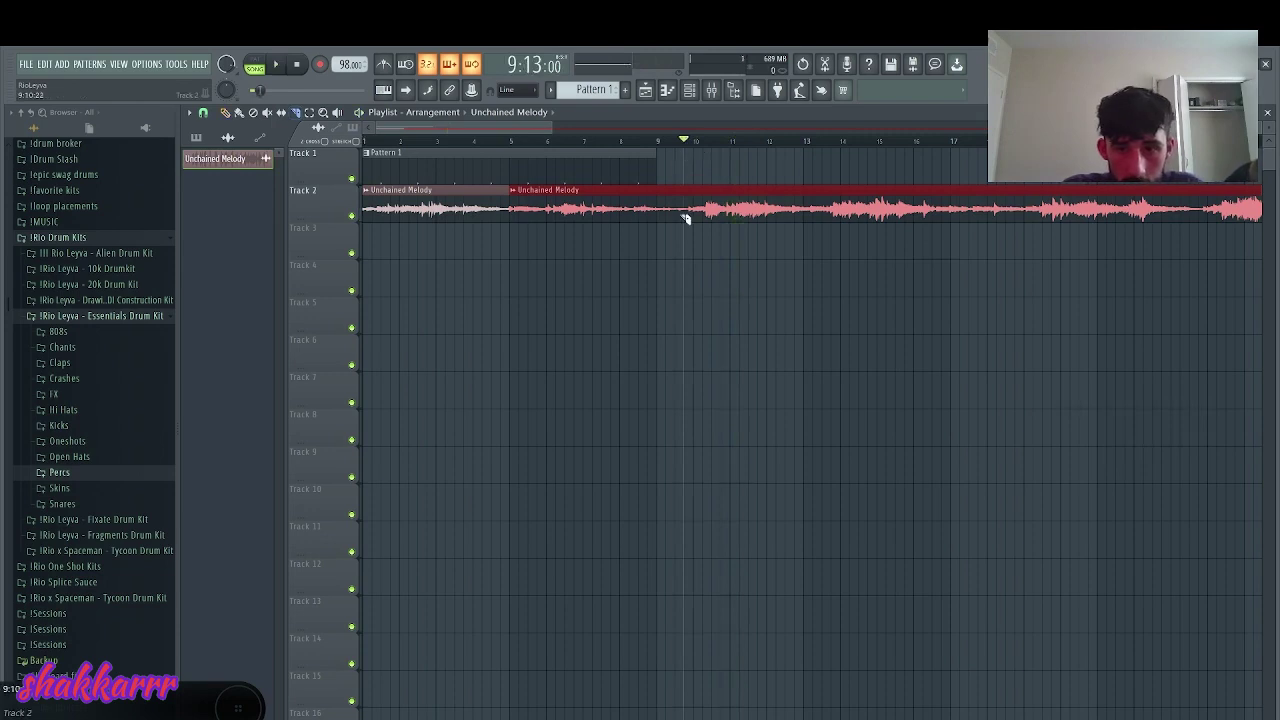
- Slice Unchained Melody on Track 2 at 9:13, delete the audio before the cut and move the remaining clip to bar 1
{"action": "left_click", "coordinate": [685, 217]}
{"action": "key", "text": "p"}
{"action": "left_click", "coordinate": [672, 213], "text": "ctrl"}
{"action": "key", "text": "Delete"}
{"action": "left_click", "coordinate": [426, 214], "text": "ctrl"}
{"action": "key", "text": "Delete"}
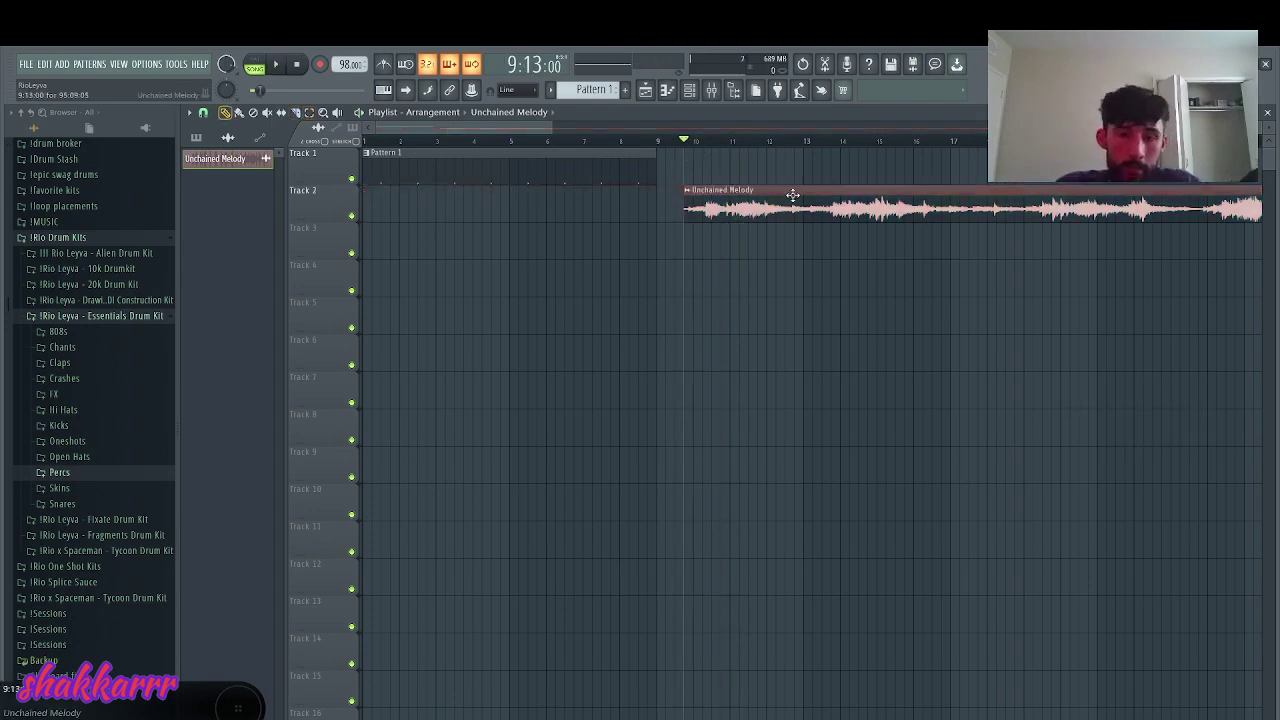
{"action": "left_click_drag", "start_coordinate": [792, 197], "coordinate": [471, 197]}
{"action": "scroll", "coordinate": [411, 143], "scroll_direction": "up", "scroll_amount": 5}
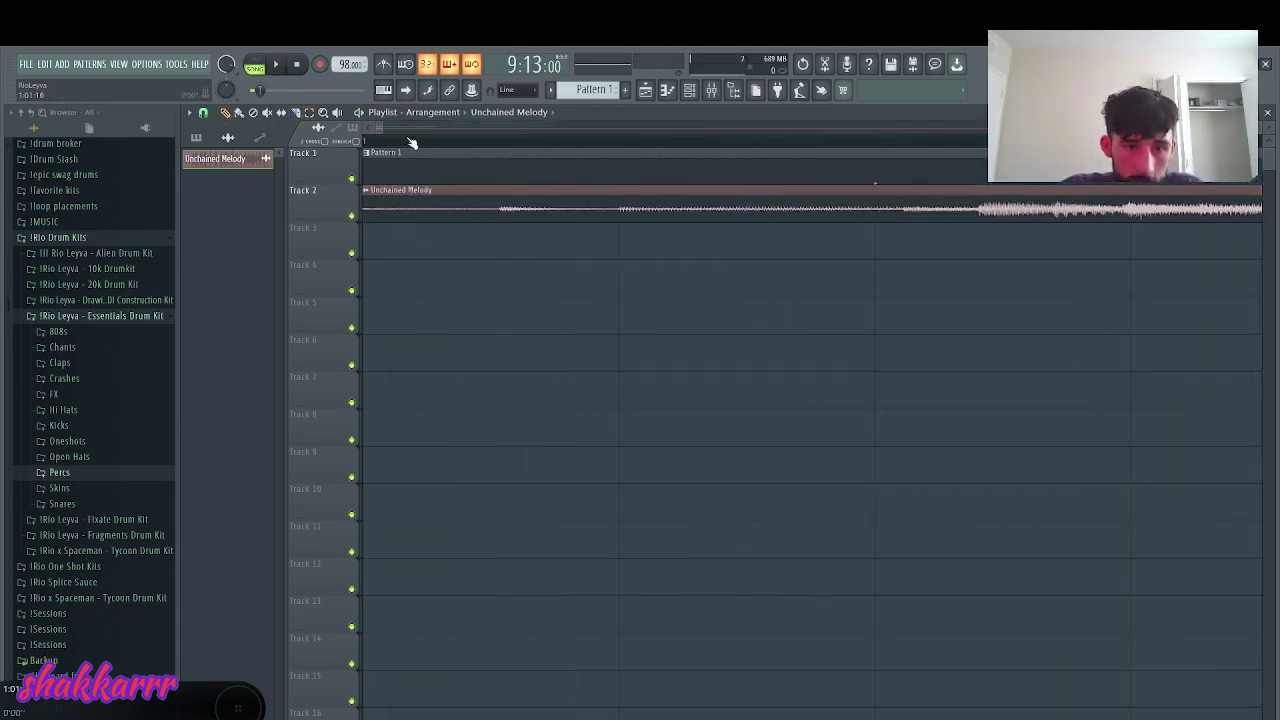
- Turn grid snap off, cut the quiet lead-in from the start of the Unchained Melody clip and slide the clip back to bar 1
{"action": "left_click", "coordinate": [203, 113]}
{"action": "left_click", "coordinate": [217, 172]}
{"action": "key", "text": "c"}
{"action": "left_click_drag", "start_coordinate": [501, 184], "coordinate": [500, 221]}
{"action": "key", "text": "e"}
{"action": "left_click", "coordinate": [474, 213]}
{"action": "key", "text": "Delete"}
{"action": "key", "text": "p"}
{"action": "left_click_drag", "start_coordinate": [614, 216], "coordinate": [274, 211]}
- Play the trimmed sample from bar 1 with the metronome on and set the project tempo to 167 BPM
{"action": "key", "text": "space"}
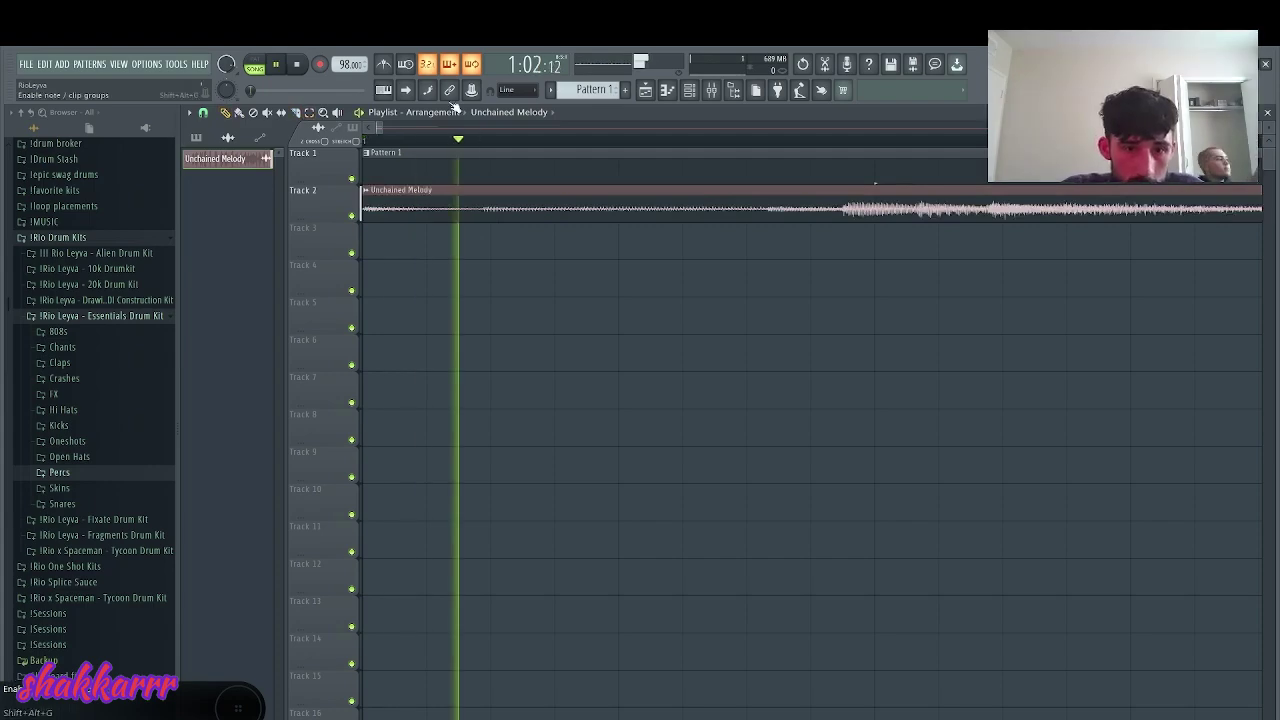
{"action": "left_click_drag", "start_coordinate": [473, 135], "coordinate": [436, 135]}
{"action": "key", "text": "space"}
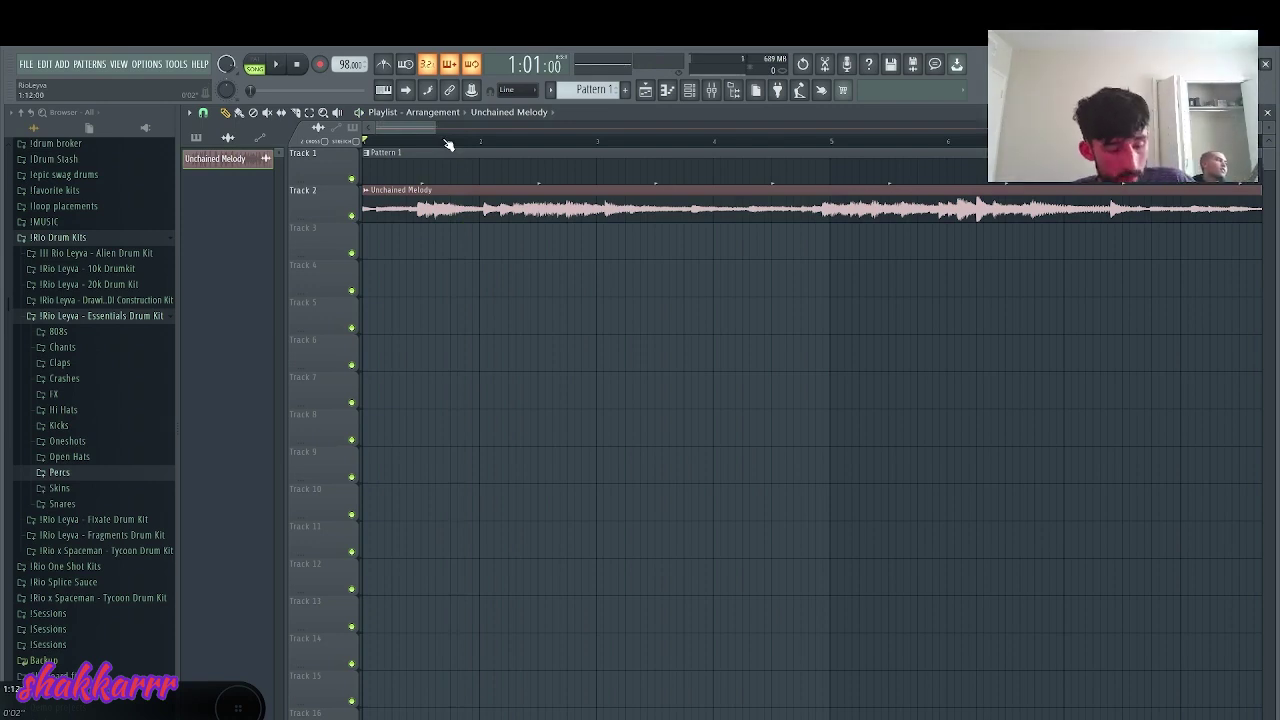
{"action": "key", "text": "space"}
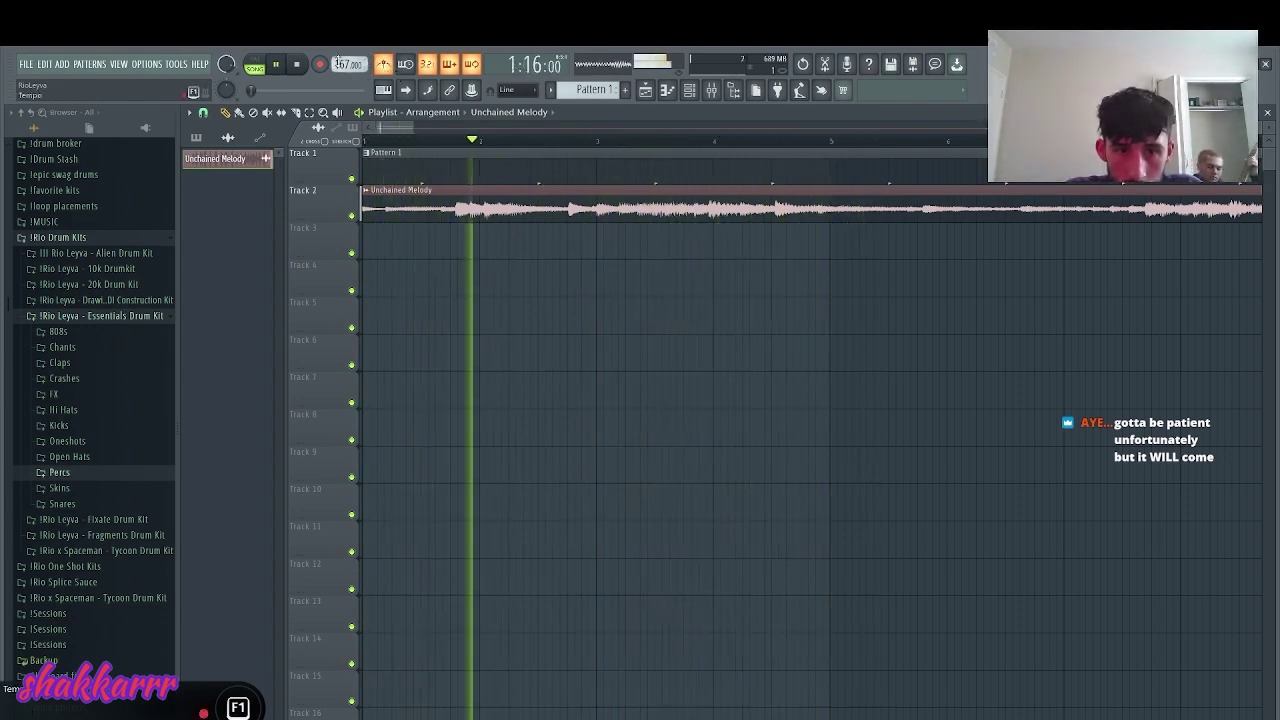
- Slice the Unchained Melody clip at bar 3 and again shortly before bar 5, and stop playback
{"action": "key", "text": "c"}
{"action": "left_click", "coordinate": [602, 212]}
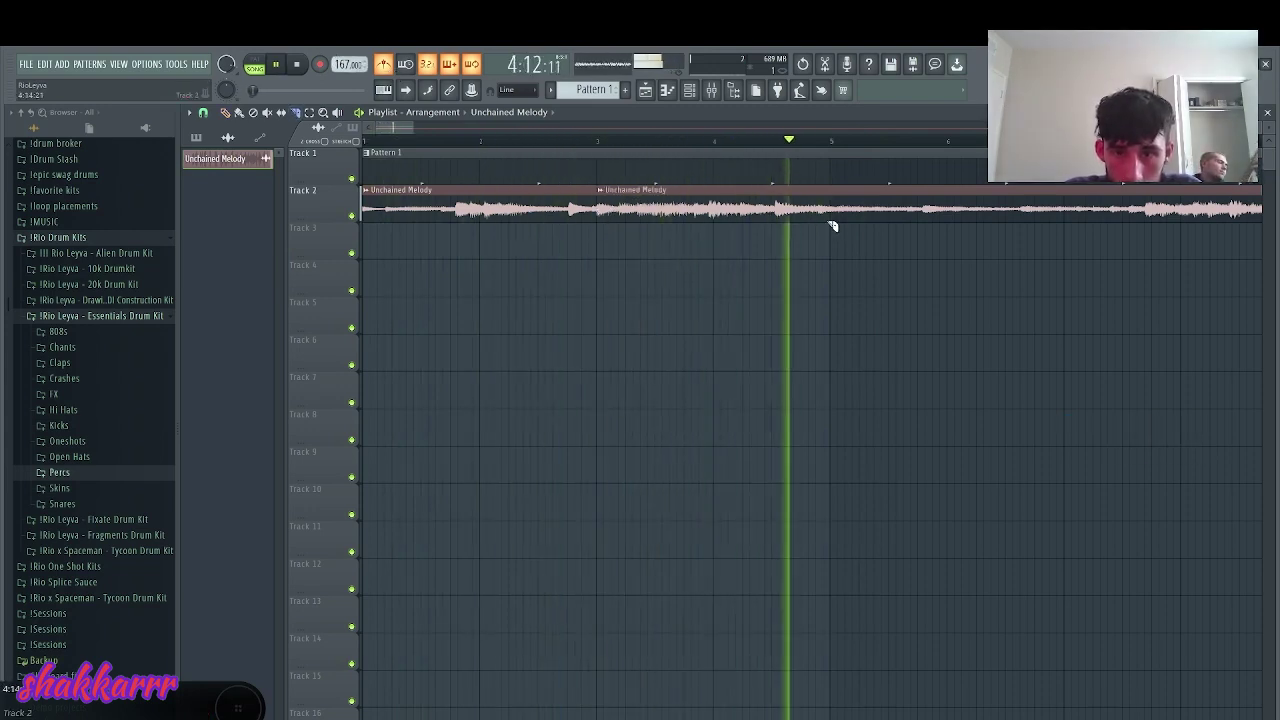
{"action": "key", "text": "space"}
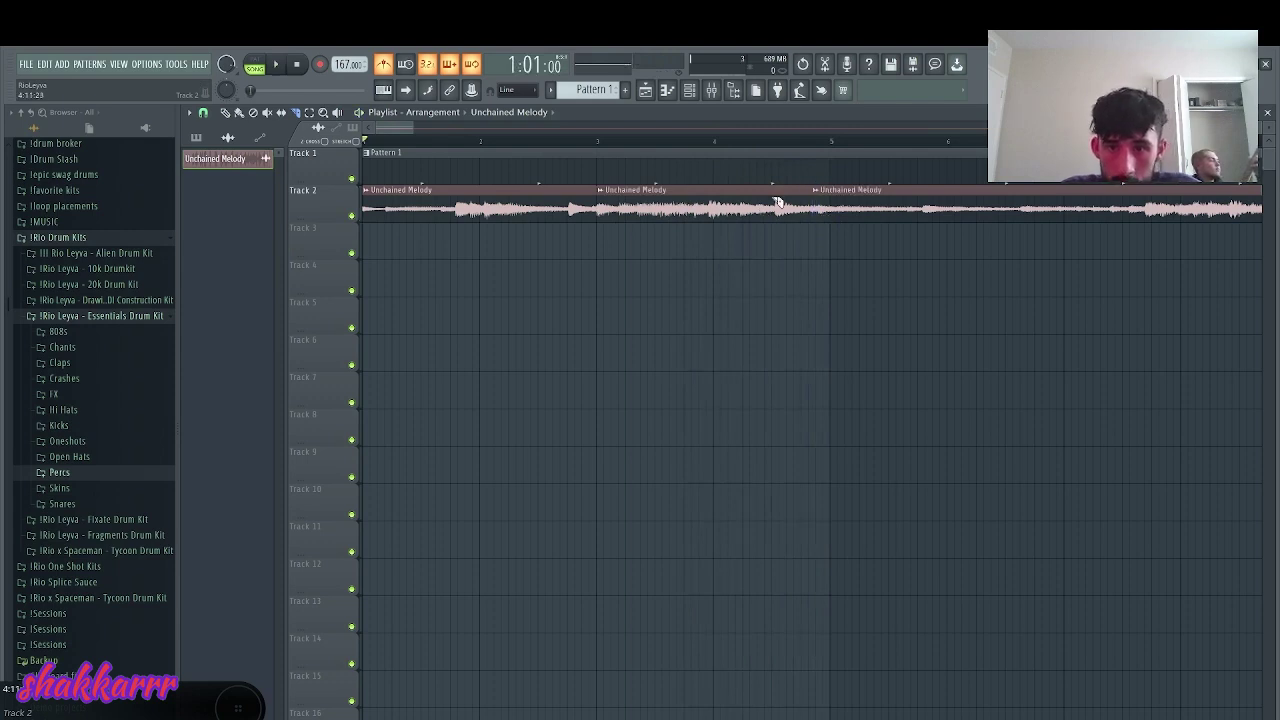
- Make the slice starting at bar 3 unique, stretch it to end at bar 5 and set its time-stretching mode to Stretch
{"action": "right_click", "coordinate": [606, 192]}
{"action": "key", "text": "ctrl+z"}
{"action": "left_click", "coordinate": [602, 190]}
{"action": "left_click", "coordinate": [620, 281]}
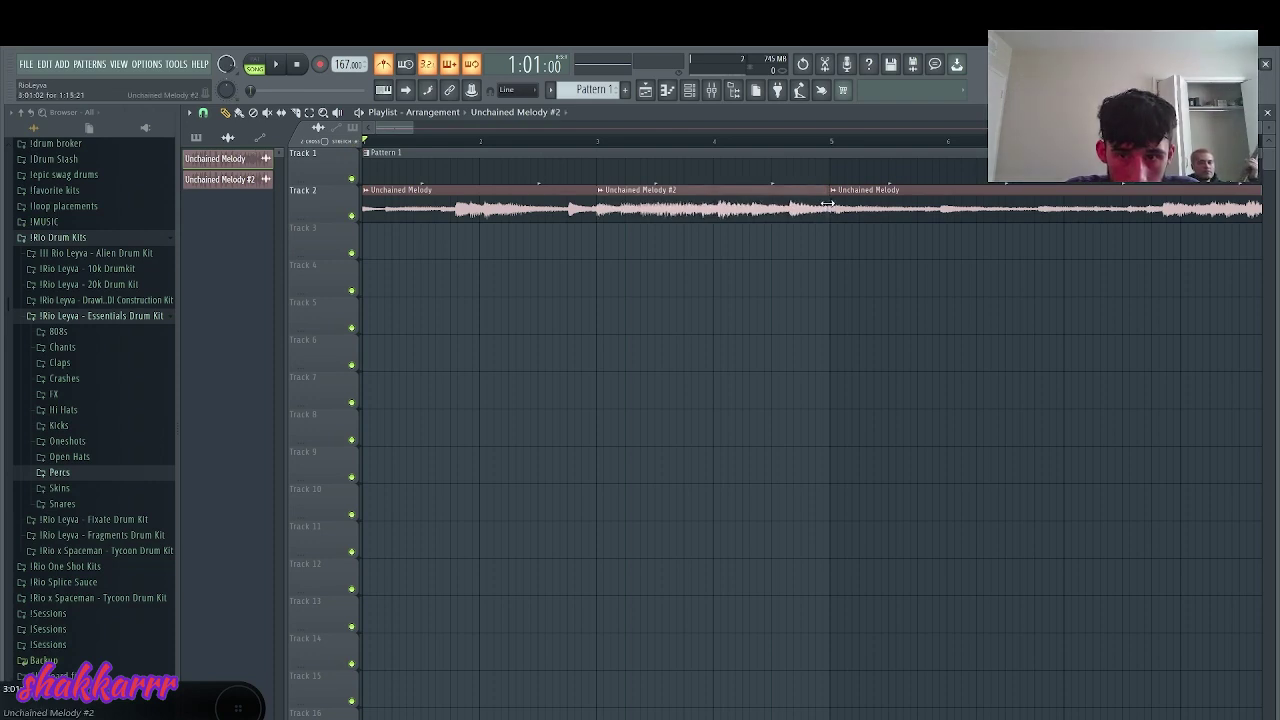
{"action": "double_click", "coordinate": [812, 204]}
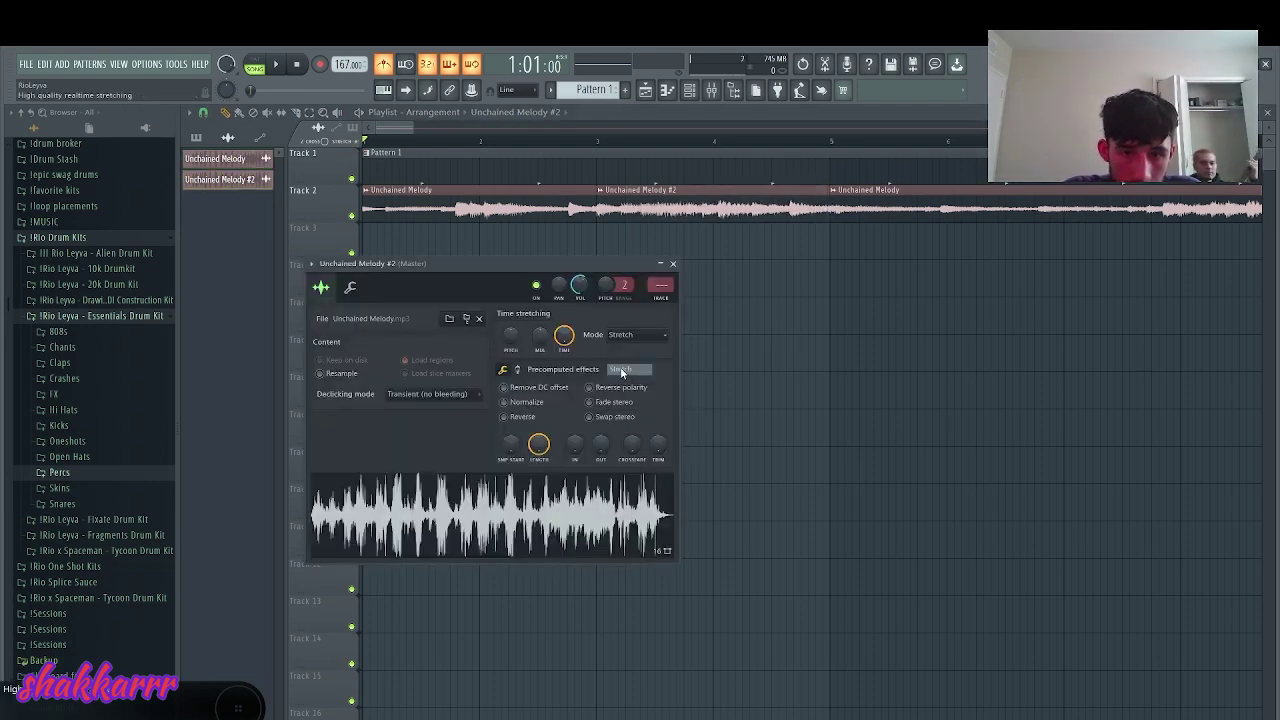
{"action": "left_click", "coordinate": [673, 264]}
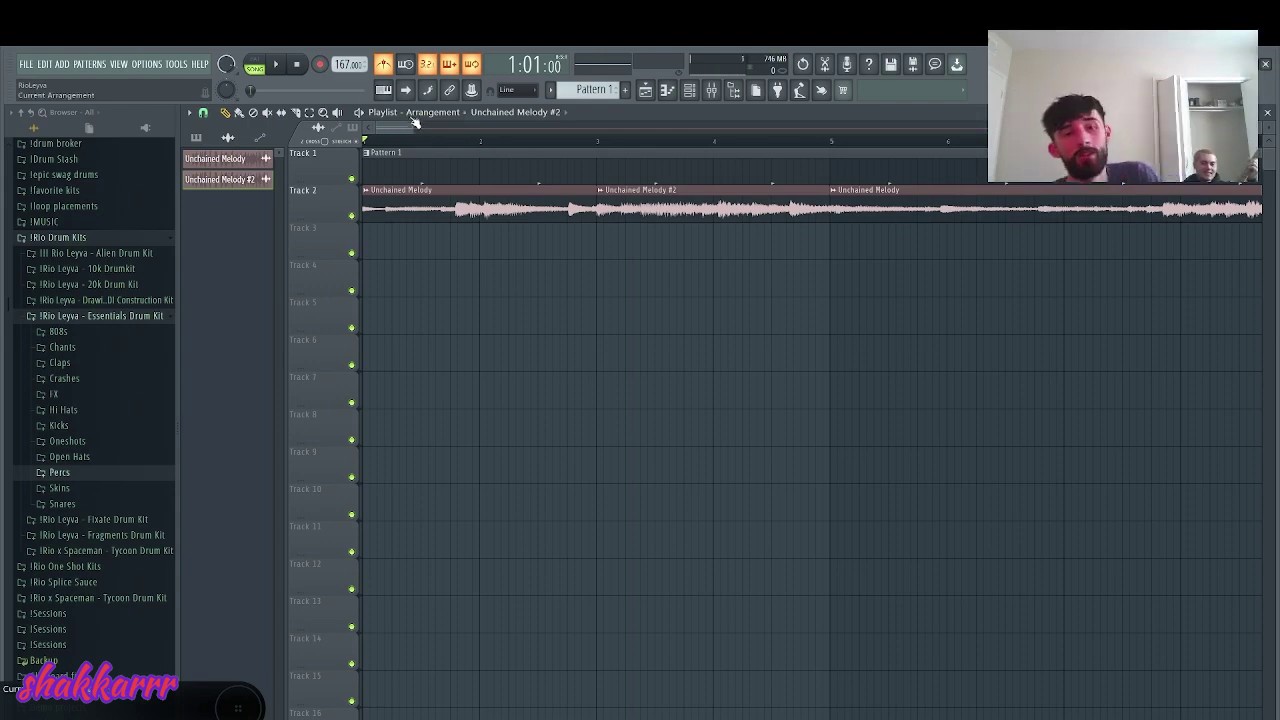
- Set the playlist snap to Beat and play the sample around the slice starting at bar 5
{"action": "left_click_drag", "start_coordinate": [408, 128], "coordinate": [502, 154]}
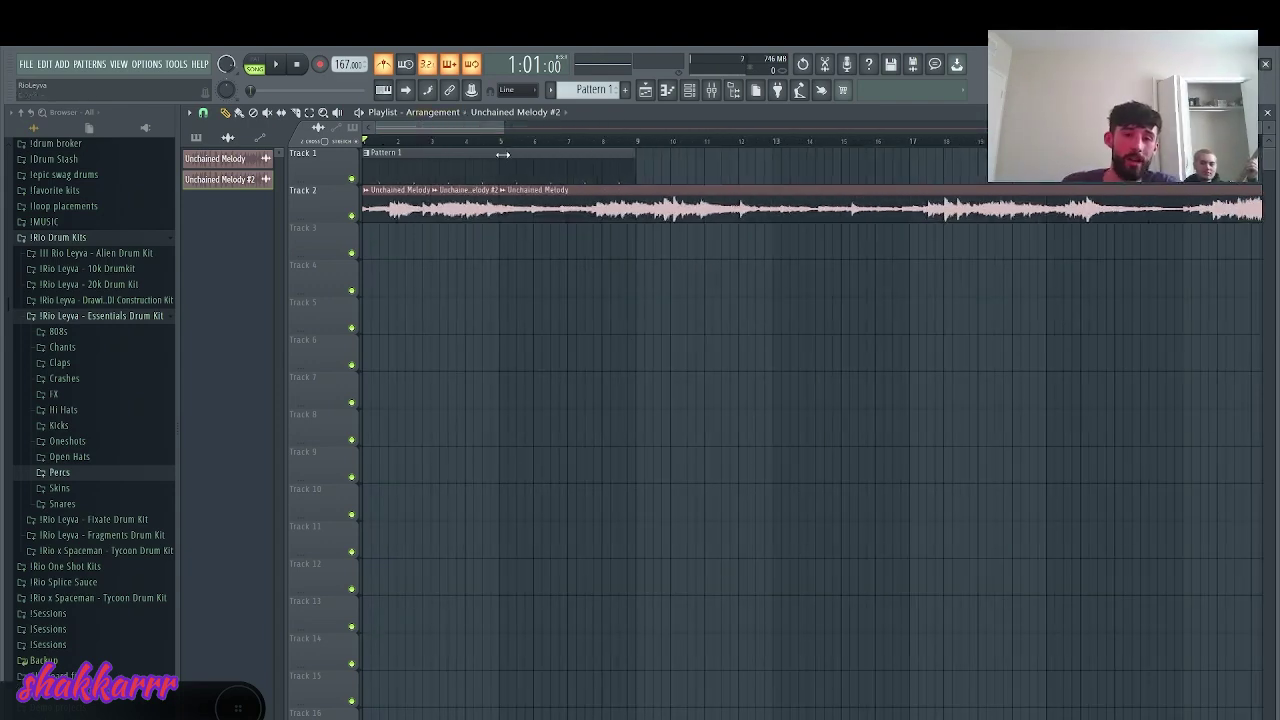
{"action": "left_click", "coordinate": [500, 141]}
{"action": "left_click", "coordinate": [202, 113]}
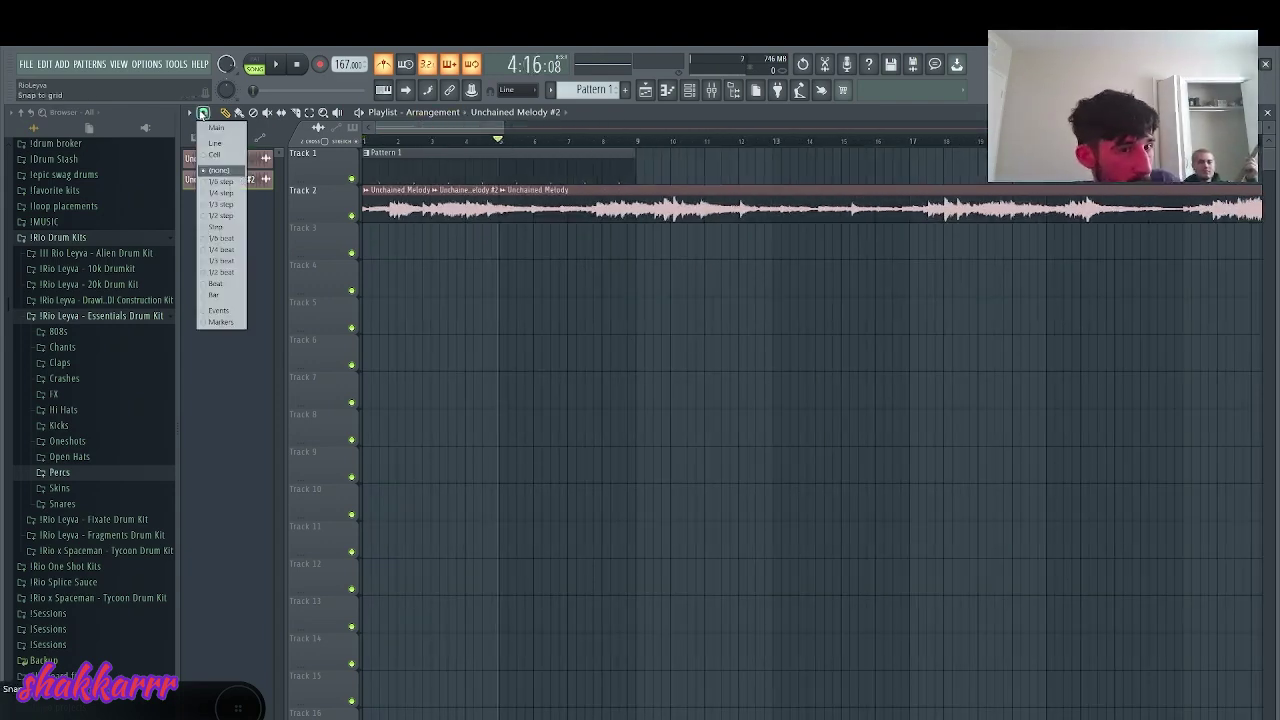
{"action": "left_click", "coordinate": [223, 285]}
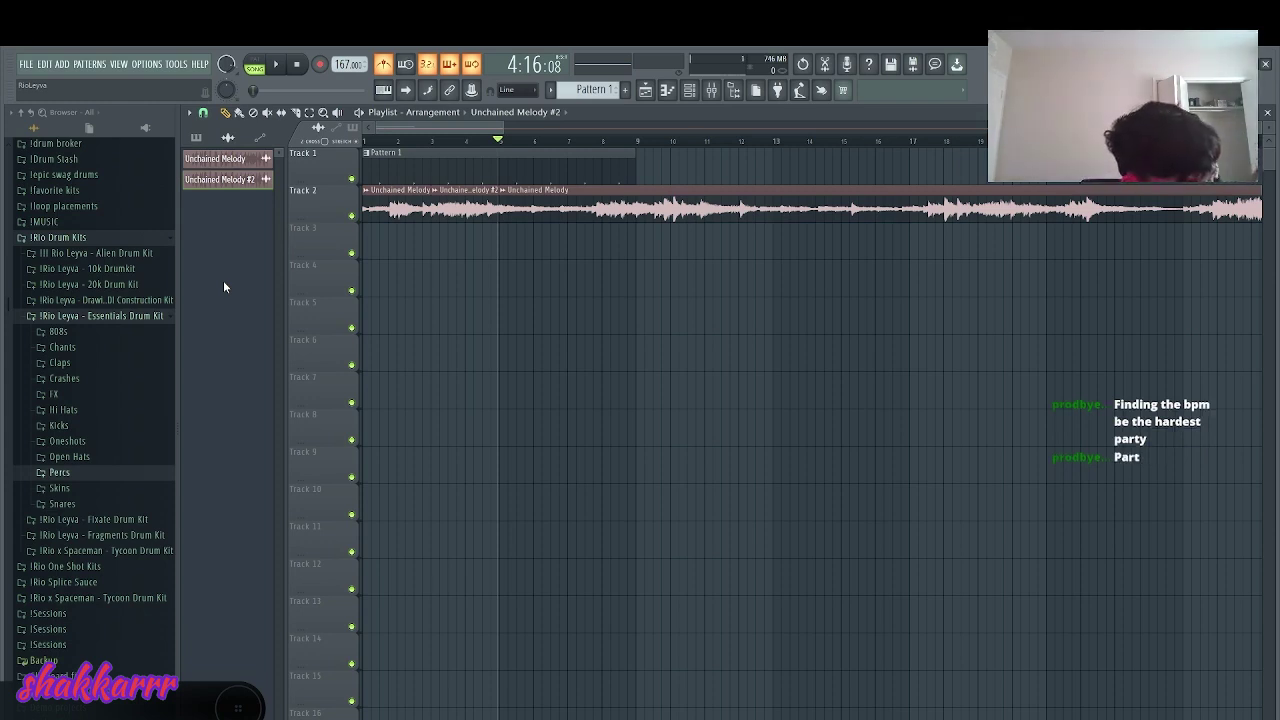
{"action": "key", "text": "space"}
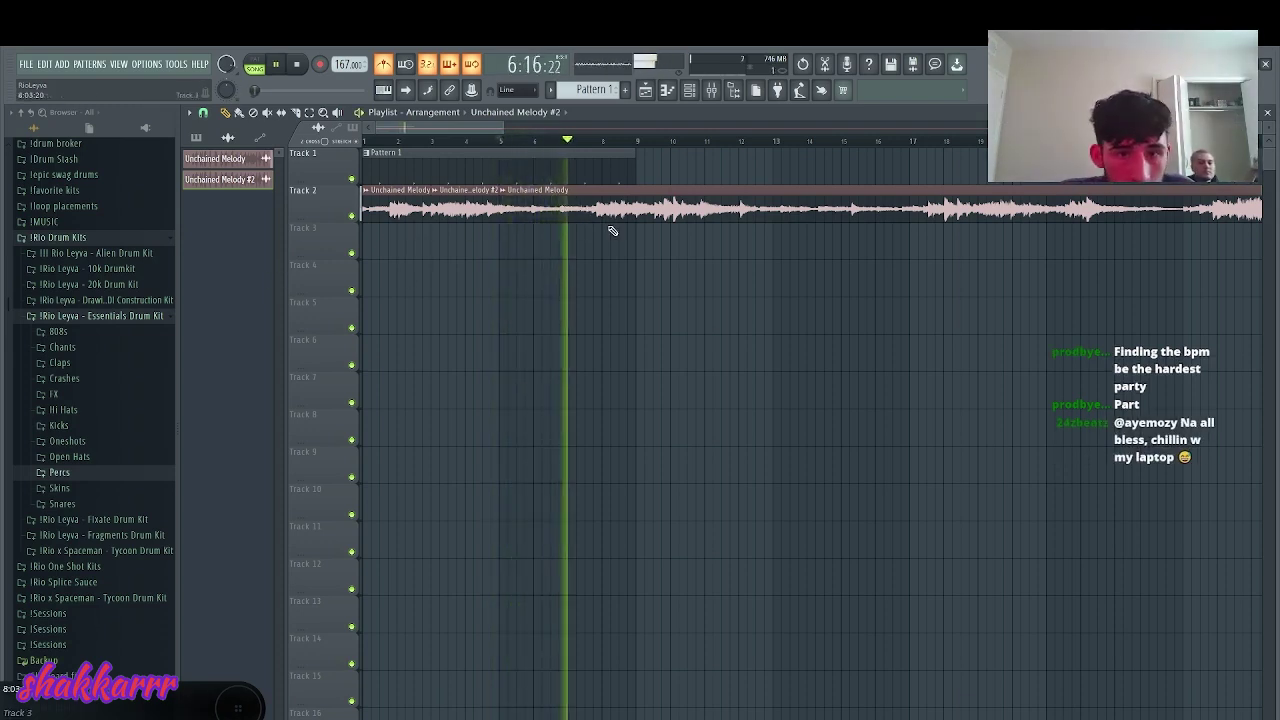
{"action": "left_click", "coordinate": [440, 141]}
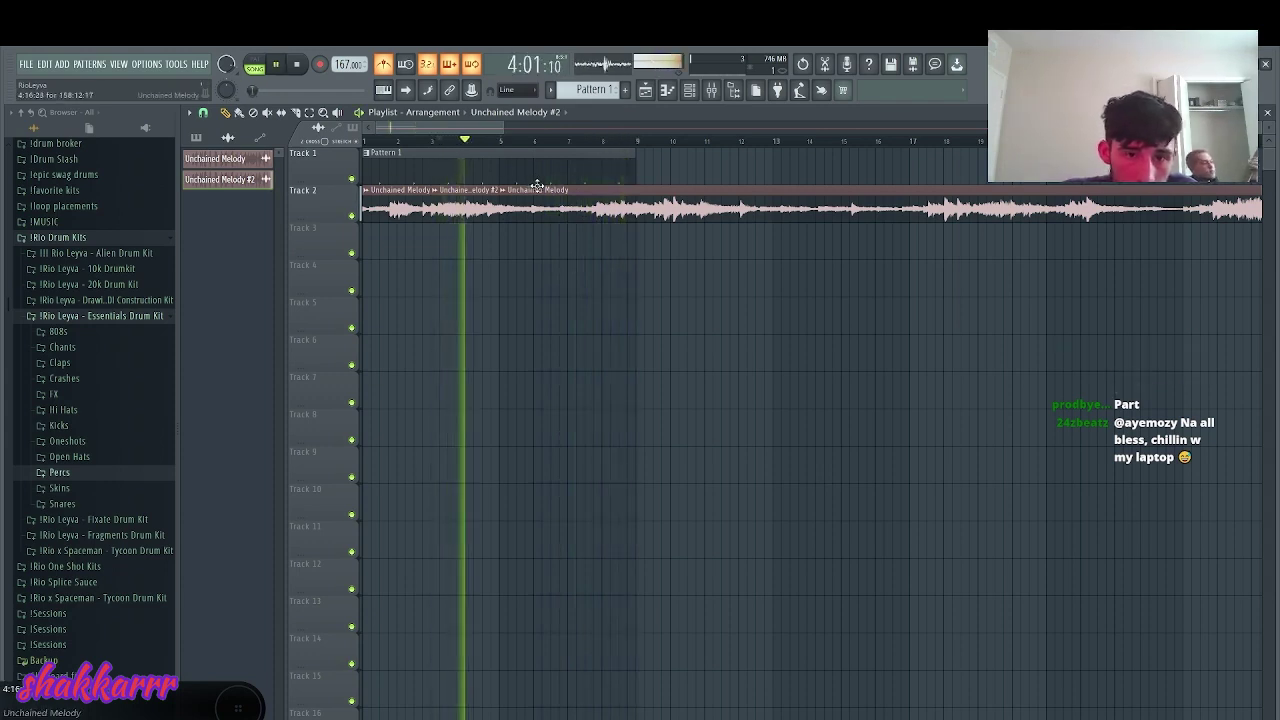
- With snap on Beat, slice the clip at the last beat of bar 6 and delete the audio after the cut
{"action": "left_click", "coordinate": [205, 115]}
{"action": "left_click", "coordinate": [221, 286]}
{"action": "key", "text": "space"}
{"action": "left_click", "coordinate": [562, 213]}
{"action": "key", "text": "e"}
{"action": "left_click", "coordinate": [586, 210]}
{"action": "key", "text": "Delete"}
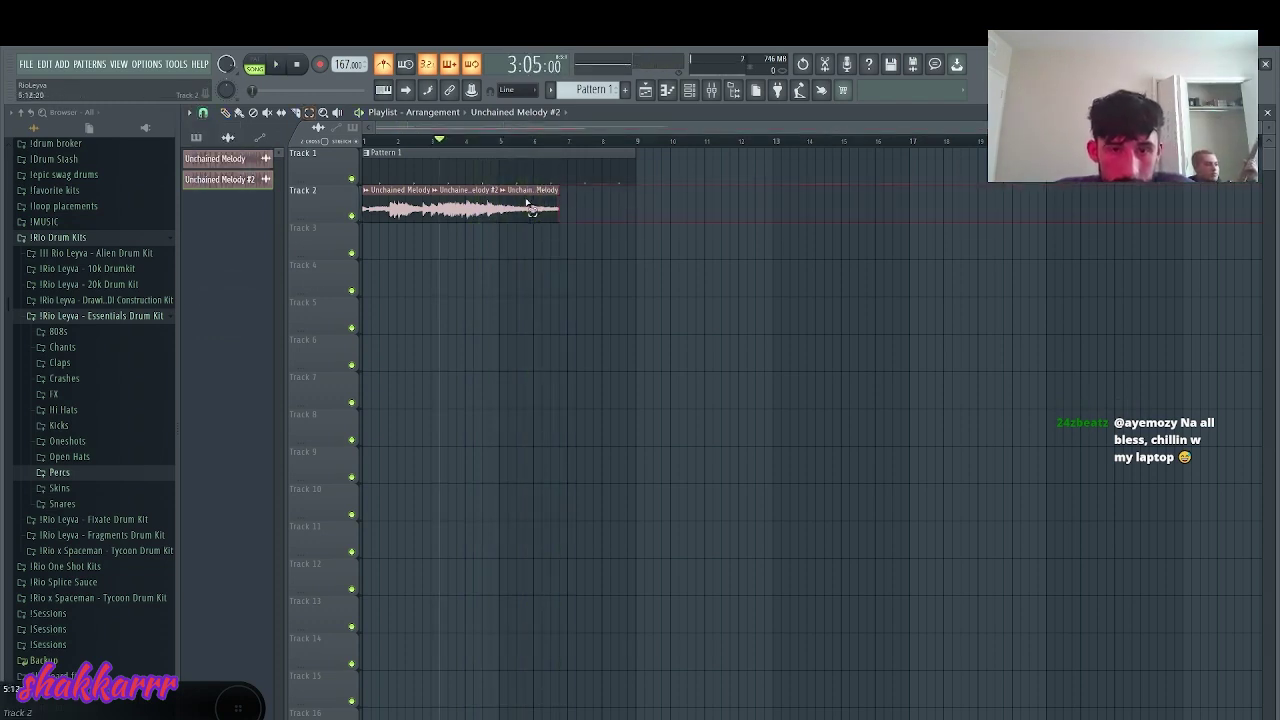
- Make the third slice unique and, with grid snap off, stretch its end to bar 7
{"action": "left_click", "coordinate": [503, 191]}
{"action": "left_click", "coordinate": [545, 280]}
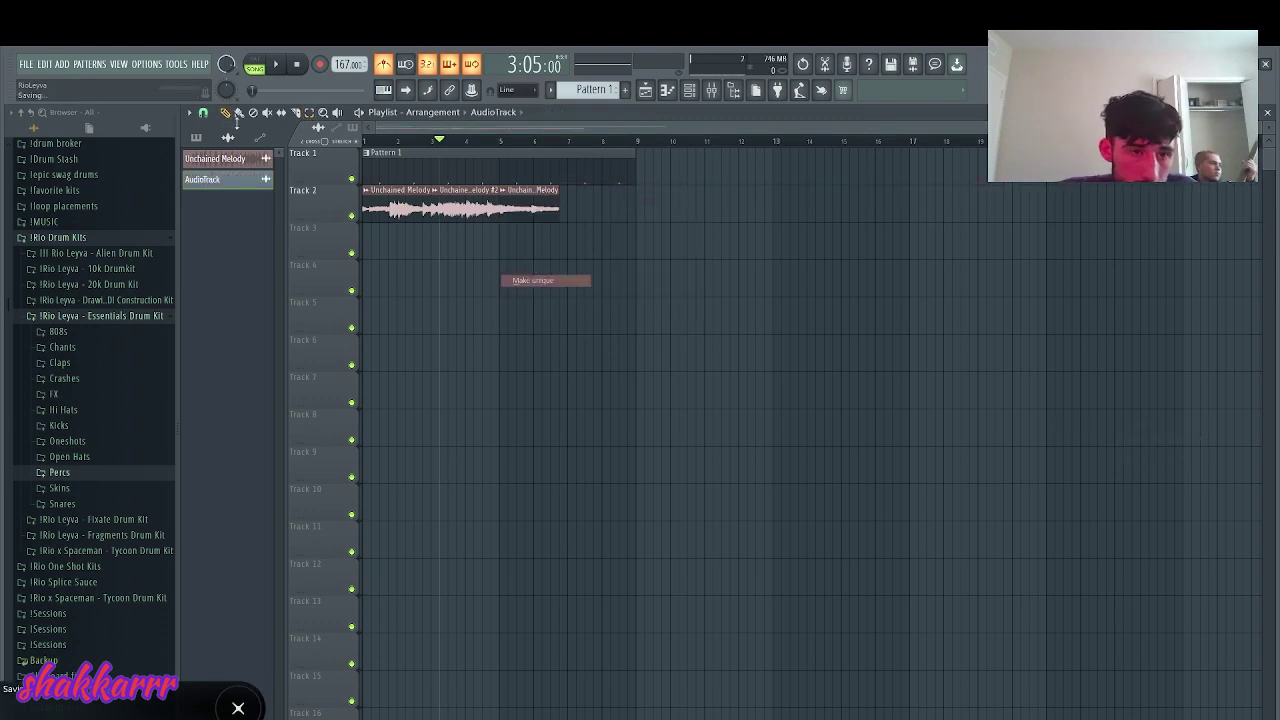
{"action": "left_click", "coordinate": [203, 113]}
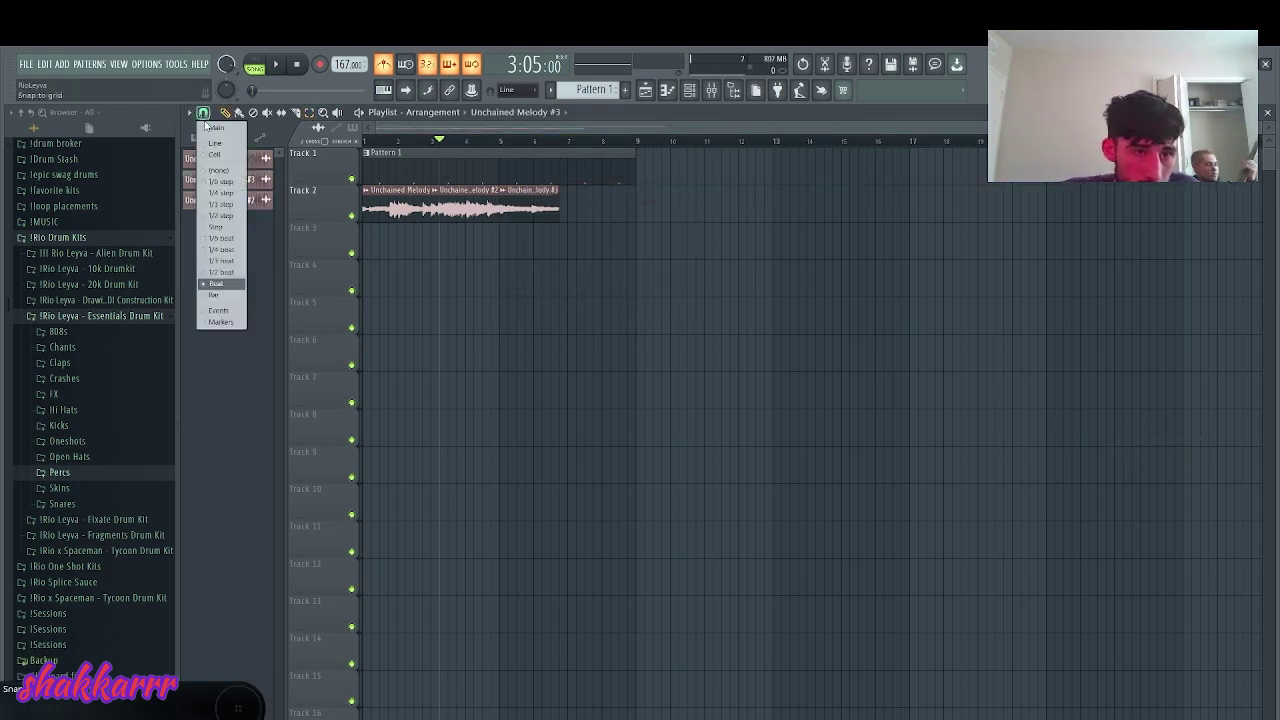
{"action": "left_click", "coordinate": [217, 171]}
{"action": "left_click_drag", "start_coordinate": [560, 208], "coordinate": [573, 208]}
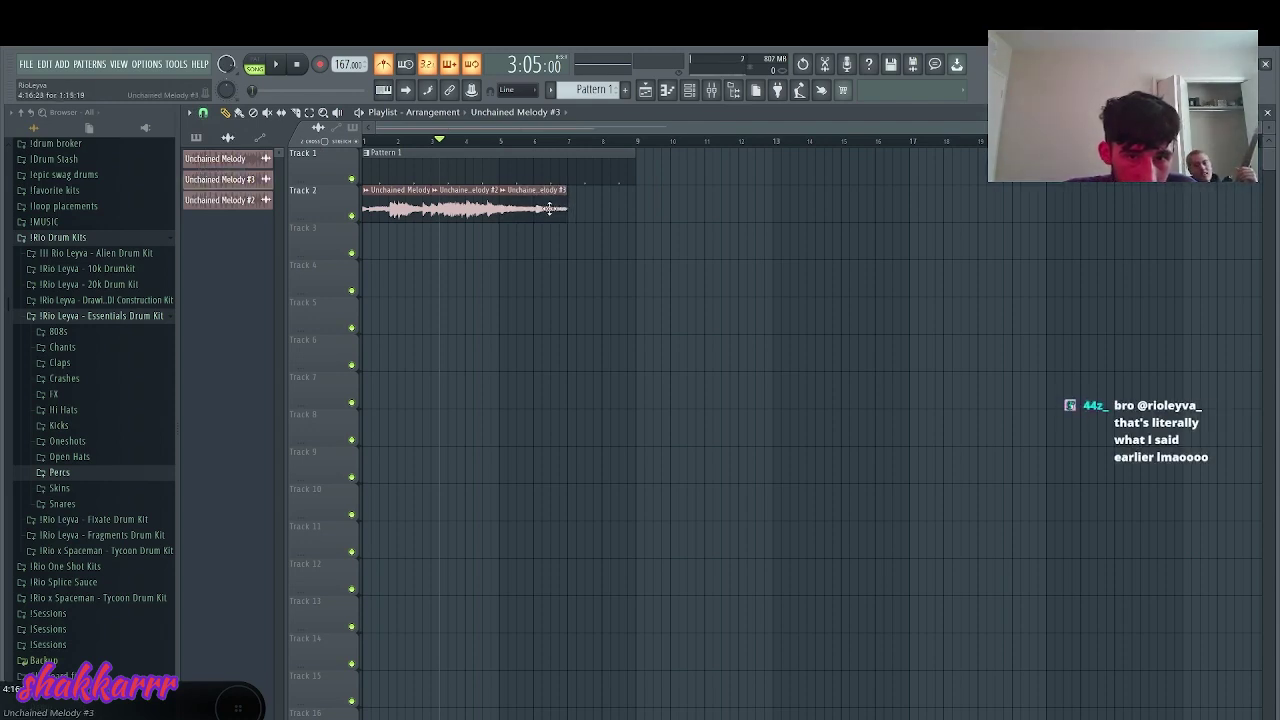
- Change the time-stretching mode of the Unchained Melody #3 clip in its sample settings
{"action": "double_click", "coordinate": [549, 208]}
{"action": "left_click", "coordinate": [503, 219]}
{"action": "left_click", "coordinate": [525, 249]}
{"action": "left_click", "coordinate": [552, 142]}
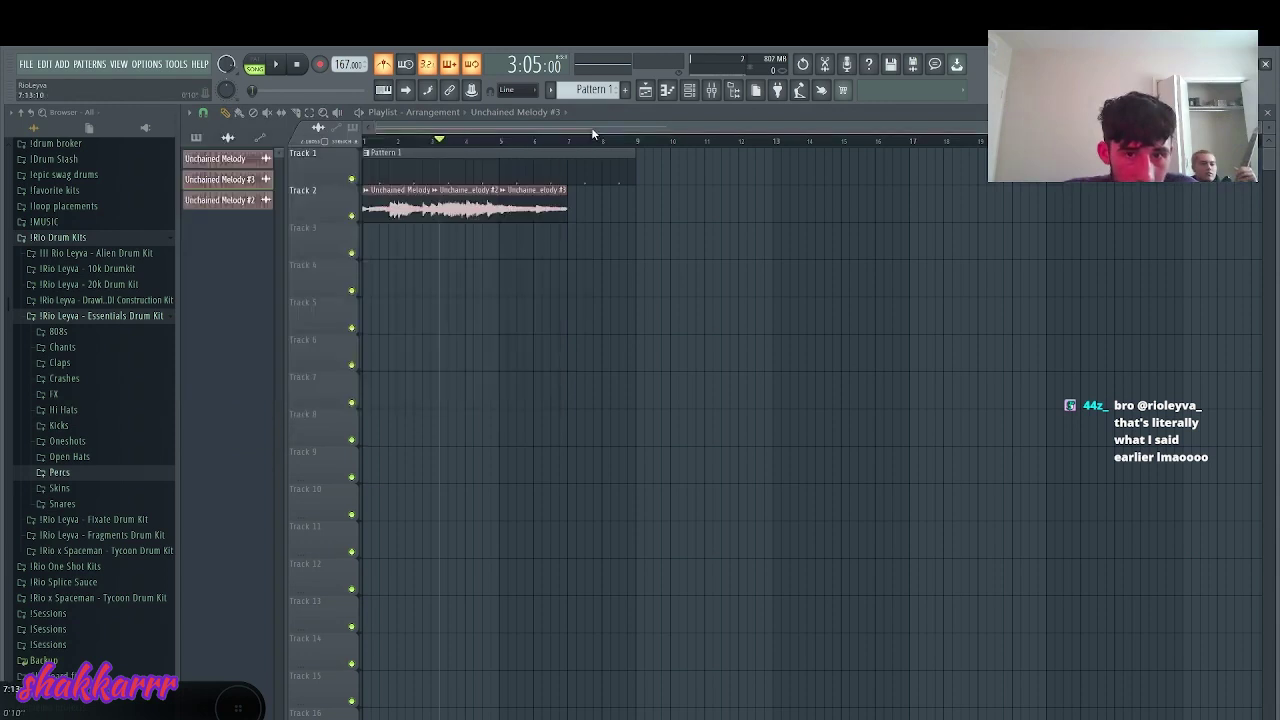
- Turn grid snap back on, rearrange the slices on Track 3 in the order #2, original, #3, and play them
{"action": "left_click", "coordinate": [204, 114]}
{"action": "left_click", "coordinate": [211, 273]}
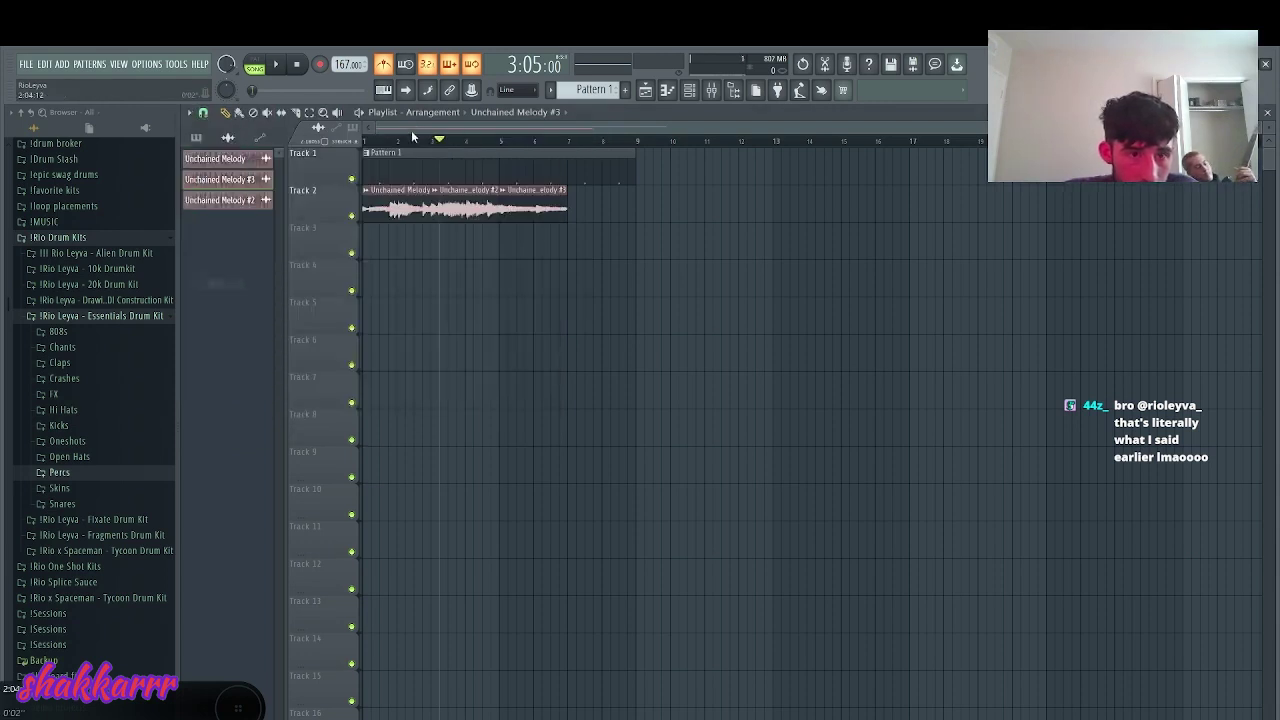
{"action": "left_click_drag", "start_coordinate": [469, 211], "coordinate": [480, 245]}
{"action": "left_click_drag", "start_coordinate": [530, 205], "coordinate": [523, 263]}
{"action": "key", "text": "space"}
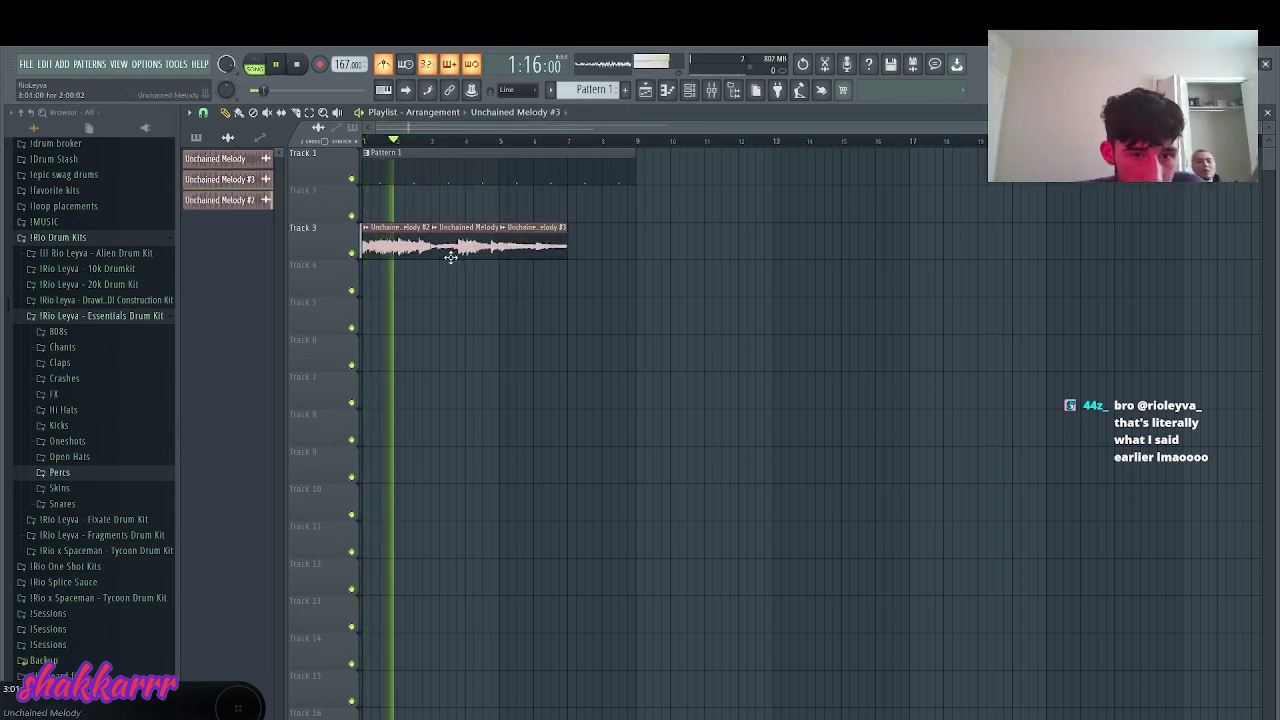
- Delete the Unchained Melody #3 slice and move the other two back to Track 2 with the original slice first
{"action": "right_click", "coordinate": [522, 256]}
{"action": "key", "text": "space"}
{"action": "left_click_drag", "start_coordinate": [449, 246], "coordinate": [485, 191]}
{"action": "key", "text": "space"}
{"action": "key", "text": "space"}
- Duplicate the pair of slices on Track 2 so they repeat from bar 5 to bar 9
{"action": "right_click", "coordinate": [450, 213]}
{"action": "key", "text": "ctrl+z"}
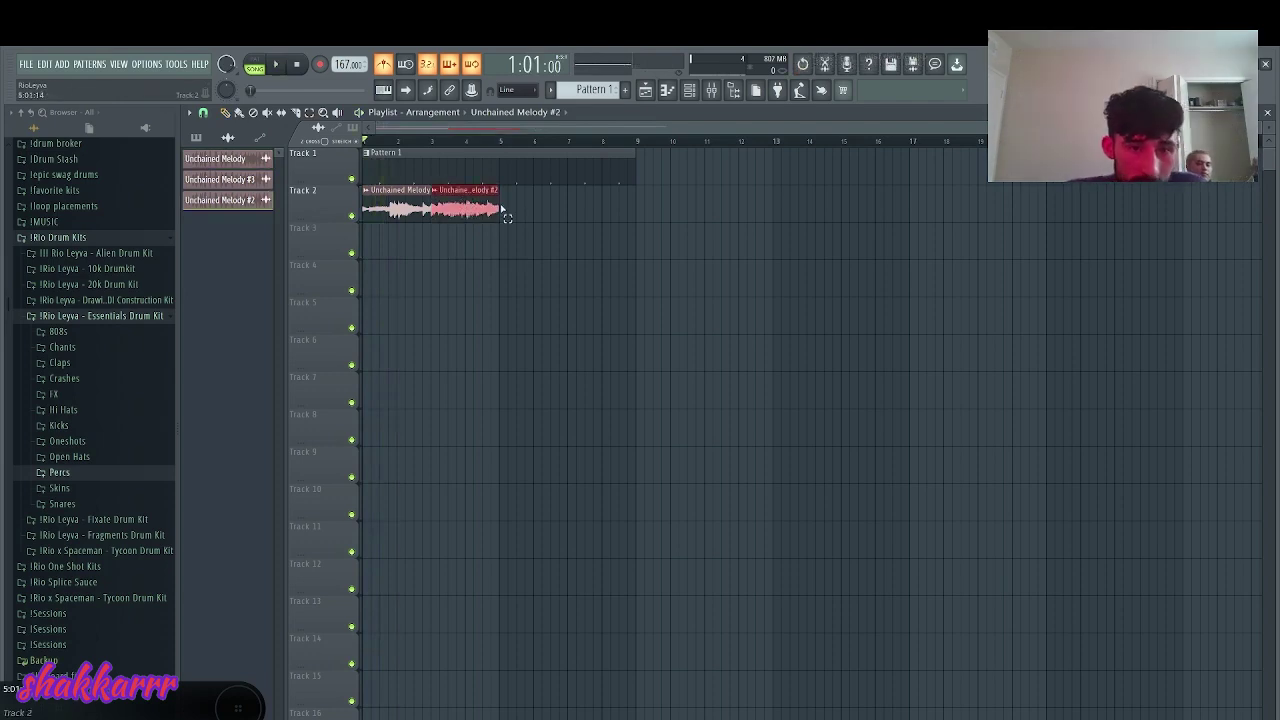
{"action": "left_click_drag", "start_coordinate": [406, 208], "coordinate": [537, 205]}
- Route all three Unchained Melody channels to mixer insert 1 and play the loop
{"action": "left_click", "coordinate": [689, 91]}
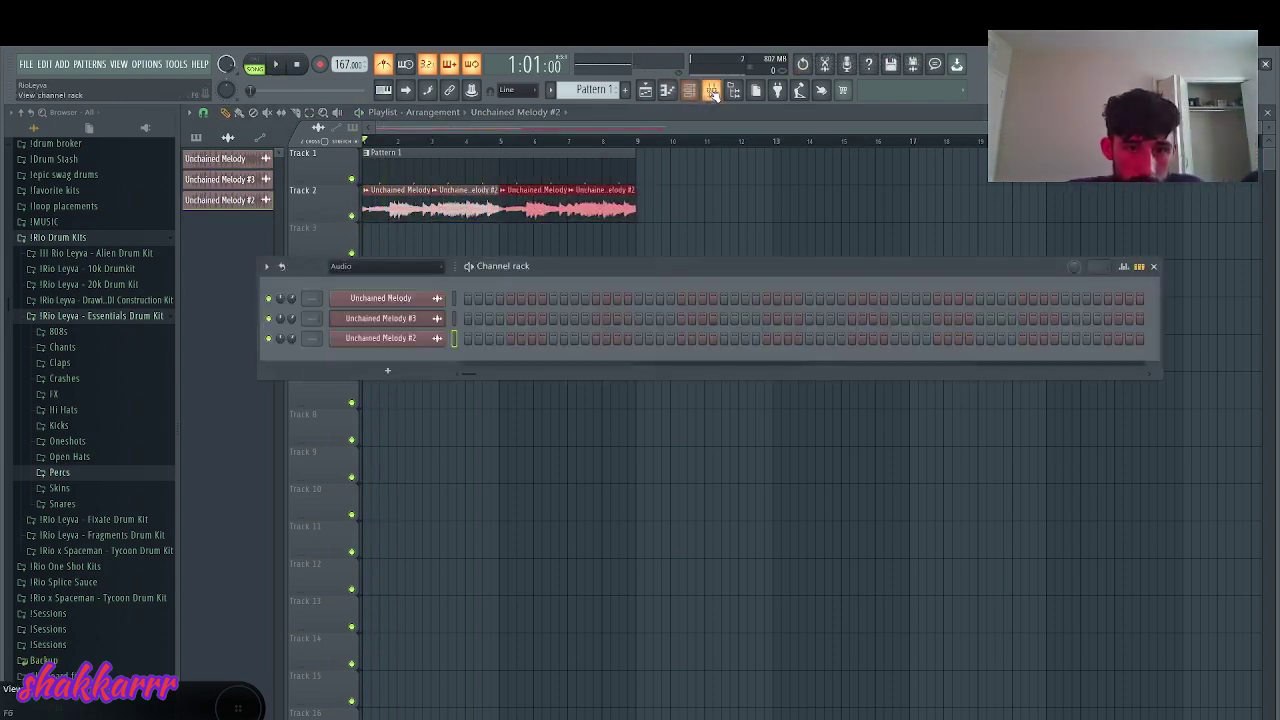
{"action": "left_click", "coordinate": [711, 91]}
{"action": "left_click", "coordinate": [690, 94]}
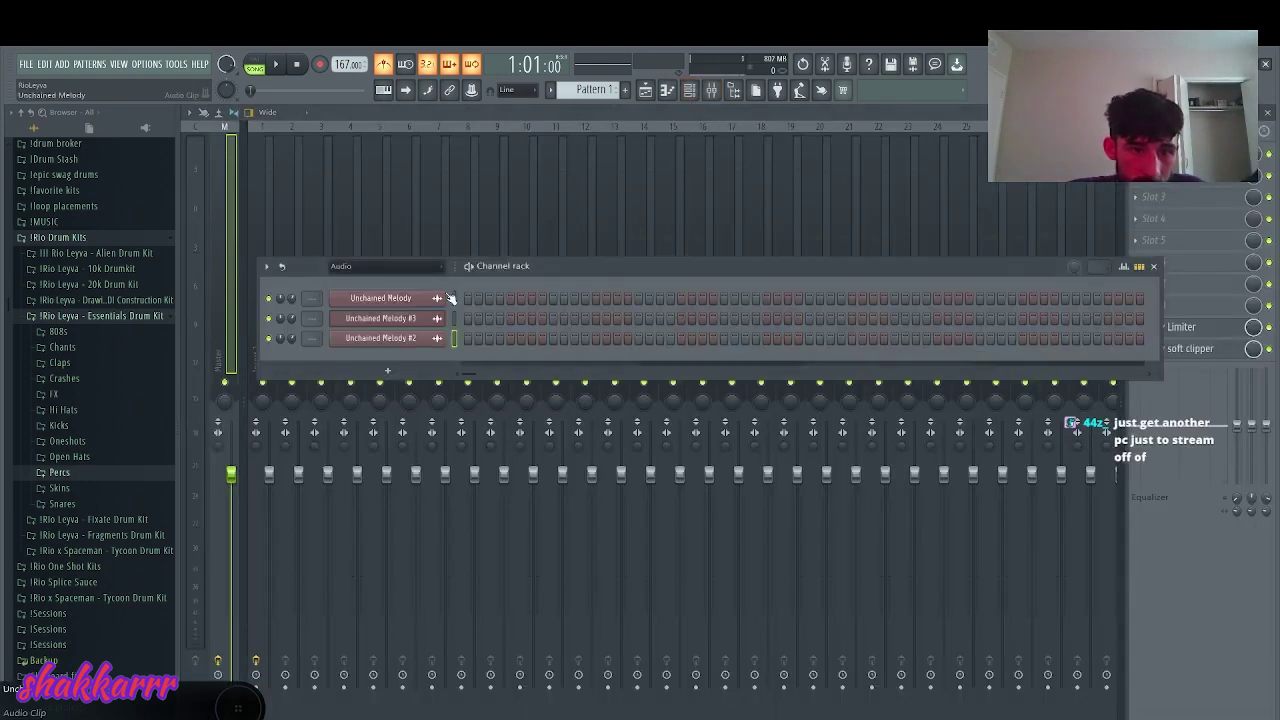
{"action": "left_click", "coordinate": [264, 204]}
{"action": "key", "text": "space"}
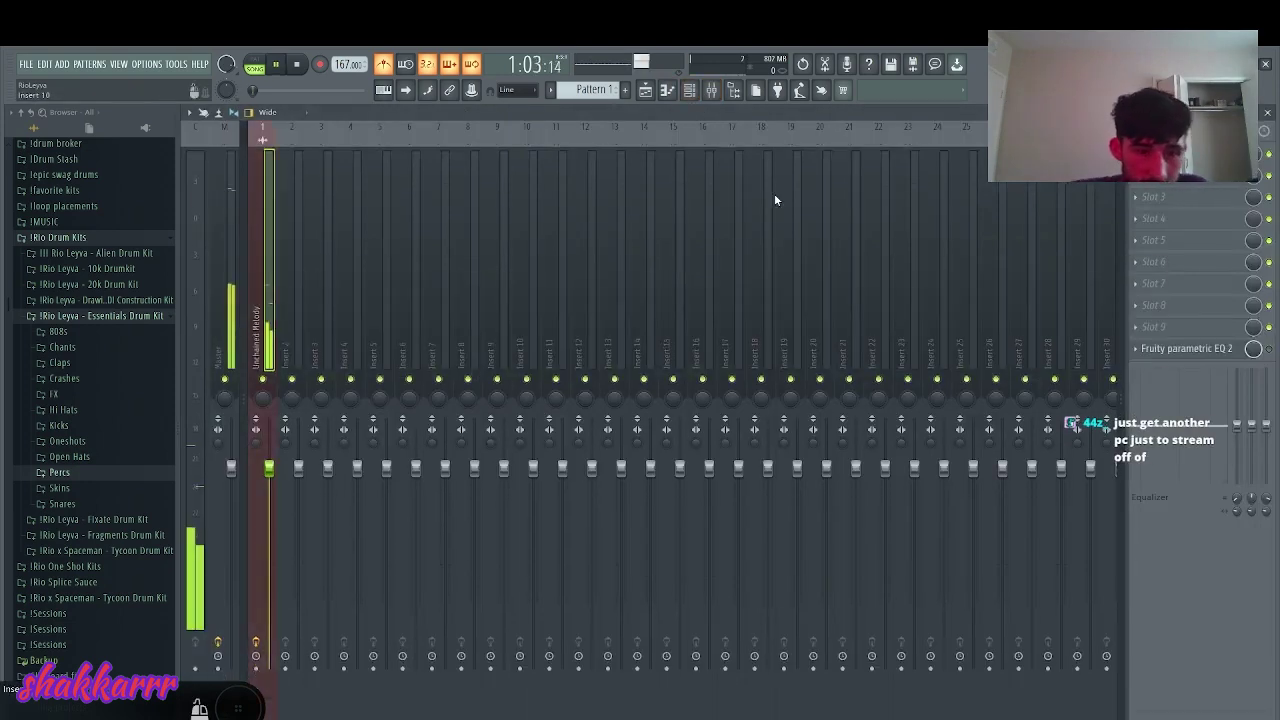
- Add the HalfTime effect to slot 3 of the Unchained Melody mixer insert
{"action": "left_click", "coordinate": [1150, 198]}
{"action": "mouse_move", "coordinate": [1155, 216]}
{"action": "mouse_move", "coordinate": [1089, 241]}
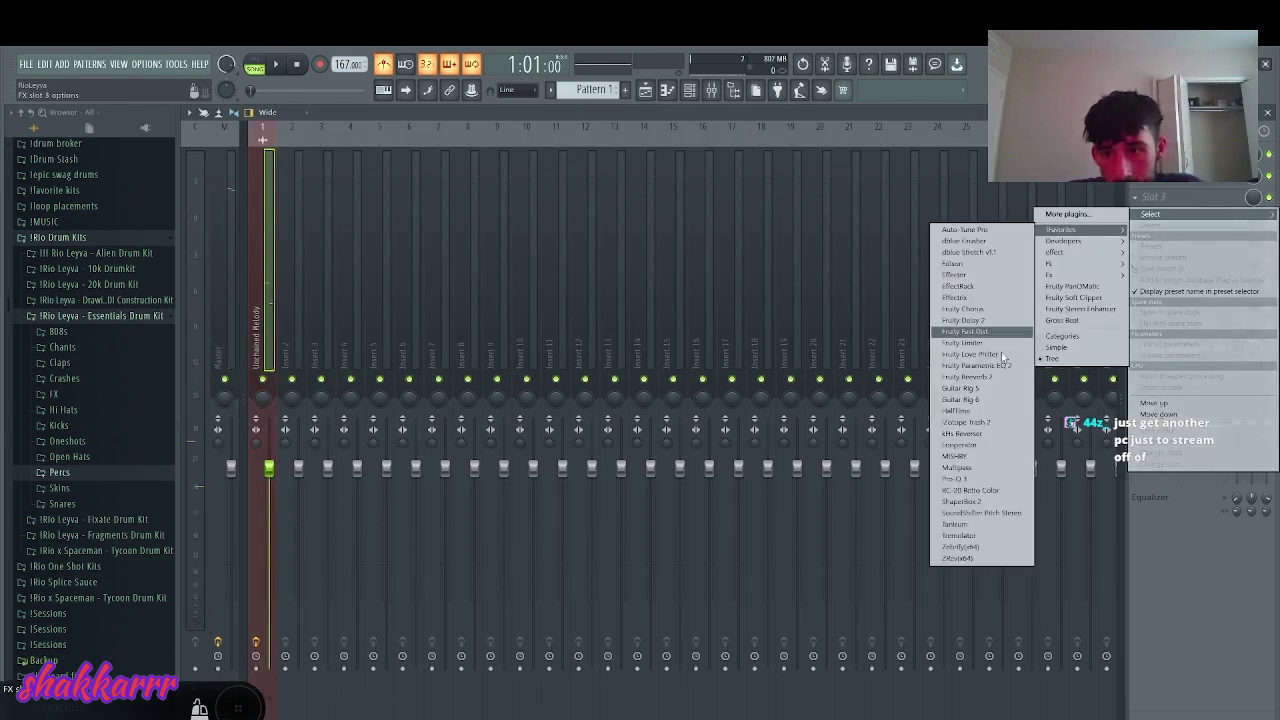
{"action": "left_click", "coordinate": [980, 416]}
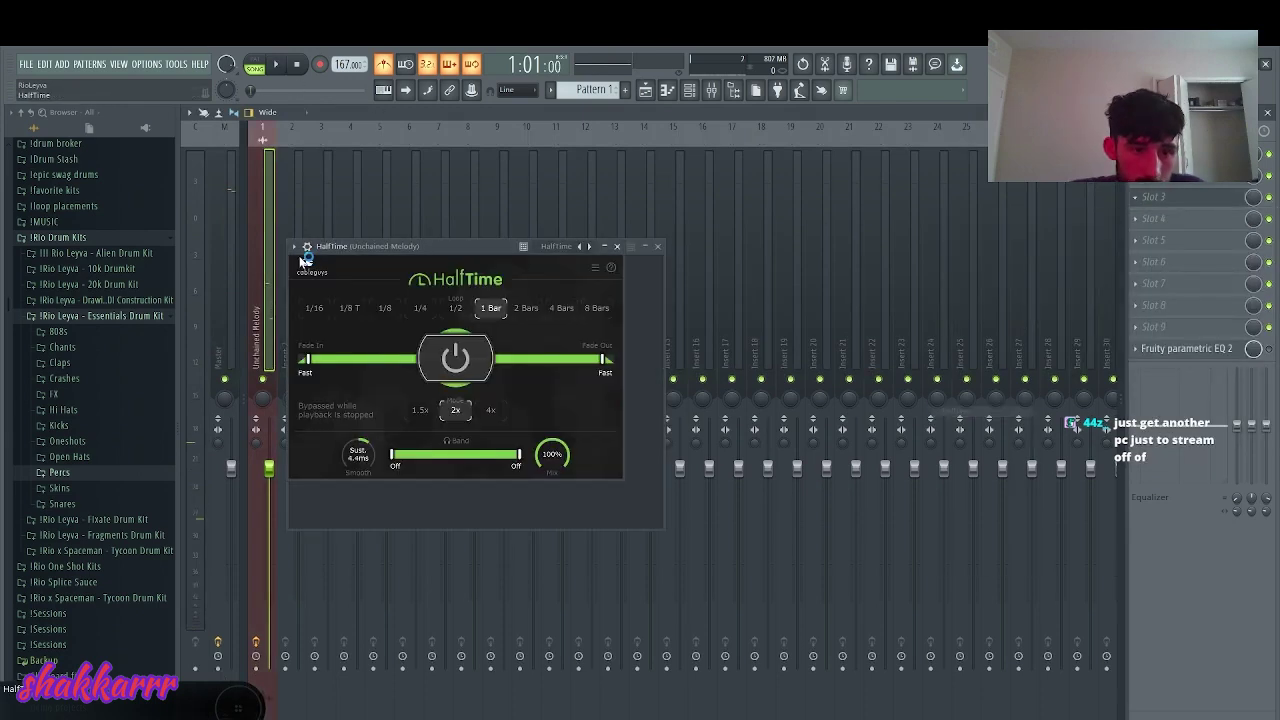
{"action": "left_click", "coordinate": [256, 222]}
- During playback, lower the Unchained Melody insert's fader slightly and enable and open its Fruity parametric EQ 2
{"action": "key", "text": "space"}
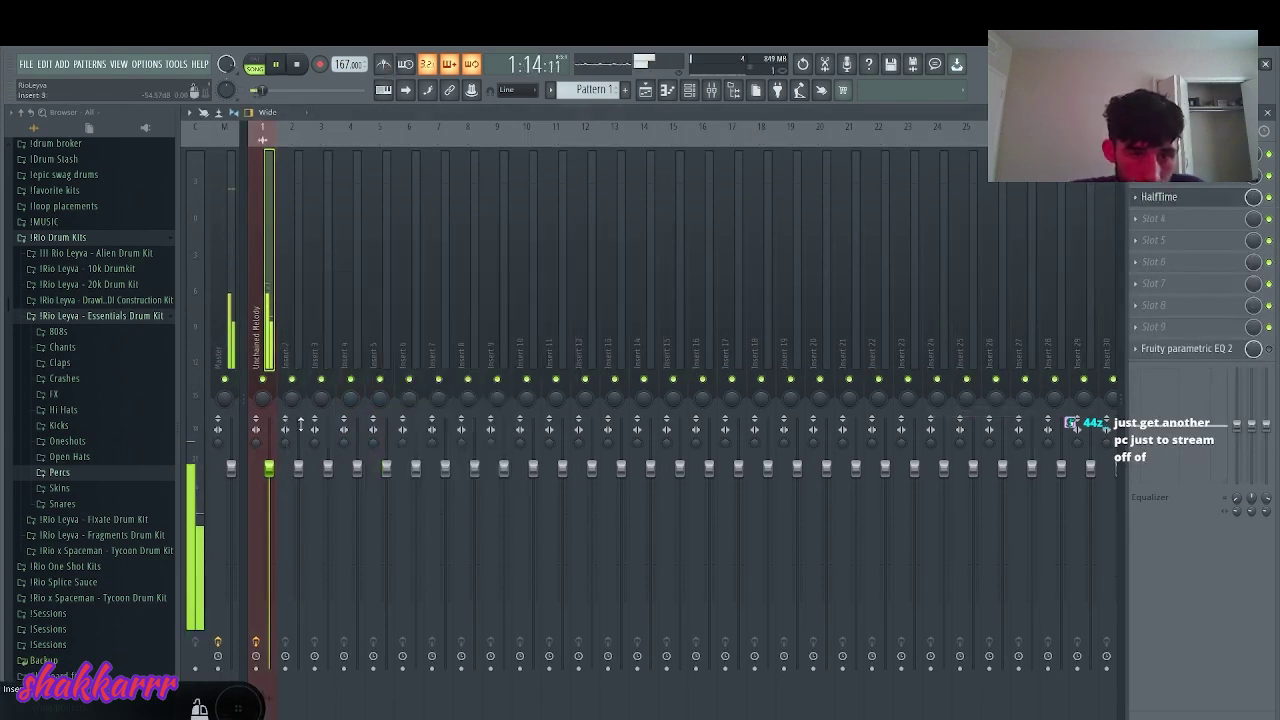
{"action": "left_click_drag", "start_coordinate": [269, 444], "coordinate": [274, 471]}
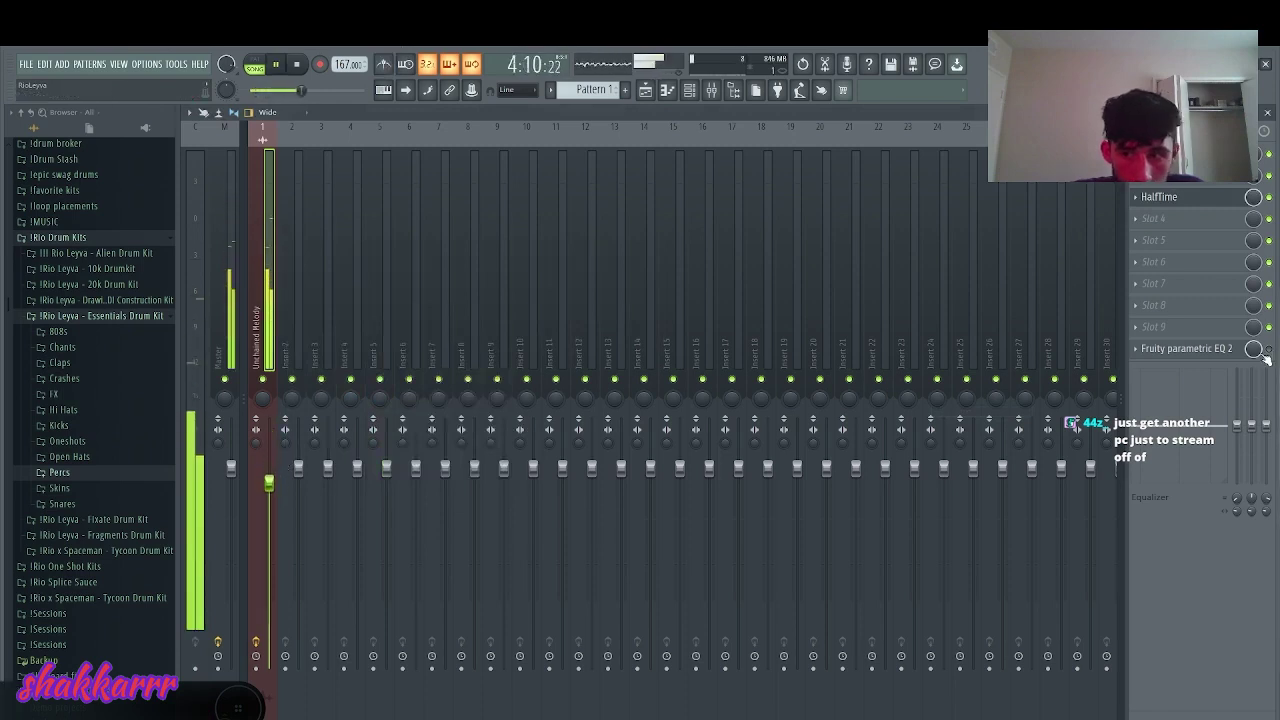
{"action": "left_click", "coordinate": [1187, 348]}
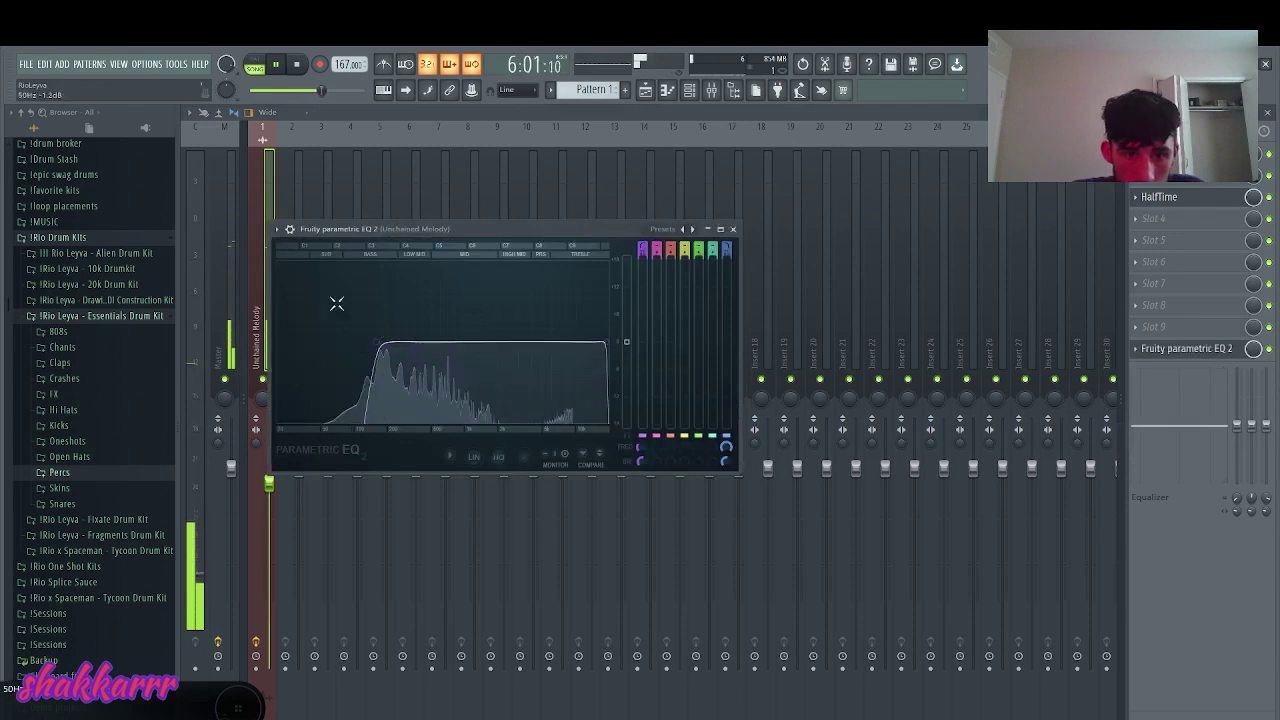
- Show the channel rack and audition Hi Hat 2 from the Essentials Drum Kit's Hi Hats folder
{"action": "left_click", "coordinate": [688, 92]}
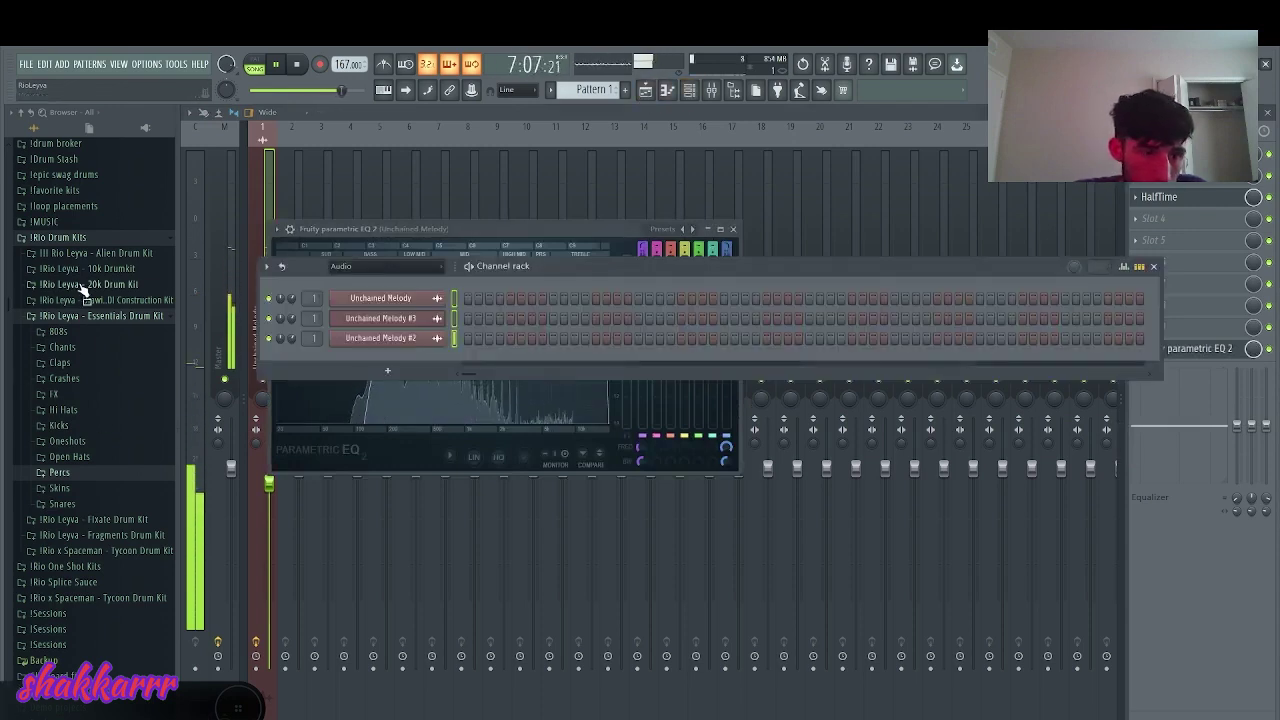
{"action": "scroll", "coordinate": [90, 440], "scroll_direction": "up", "scroll_amount": 2}
{"action": "left_click", "coordinate": [63, 529]}
{"action": "left_click", "coordinate": [70, 559]}
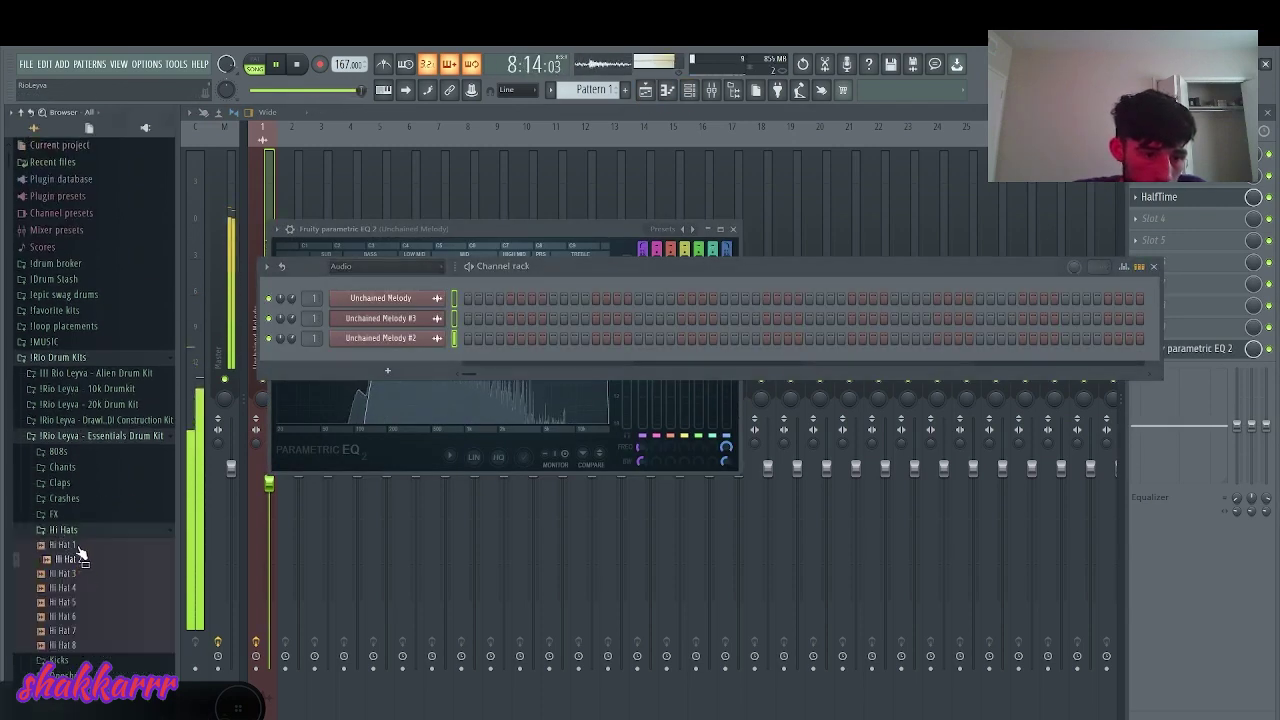
- Load the Spinz 808 sample from the Drum Stash 808 folder into a new channel
{"action": "scroll", "coordinate": [65, 270], "scroll_direction": "down", "scroll_amount": 10}
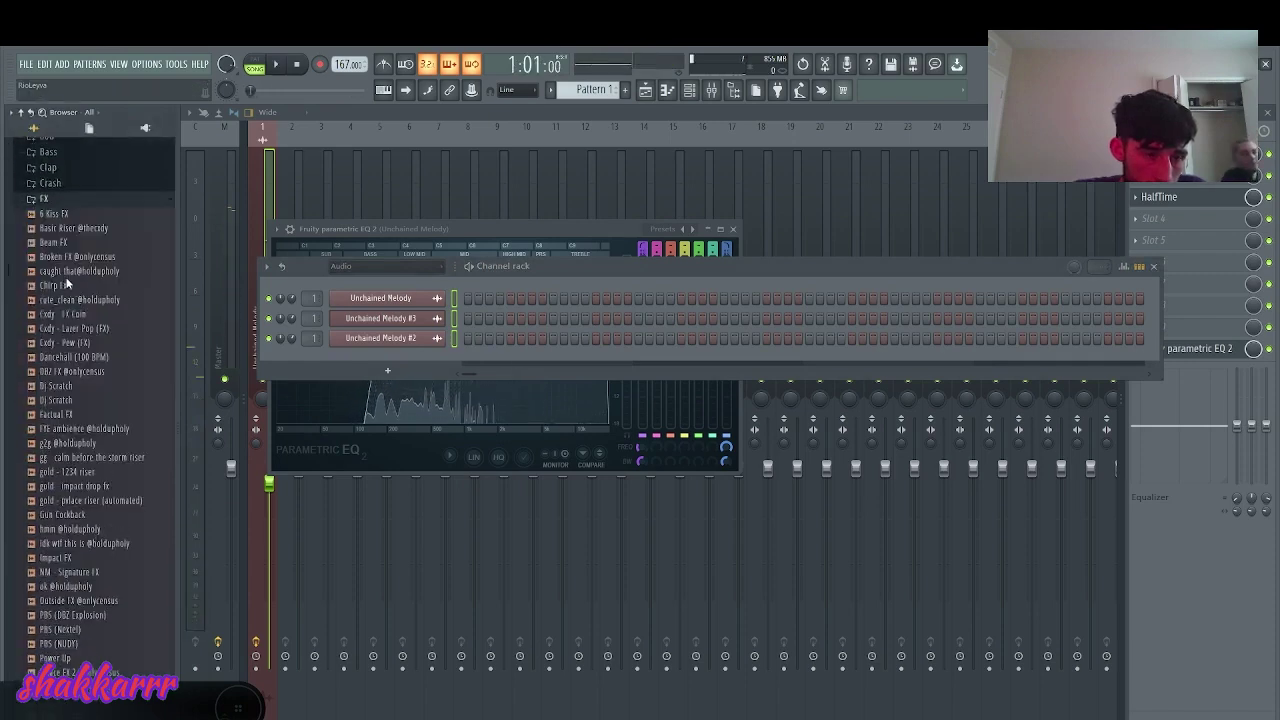
{"action": "scroll", "coordinate": [60, 360], "scroll_direction": "up", "scroll_amount": 4}
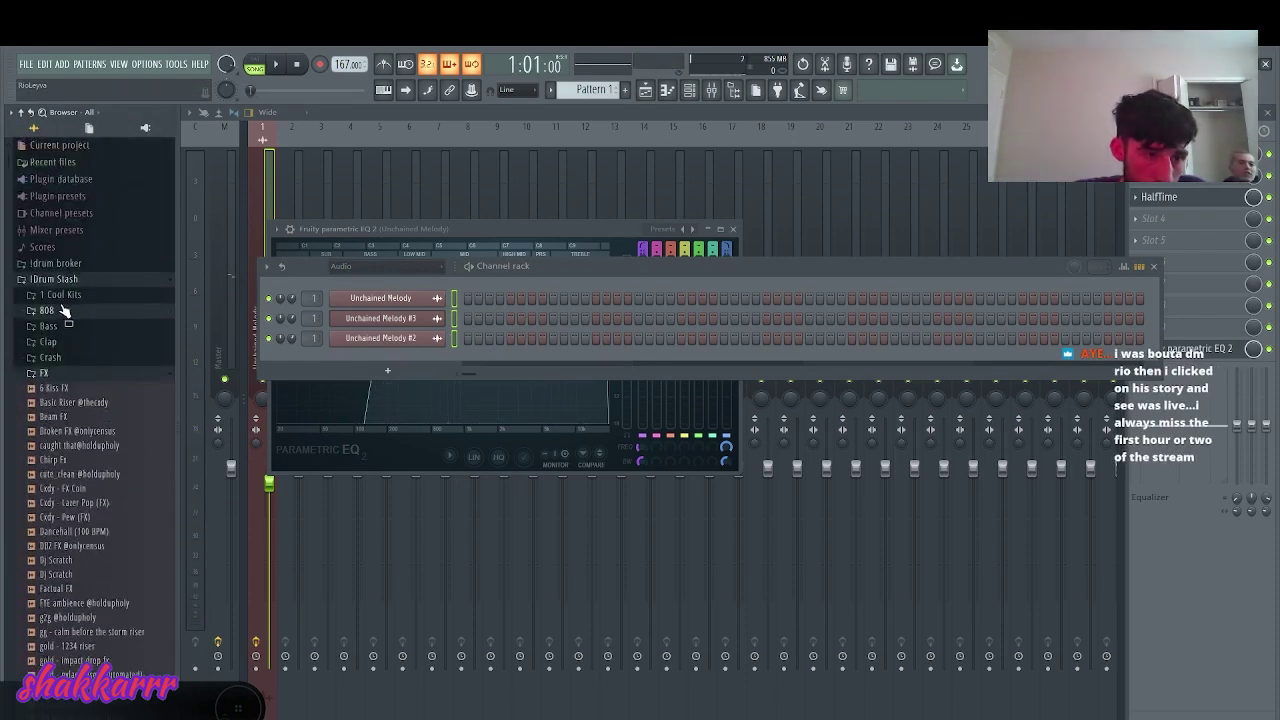
{"action": "left_click", "coordinate": [64, 309]}
{"action": "scroll", "coordinate": [95, 430], "scroll_direction": "down", "scroll_amount": 7}
{"action": "left_click", "coordinate": [47, 363]}
{"action": "left_click_drag", "start_coordinate": [47, 374], "coordinate": [435, 368]}
- Set the Spinz 808 channel to cut itself and enable its volume envelope
{"action": "left_click", "coordinate": [401, 318]}
{"action": "left_click", "coordinate": [413, 267]}
{"action": "left_click_drag", "start_coordinate": [407, 289], "coordinate": [407, 273]}
{"action": "left_click", "coordinate": [275, 184]}
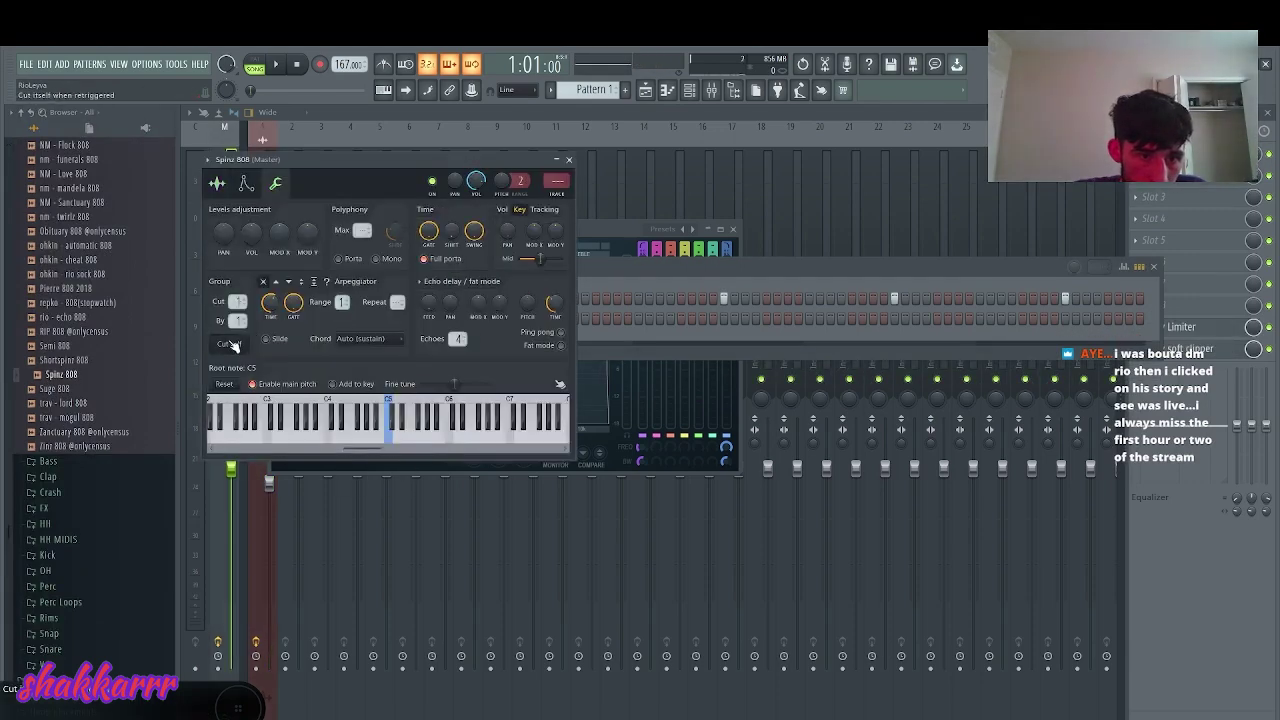
{"action": "left_click", "coordinate": [246, 184]}
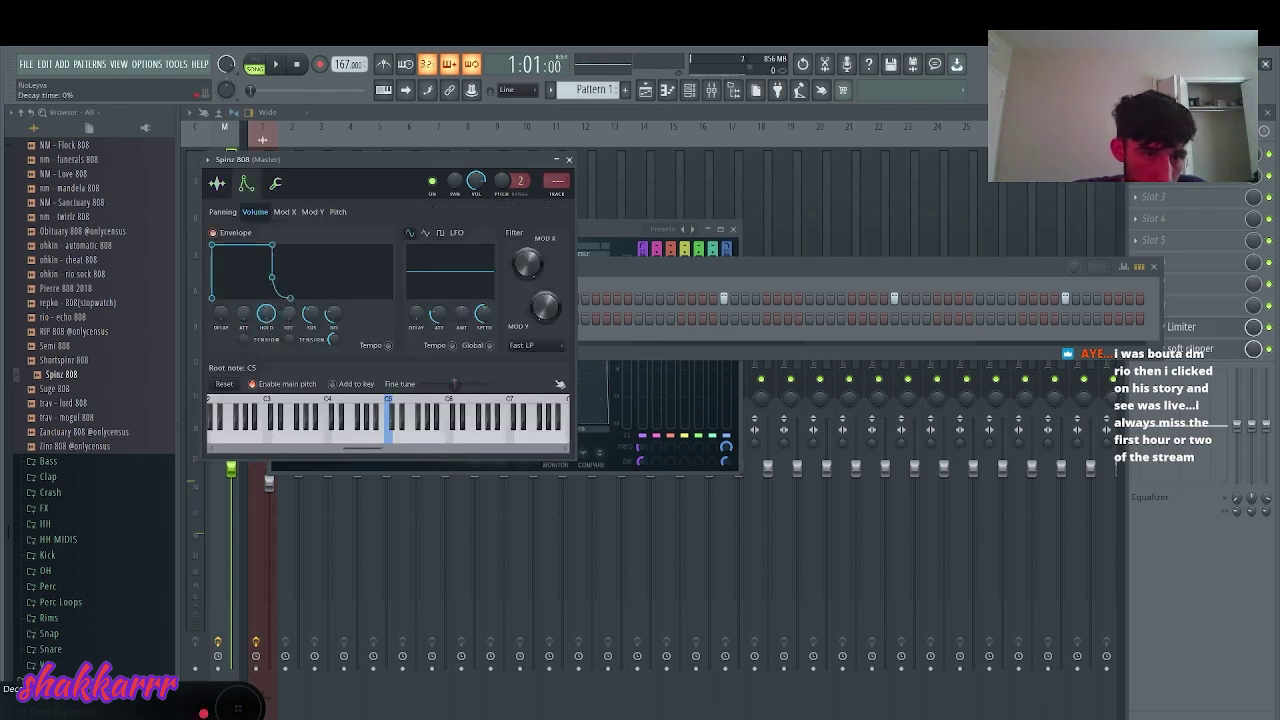
{"action": "left_click", "coordinate": [444, 680]}
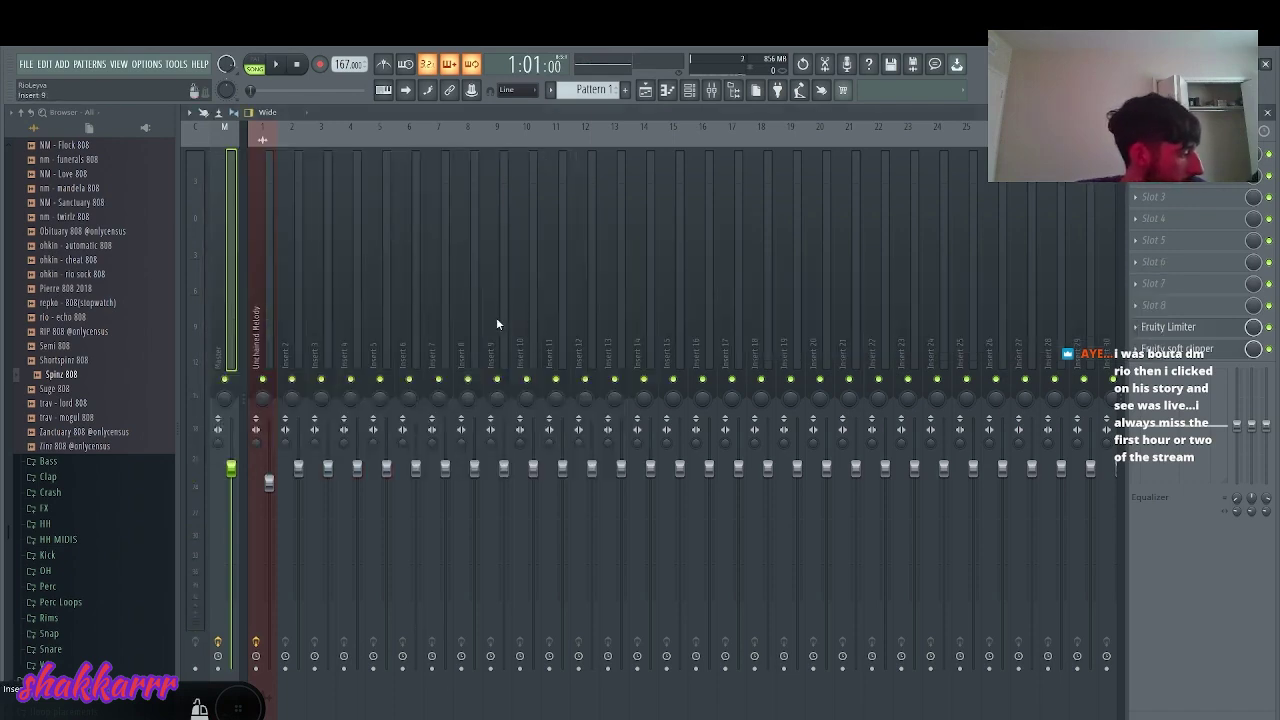
- Review the Spinz 808 channel's envelope, miscellaneous and sample settings and play the song briefly
{"action": "left_click", "coordinate": [689, 90]}
{"action": "left_click", "coordinate": [428, 318]}
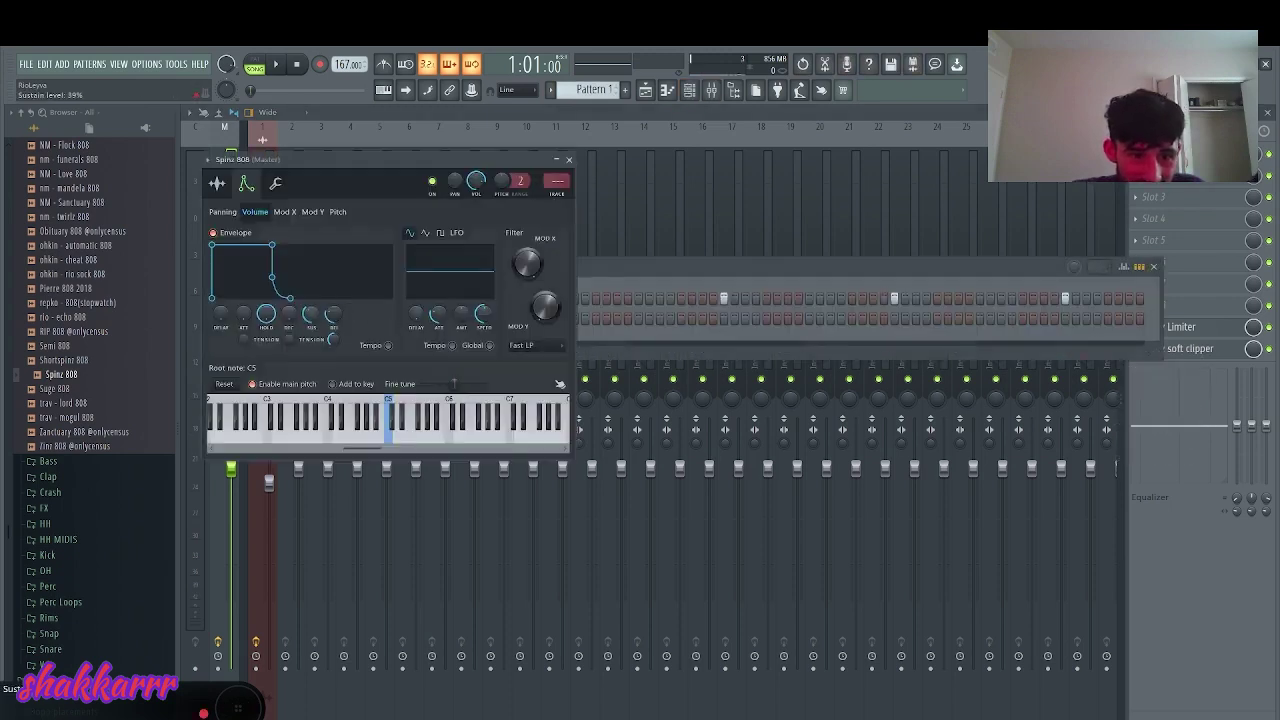
{"action": "left_click", "coordinate": [276, 185]}
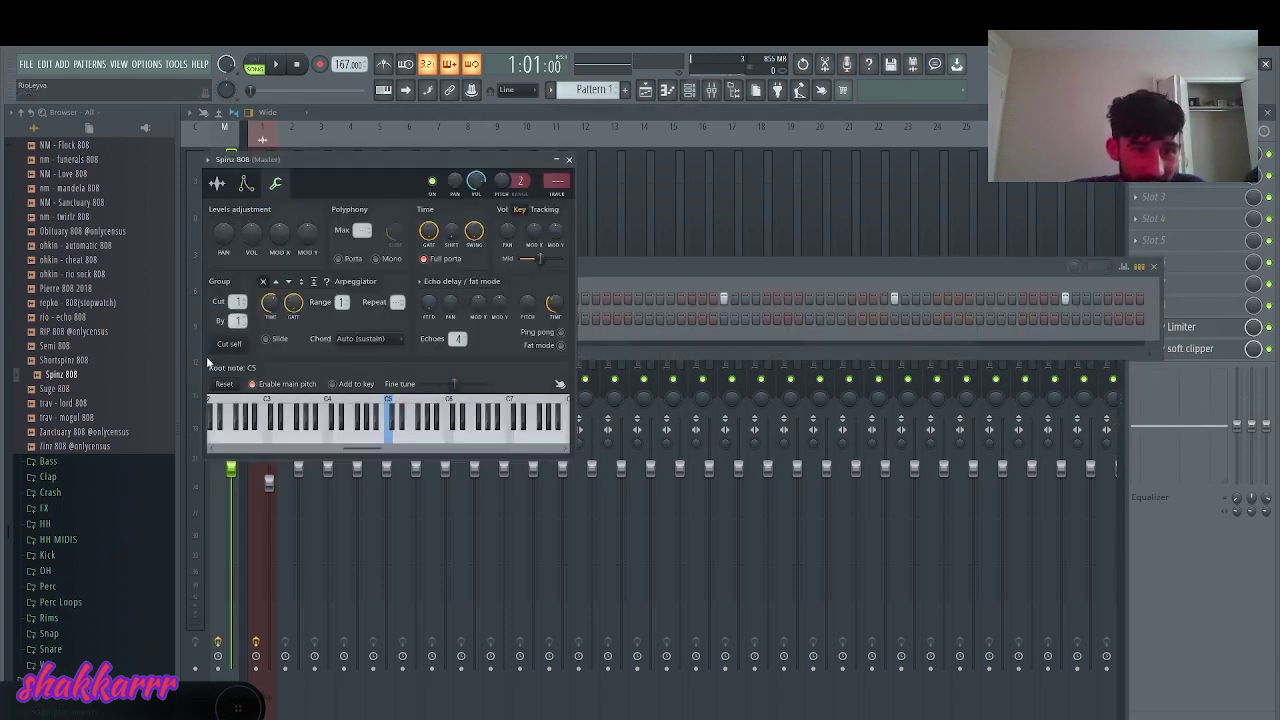
{"action": "left_click", "coordinate": [244, 185]}
{"action": "left_click", "coordinate": [216, 183]}
{"action": "key", "text": "space"}
{"action": "left_click", "coordinate": [624, 271]}
{"action": "key", "text": "space"}
- Open Spinz 808 in the piano roll, place a note at the start of bar 1 and start playback
{"action": "right_click", "coordinate": [470, 318]}
{"action": "left_click", "coordinate": [472, 313]}
{"action": "key", "text": "space"}
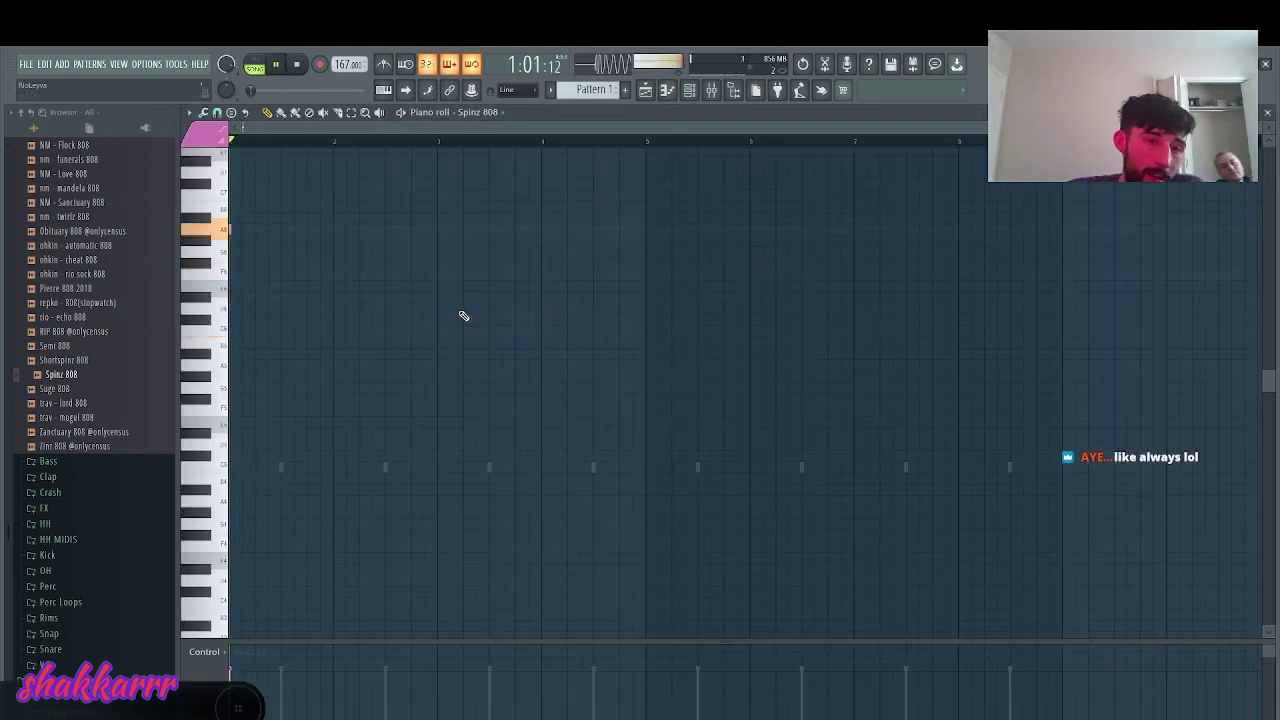
- Retune the opening 808 note to A#5 by ear while replaying the start of the loop
{"action": "key", "text": "space"}
{"action": "key", "text": "space"}
{"action": "key", "text": "shift+Up"}
{"action": "key", "text": "space"}
{"action": "key", "text": "space"}
{"action": "key", "text": "ctrl+Down"}
{"action": "key", "text": "space"}
{"action": "key", "text": "space"}
{"action": "key", "text": "space"}
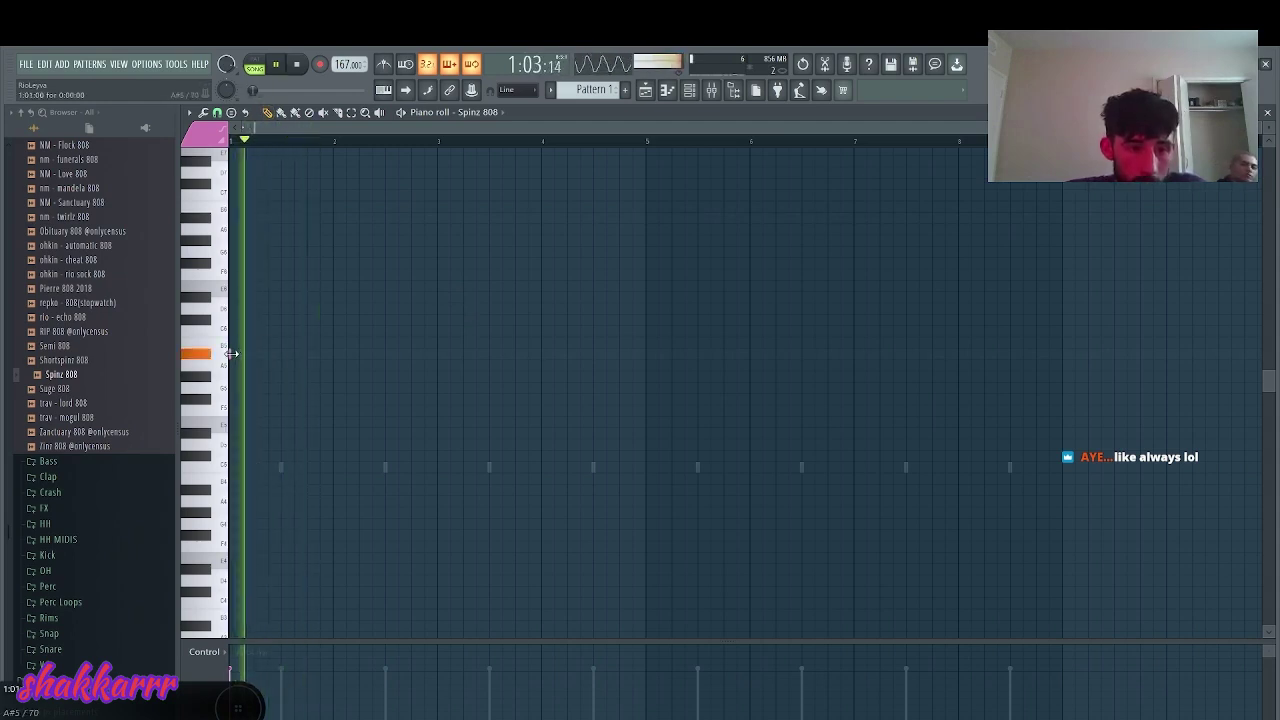
{"action": "key", "text": "space"}
{"action": "key", "text": "space"}
{"action": "key", "text": "space"}
{"action": "key", "text": "space"}
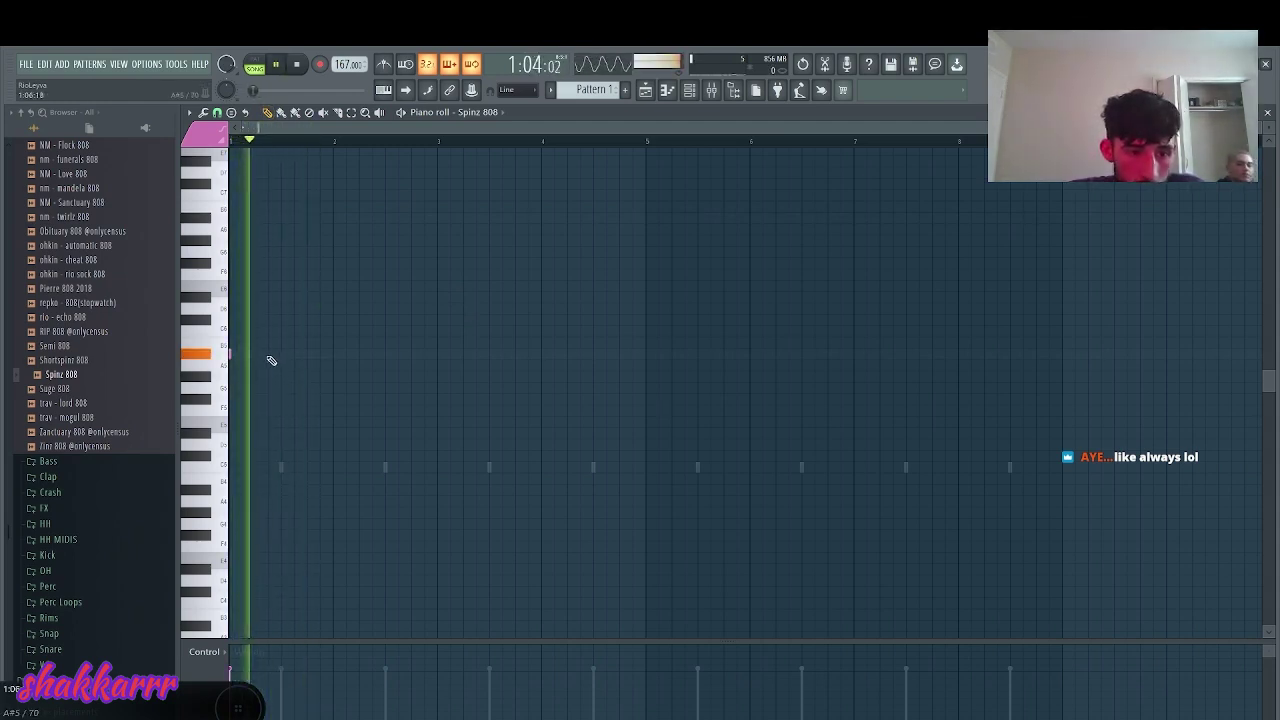
- Add two more A#5 notes on steps 7 and 13 of bar 1 and stop playback
{"action": "left_click", "coordinate": [268, 353]}
{"action": "left_click", "coordinate": [307, 353]}
{"action": "key", "text": "space"}
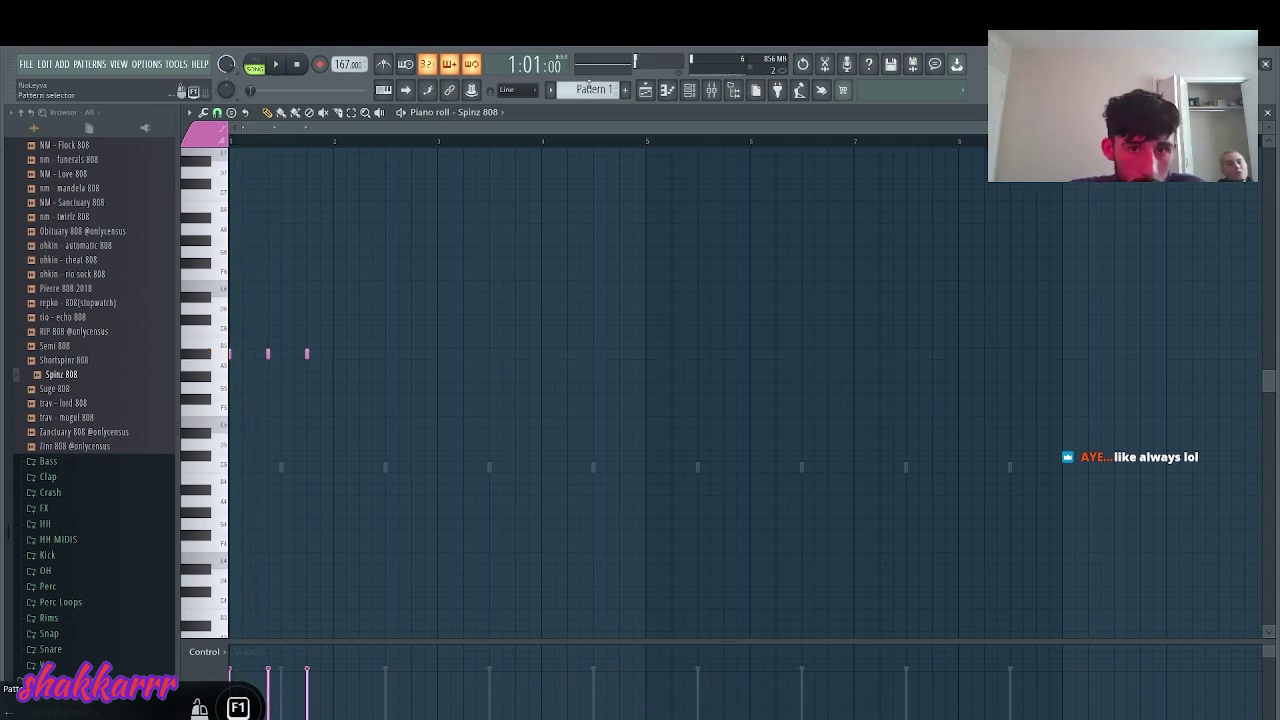
- Inspect the Unchained Melody clips' channel settings in the playlist and choose the Stretch time-stretching mode for the first slice
{"action": "left_click", "coordinate": [646, 91]}
{"action": "double_click", "coordinate": [444, 208]}
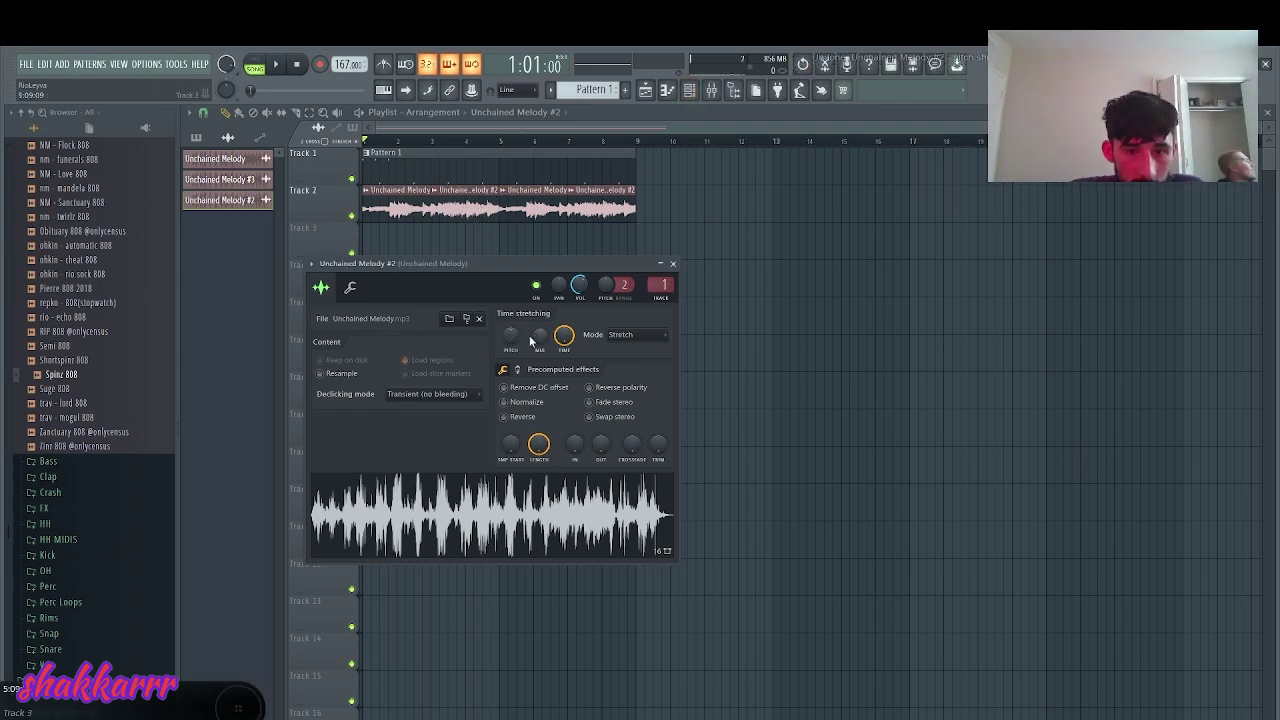
{"action": "double_click", "coordinate": [408, 192]}
{"action": "left_click", "coordinate": [608, 317]}
{"action": "left_click", "coordinate": [612, 330]}
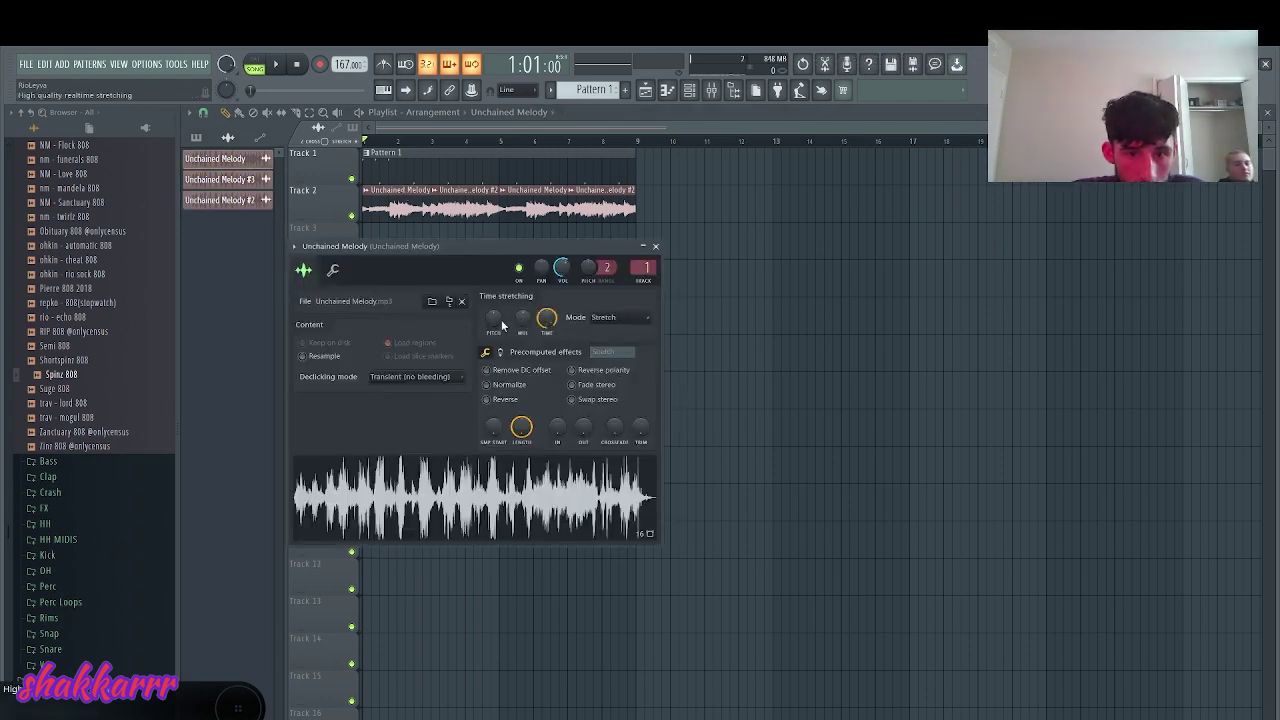
{"action": "left_click", "coordinate": [552, 200]}
{"action": "key", "text": "space"}
- Reopen the Spinz 808 piano roll, move its three notes to G#5 and play them against the sample
{"action": "left_click", "coordinate": [689, 90]}
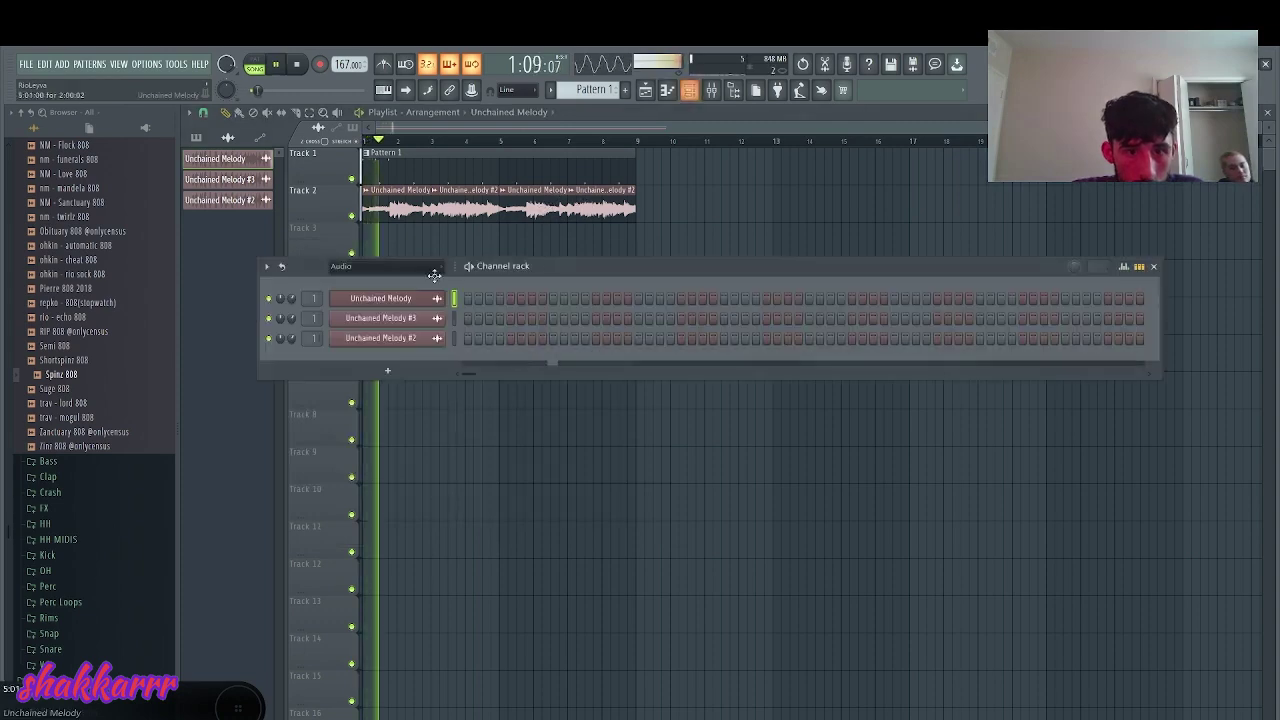
{"action": "left_click", "coordinate": [417, 270]}
{"action": "right_click", "coordinate": [431, 379]}
{"action": "left_click", "coordinate": [467, 380]}
{"action": "key", "text": "space"}
{"action": "key", "text": "space"}
{"action": "right_click", "coordinate": [430, 380]}
{"action": "left_click", "coordinate": [467, 379]}
{"action": "key", "text": "space"}
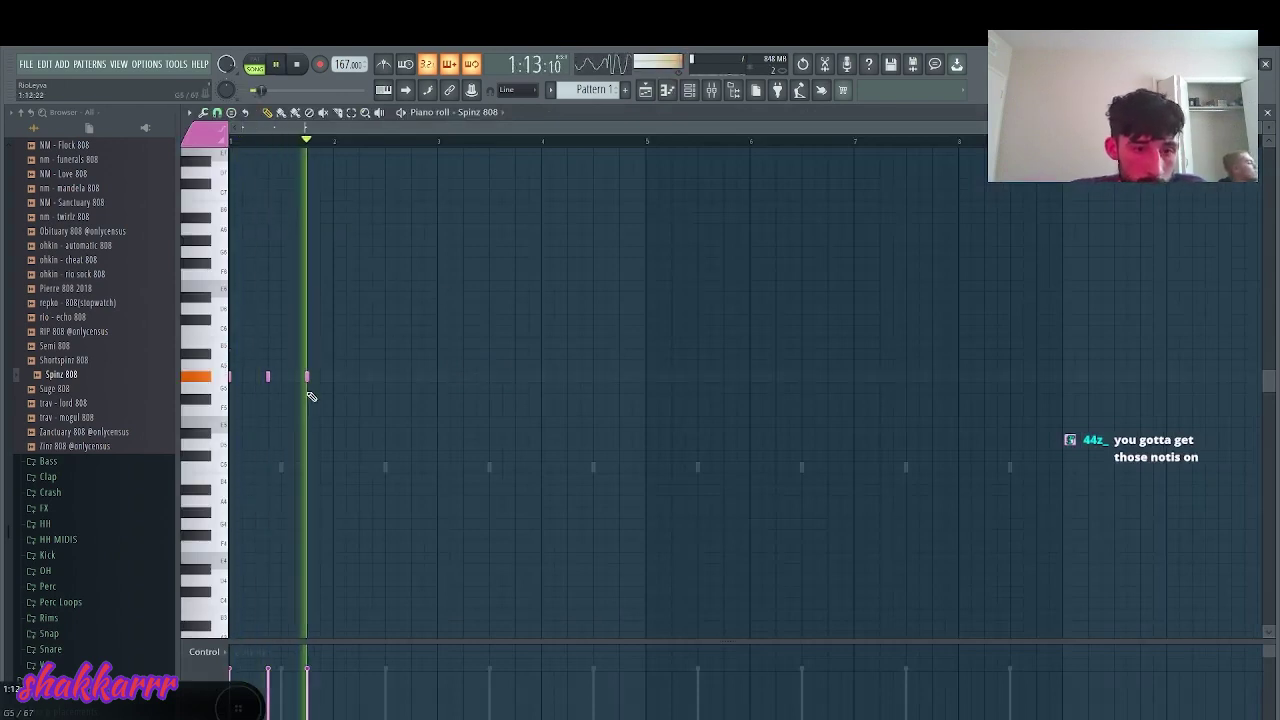
- Delete all Spinz 808 notes and place a new one at the start of bar 1, tuned to C#6
{"action": "key", "text": "space"}
{"action": "key", "text": "ctrl+a"}
{"action": "key", "text": "Delete"}
{"action": "key", "text": "space"}
{"action": "key", "text": "space"}
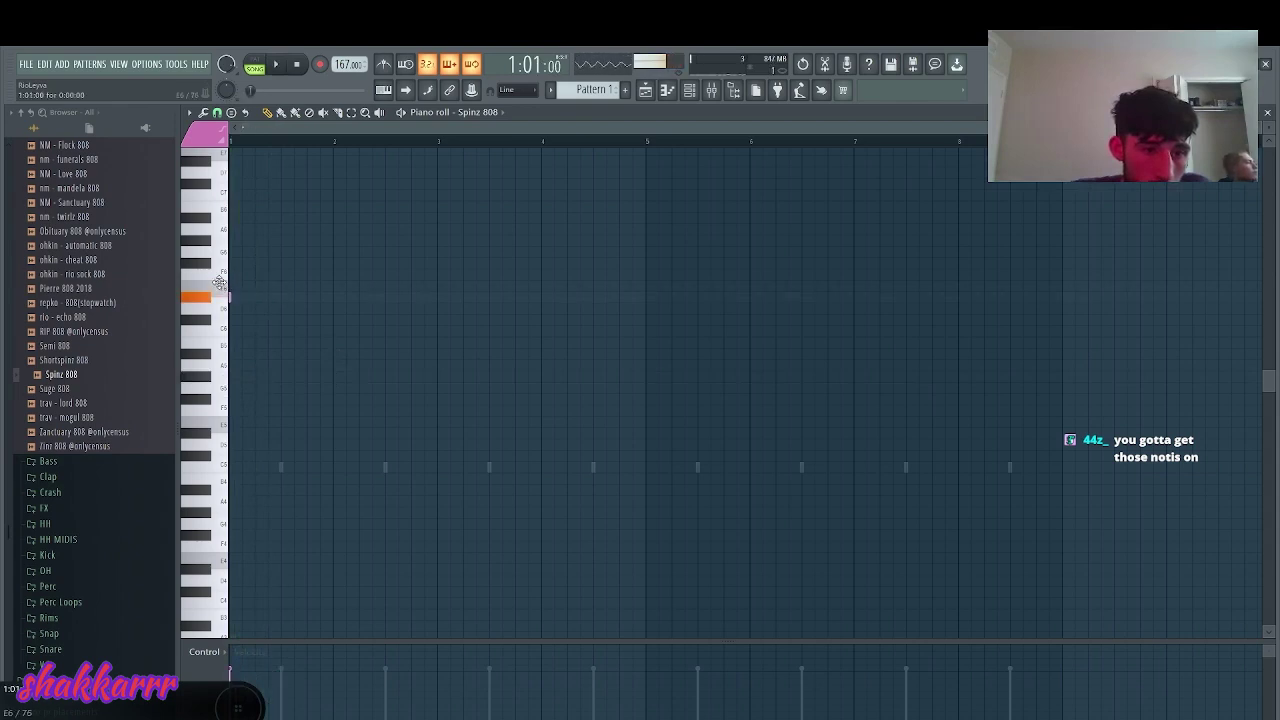
{"action": "key", "text": "space"}
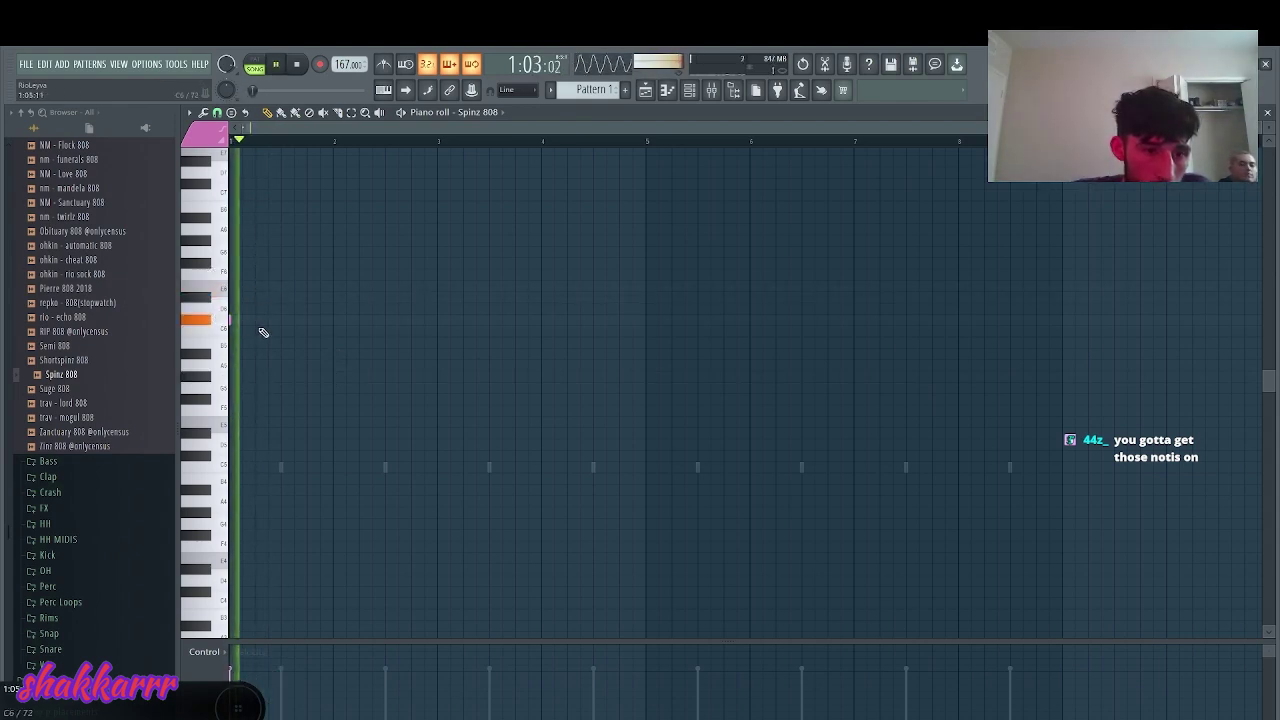
- Try C#6 and A#5 for the 808 notes on steps 7 and 13 of bar 1, and remove both notes
{"action": "left_click", "coordinate": [266, 320]}
{"action": "left_click", "coordinate": [304, 352]}
{"action": "key", "text": "space"}
{"action": "key", "text": "space"}
{"action": "left_click_drag", "start_coordinate": [311, 340], "coordinate": [307, 315]}
{"action": "key", "text": "space"}
{"action": "key", "text": "space"}
{"action": "right_click", "coordinate": [268, 322]}
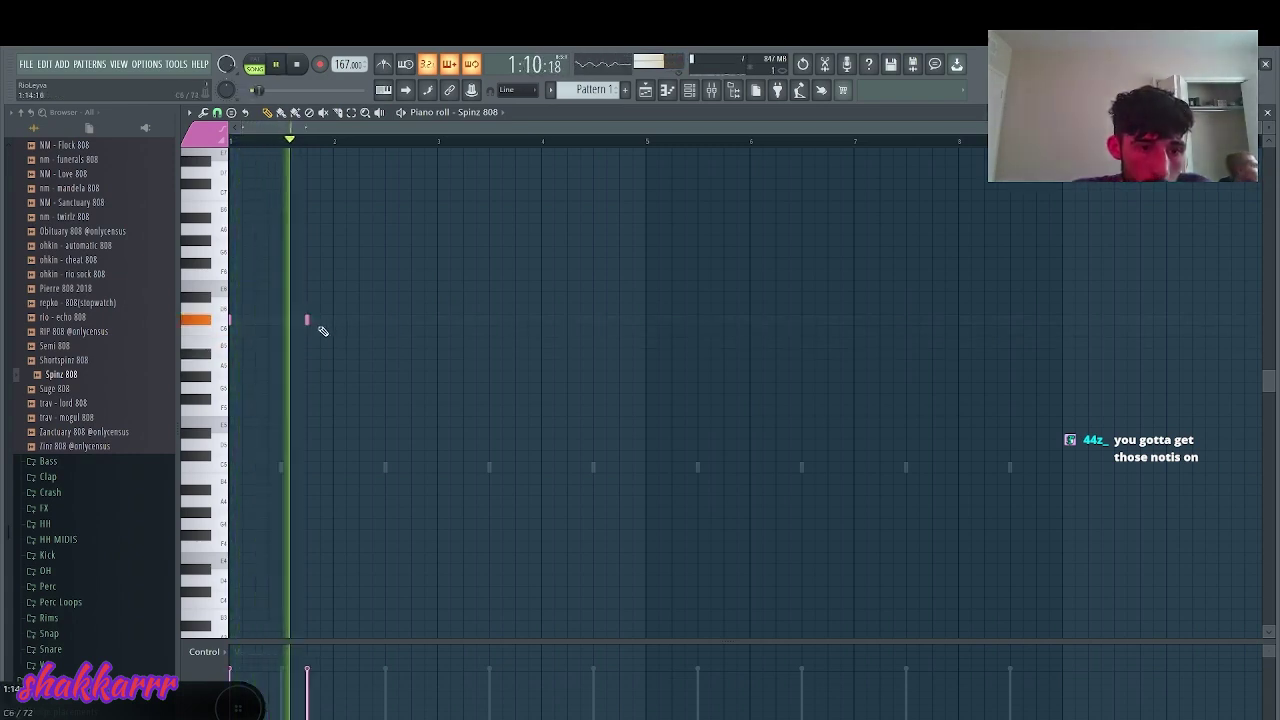
{"action": "right_click", "coordinate": [308, 321]}
- Add a C#6 note on step 7 and an A5 note on step 13 of bar 1, and lower all three by an octave
{"action": "key", "text": "space"}
{"action": "left_click", "coordinate": [268, 321]}
{"action": "key", "text": "space"}
{"action": "key", "text": "space"}
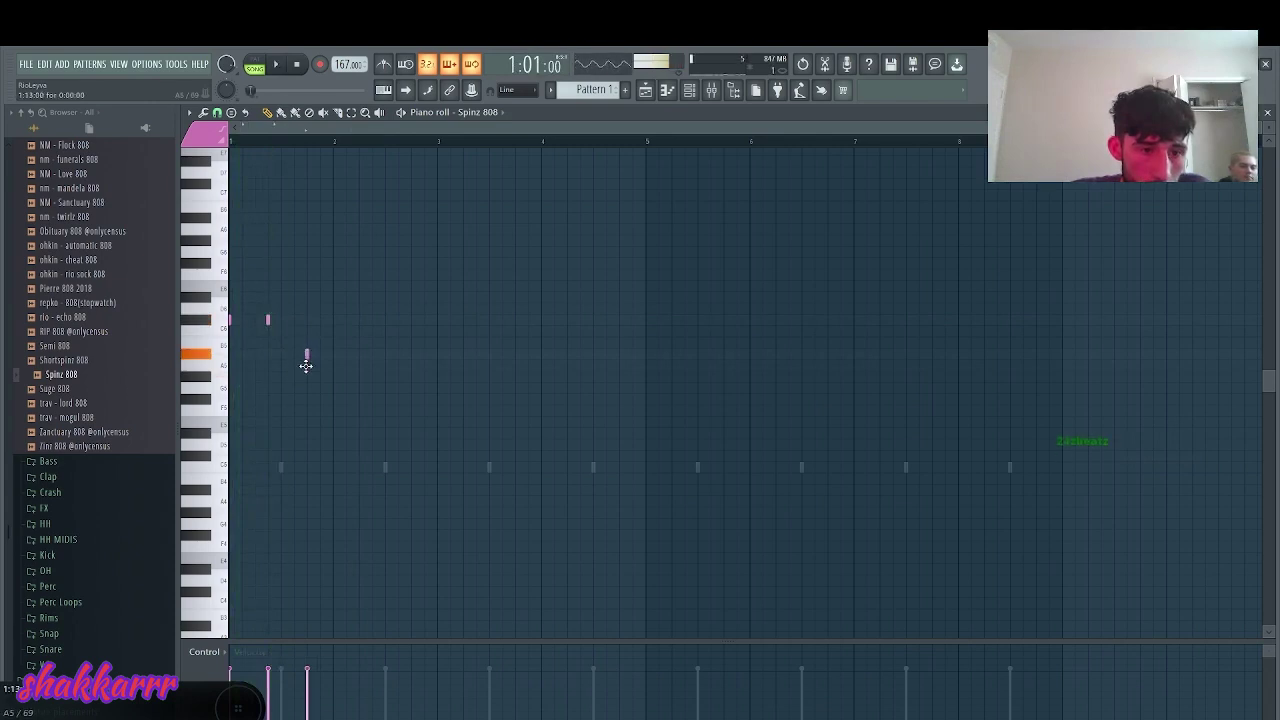
{"action": "key", "text": "space"}
{"action": "key", "text": "space"}
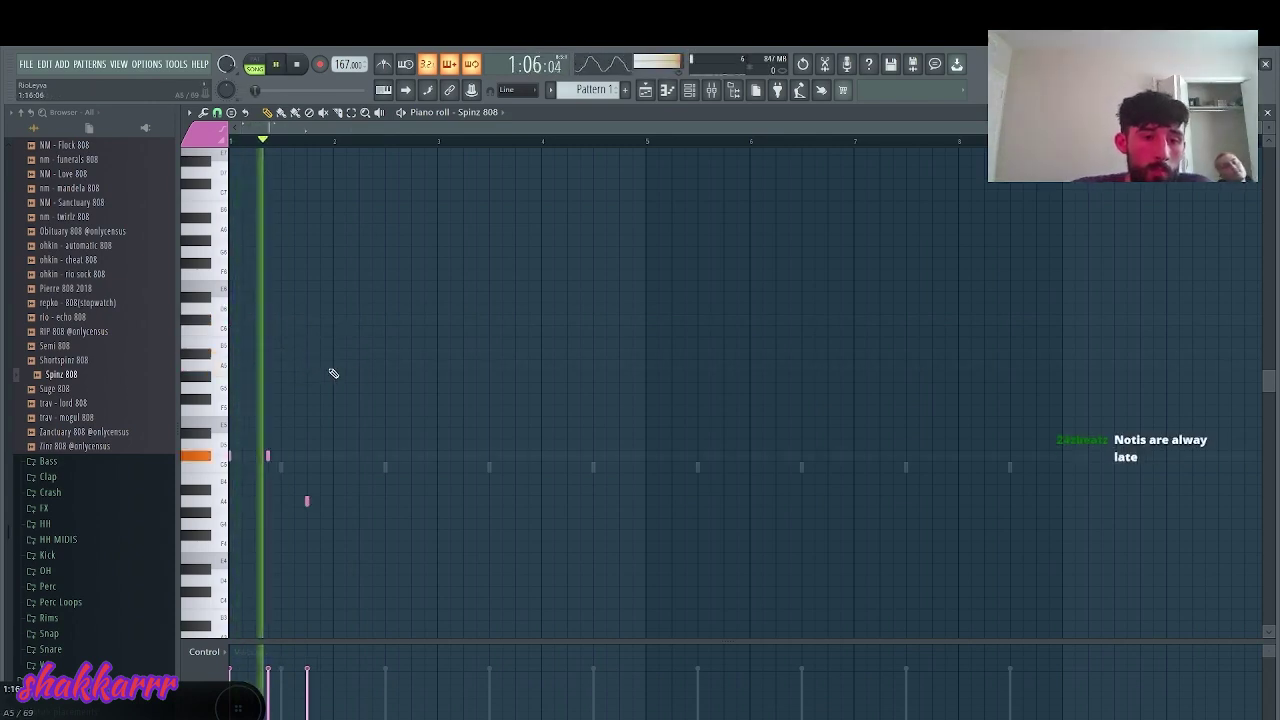
- Duplicate the two-bar 808 phrase until it fills bars 1 to 8 and stop playback
{"action": "scroll", "coordinate": [424, 406], "scroll_direction": "down", "scroll_amount": 2}
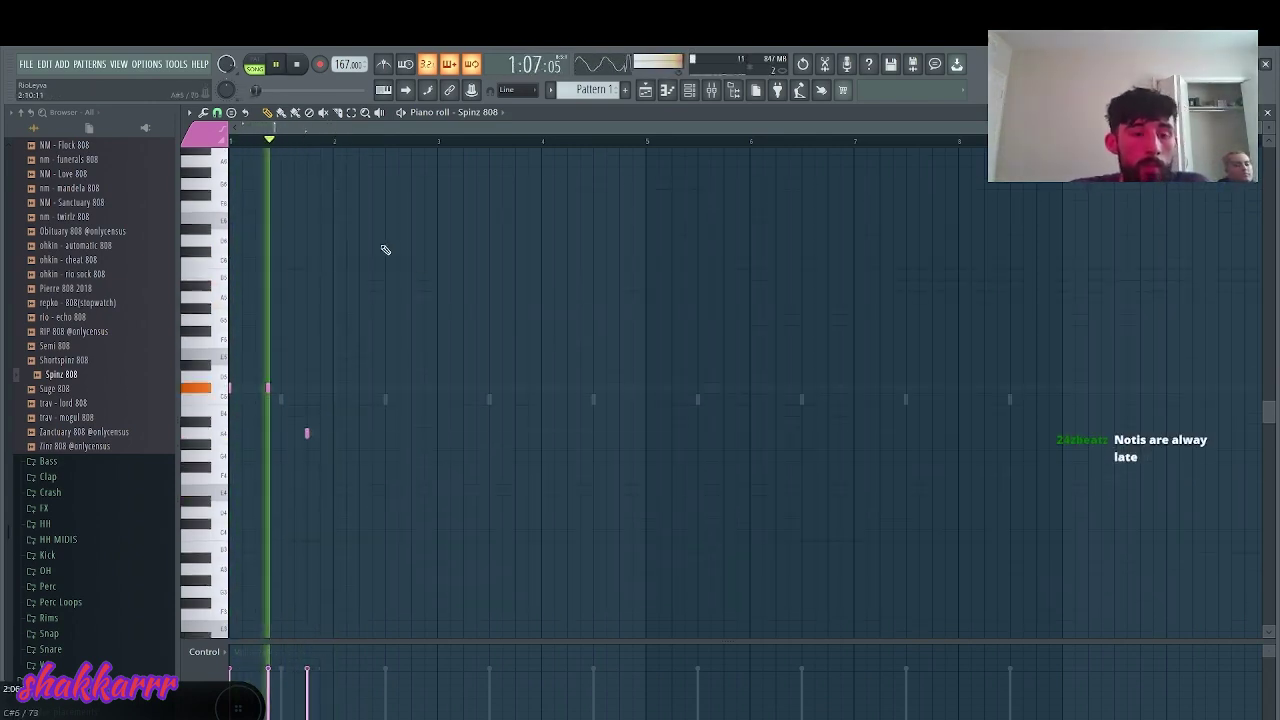
{"action": "left_click_drag", "start_coordinate": [437, 145], "coordinate": [231, 146]}
{"action": "key", "text": "ctrl+b"}
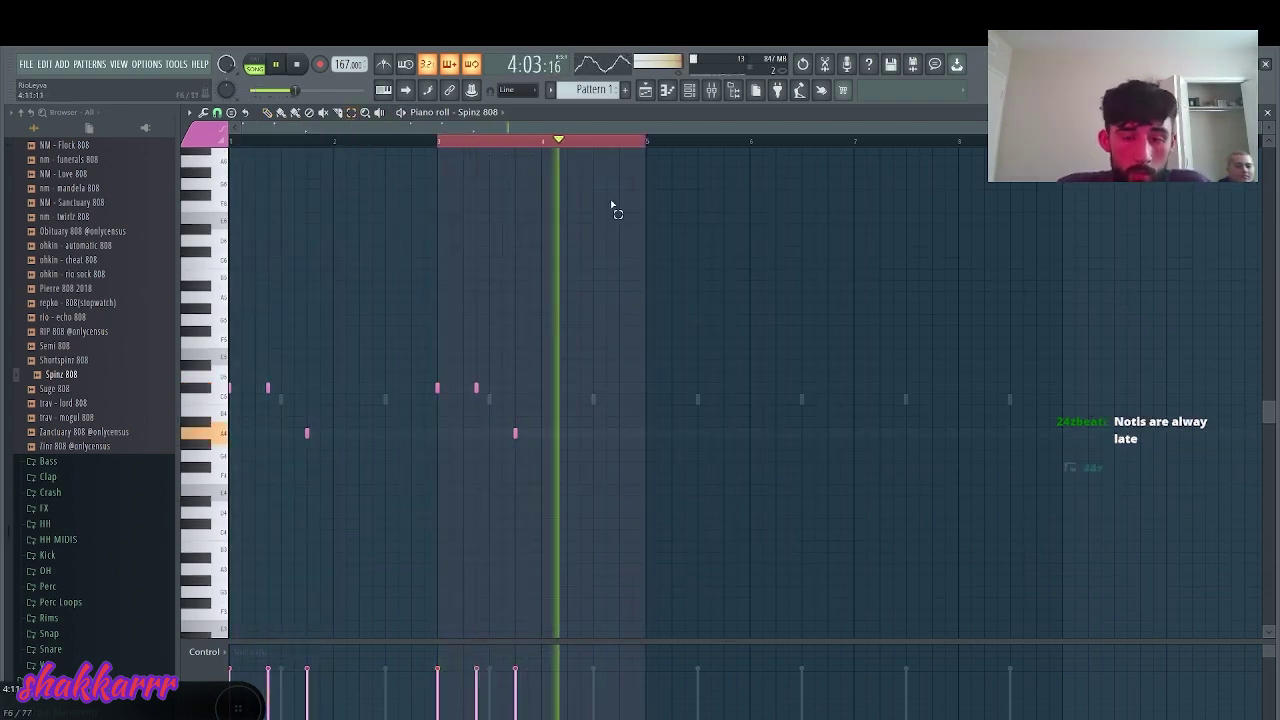
{"action": "left_click_drag", "start_coordinate": [645, 145], "coordinate": [231, 145]}
{"action": "key", "text": "ctrl+b"}
{"action": "key", "text": "space"}
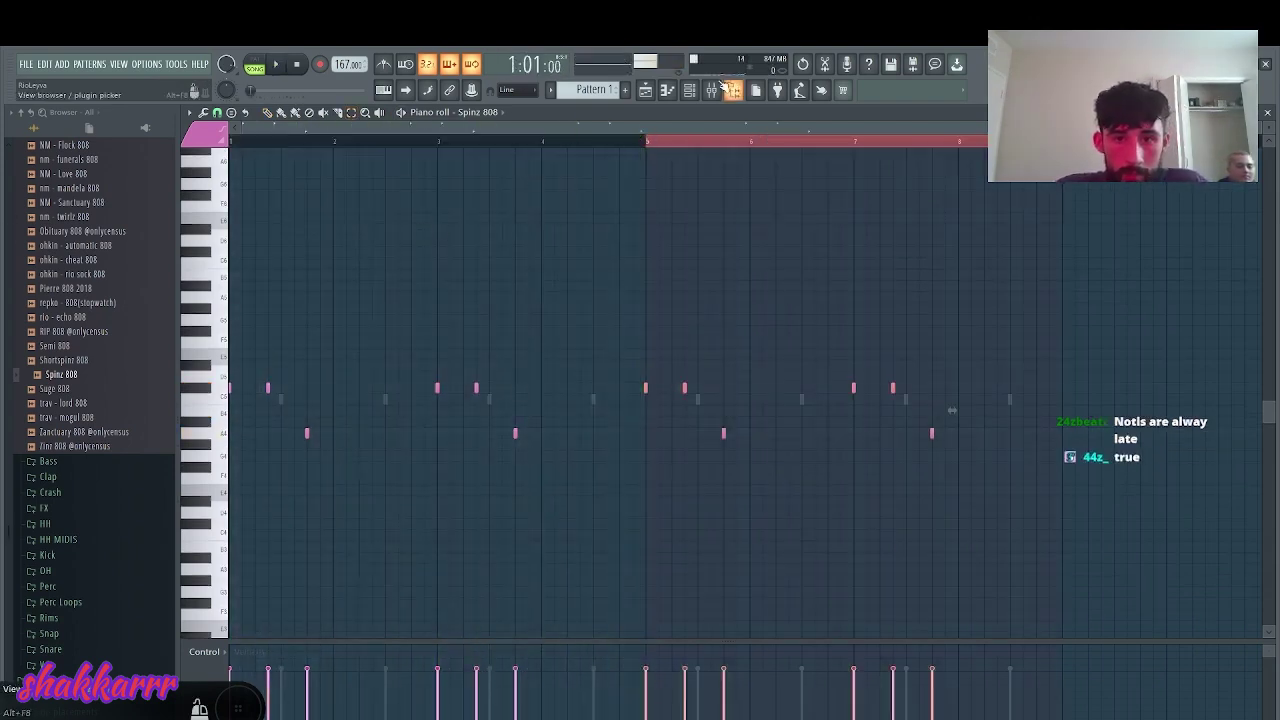
- Replace the Track 2 clips after bar 3 with three copies of the first Unchained Melody slice
{"action": "left_click", "coordinate": [643, 91]}
{"action": "key", "text": "space"}
{"action": "left_click_drag", "start_coordinate": [651, 217], "coordinate": [436, 215]}
{"action": "key", "text": "Delete"}
{"action": "left_click", "coordinate": [422, 213]}
{"action": "key", "text": "ctrl+b"}
{"action": "key", "text": "ctrl+b"}
{"action": "key", "text": "ctrl+b"}
- Rework the Spinz 808 notes in bars 7 and 8: start bar 7 on a single A4 and add B4 on beat 3 of bar 8
{"action": "left_click", "coordinate": [690, 90]}
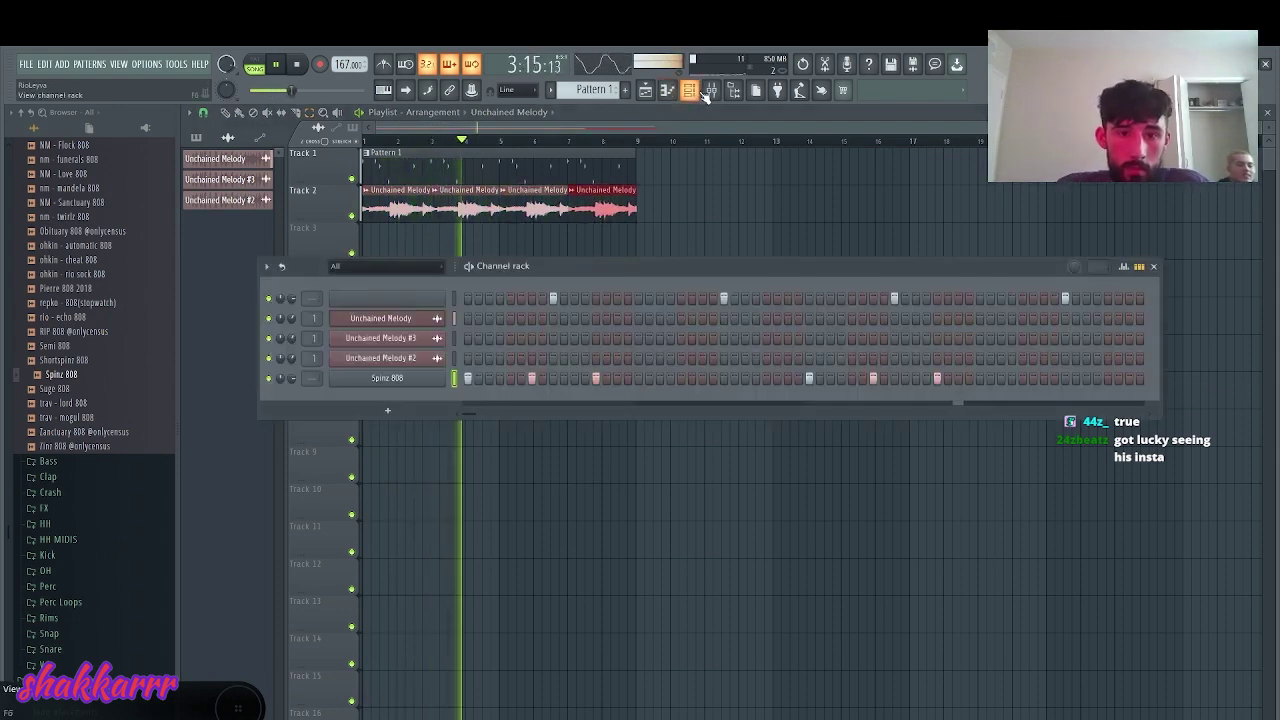
{"action": "right_click", "coordinate": [440, 378]}
{"action": "left_click", "coordinate": [470, 379]}
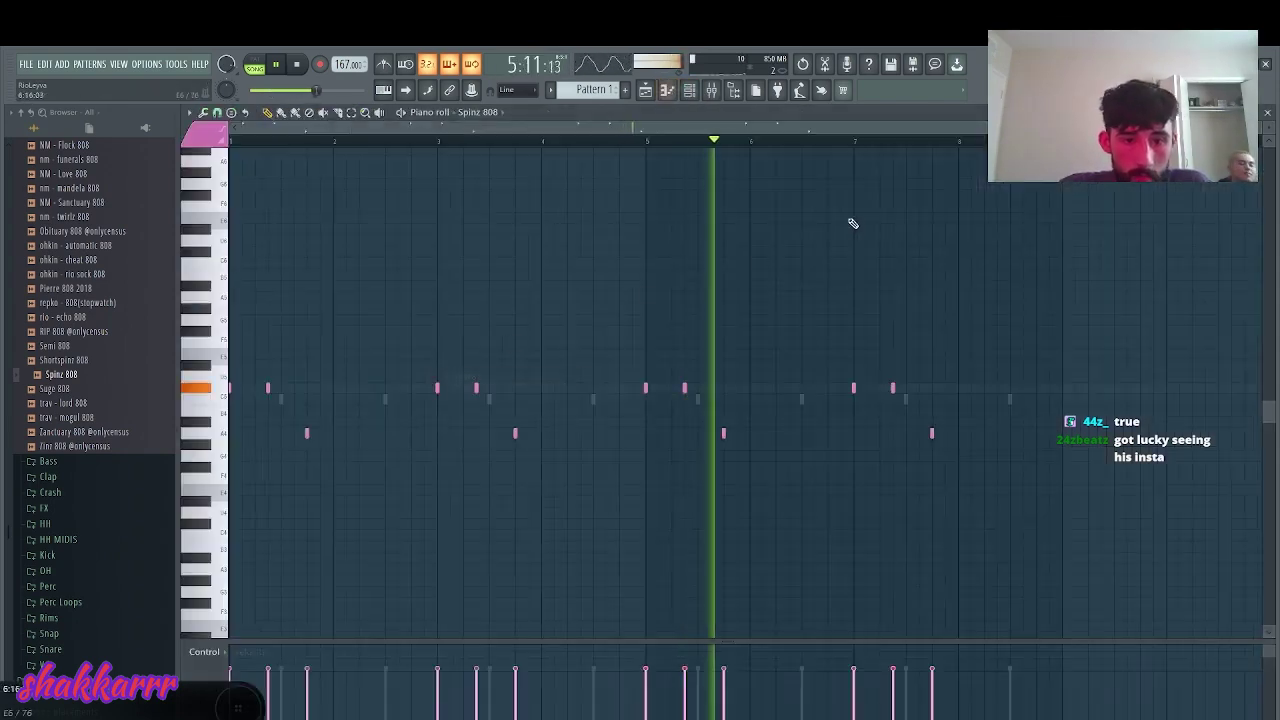
{"action": "key", "text": "space"}
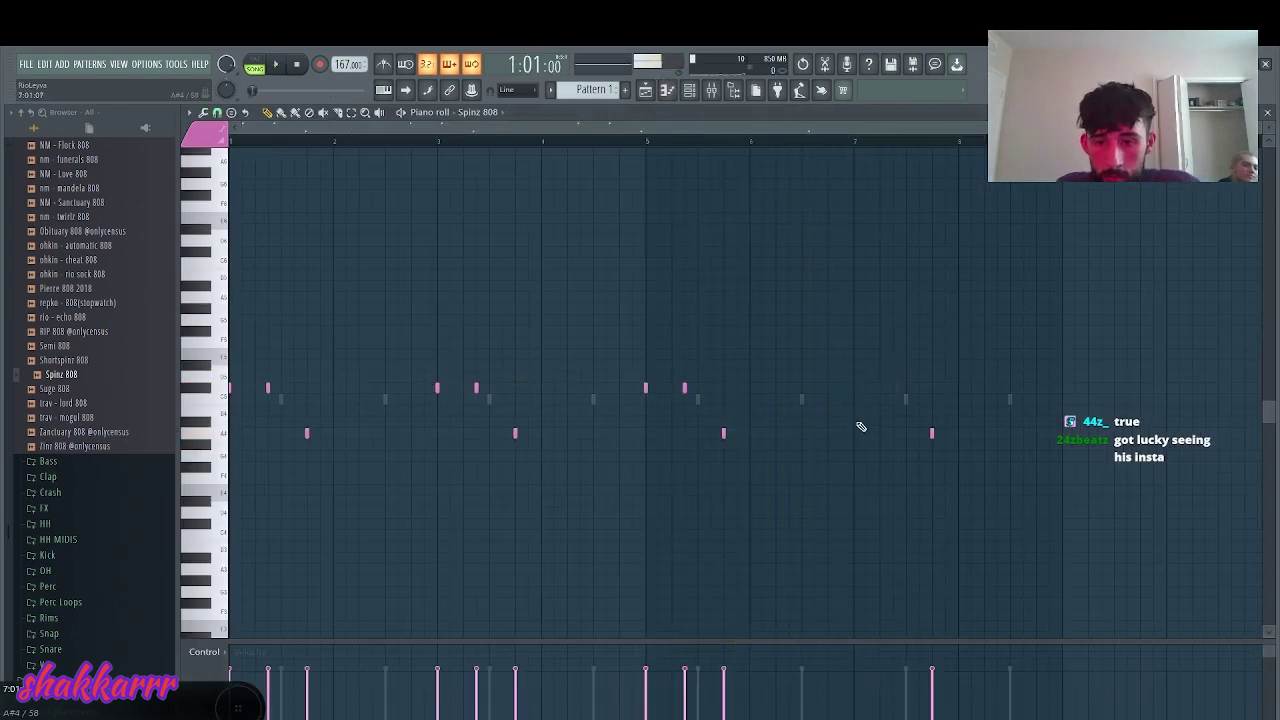
{"action": "left_click", "coordinate": [855, 142]}
{"action": "key", "text": "space"}
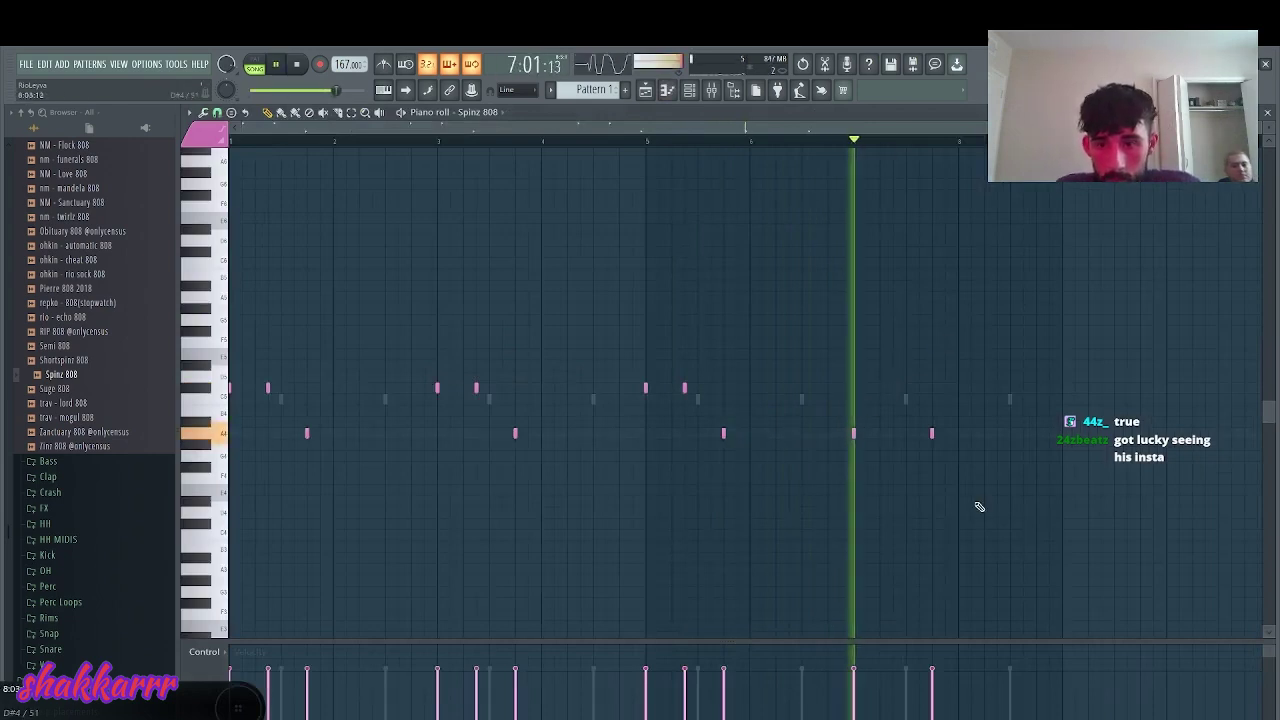
{"action": "left_click", "coordinate": [1010, 410]}
- Transpose all Spinz 808 notes up two semitones and shift the Unchained Melody sample's pitch upward
{"action": "key", "text": "ctrl+a"}
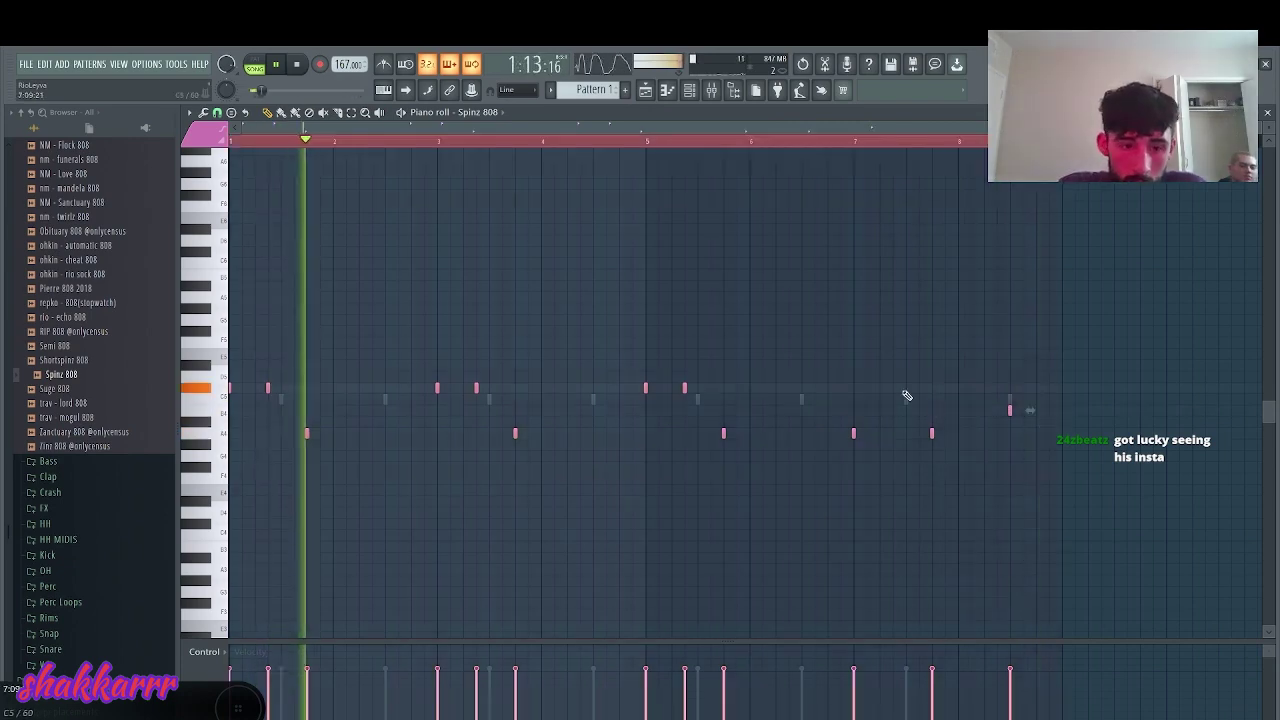
{"action": "key", "text": "space"}
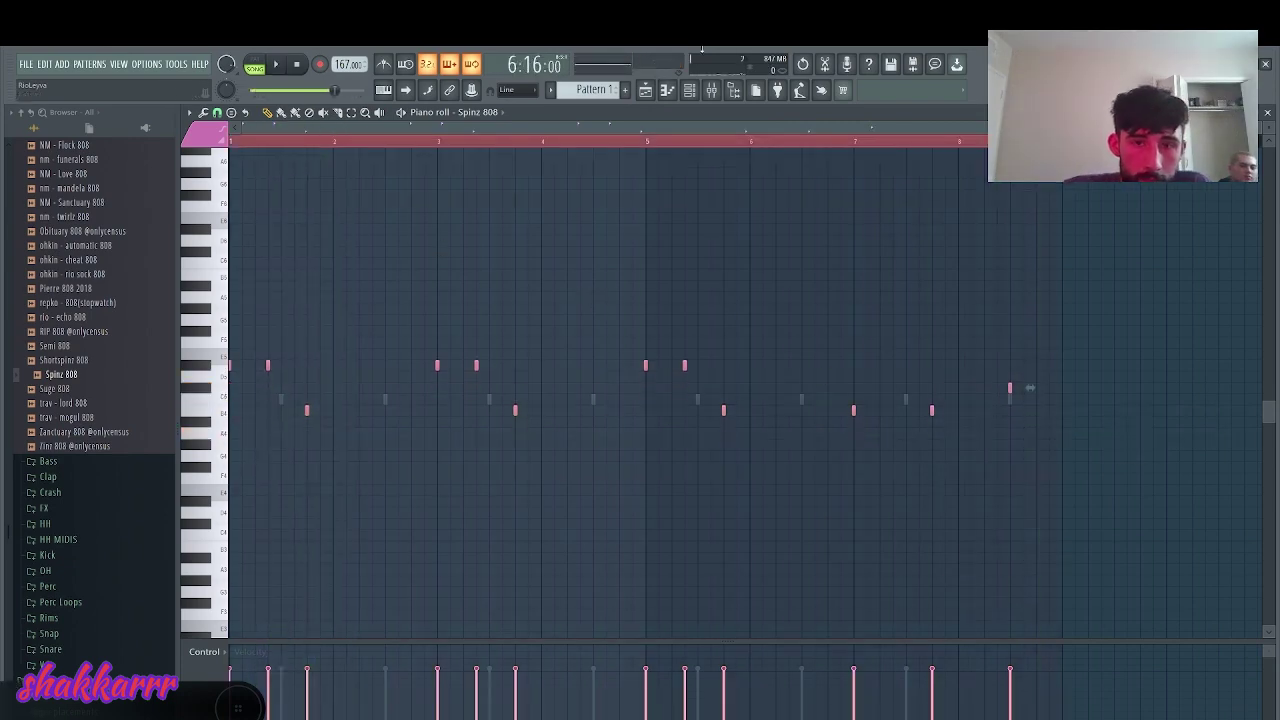
{"action": "left_click", "coordinate": [645, 92]}
{"action": "double_click", "coordinate": [469, 198]}
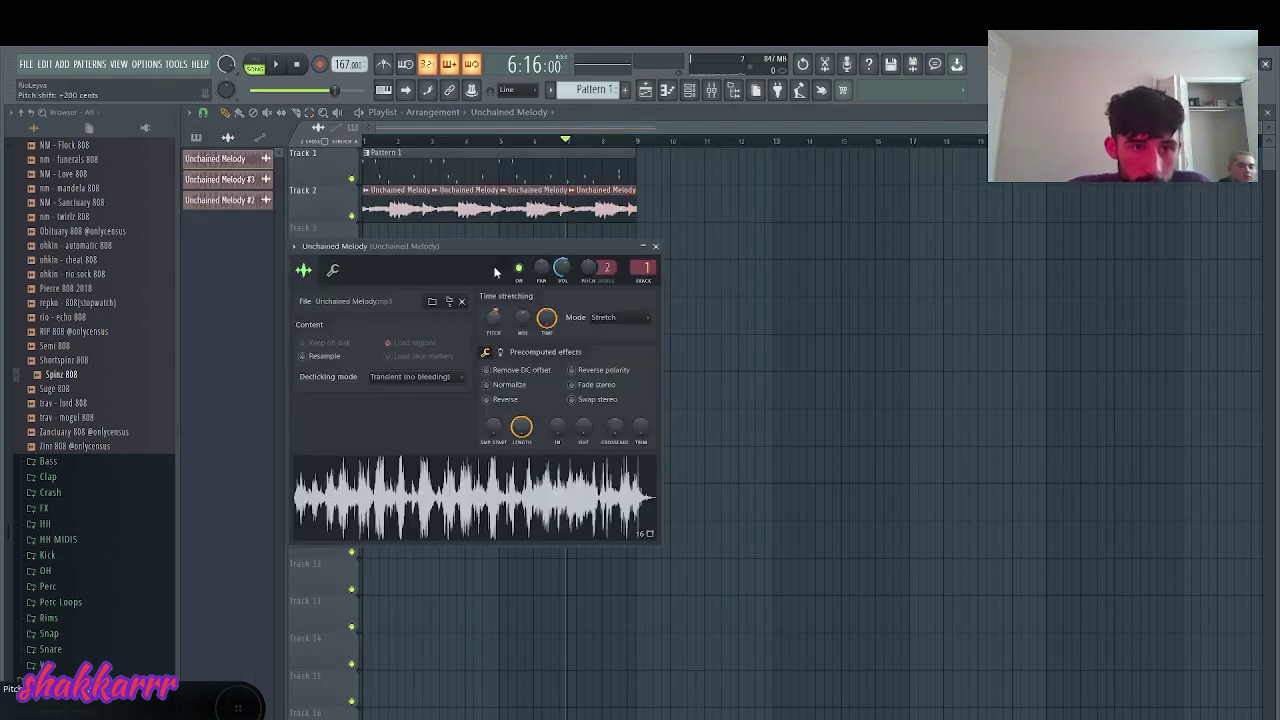
{"action": "left_click_drag", "start_coordinate": [494, 325], "coordinate": [494, 340]}
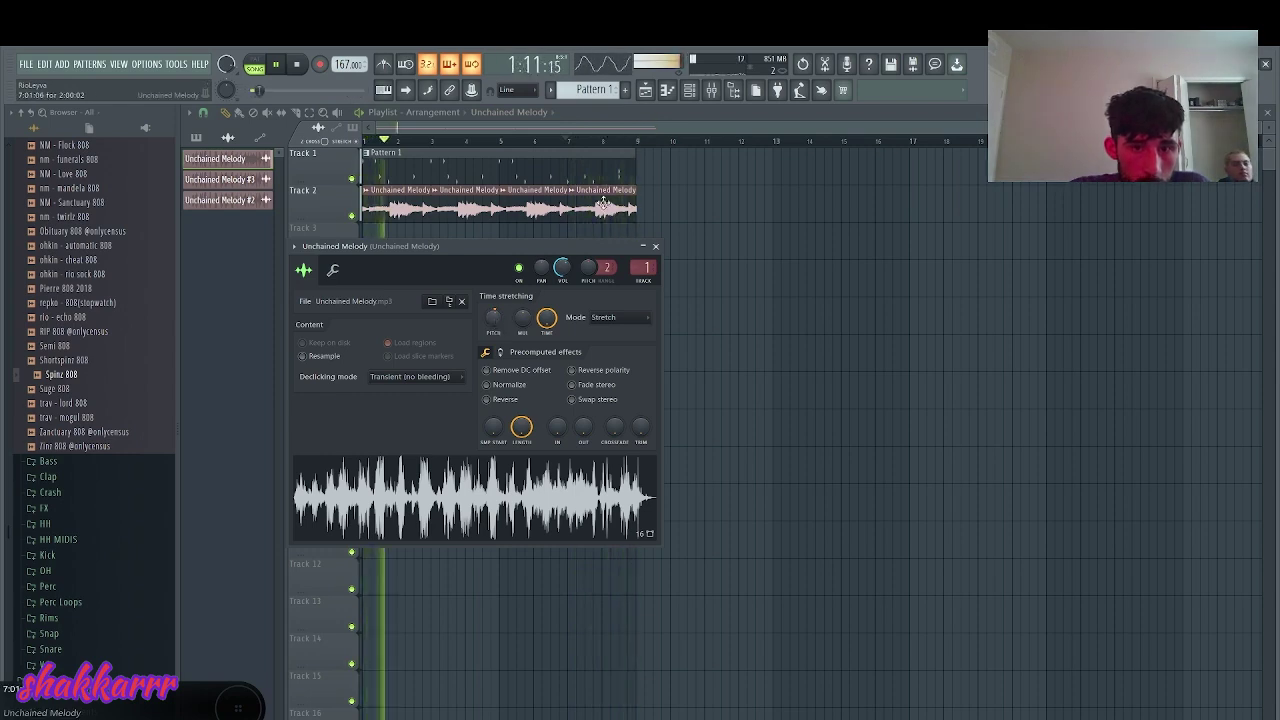
- Slice off the end of the last Track 2 clip where it extends past bar 9
{"action": "left_click", "coordinate": [666, 206]}
{"action": "right_click", "coordinate": [666, 206]}
{"action": "key", "text": "c"}
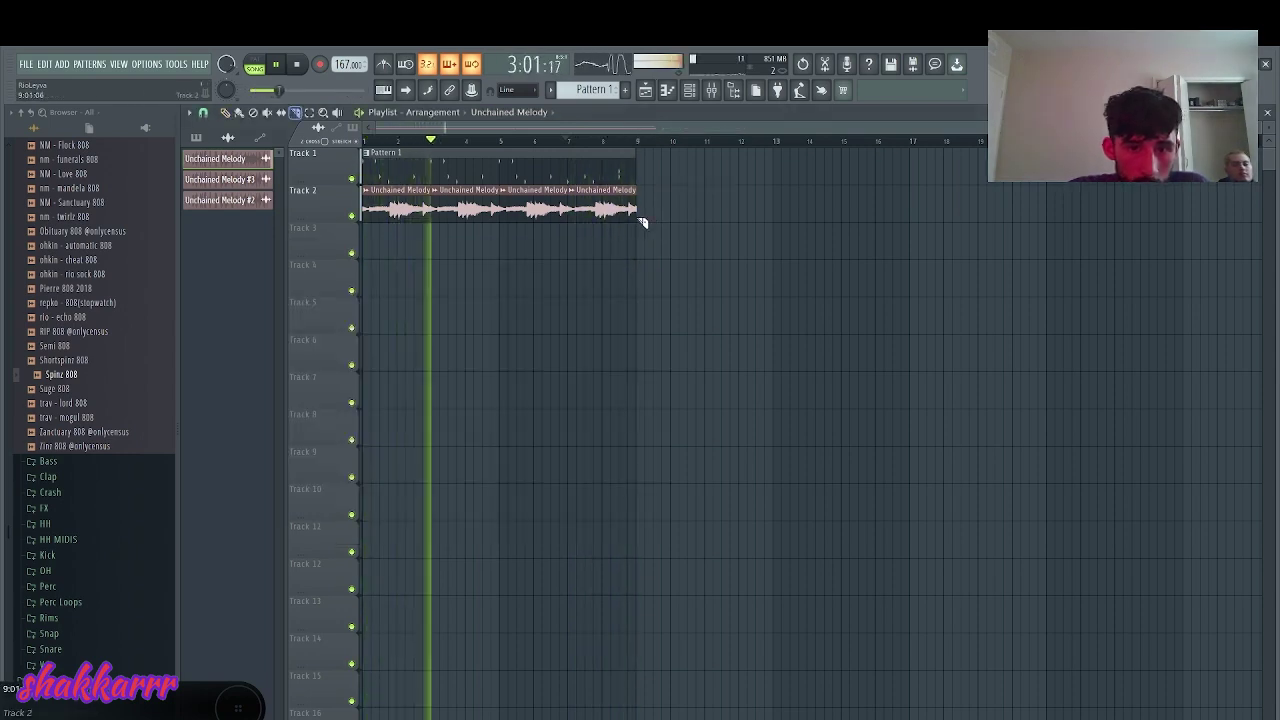
- Load the Cruise Clap sample from the Drum Stash Clap folder into the first channel
{"action": "key", "text": "F6"}
{"action": "left_click", "coordinate": [46, 477]}
{"action": "left_click_drag", "start_coordinate": [60, 546], "coordinate": [390, 298]}
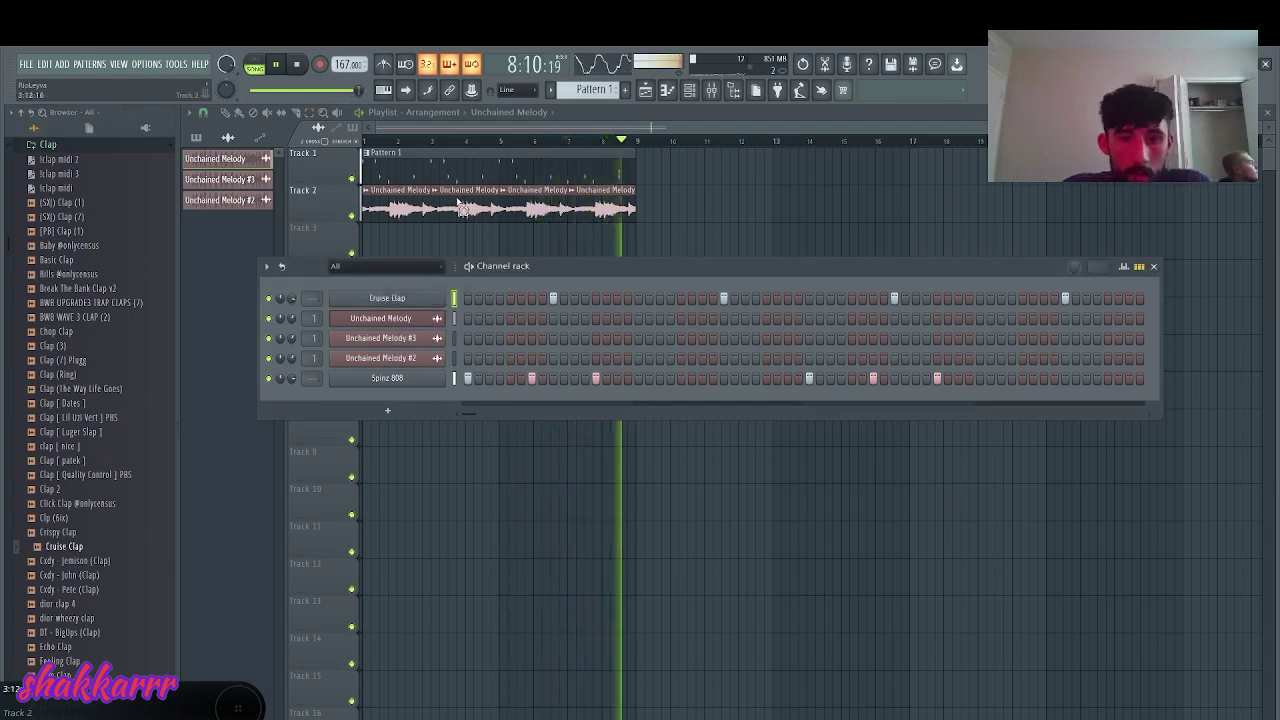
- Set the project tempo to 153 BPM and add the dior lazy hat sample from the HH folder as a new channel
{"action": "left_click", "coordinate": [458, 205]}
{"action": "double_click", "coordinate": [489, 212]}
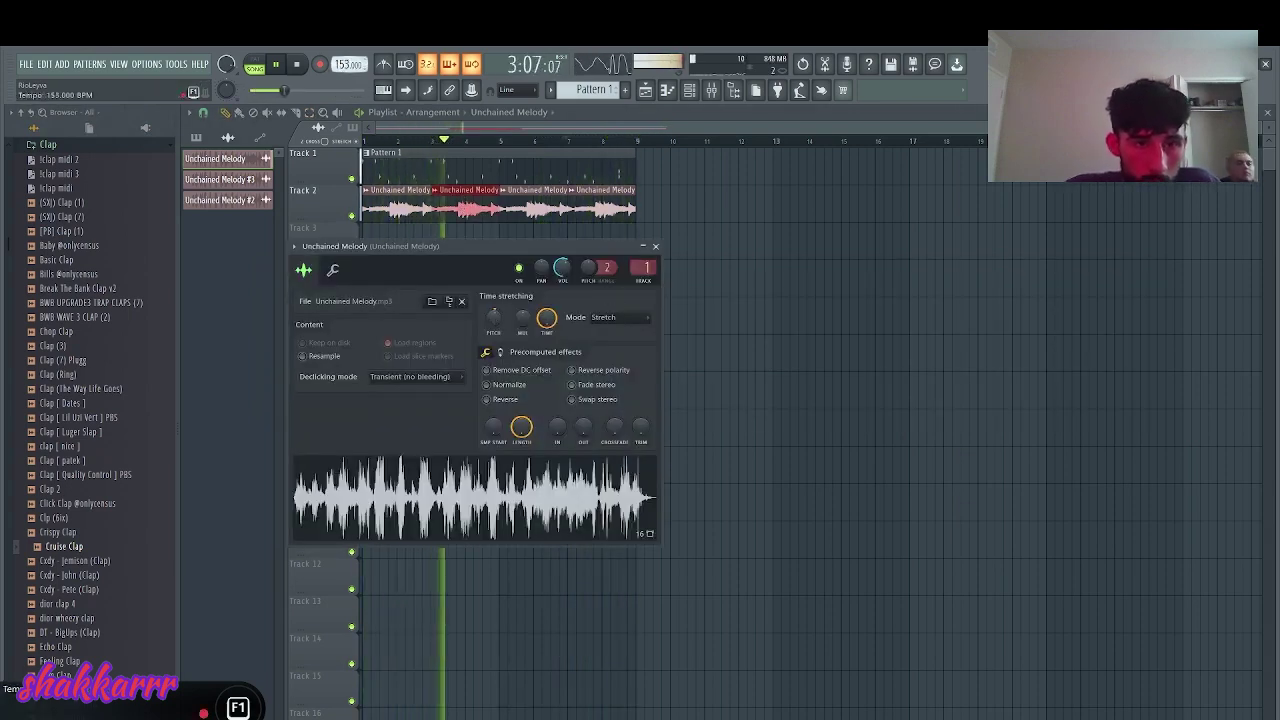
{"action": "left_click", "coordinate": [691, 90]}
{"action": "scroll", "coordinate": [78, 330], "scroll_direction": "up", "scroll_amount": 5}
{"action": "left_click", "coordinate": [83, 343]}
{"action": "left_click", "coordinate": [65, 390]}
{"action": "left_click_drag", "start_coordinate": [57, 368], "coordinate": [434, 393]}
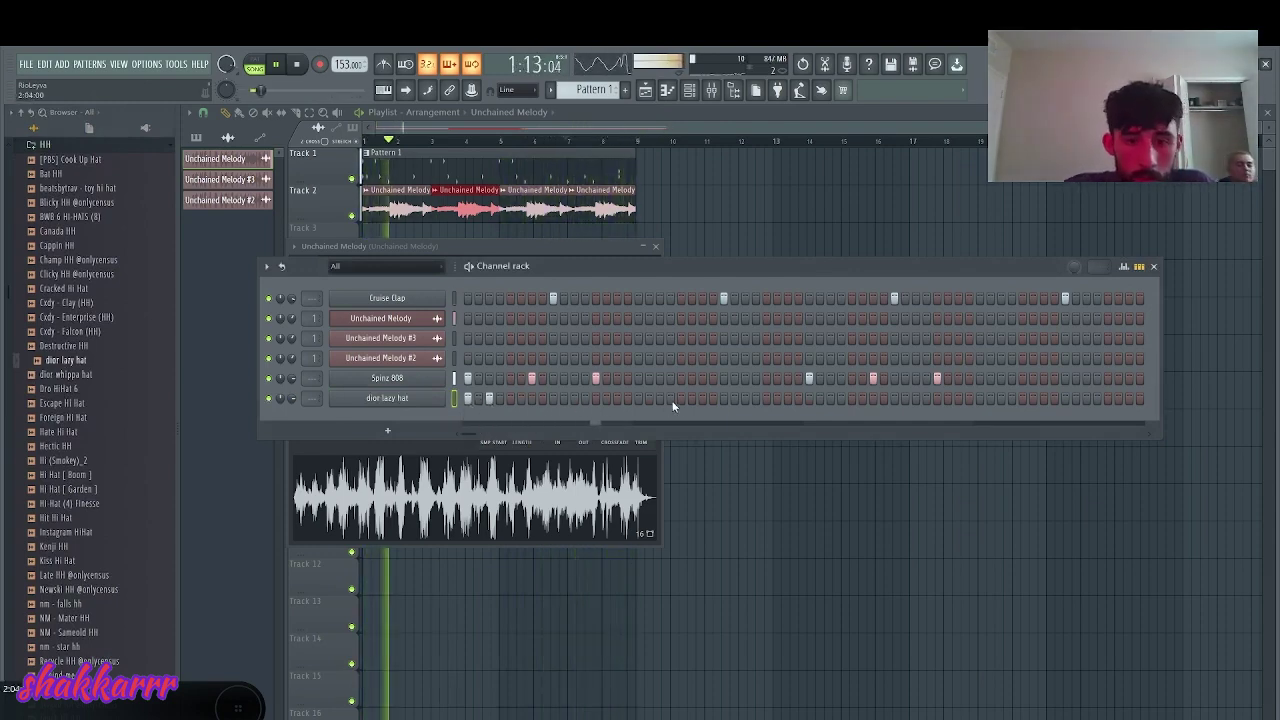
- Program dior lazy hat hits on steps 1, 3, 21–23, 33, 45, 53, 55, 59 and 61, and repeat them in bars 5 to 8
{"action": "left_click", "coordinate": [809, 398]}
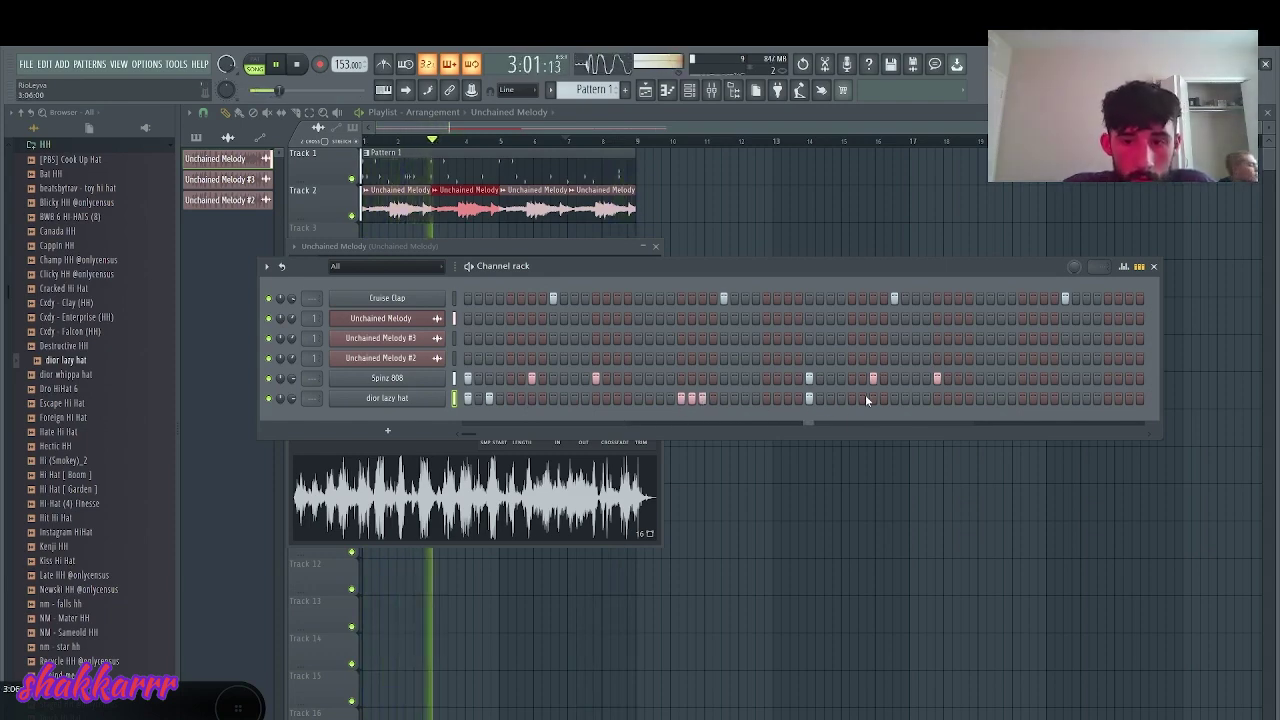
{"action": "left_click", "coordinate": [937, 398]}
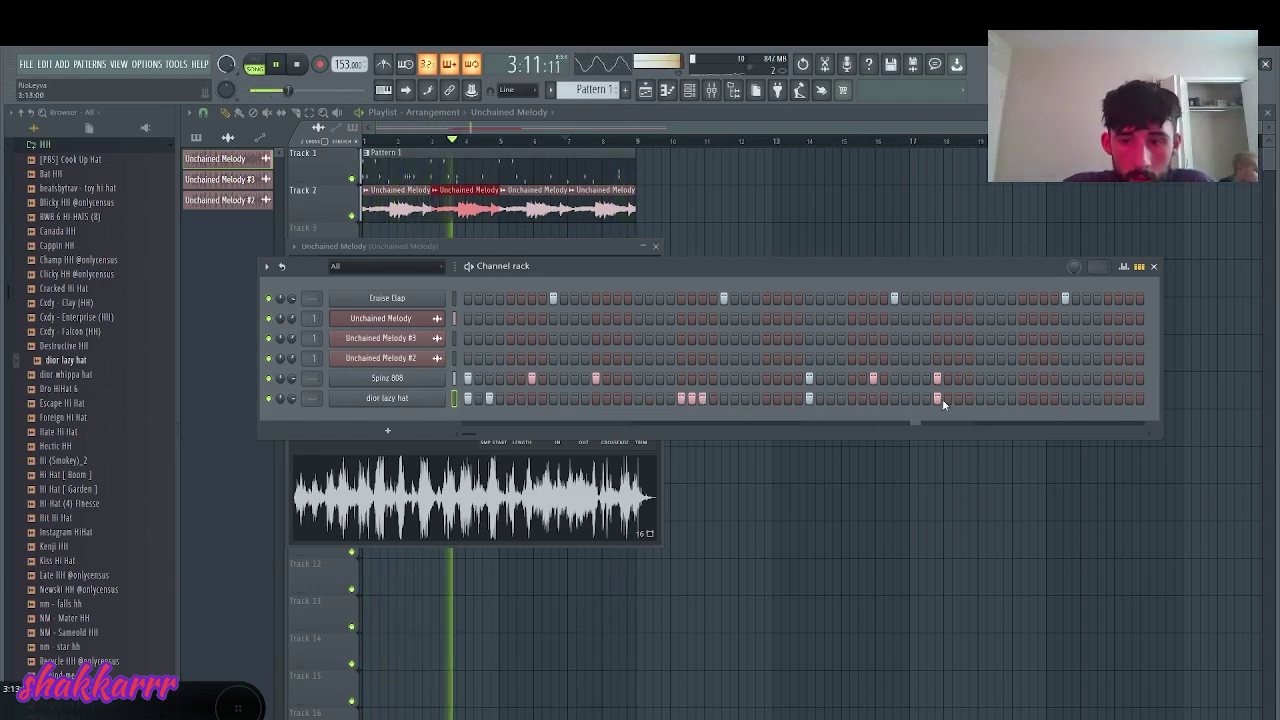
{"action": "left_click", "coordinate": [1033, 398]}
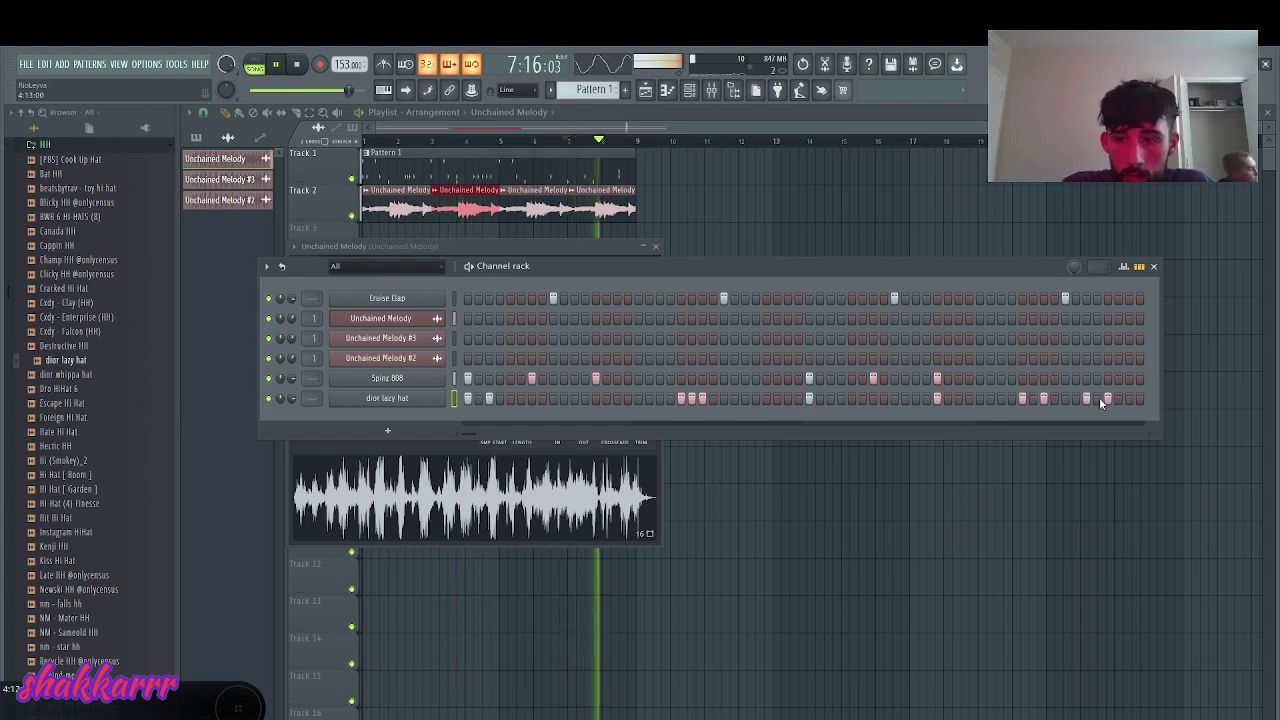
{"action": "right_click", "coordinate": [439, 398]}
{"action": "left_click", "coordinate": [470, 399]}
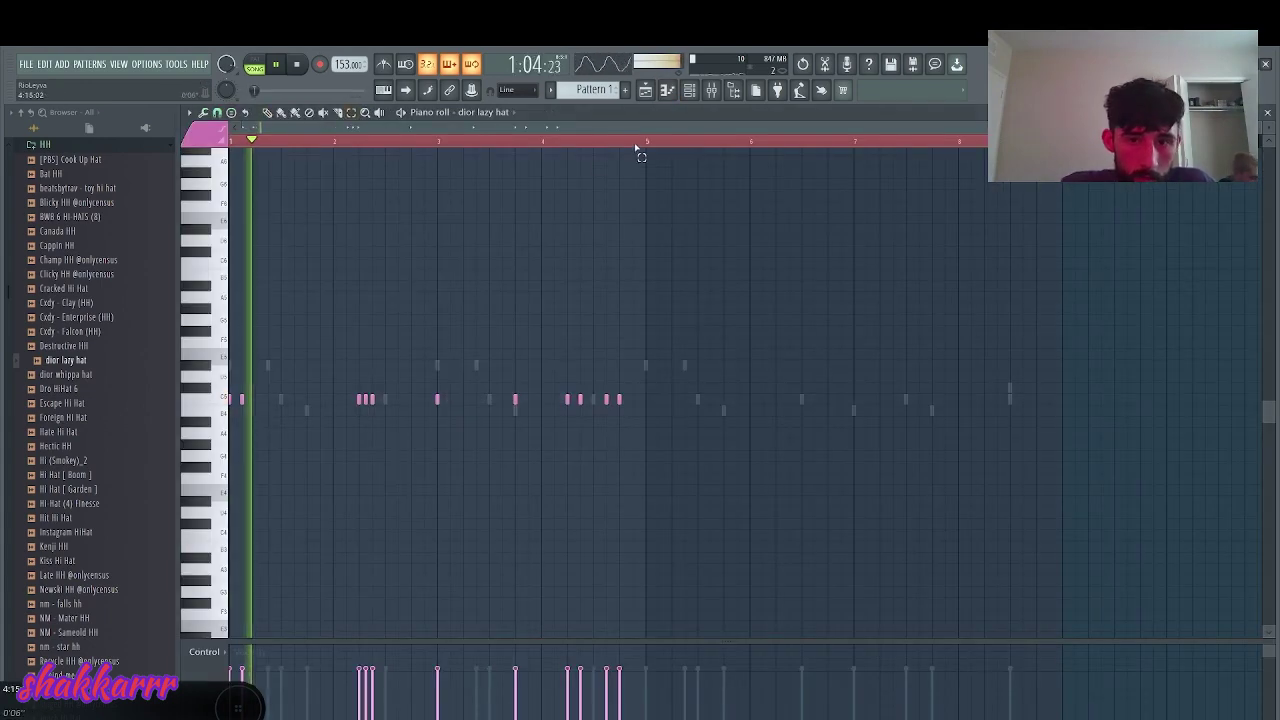
{"action": "key", "text": "ctrl+b"}
- Route the dior lazy hat to mixer insert 12 and load Fruity Delay 2 with a delay preset in slot 3
{"action": "key", "text": "F9"}
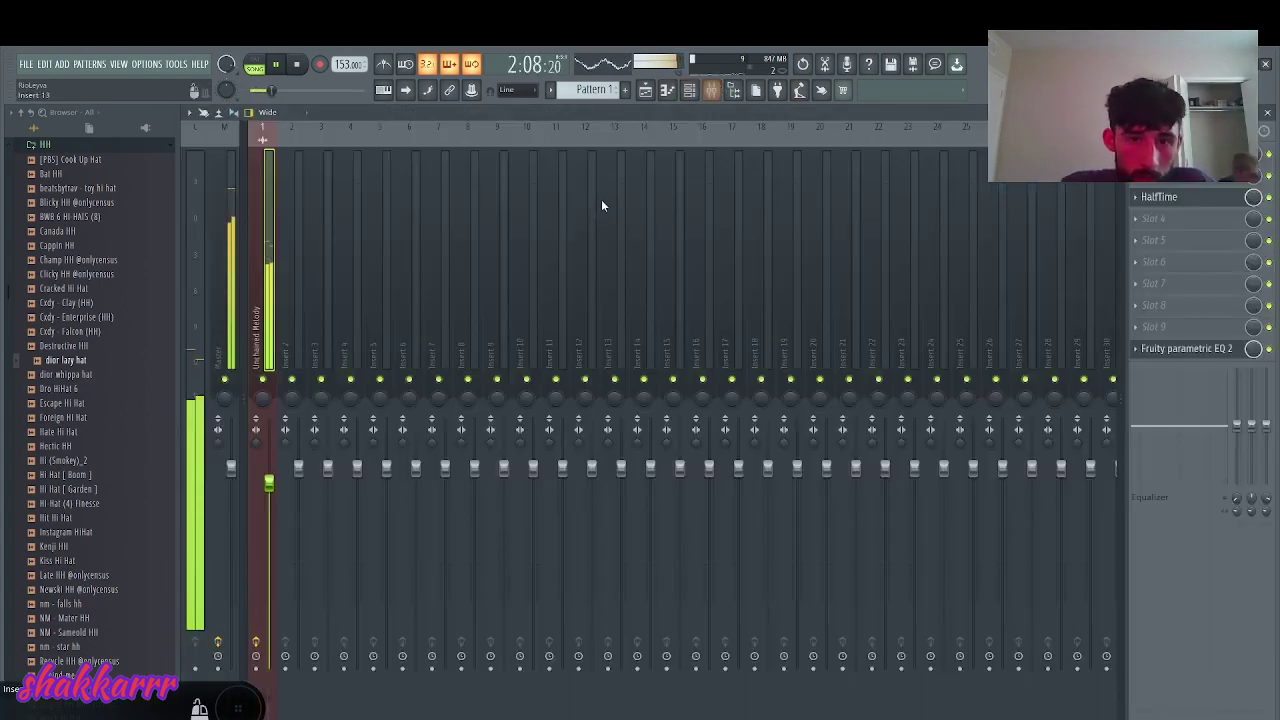
{"action": "left_click", "coordinate": [1160, 197]}
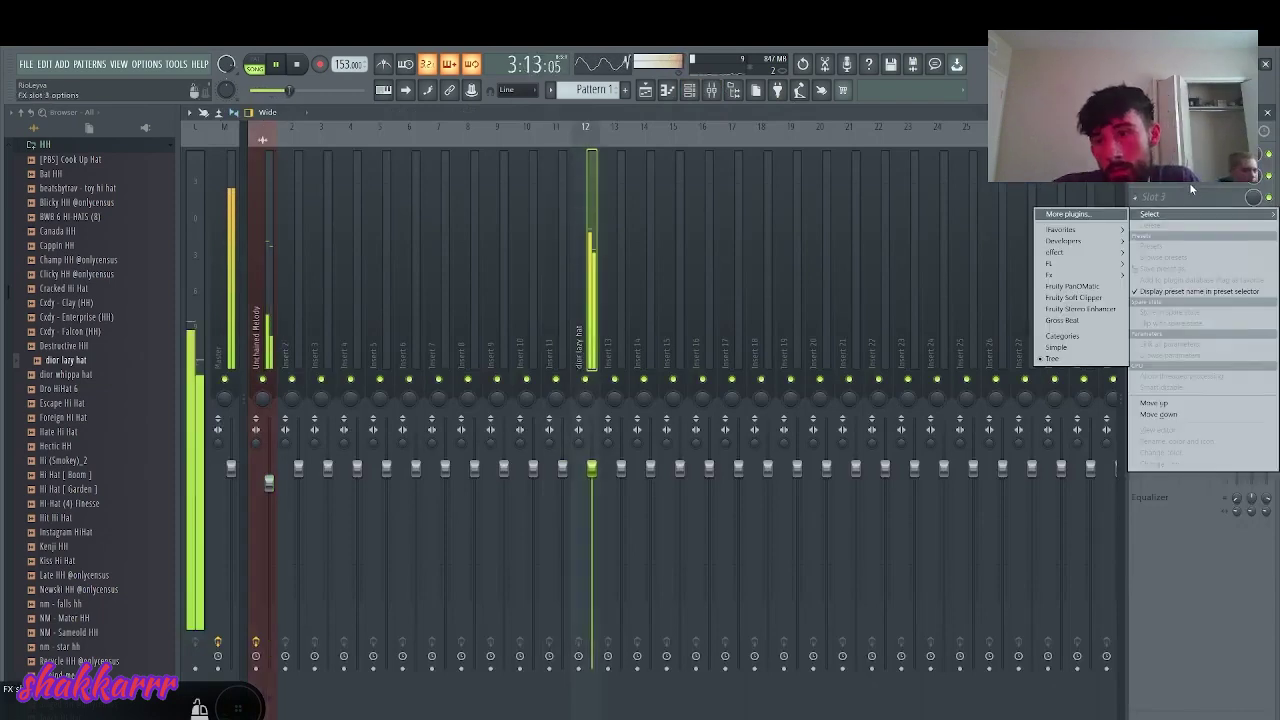
{"action": "mouse_move", "coordinate": [1075, 230]}
{"action": "left_click", "coordinate": [983, 321]}
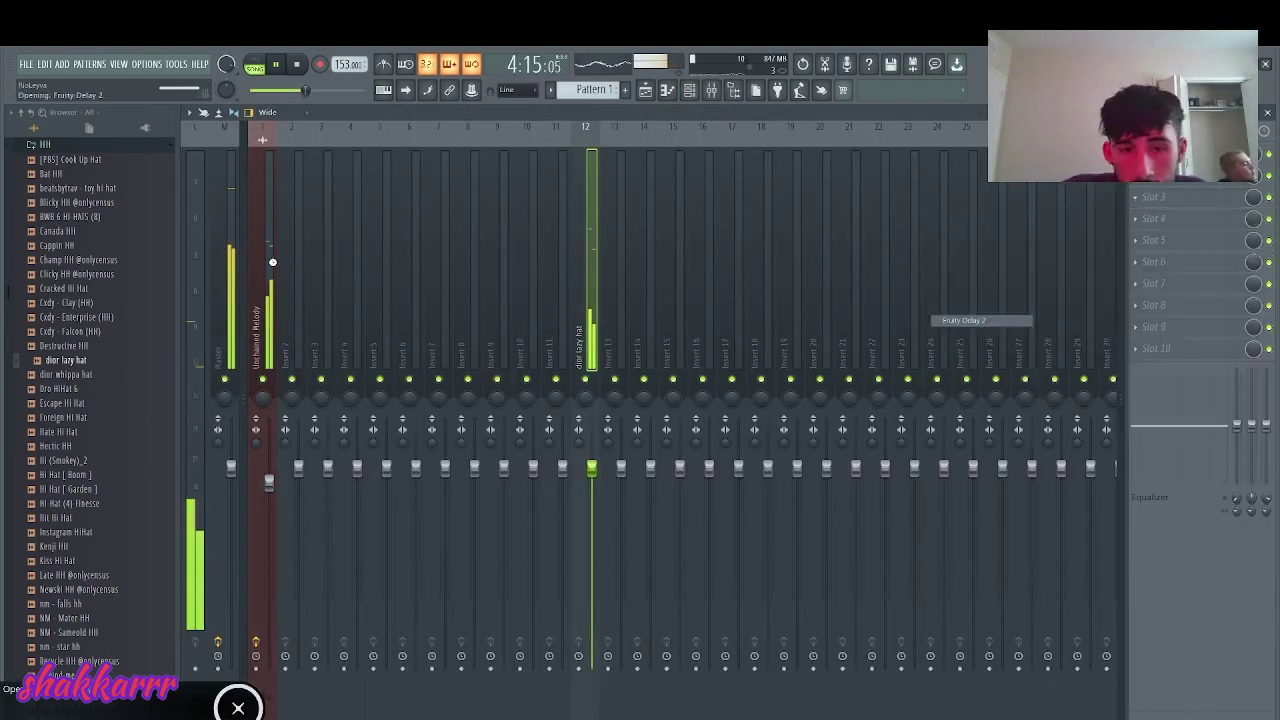
{"action": "left_click", "coordinate": [259, 212]}
{"action": "mouse_move", "coordinate": [391, 259]}
{"action": "left_click", "coordinate": [444, 259]}
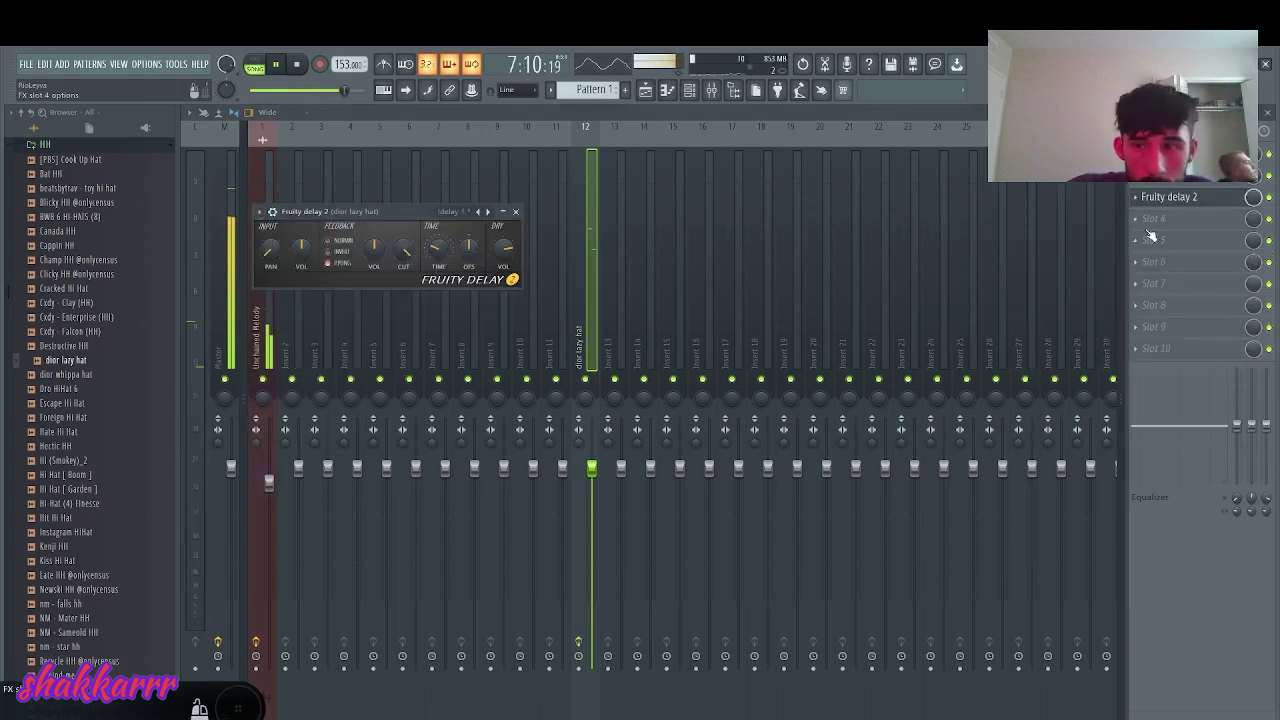
- Add the kHs Reverser effect to slot 4 of the dior lazy hat insert
{"action": "left_click", "coordinate": [1150, 230]}
{"action": "mouse_move", "coordinate": [1065, 251]}
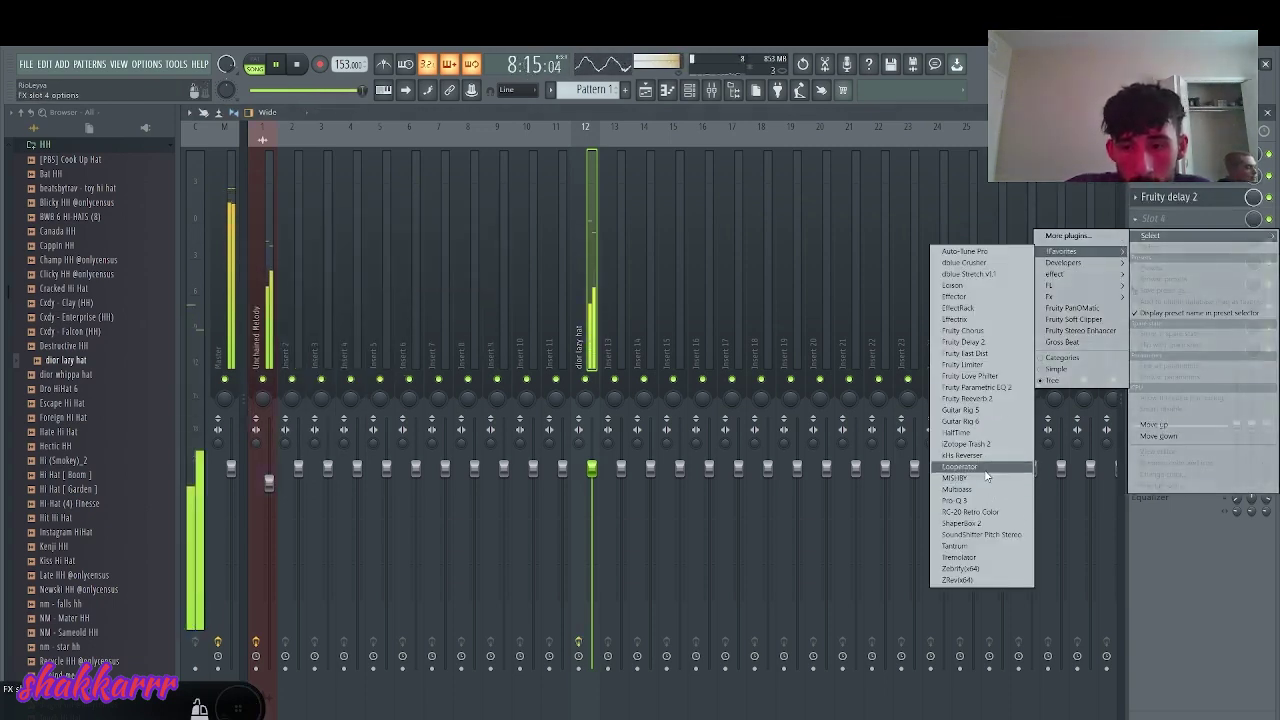
{"action": "left_click", "coordinate": [965, 455]}
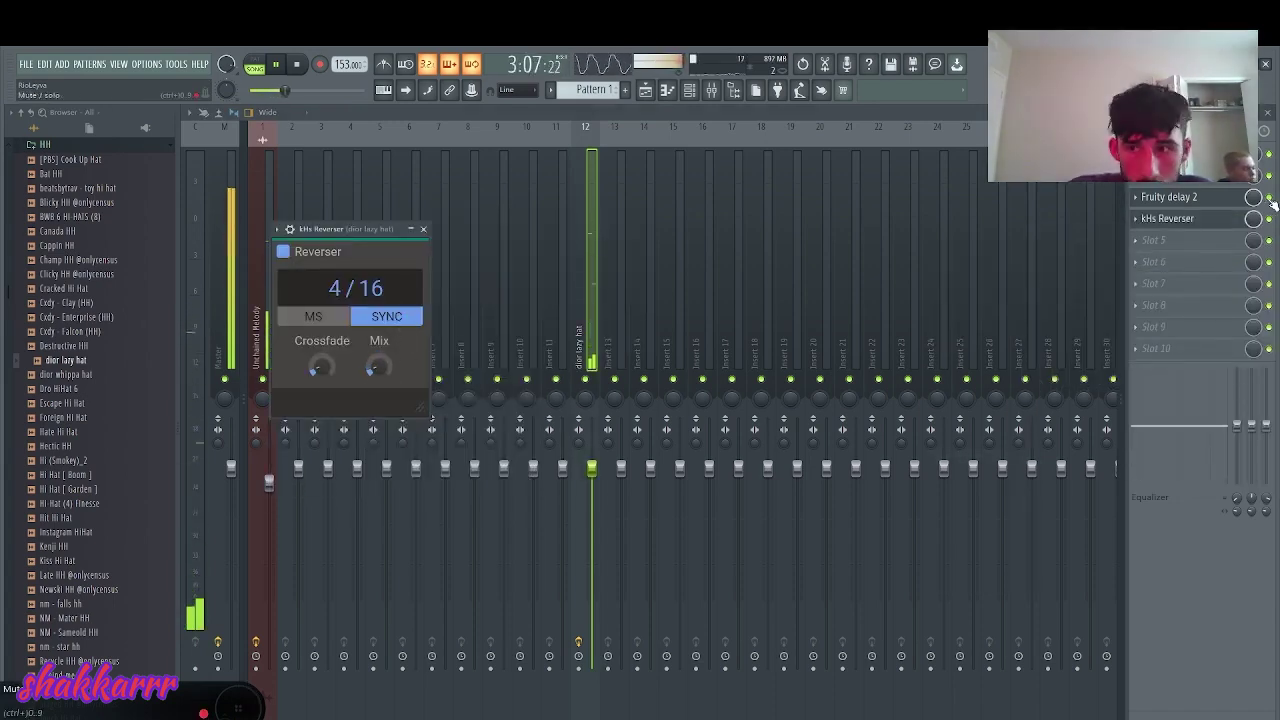
{"action": "left_click", "coordinate": [1180, 218]}
- Add the dior heavy snare sample from the Snare folder as a new channel below the hat
{"action": "key", "text": "F6"}
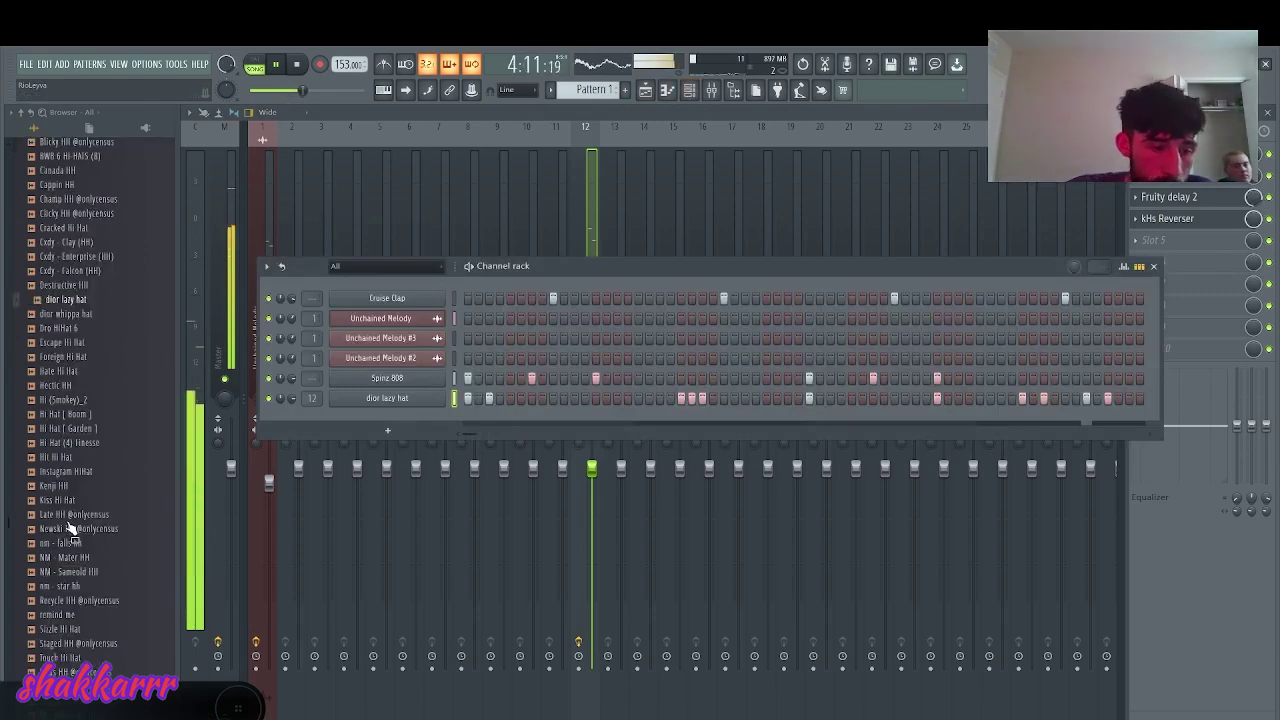
{"action": "scroll", "coordinate": [78, 289], "scroll_direction": "down", "scroll_amount": 10}
{"action": "left_click", "coordinate": [48, 378]}
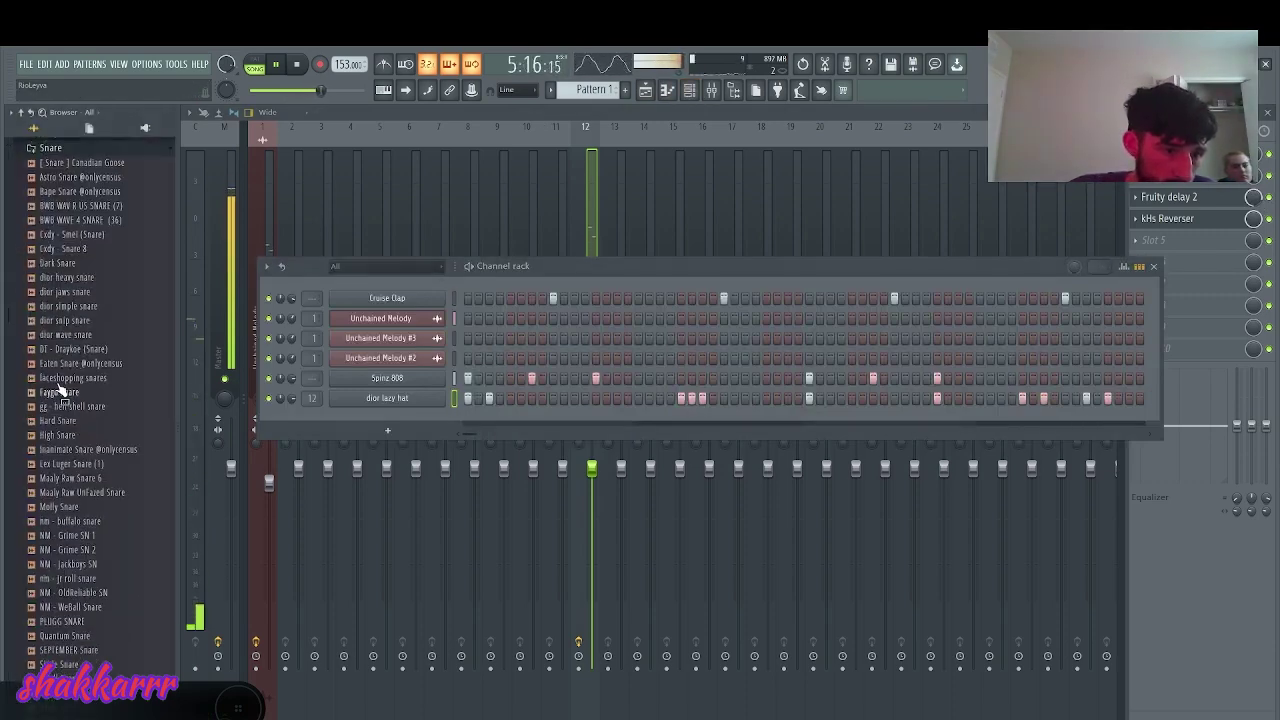
{"action": "left_click_drag", "start_coordinate": [72, 274], "coordinate": [423, 418]}
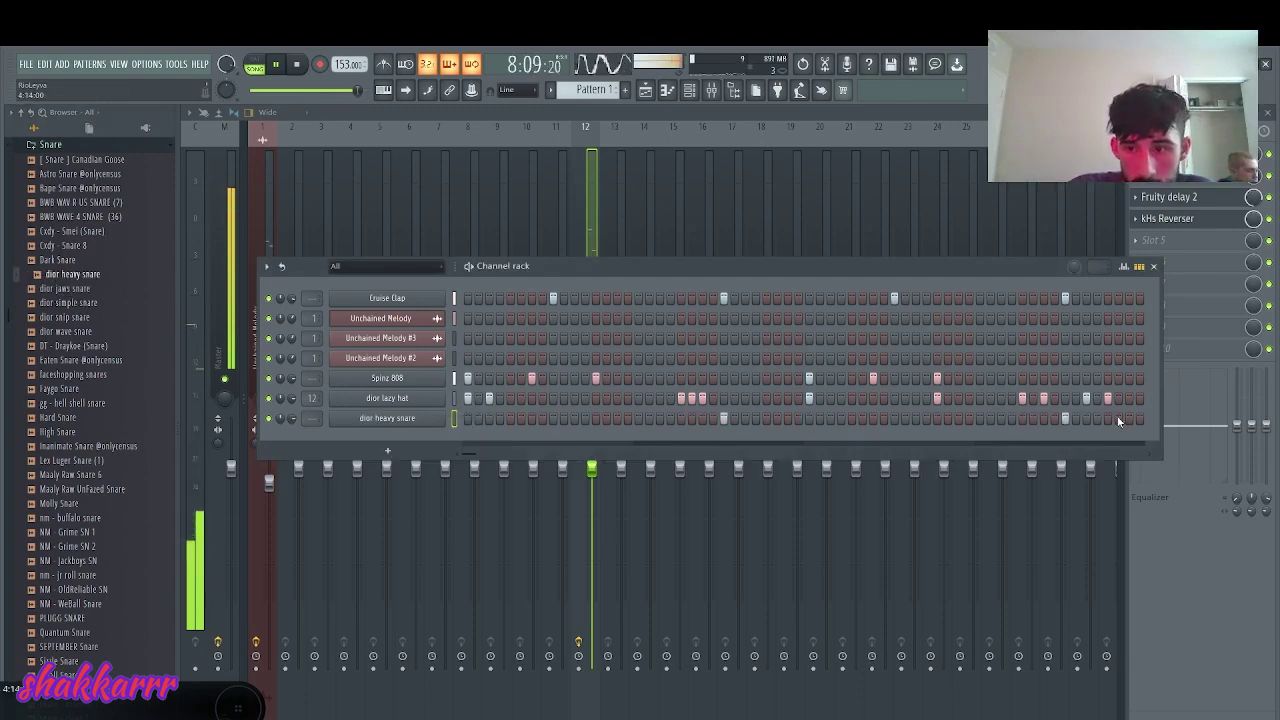
- Program dior heavy snare hits on steps 25, 57 and 63, and repeat them in bars 5 to 8
{"action": "right_click", "coordinate": [391, 418]}
{"action": "left_click", "coordinate": [471, 423]}
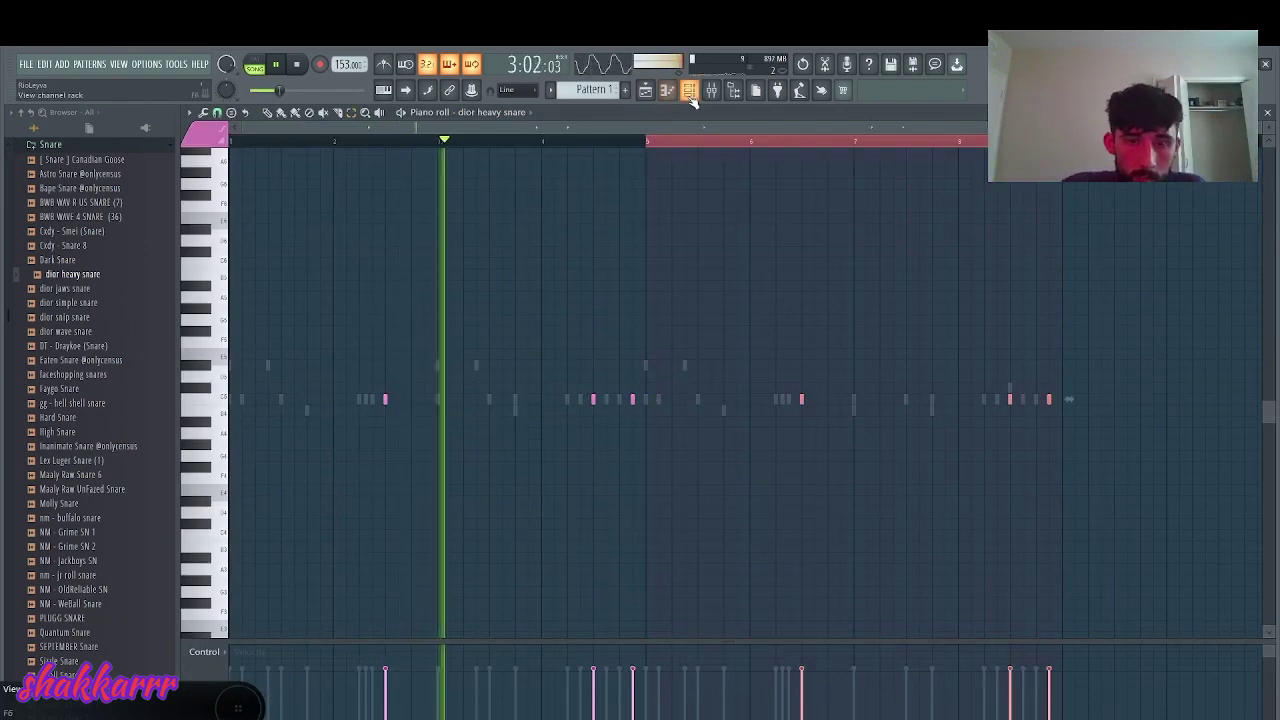
- Lower the mixer level of the Unchained Melody insert slightly
{"action": "key", "text": "F6"}
{"action": "key", "text": "F9"}
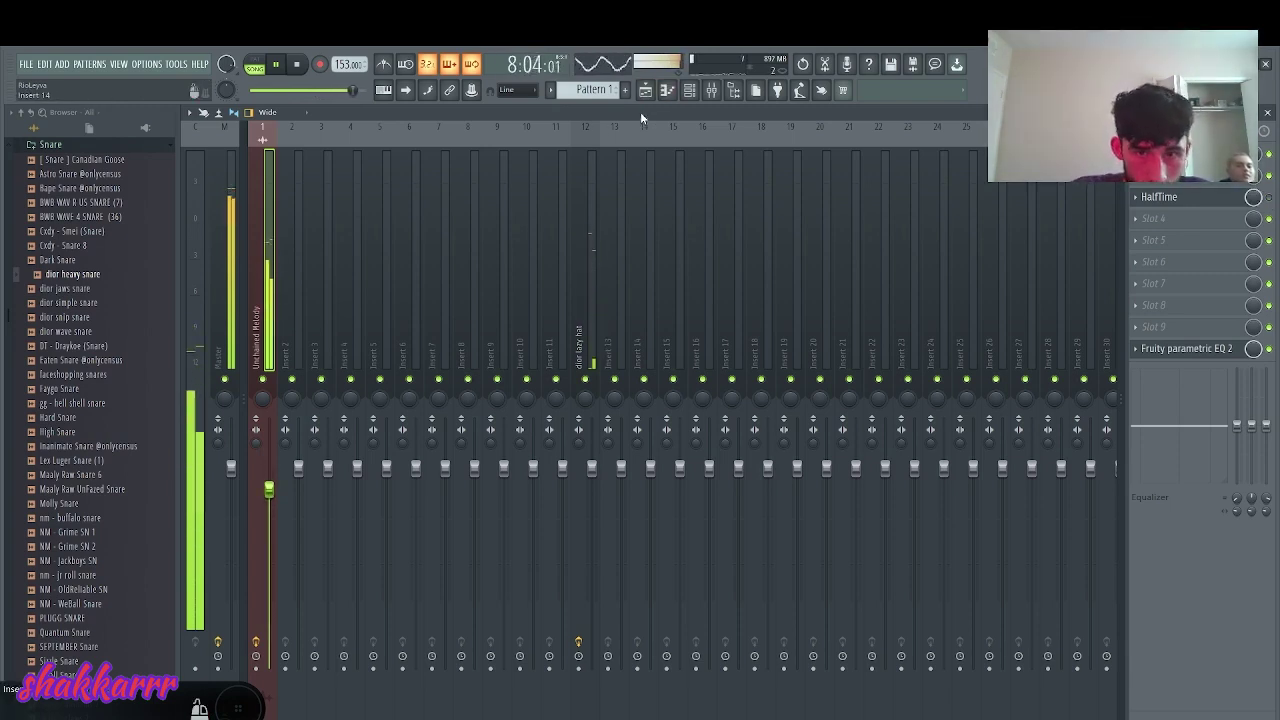
{"action": "key", "text": "F5"}
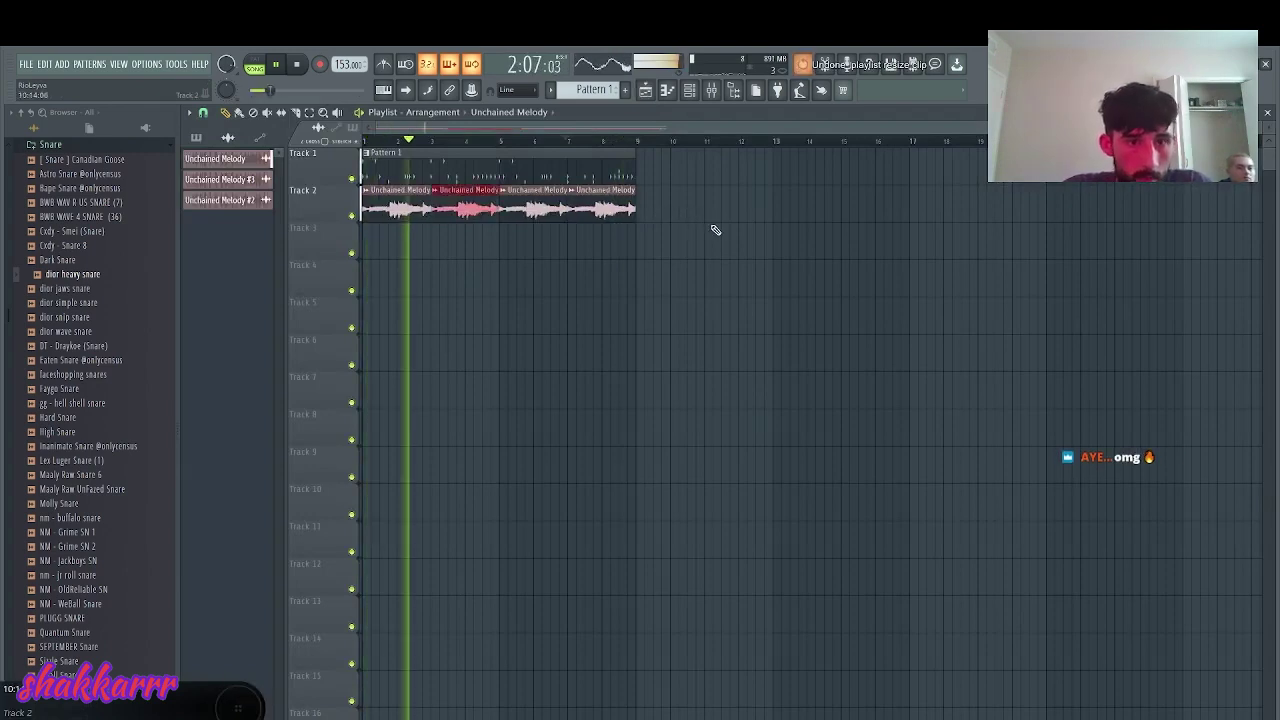
- Replace the chopped Unchained Melody clips on Track 2 with one continuous clip running from bar 1 to bar 9
{"action": "left_click", "coordinate": [714, 229]}
{"action": "right_click", "coordinate": [772, 247]}
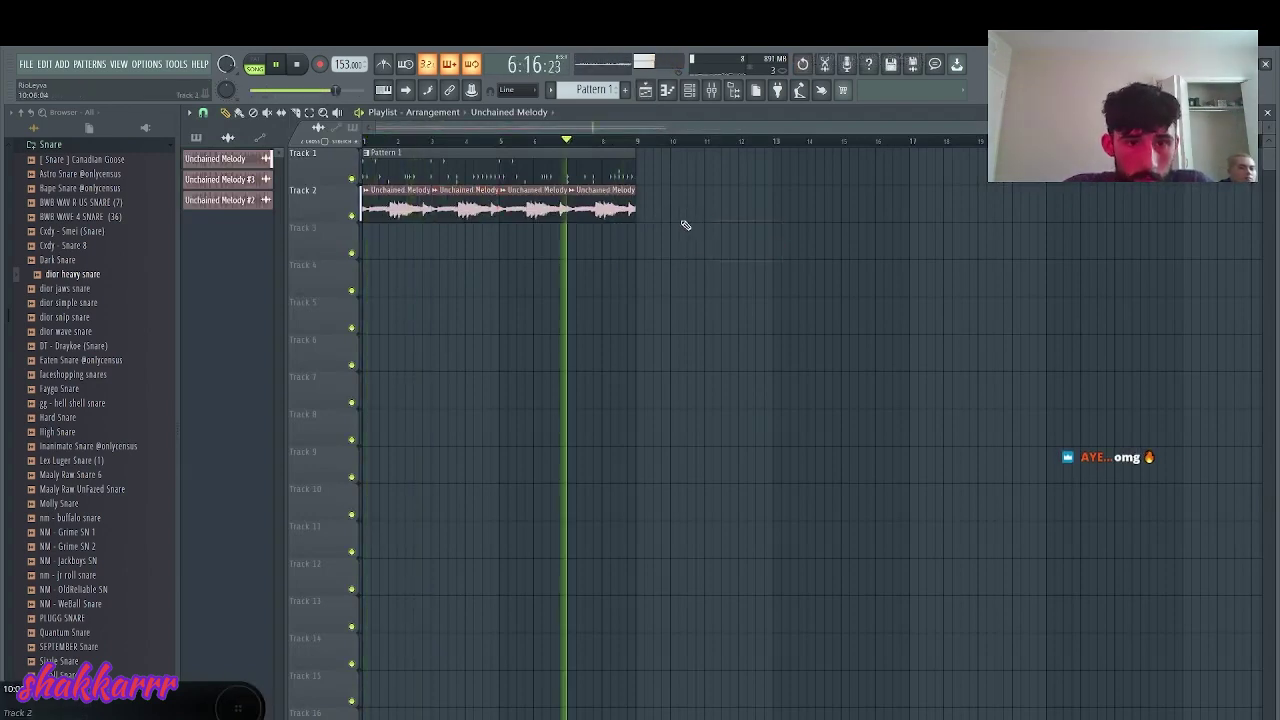
{"action": "left_click_drag", "start_coordinate": [676, 215], "coordinate": [634, 212]}
{"action": "key", "text": "Delete"}
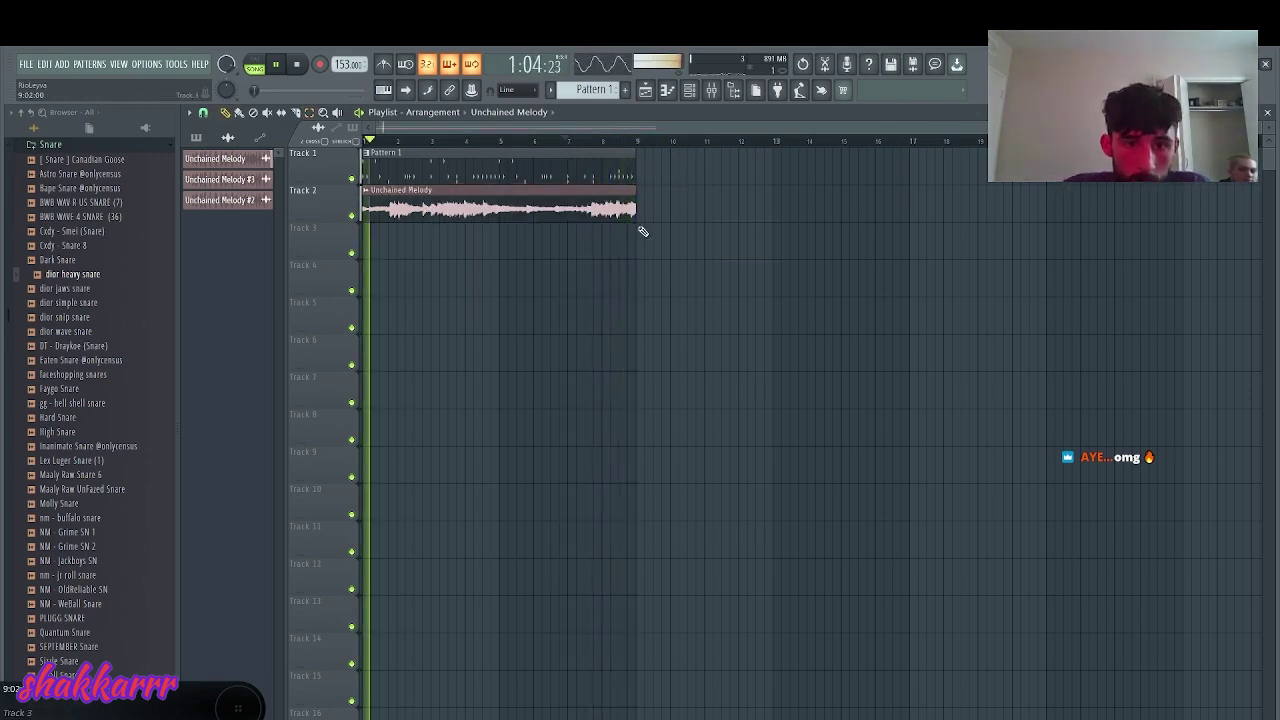
- Extend the Unchained Melody clip on Track 2 to bar 17 and duplicate Pattern 1 at bar 9
{"action": "double_click", "coordinate": [561, 212]}
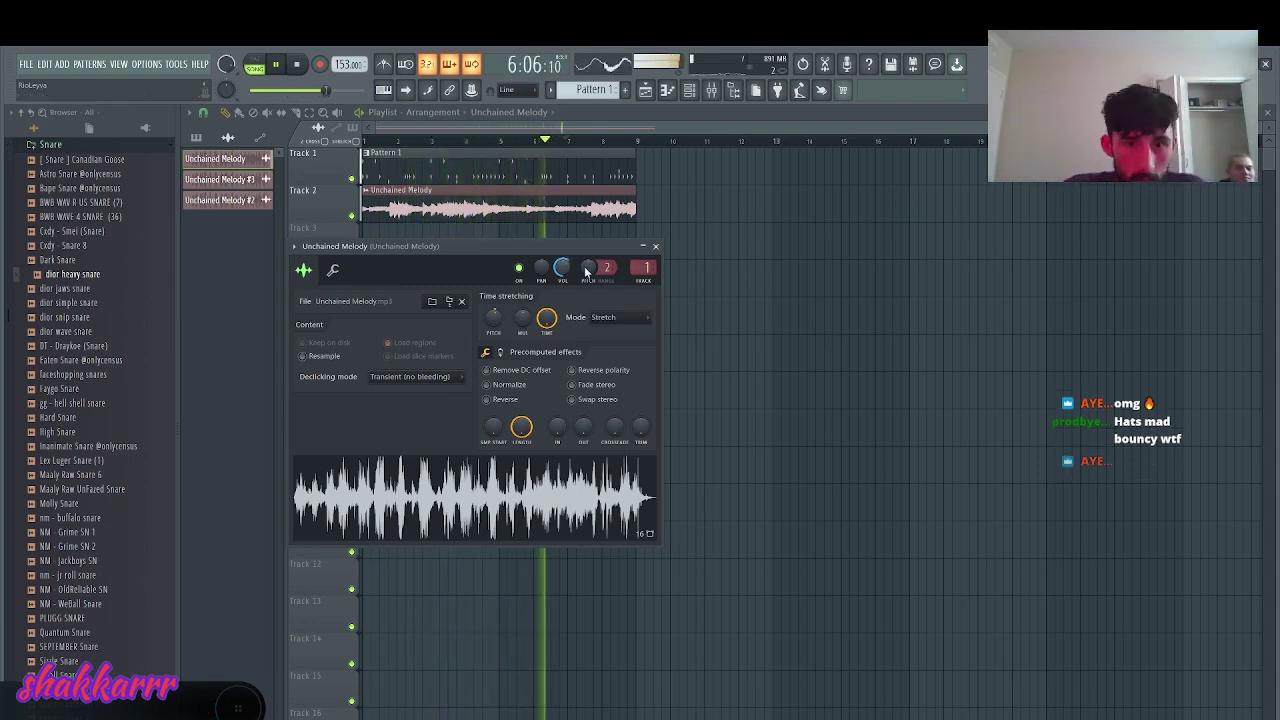
{"action": "left_click", "coordinate": [734, 200]}
{"action": "right_click", "coordinate": [734, 201]}
{"action": "left_click_drag", "start_coordinate": [632, 215], "coordinate": [909, 223]}
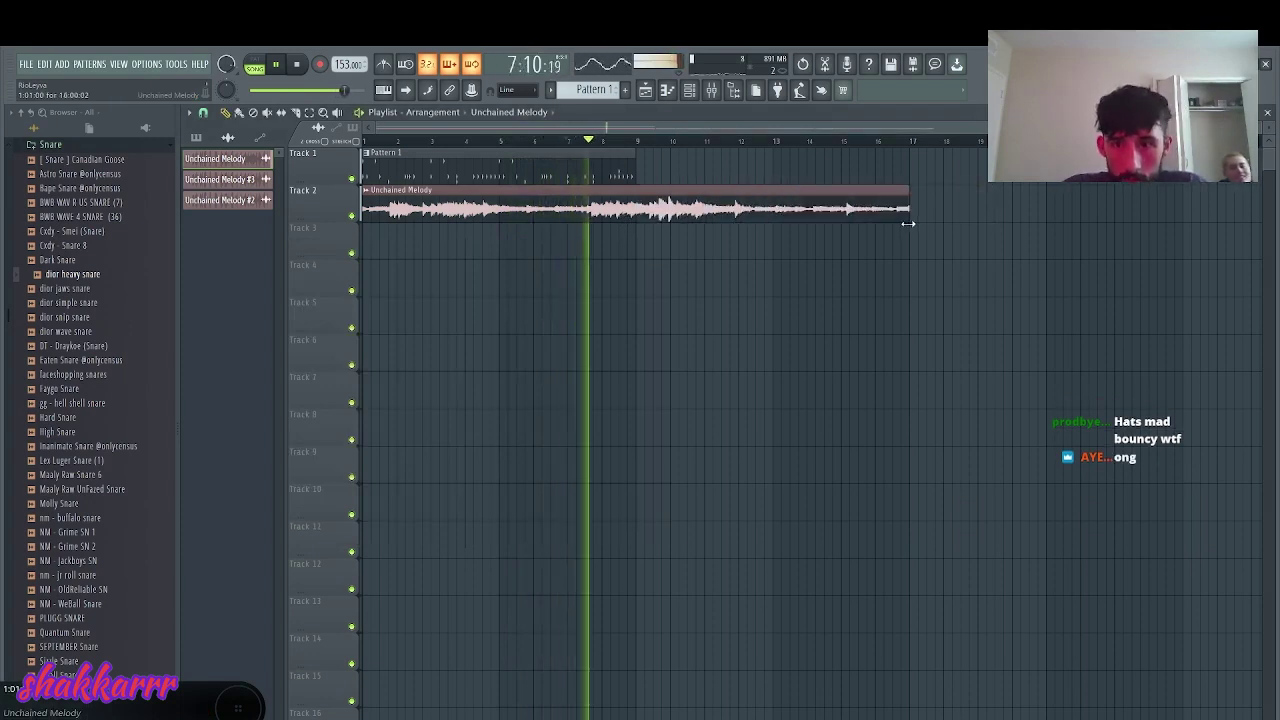
{"action": "left_click", "coordinate": [618, 172], "text": "ctrl"}
{"action": "key", "text": "ctrl+b"}
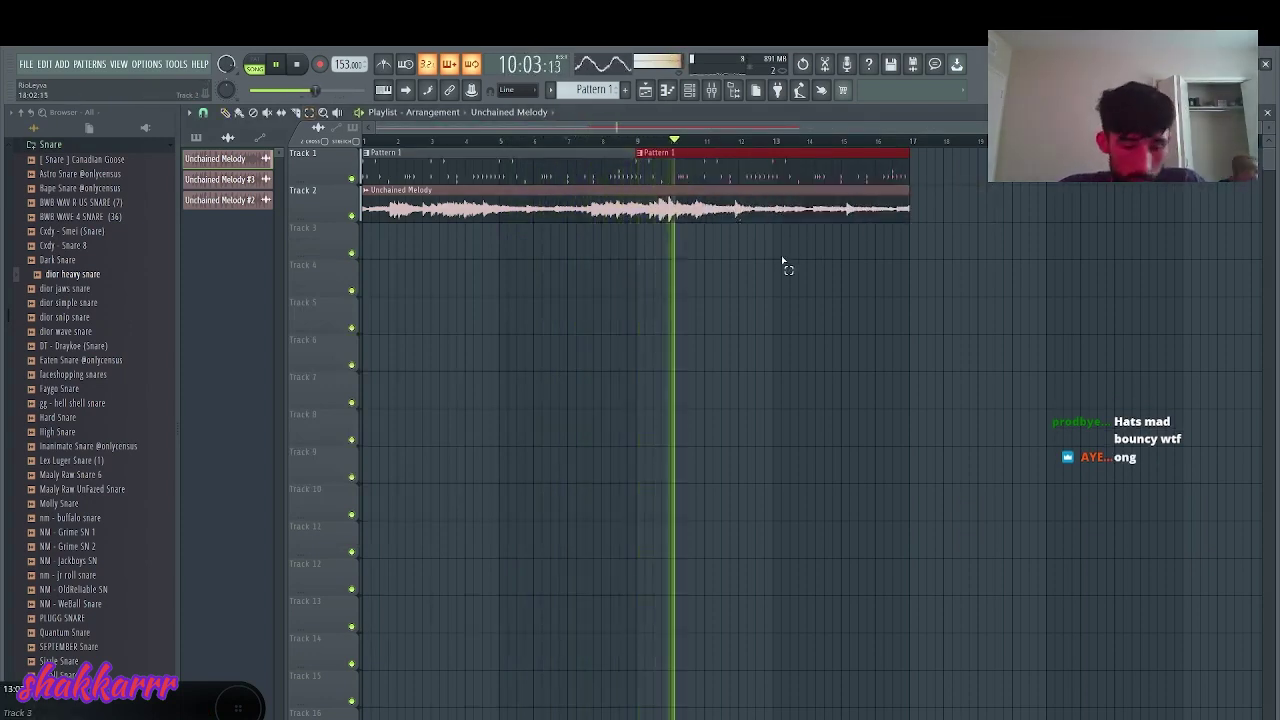
- Set the Unchained Melody channel volume to 51%
{"action": "double_click", "coordinate": [668, 212]}
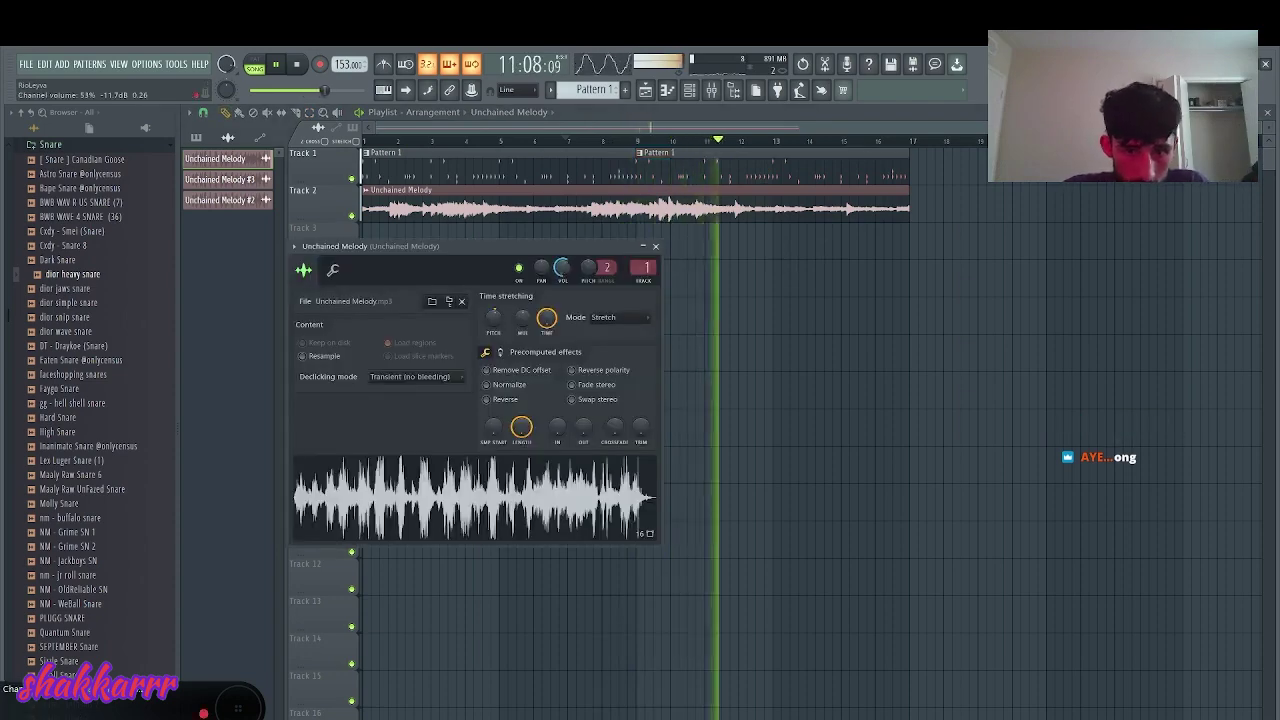
{"action": "left_click", "coordinate": [656, 246]}
- Extend the Unchained Melody clip to about 34 bars and repeat Pattern 1 four more times along Track 1
{"action": "scroll", "coordinate": [1060, 182], "scroll_direction": "down", "scroll_amount": 1}
{"action": "left_click_drag", "start_coordinate": [781, 212], "coordinate": [1250, 200]}
{"action": "left_click", "coordinate": [740, 171], "text": "ctrl"}
{"action": "key", "text": "ctrl+b"}
{"action": "key", "text": "ctrl+b"}
{"action": "key", "text": "ctrl+b"}
{"action": "key", "text": "ctrl+b"}
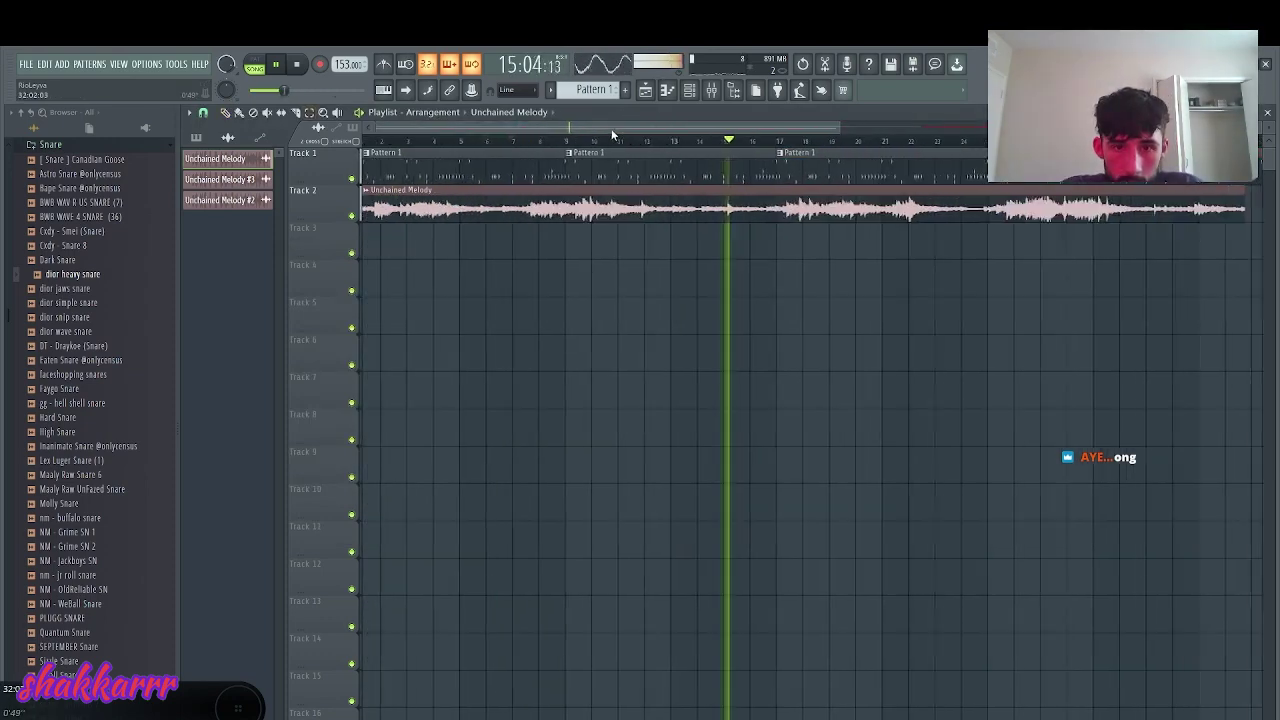
- Play the arrangement from bar 17 and lower the Unchained Melody channel volume to 46%
{"action": "key", "text": "space"}
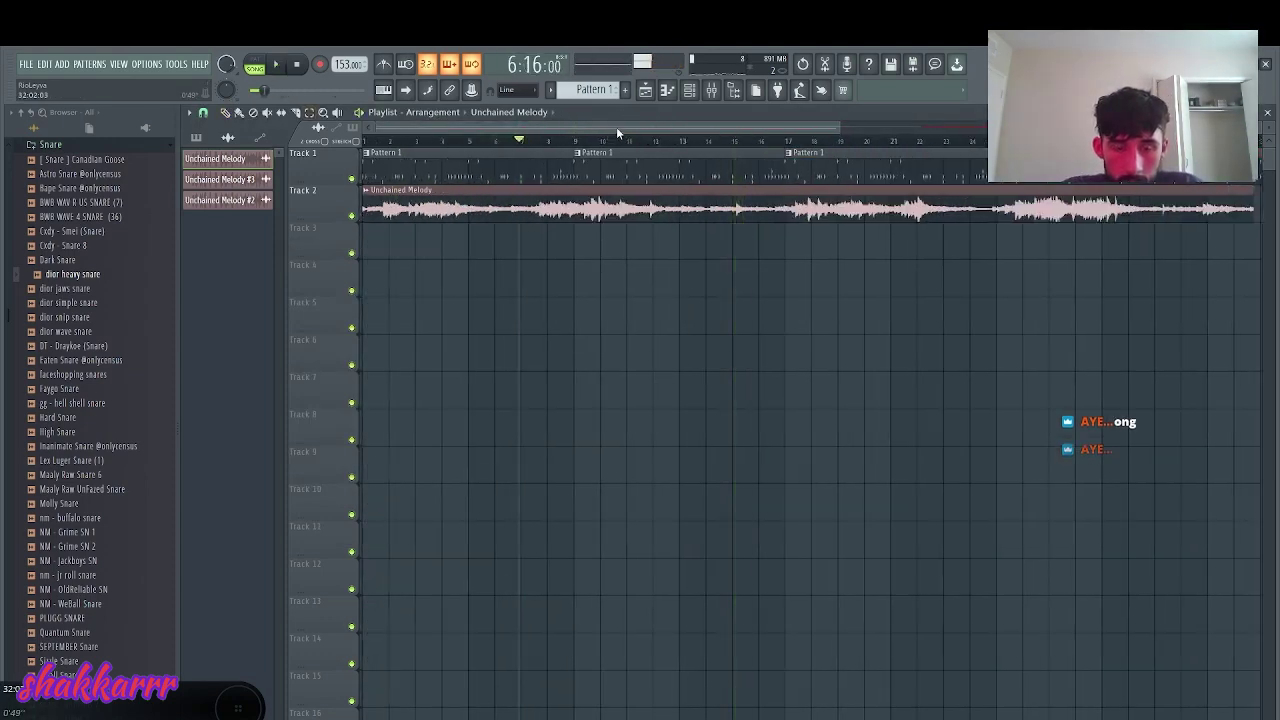
{"action": "left_click", "coordinate": [792, 145]}
{"action": "key", "text": "space"}
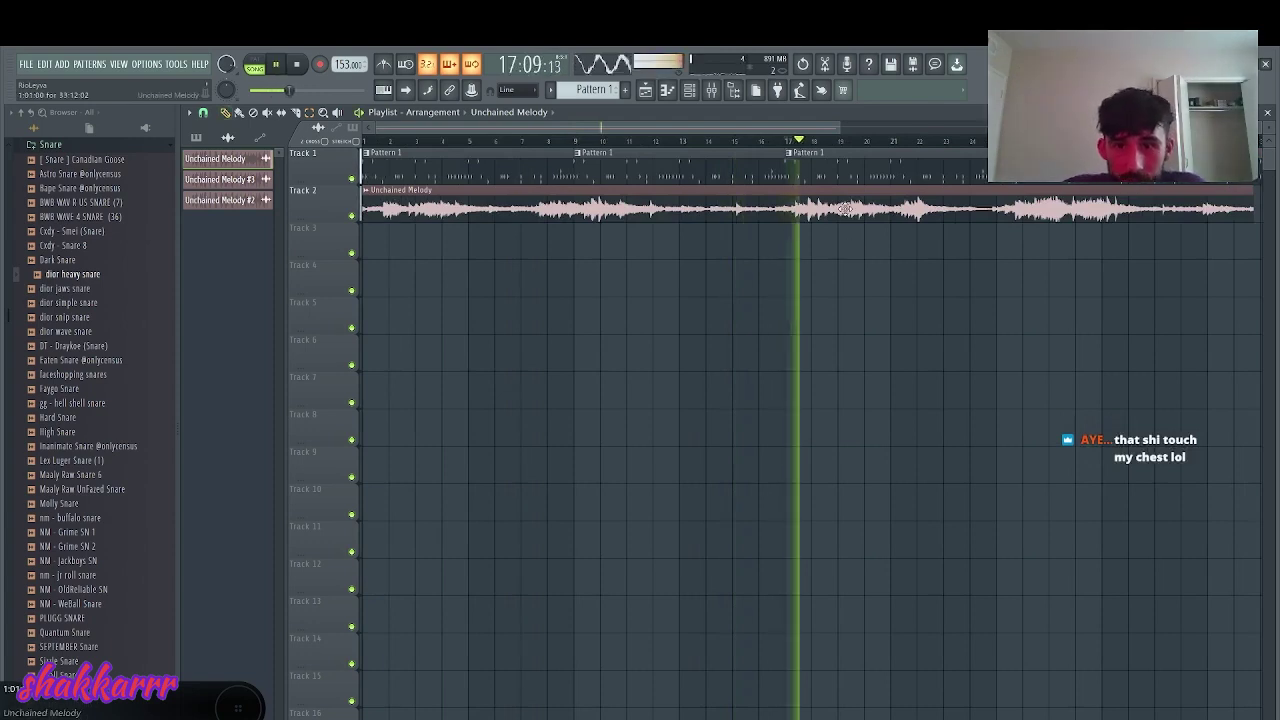
{"action": "double_click", "coordinate": [775, 208]}
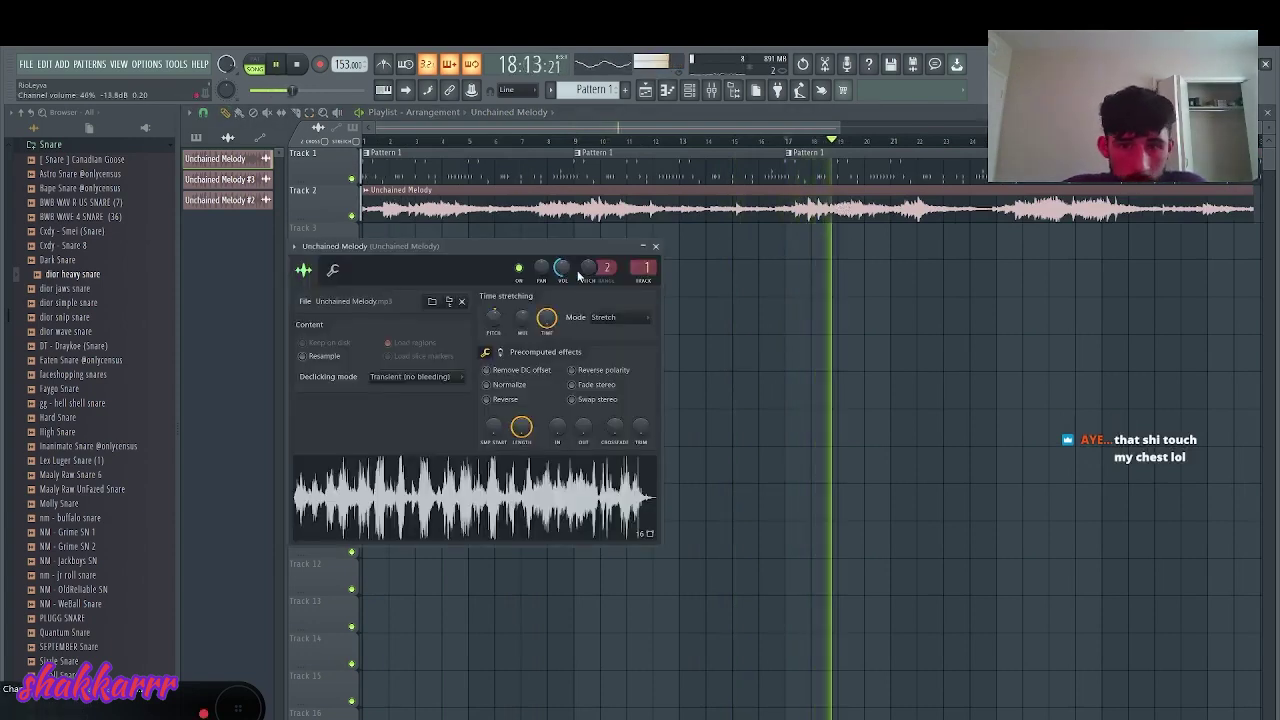
{"action": "left_click", "coordinate": [912, 272]}
{"action": "right_click", "coordinate": [955, 277]}
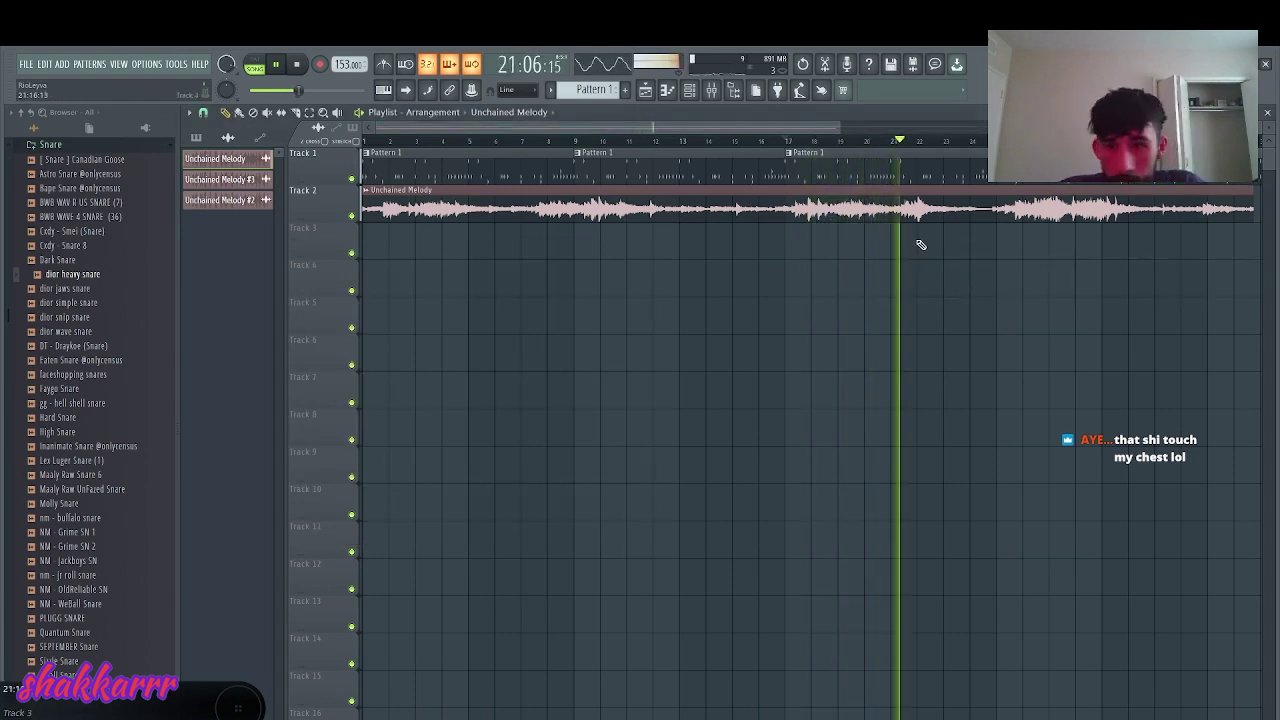
- Slice the Unchained Melody clip at bars 17, 21 and 25, and delete the part between bars 21 and 25
{"action": "key", "text": "c"}
{"action": "left_click_drag", "start_coordinate": [788, 188], "coordinate": [792, 225]}
{"action": "left_click", "coordinate": [898, 212]}
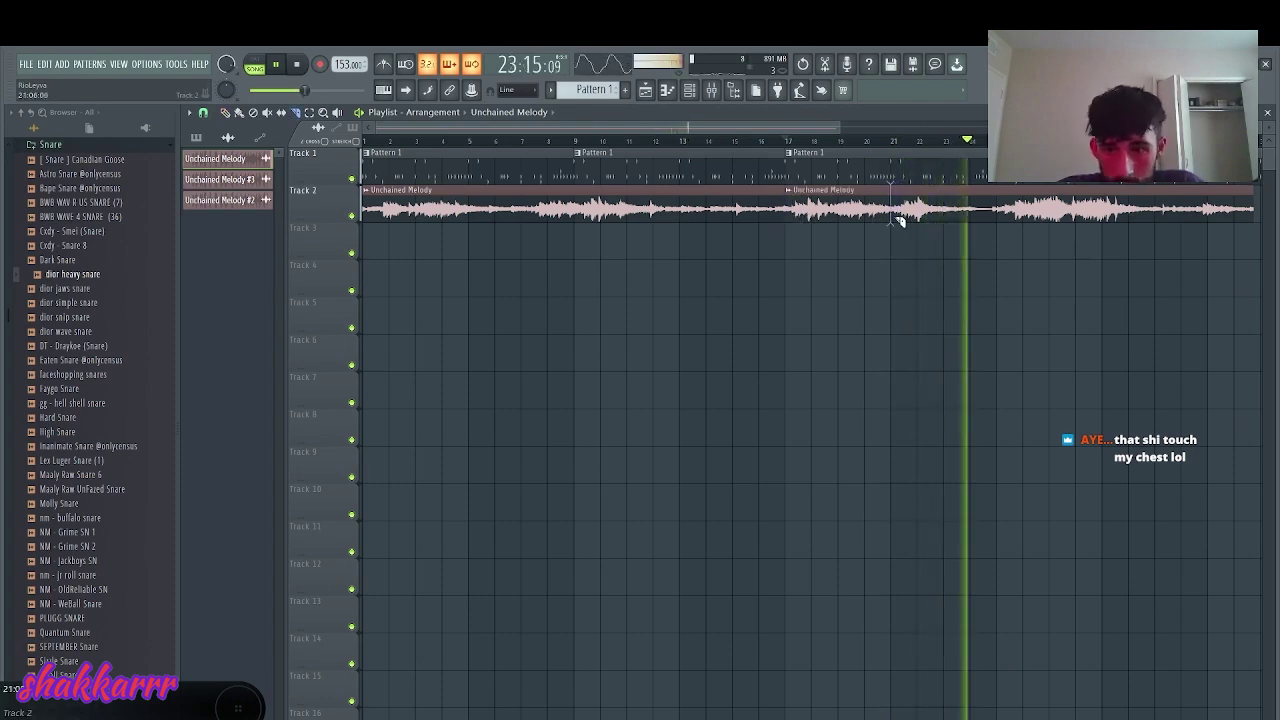
{"action": "left_click", "coordinate": [1000, 216]}
{"action": "right_click", "coordinate": [943, 222]}
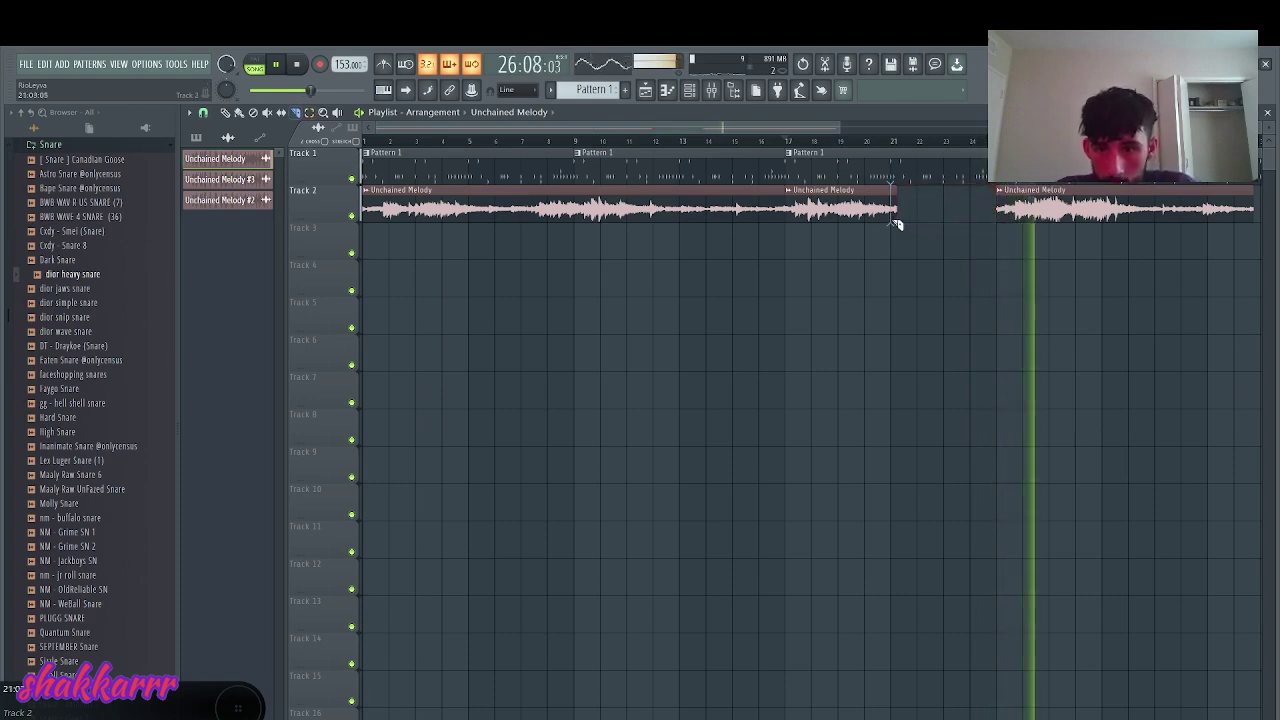
{"action": "right_click", "coordinate": [895, 218]}
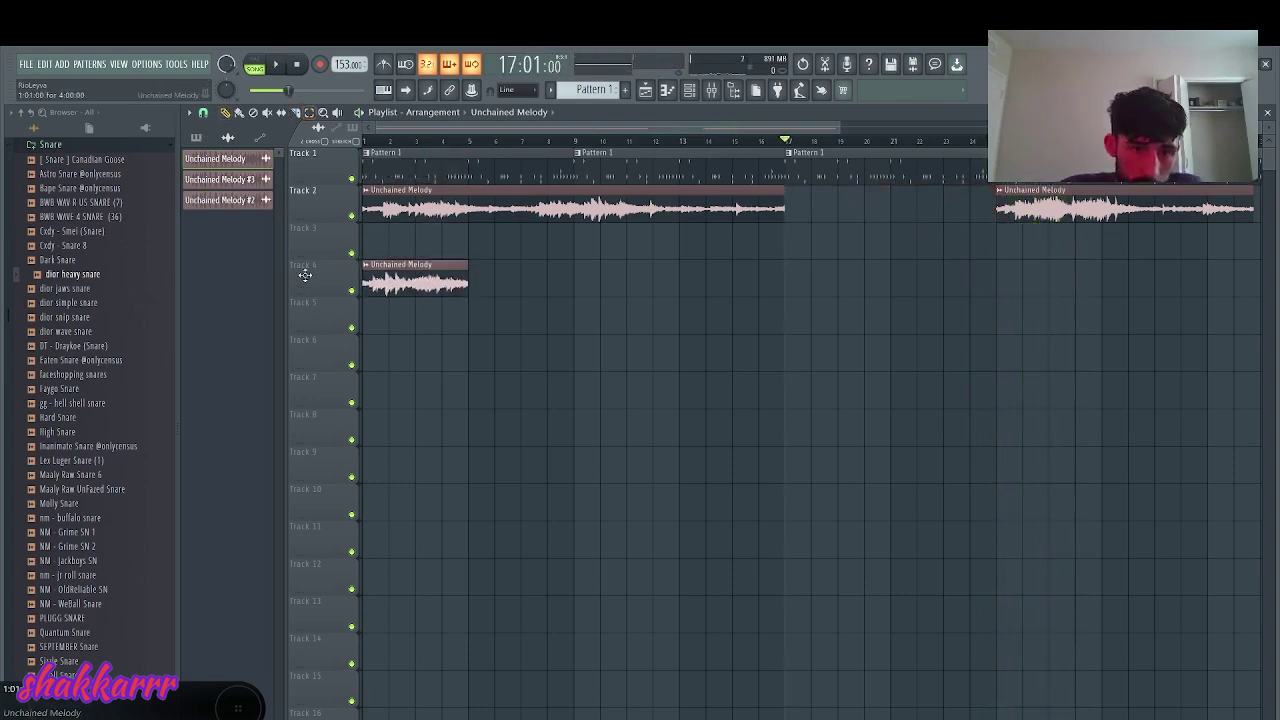
- Place the four-bar Unchained Melody slice on Track 3 at bar 5 and remove everything after bar 5 from Track 2
{"action": "left_click_drag", "start_coordinate": [409, 280], "coordinate": [508, 243]}
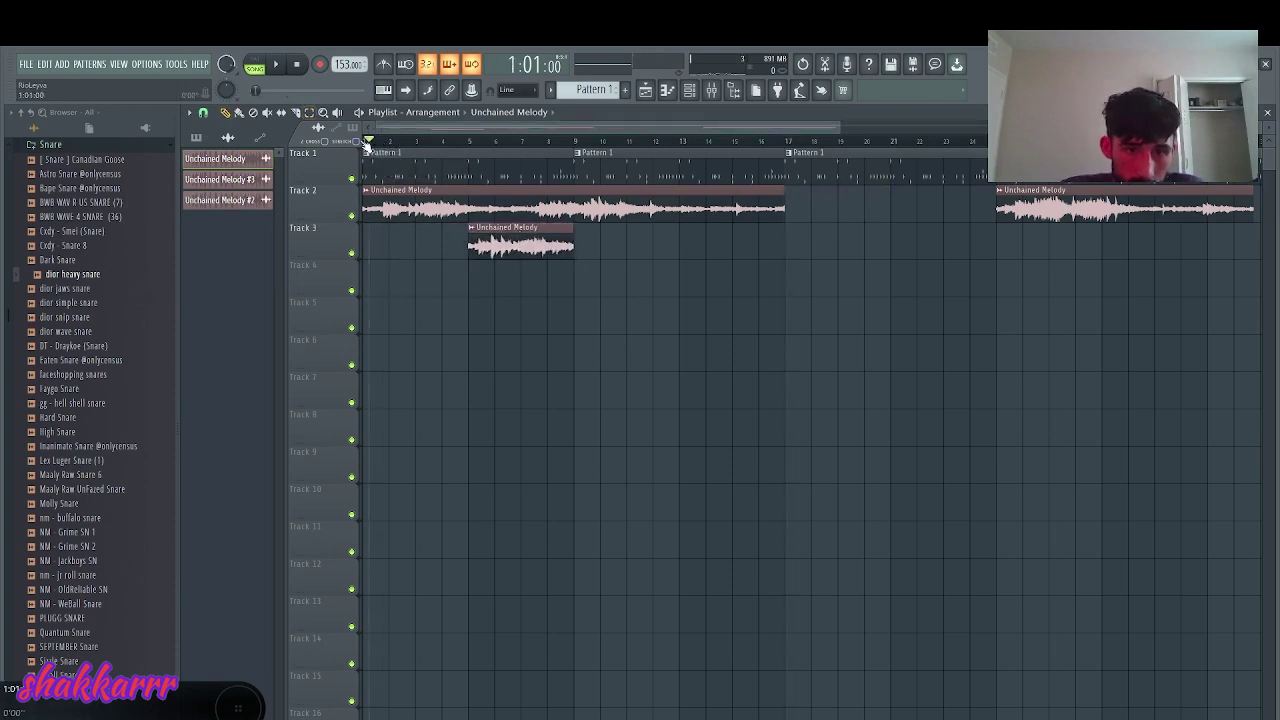
{"action": "right_click", "coordinate": [475, 218]}
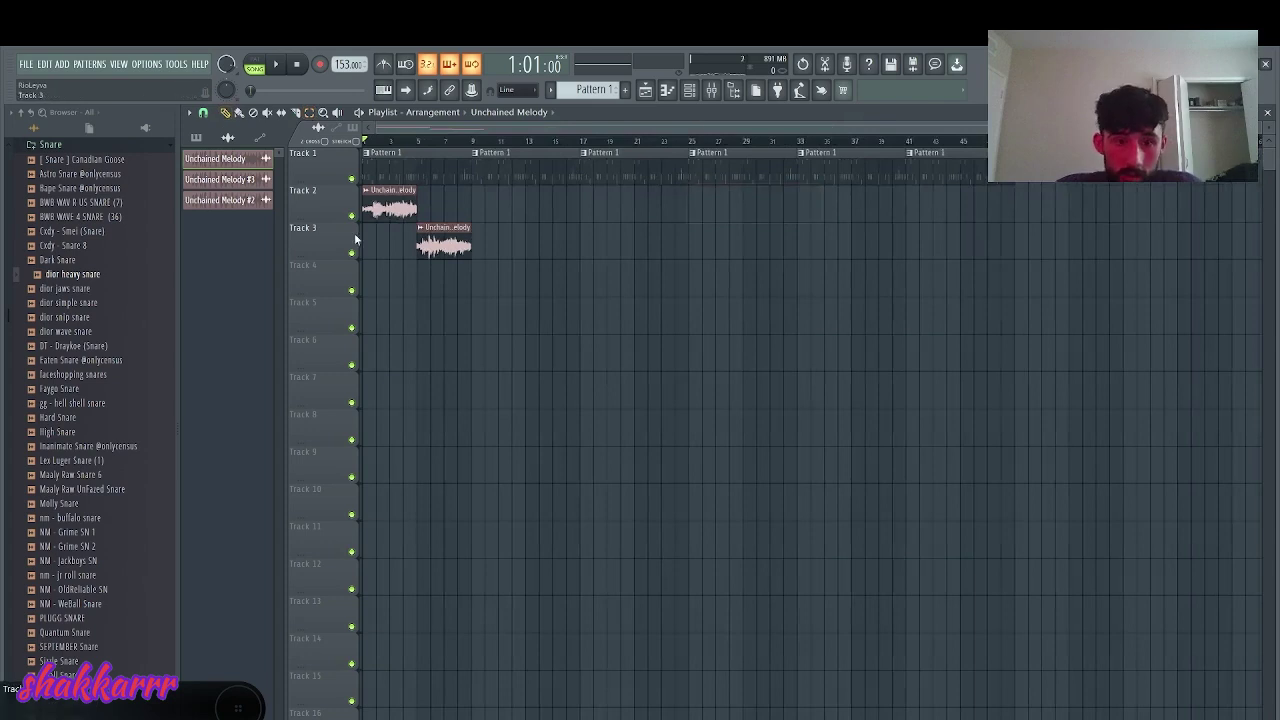
- Delete all Pattern 1 clips from bar 9 onward on Track 1, keeping only the first one
{"action": "left_click_drag", "start_coordinate": [1100, 220], "coordinate": [548, 163]}
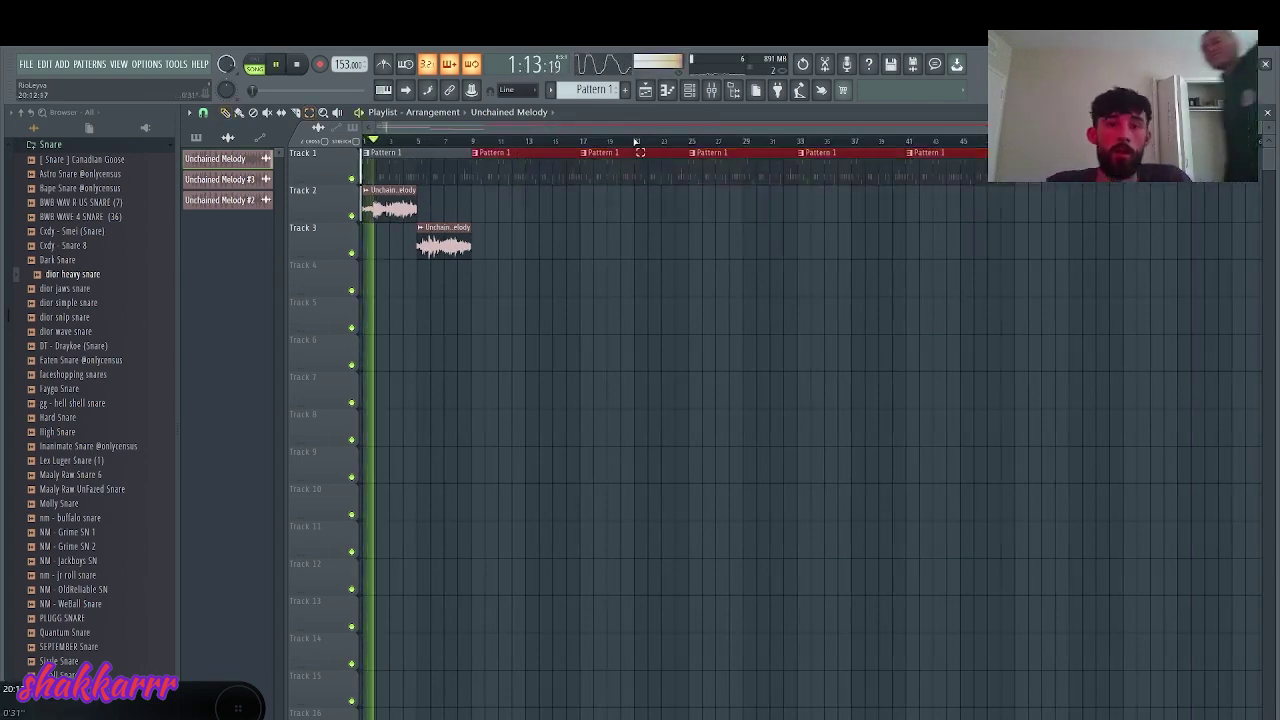
{"action": "key", "text": "Delete"}
- Stop playback and add Serum as a new instrument channel in the channel rack
{"action": "left_click", "coordinate": [693, 93]}
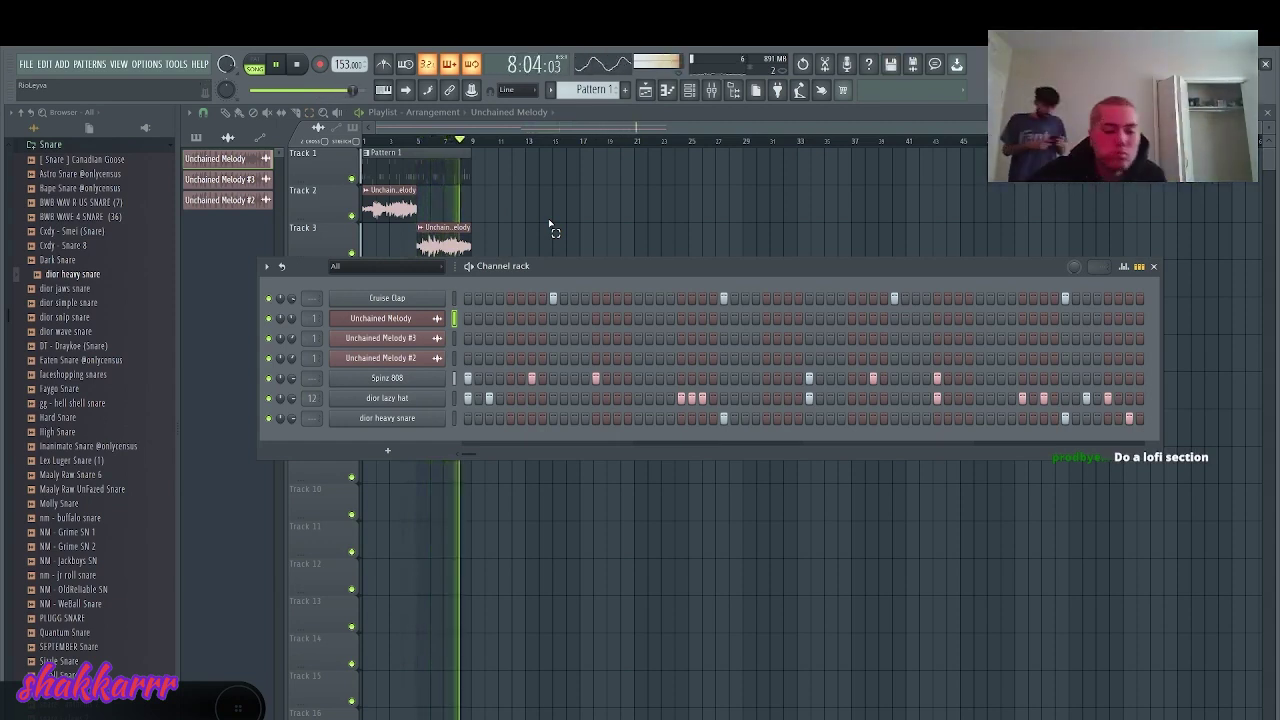
{"action": "key", "text": "space"}
{"action": "left_click", "coordinate": [398, 452]}
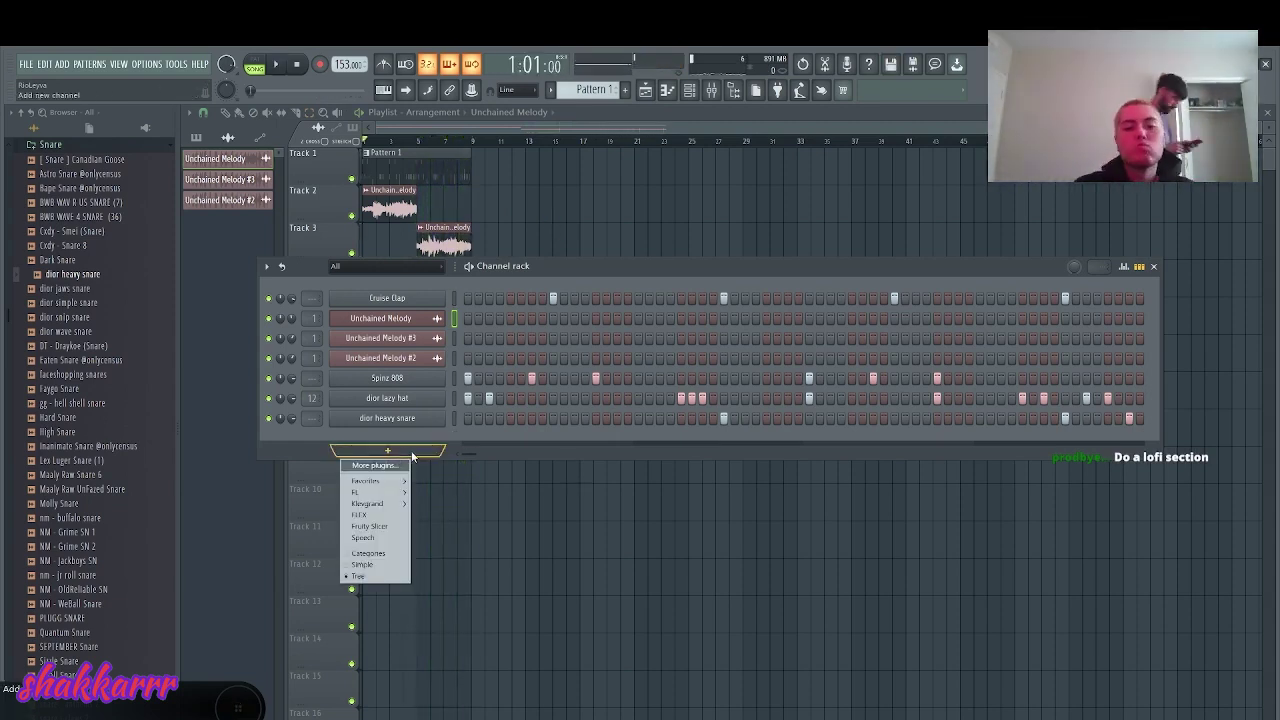
{"action": "mouse_move", "coordinate": [407, 485]}
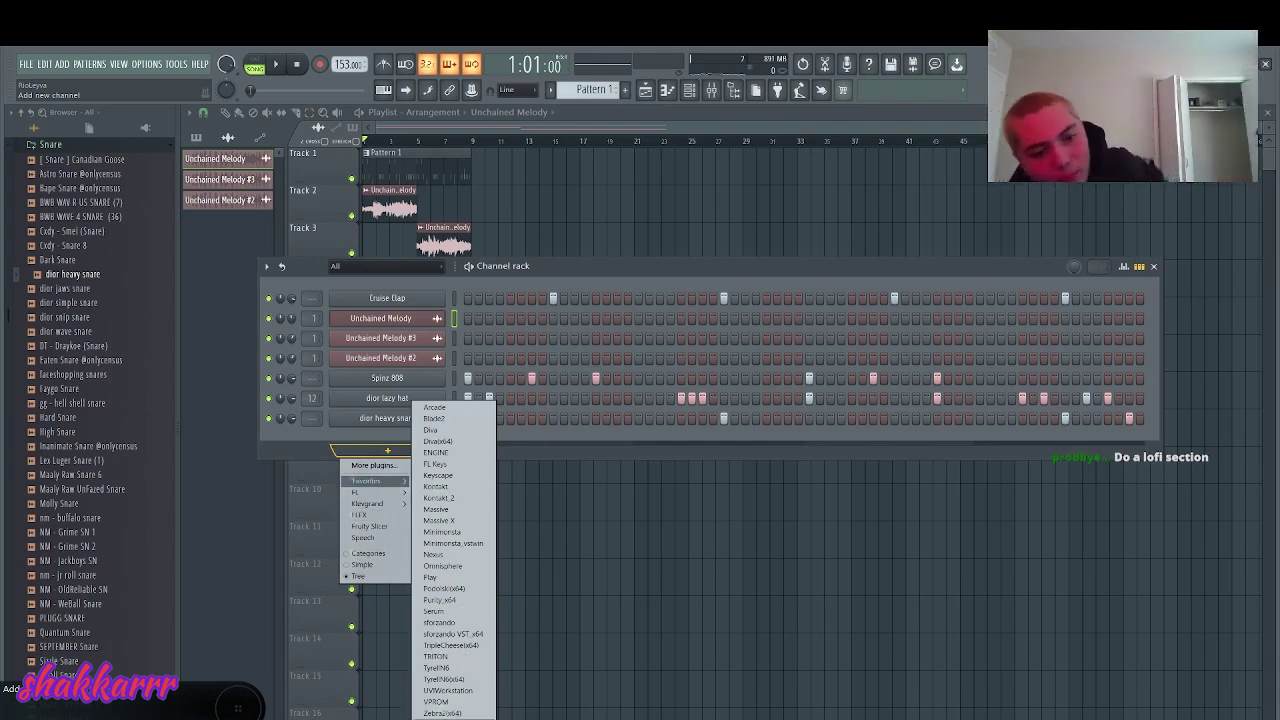
{"action": "left_click", "coordinate": [450, 611]}
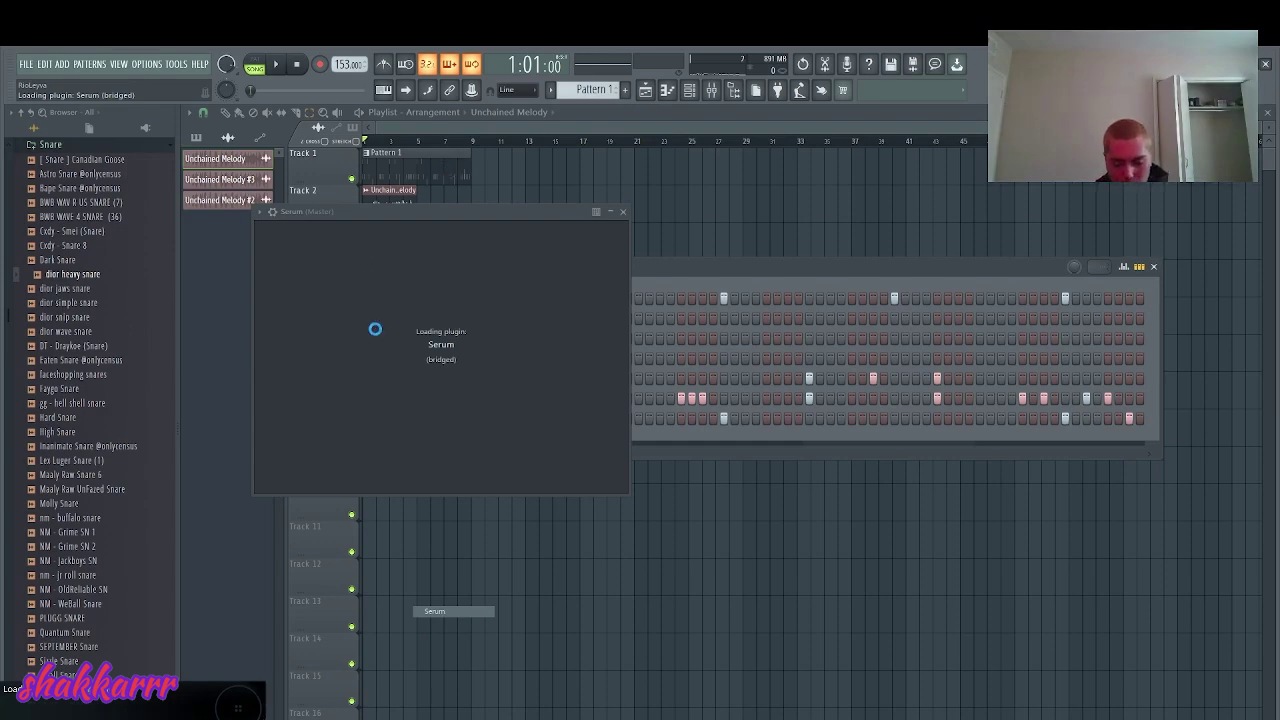
- Load the Lead - Filtered Strings preset in Serum from the ! new splice folder of the May Serum Presets
{"action": "left_click", "coordinate": [563, 231]}
{"action": "mouse_move", "coordinate": [600, 316]}
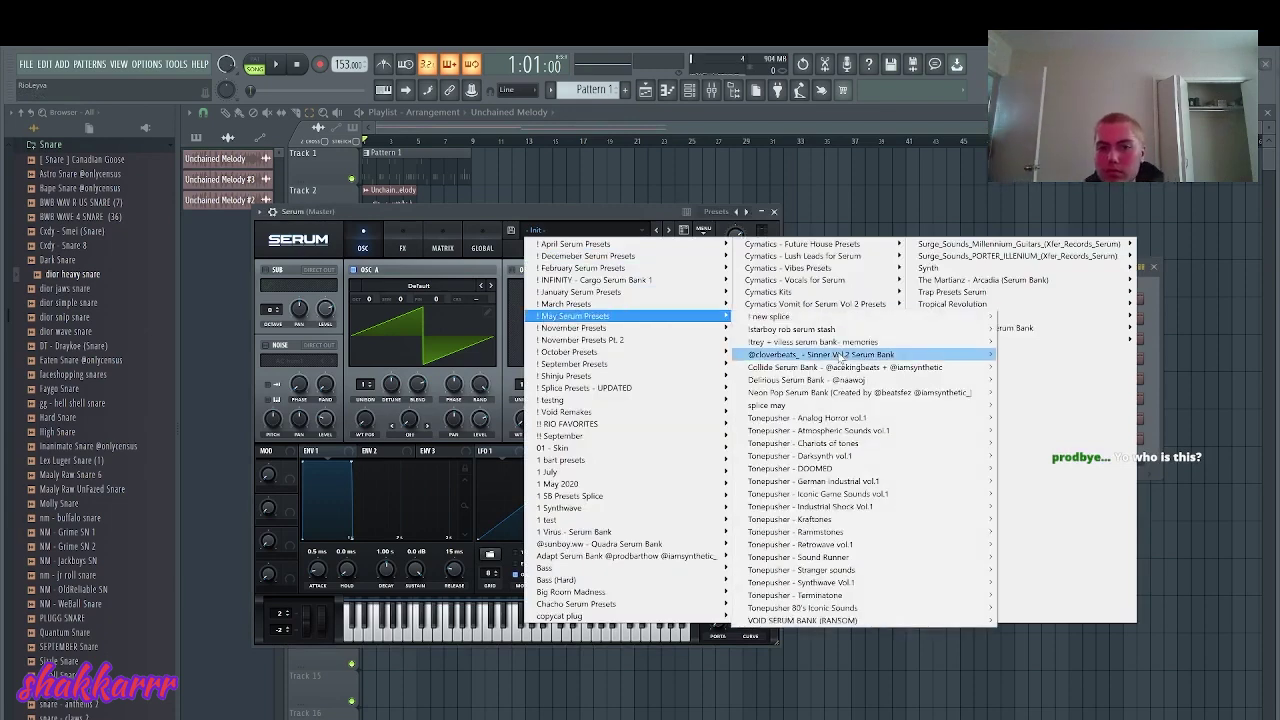
{"action": "mouse_move", "coordinate": [838, 323]}
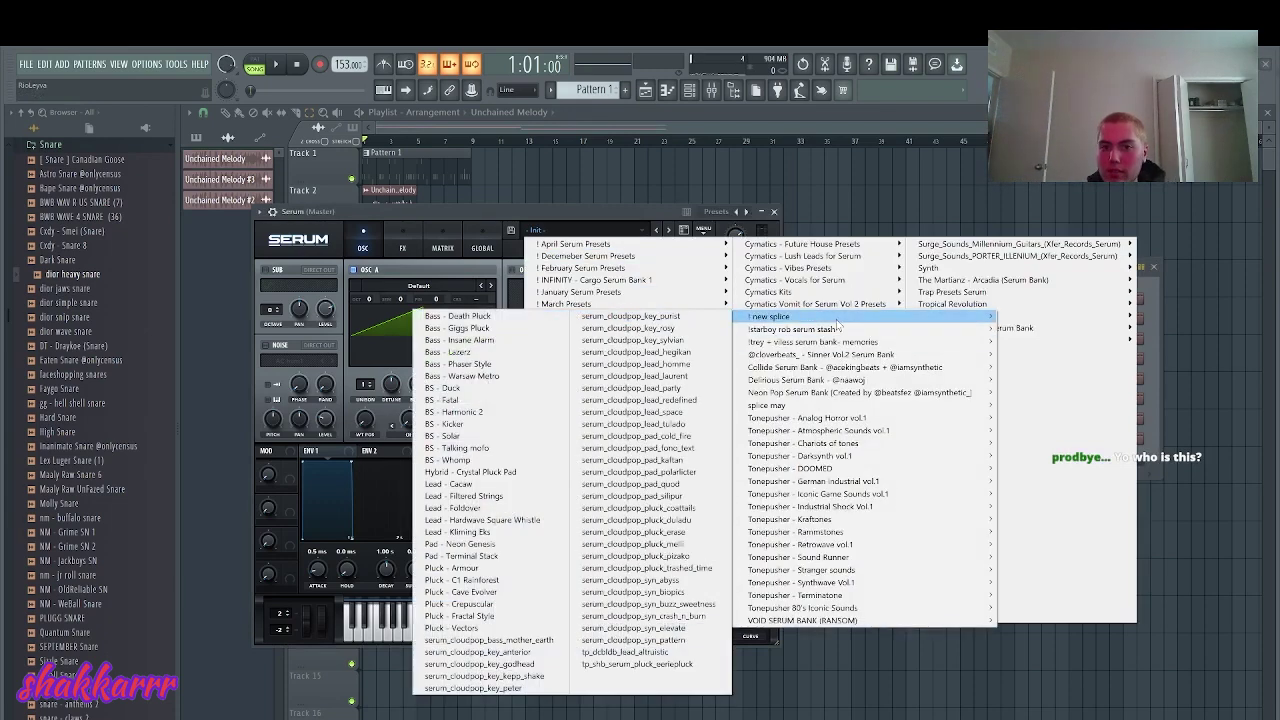
{"action": "left_click", "coordinate": [455, 496]}
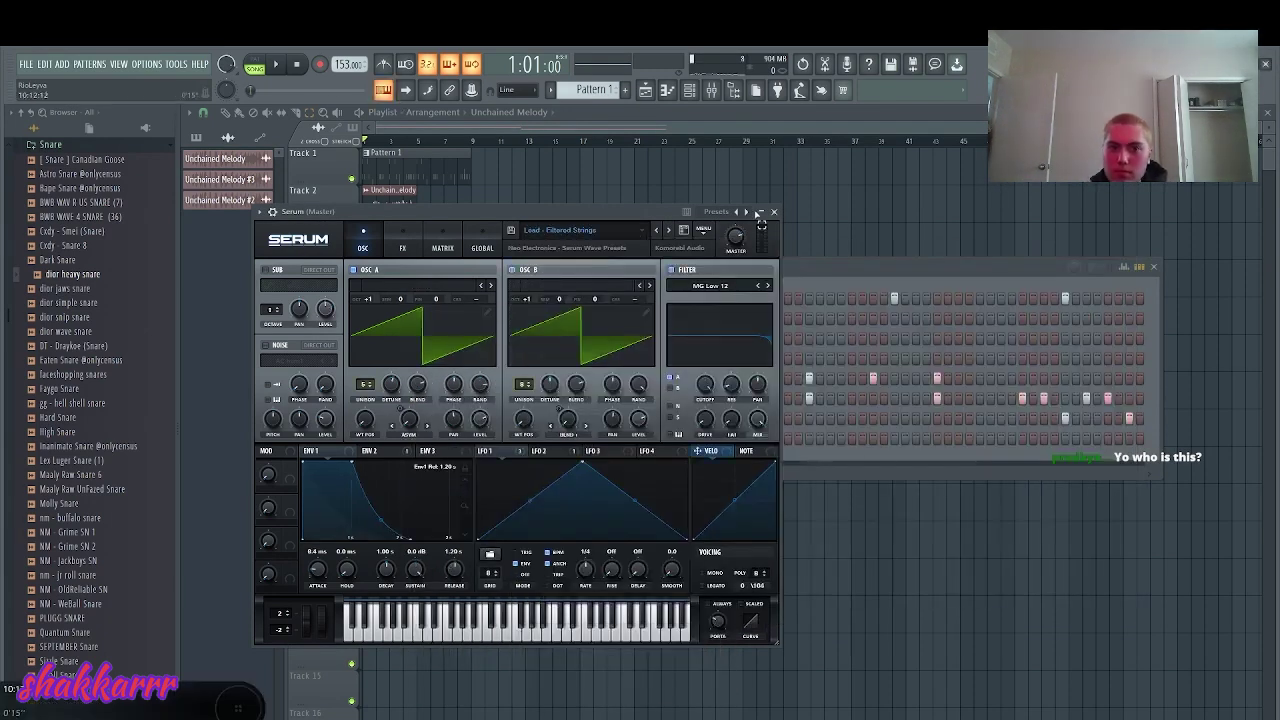
- Step through the following Serum lead presets to Lead - Hardwave Square Whistle and audition its sound
{"action": "left_click", "coordinate": [888, 268]}
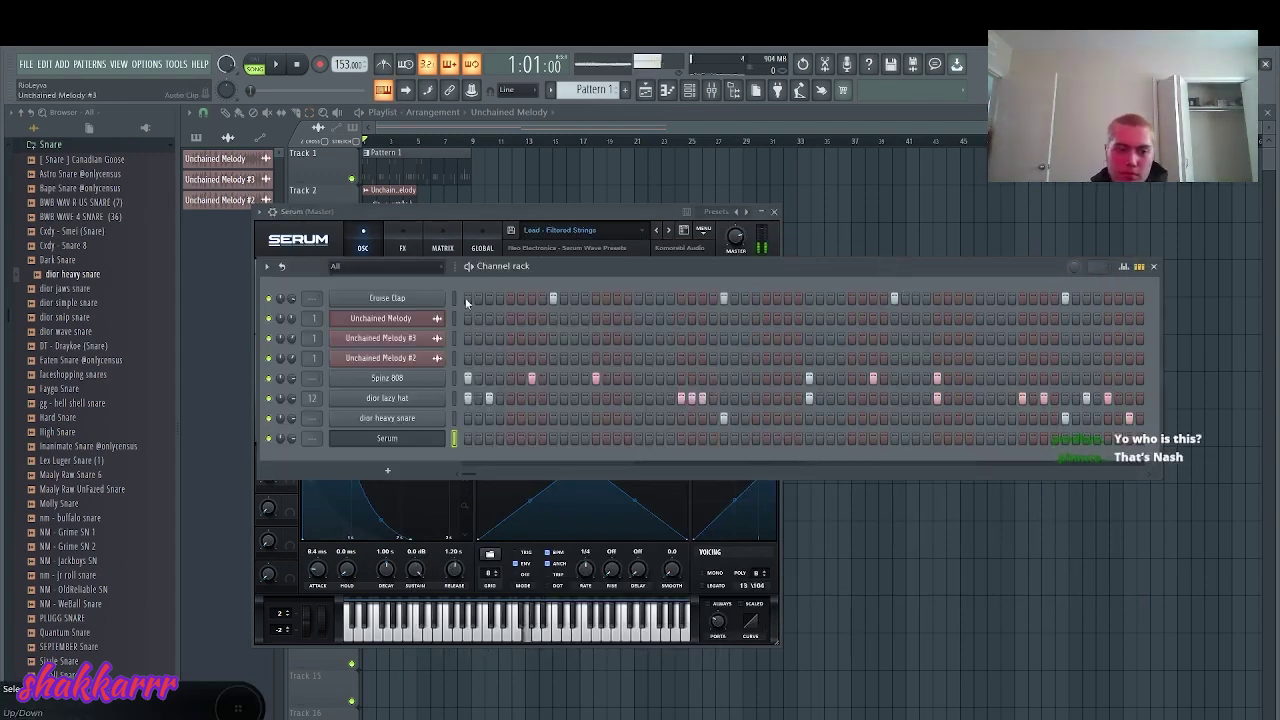
{"action": "left_click", "coordinate": [670, 232]}
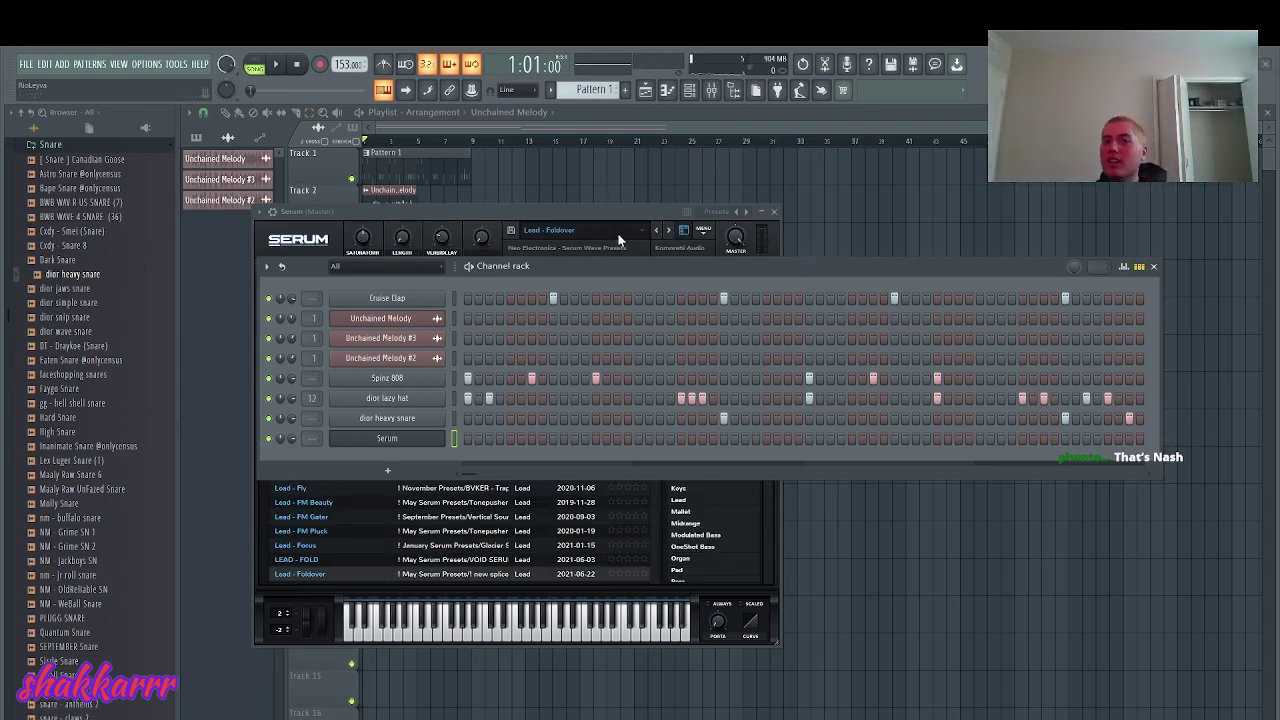
{"action": "left_click_drag", "start_coordinate": [661, 212], "coordinate": [673, 211]}
{"action": "left_click", "coordinate": [696, 232]}
{"action": "left_click", "coordinate": [681, 230]}
{"action": "left_click", "coordinate": [852, 271]}
{"action": "key", "text": "b"}
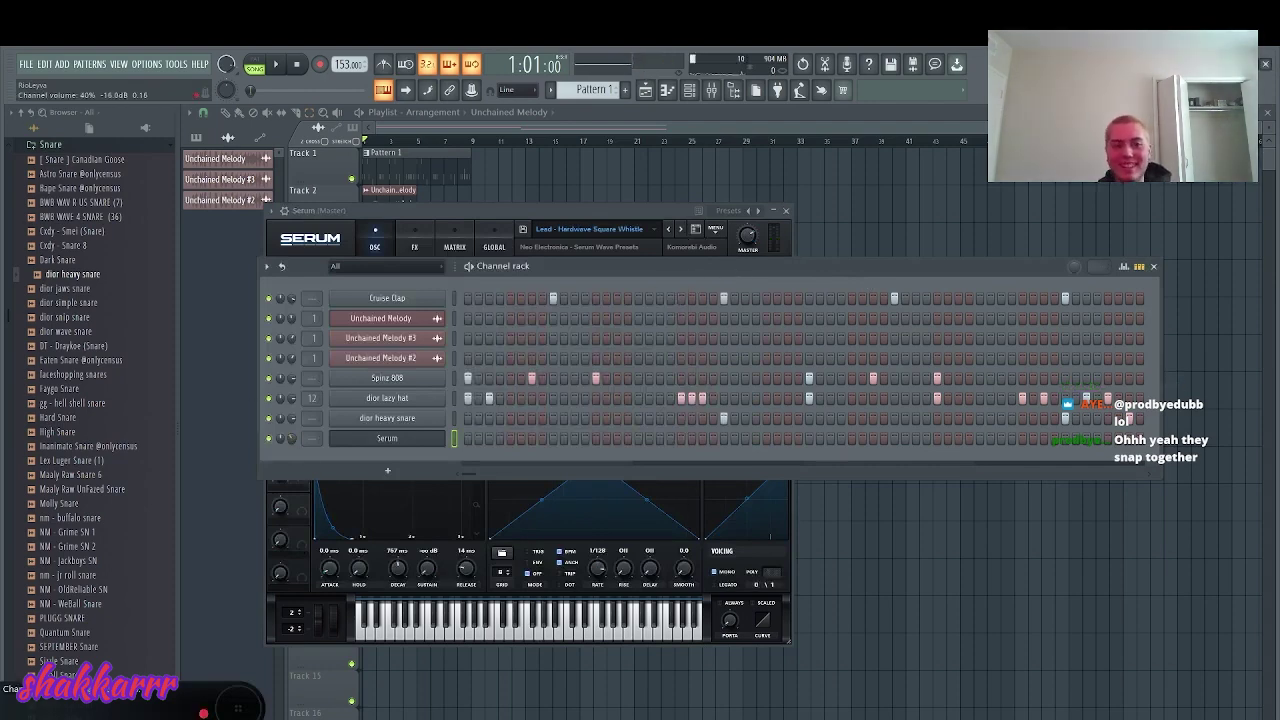
- Start playback and open the Serum channel in the piano roll
{"action": "key", "text": "space"}
{"action": "right_click", "coordinate": [389, 441]}
{"action": "left_click", "coordinate": [471, 438]}
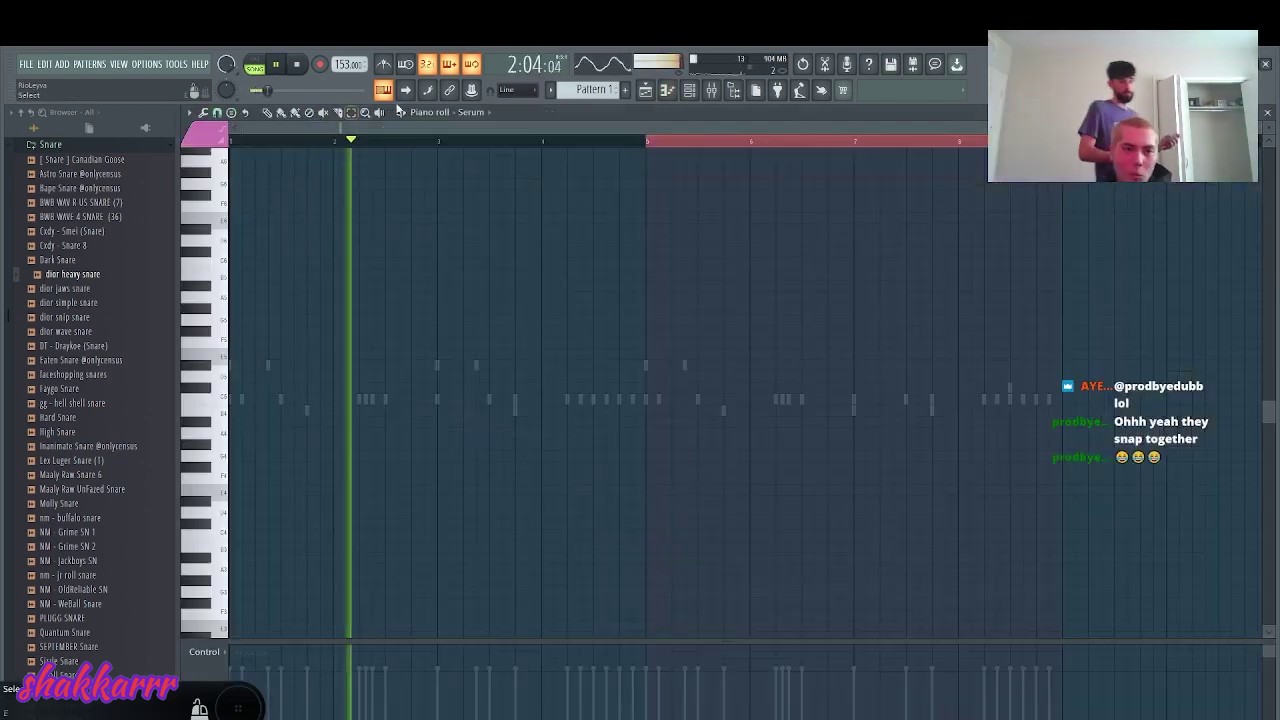
{"action": "key", "text": "space"}
{"action": "right_click", "coordinate": [439, 142]}
{"action": "scroll", "coordinate": [439, 142], "scroll_direction": "down", "scroll_amount": 1}
{"action": "key", "text": "space"}
{"action": "left_click_drag", "start_coordinate": [439, 142], "coordinate": [231, 142]}
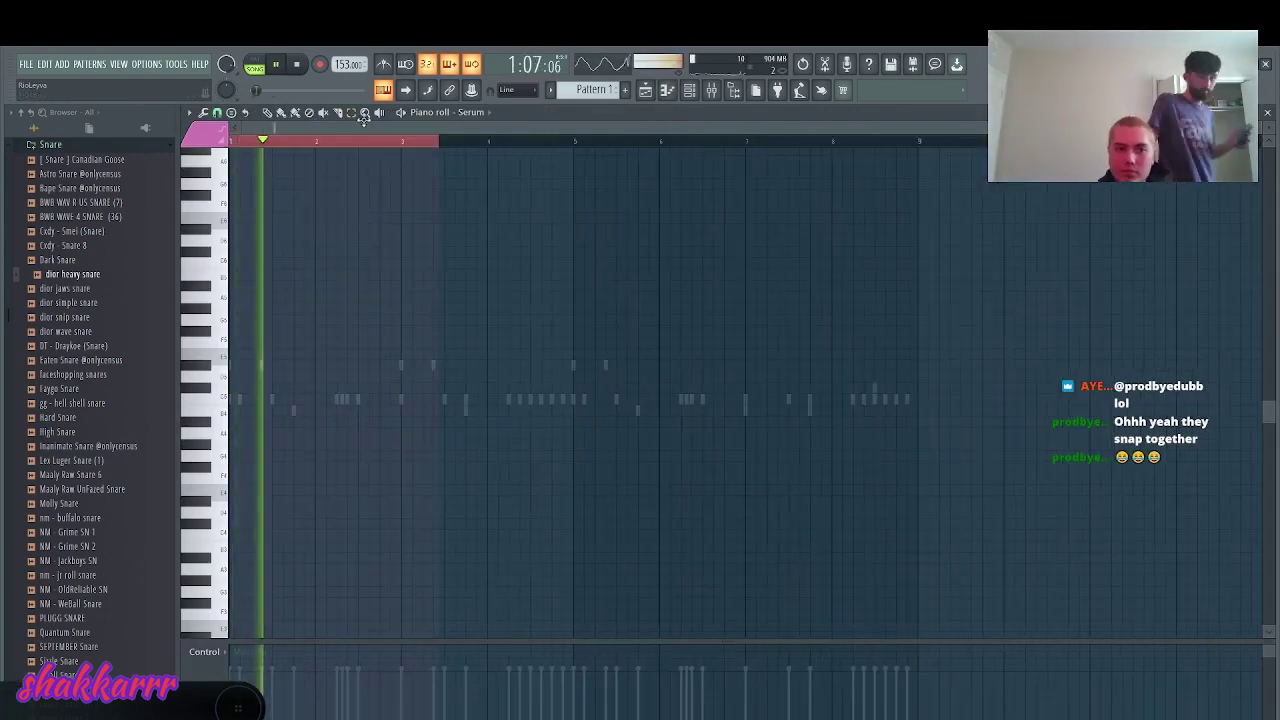
{"action": "key", "text": "space"}
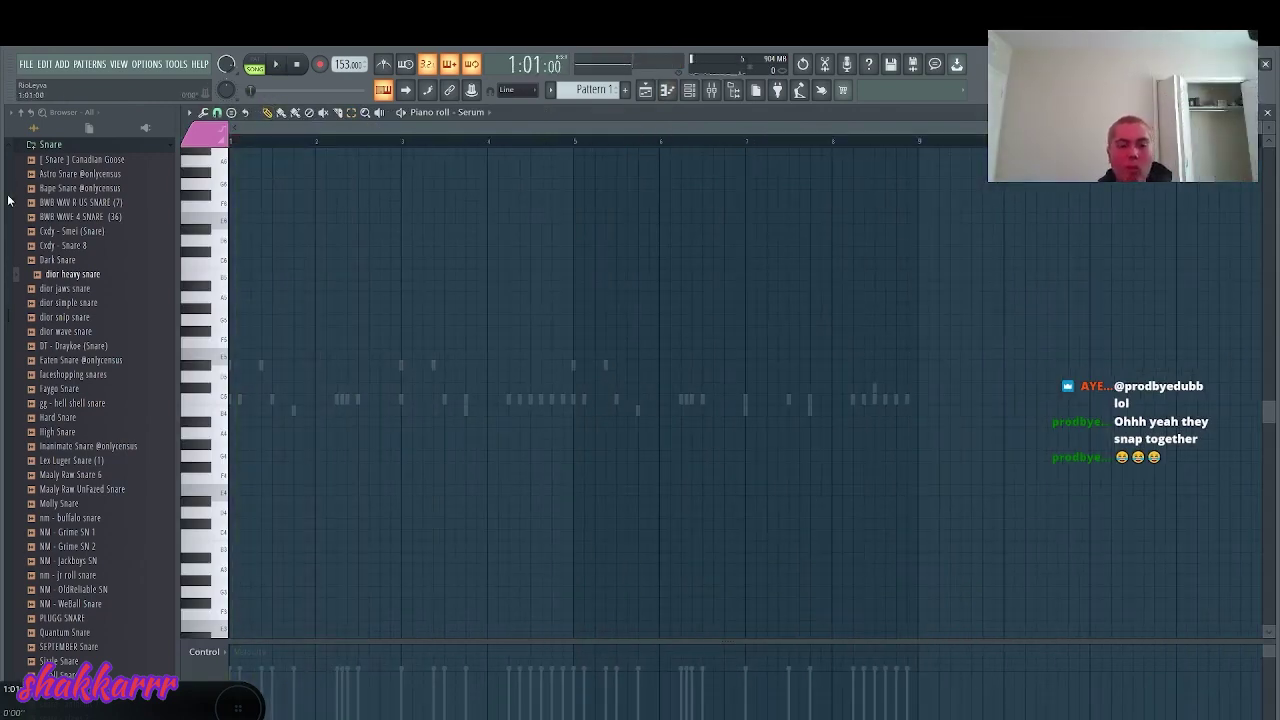
- Replay the opening bars repeatedly to work out where the Serum melody should enter and on which pitches
{"action": "key", "text": "space"}
{"action": "key", "text": "space"}
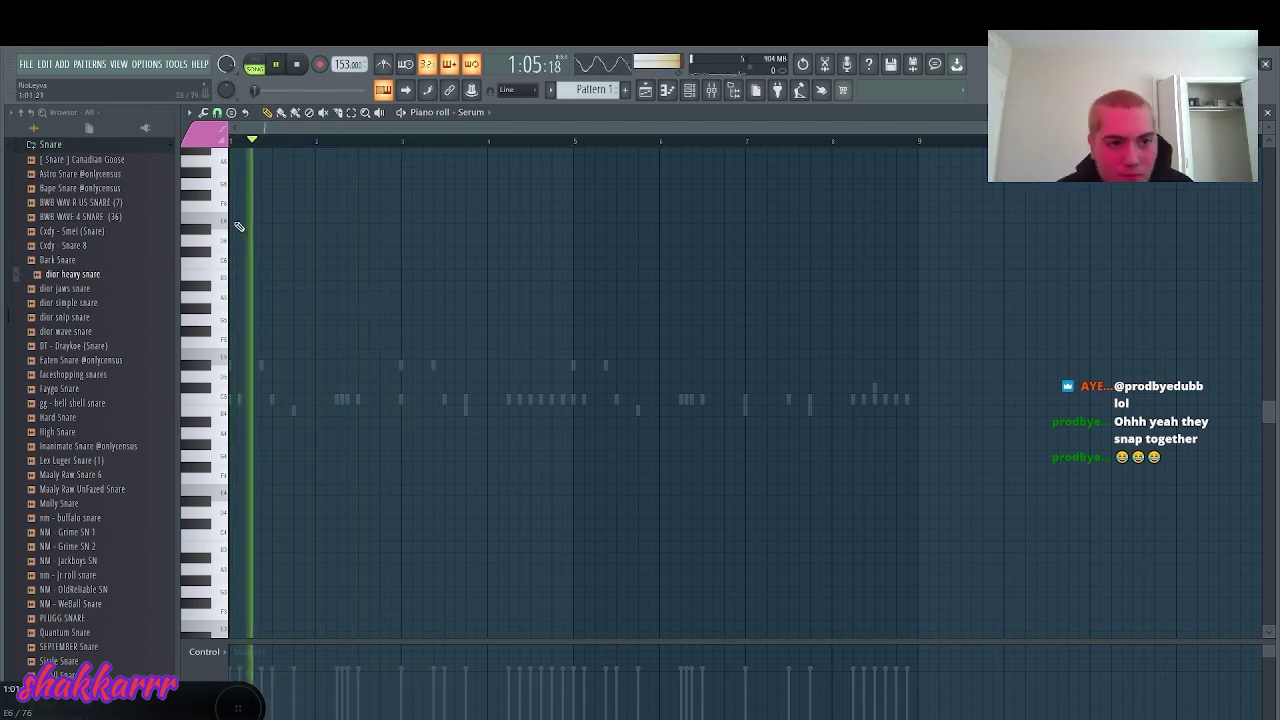
{"action": "key", "text": "space"}
{"action": "key", "text": "space"}
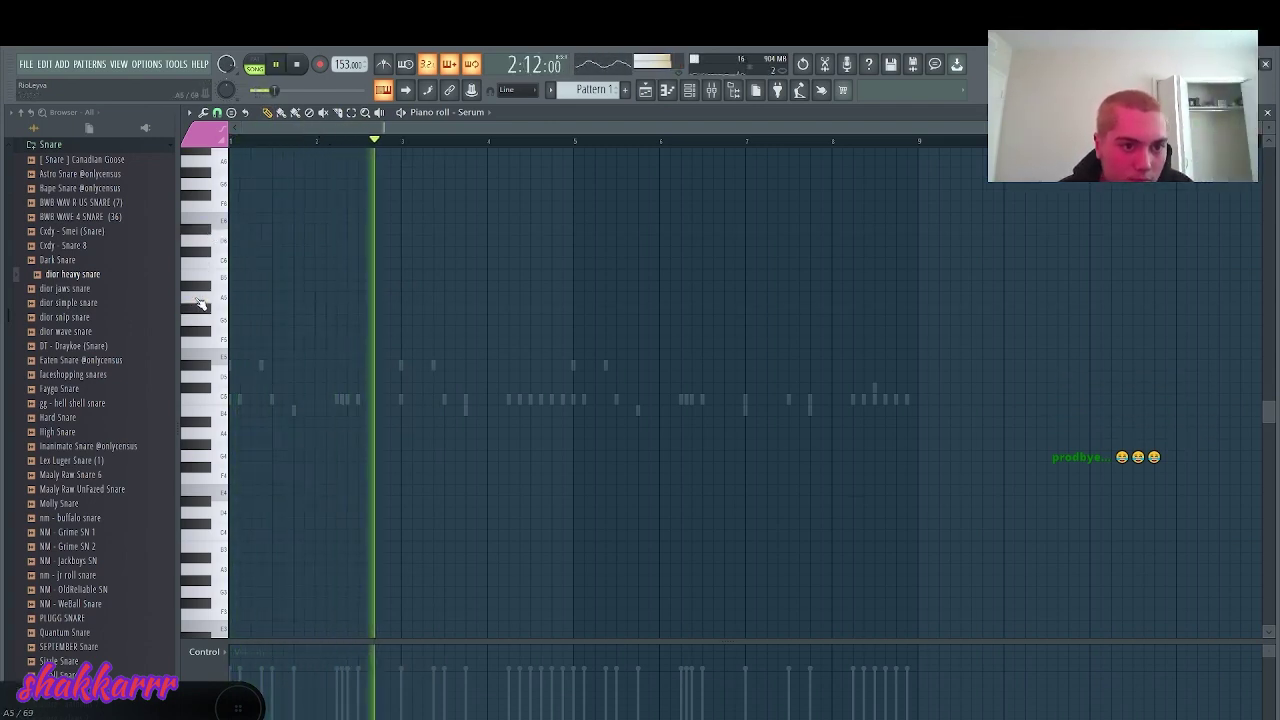
{"action": "key", "text": "space"}
{"action": "key", "text": "space"}
{"action": "key", "text": "space"}
{"action": "key", "text": "space"}
{"action": "key", "text": "space"}
{"action": "key", "text": "space"}
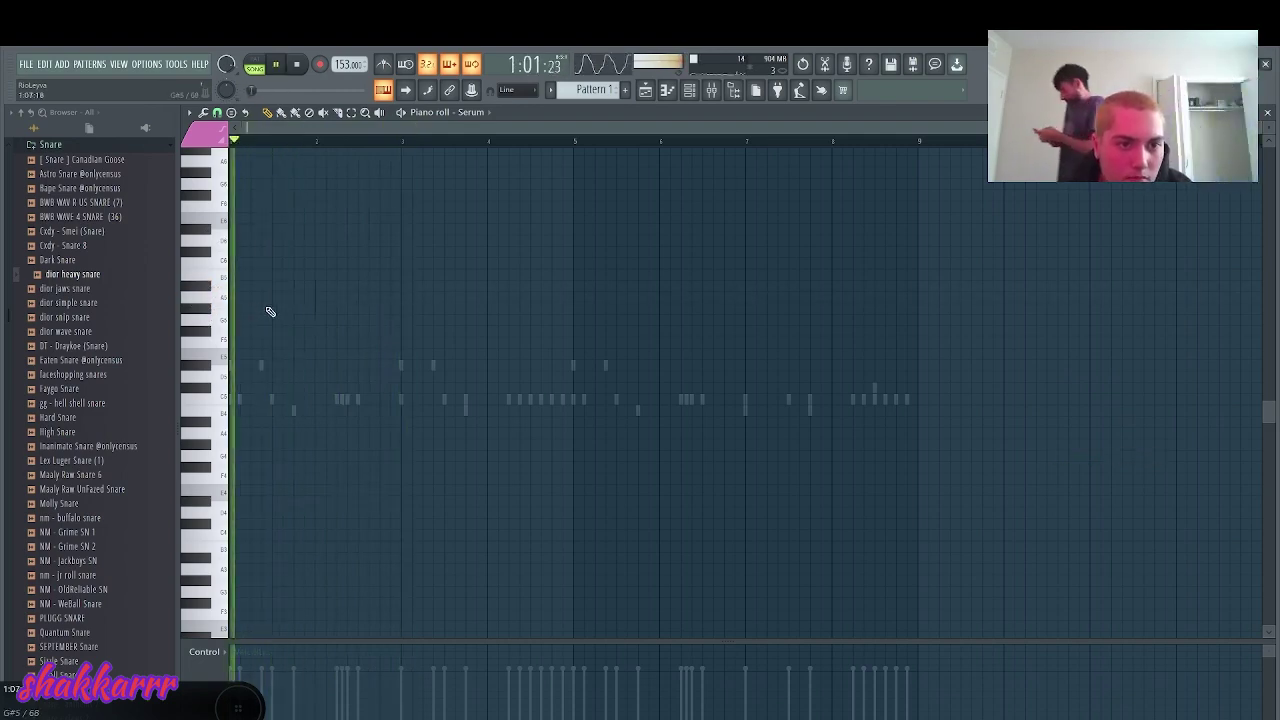
- Enter a short Serum phrase of G#5, F#5, A#5 and C#6 in the second half of bar 1, checking it with playback
{"action": "key", "text": "space"}
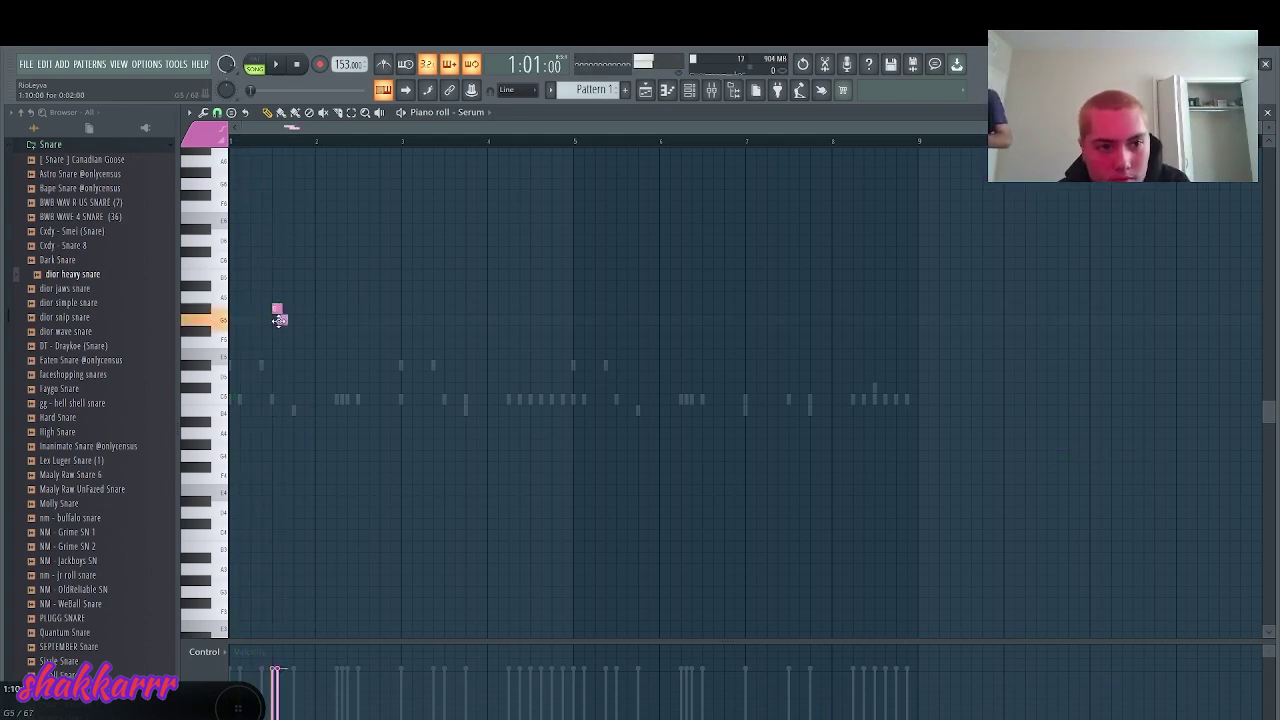
{"action": "key", "text": "space"}
{"action": "key", "text": "space"}
{"action": "key", "text": "space"}
{"action": "left_click", "coordinate": [290, 252]}
{"action": "left_click_drag", "start_coordinate": [290, 252], "coordinate": [303, 301]}
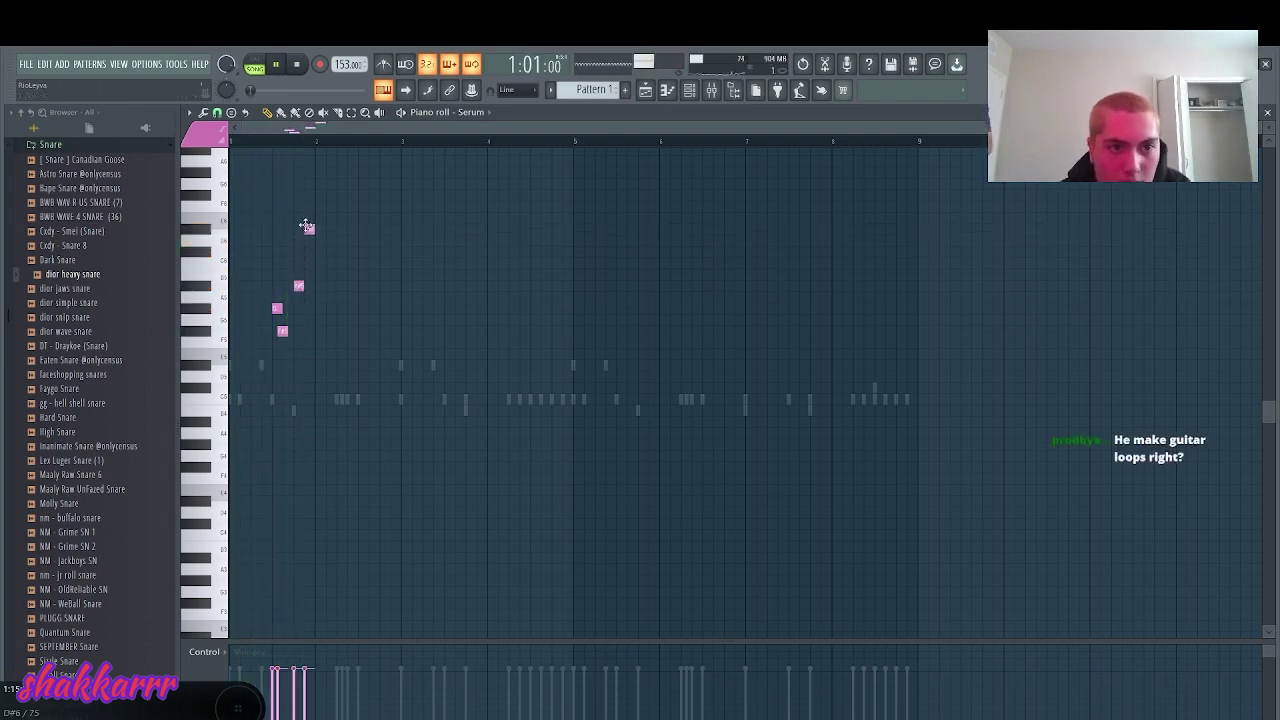
{"action": "key", "text": "space"}
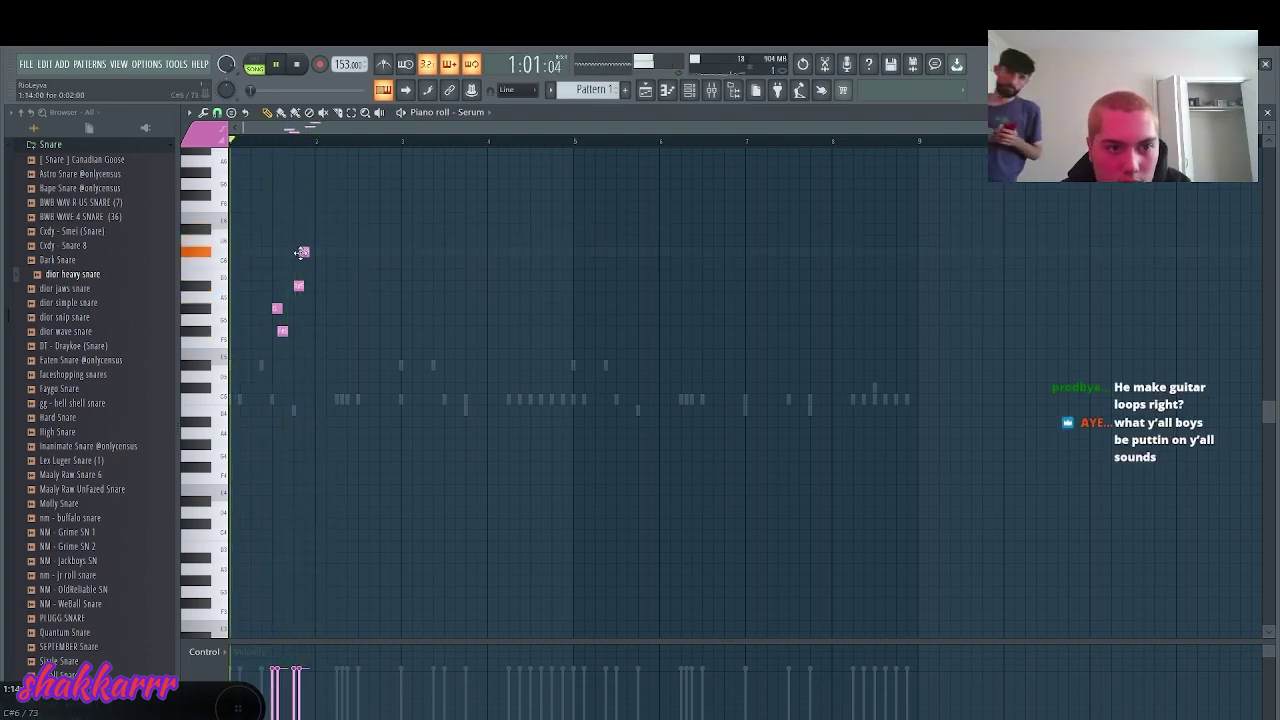
{"action": "key", "text": "space"}
- Add three-step F#6 and F6 notes at the start of bar 2 and move both to begin at step 5
{"action": "left_click", "coordinate": [319, 208]}
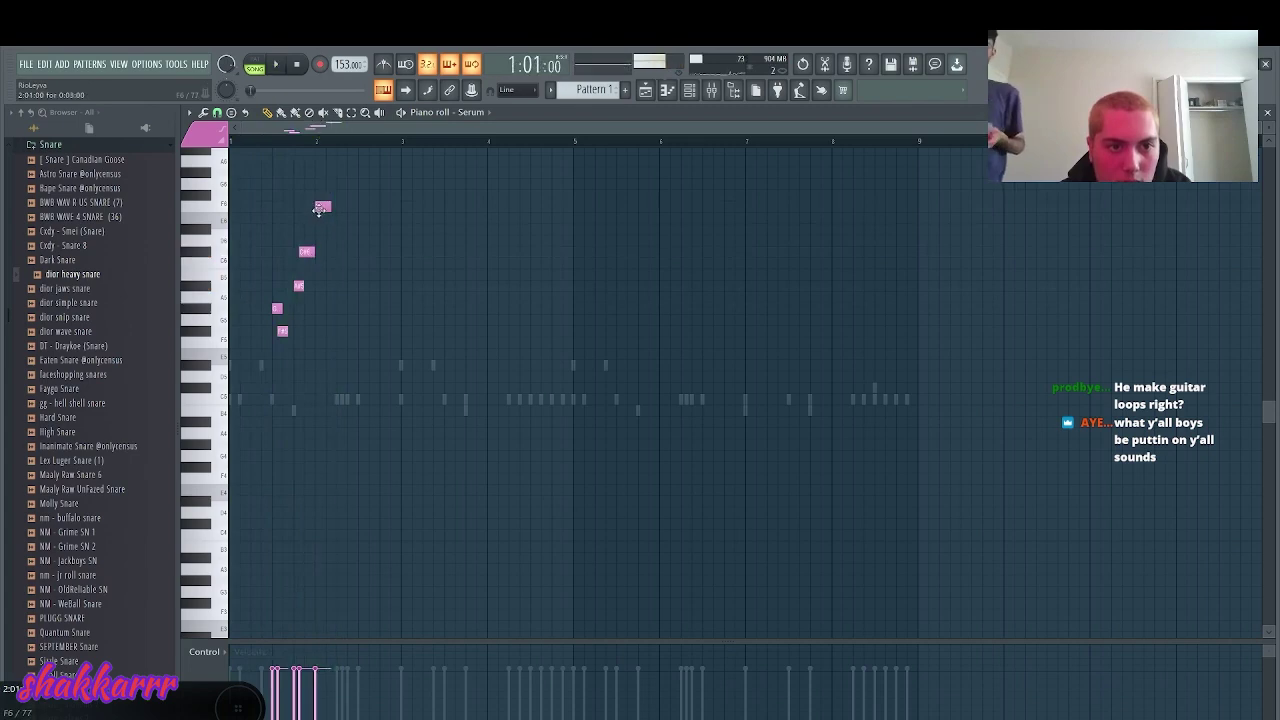
{"action": "key", "text": "space"}
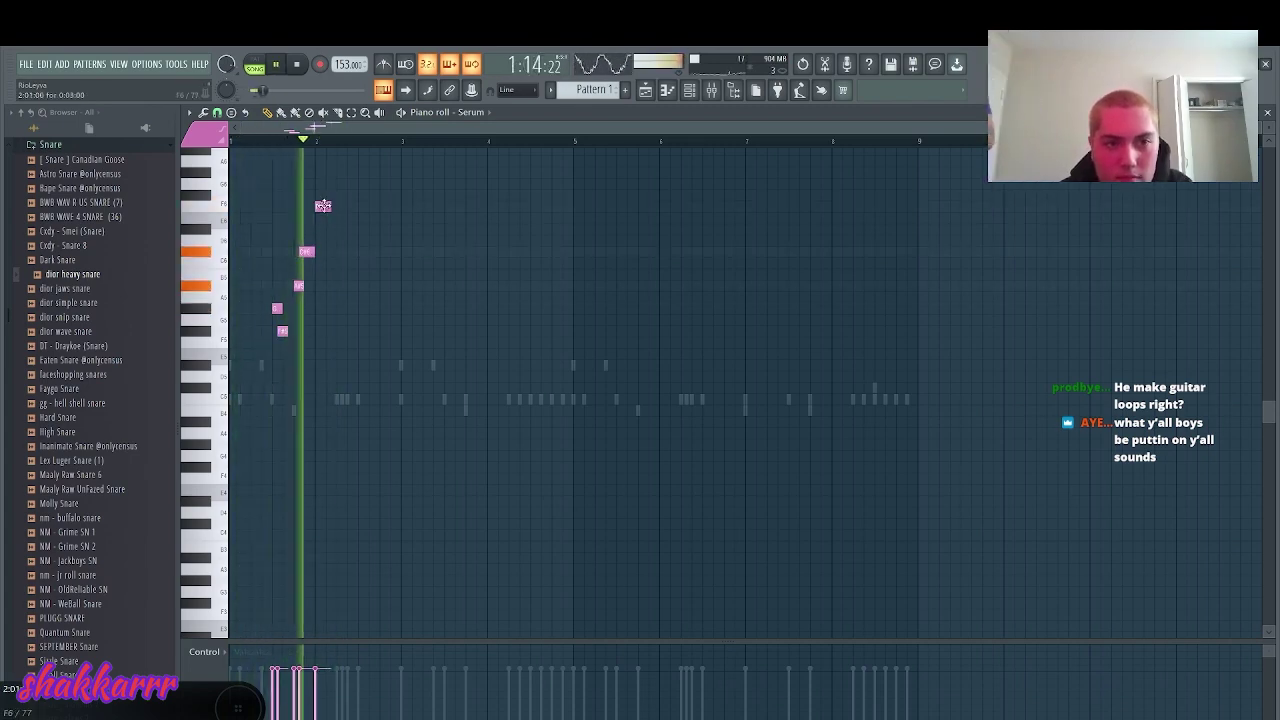
{"action": "left_click", "coordinate": [324, 207]}
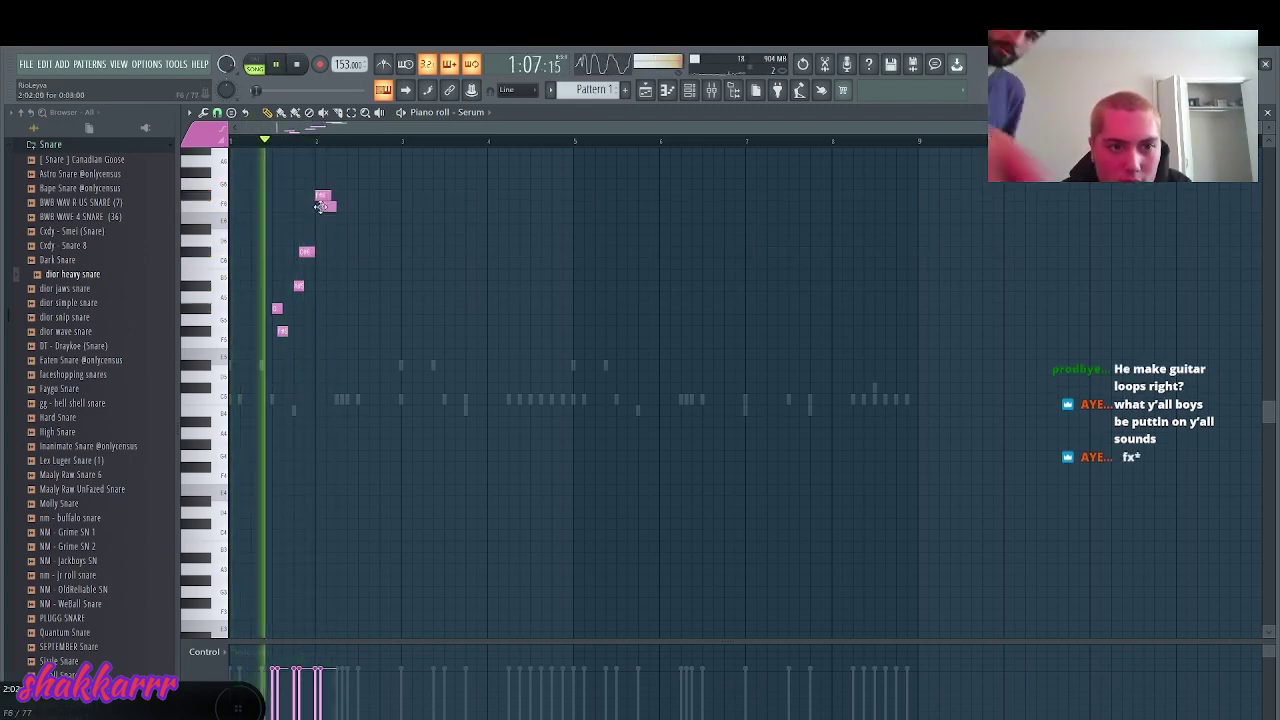
{"action": "key", "text": "space"}
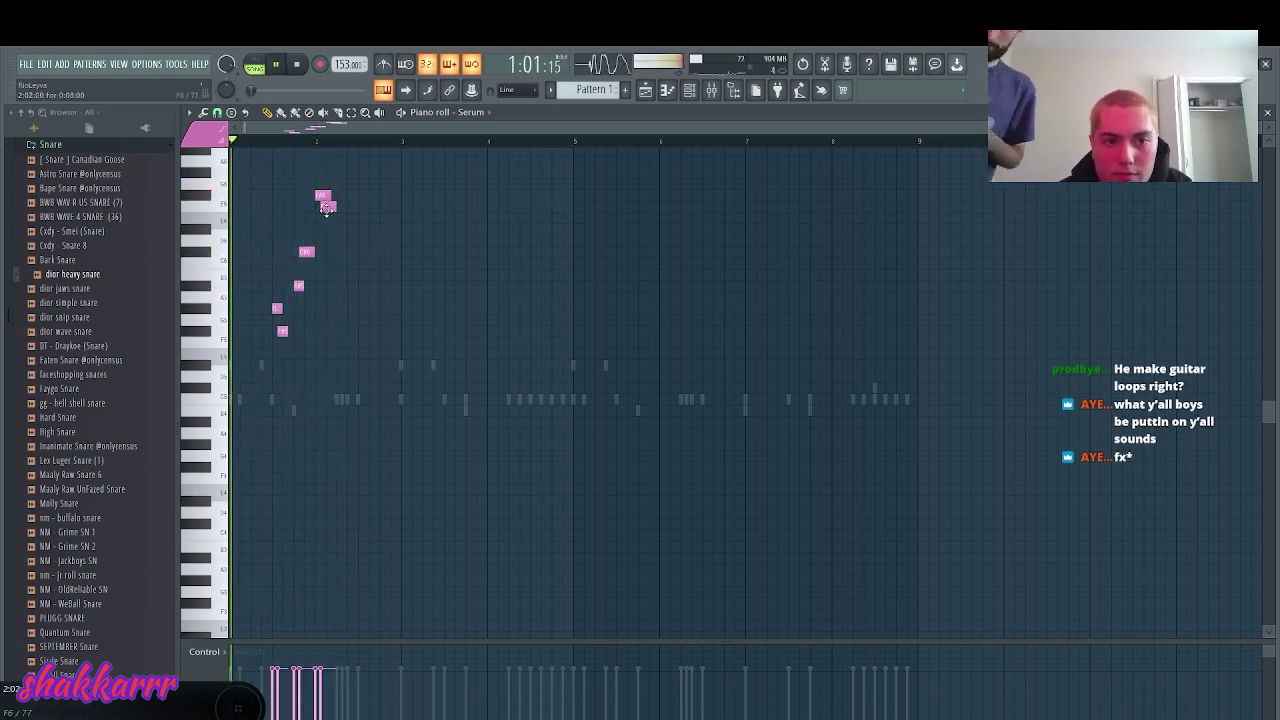
{"action": "left_click_drag", "start_coordinate": [326, 206], "coordinate": [343, 203]}
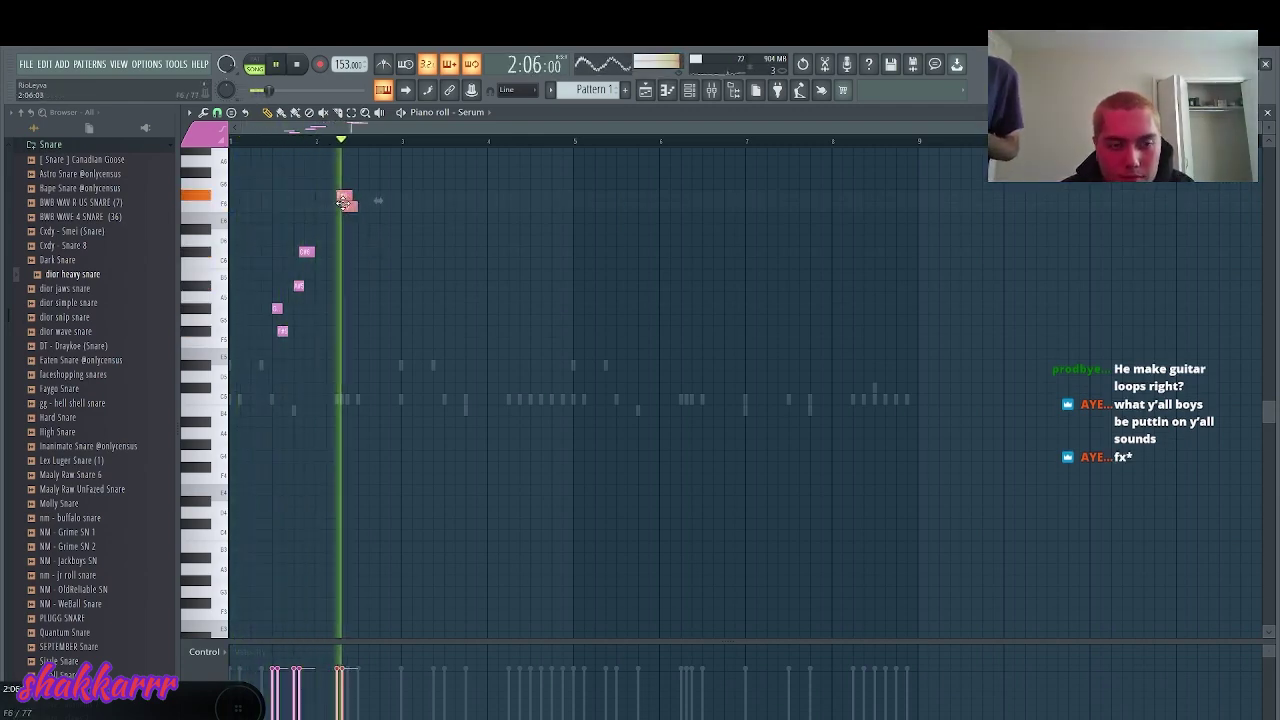
- Continue the melody downward in bar 2 with three-step D#6, C#6, B5 and A#5 notes, starting the D#6 at step 9
{"action": "key", "text": "space"}
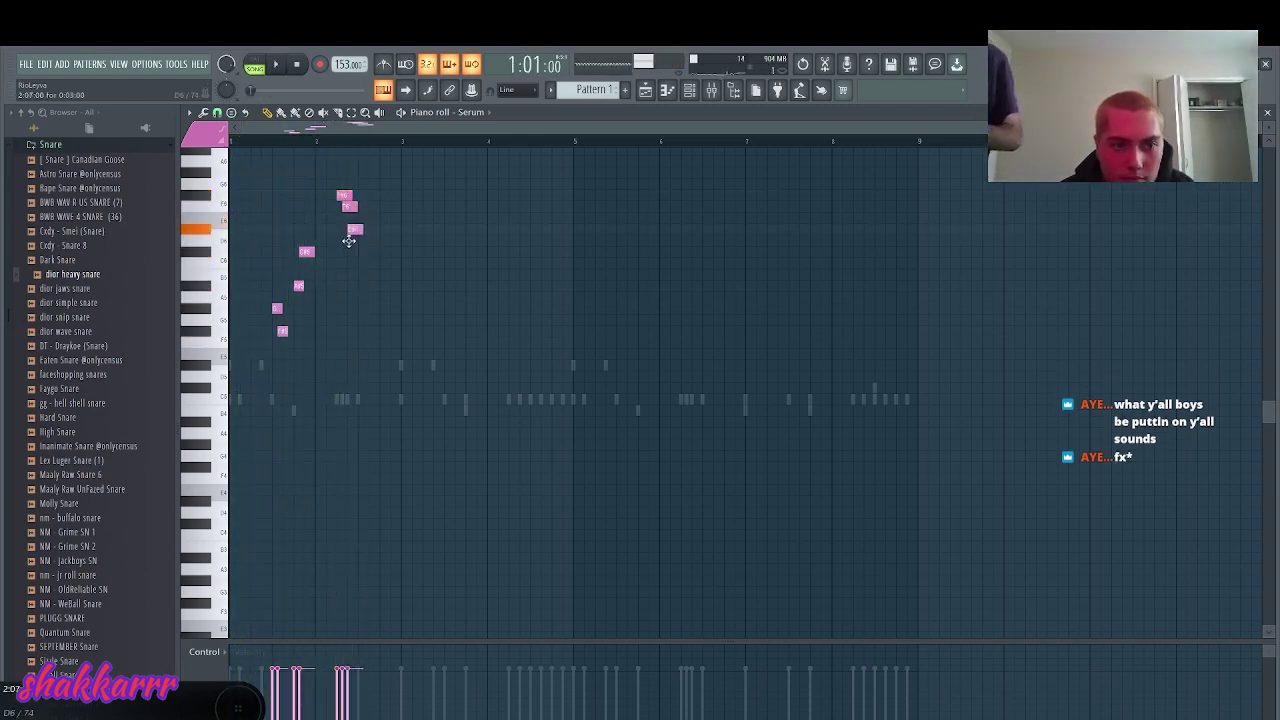
{"action": "left_click_drag", "start_coordinate": [349, 241], "coordinate": [347, 240]}
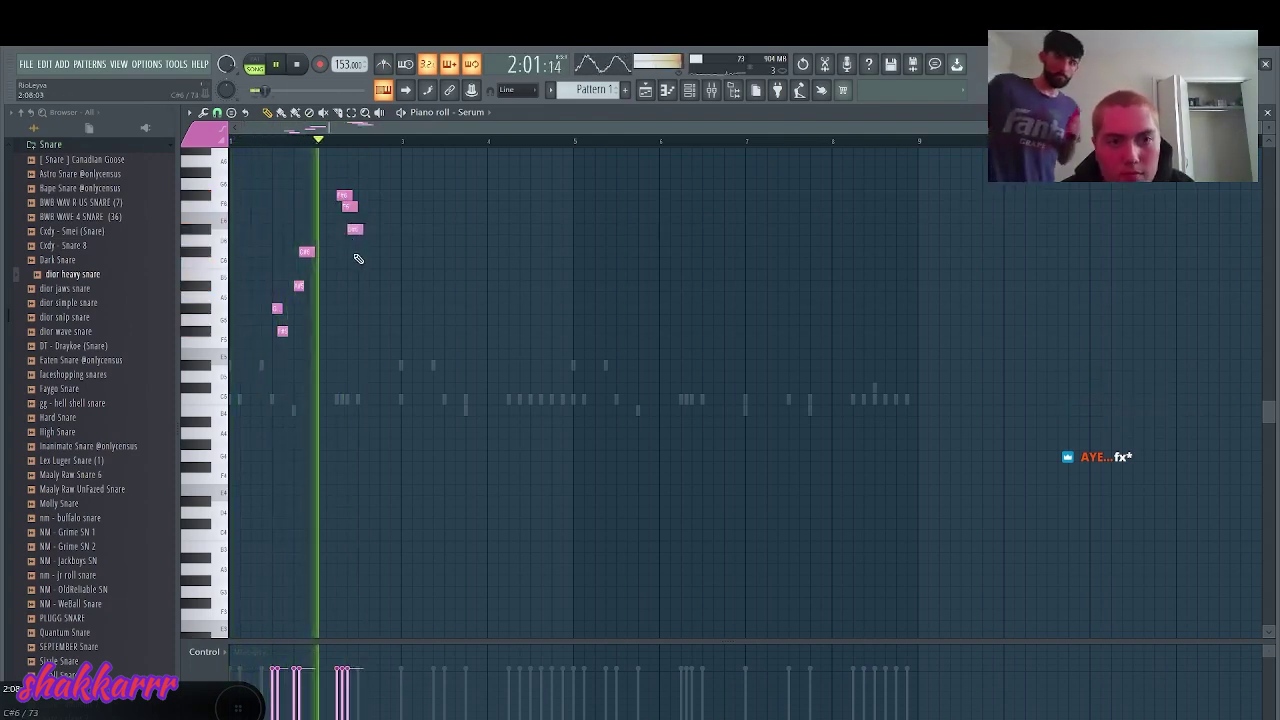
{"action": "left_click_drag", "start_coordinate": [355, 230], "coordinate": [366, 230]}
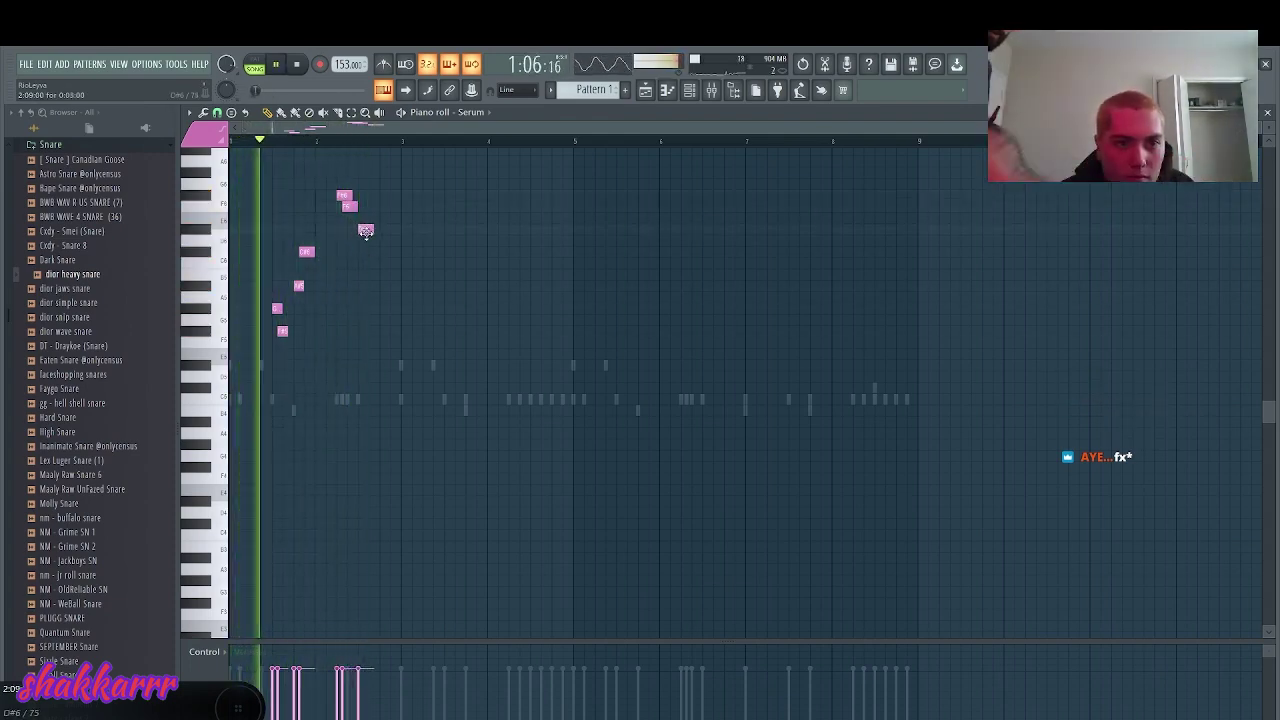
{"action": "key", "text": "space"}
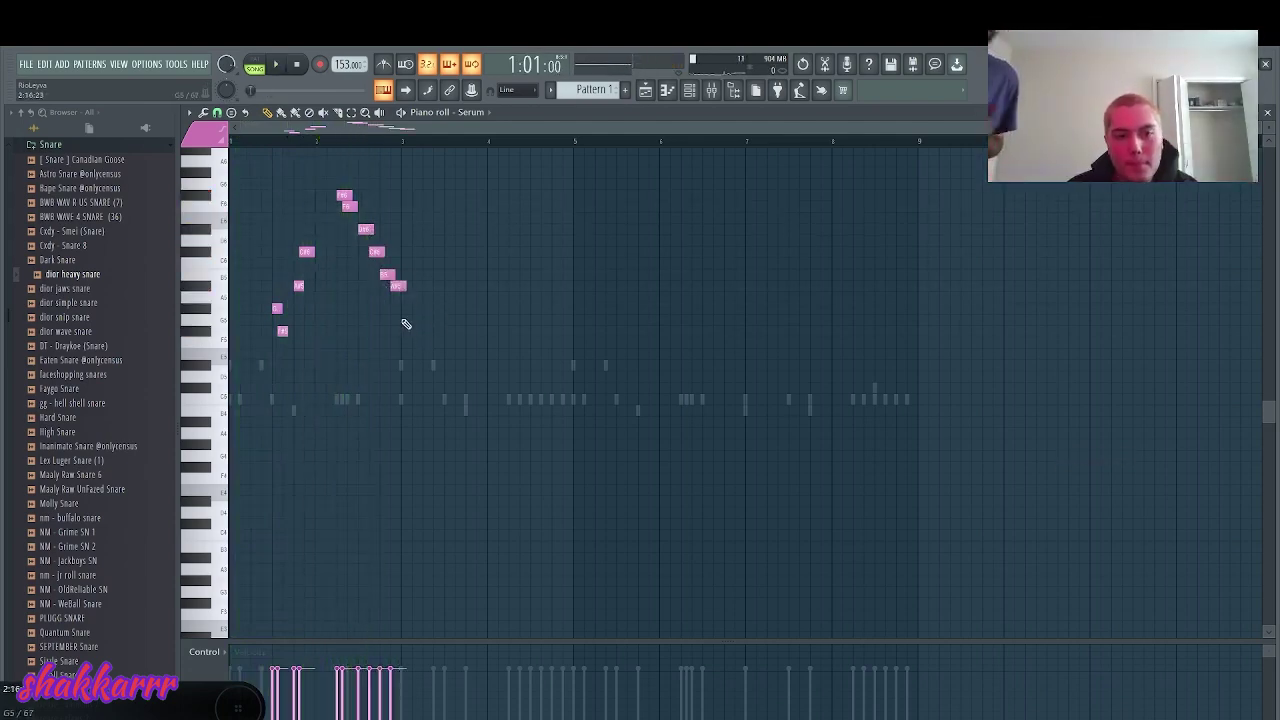
- Move the six-note descending run from bar 2 to the start of bar 3 and check it with playback
{"action": "left_click_drag", "start_coordinate": [406, 318], "coordinate": [407, 198]}
{"action": "key", "text": "space"}
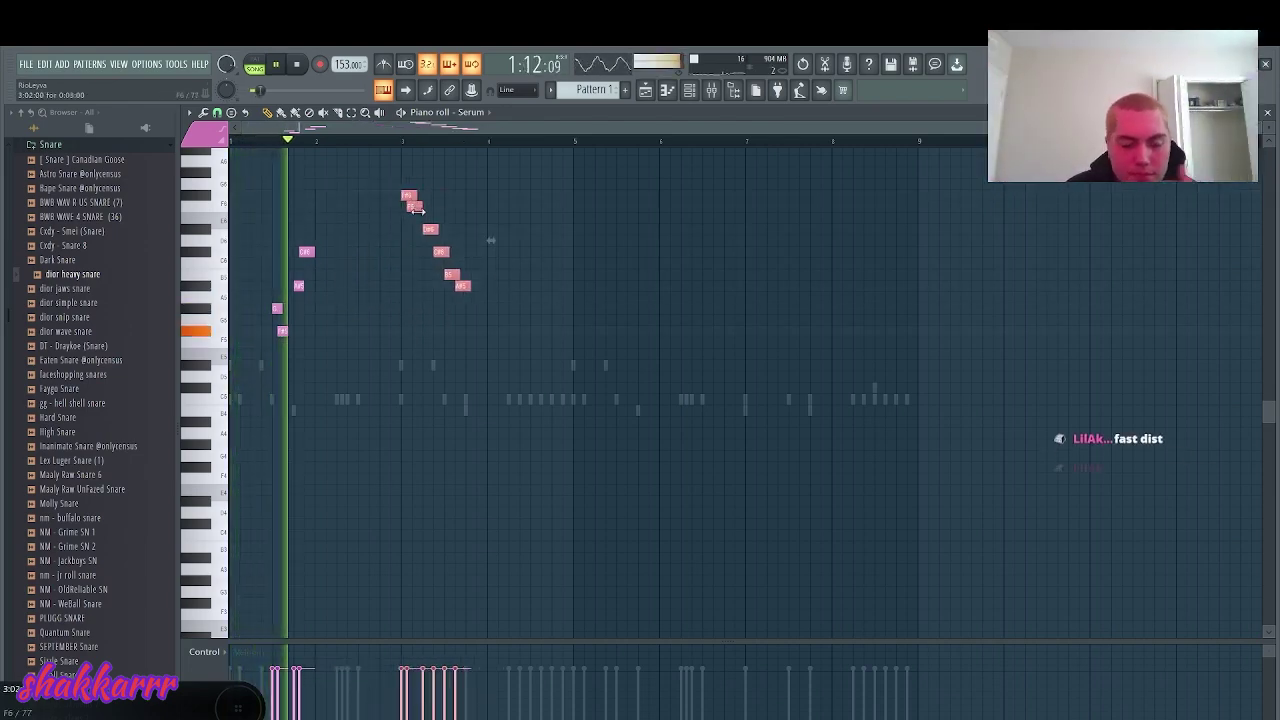
{"action": "key", "text": "space"}
- Extend the descending run with three-step G#5 and F#5 notes at the end of bar 3
{"action": "left_click", "coordinate": [488, 236], "text": "ctrl"}
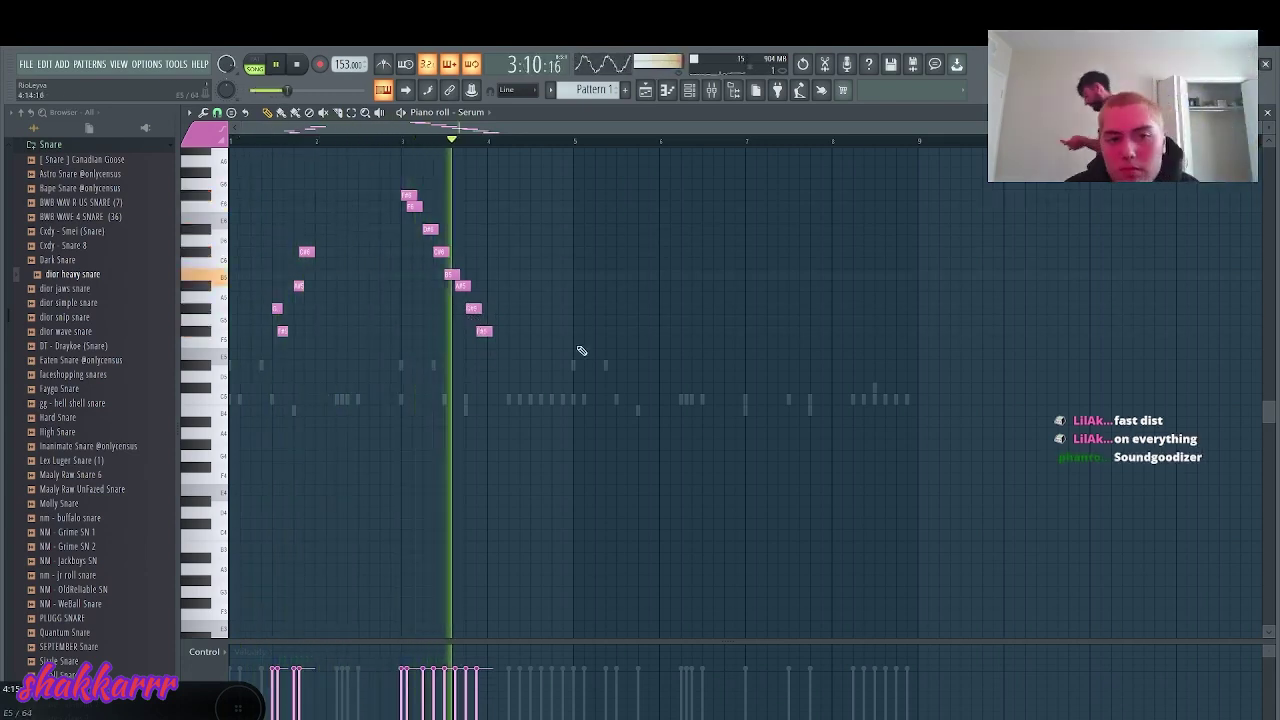
{"action": "key", "text": "space"}
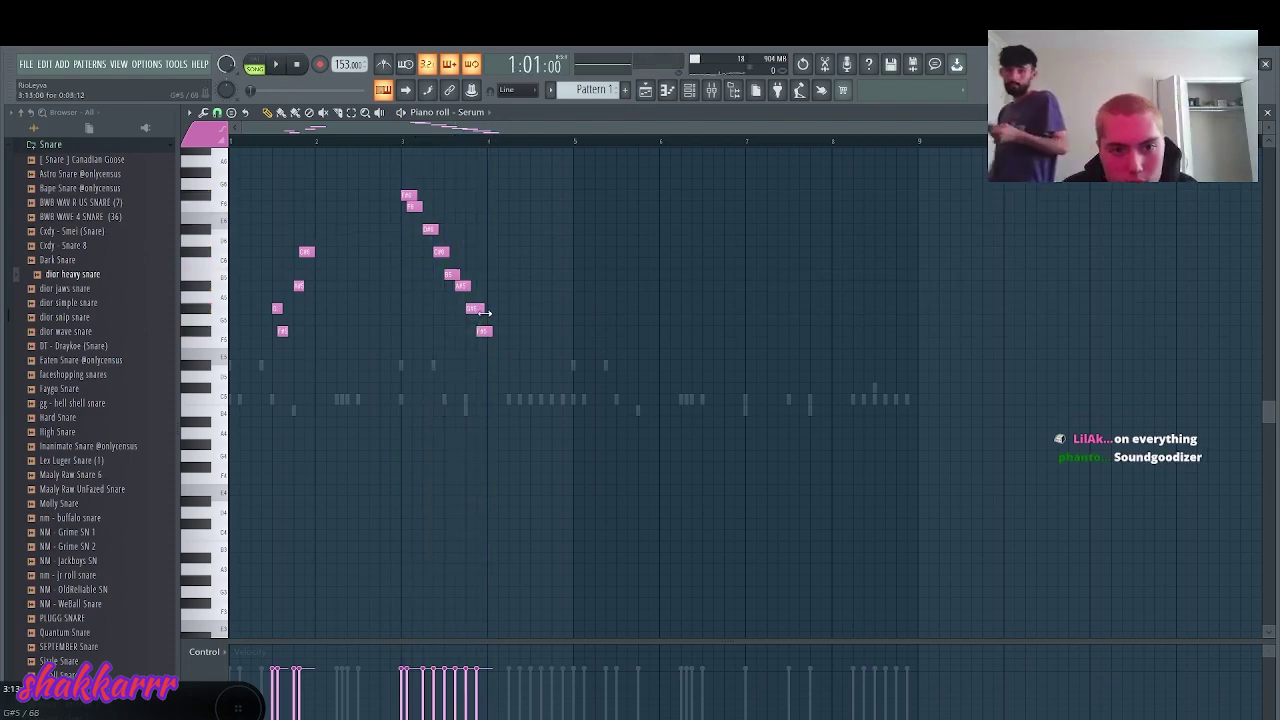
{"action": "left_click", "coordinate": [489, 340]}
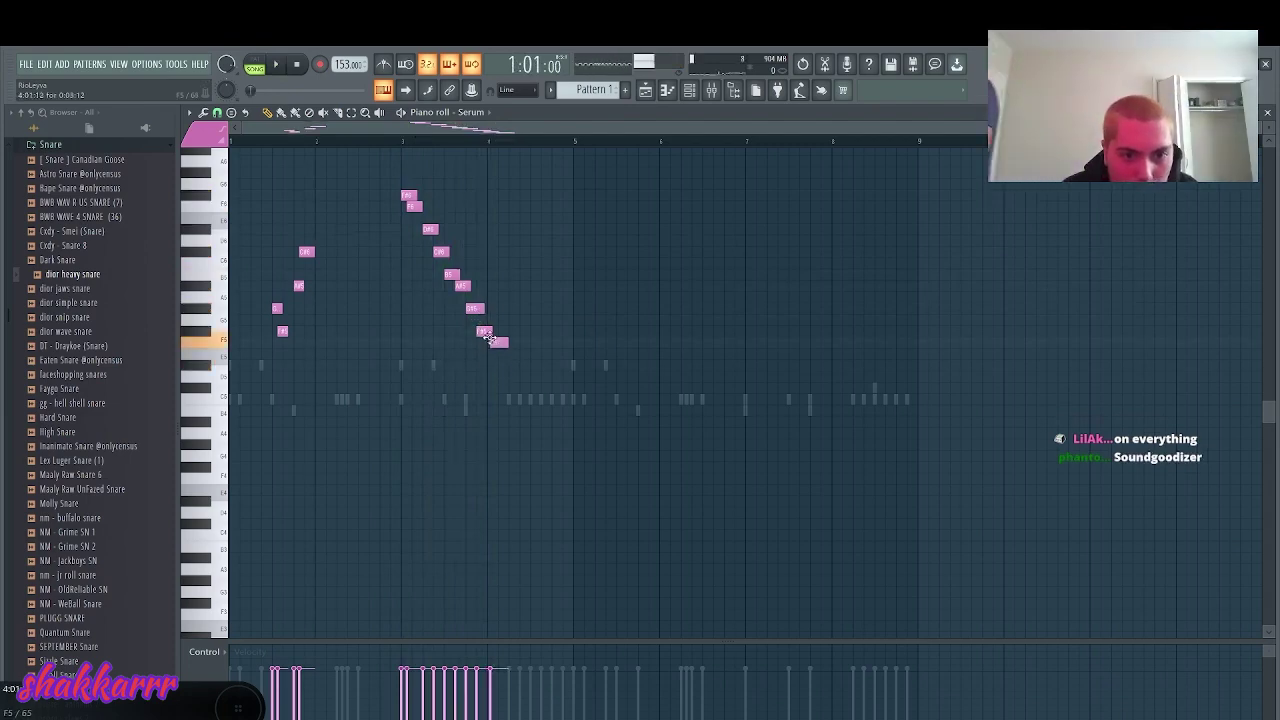
{"action": "right_click", "coordinate": [492, 341]}
- Remove the F5 note at the start of bar 4, duplicate the four-bar melody into bars 5 to 8 and play it back
{"action": "key", "text": "space"}
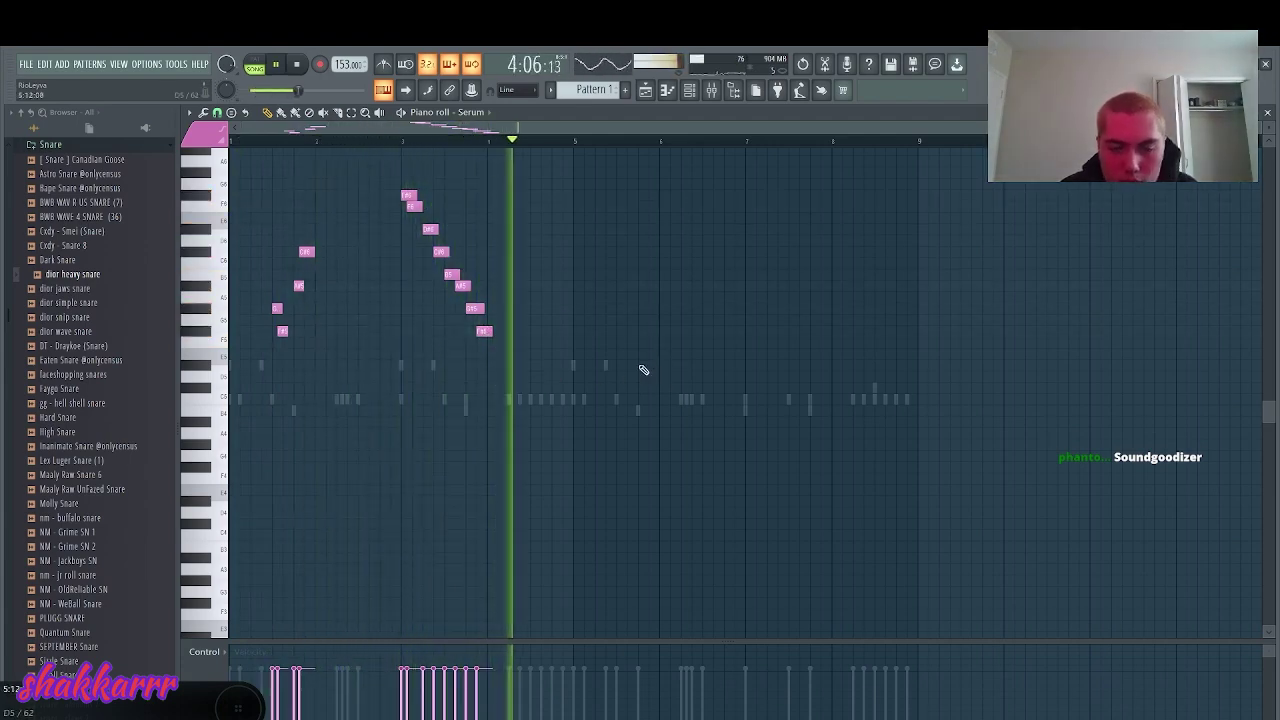
{"action": "key", "text": "ctrl+a"}
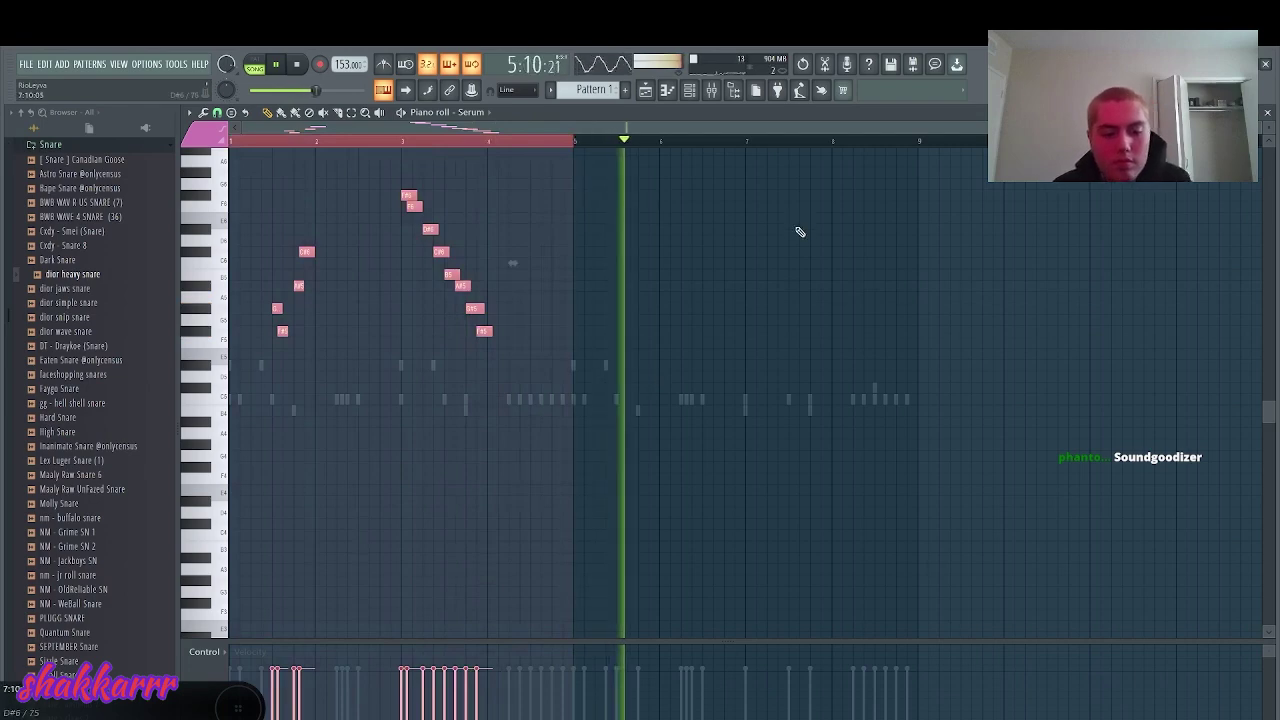
{"action": "key", "text": "ctrl+b"}
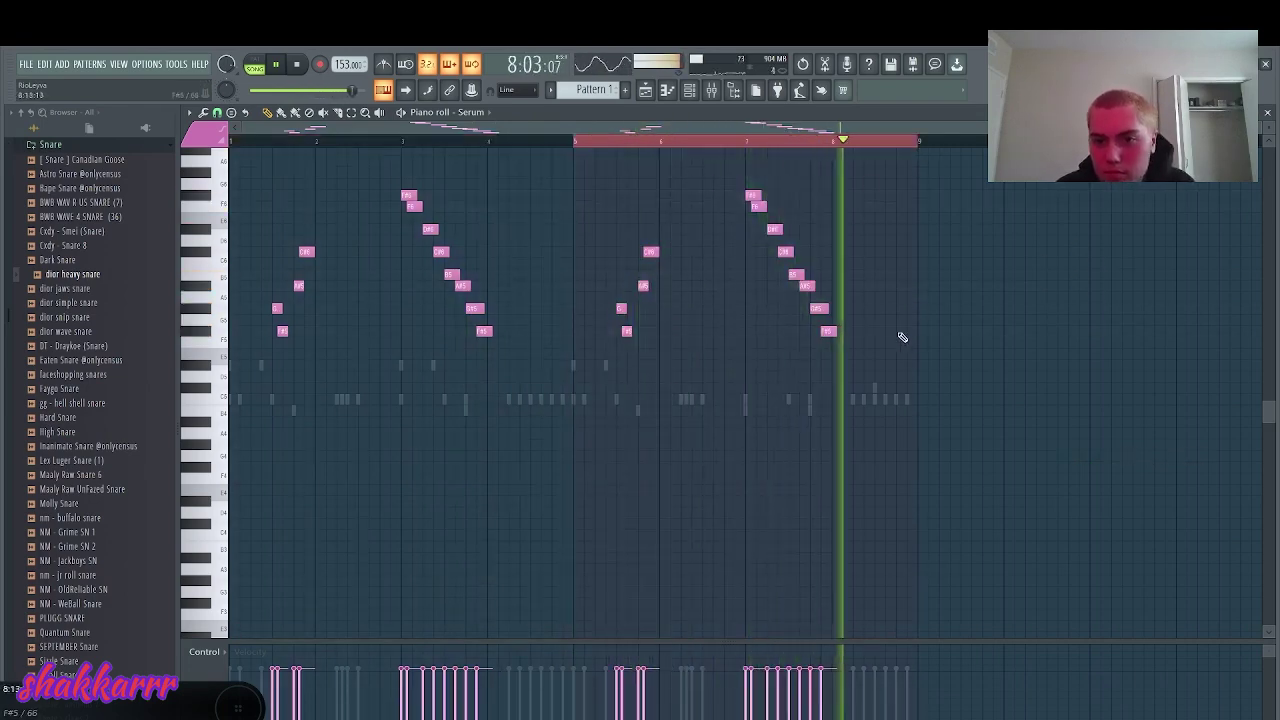
{"action": "key", "text": "space"}
{"action": "left_click", "coordinate": [968, 143], "text": "ctrl"}
{"action": "left_click_drag", "start_coordinate": [356, 91], "coordinate": [6, 174]}
{"action": "key", "text": "space"}
- Close the piano roll and add a second Serum instrument to the channel rack
{"action": "left_click", "coordinate": [1268, 113]}
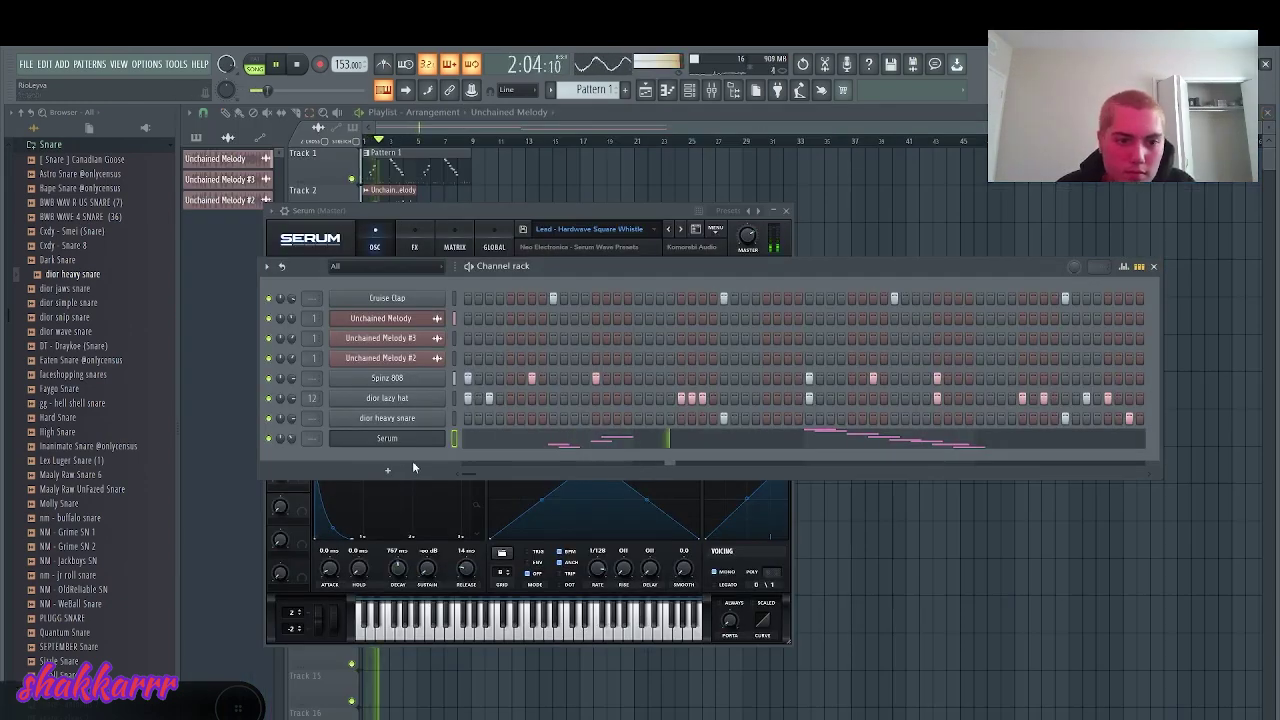
{"action": "left_click", "coordinate": [388, 469]}
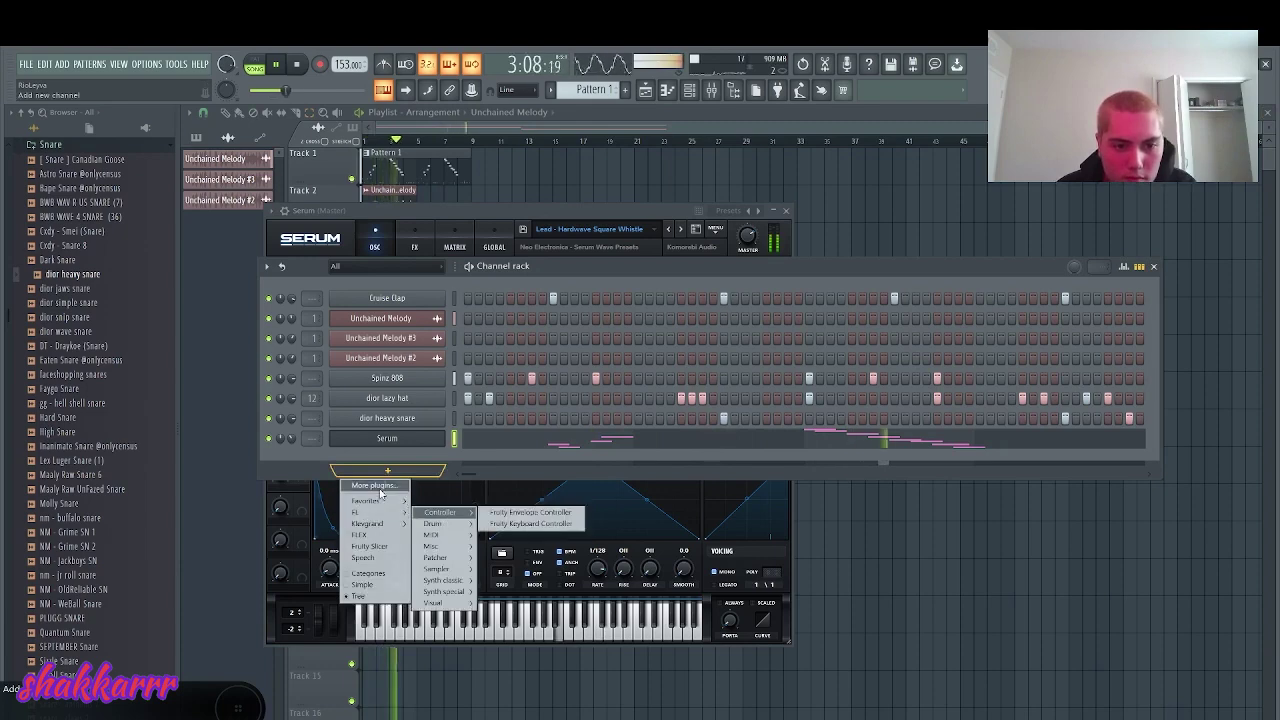
{"action": "mouse_move", "coordinate": [394, 503]}
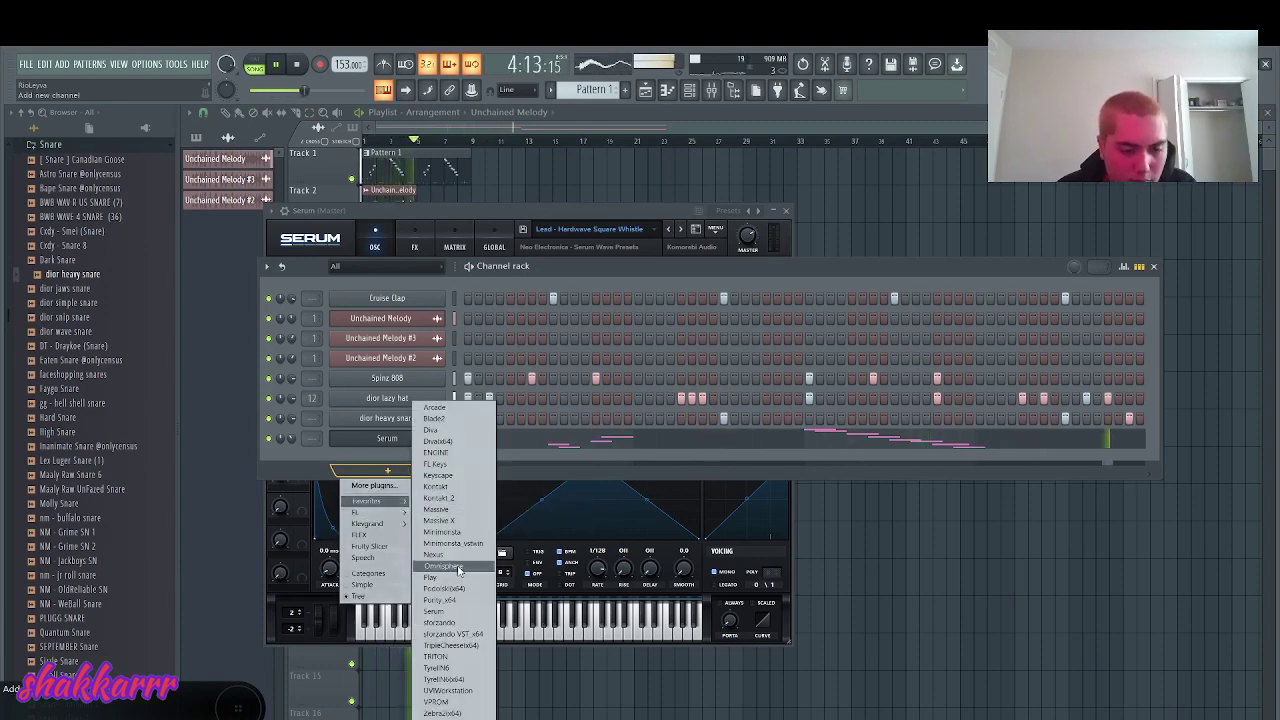
{"action": "left_click", "coordinate": [447, 611]}
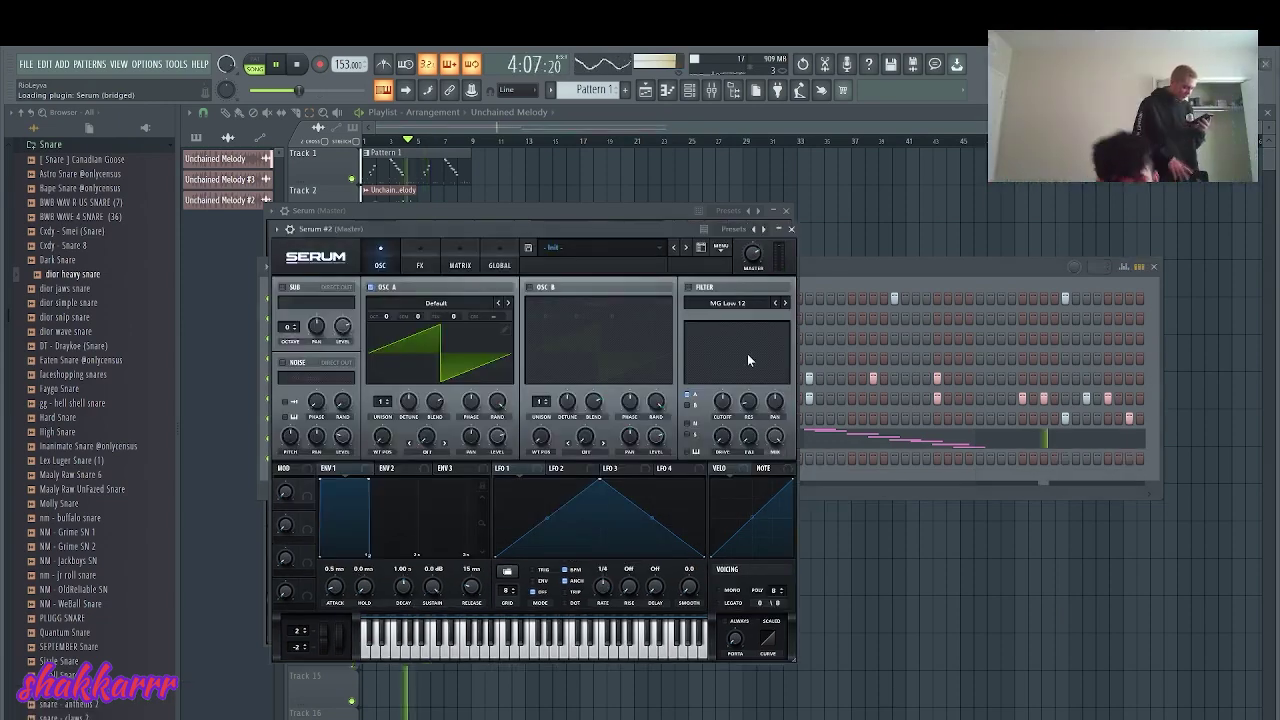
{"action": "key", "text": "space"}
{"action": "left_click", "coordinate": [860, 303]}
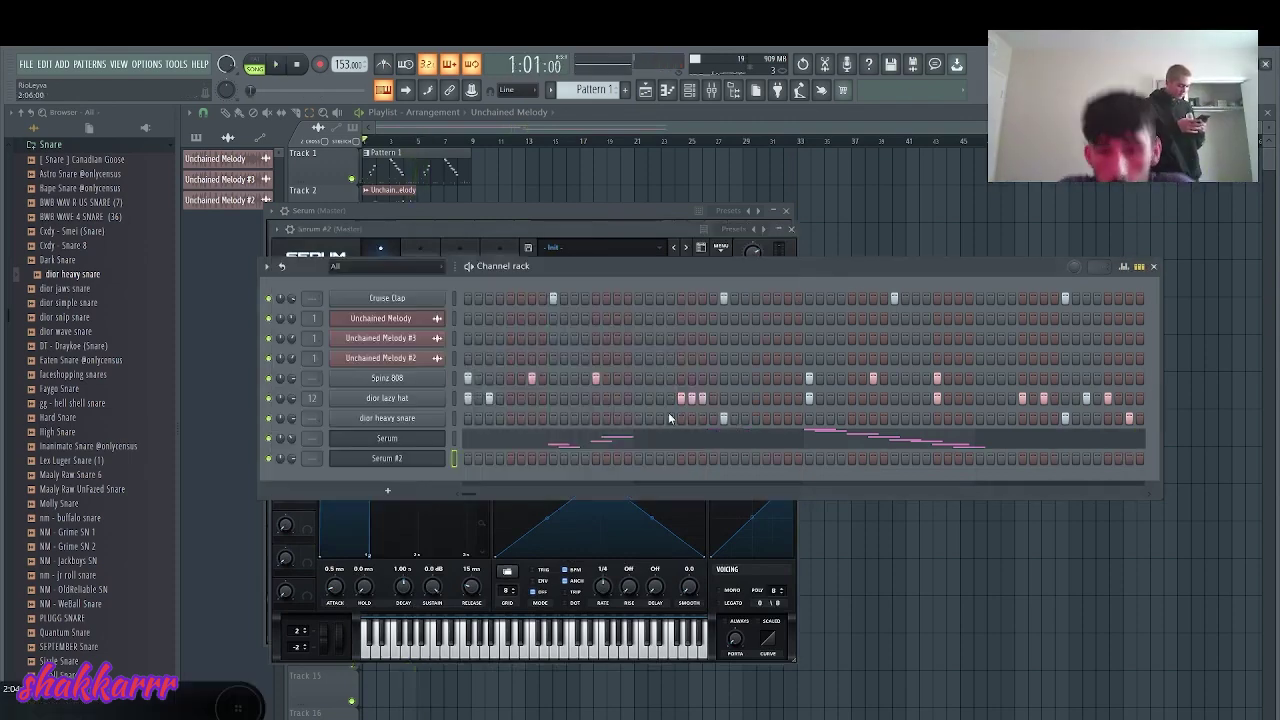
- In the first Serum's piano roll, replace bar 3's descending run with a copy of the four-note phrase from bar 1
{"action": "left_click", "coordinate": [617, 443]}
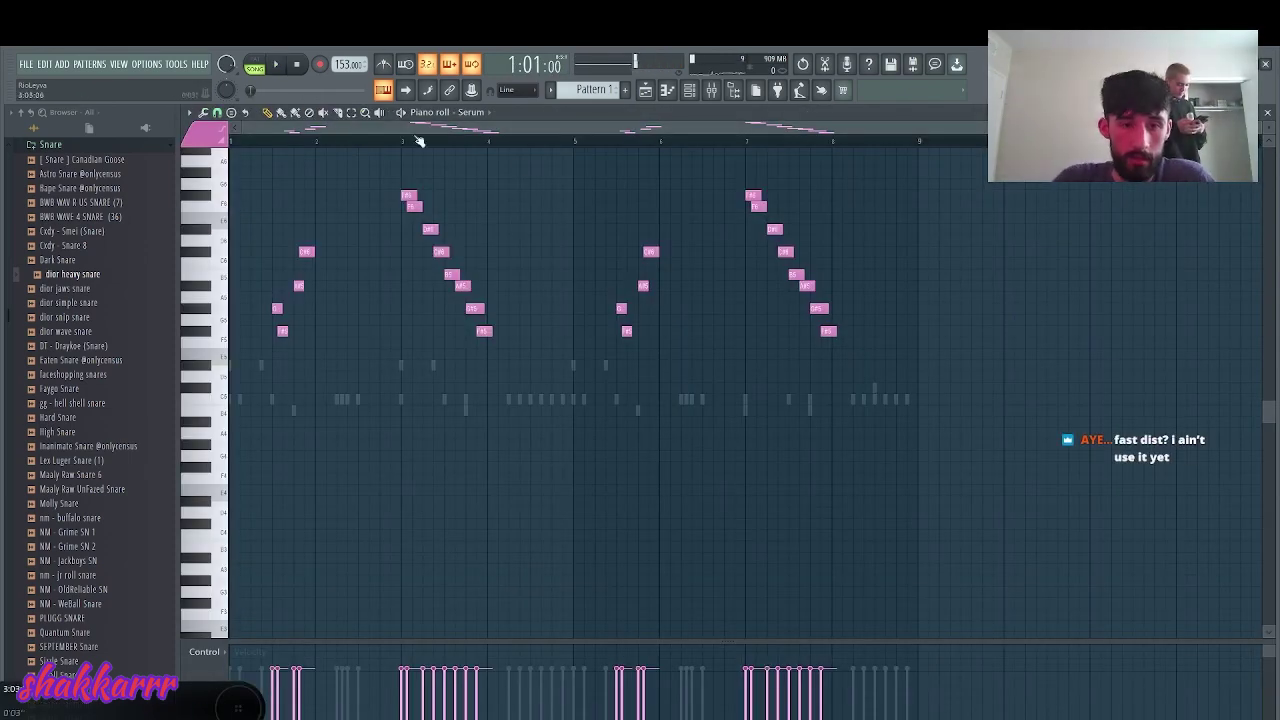
{"action": "key", "text": "space"}
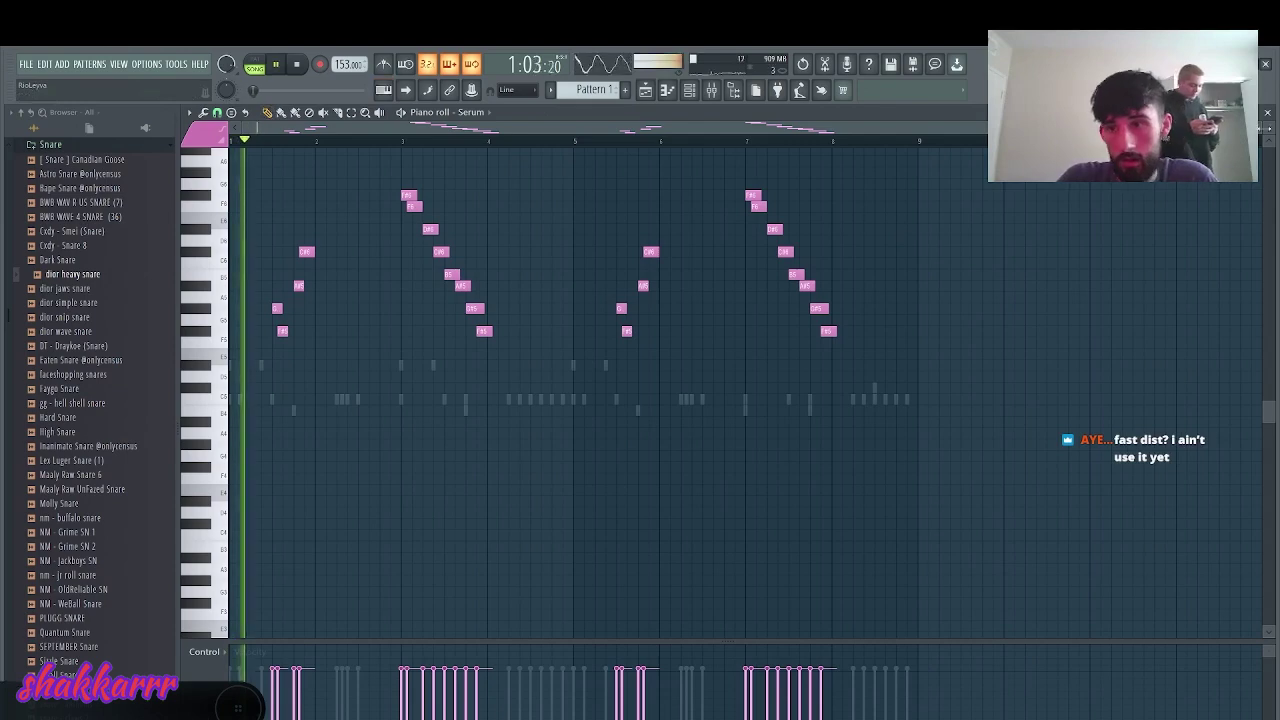
{"action": "scroll", "coordinate": [730, 181], "scroll_direction": "up", "scroll_amount": 4}
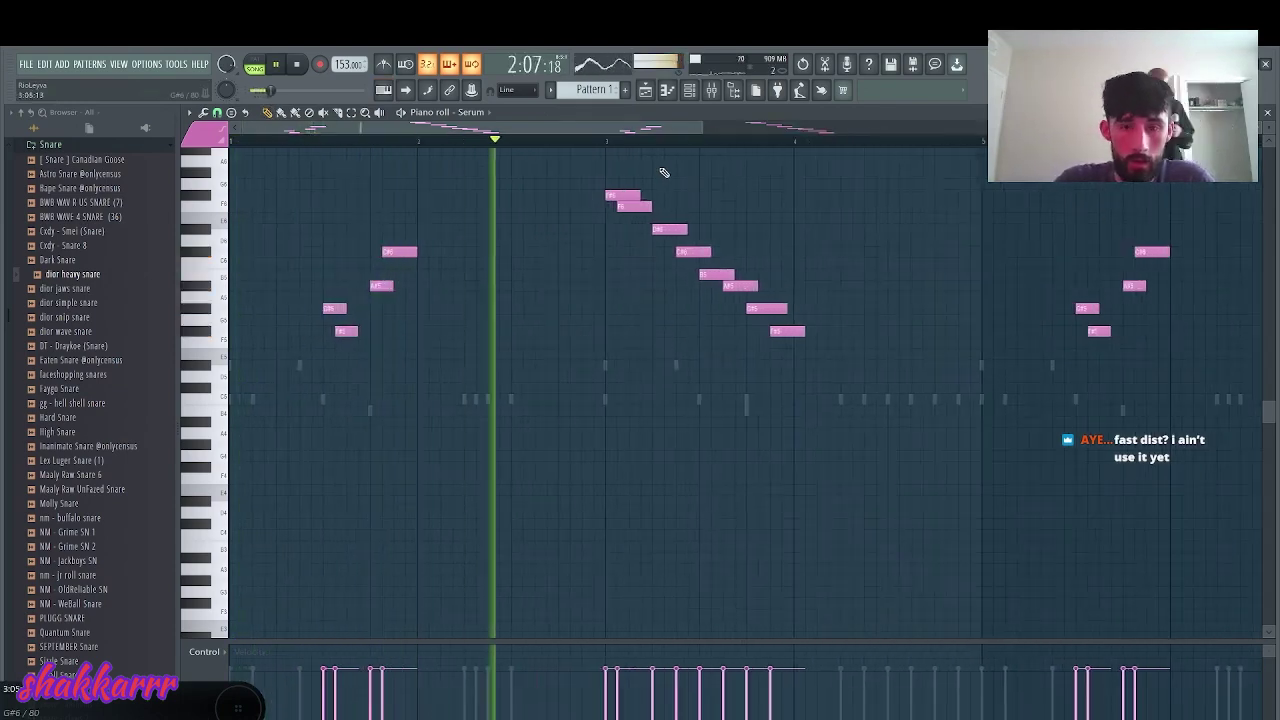
{"action": "key", "text": "space"}
{"action": "left_click_drag", "start_coordinate": [822, 372], "coordinate": [290, 143]}
{"action": "key", "text": "Delete"}
{"action": "key", "text": "space"}
{"action": "key", "text": "ctrl+b"}
{"action": "left_click", "coordinate": [807, 145], "text": "ctrl"}
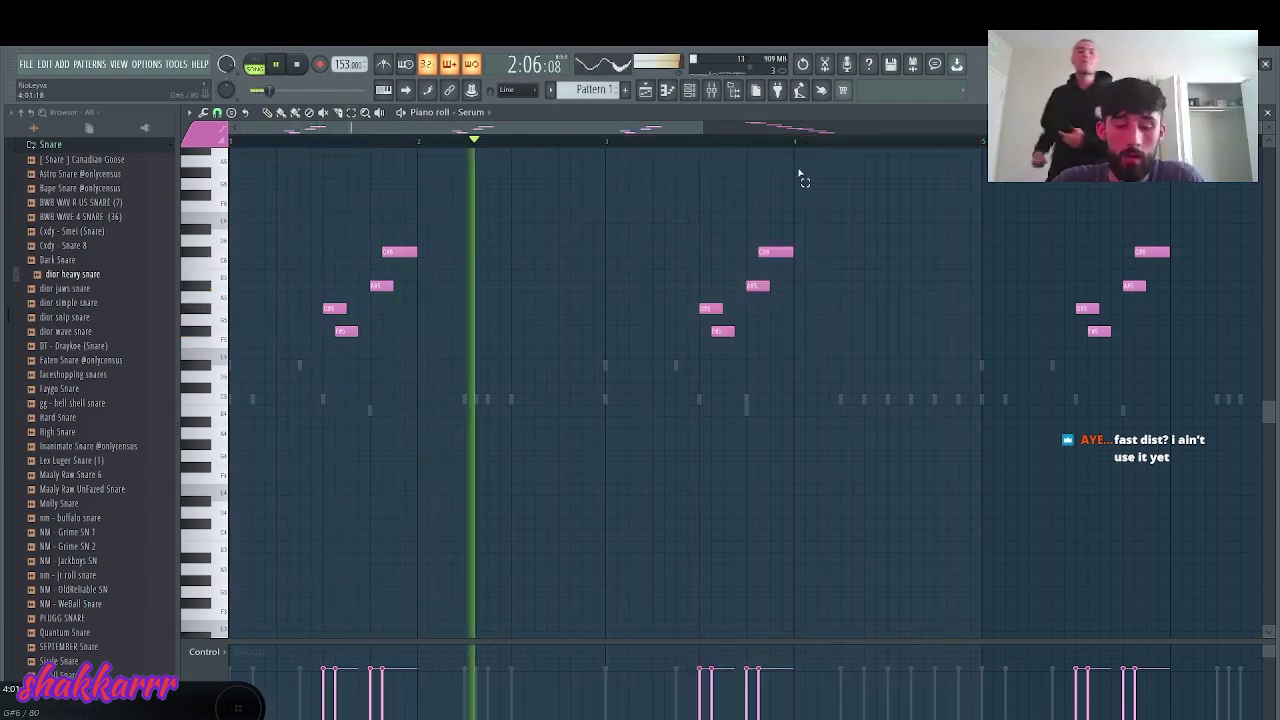
{"action": "left_click_drag", "start_coordinate": [781, 300], "coordinate": [760, 252]}
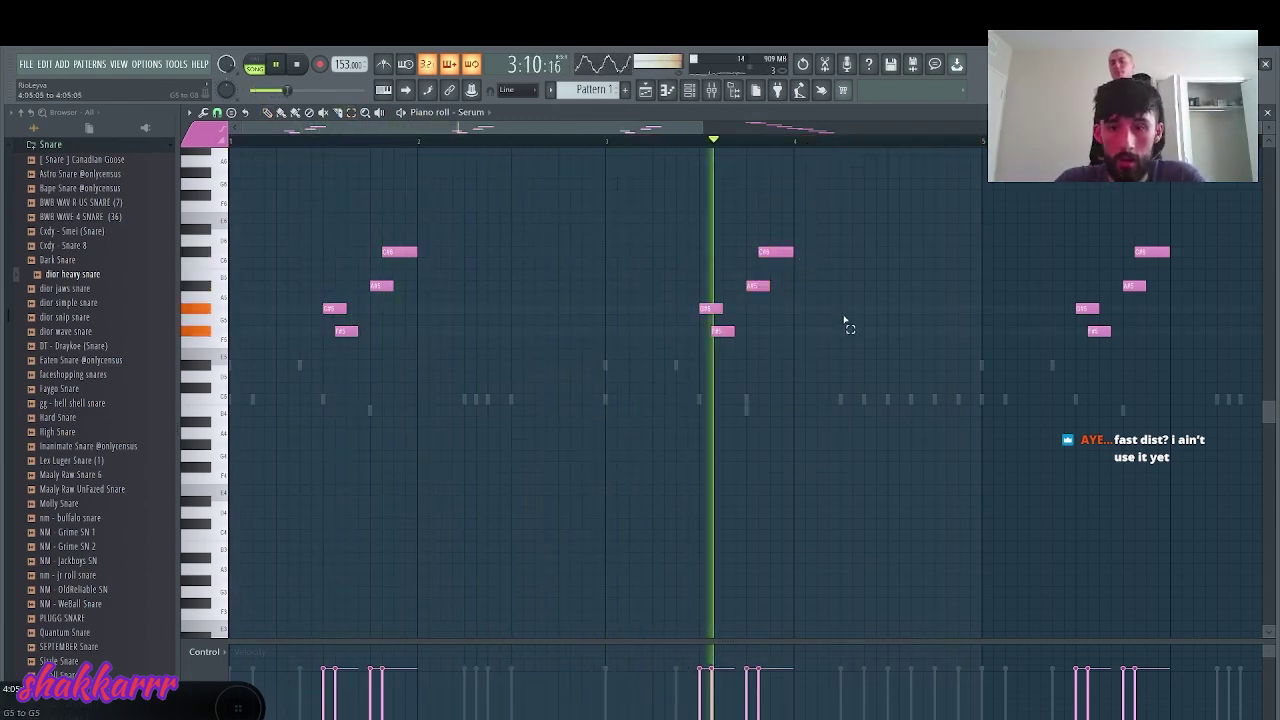
{"action": "left_click", "coordinate": [892, 288]}
{"action": "key", "text": "space"}
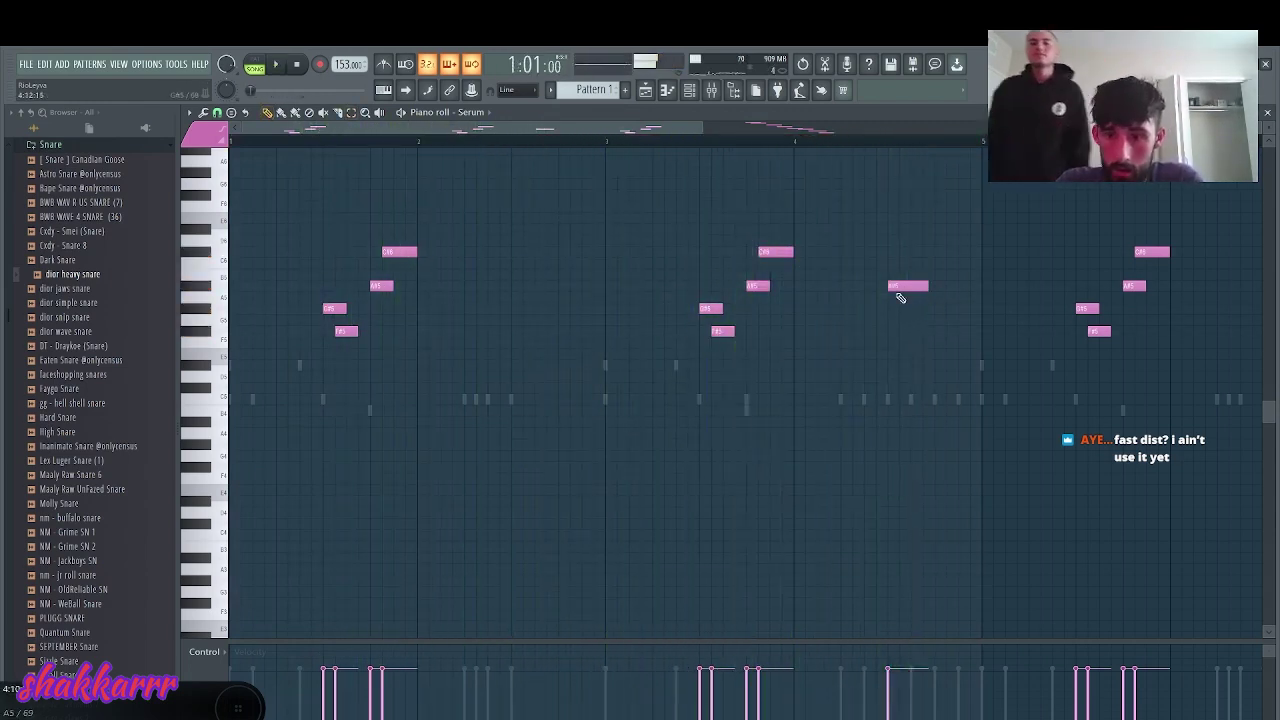
{"action": "right_click", "coordinate": [915, 288]}
- Add two-step F#5, F5, F#5 and G#5 notes from step 9 of bar 4, ending on a four-step F#5 at bar 5
{"action": "key", "text": "space"}
{"action": "left_click", "coordinate": [903, 332]}
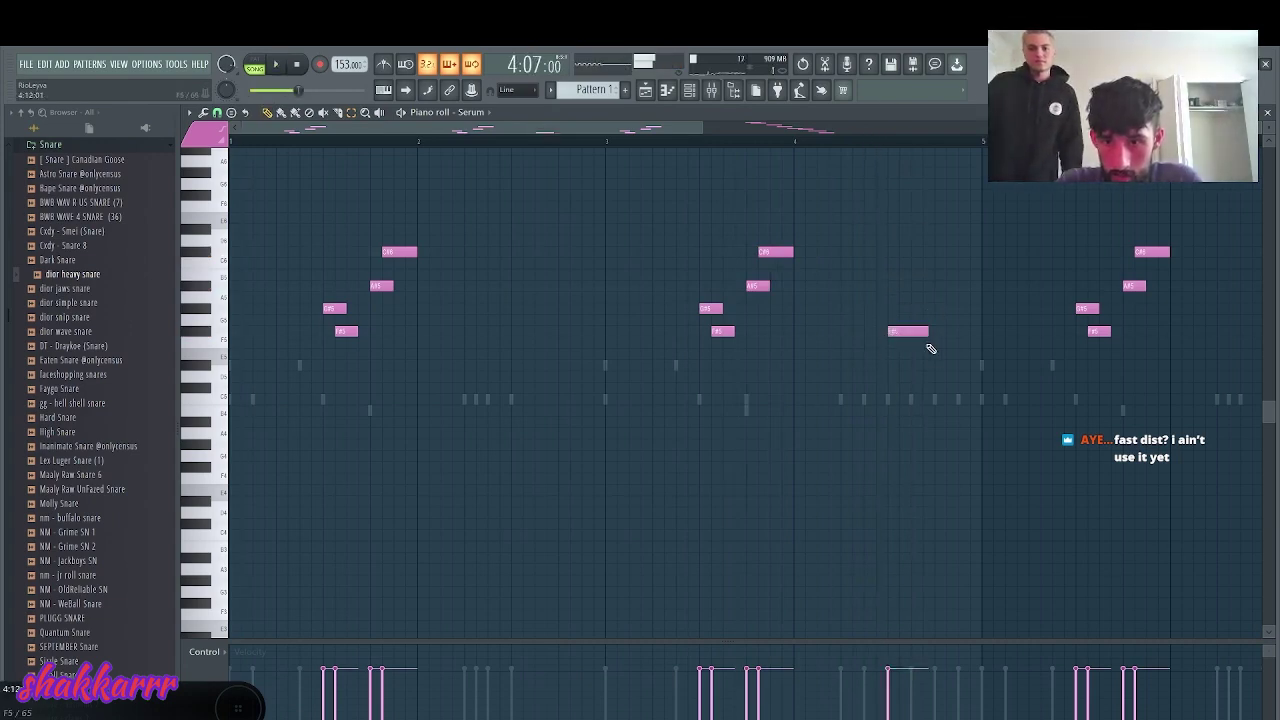
{"action": "key", "text": "space"}
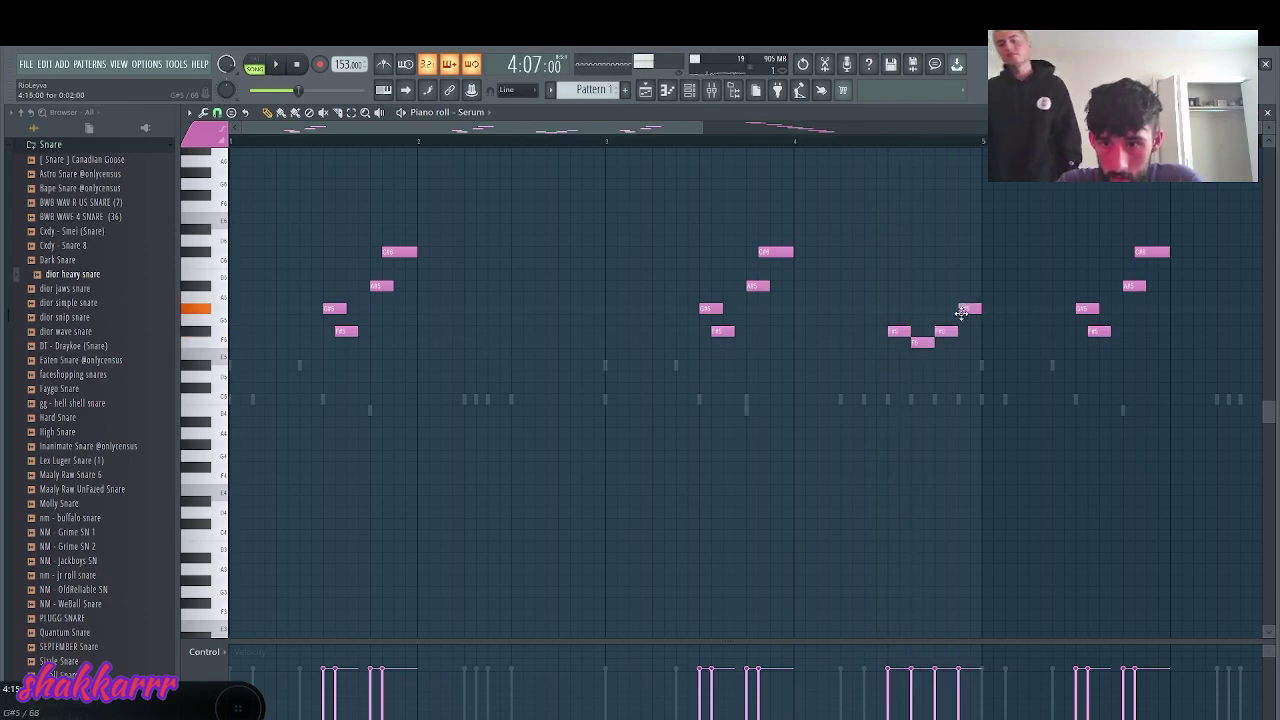
{"action": "key", "text": "space"}
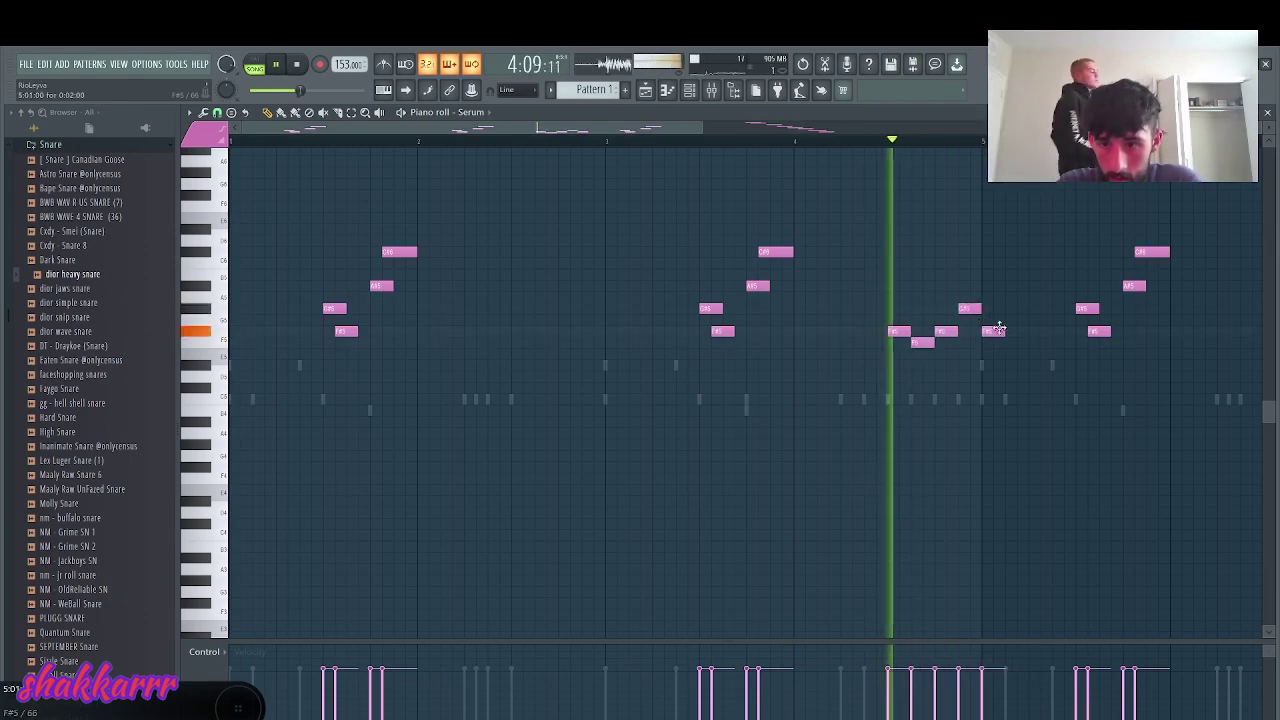
{"action": "left_click_drag", "start_coordinate": [1009, 331], "coordinate": [1030, 336]}
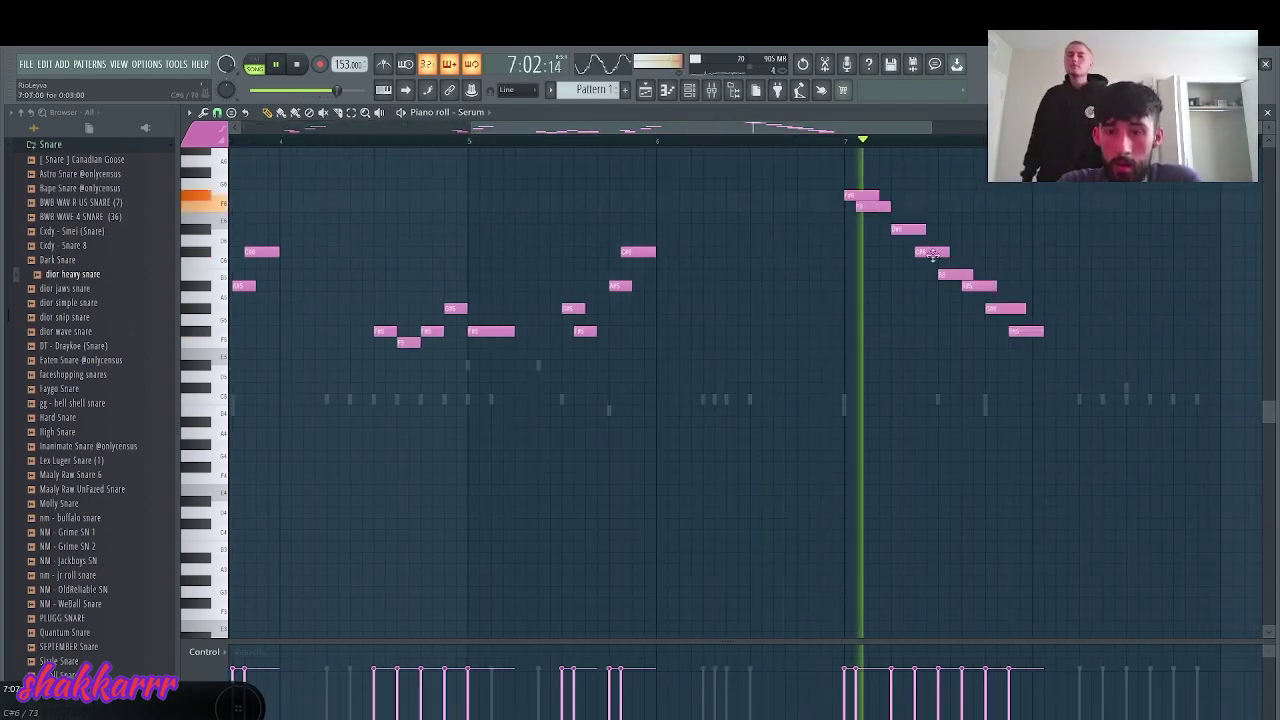
- Delete the B5, A#5, G#5 and F#5 notes ending bar 7's descending run and place a four-step A#5 at step 9
{"action": "key", "text": "space"}
{"action": "key", "text": "space"}
{"action": "left_click", "coordinate": [835, 141]}
{"action": "key", "text": "space"}
{"action": "key", "text": "space"}
{"action": "right_click", "coordinate": [956, 275]}
{"action": "right_click", "coordinate": [977, 286]}
{"action": "key", "text": "space"}
{"action": "left_click_drag", "start_coordinate": [947, 320], "coordinate": [947, 309]}
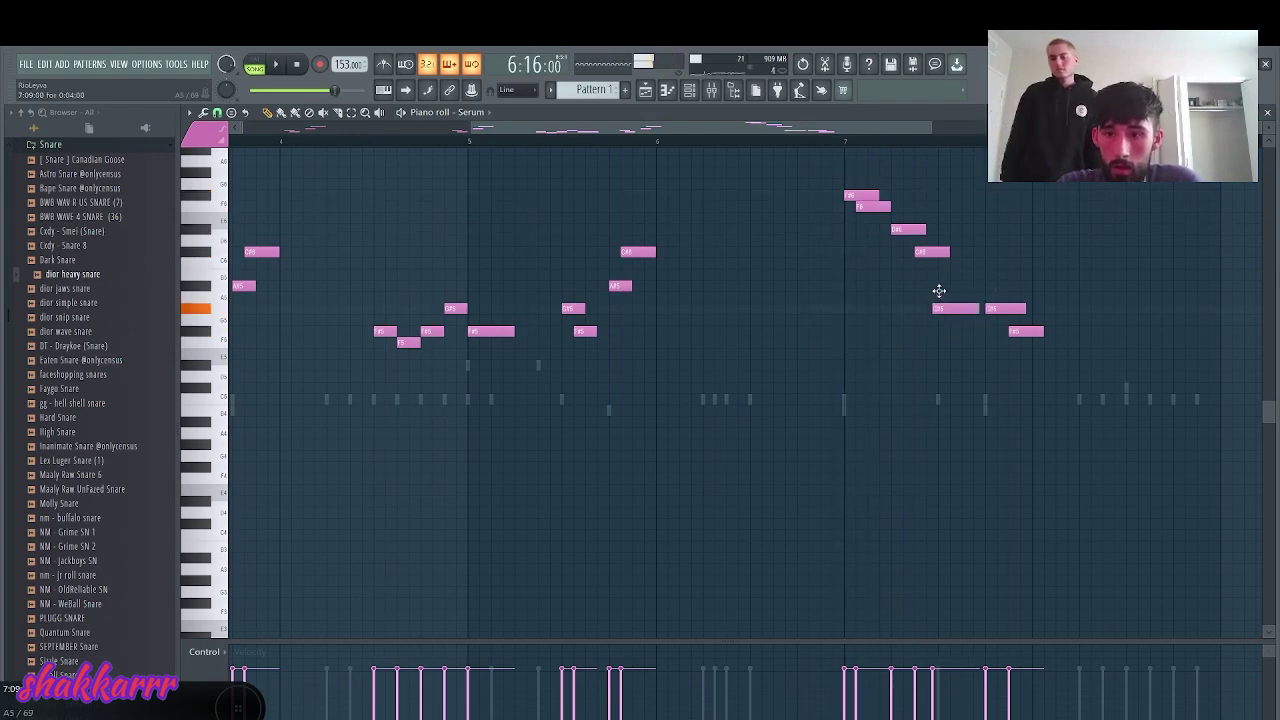
{"action": "key", "text": "space"}
{"action": "right_click", "coordinate": [1005, 308]}
{"action": "right_click", "coordinate": [1025, 331]}
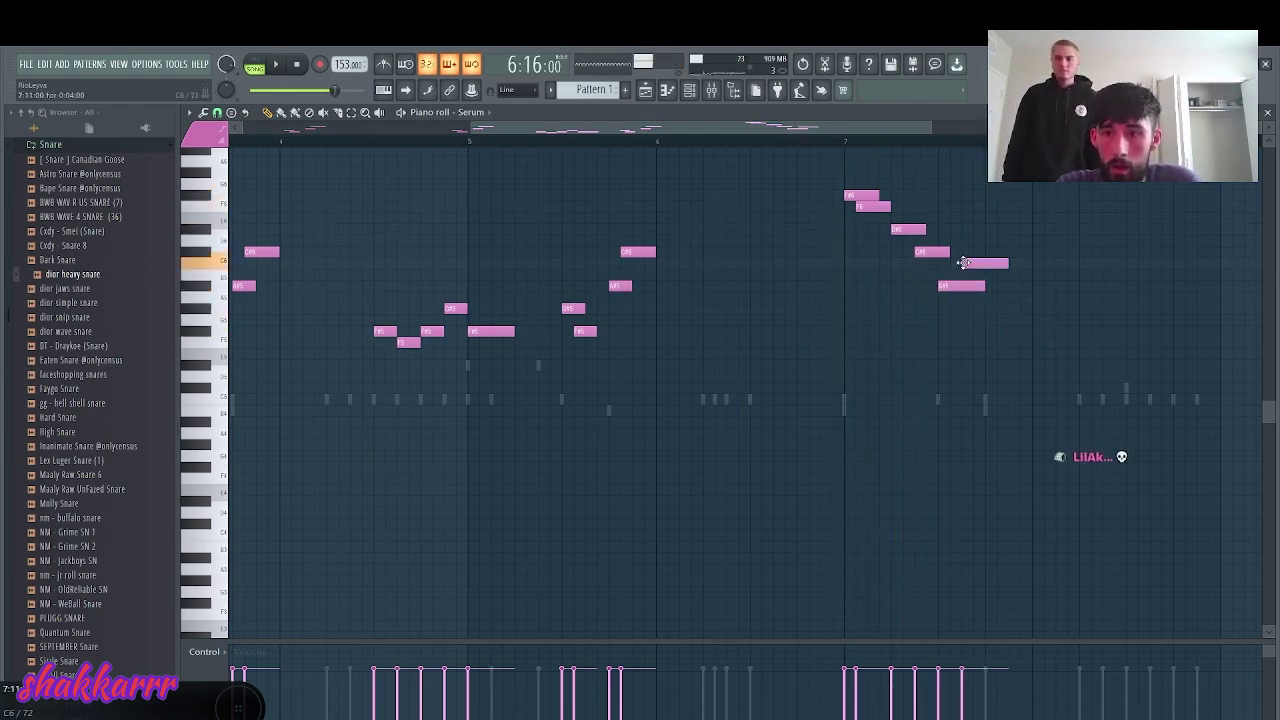
- Add four-step C#6 and A#5 notes at steps 11 and 13 of bar 7, plus G#5 and F#5 at steps 9 and 13 of bar 8
{"action": "key", "text": "space"}
{"action": "left_click", "coordinate": [990, 287]}
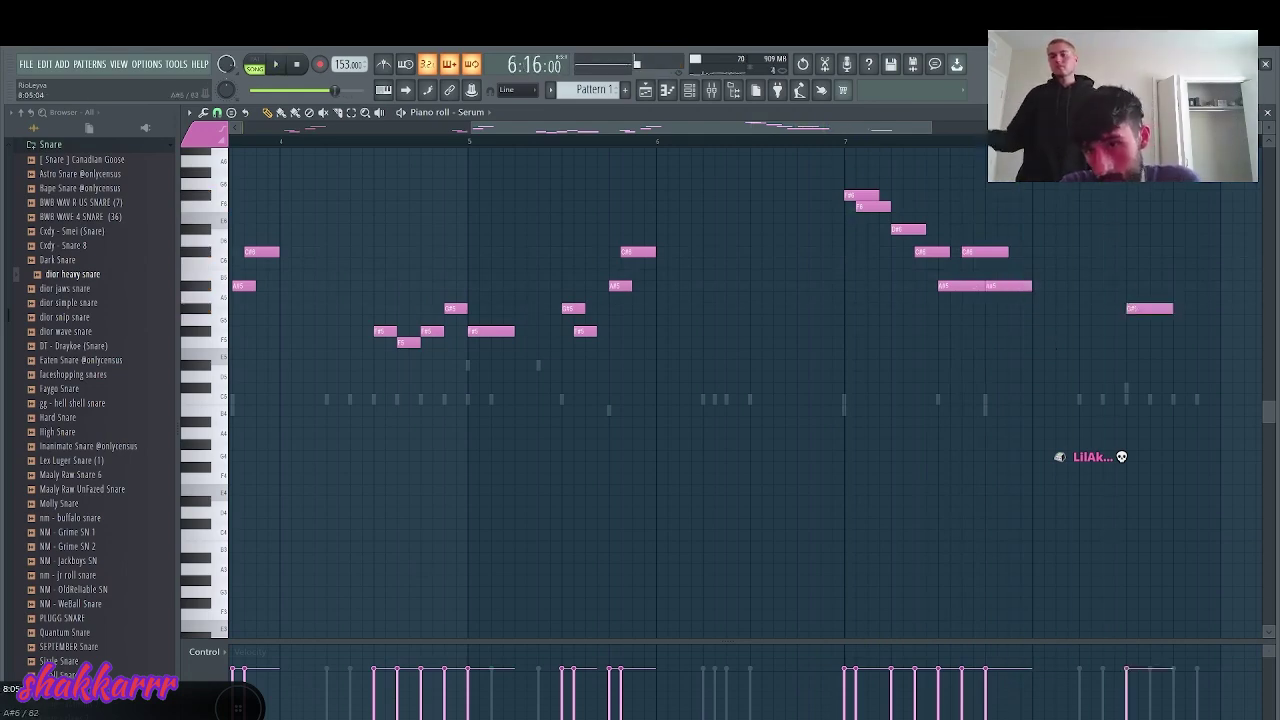
{"action": "left_click", "coordinate": [1178, 331]}
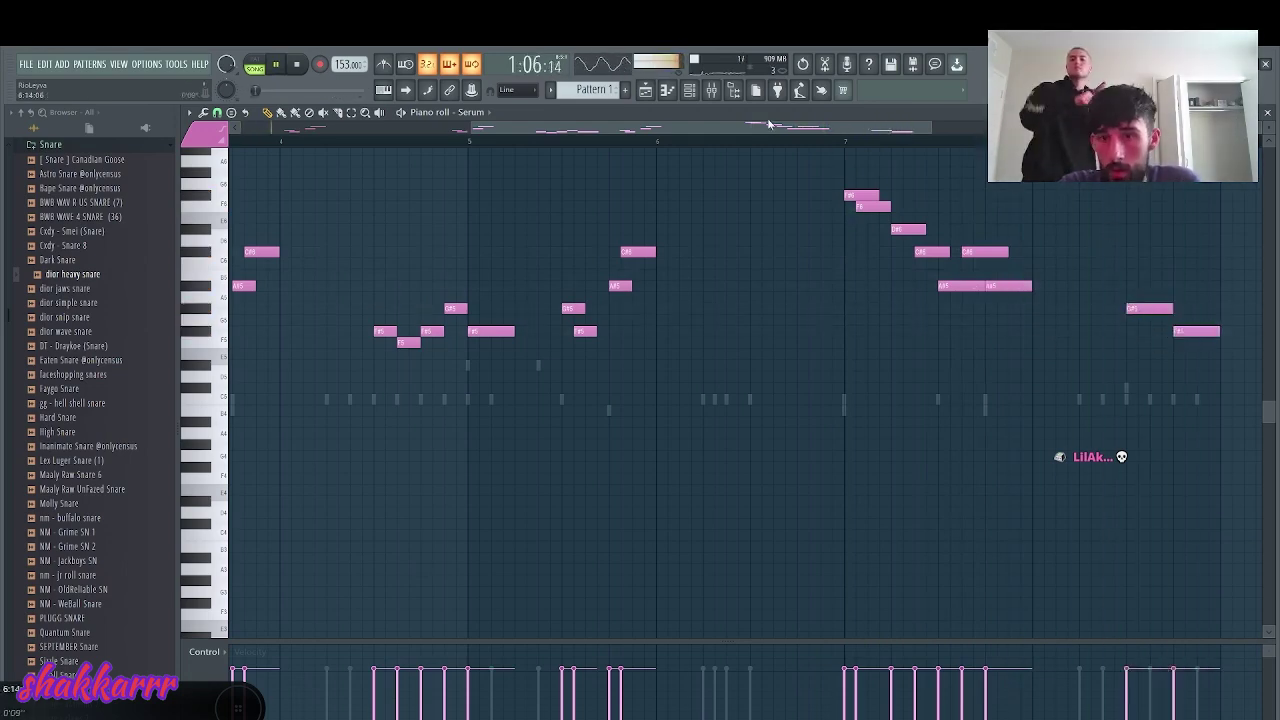
- Route the Serum lead to mixer insert 14 and load Fruity Delay 2 in its second effect slot
{"action": "left_click", "coordinate": [689, 90]}
{"action": "left_click", "coordinate": [711, 90]}
{"action": "left_click", "coordinate": [636, 264]}
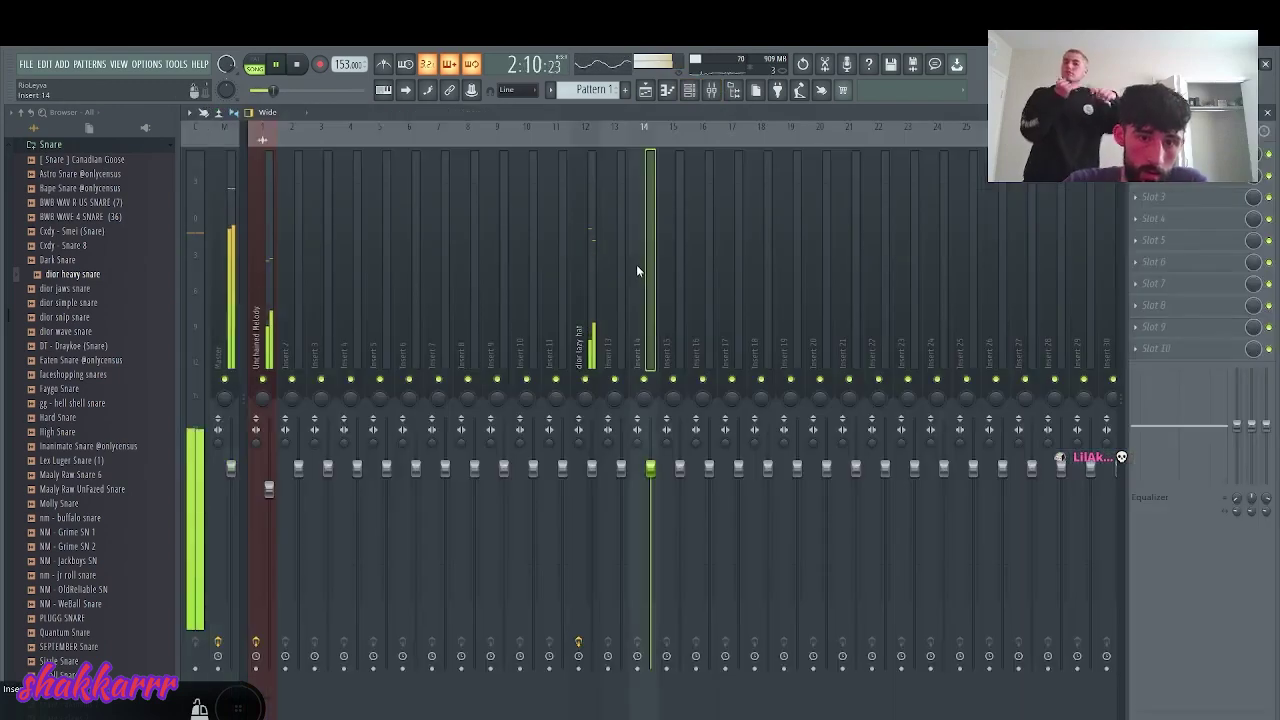
{"action": "left_click", "coordinate": [1135, 176]}
{"action": "mouse_move", "coordinate": [1150, 192]}
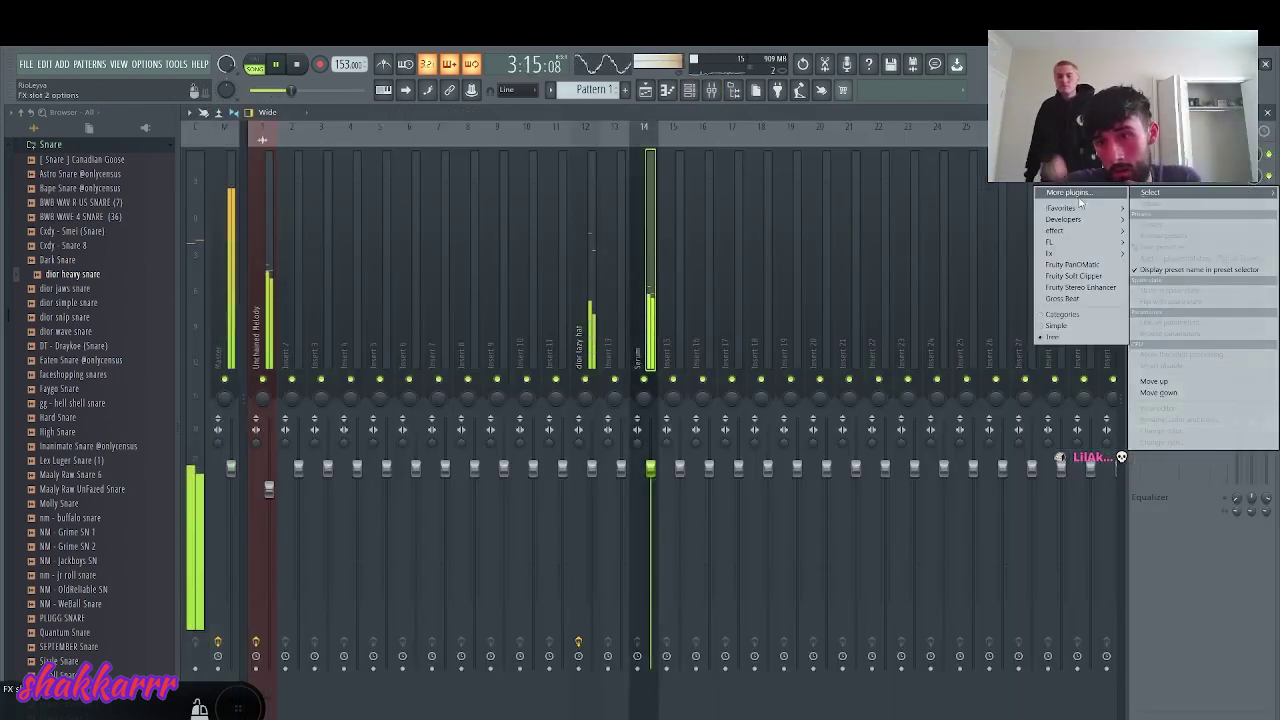
{"action": "mouse_move", "coordinate": [1088, 207]}
{"action": "left_click", "coordinate": [980, 298]}
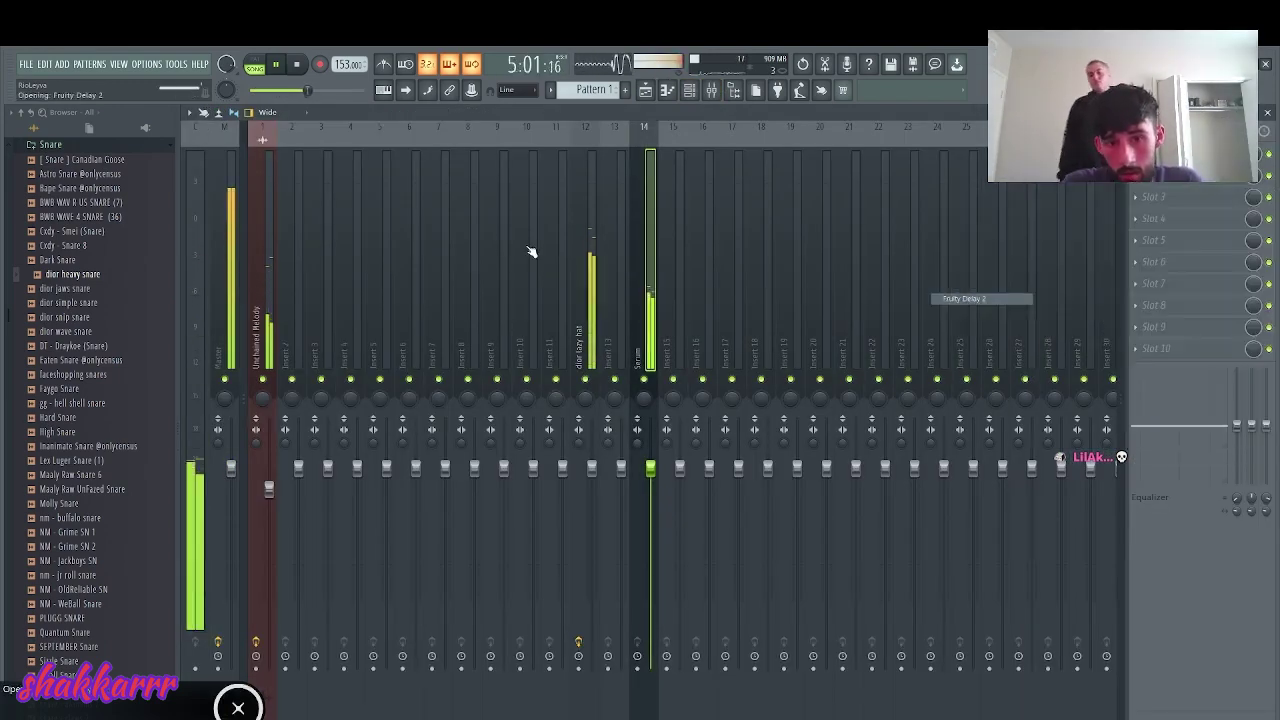
- Load the !delay 1 preset in Fruity Delay 2 and set its input volume to 66%
{"action": "left_click", "coordinate": [311, 263]}
{"action": "mouse_move", "coordinate": [430, 306]}
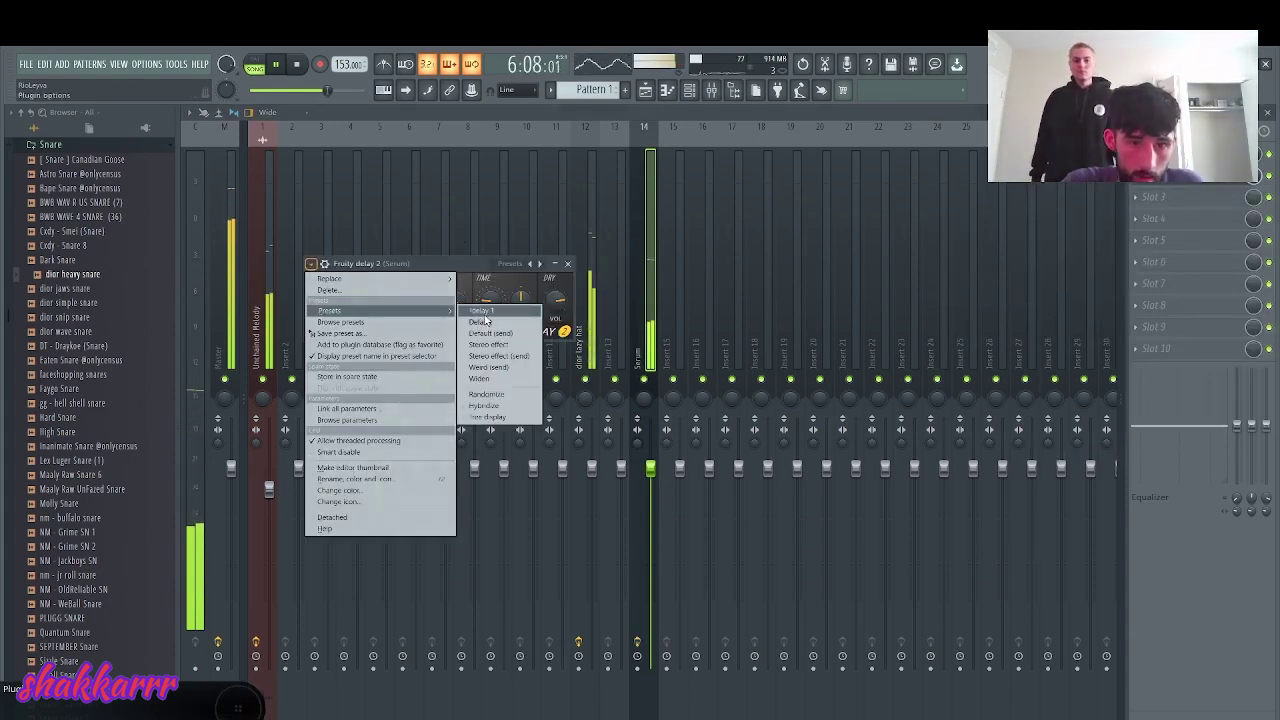
{"action": "left_click", "coordinate": [488, 305]}
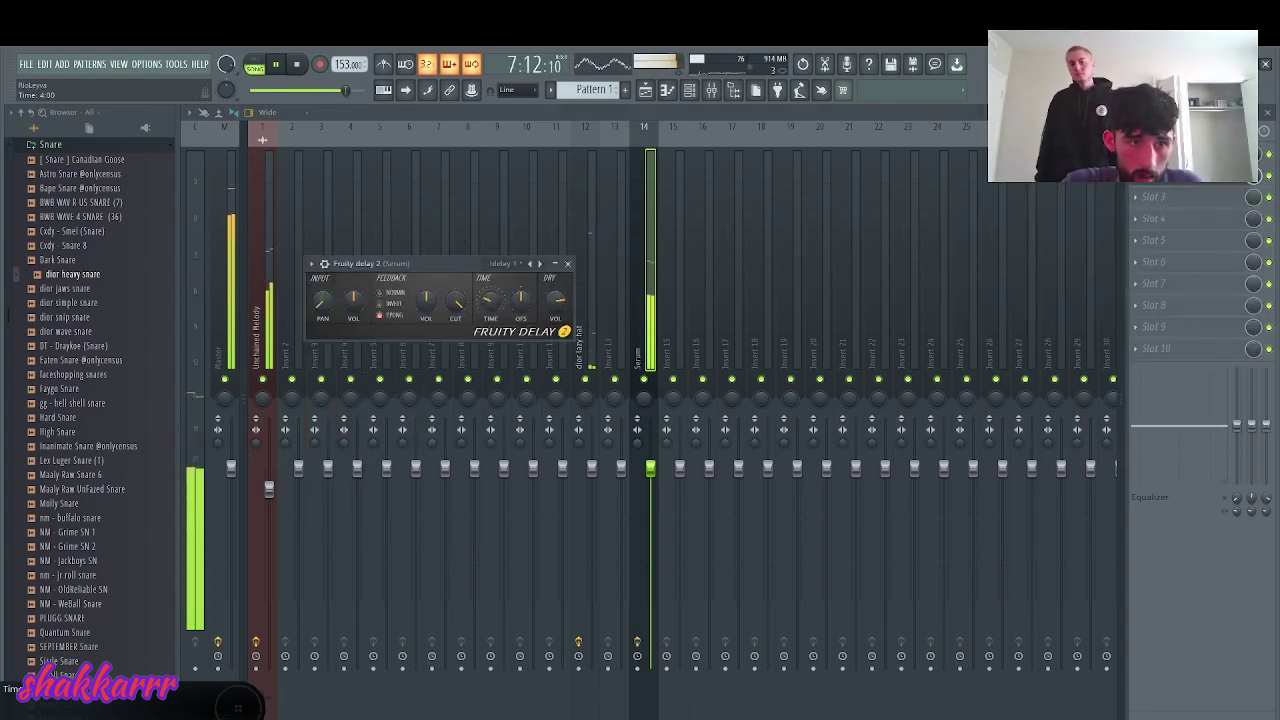
{"action": "left_click_drag", "start_coordinate": [355, 313], "coordinate": [355, 306]}
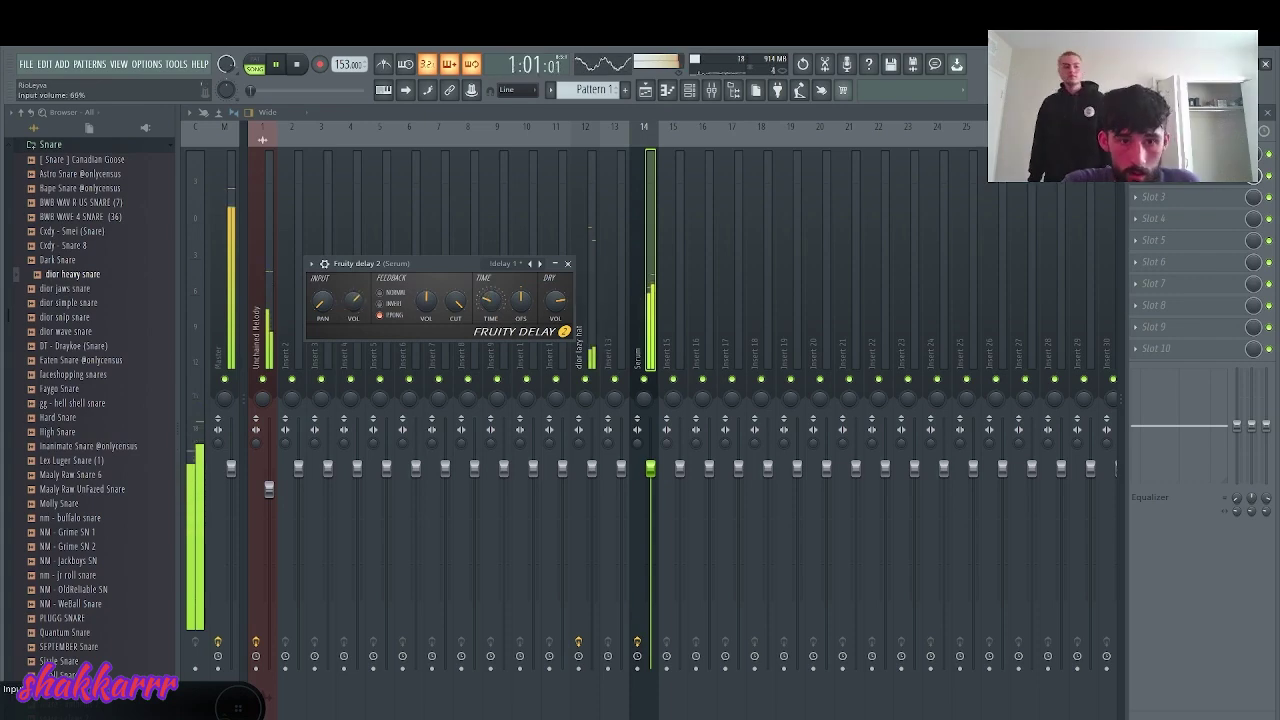
- Load kHs Reverser in the Serum insert's third effect slot and mute the Unchained Melody insert
{"action": "left_click", "coordinate": [1150, 197]}
{"action": "mouse_move", "coordinate": [1062, 230]}
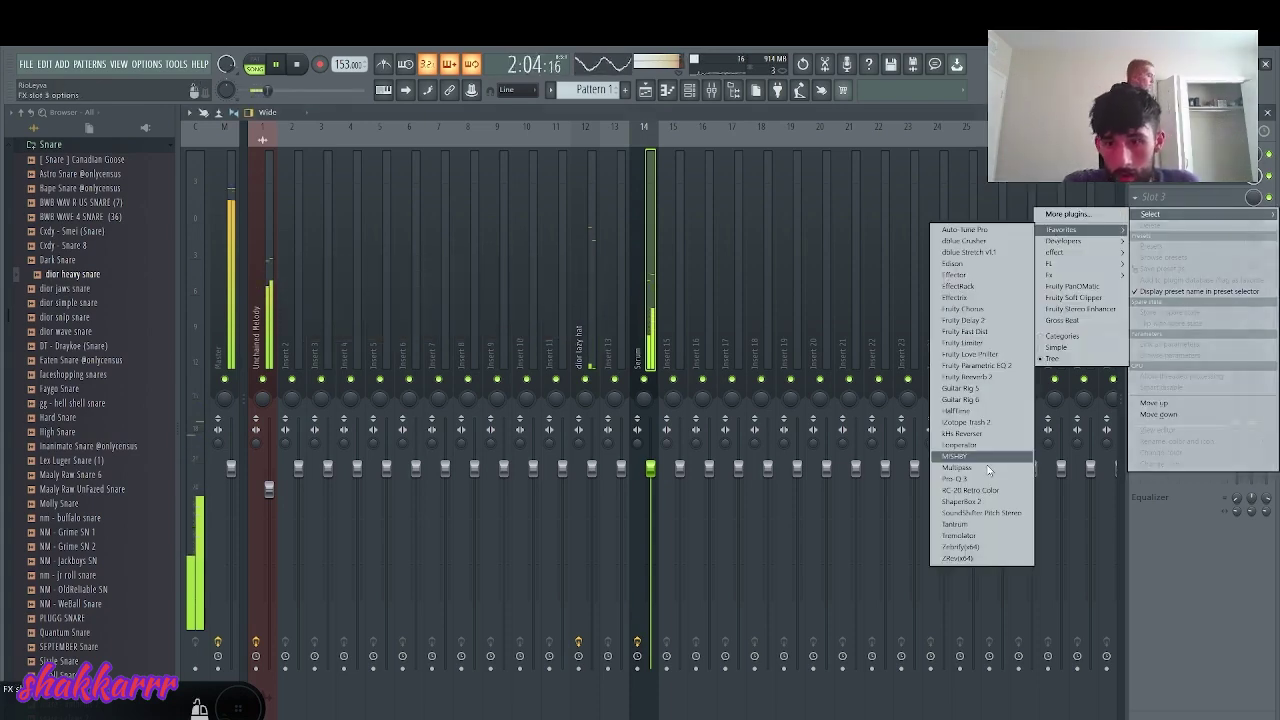
{"action": "left_click", "coordinate": [962, 433]}
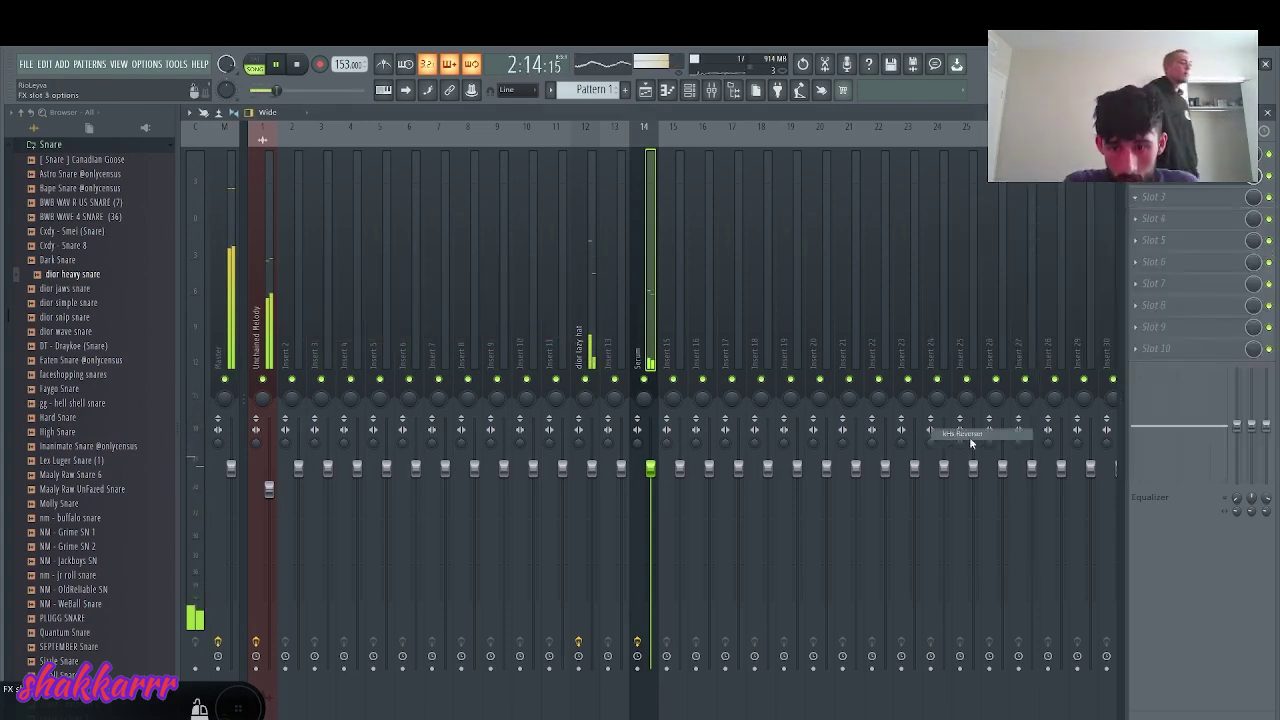
{"action": "left_click", "coordinate": [473, 202]}
{"action": "left_click", "coordinate": [263, 380]}
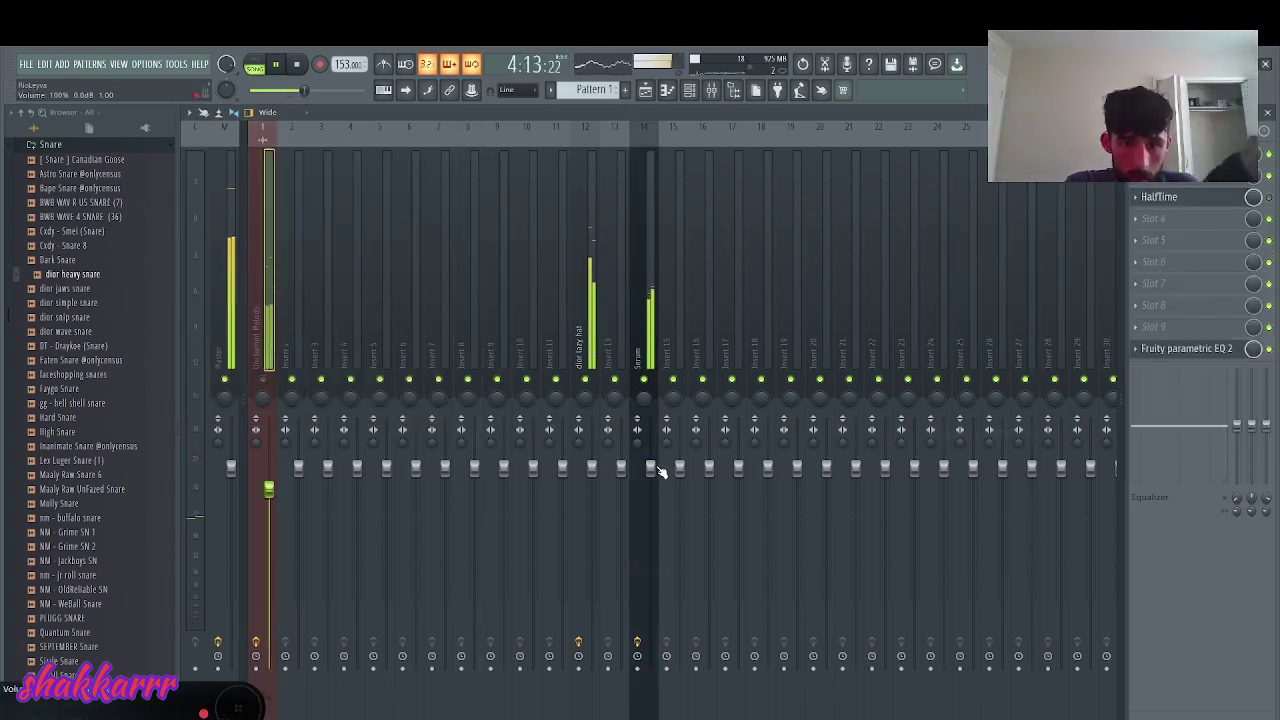
- Disable kHs Reverser on the Serum insert and open its Fruity Delay 2 settings
{"action": "left_click", "coordinate": [645, 318]}
{"action": "left_click", "coordinate": [1269, 197]}
{"action": "left_click", "coordinate": [1195, 176]}
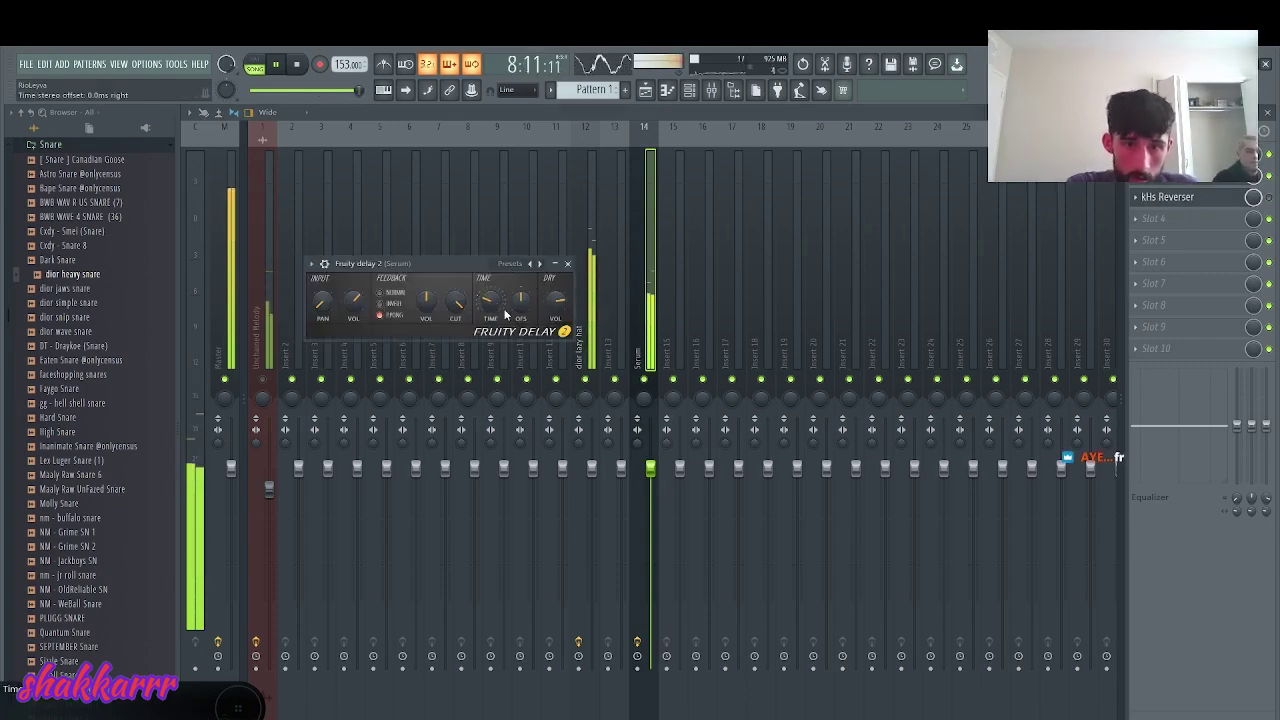
- Activate the first step of the Serum #2 channel, stop playback and open the Serum #2 plugin
{"action": "left_click", "coordinate": [690, 91]}
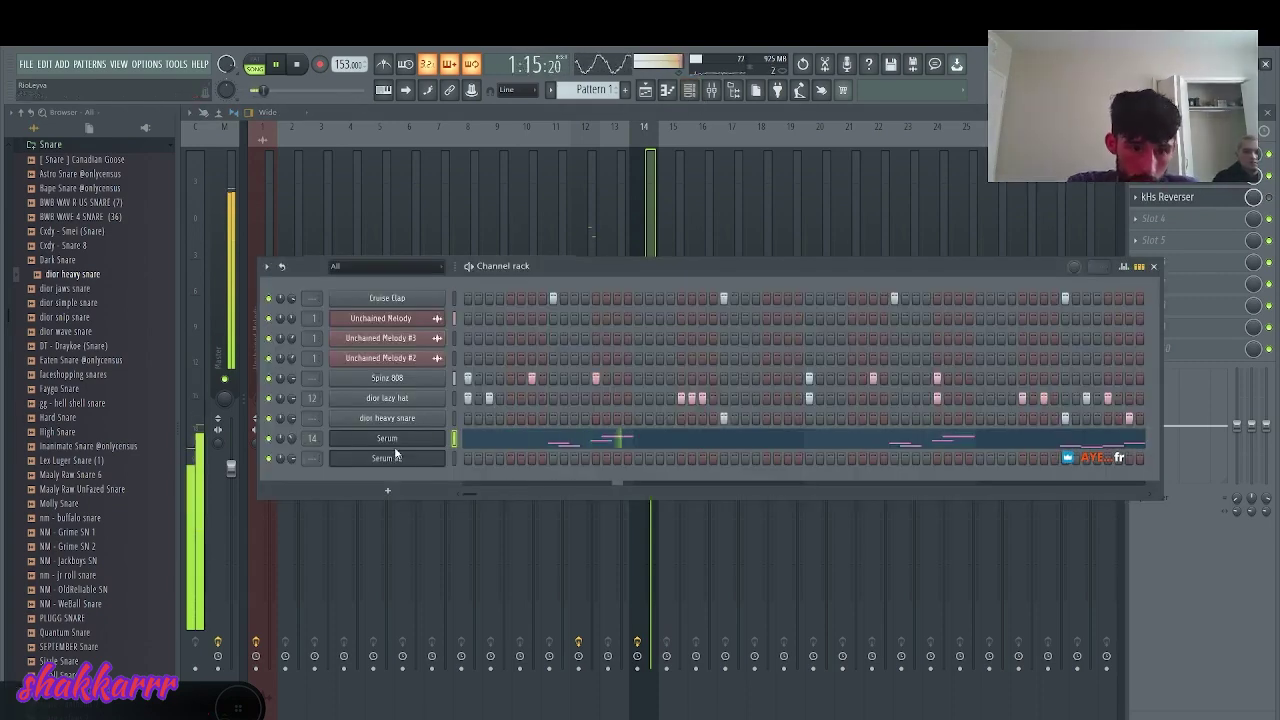
{"action": "left_click", "coordinate": [467, 458]}
{"action": "key", "text": "space"}
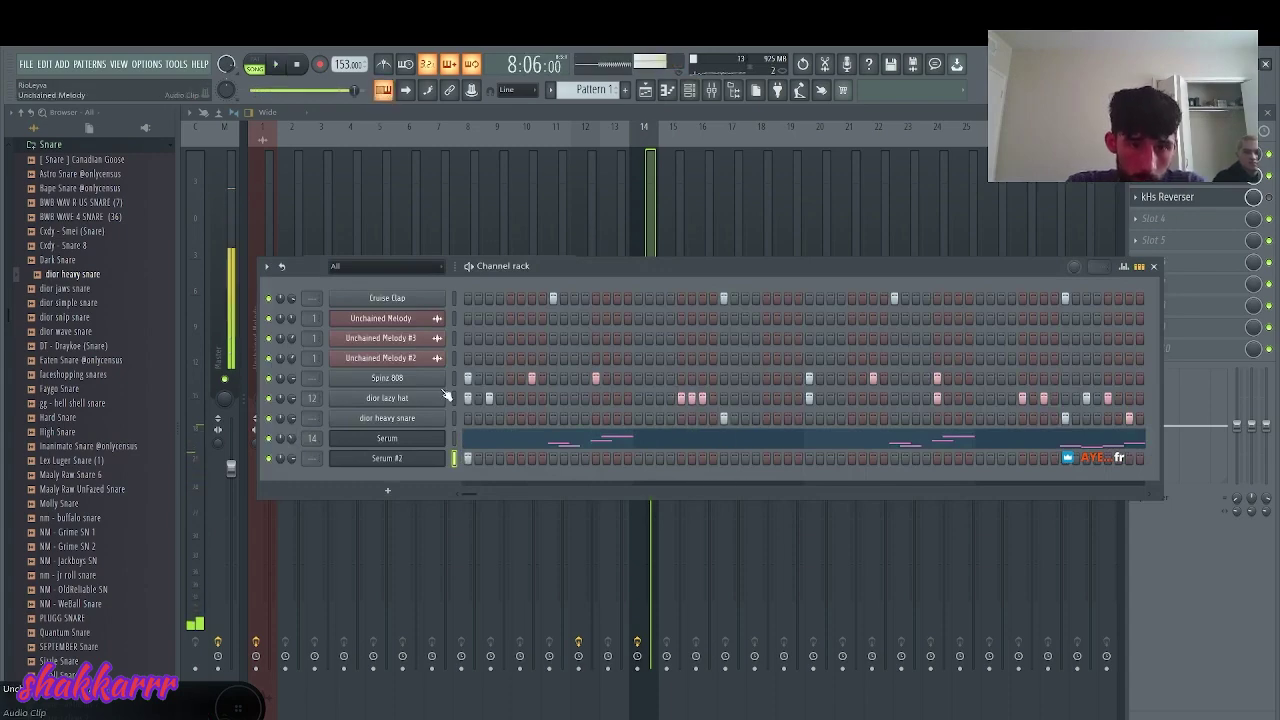
{"action": "left_click", "coordinate": [445, 458]}
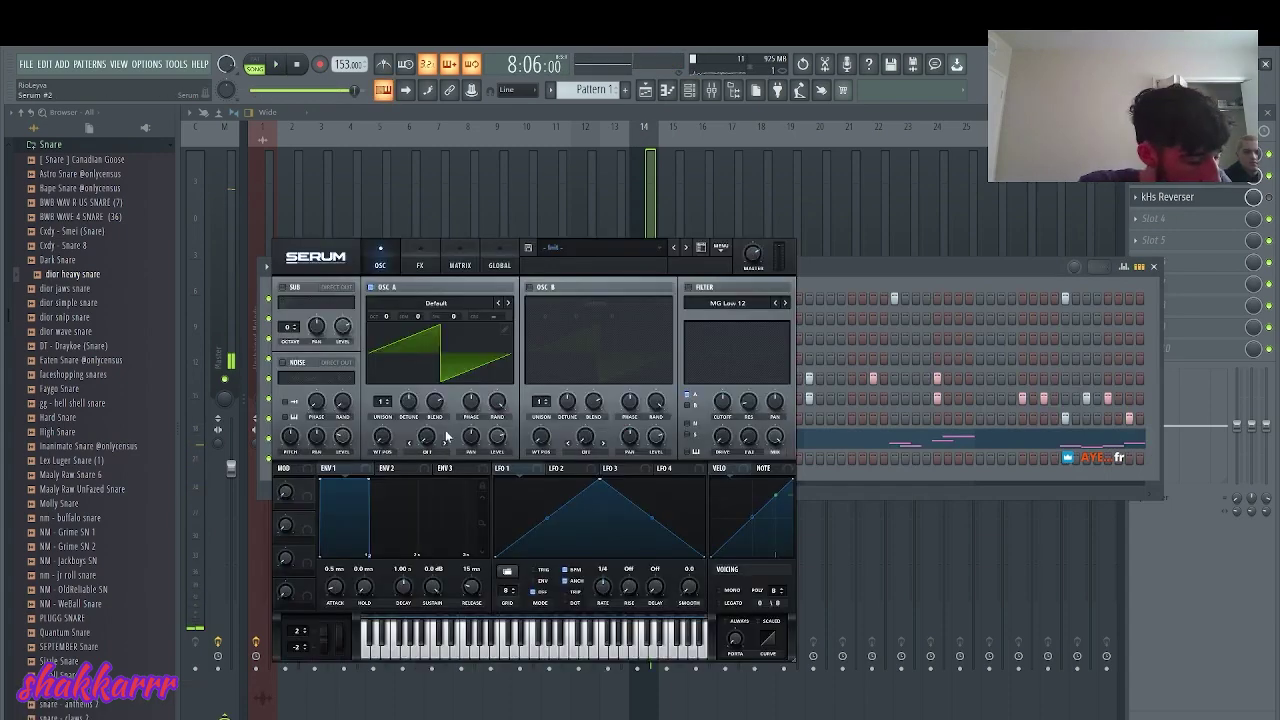
- Load a synth preset from the September folder's ghoul - gen3 Serum bank in Serum #2 and set its channel volume to 56%
{"action": "left_click", "coordinate": [645, 248]}
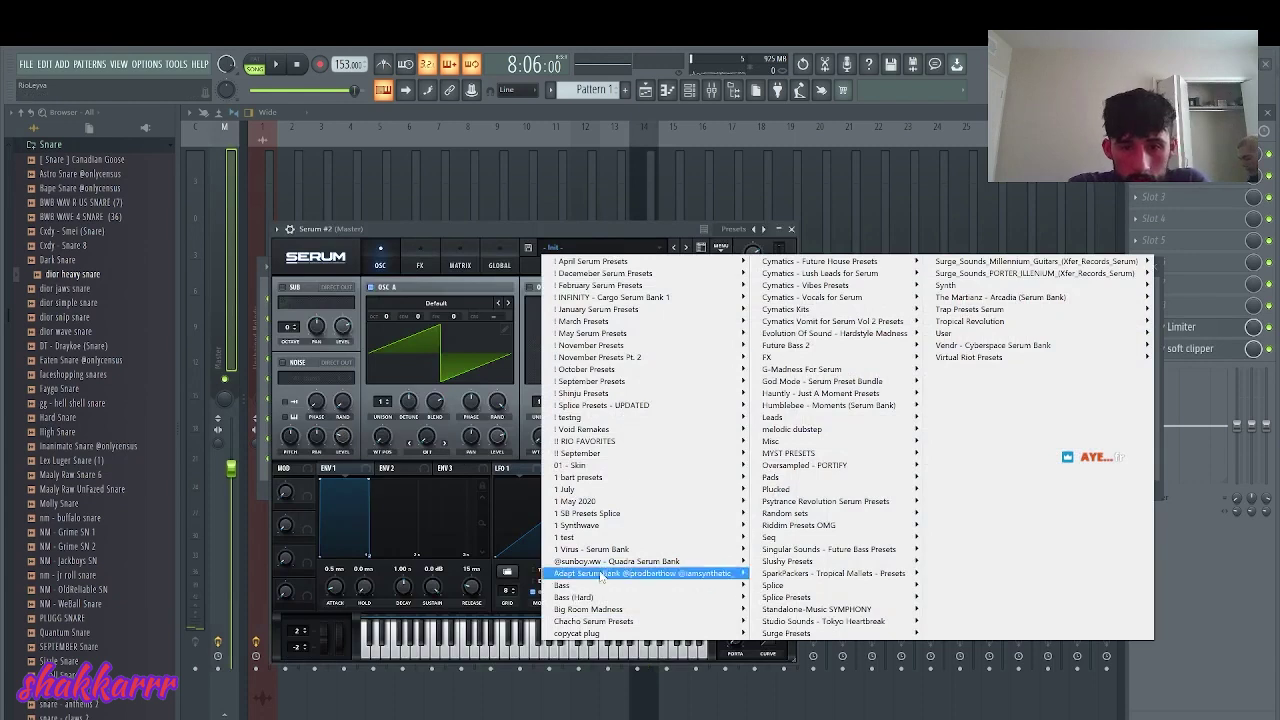
{"action": "mouse_move", "coordinate": [708, 457]}
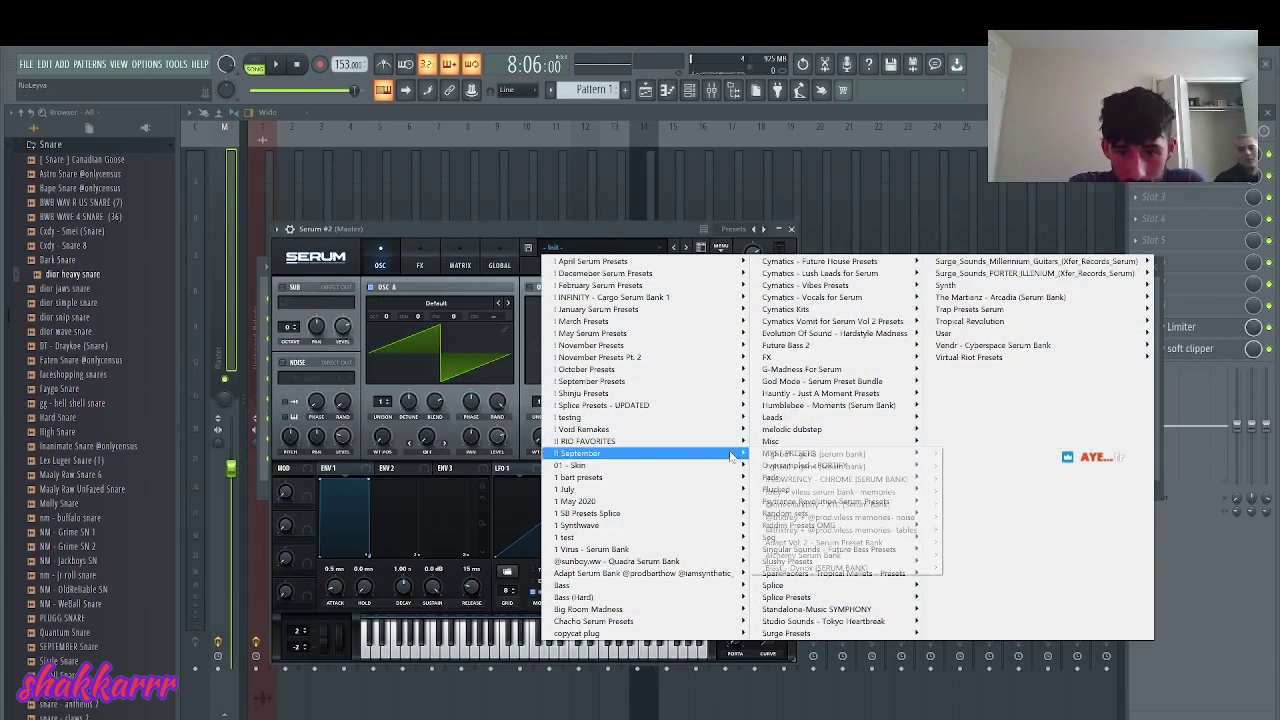
{"action": "mouse_move", "coordinate": [866, 459]}
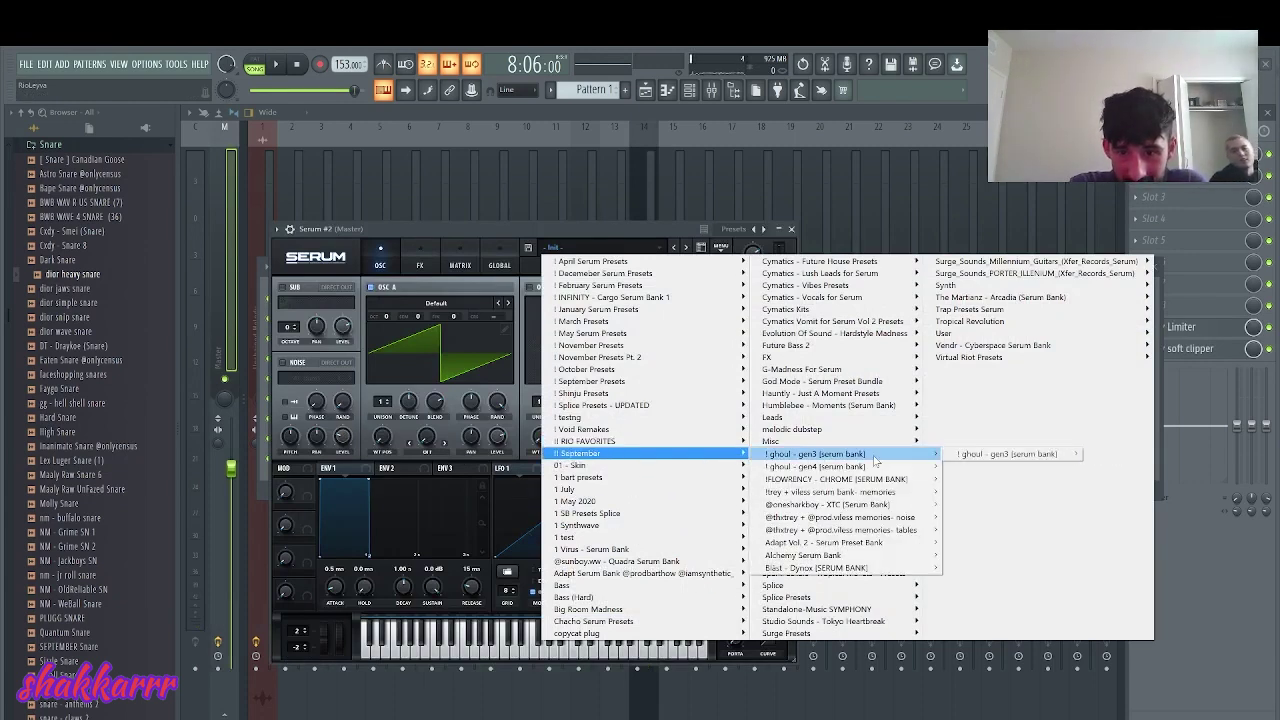
{"action": "mouse_move", "coordinate": [990, 458]}
{"action": "mouse_move", "coordinate": [1116, 458]}
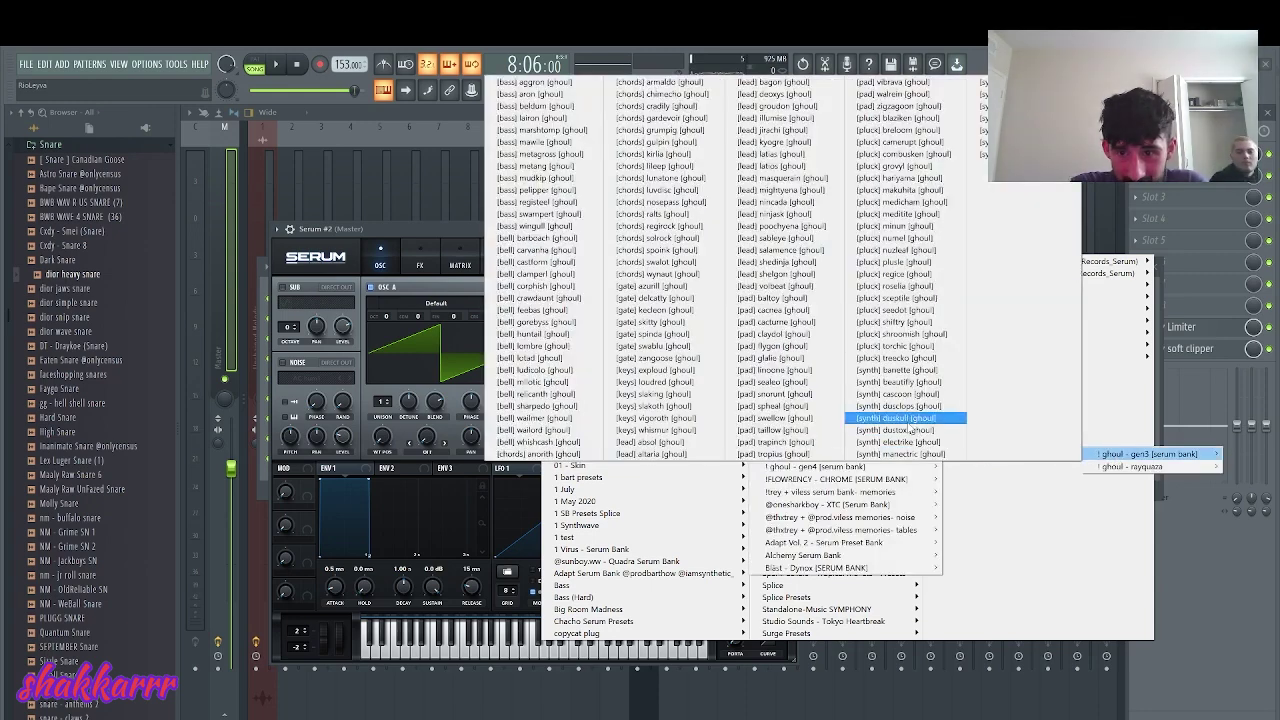
{"action": "left_click", "coordinate": [906, 418]}
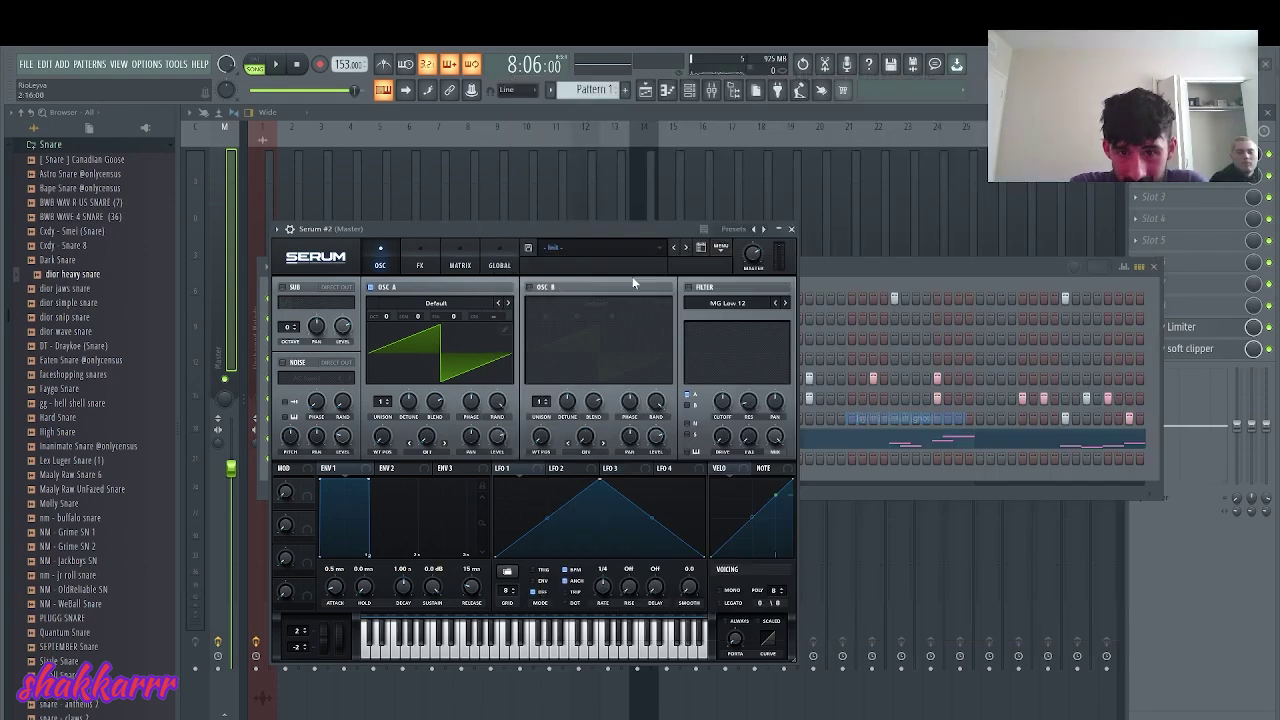
{"action": "left_click", "coordinate": [675, 246]}
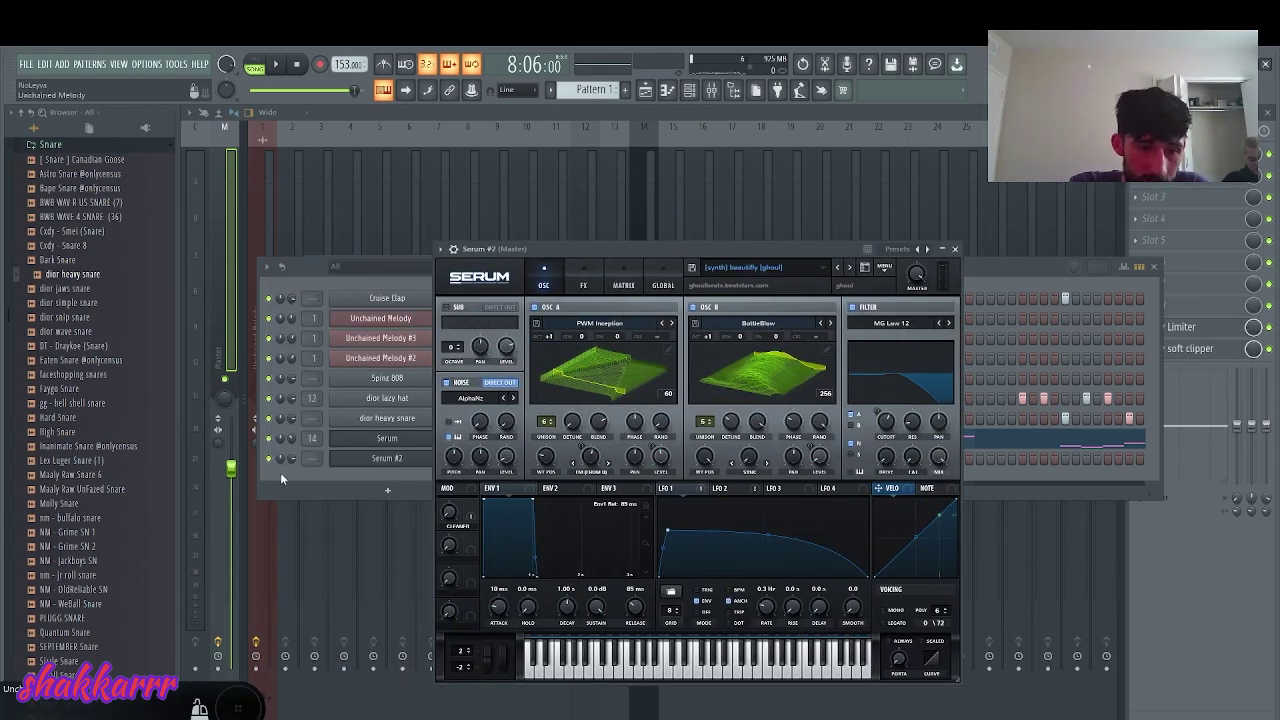
{"action": "left_click", "coordinate": [298, 461]}
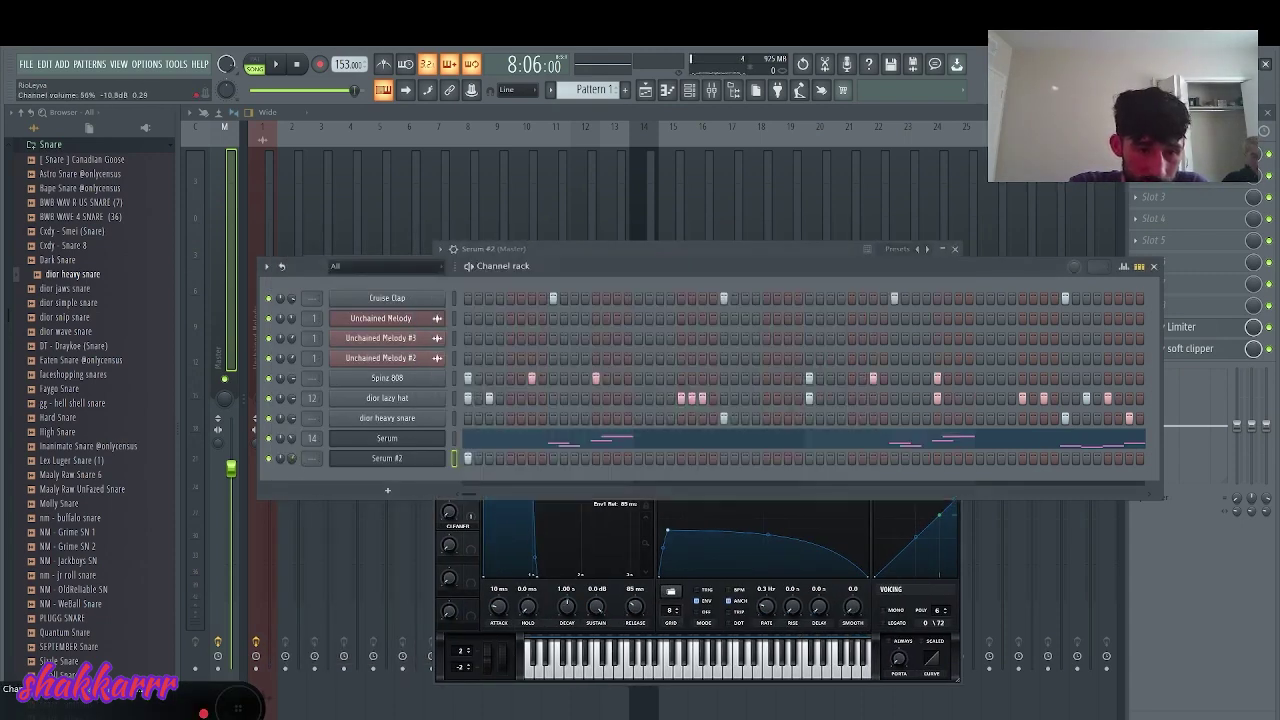
- Go back through the ghoul bank's presets in Serum #2 and settle on [pluck] seedot [ghoul]
{"action": "left_click", "coordinate": [650, 252]}
{"action": "left_click", "coordinate": [846, 269]}
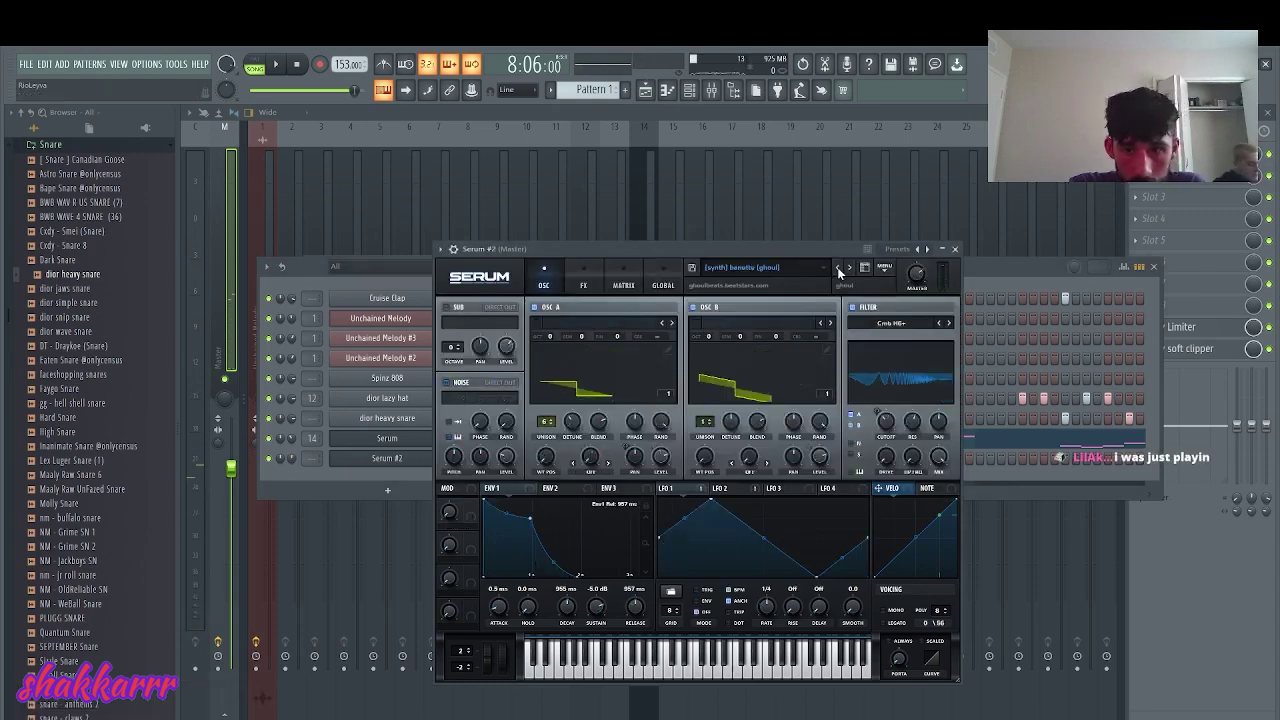
{"action": "left_click", "coordinate": [837, 266]}
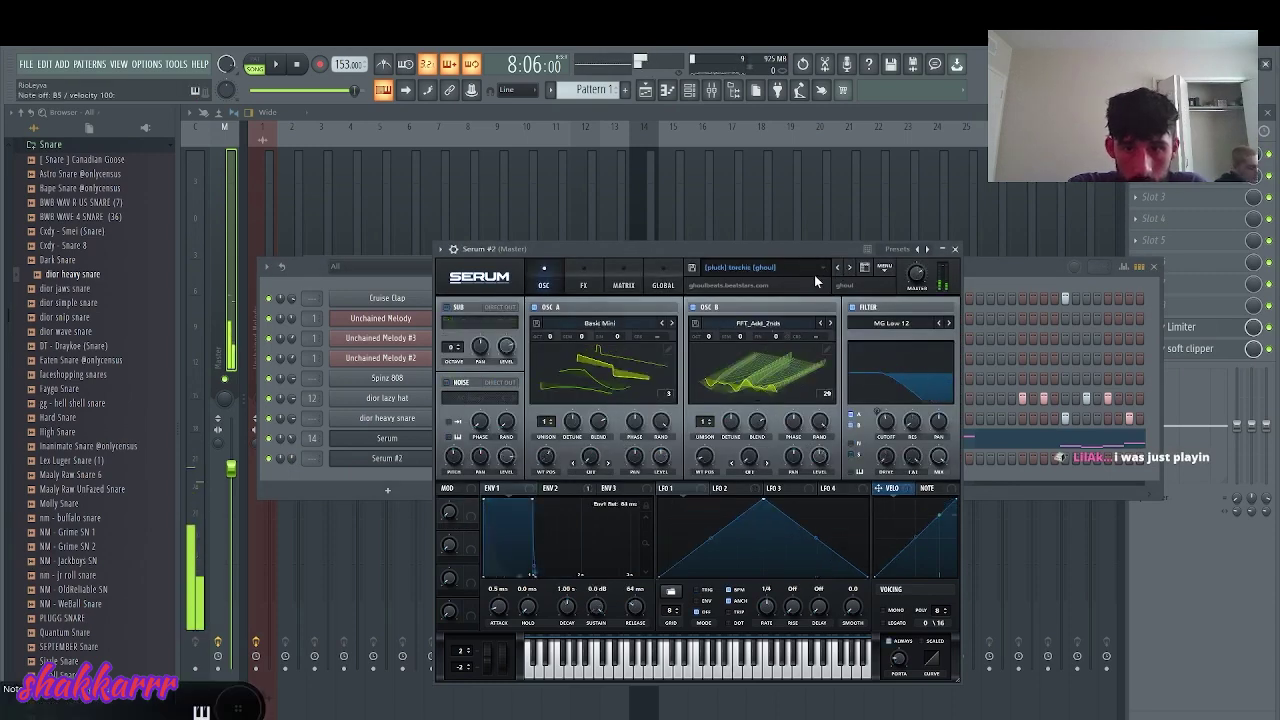
{"action": "left_click", "coordinate": [842, 268]}
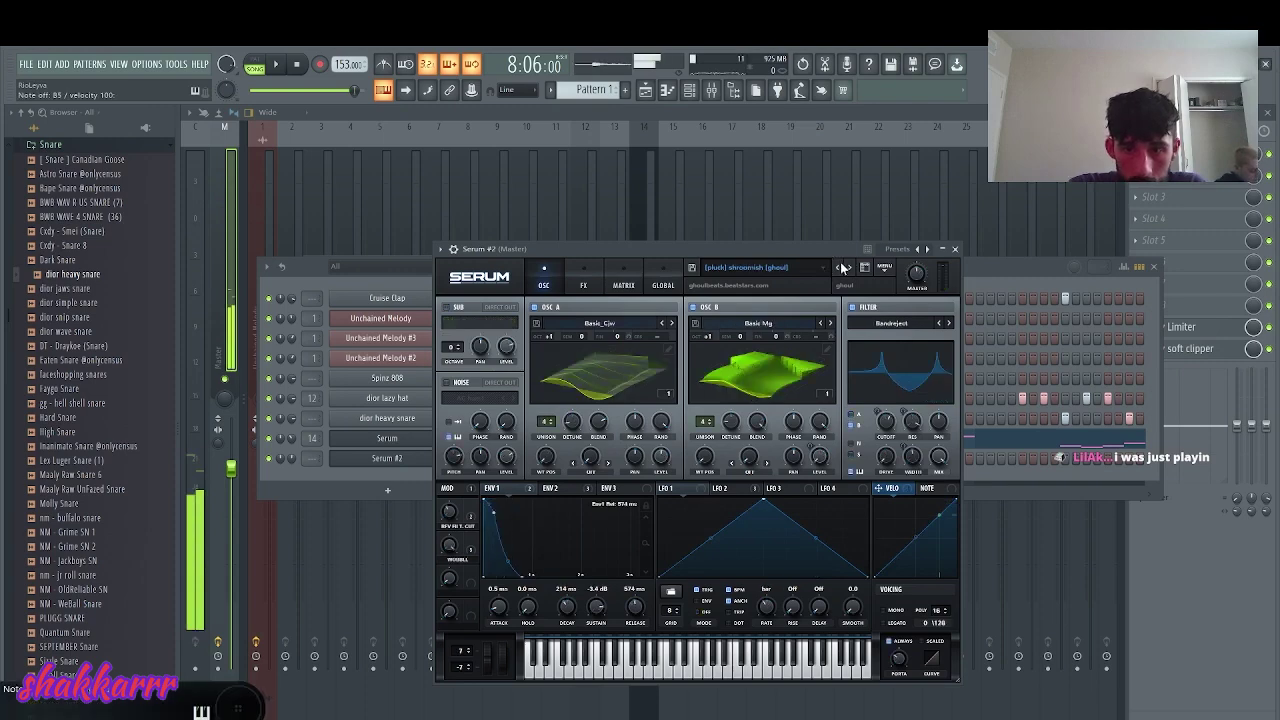
{"action": "left_click", "coordinate": [840, 268]}
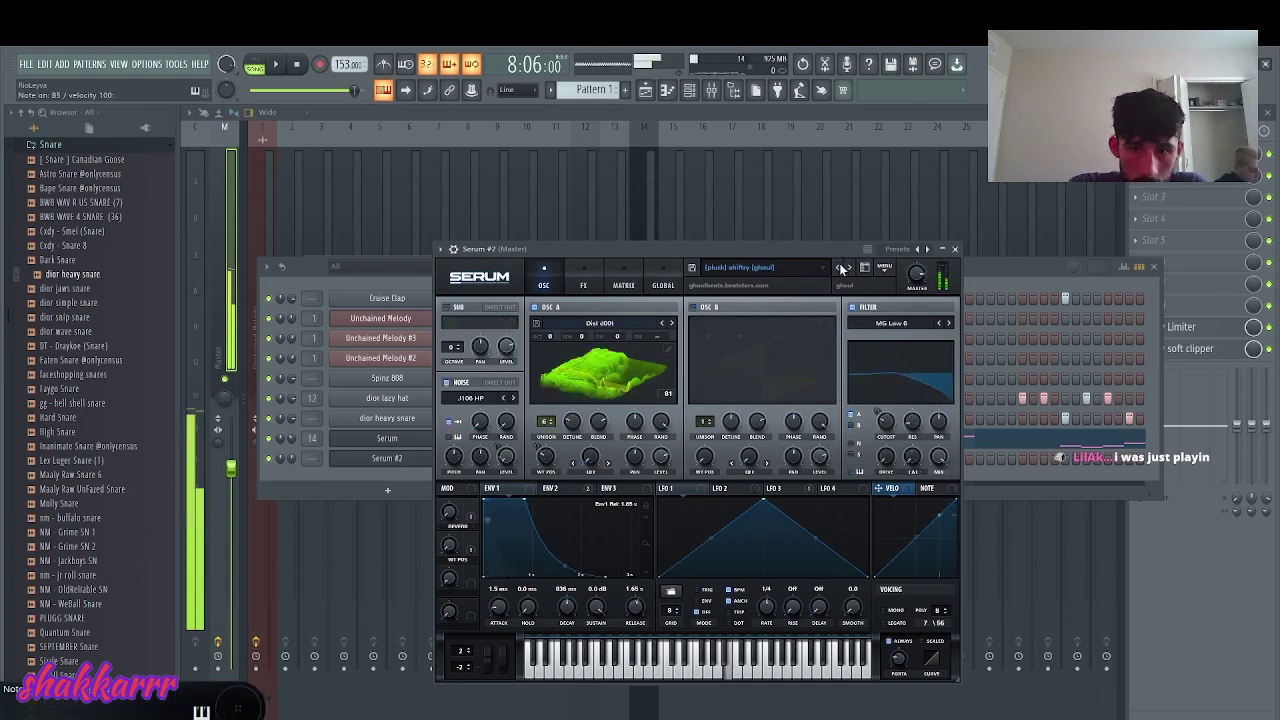
{"action": "left_click", "coordinate": [842, 267]}
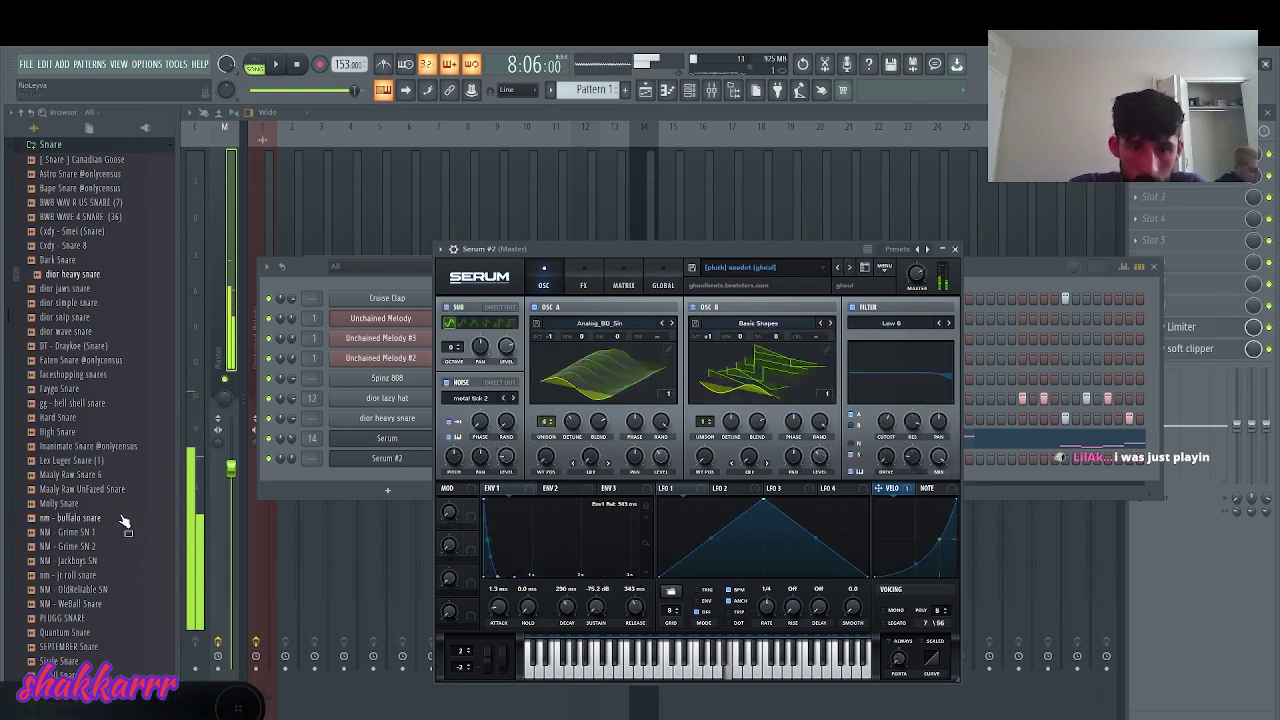
- In Serum #2's piano roll, draw two-step notes A#5, D#5, C#6, F6, F#6, C#7 and A#6 across bar 1
{"action": "left_click", "coordinate": [272, 475]}
{"action": "right_click", "coordinate": [441, 457]}
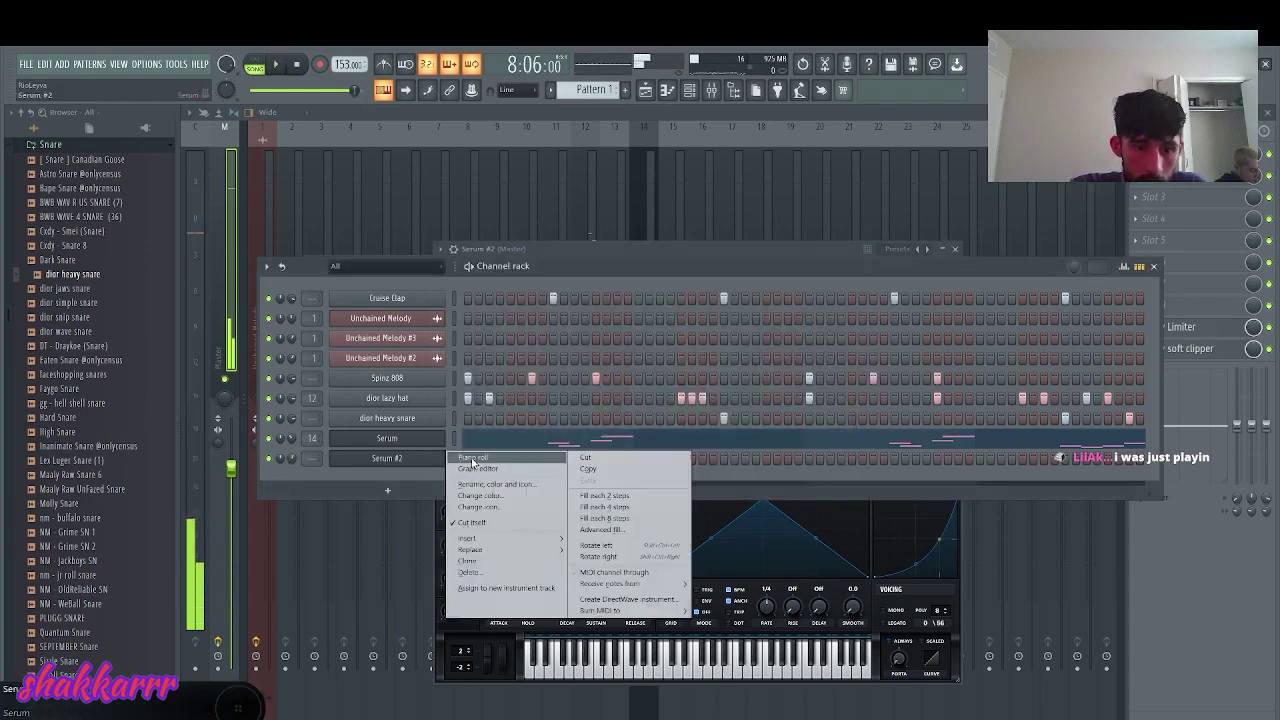
{"action": "left_click", "coordinate": [480, 457]}
{"action": "left_click_drag", "start_coordinate": [528, 129], "coordinate": [240, 160]}
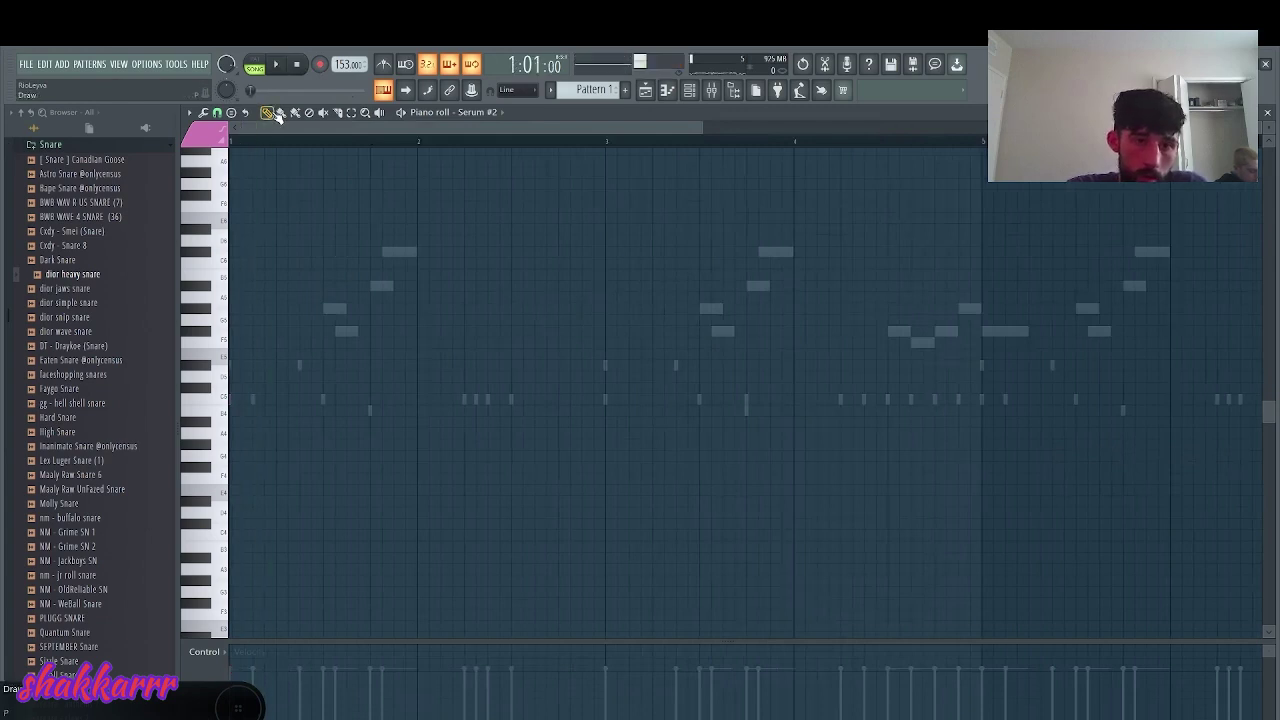
{"action": "left_click", "coordinate": [241, 298]}
{"action": "right_click", "coordinate": [244, 297]}
{"action": "left_click", "coordinate": [246, 287]}
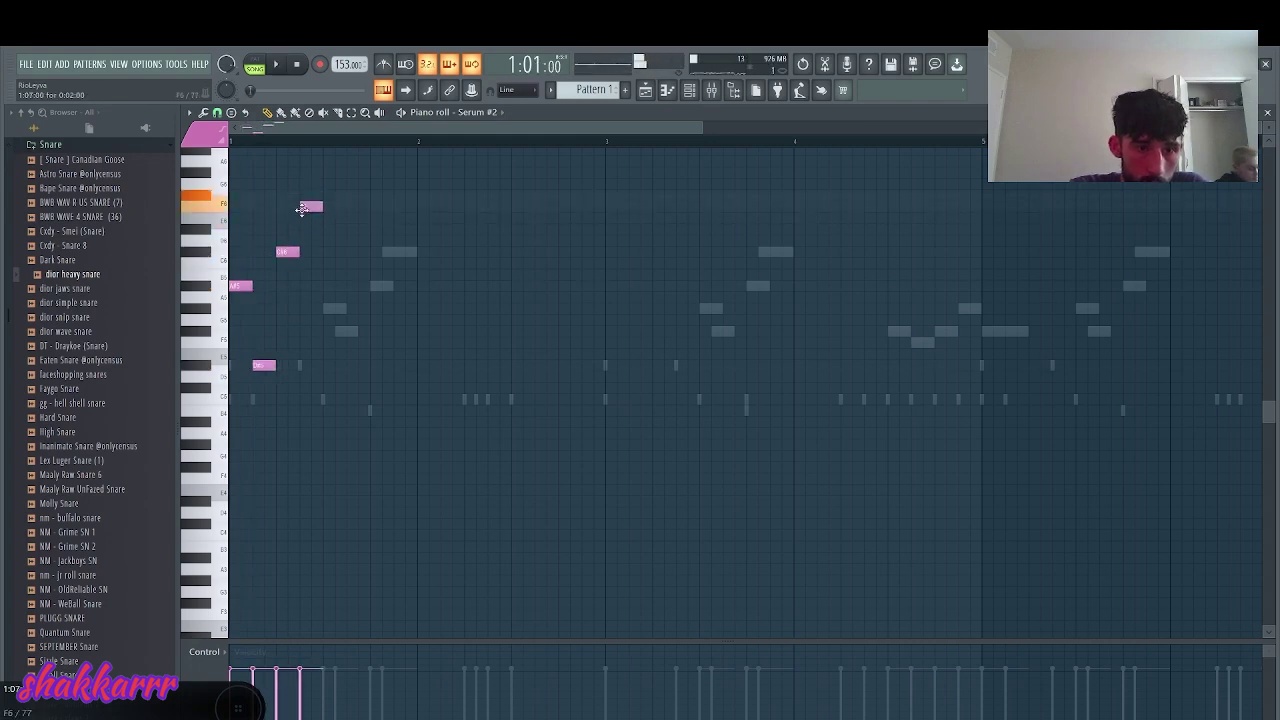
{"action": "scroll", "coordinate": [350, 178], "scroll_direction": "up", "scroll_amount": 2}
{"action": "left_click", "coordinate": [345, 174]}
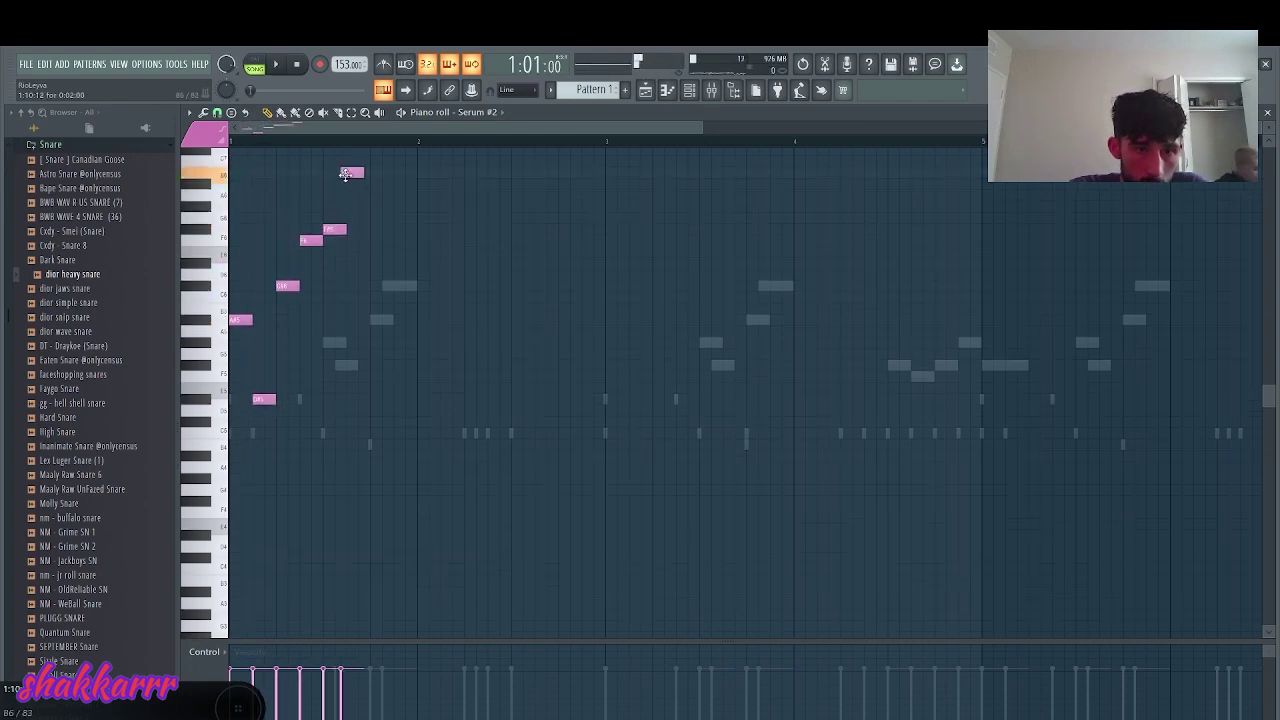
- Play the opening Serum #2 phrase against the other channels and try out a note late in bar 2
{"action": "key", "text": "space"}
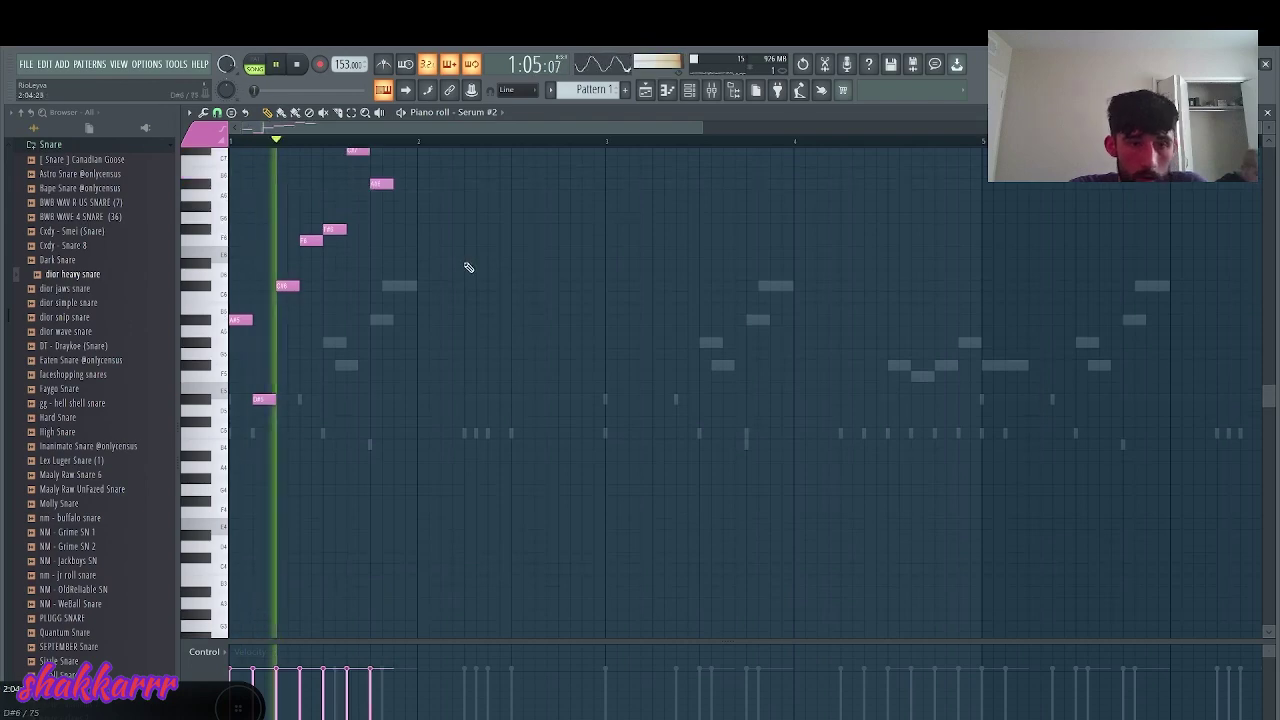
{"action": "key", "text": "F6"}
{"action": "key", "text": "space"}
{"action": "key", "text": "space"}
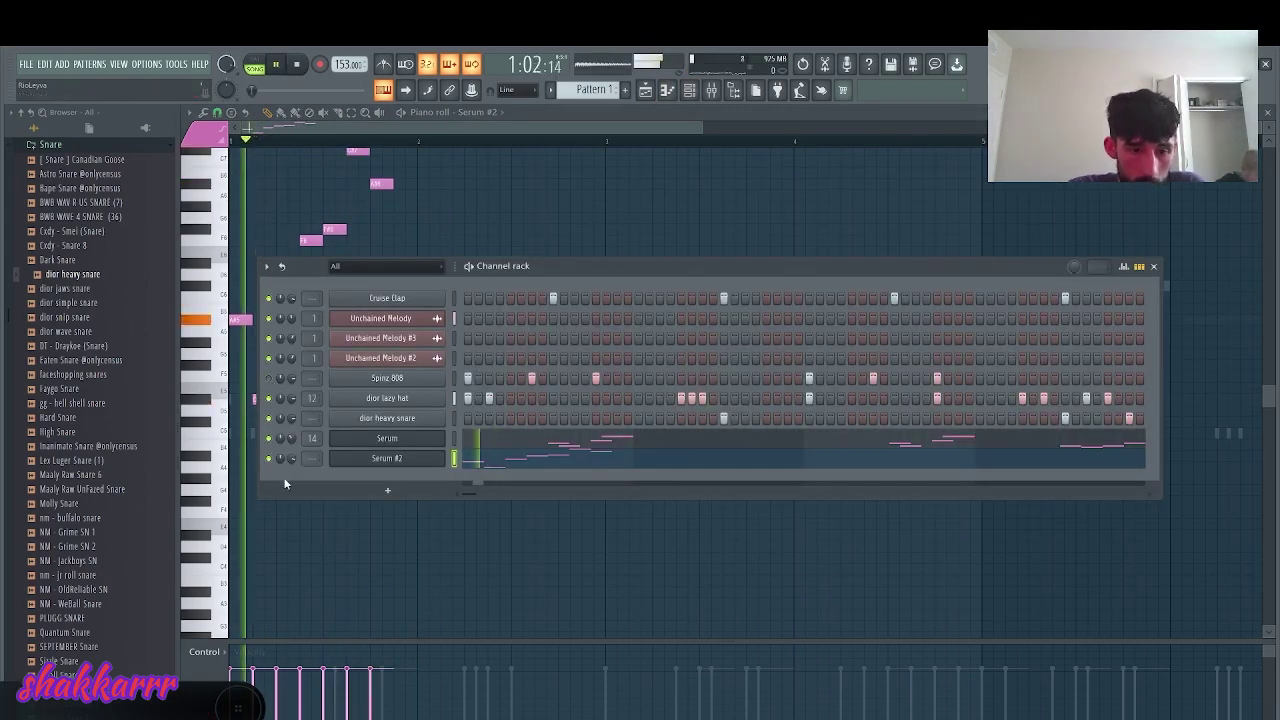
{"action": "left_click", "coordinate": [581, 229]}
{"action": "right_click", "coordinate": [581, 229]}
{"action": "key", "text": "space"}
{"action": "key", "text": "space"}
- Draw a quick G#6-to-C#6 run with a brief A#6 late in bar 2, and an eight-step A#5 starting bar 3
{"action": "left_click", "coordinate": [570, 183]}
{"action": "left_click_drag", "start_coordinate": [559, 205], "coordinate": [571, 207]}
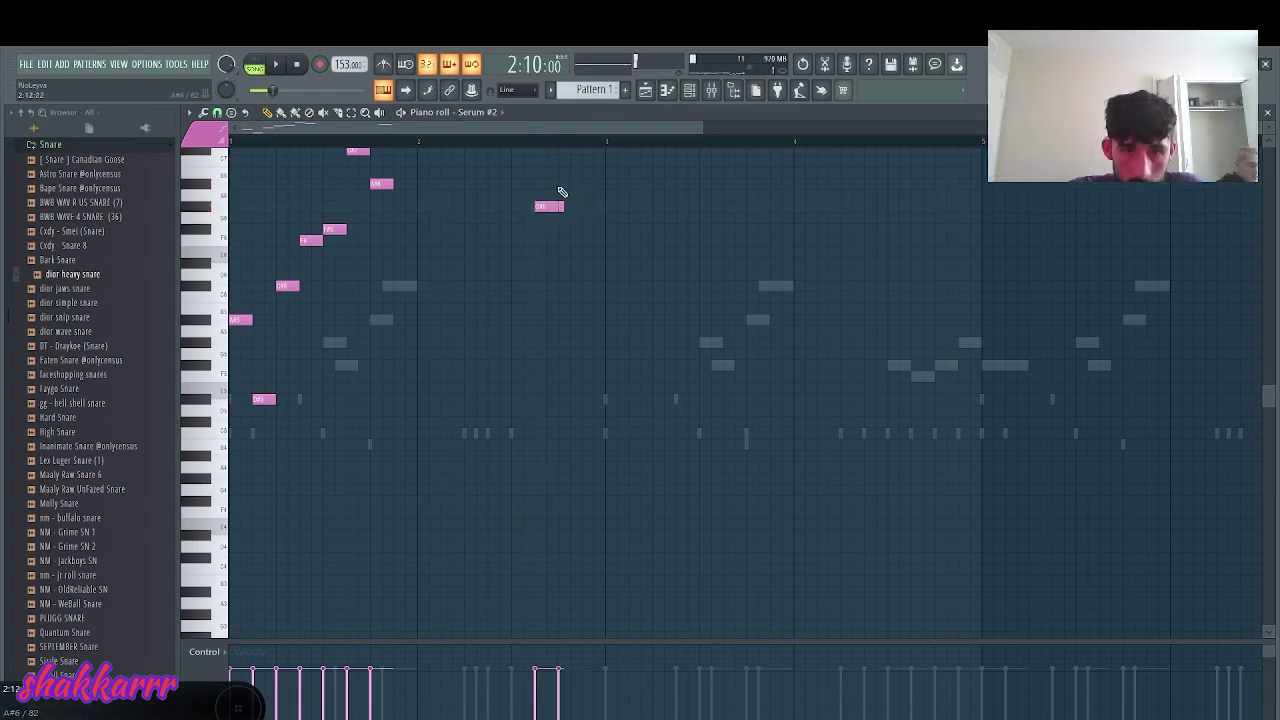
{"action": "left_click", "coordinate": [585, 264]}
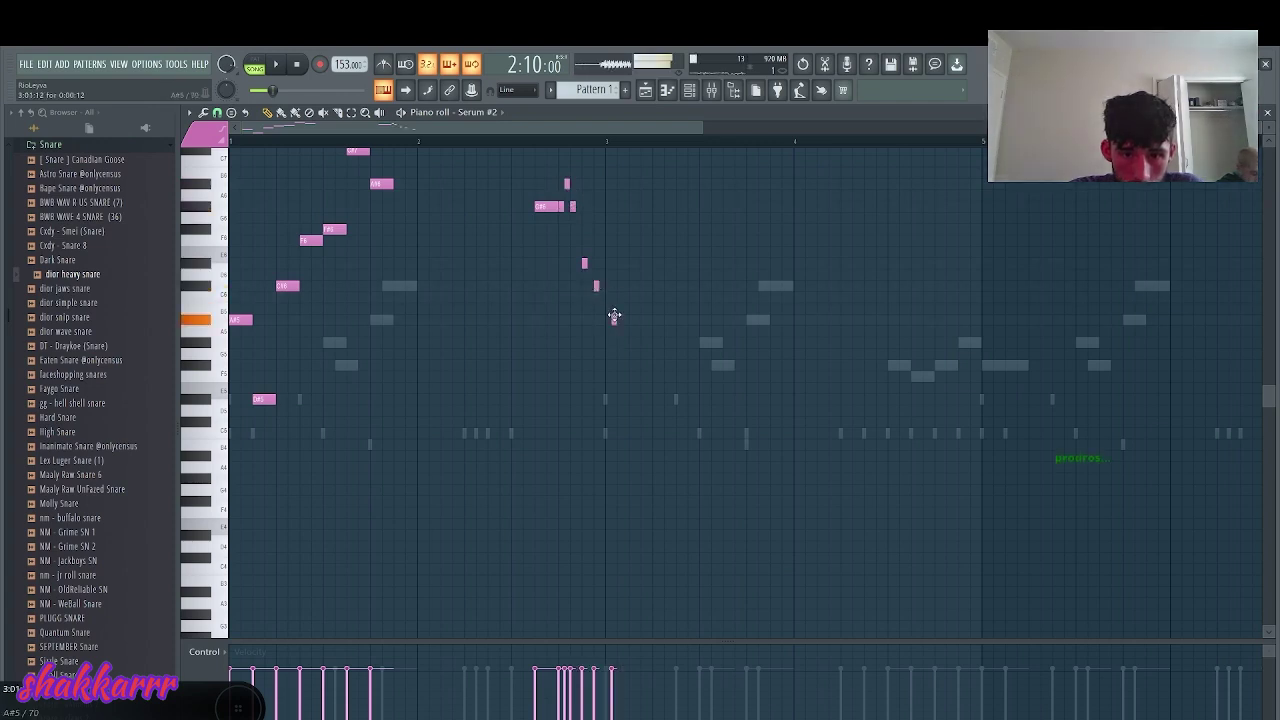
{"action": "left_click_drag", "start_coordinate": [608, 321], "coordinate": [695, 330]}
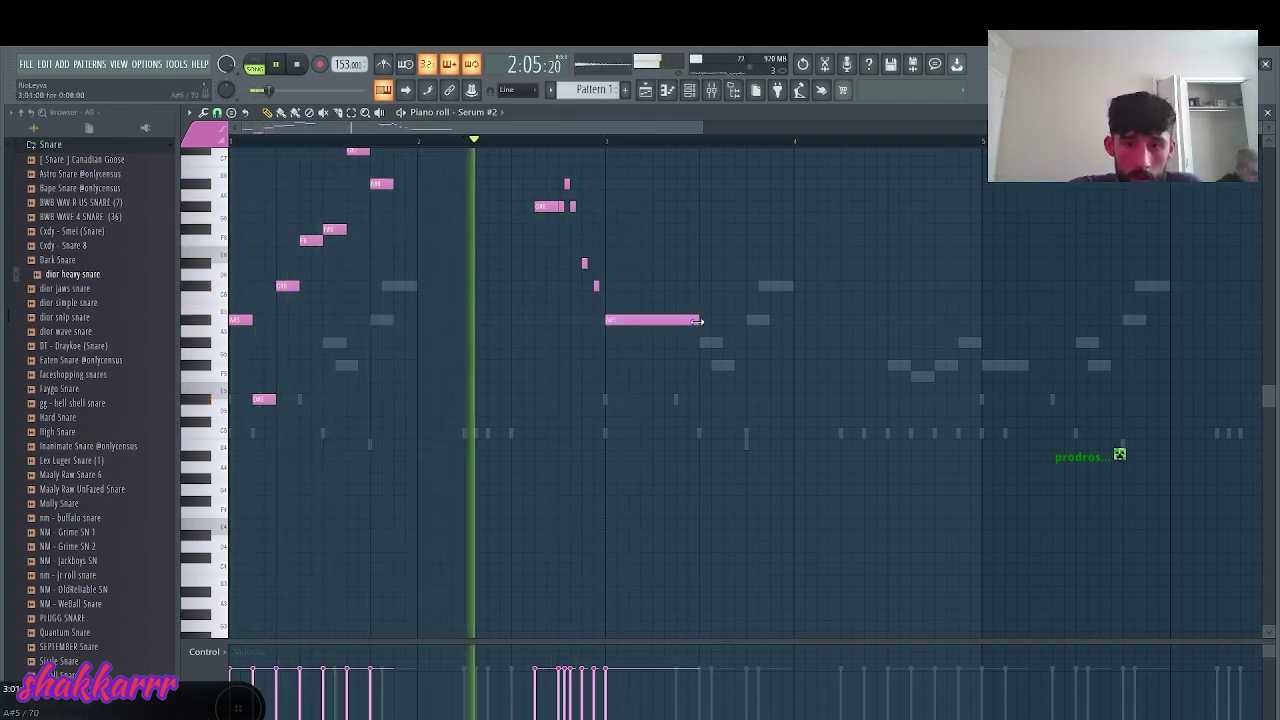
- Draw pairs of four-step notes on F#5 and A#5 across bar 4 and a G#5 pair starting bar 5
{"action": "left_click", "coordinate": [797, 366]}
{"action": "left_click_drag", "start_coordinate": [884, 366], "coordinate": [838, 366]}
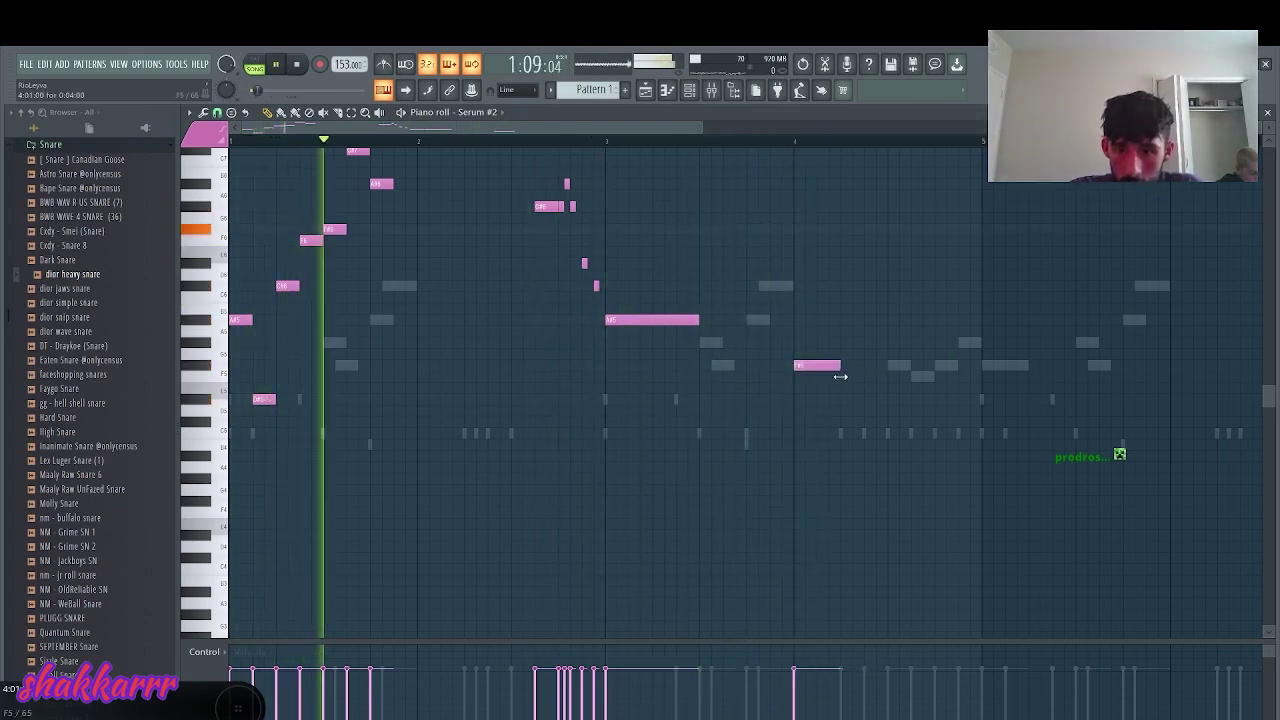
{"action": "left_click", "coordinate": [846, 366]}
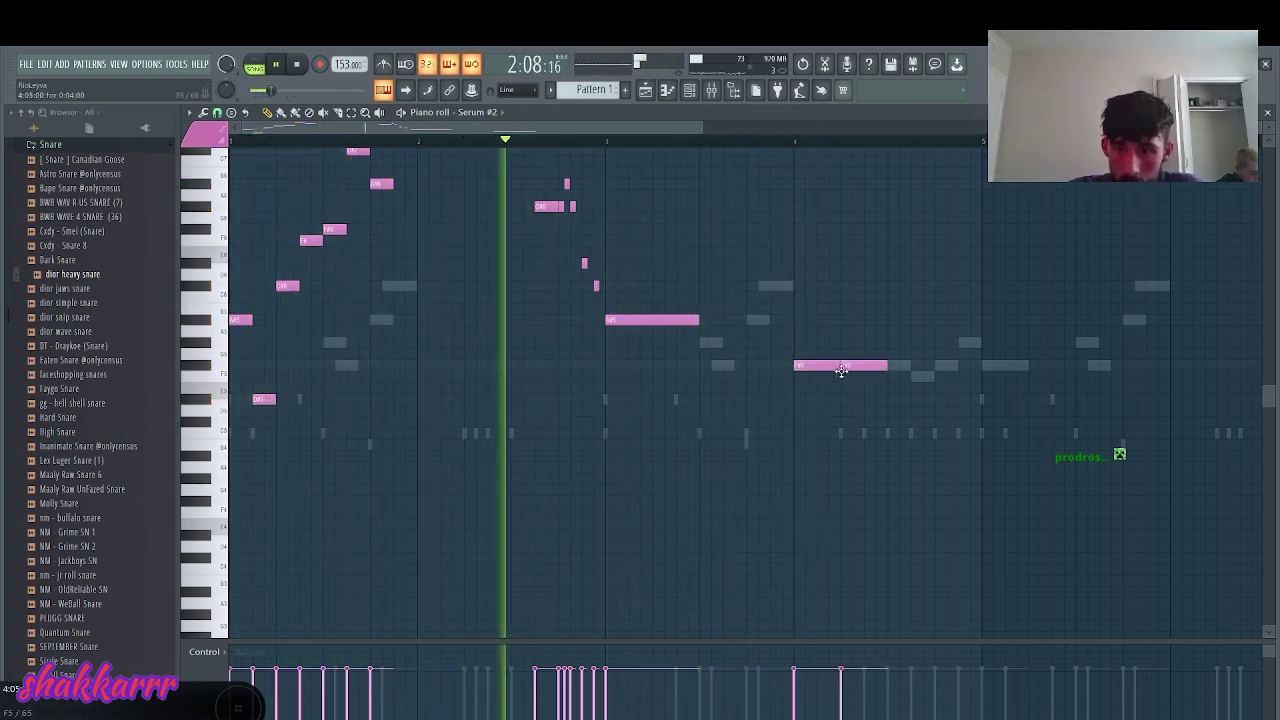
{"action": "left_click", "coordinate": [894, 322]}
{"action": "left_click_drag", "start_coordinate": [942, 321], "coordinate": [984, 347]}
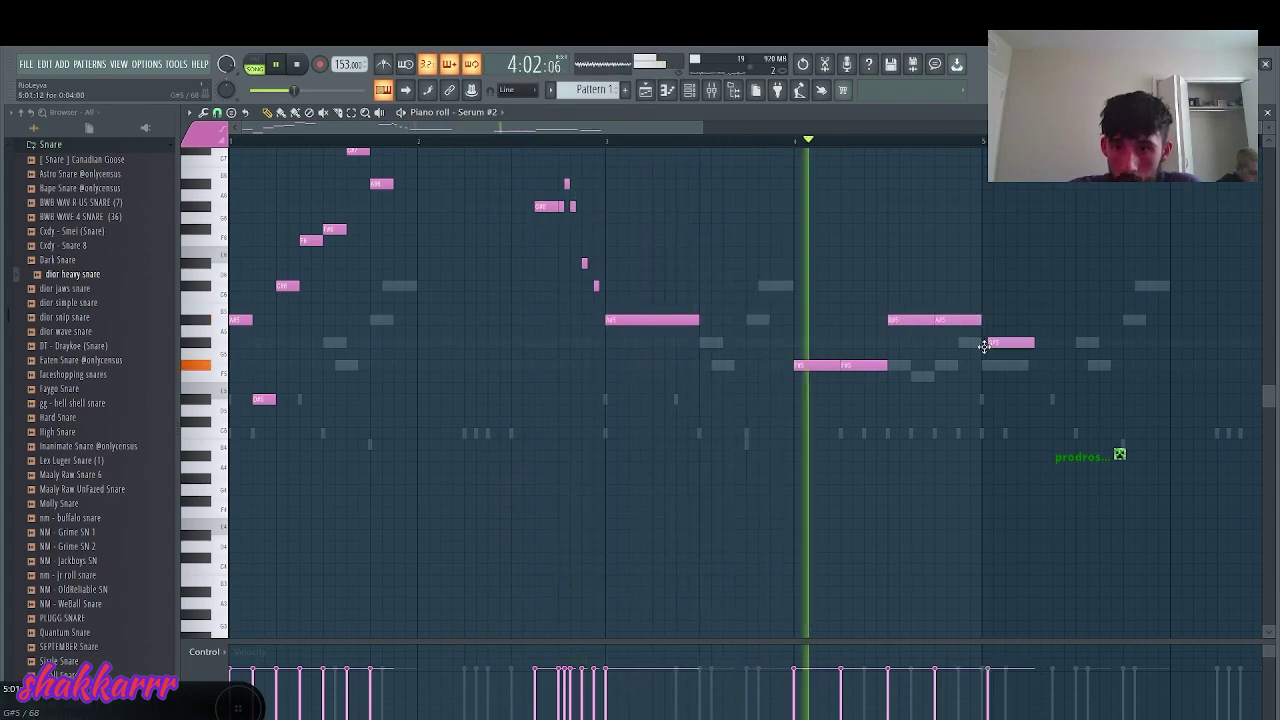
{"action": "left_click", "coordinate": [1033, 342]}
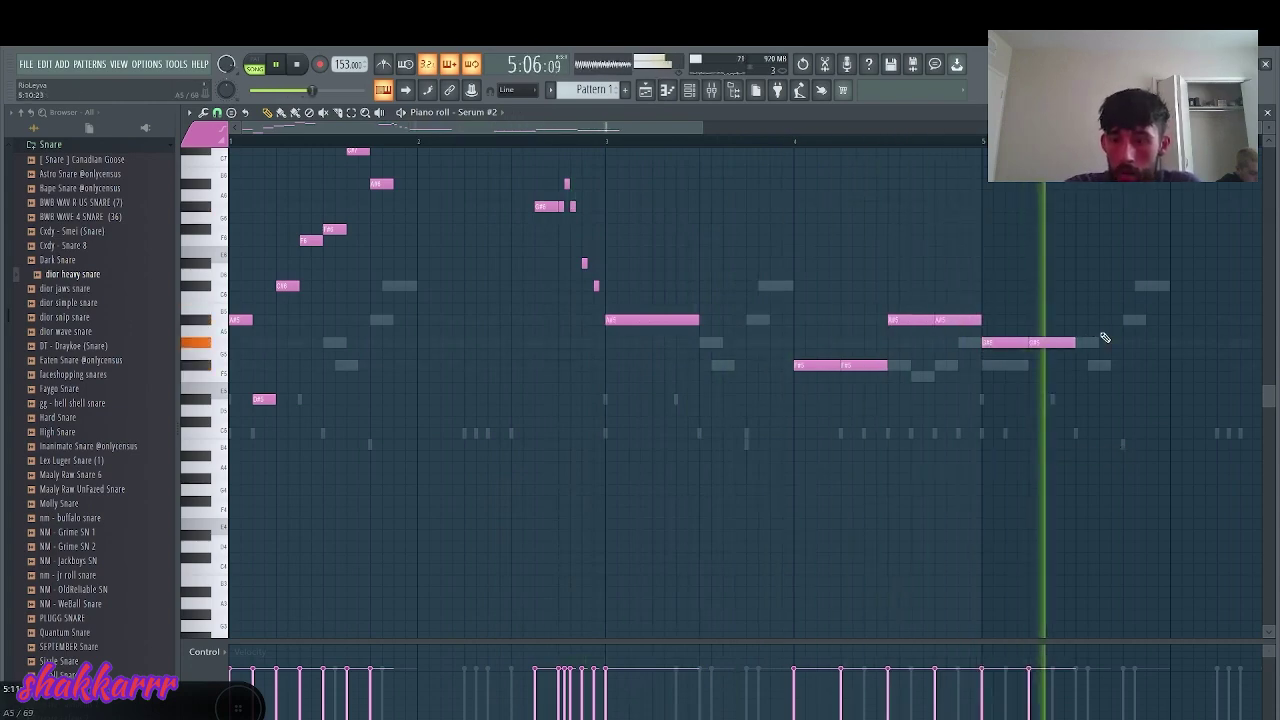
- Continue the melody with four-step pairs on C#6 from the end of bar 5 and F#6 in bar 6, followed by one C#7
{"action": "left_click_drag", "start_coordinate": [702, 128], "coordinate": [1116, 204]}
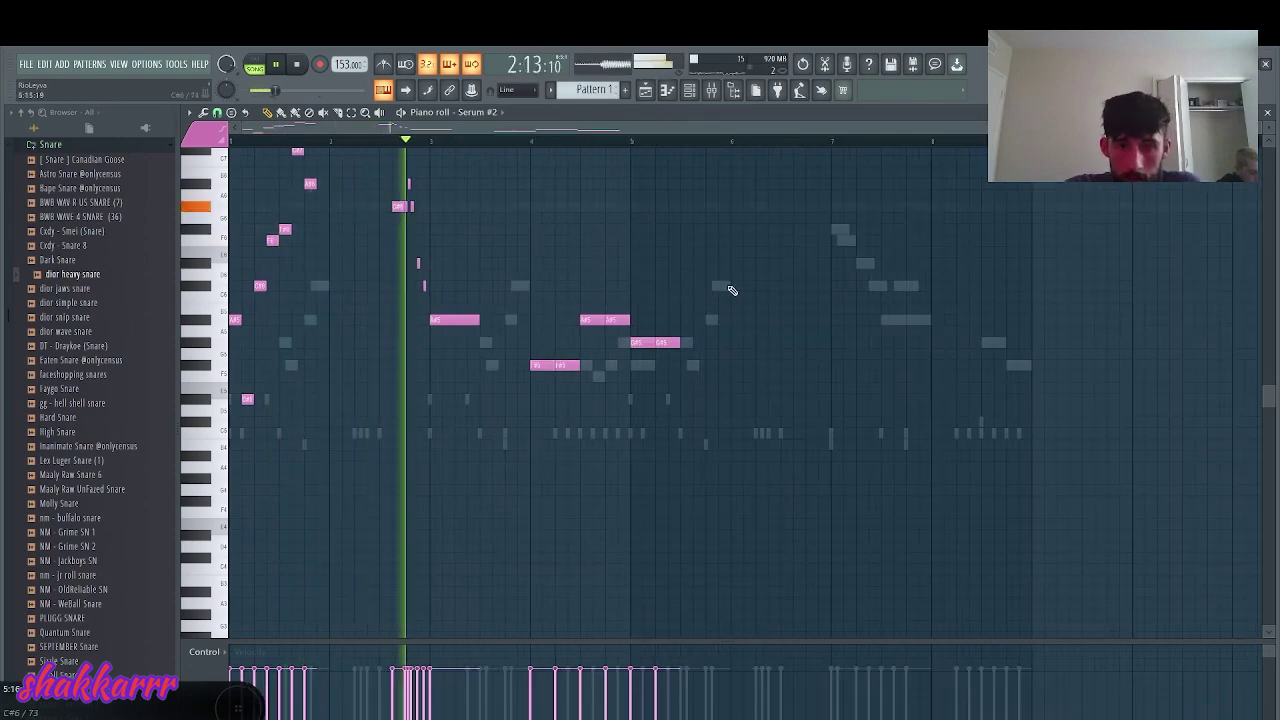
{"action": "left_click", "coordinate": [710, 287]}
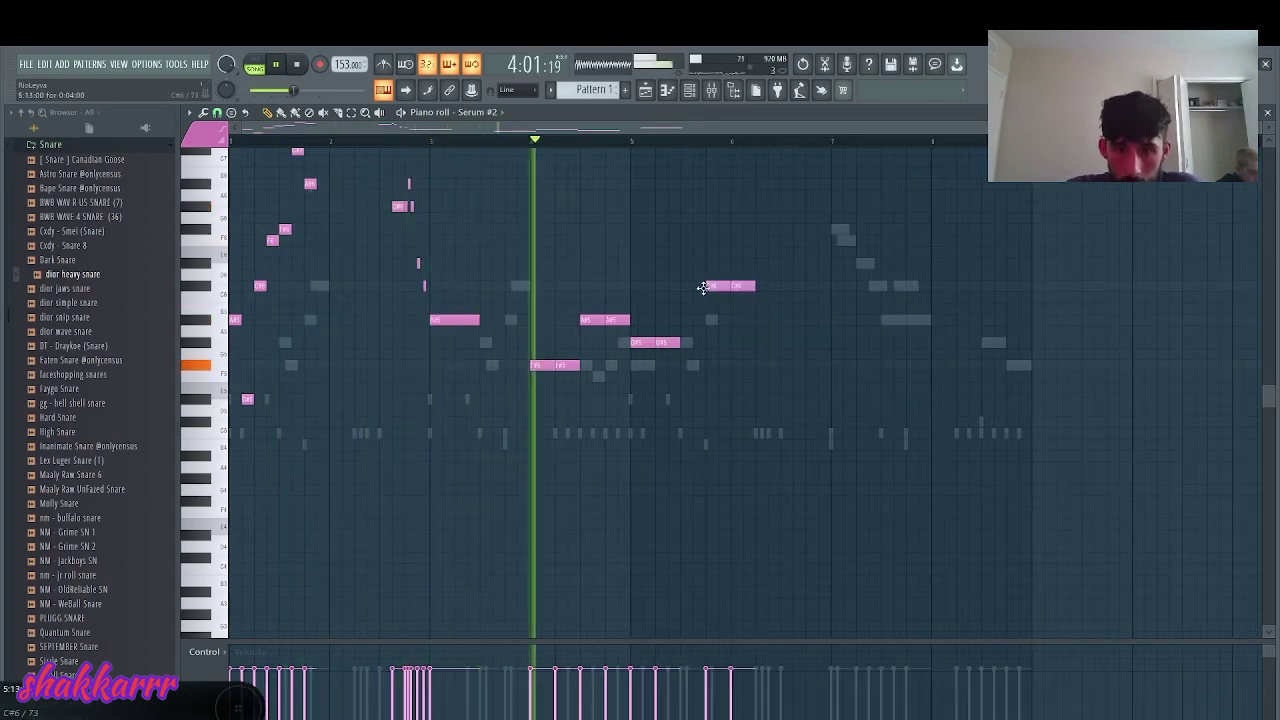
{"action": "left_click", "coordinate": [758, 230]}
{"action": "left_click", "coordinate": [810, 162]}
{"action": "key", "text": "space"}
{"action": "left_click", "coordinate": [793, 142]}
{"action": "key", "text": "space"}
{"action": "key", "text": "space"}
- Draw an A#6 pair and a G#6 in bar 7 and a descending two-step run from A#6 to C#5 across bar 8
{"action": "left_click", "coordinate": [832, 184]}
{"action": "key", "text": "space"}
{"action": "left_click_drag", "start_coordinate": [855, 184], "coordinate": [879, 184]}
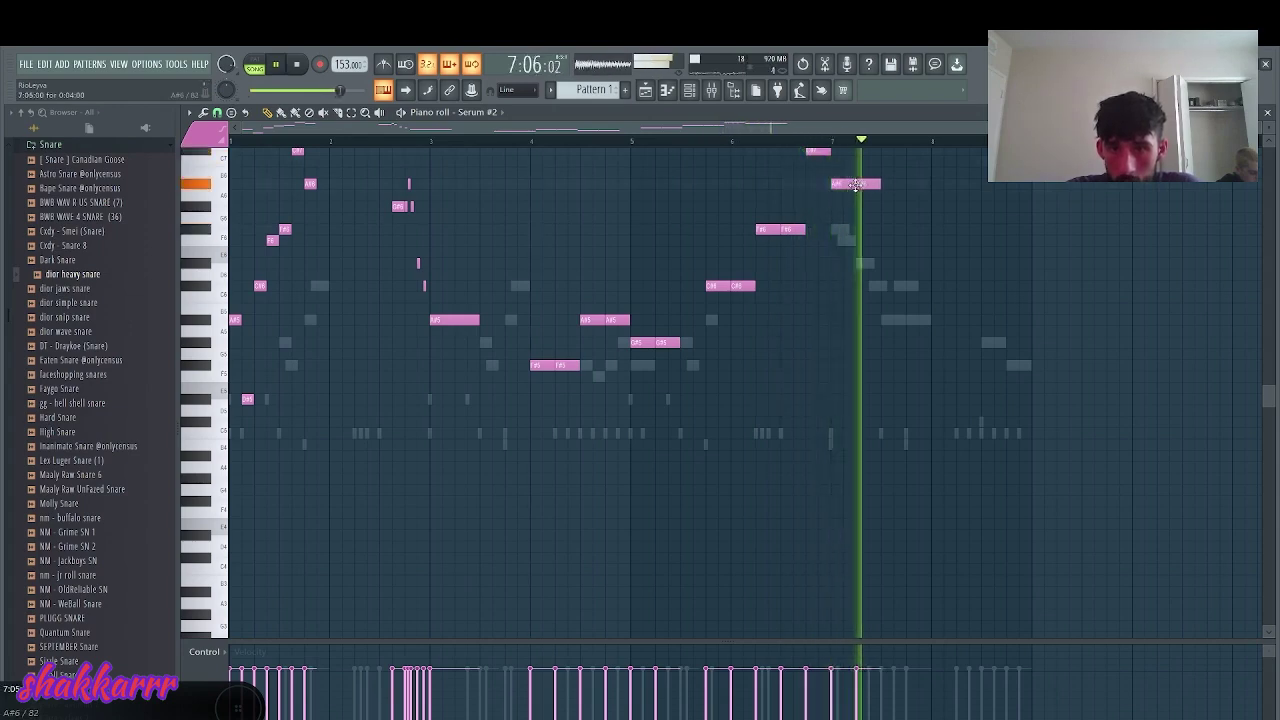
{"action": "left_click", "coordinate": [909, 206]}
{"action": "left_click", "coordinate": [937, 184]}
{"action": "left_click", "coordinate": [946, 206]}
{"action": "key", "text": "space"}
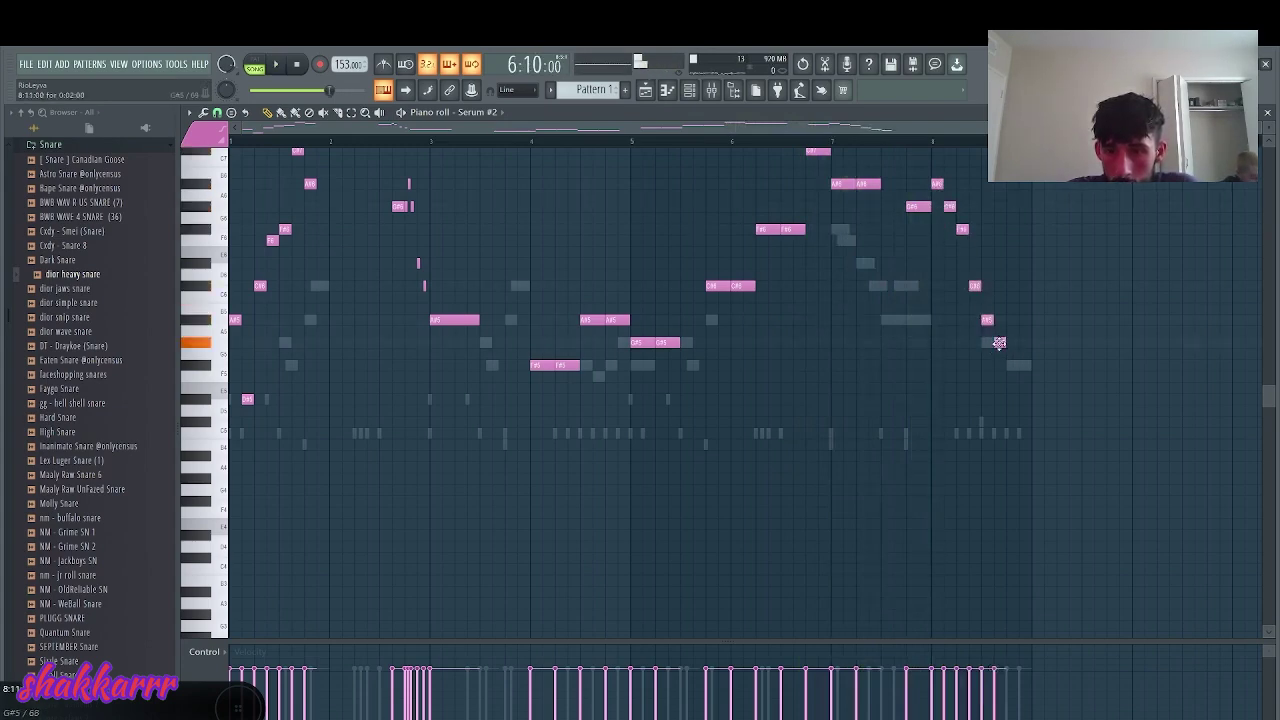
{"action": "key", "text": "space"}
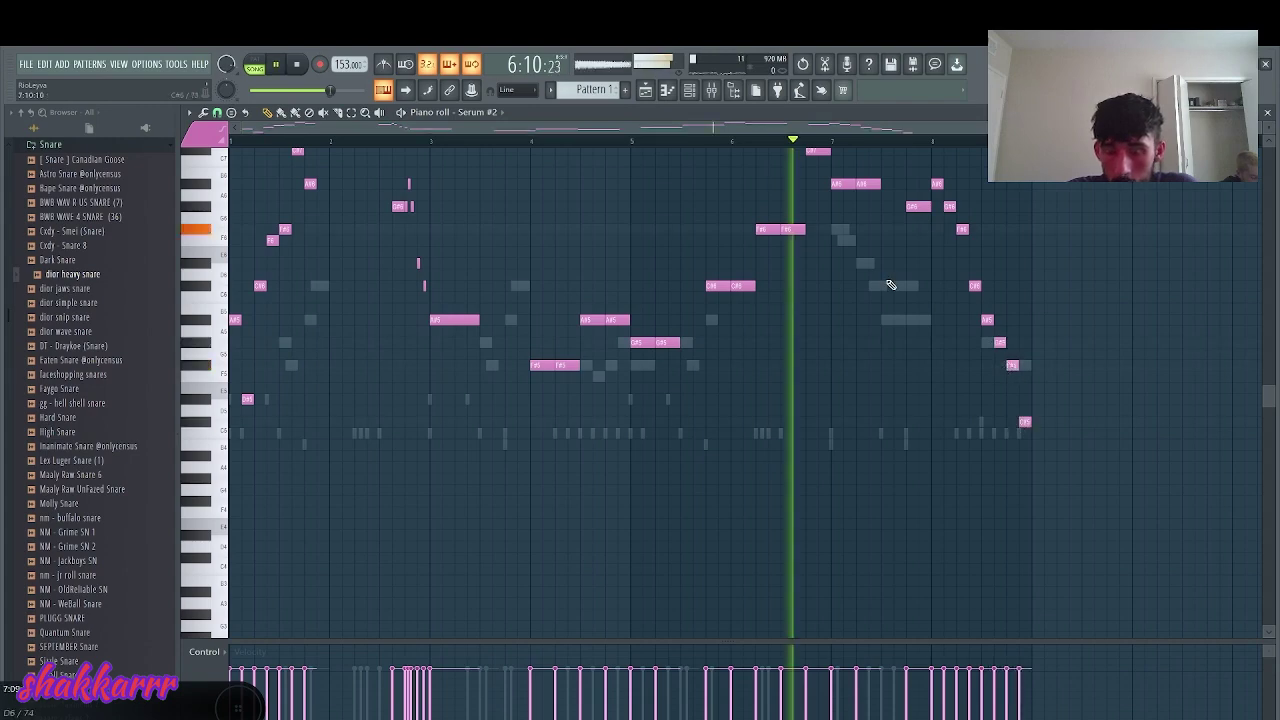
- Review the full Serum #2 melody against the other channels during playback, then stop playback
{"action": "key", "text": "F6"}
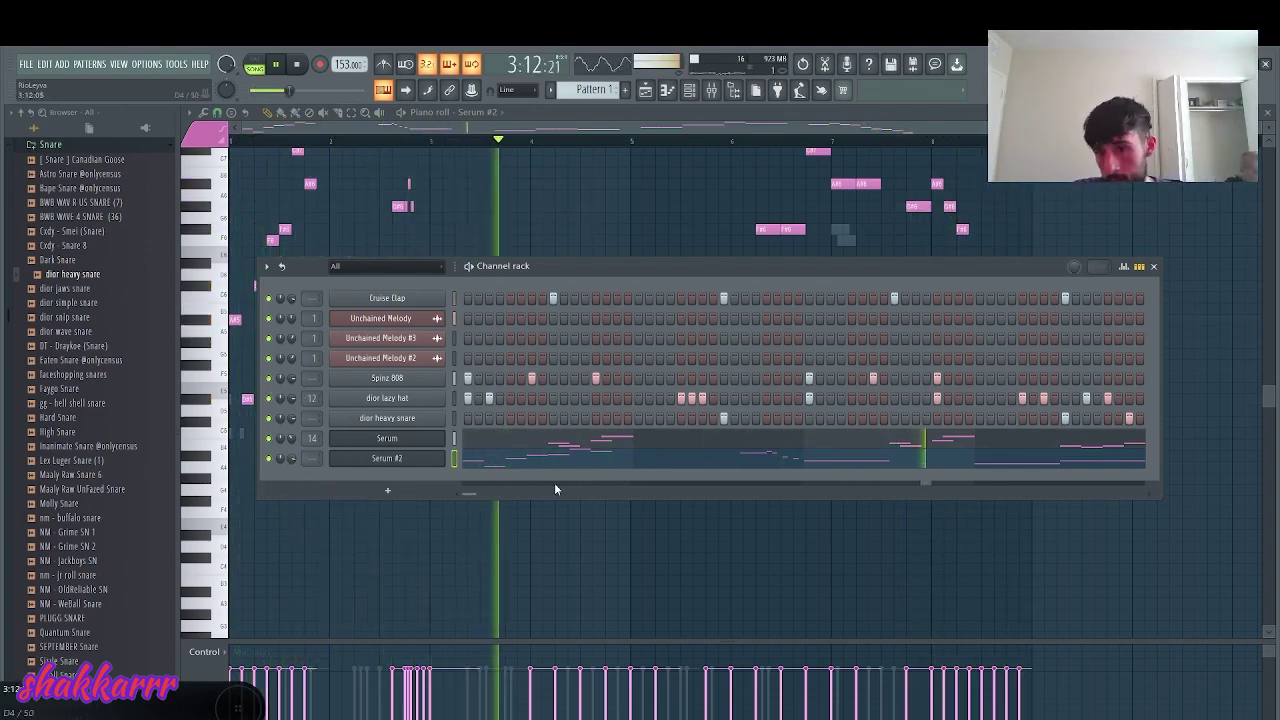
{"action": "left_click", "coordinate": [572, 459]}
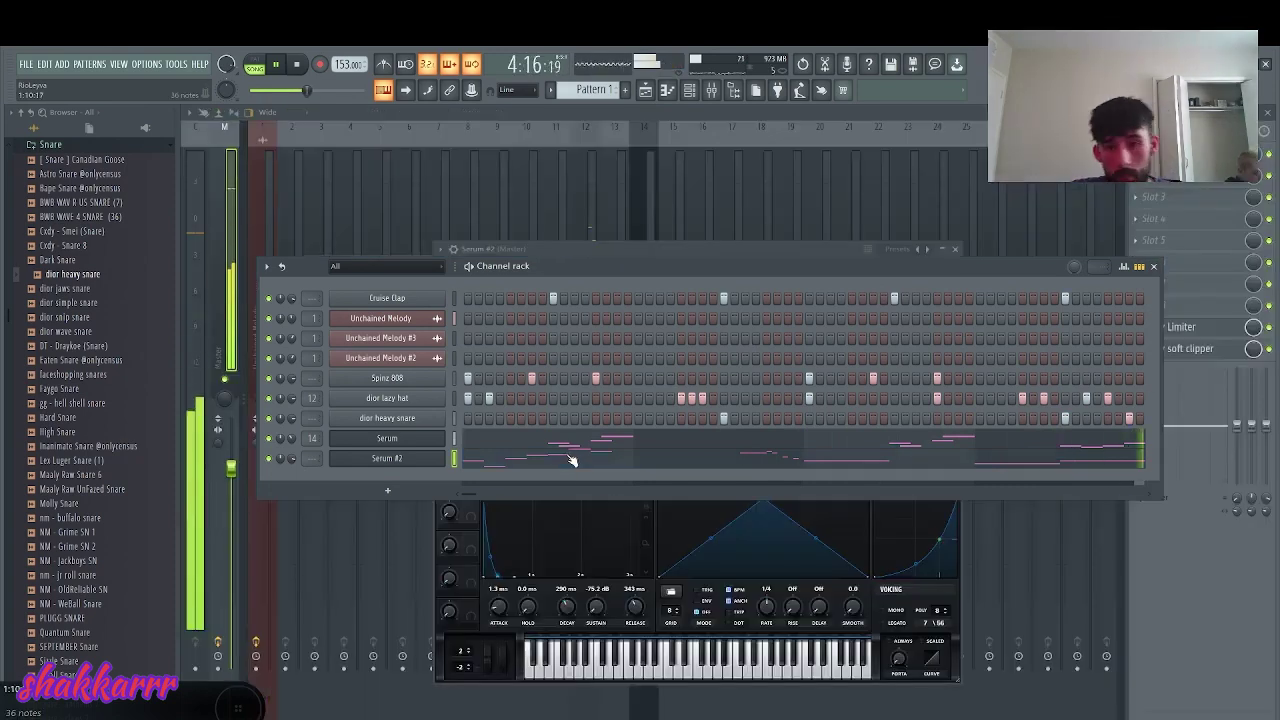
{"action": "left_click", "coordinate": [575, 465]}
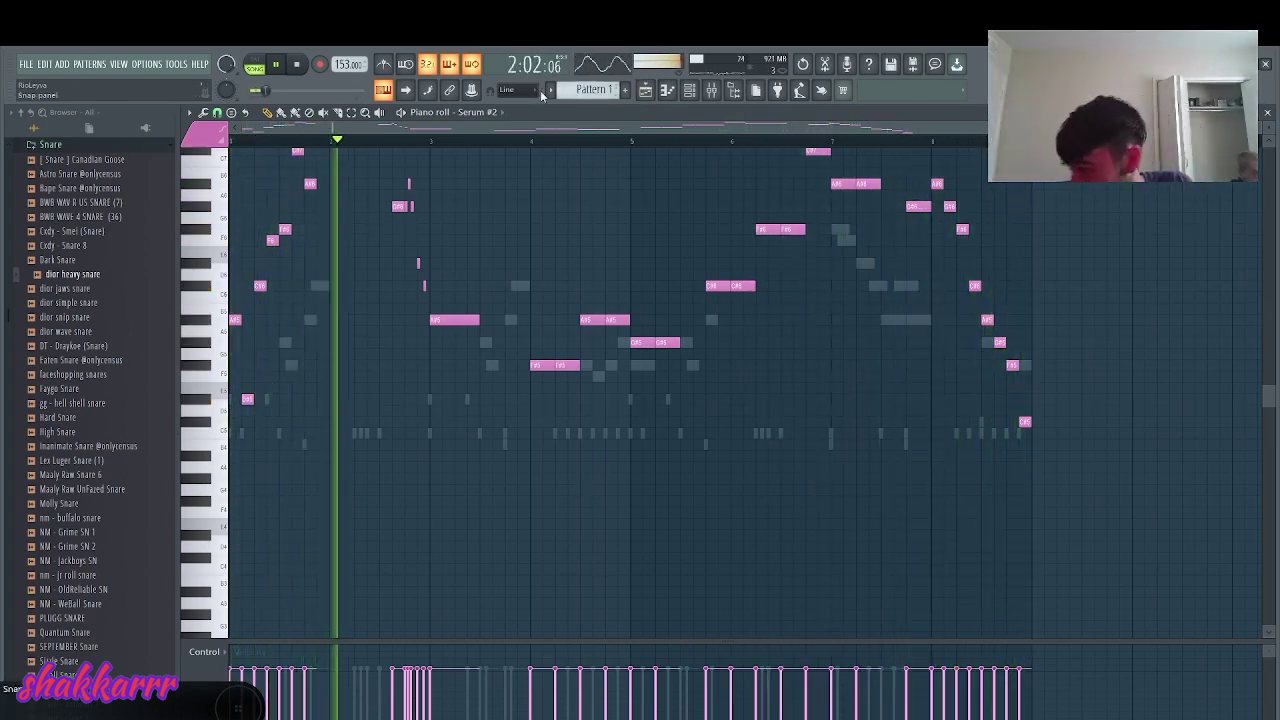
{"action": "left_click", "coordinate": [692, 90]}
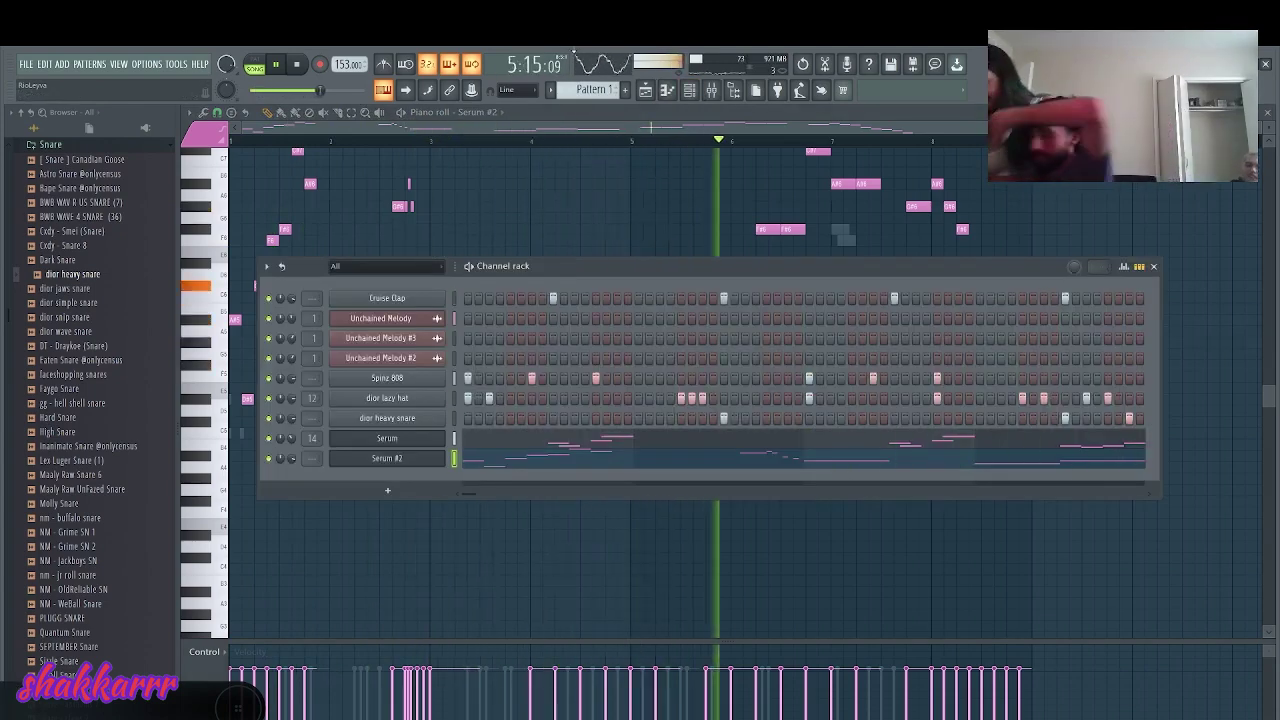
{"action": "key", "text": "space"}
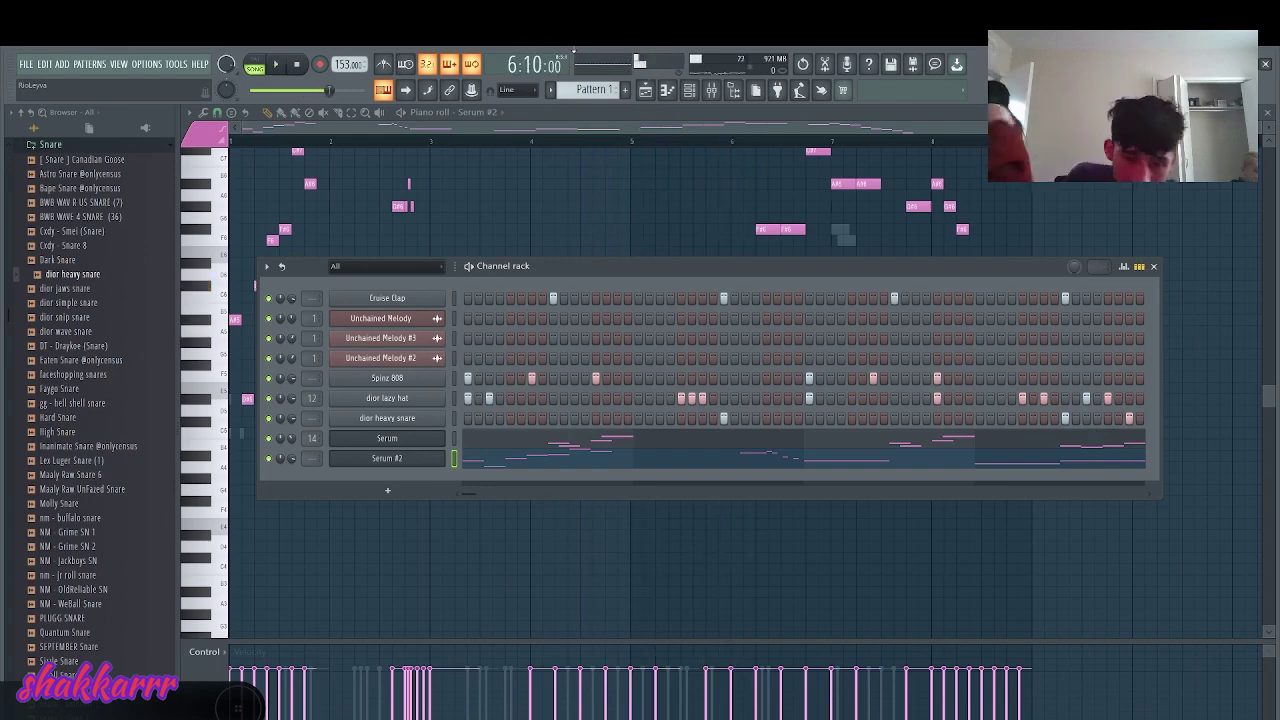
- Clone the Serum #2 channel and switch the new Serum instance to the [pluck] regice [ghoul] preset
{"action": "right_click", "coordinate": [374, 464]}
{"action": "left_click", "coordinate": [475, 561]}
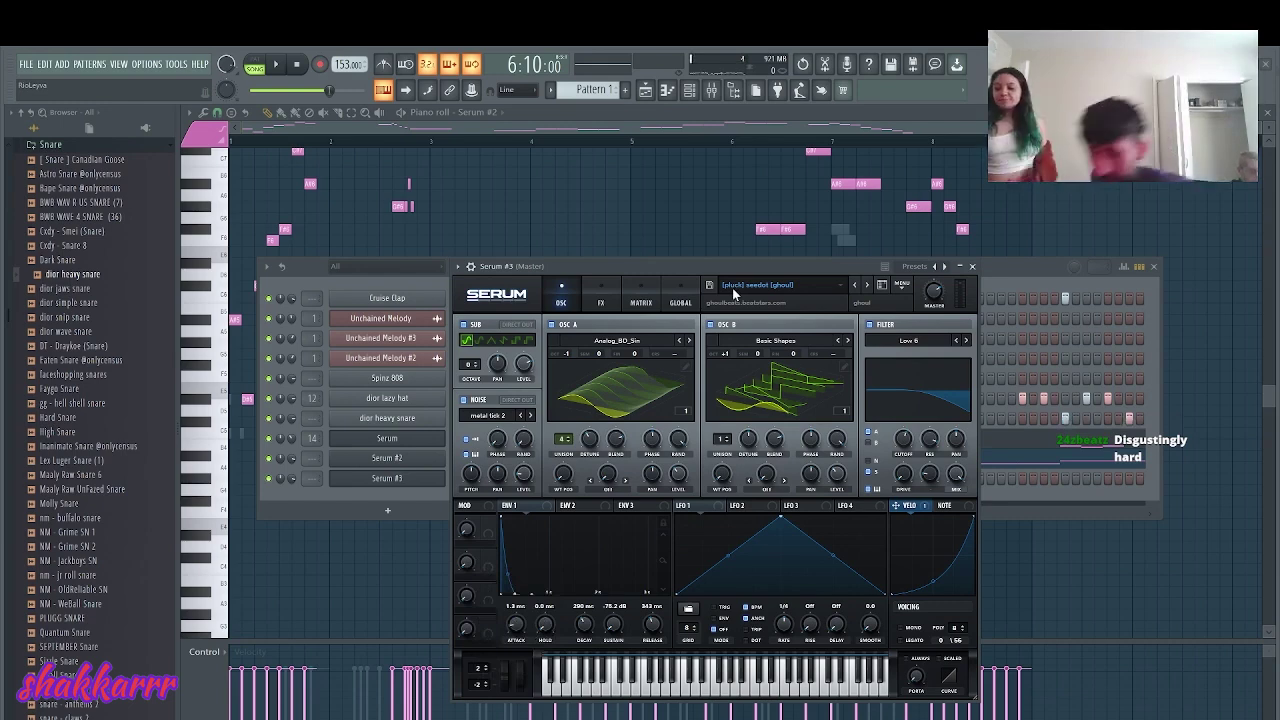
{"action": "left_click", "coordinate": [855, 285]}
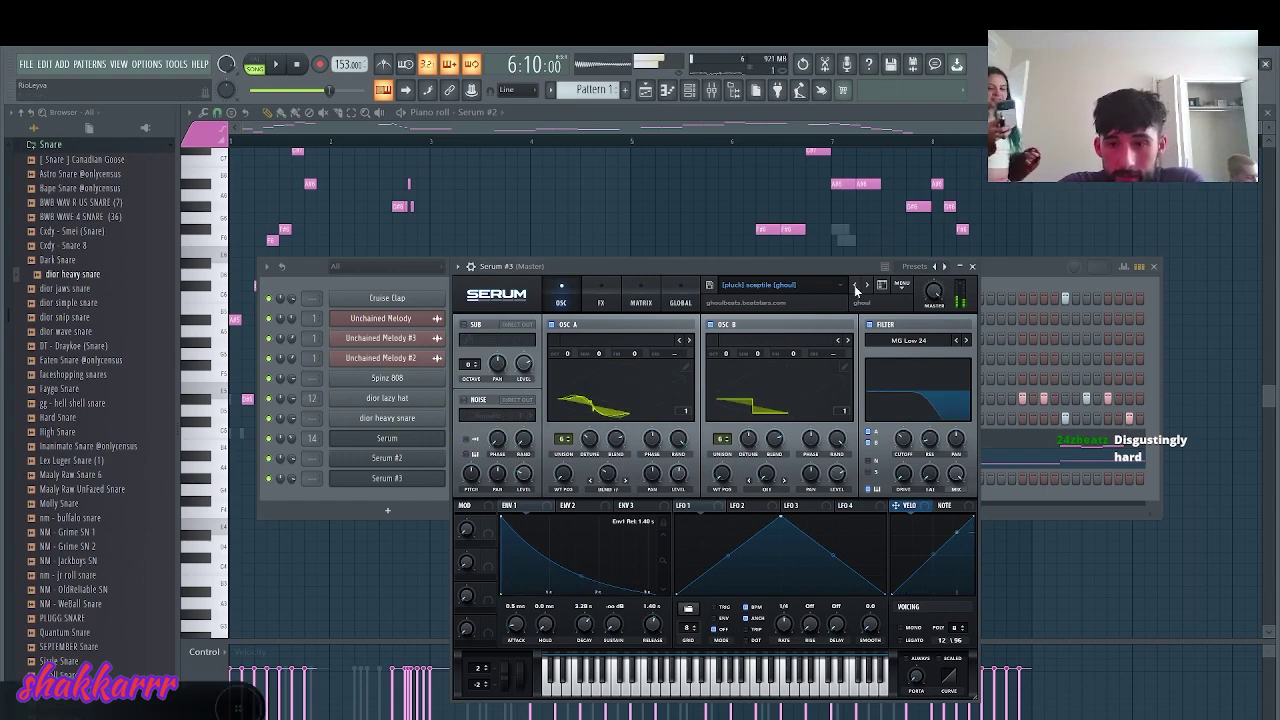
{"action": "left_click", "coordinate": [865, 285]}
{"action": "key", "text": "m"}
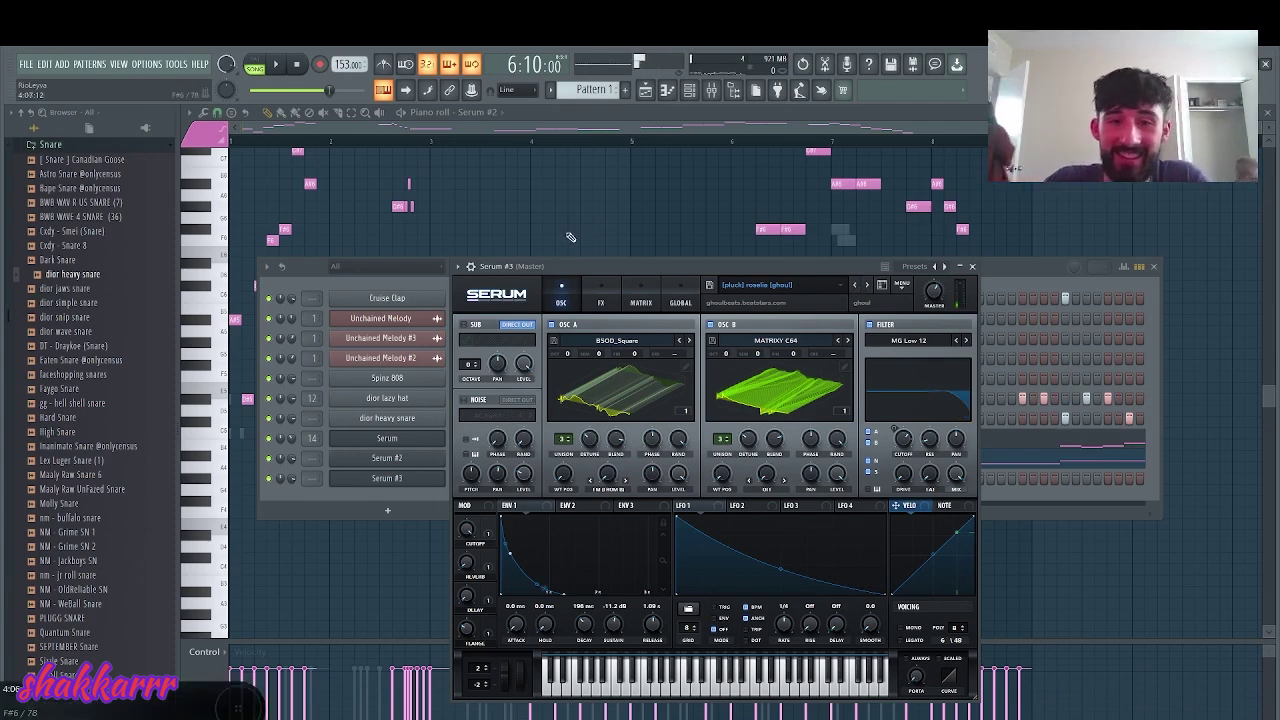
{"action": "left_click", "coordinate": [854, 285]}
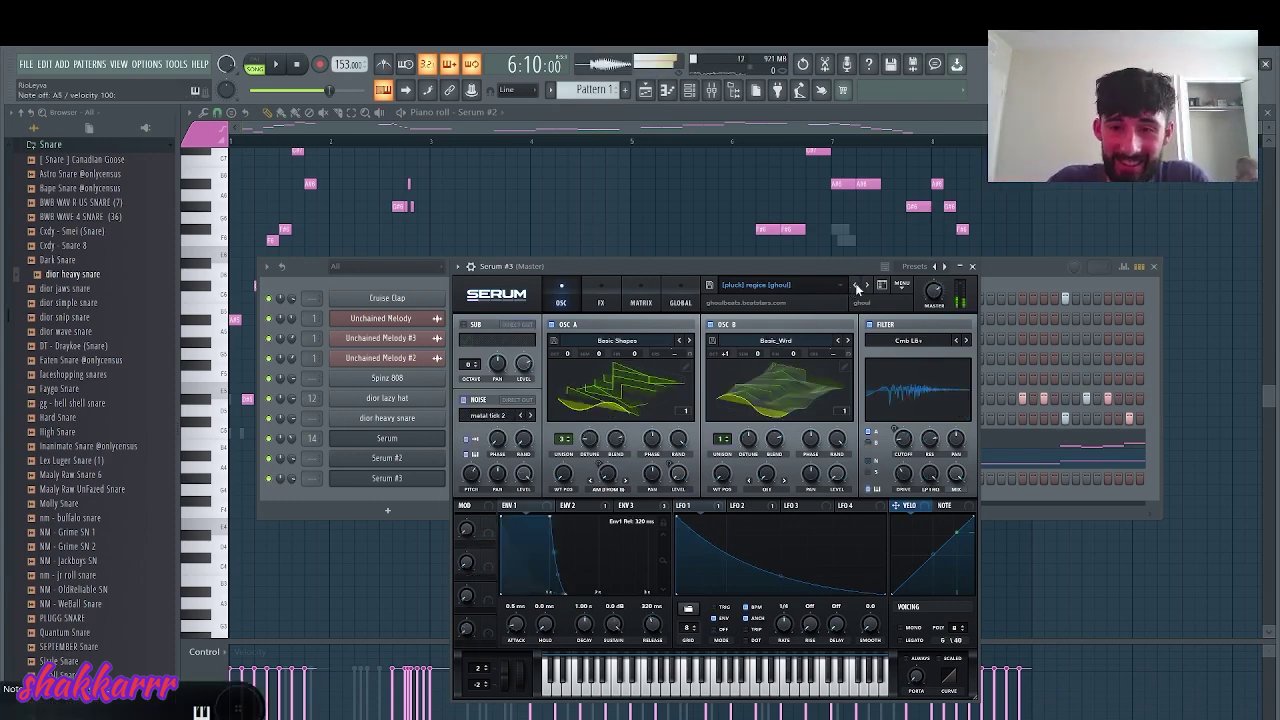
{"action": "left_click", "coordinate": [973, 266]}
- In the Serum #3 piano roll, draw a descending figure of one-step notes F#6, F6 and C#6 from beat 2 of bar 1
{"action": "key", "text": "space"}
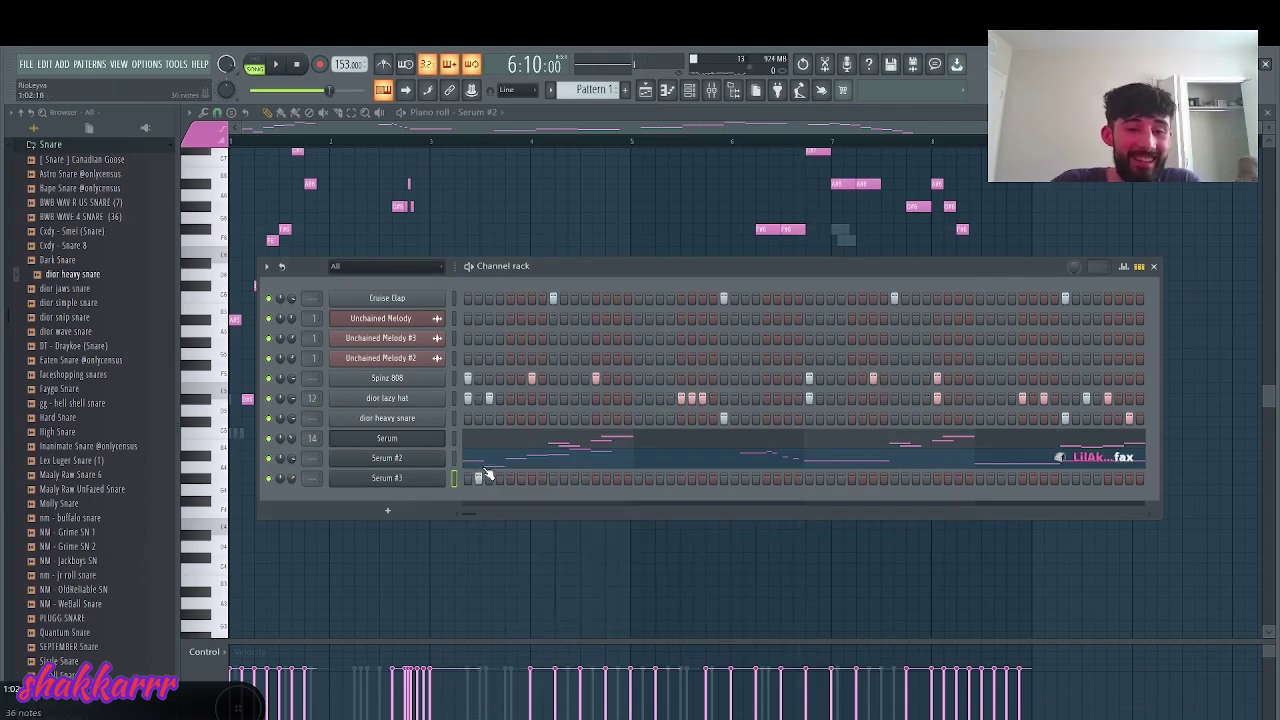
{"action": "right_click", "coordinate": [432, 473]}
{"action": "left_click", "coordinate": [484, 479]}
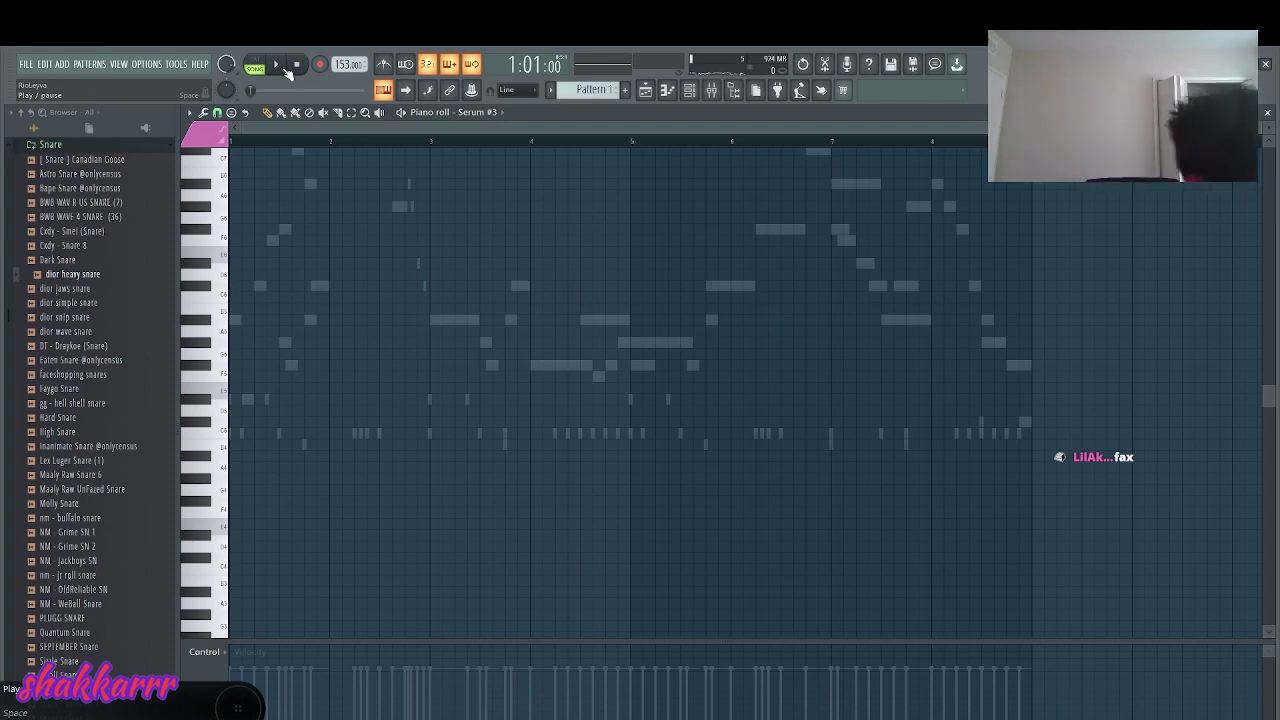
{"action": "key", "text": "space"}
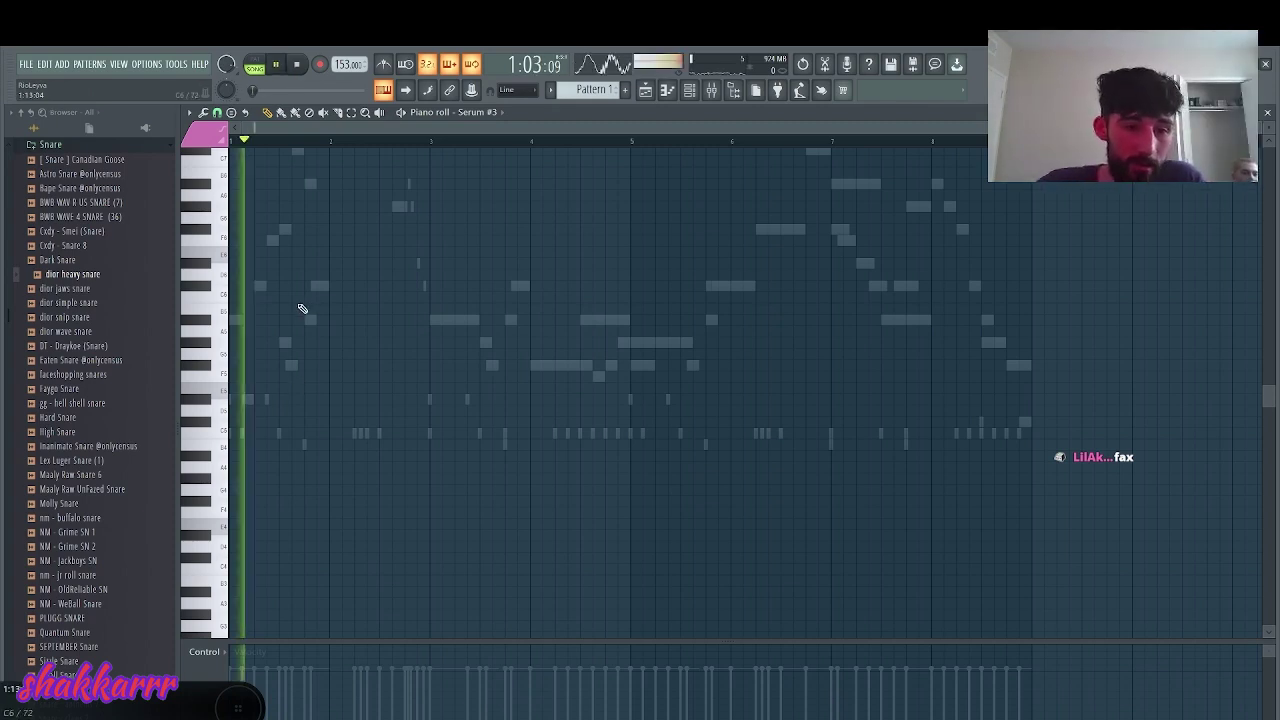
{"action": "key", "text": "space"}
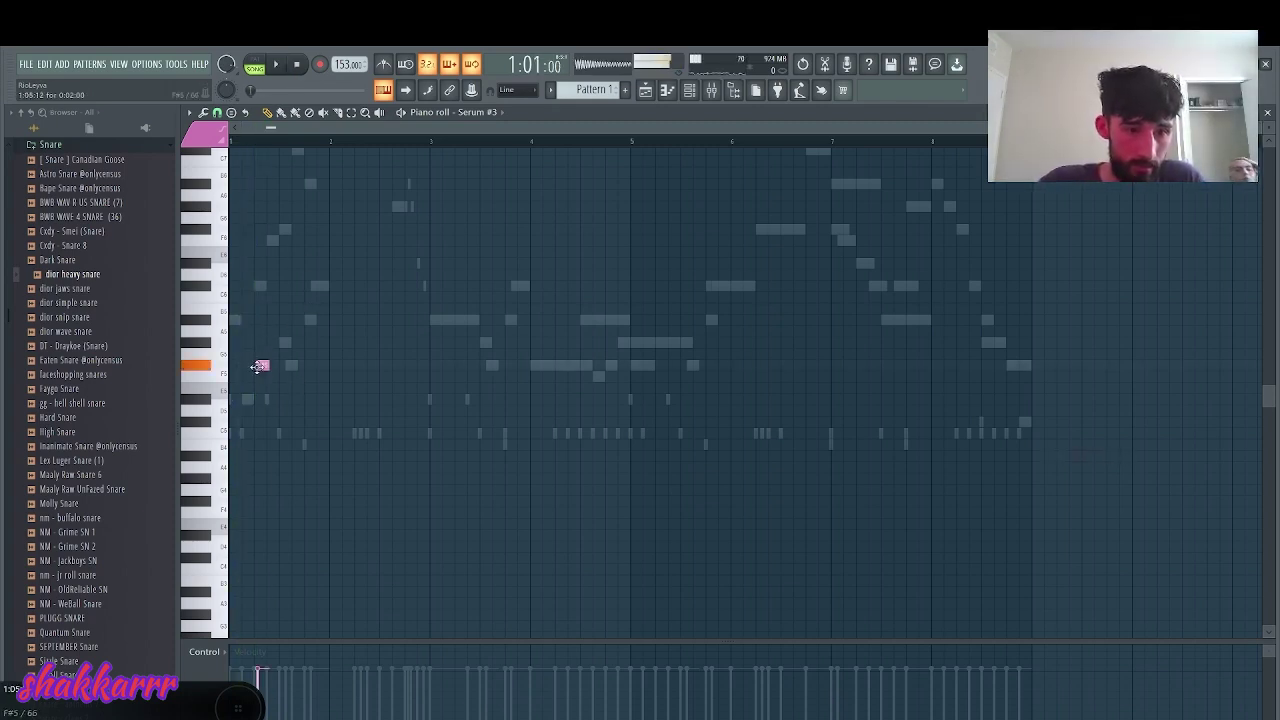
{"action": "key", "text": "space"}
{"action": "key", "text": "space"}
{"action": "key", "text": "space"}
{"action": "left_click_drag", "start_coordinate": [265, 366], "coordinate": [256, 367]}
{"action": "key", "text": "space"}
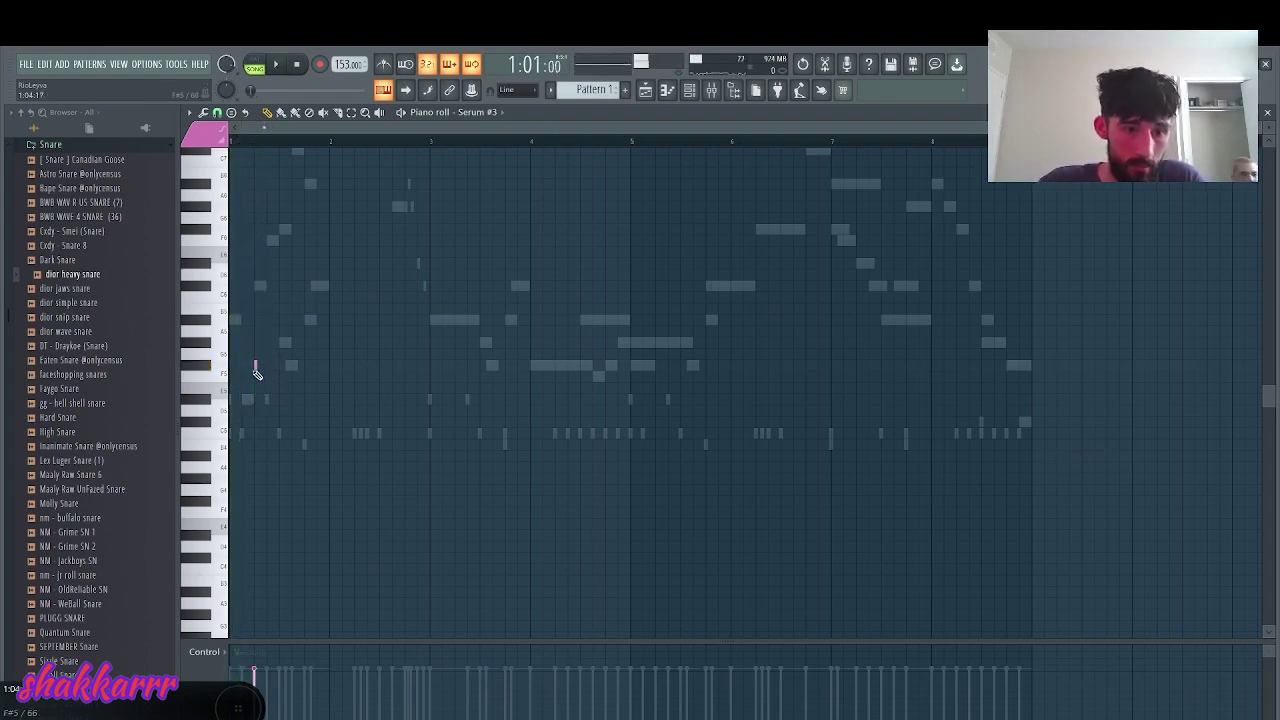
{"action": "left_click", "coordinate": [262, 375]}
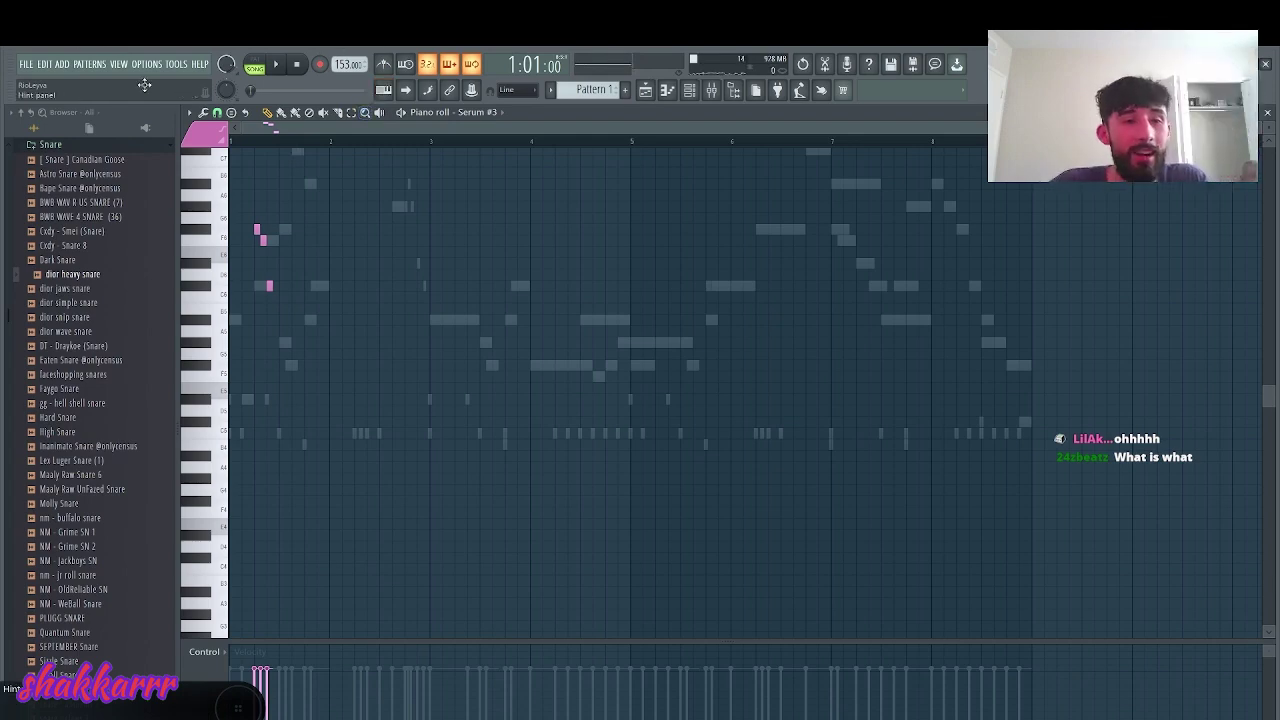
- Copy the three-note figure within bar 1 into a run descending through three octaves from F#7, and play it back
{"action": "left_click", "coordinate": [217, 112]}
{"action": "left_click", "coordinate": [236, 273]}
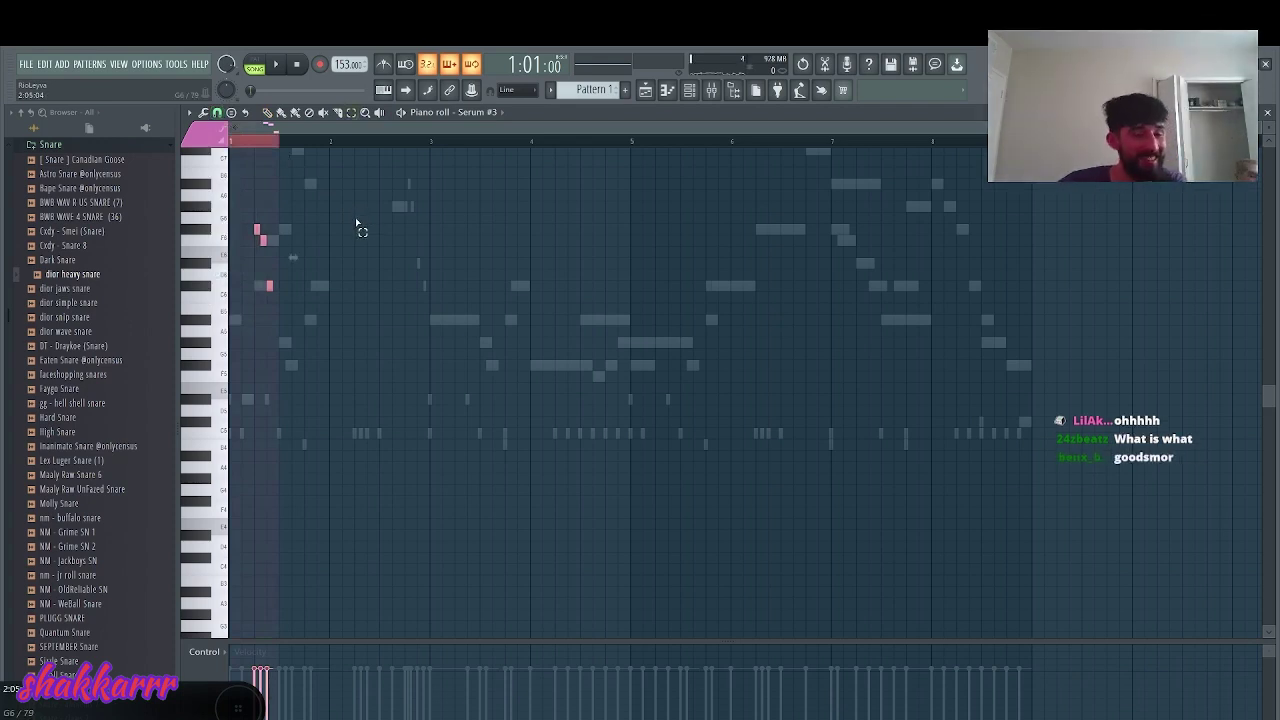
{"action": "key", "text": "space"}
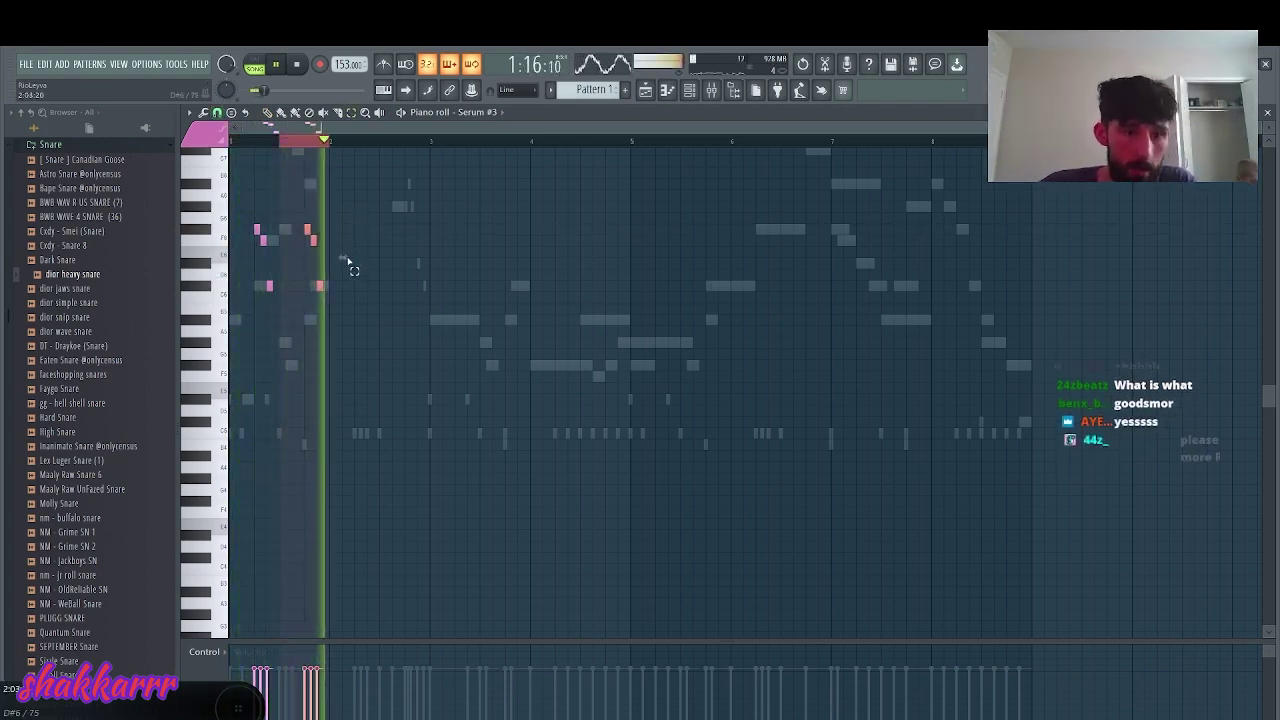
{"action": "key", "text": "space"}
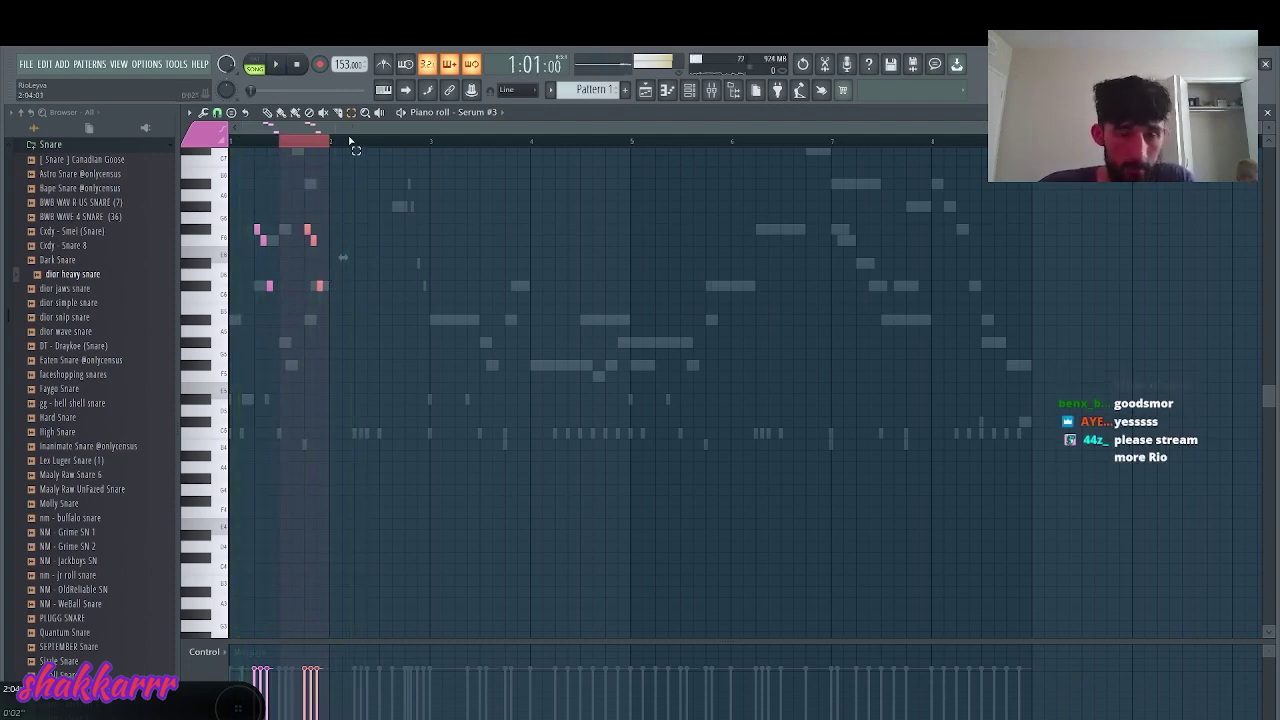
{"action": "key", "text": "space"}
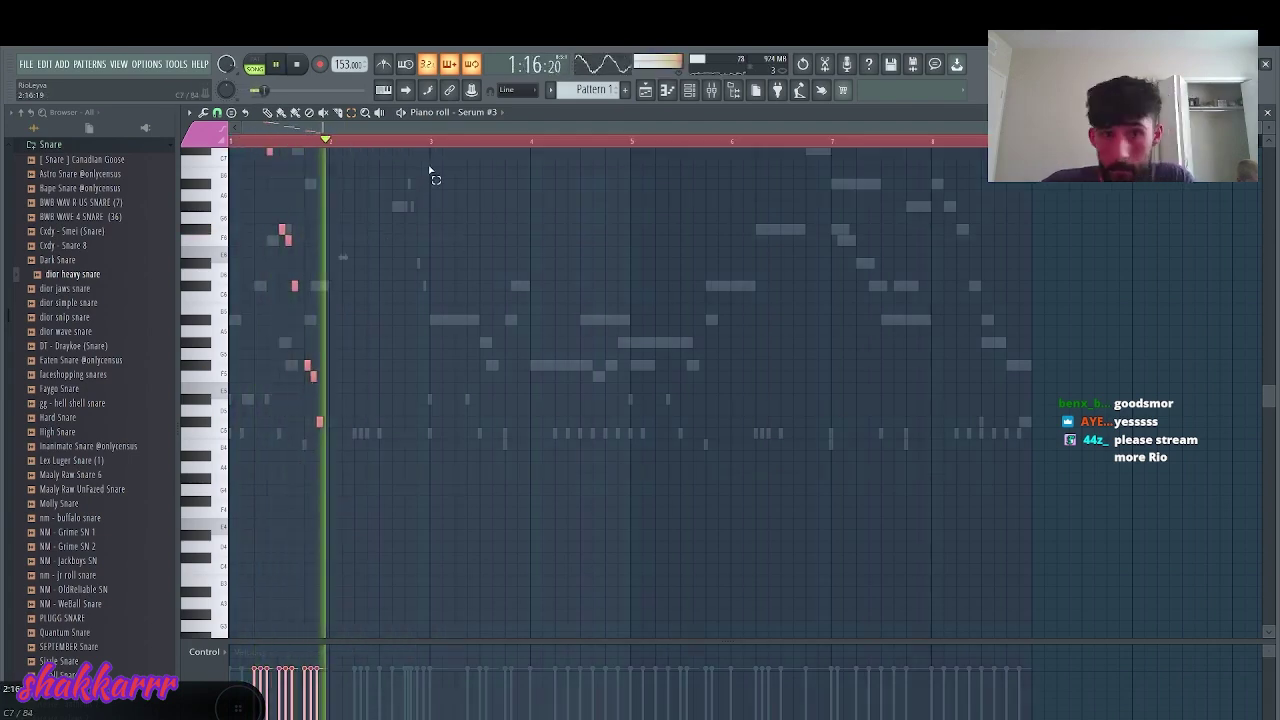
- Duplicate the descending run into bar 3 and delete the original notes in bar 1
{"action": "left_click_drag", "start_coordinate": [230, 158], "coordinate": [229, 160]}
{"action": "key", "text": "ctrl+b"}
{"action": "left_click_drag", "start_coordinate": [349, 429], "coordinate": [260, 62]}
{"action": "key", "text": "Delete"}
{"action": "scroll", "coordinate": [420, 250], "scroll_direction": "up", "scroll_amount": 4}
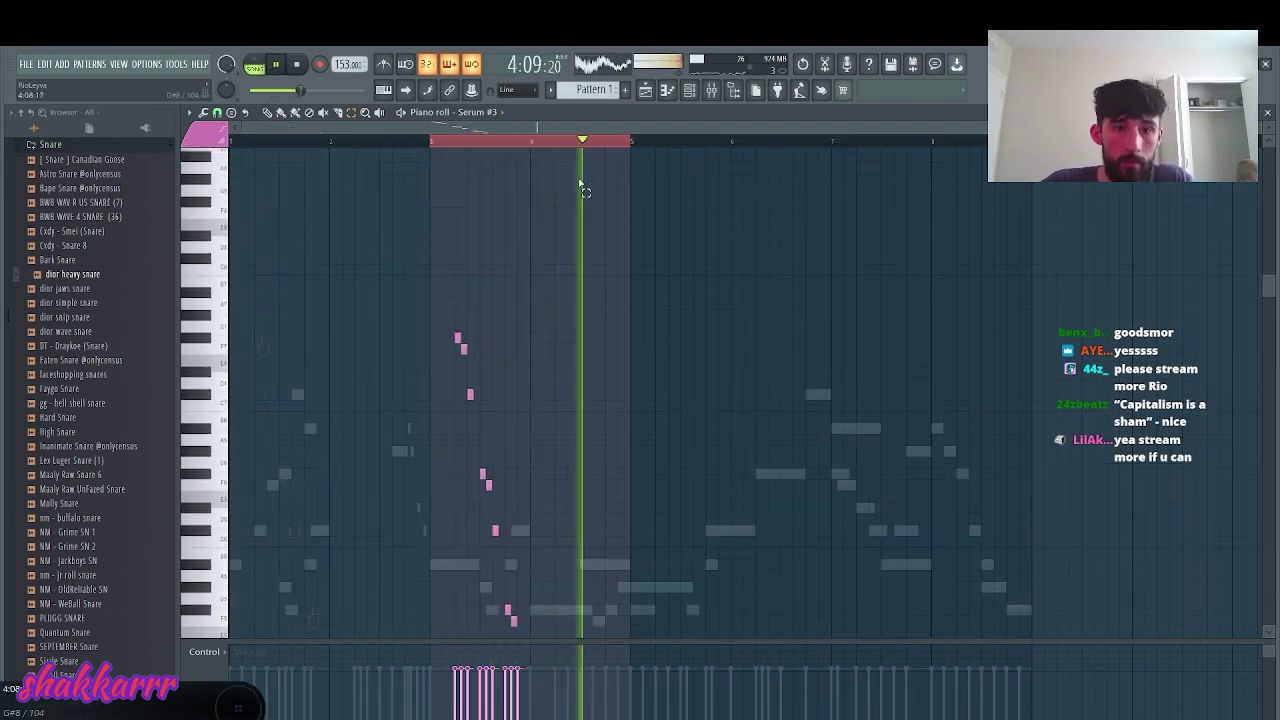
- Duplicate the first four bars into bars 5 to 8 and flip the copied run horizontally so it ascends in bar 7
{"action": "left_click", "coordinate": [632, 141], "text": "ctrl"}
{"action": "left_click_drag", "start_coordinate": [632, 141], "coordinate": [227, 304]}
{"action": "key", "text": "ctrl+b"}
{"action": "key", "text": "alt+y"}
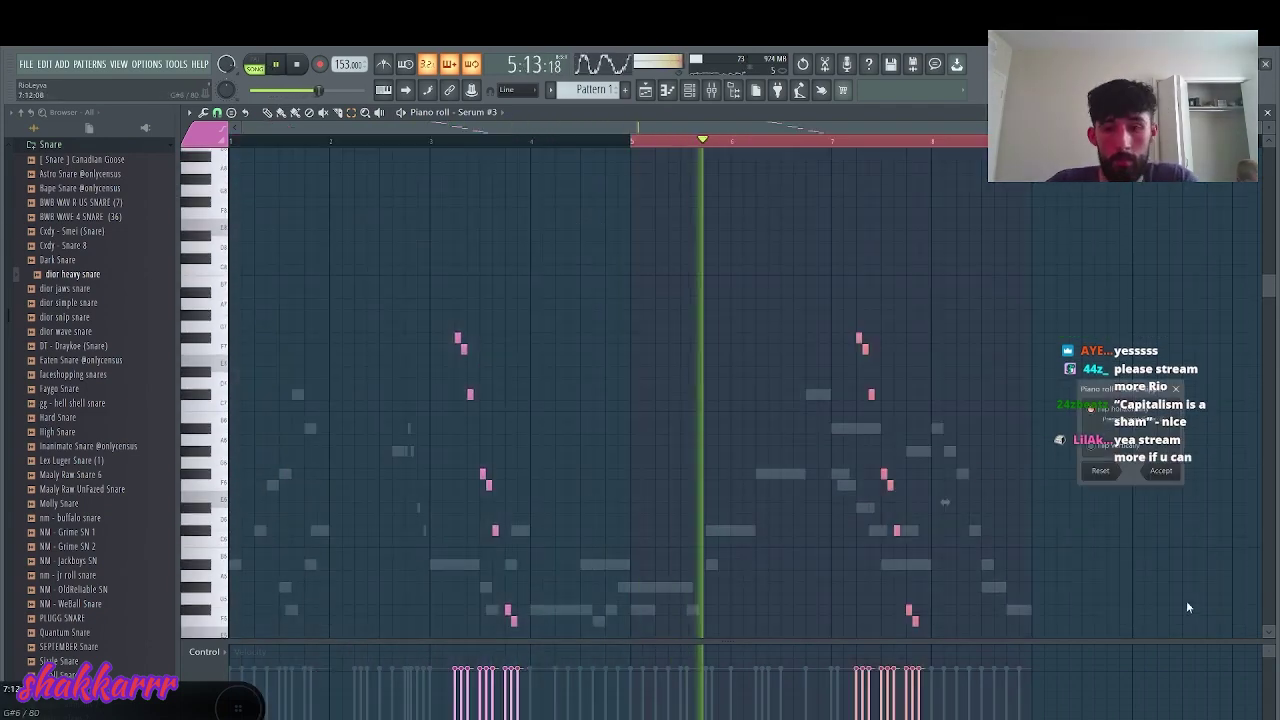
{"action": "left_click", "coordinate": [1091, 409]}
{"action": "left_click", "coordinate": [1160, 472]}
{"action": "scroll", "coordinate": [1145, 505], "scroll_direction": "down", "scroll_amount": 3}
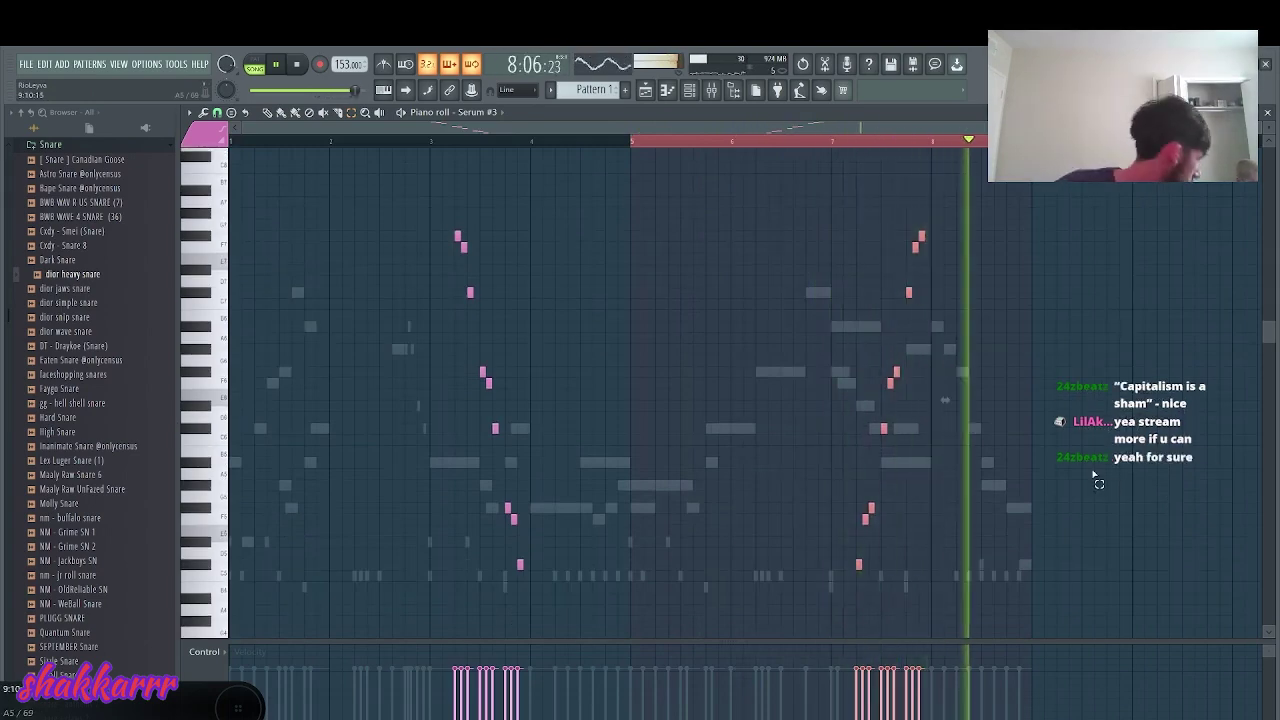
- Open the mixer, set the Unchained Melody insert's volume to about -1.3 dB, and bring the channel rack back up
{"action": "left_click", "coordinate": [709, 95]}
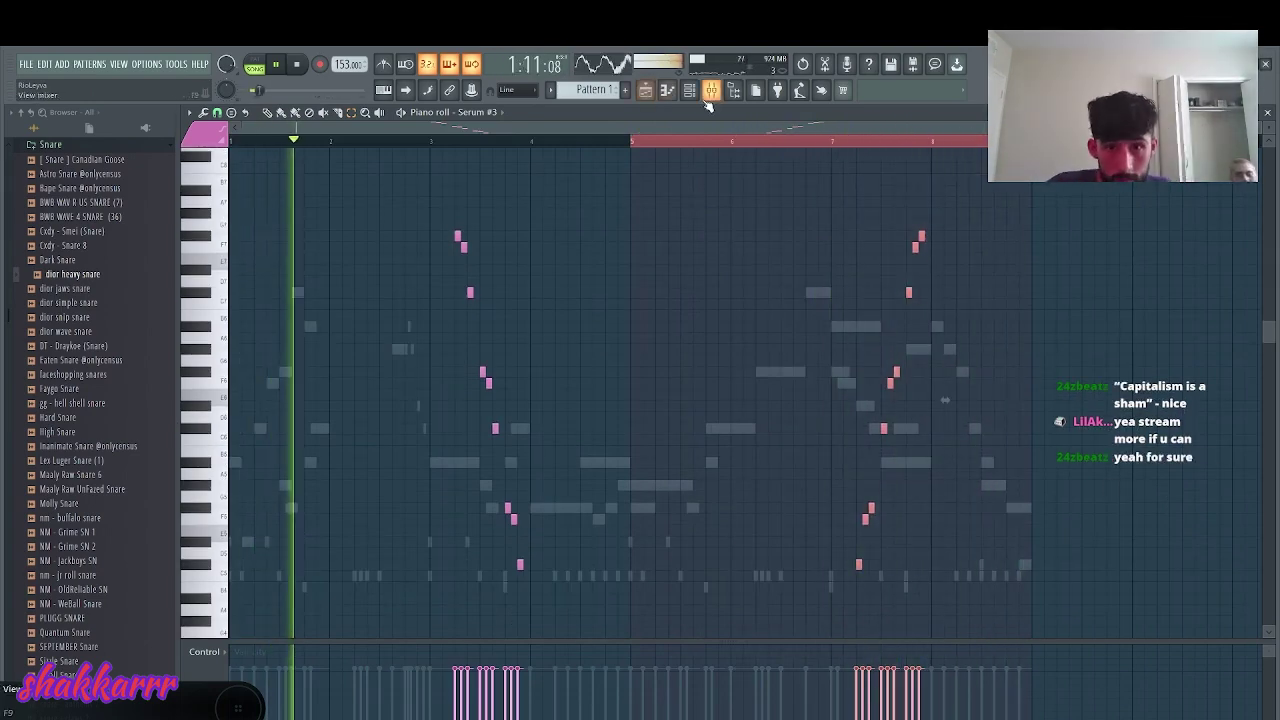
{"action": "left_click", "coordinate": [692, 93]}
{"action": "left_click", "coordinate": [693, 93]}
{"action": "left_click", "coordinate": [692, 92]}
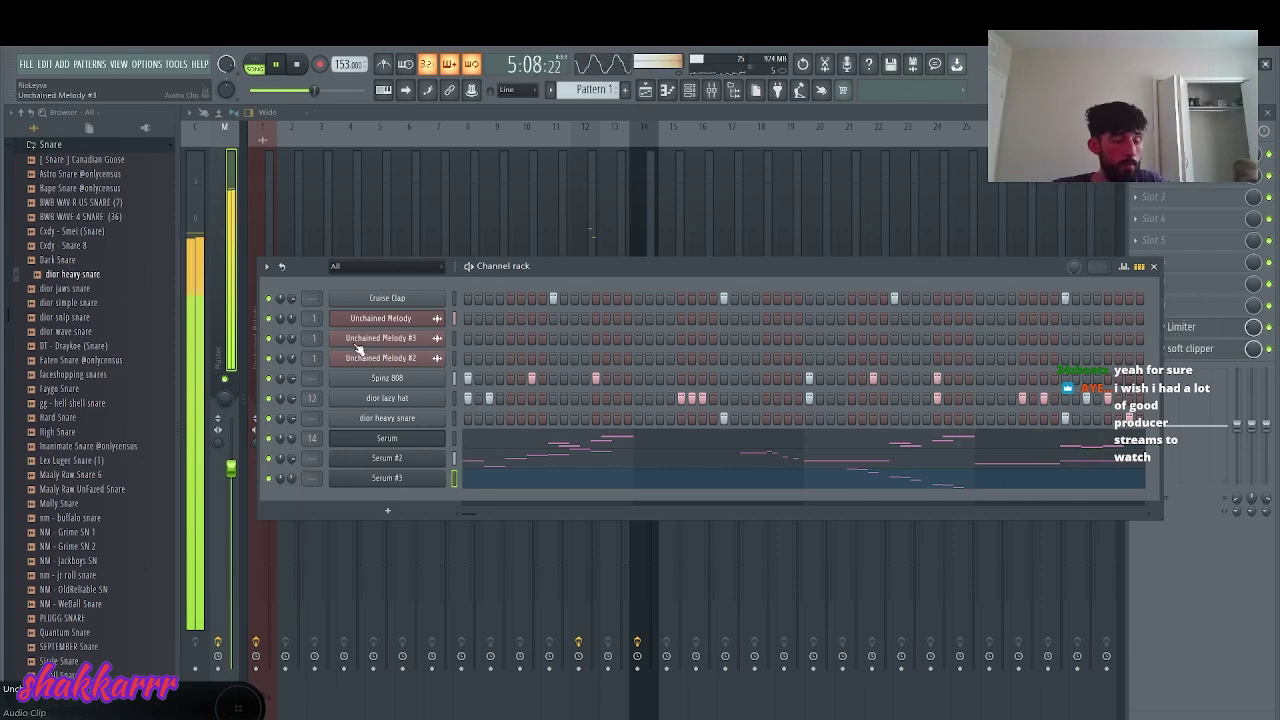
{"action": "left_click", "coordinate": [275, 185]}
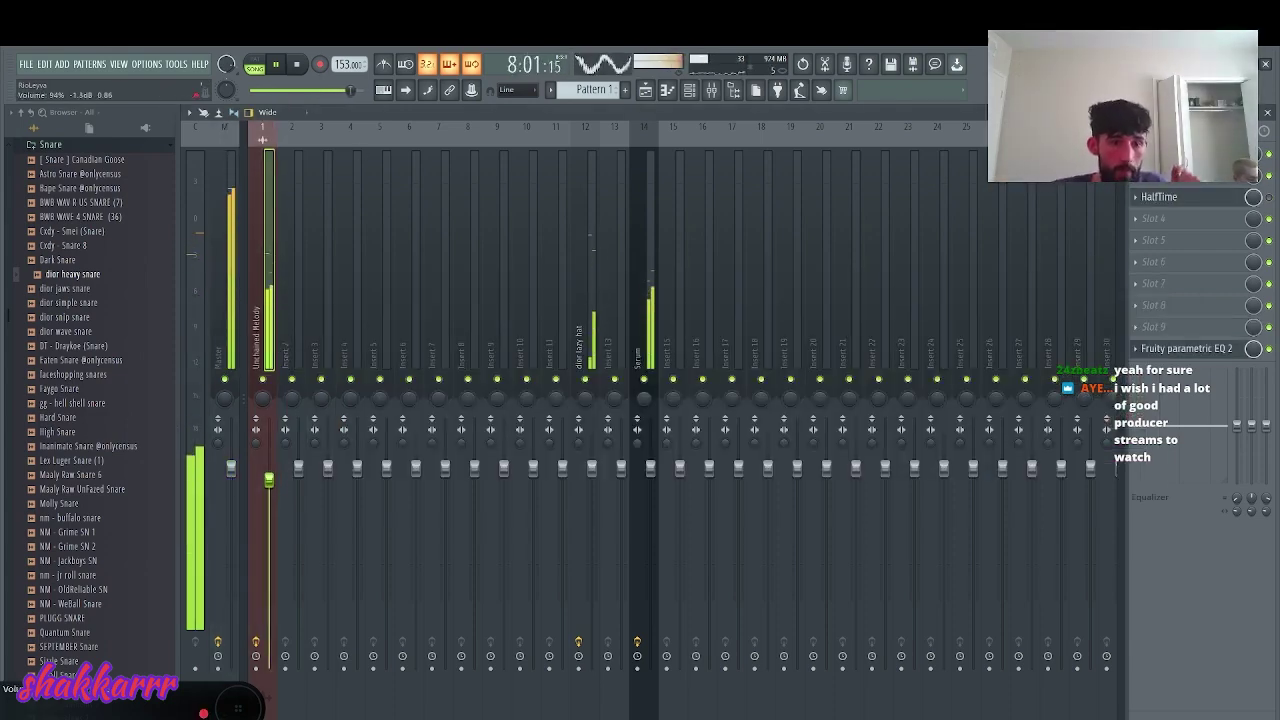
{"action": "key", "text": "F6"}
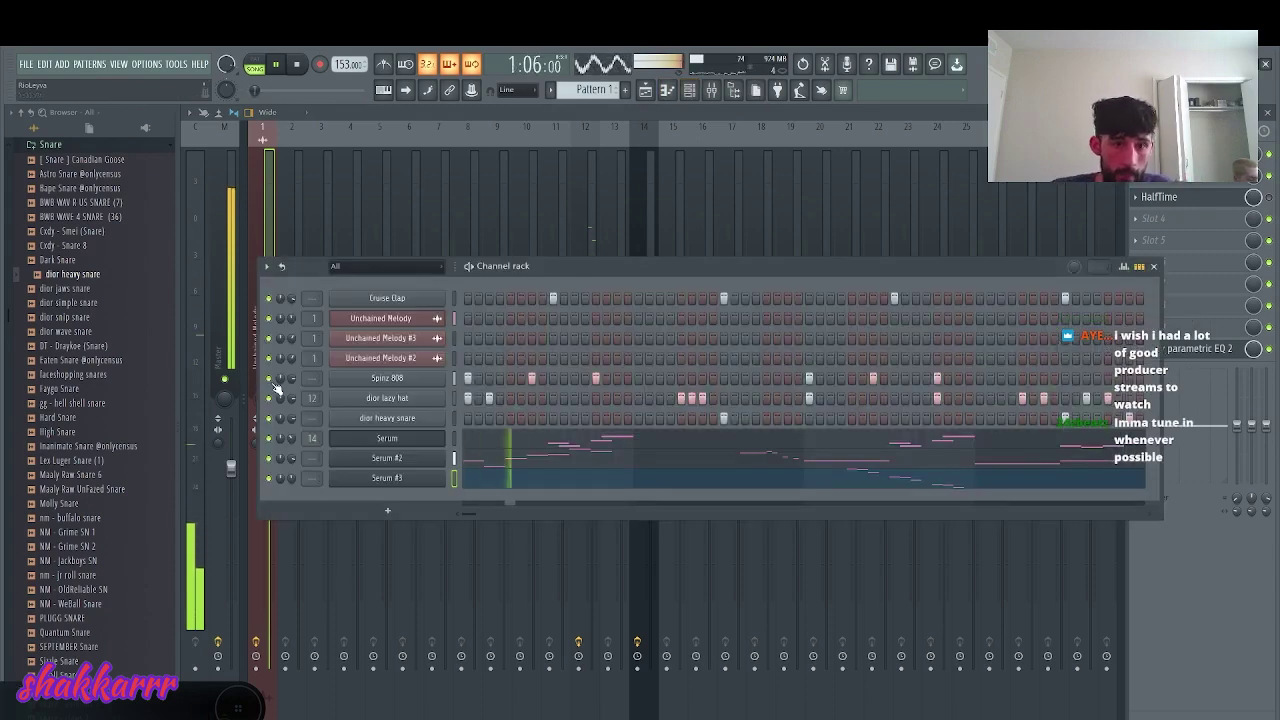
{"action": "right_click", "coordinate": [442, 474]}
{"action": "left_click", "coordinate": [430, 487]}
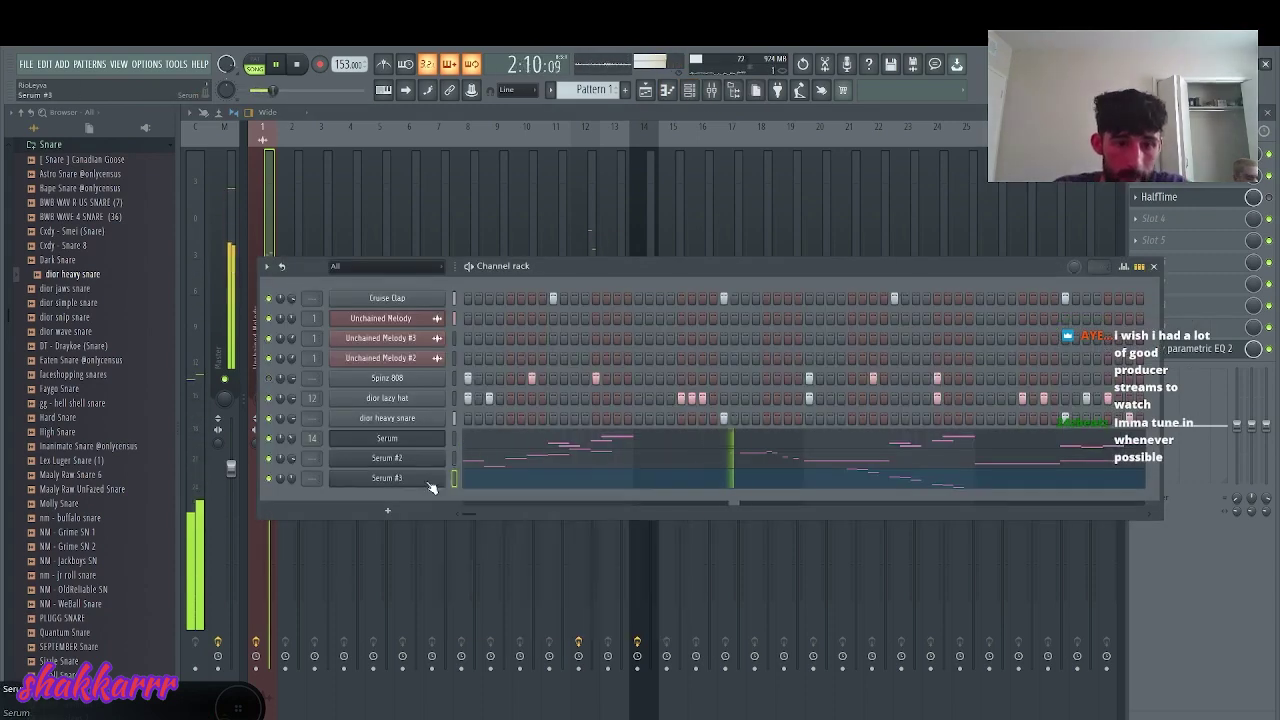
{"action": "key", "text": "F6"}
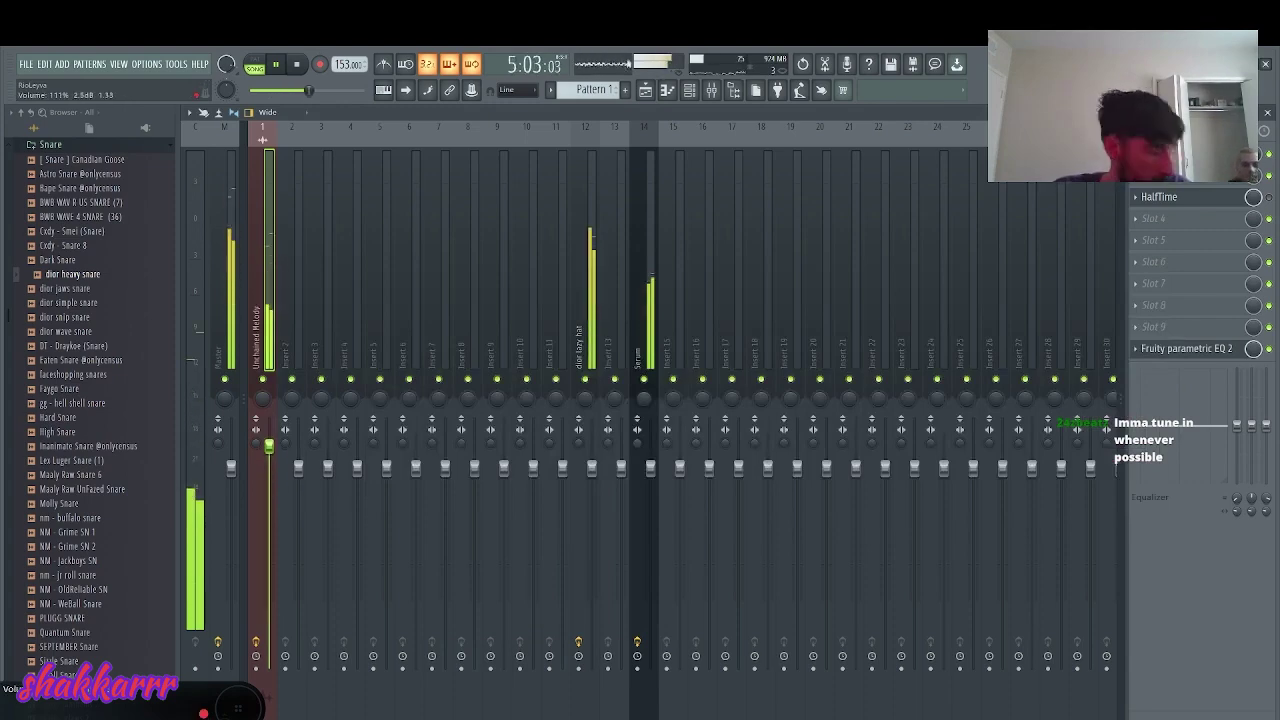
{"action": "key", "text": "F6"}
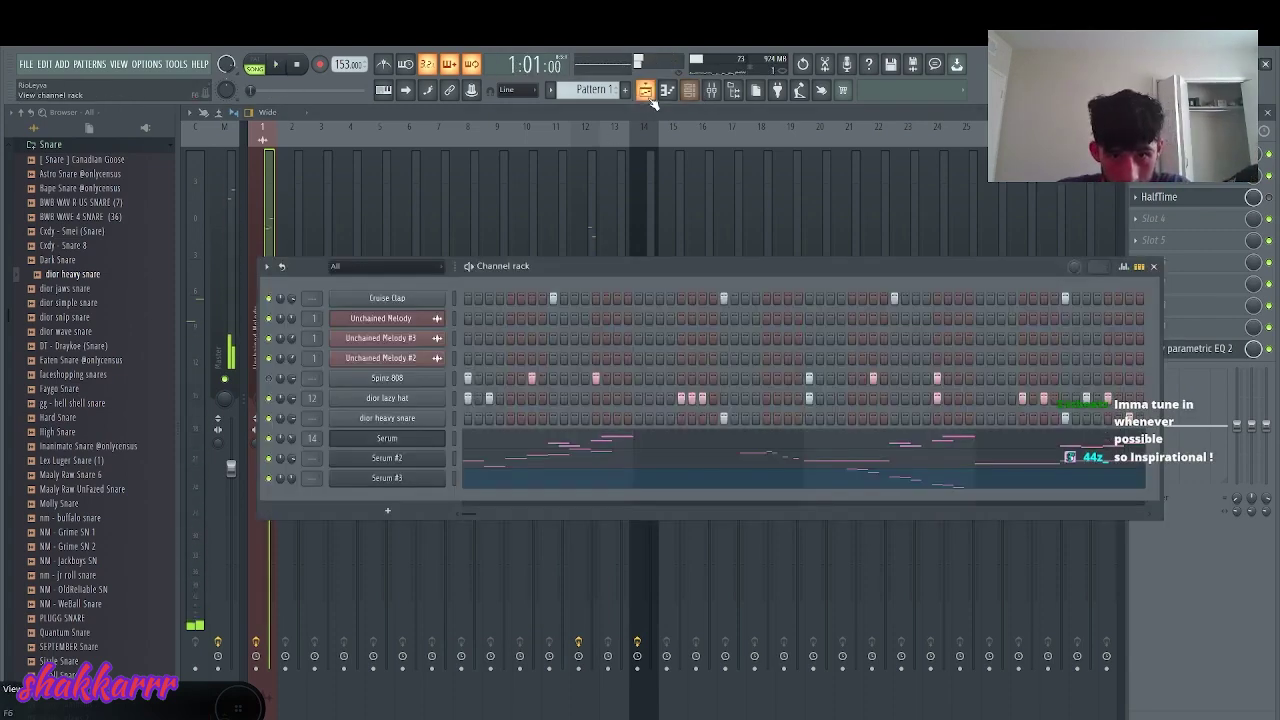
- Mute playlist tracks 2 and 3 with the Unchained Melody audio clips, and play the arrangement from the channel rack view
{"action": "key", "text": "F5"}
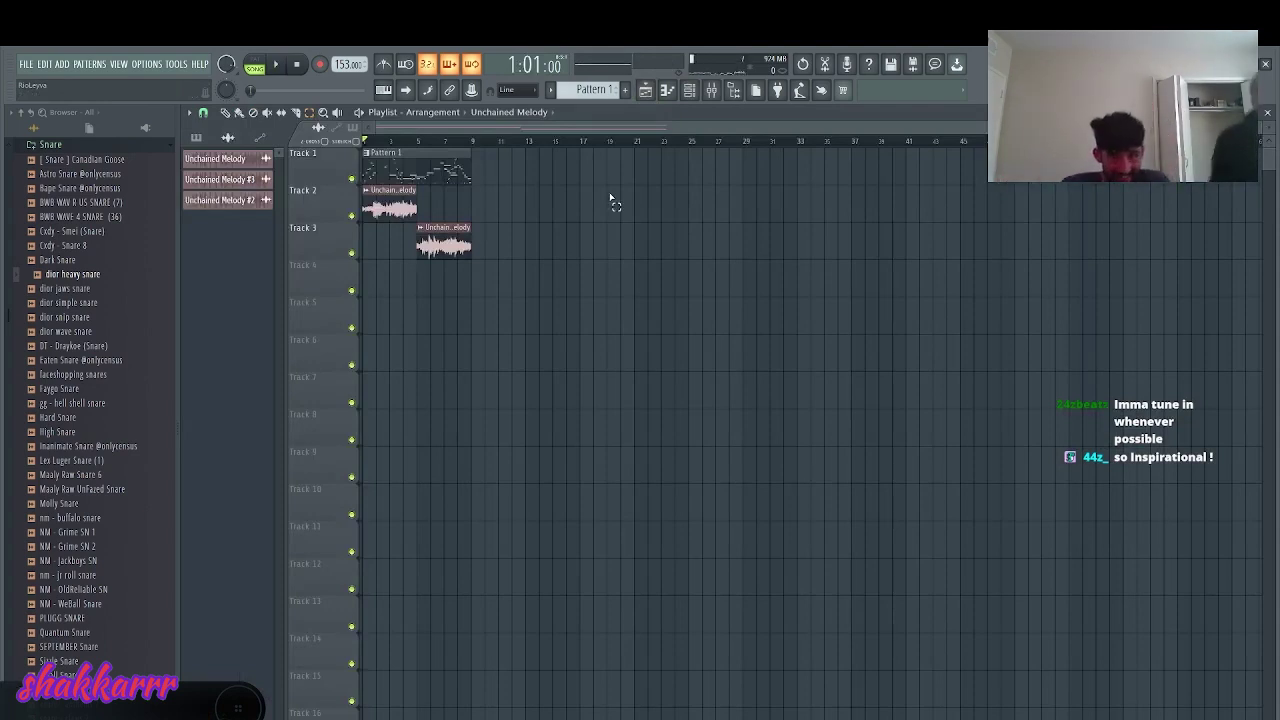
{"action": "left_click", "coordinate": [351, 215]}
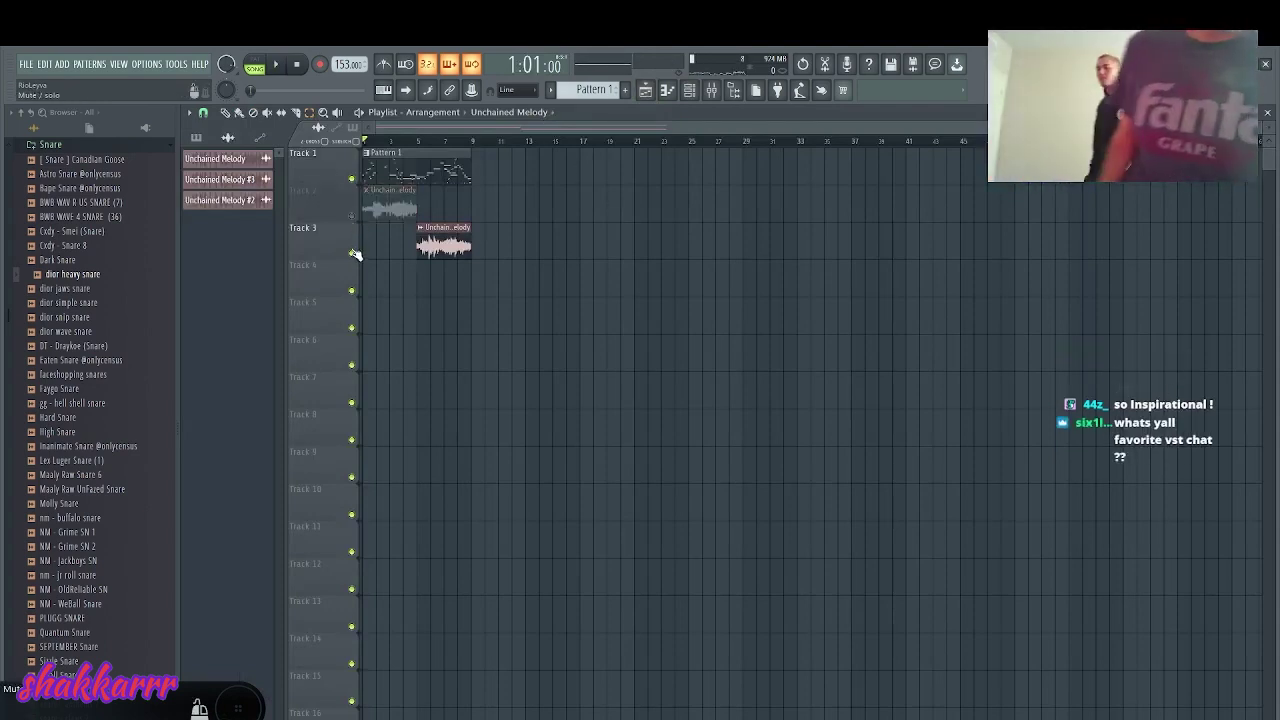
{"action": "left_click", "coordinate": [351, 253]}
{"action": "key", "text": "F6"}
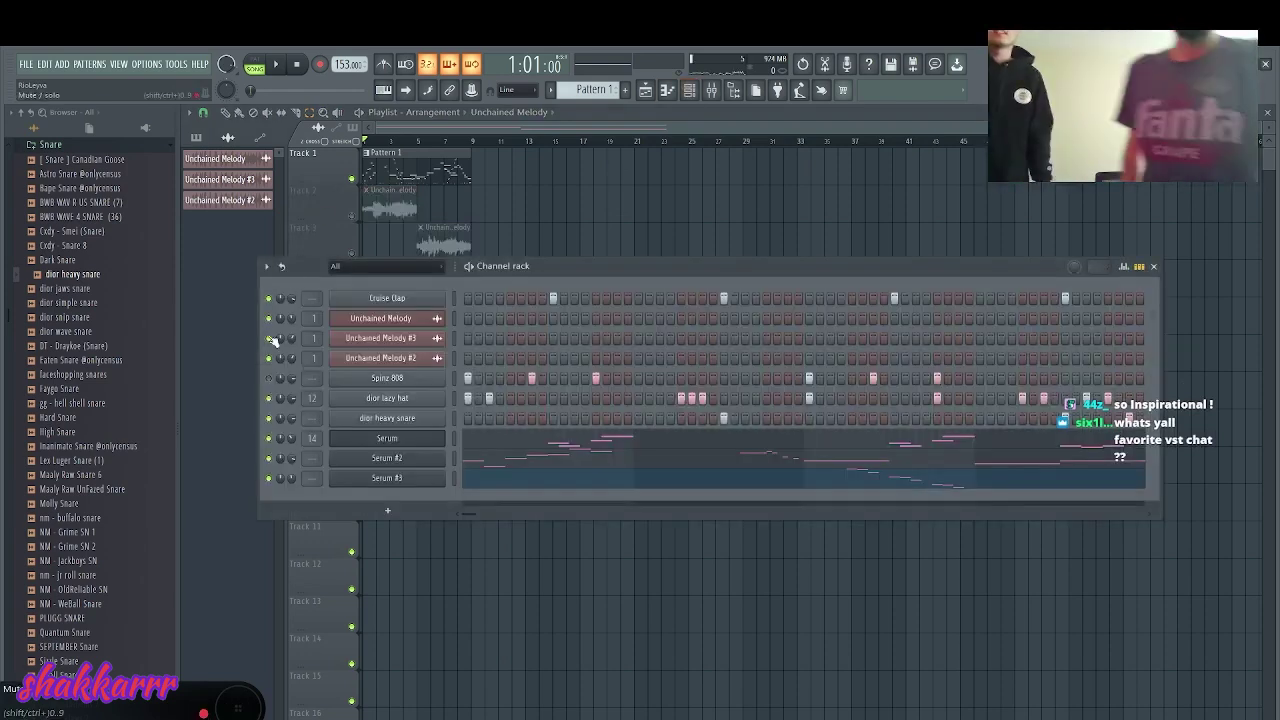
{"action": "key", "text": "space"}
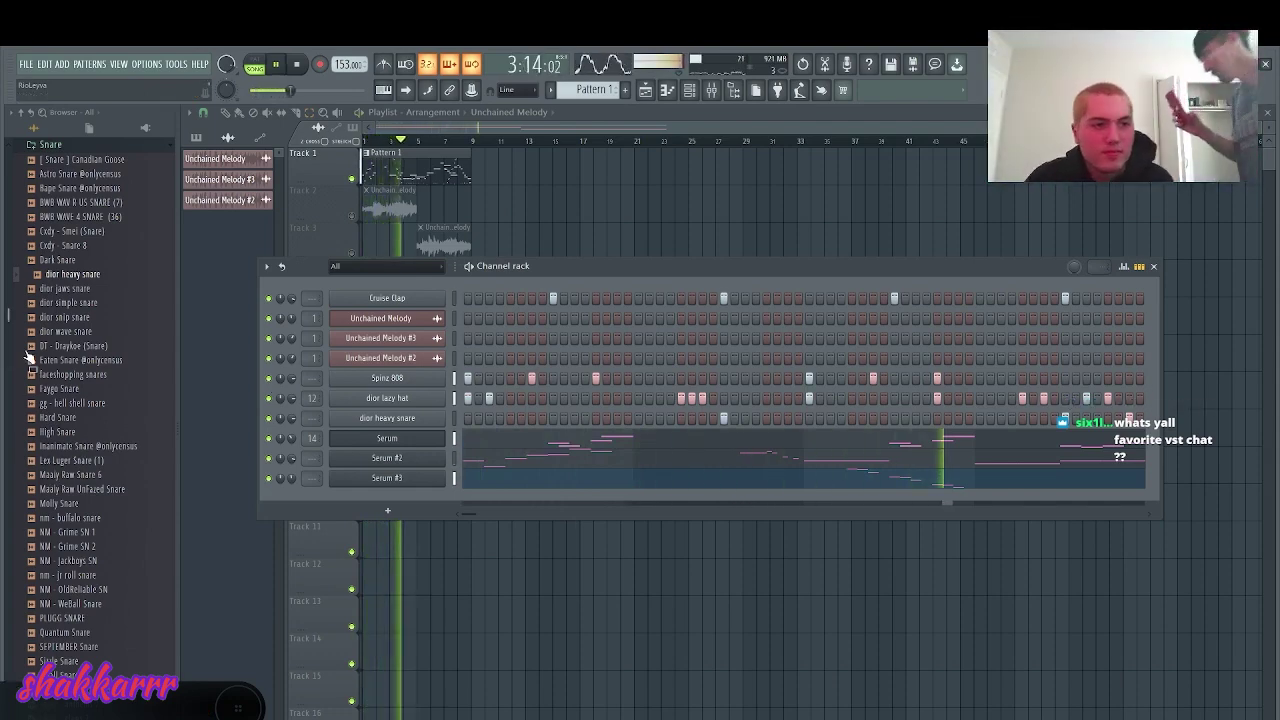
- Find rio - bell vocal in the vocal chops folder of the one shot kit and add it as a new channel
{"action": "scroll", "coordinate": [94, 436], "scroll_direction": "up", "scroll_amount": 8}
{"action": "left_click", "coordinate": [82, 280]}
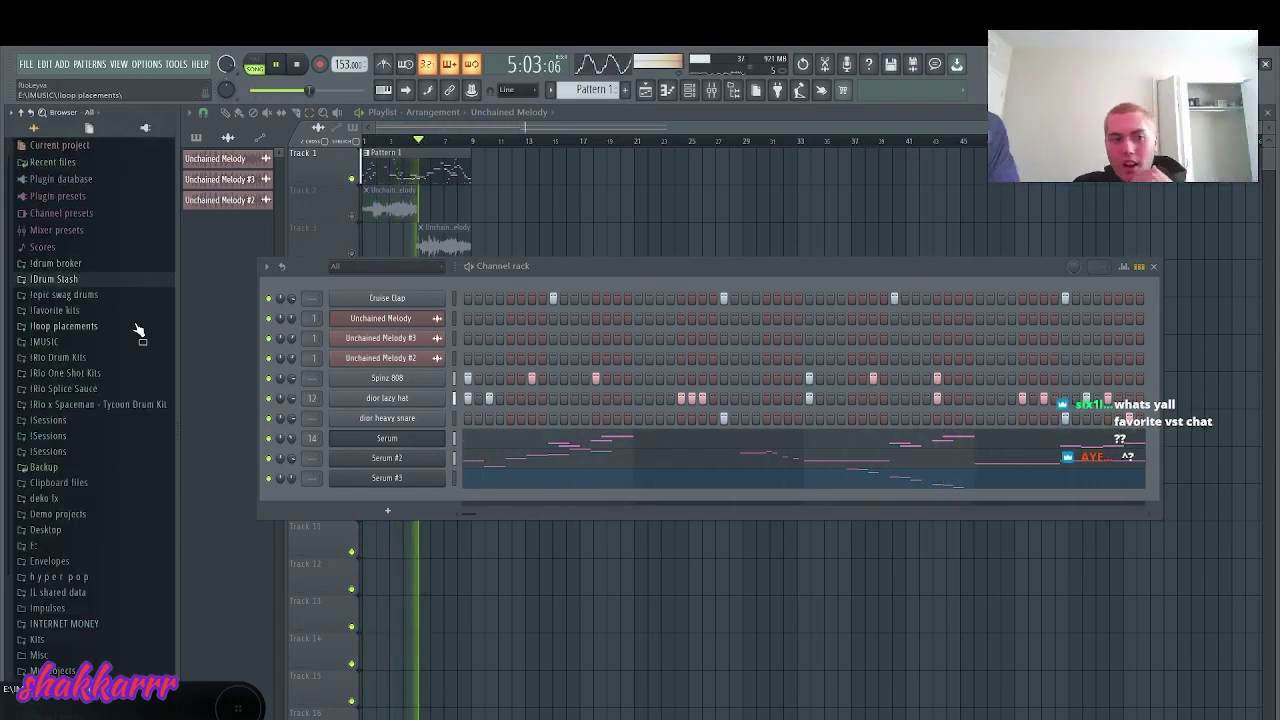
{"action": "left_click", "coordinate": [118, 373]}
{"action": "left_click", "coordinate": [125, 390]}
{"action": "left_click", "coordinate": [68, 561]}
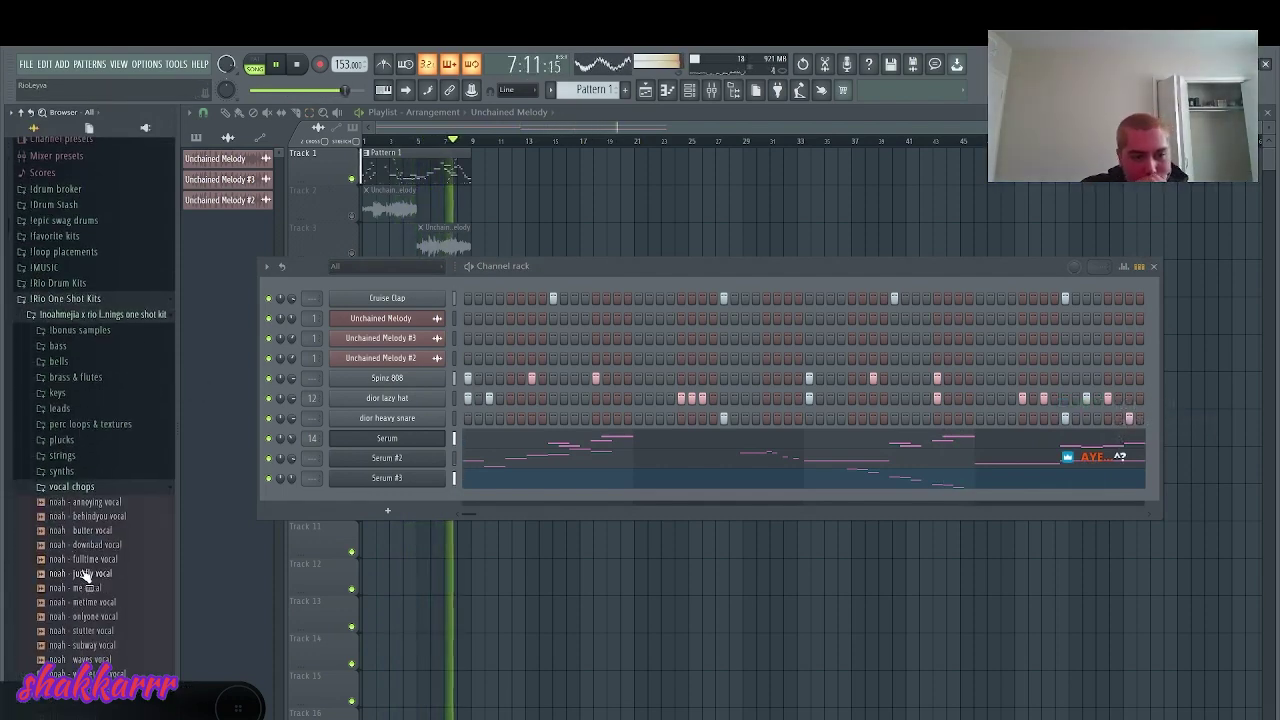
{"action": "scroll", "coordinate": [68, 540], "scroll_direction": "down", "scroll_amount": 5}
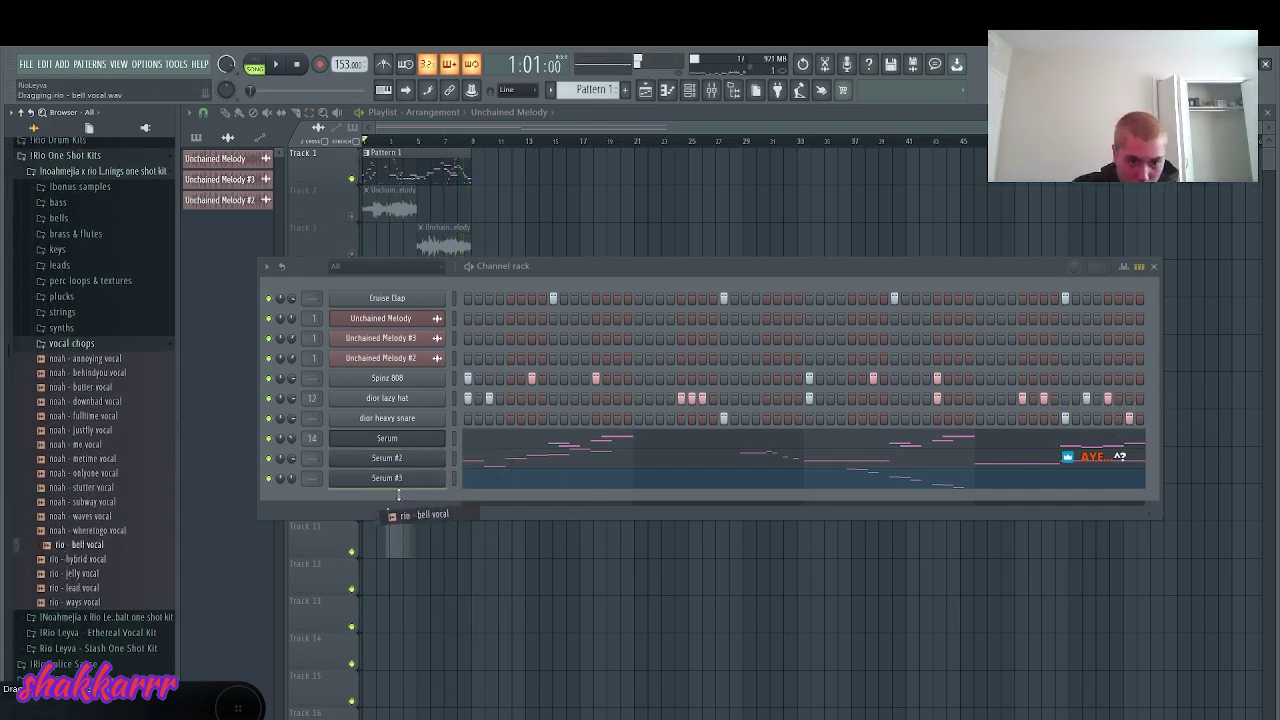
{"action": "left_click_drag", "start_coordinate": [403, 499], "coordinate": [405, 504]}
- Enable the bell vocal sample's volume envelope with no attack or decay and a long hold
{"action": "left_click", "coordinate": [349, 288]}
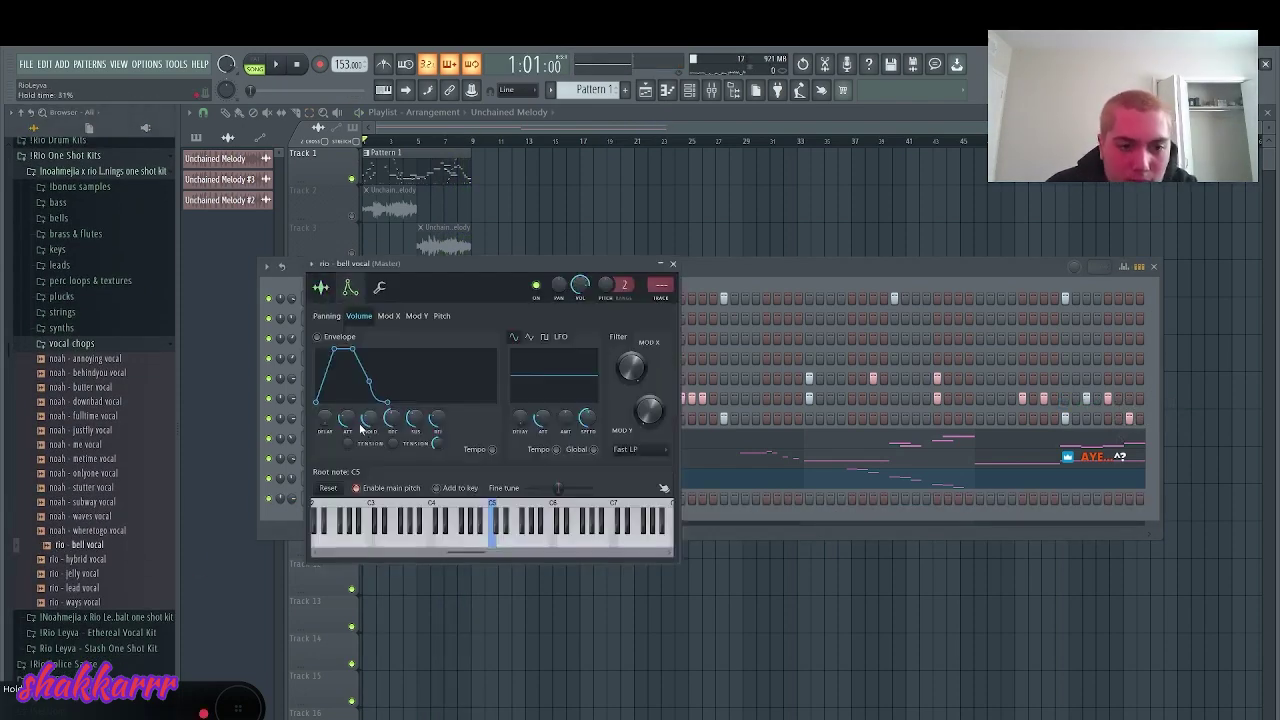
{"action": "left_click_drag", "start_coordinate": [347, 418], "coordinate": [347, 432]}
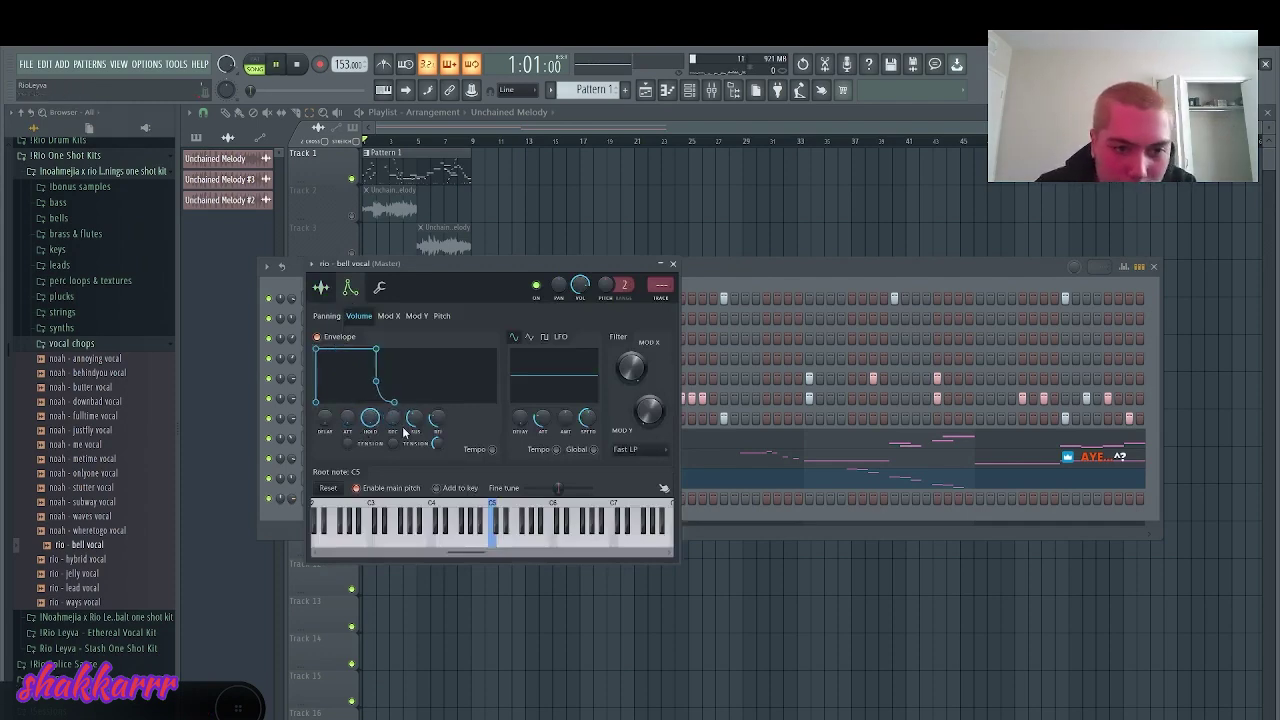
{"action": "left_click", "coordinate": [673, 266]}
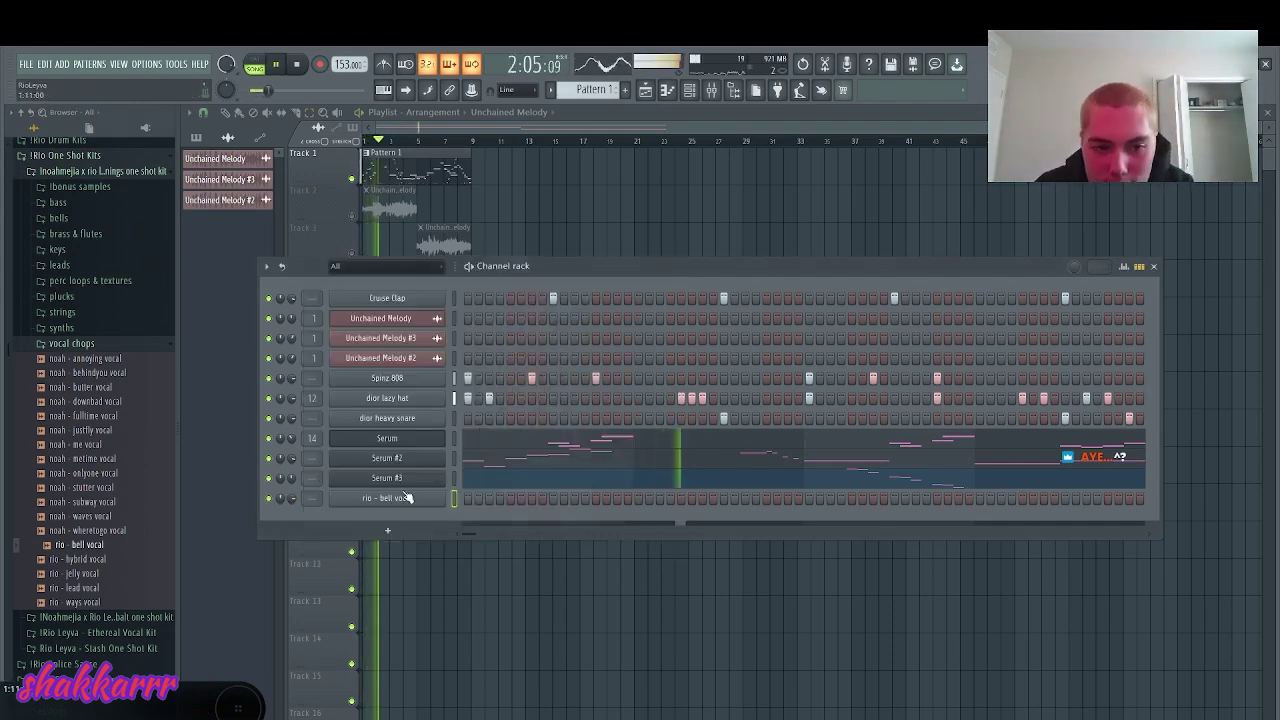
- Add two short F#5 notes in the first half of bar 1 of the rio - bell vocal piano roll
{"action": "right_click", "coordinate": [445, 497]}
{"action": "left_click", "coordinate": [475, 505]}
{"action": "scroll", "coordinate": [417, 384], "scroll_direction": "down", "scroll_amount": 1}
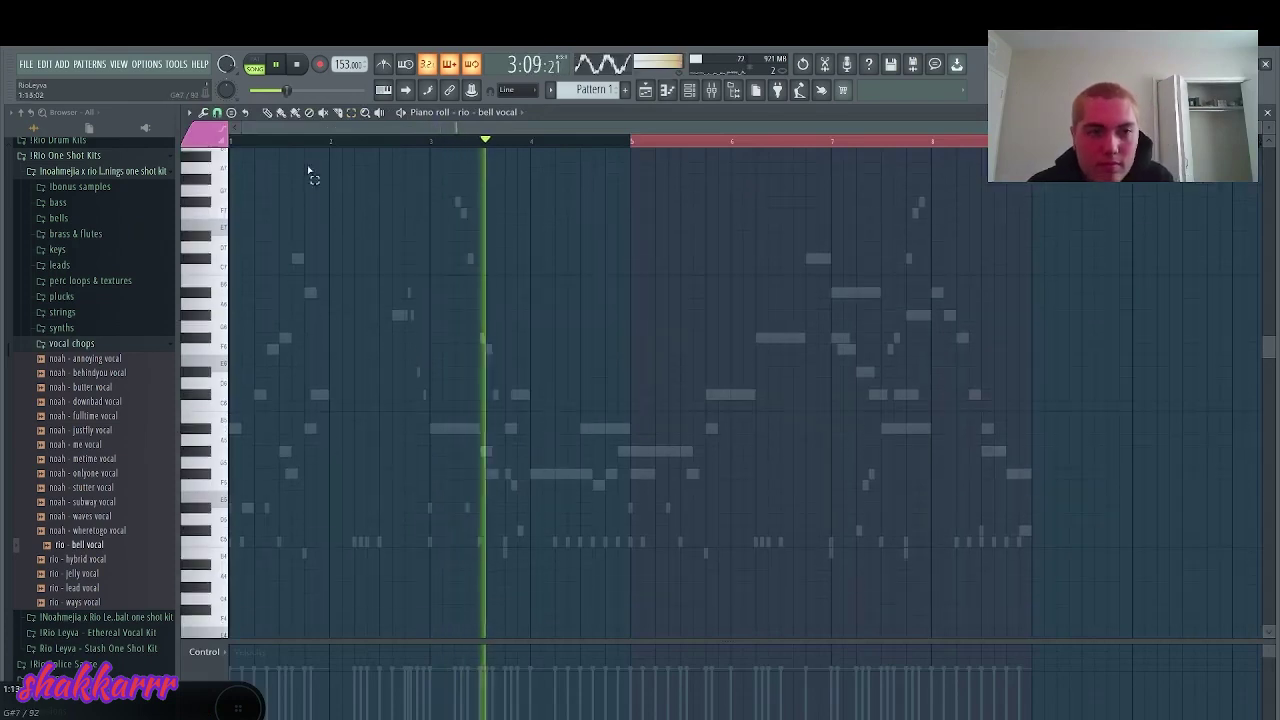
{"action": "key", "text": "space"}
{"action": "left_click", "coordinate": [256, 146]}
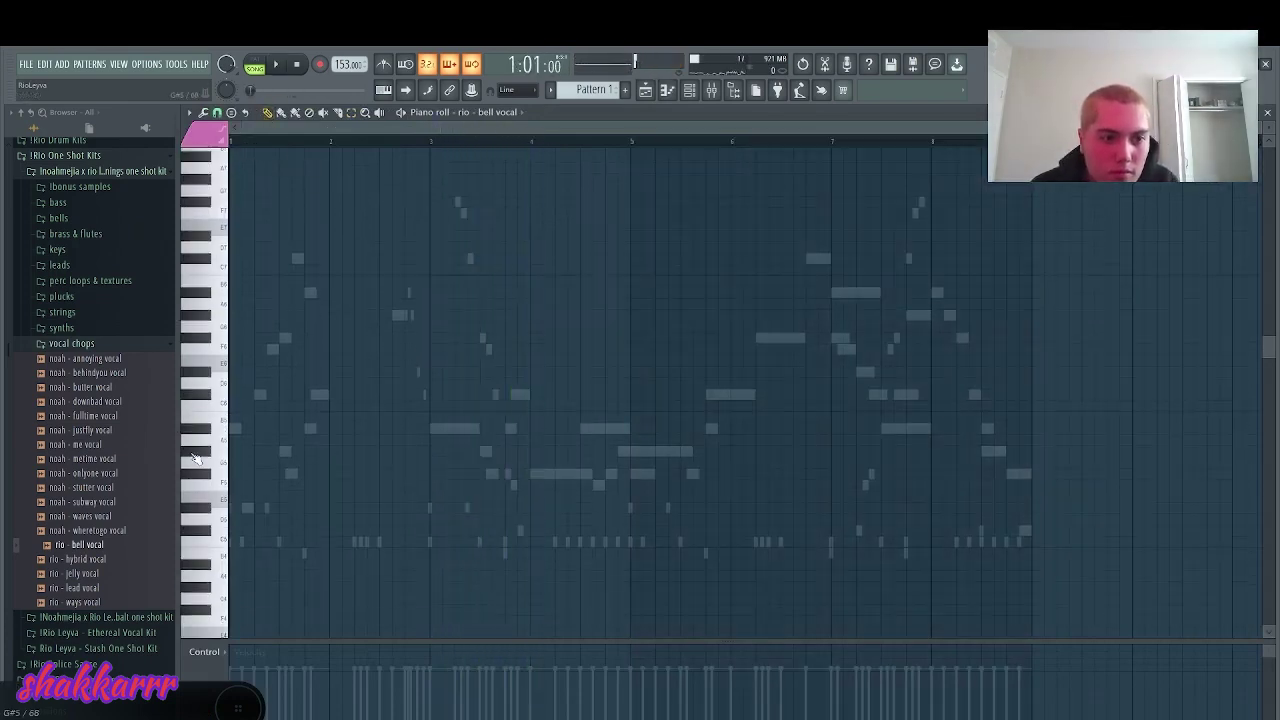
{"action": "key", "text": "space"}
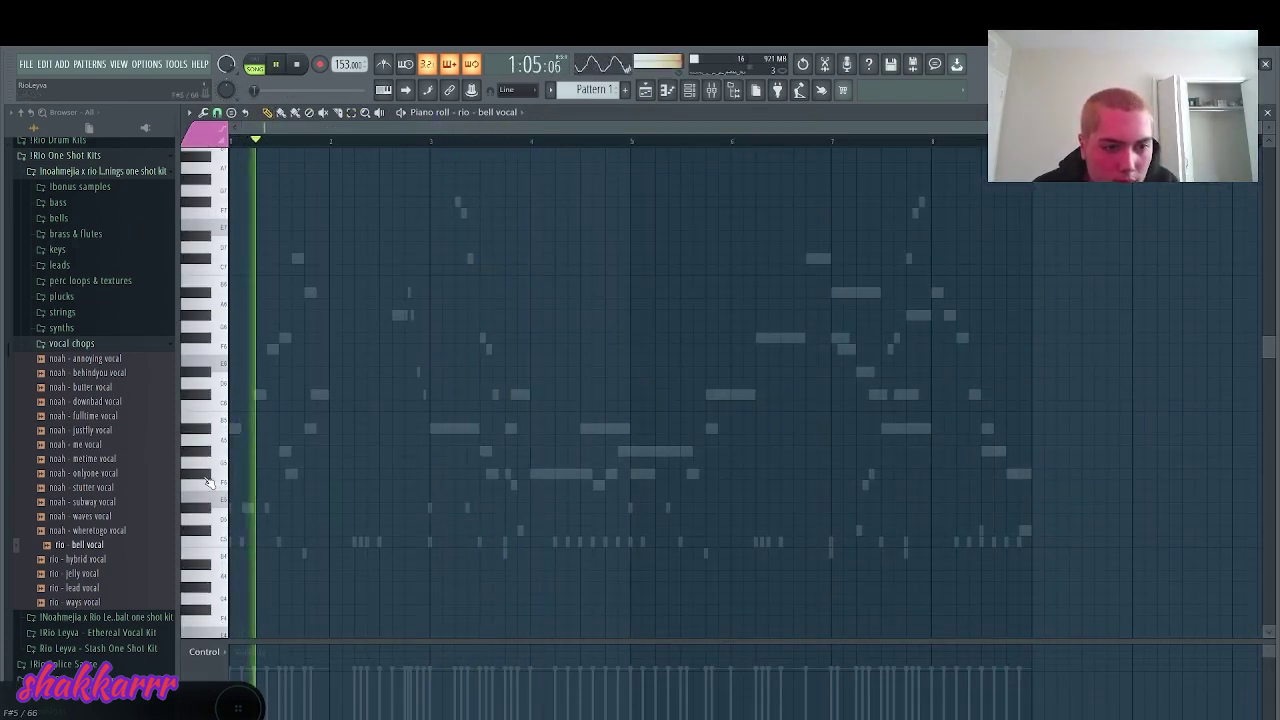
{"action": "left_click", "coordinate": [257, 474]}
{"action": "left_click", "coordinate": [269, 474]}
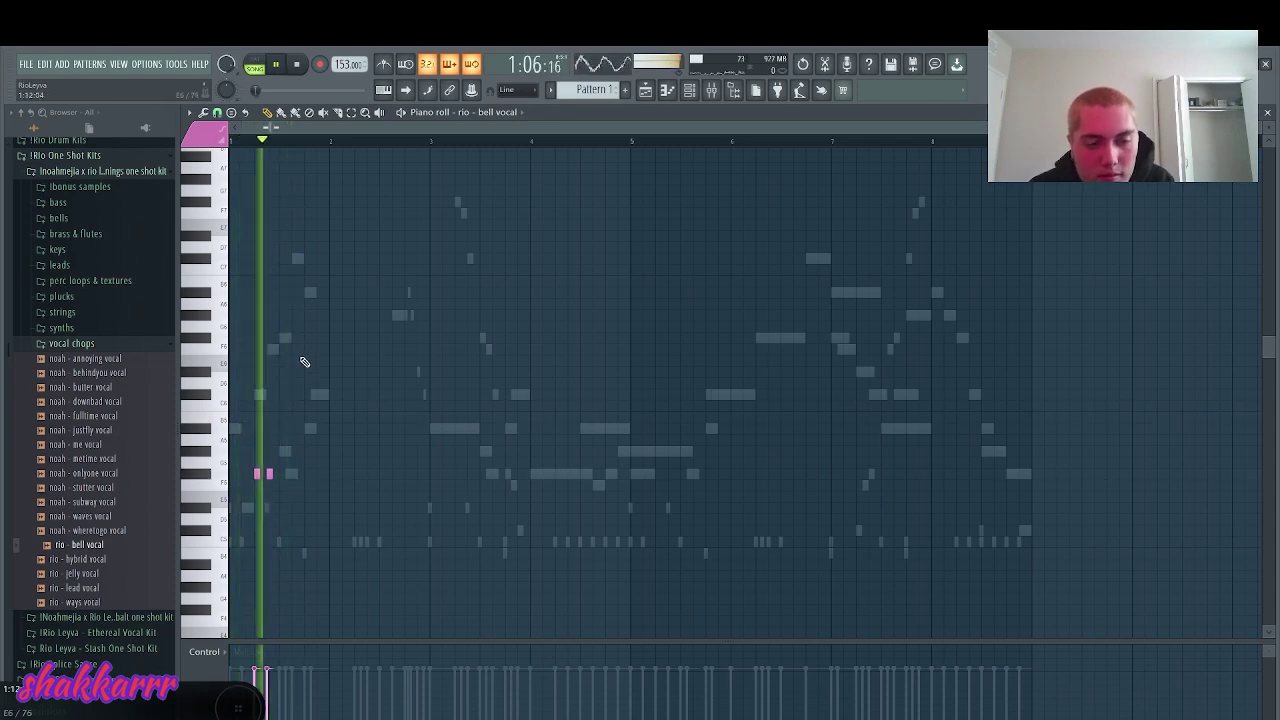
{"action": "key", "text": "space"}
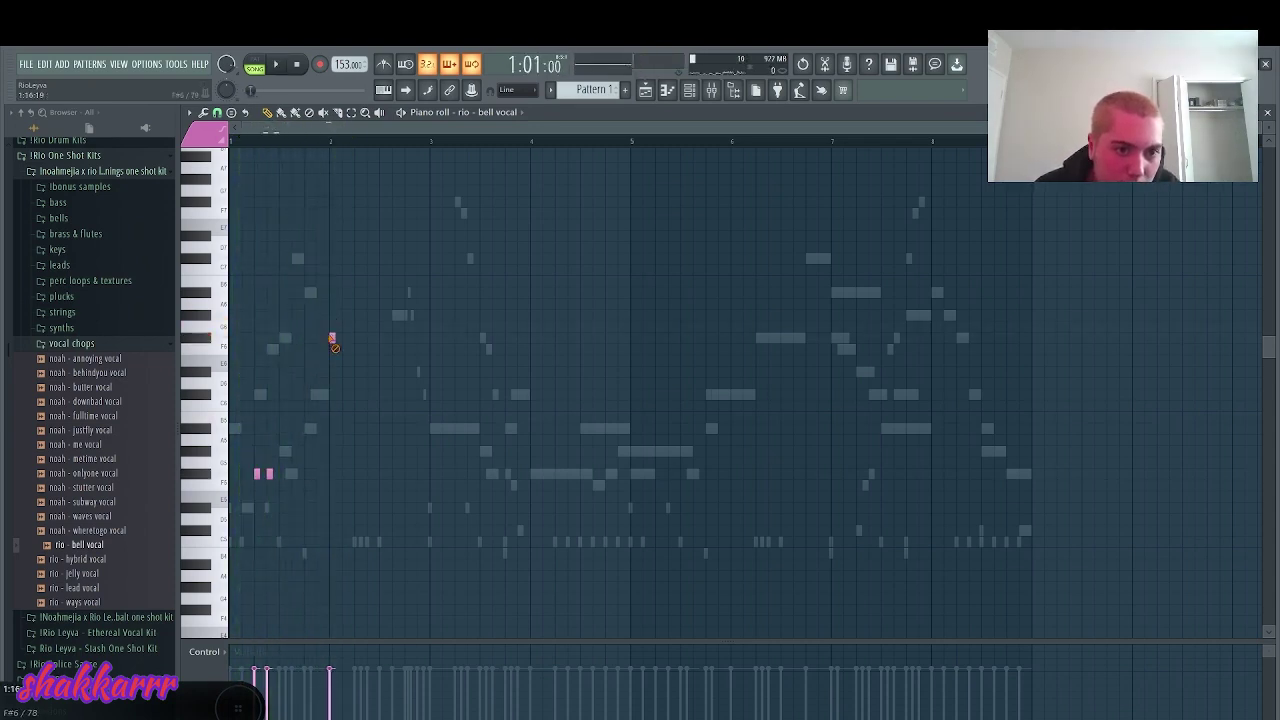
{"action": "key", "text": "space"}
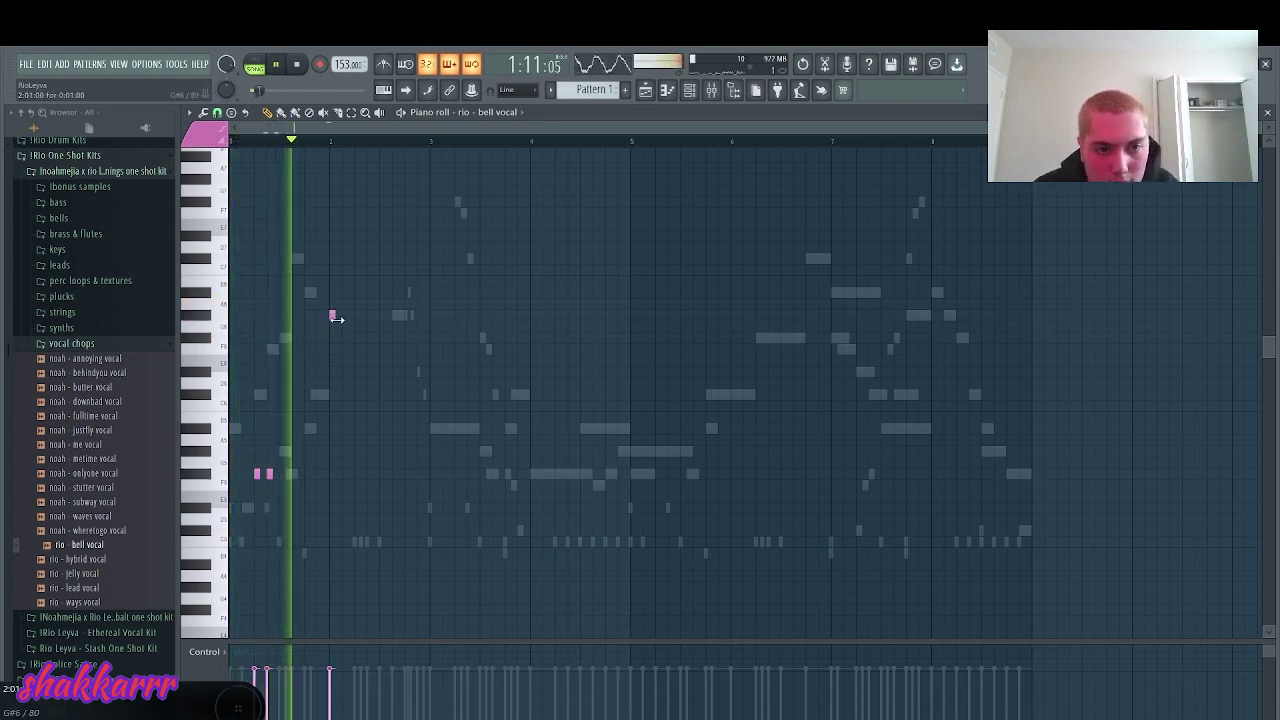
{"action": "right_click", "coordinate": [344, 318]}
{"action": "key", "text": "space"}
{"action": "key", "text": "space"}
{"action": "right_click", "coordinate": [333, 317]}
{"action": "key", "text": "space"}
{"action": "key", "text": "space"}
{"action": "left_click", "coordinate": [307, 510]}
{"action": "right_click", "coordinate": [308, 510]}
{"action": "key", "text": "space"}
{"action": "key", "text": "space"}
{"action": "left_click", "coordinate": [293, 521]}
{"action": "key", "text": "space"}
{"action": "key", "text": "space"}
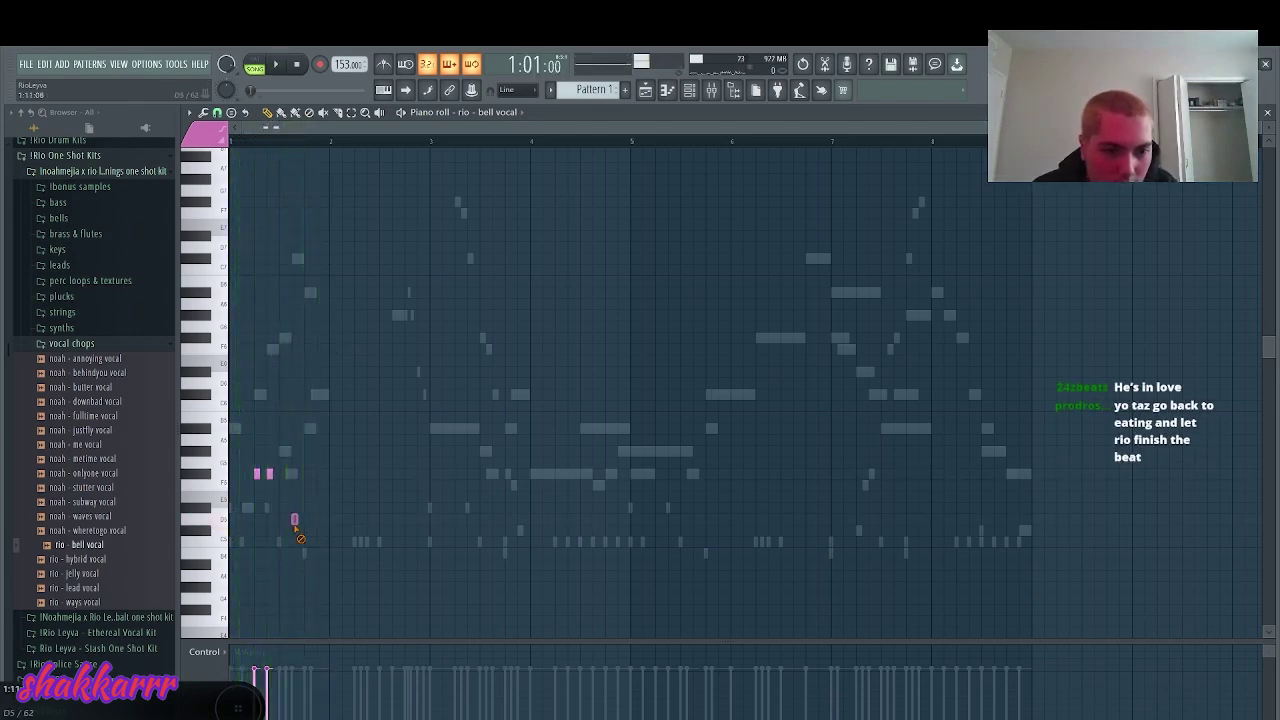
{"action": "right_click", "coordinate": [295, 521]}
{"action": "left_click", "coordinate": [292, 531]}
{"action": "key", "text": "space"}
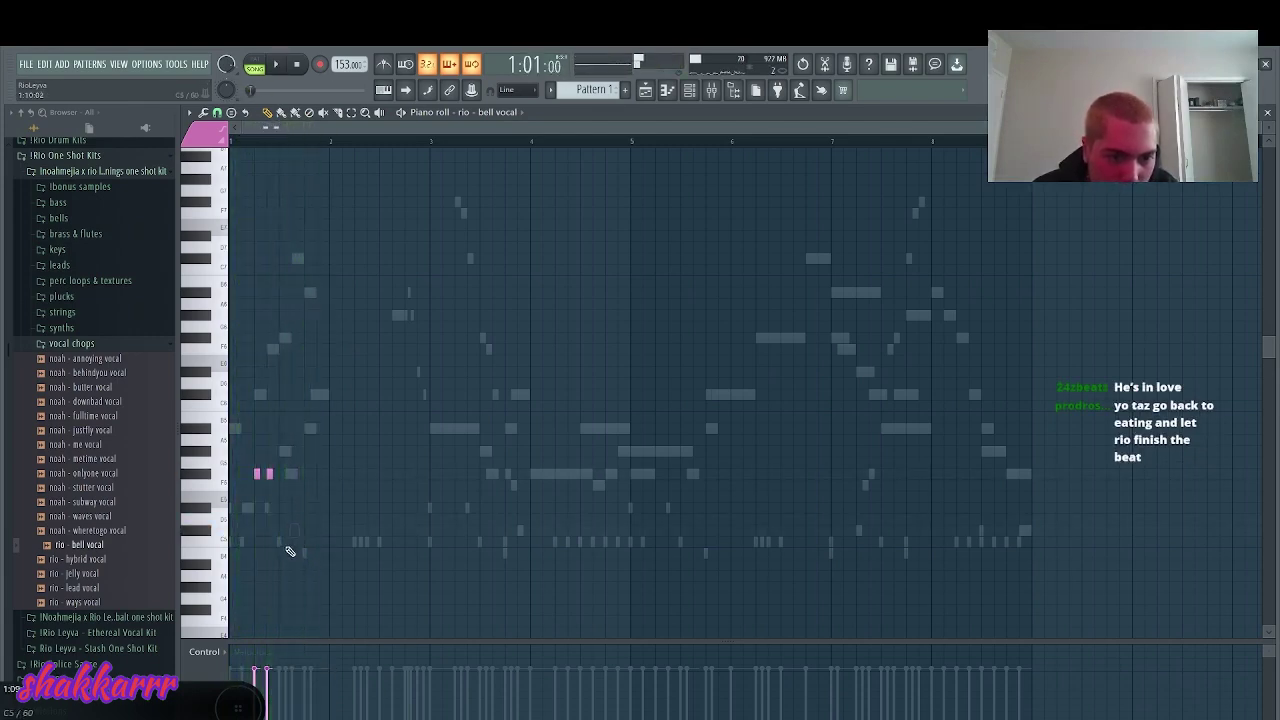
- Add two short A#4 notes in the second half of bar 1, after the F#5 pair
{"action": "left_click", "coordinate": [293, 566]}
{"action": "key", "text": "space"}
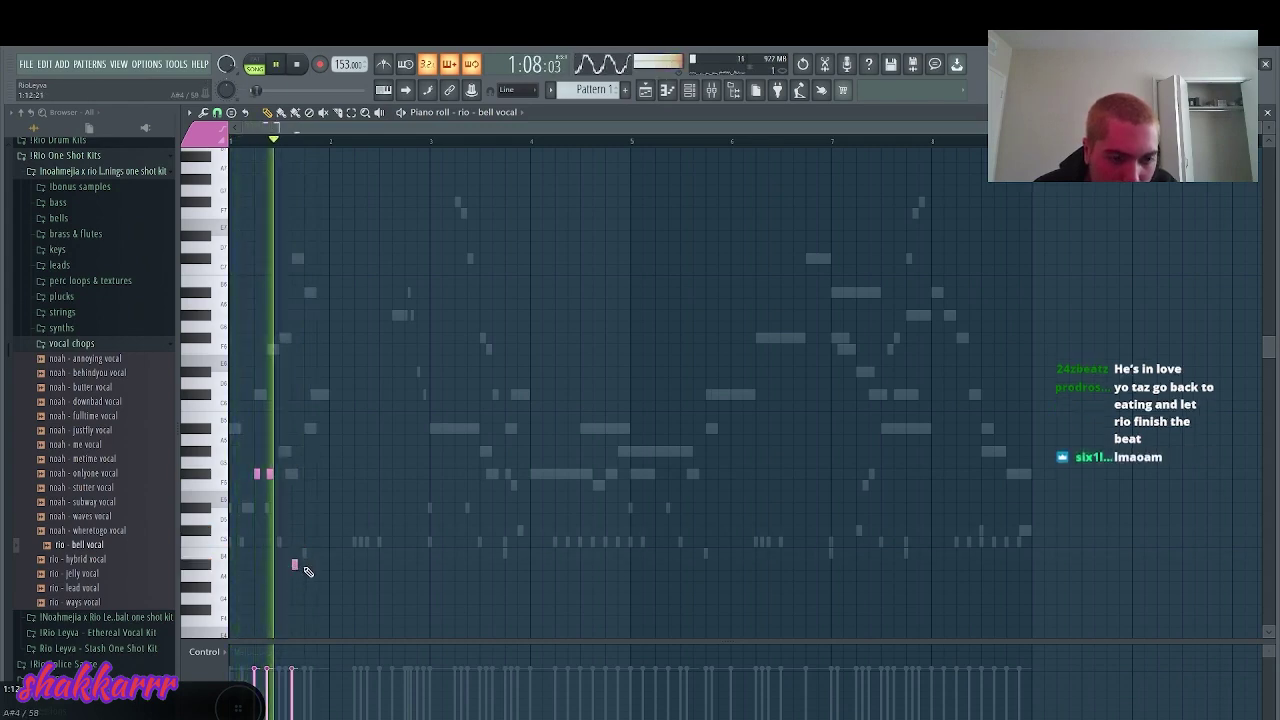
{"action": "left_click", "coordinate": [307, 566]}
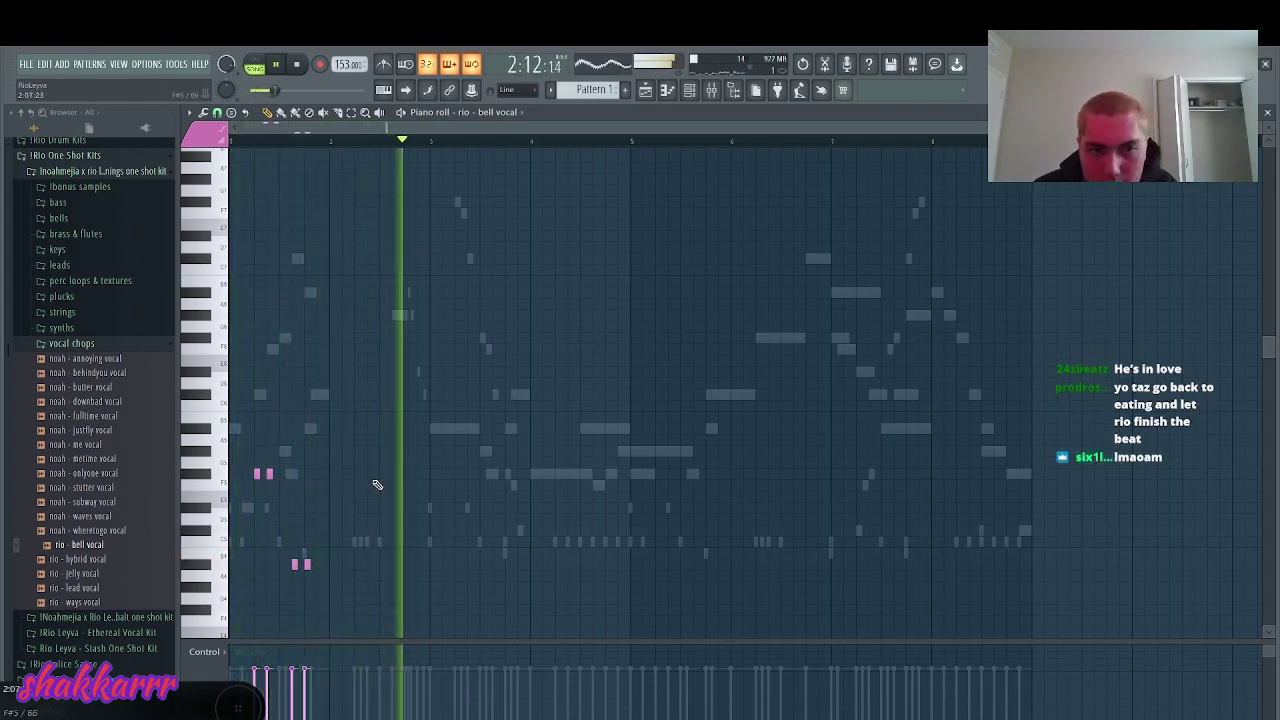
- Add a rising C#5, F#5 and A#5 run in the second half of bar 4
{"action": "scroll", "coordinate": [420, 565], "scroll_direction": "down", "scroll_amount": 2}
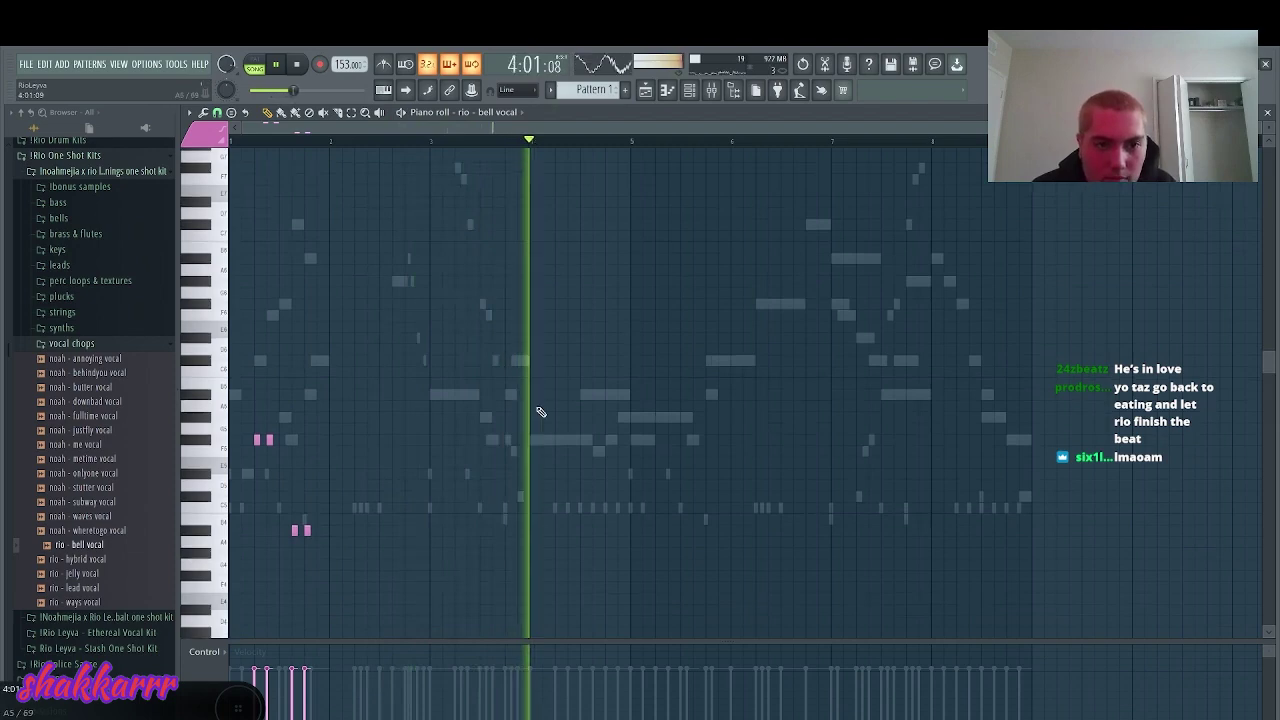
{"action": "key", "text": "space"}
{"action": "left_click", "coordinate": [583, 498]}
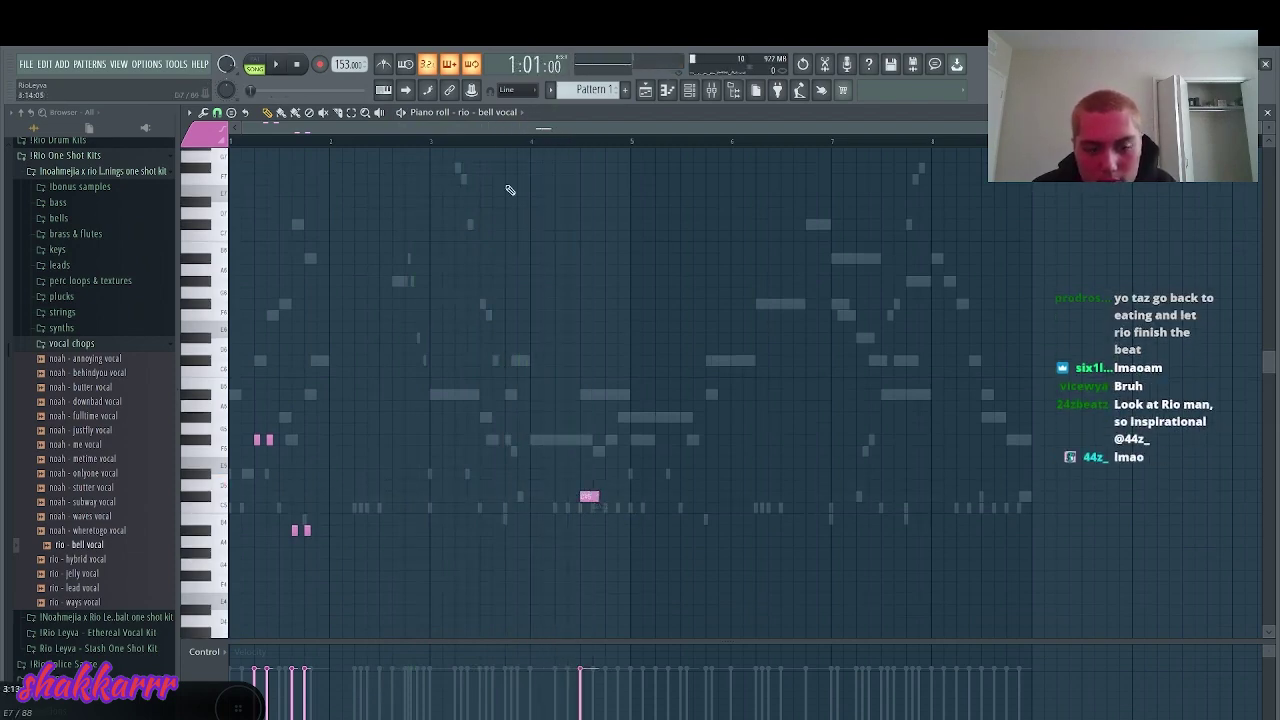
{"action": "left_click", "coordinate": [528, 143]}
{"action": "left_click", "coordinate": [606, 427]}
{"action": "left_click_drag", "start_coordinate": [606, 424], "coordinate": [606, 436]}
{"action": "key", "text": "space"}
{"action": "left_click", "coordinate": [620, 394]}
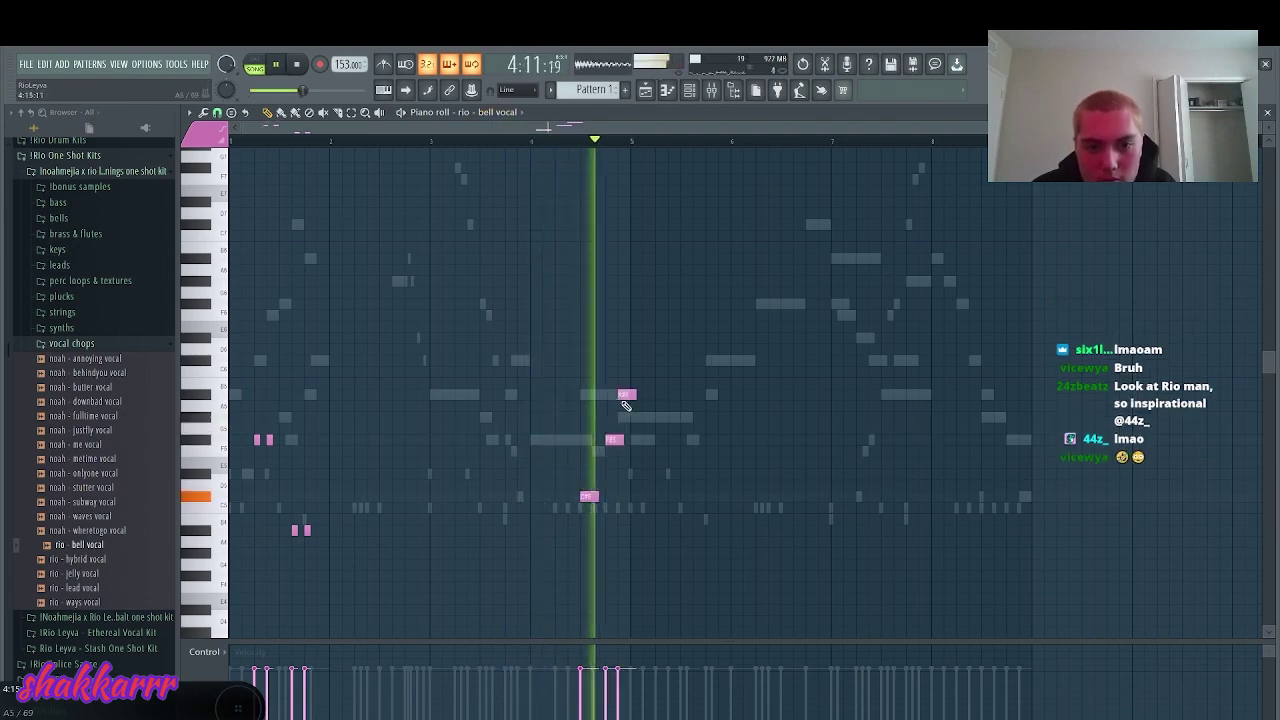
{"action": "key", "text": "space"}
- Turn the A#5 note into a shortened slide note and extend the F#5 note to the end of bar 4
{"action": "double_click", "coordinate": [624, 394]}
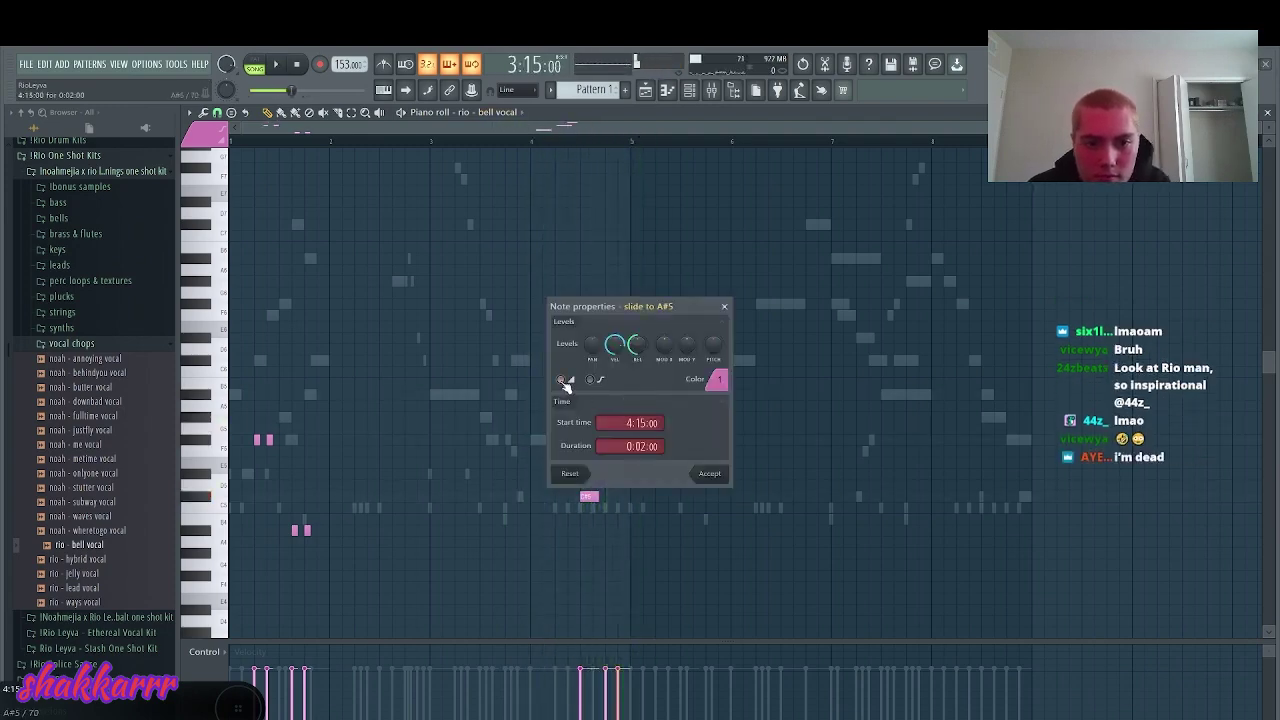
{"action": "left_click", "coordinate": [707, 474]}
{"action": "key", "text": "space"}
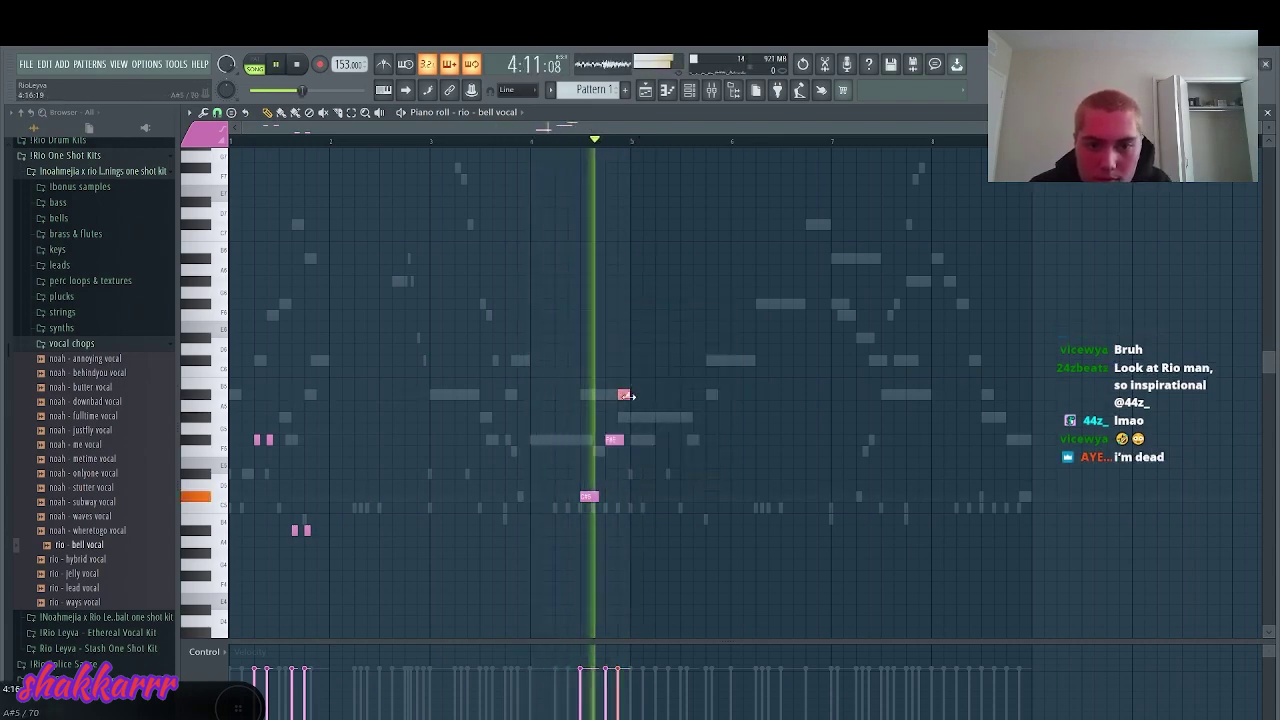
{"action": "key", "text": "space"}
{"action": "left_click_drag", "start_coordinate": [645, 449], "coordinate": [586, 342]}
{"action": "key", "text": "space"}
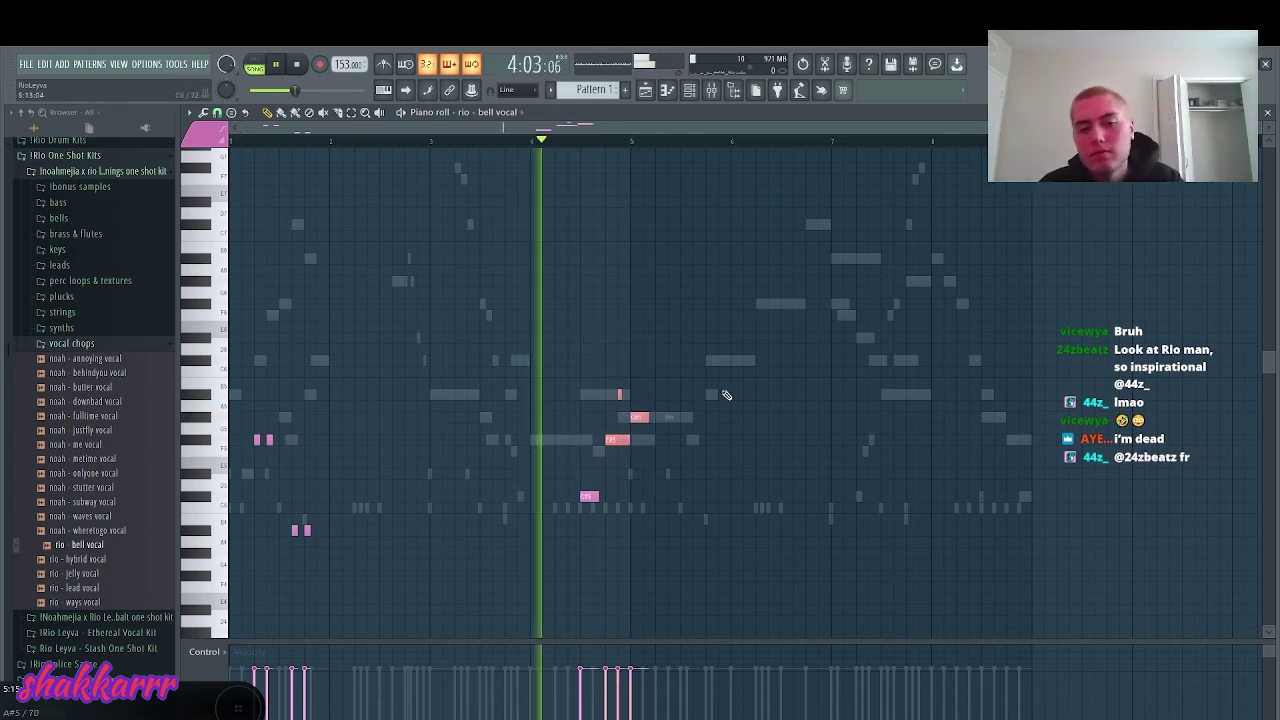
- Duplicate the bell vocal phrase from bars 1–4 into bars 5–8 and play it from the start
{"action": "left_click_drag", "start_coordinate": [633, 147], "coordinate": [232, 147]}
{"action": "key", "text": "ctrl+b"}
{"action": "left_click_drag", "start_coordinate": [714, 147], "coordinate": [232, 145]}
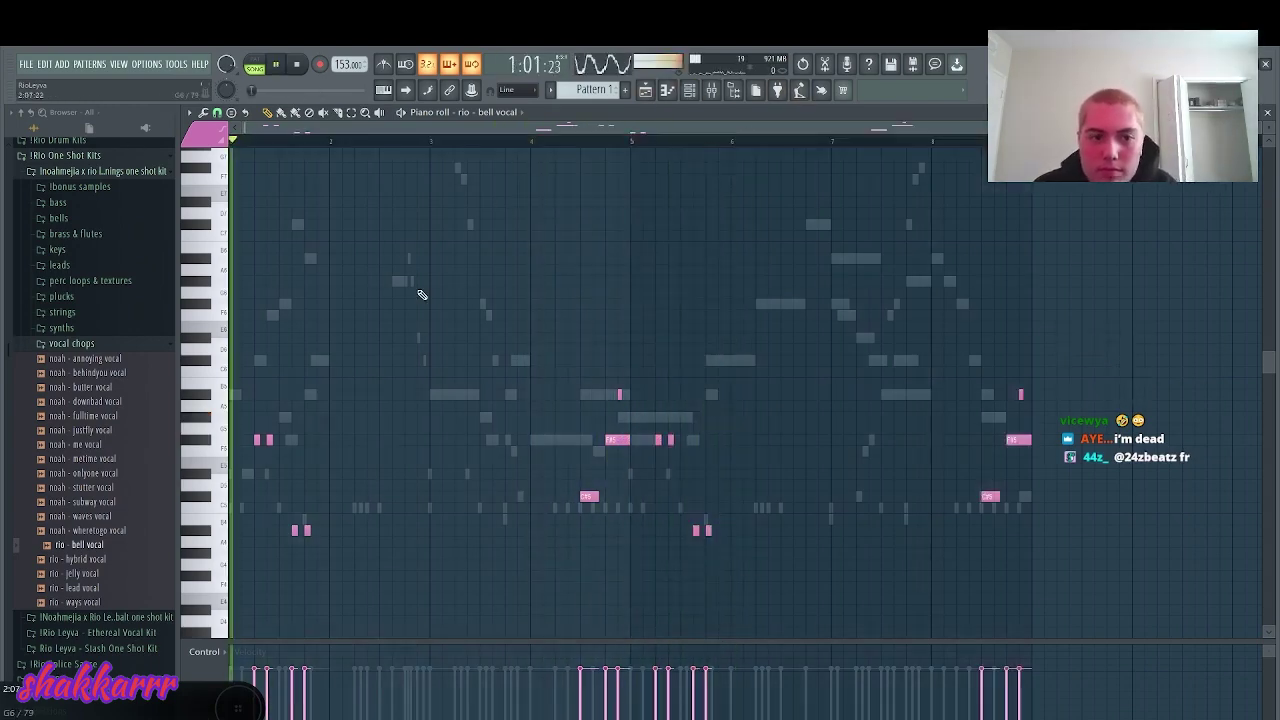
{"action": "scroll", "coordinate": [590, 320], "scroll_direction": "down", "scroll_amount": 1}
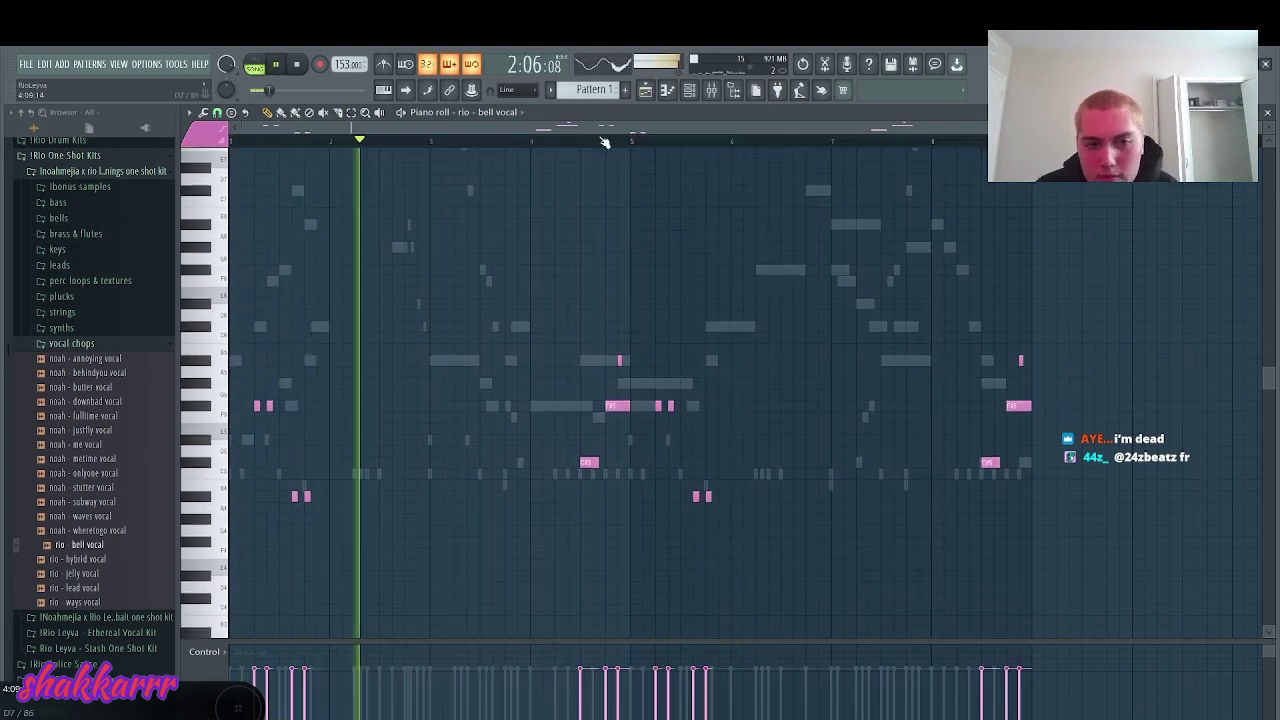
- Route the rio - bell vocal channel to mixer insert 15 and return to that insert after checking its notes
{"action": "key", "text": "F9"}
{"action": "left_click", "coordinate": [697, 310]}
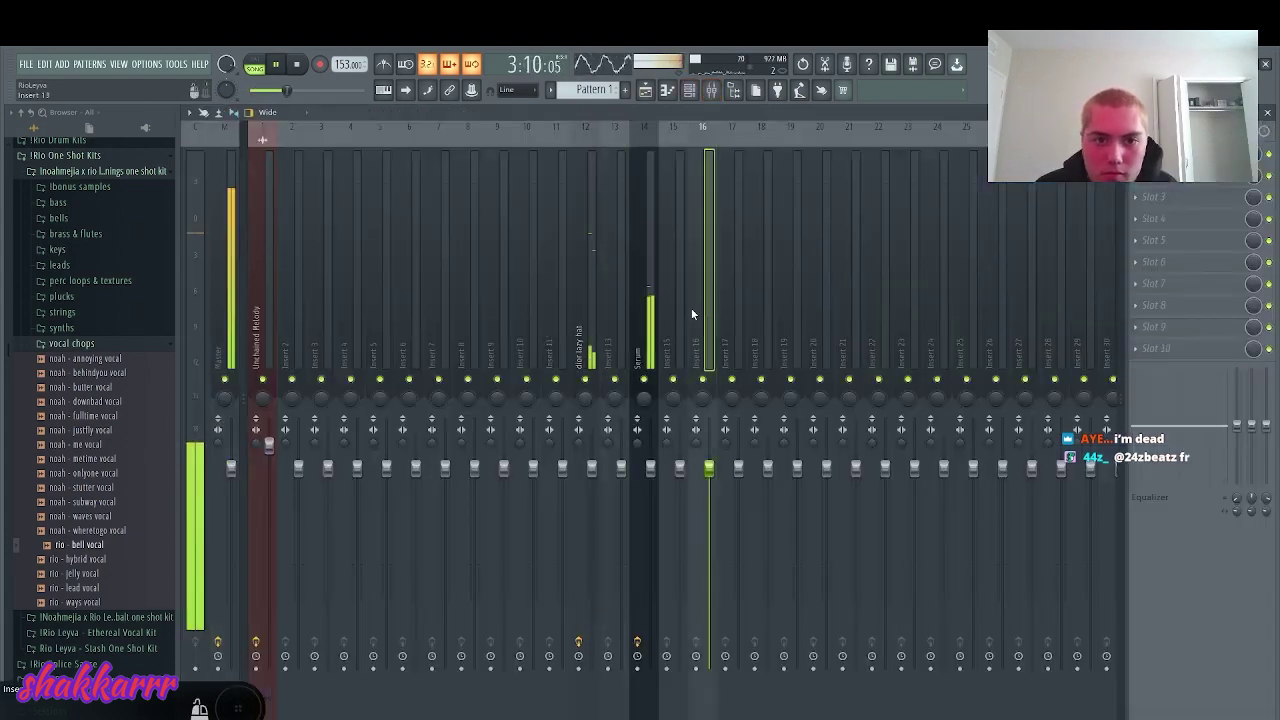
{"action": "left_click", "coordinate": [666, 313]}
{"action": "key", "text": "F6"}
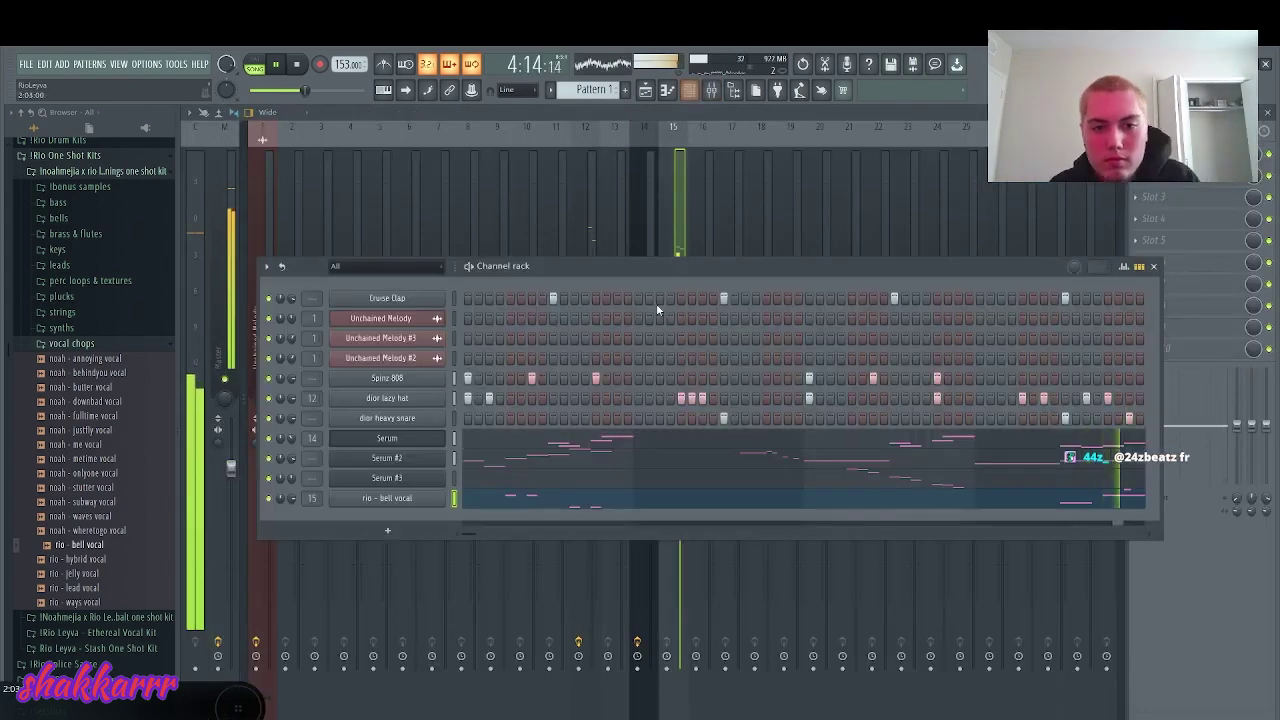
{"action": "left_click", "coordinate": [575, 508]}
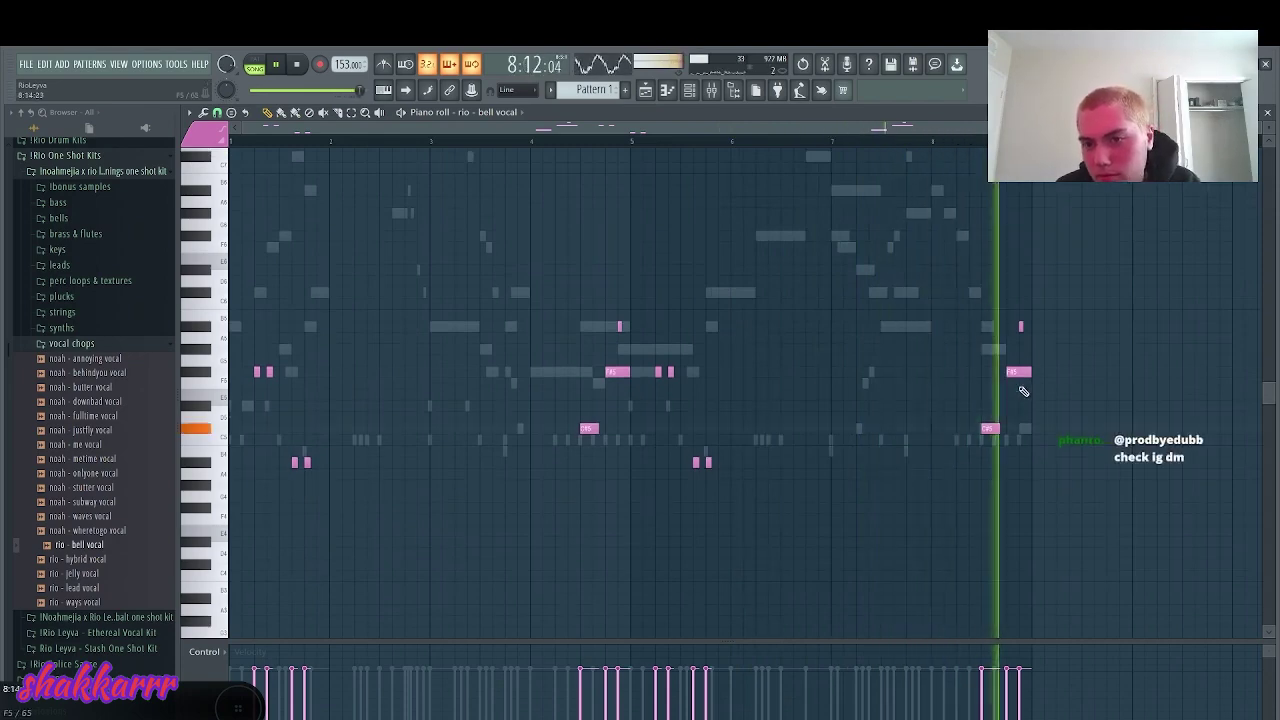
{"action": "left_click", "coordinate": [713, 91]}
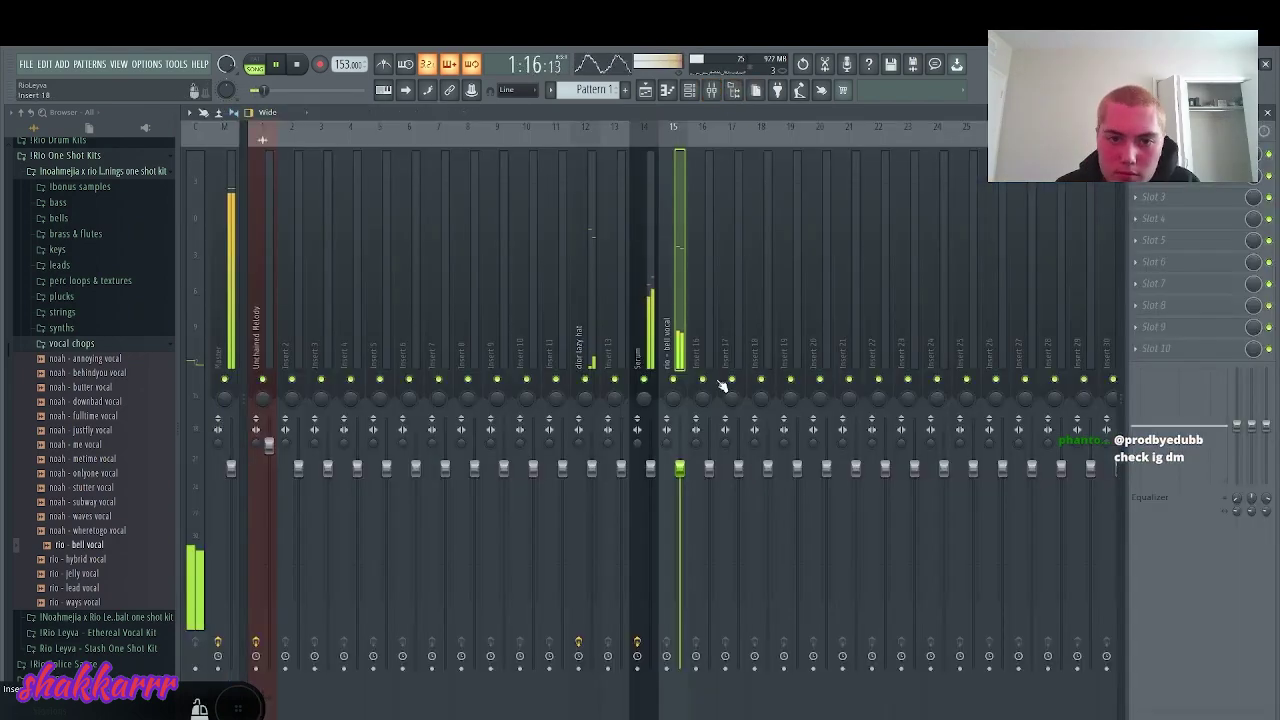
- Add Fruity delay bank to slot 3 of the rio - bell vocal insert and solo the insert to check the effect
{"action": "left_click", "coordinate": [1135, 176]}
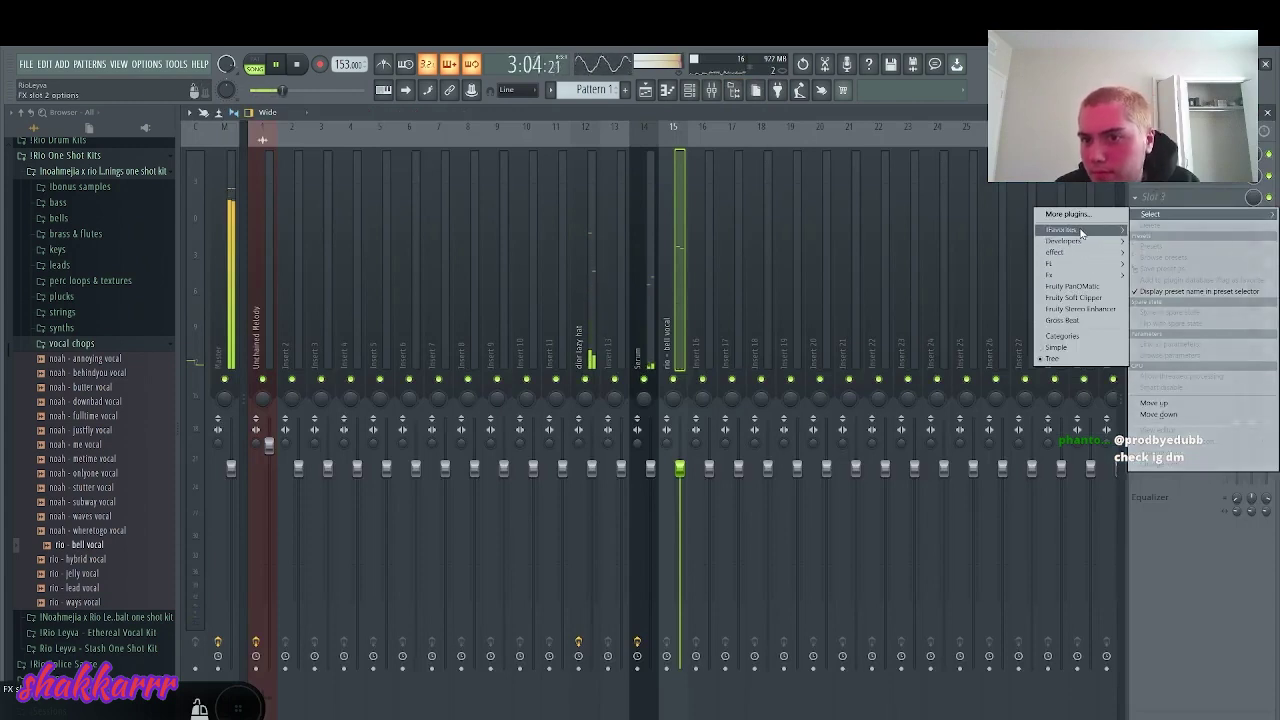
{"action": "mouse_move", "coordinate": [1081, 232]}
{"action": "mouse_move", "coordinate": [1076, 266]}
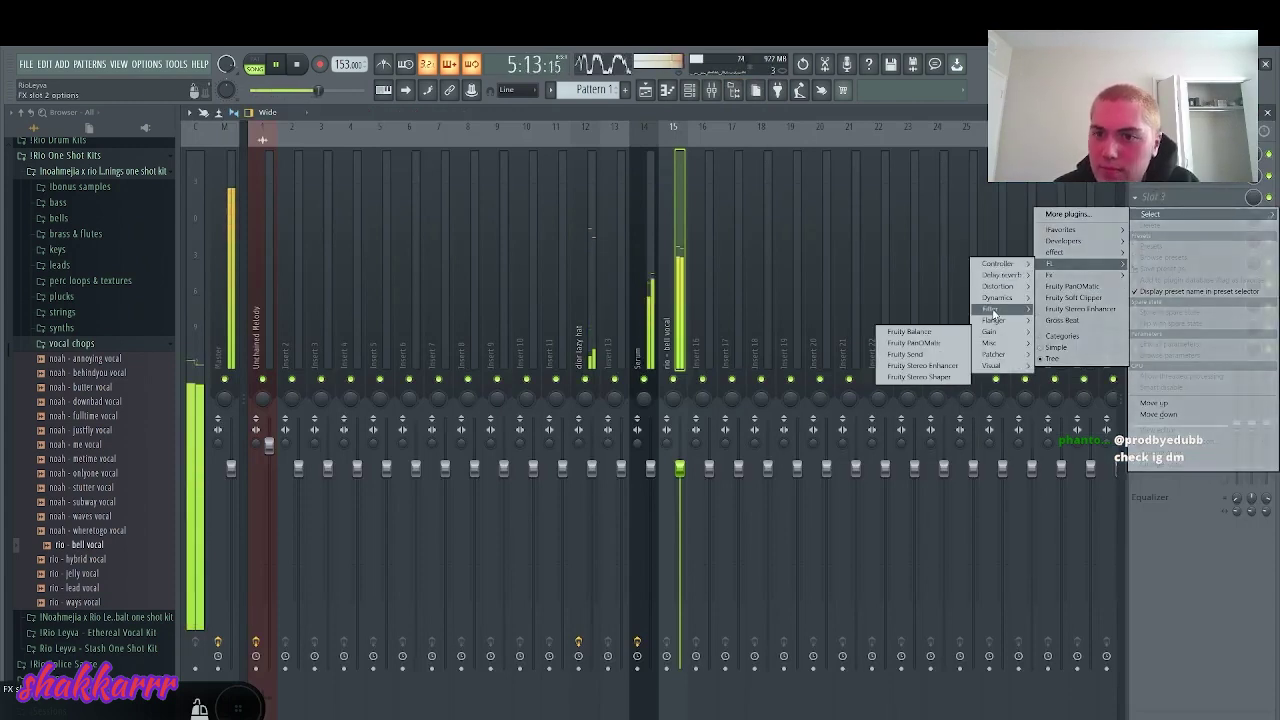
{"action": "mouse_move", "coordinate": [995, 277]}
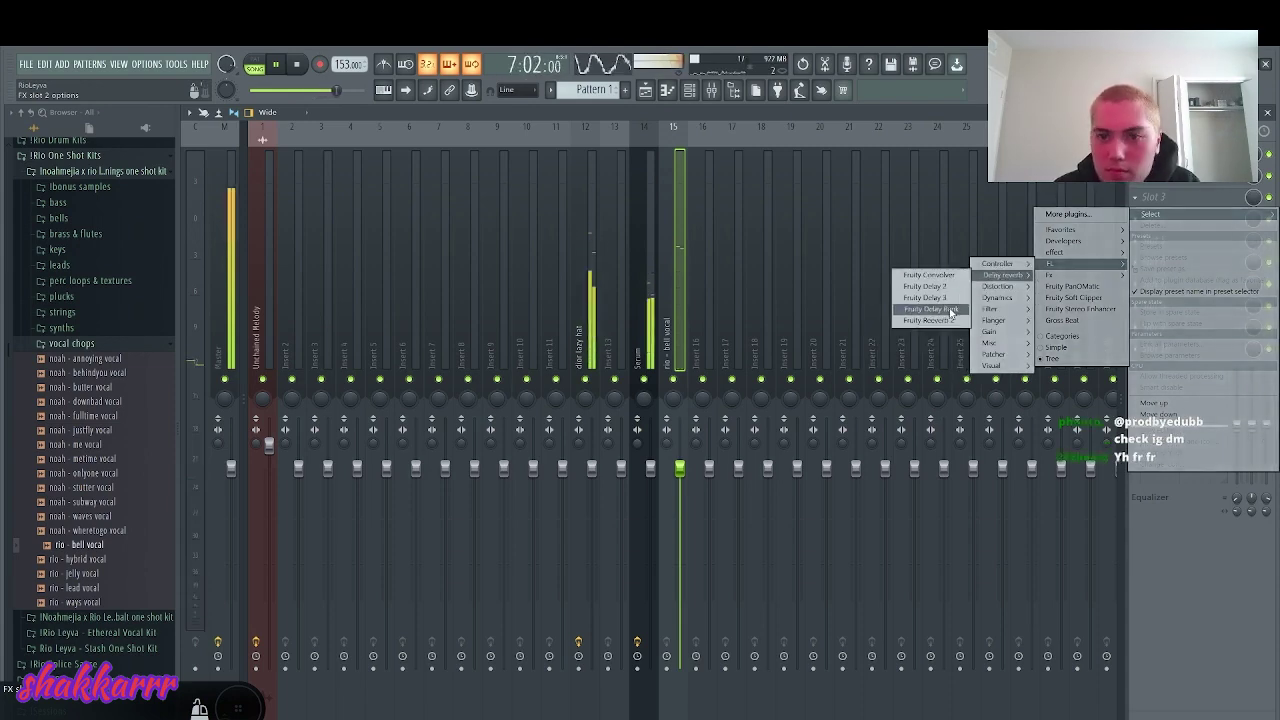
{"action": "left_click", "coordinate": [930, 309]}
{"action": "left_click", "coordinate": [535, 178]}
{"action": "left_click", "coordinate": [568, 220]}
{"action": "key", "text": "Escape"}
{"action": "right_click", "coordinate": [674, 379]}
{"action": "left_click", "coordinate": [1185, 198]}
{"action": "left_click", "coordinate": [1185, 198]}
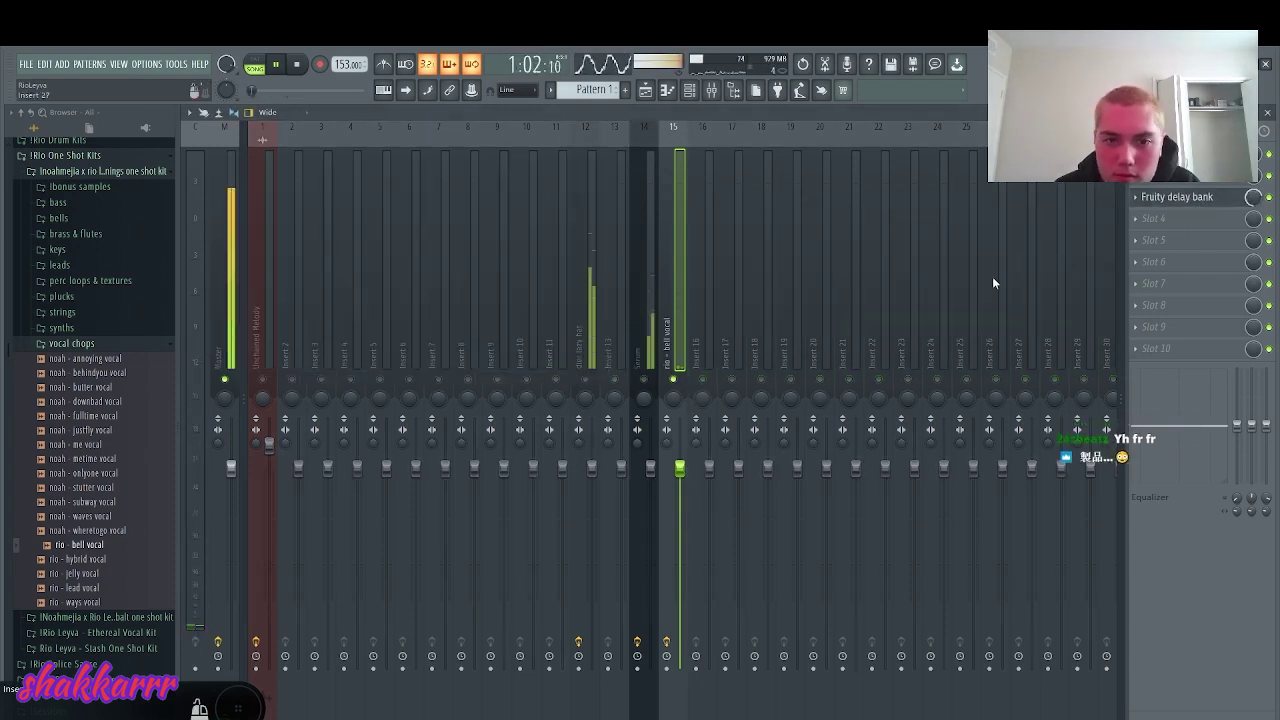
- Lower the rio - bell vocal insert's volume and add Fruity PanOMatic in slot 4 with a 76% LFO amount
{"action": "left_click_drag", "start_coordinate": [679, 486], "coordinate": [679, 505]}
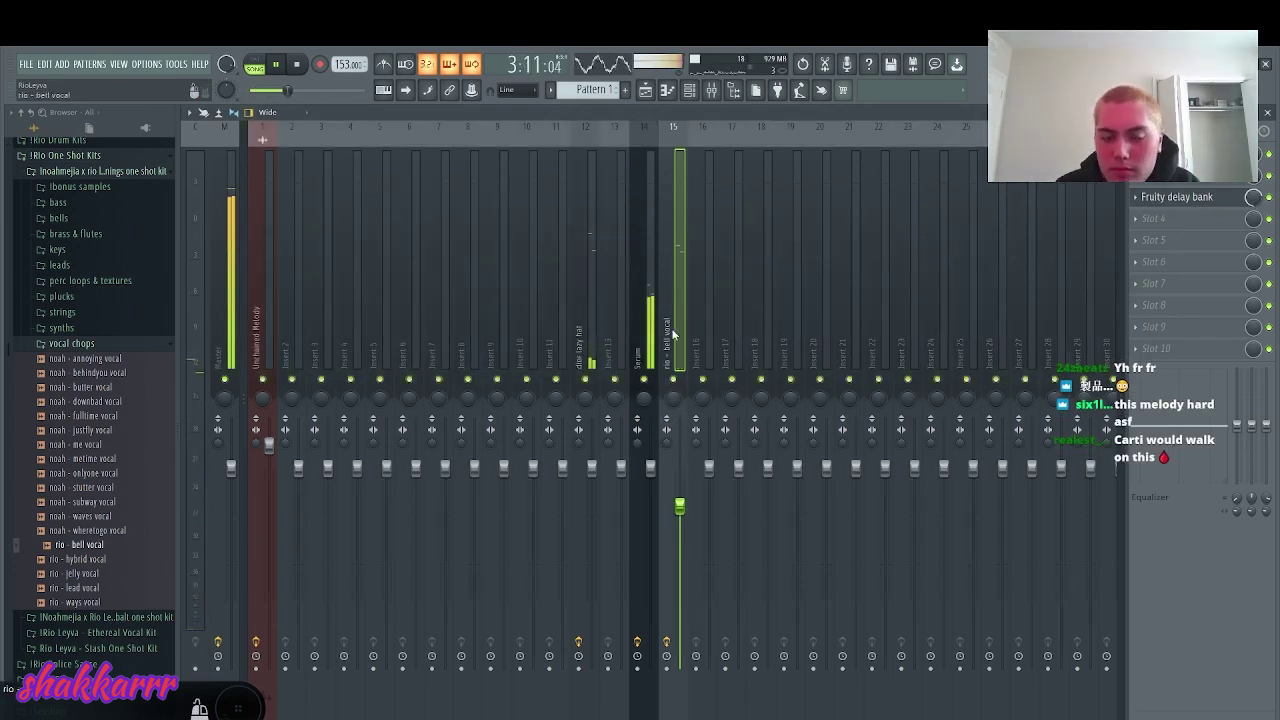
{"action": "left_click", "coordinate": [1191, 225]}
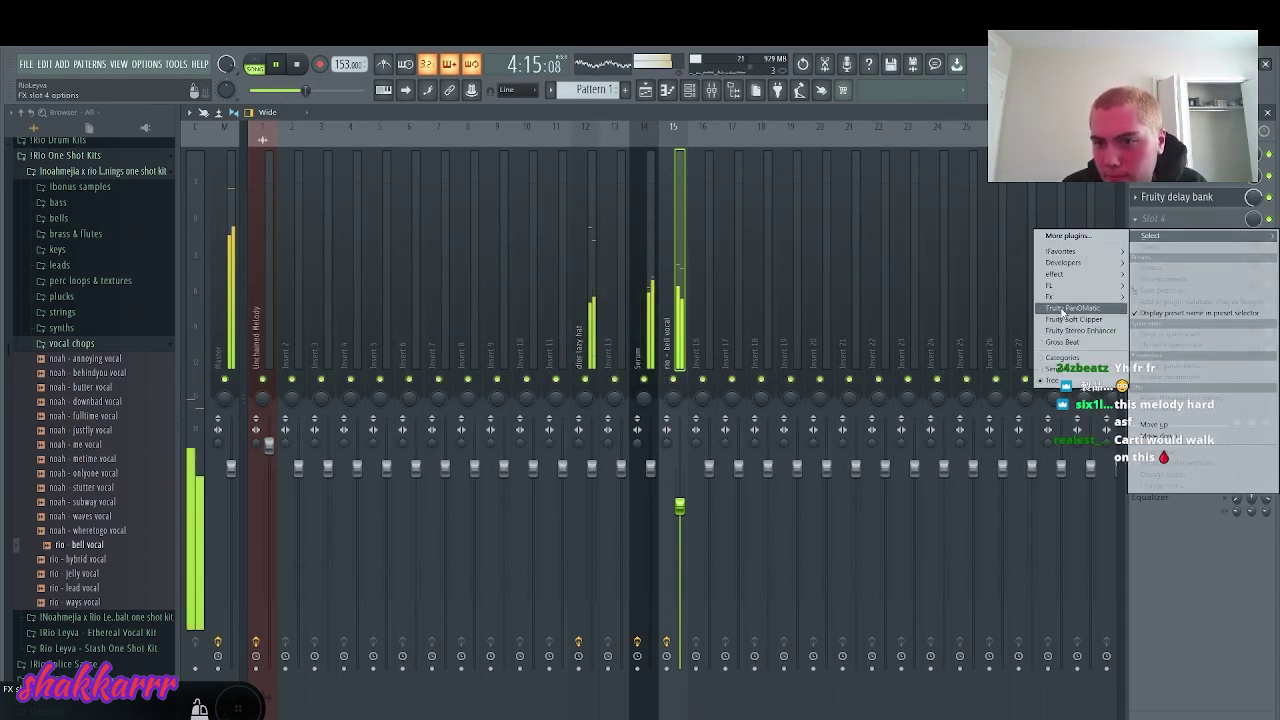
{"action": "left_click", "coordinate": [1048, 314]}
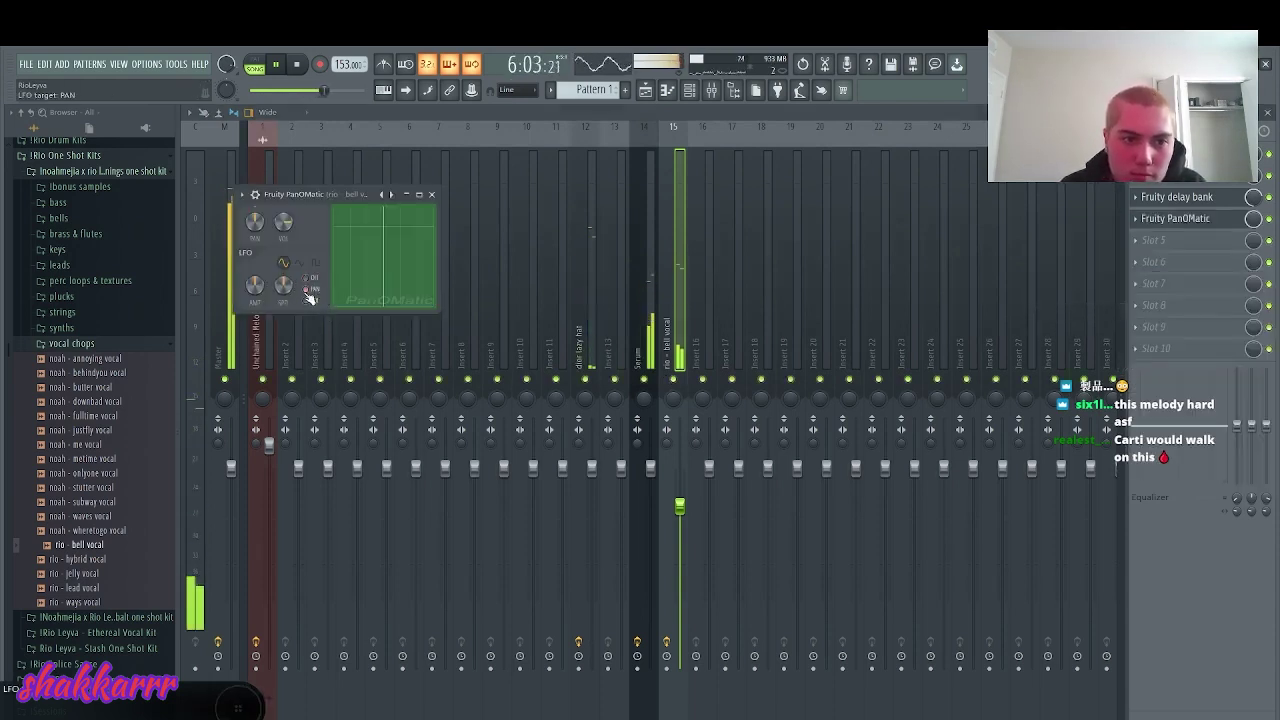
{"action": "left_click_drag", "start_coordinate": [255, 285], "coordinate": [257, 297]}
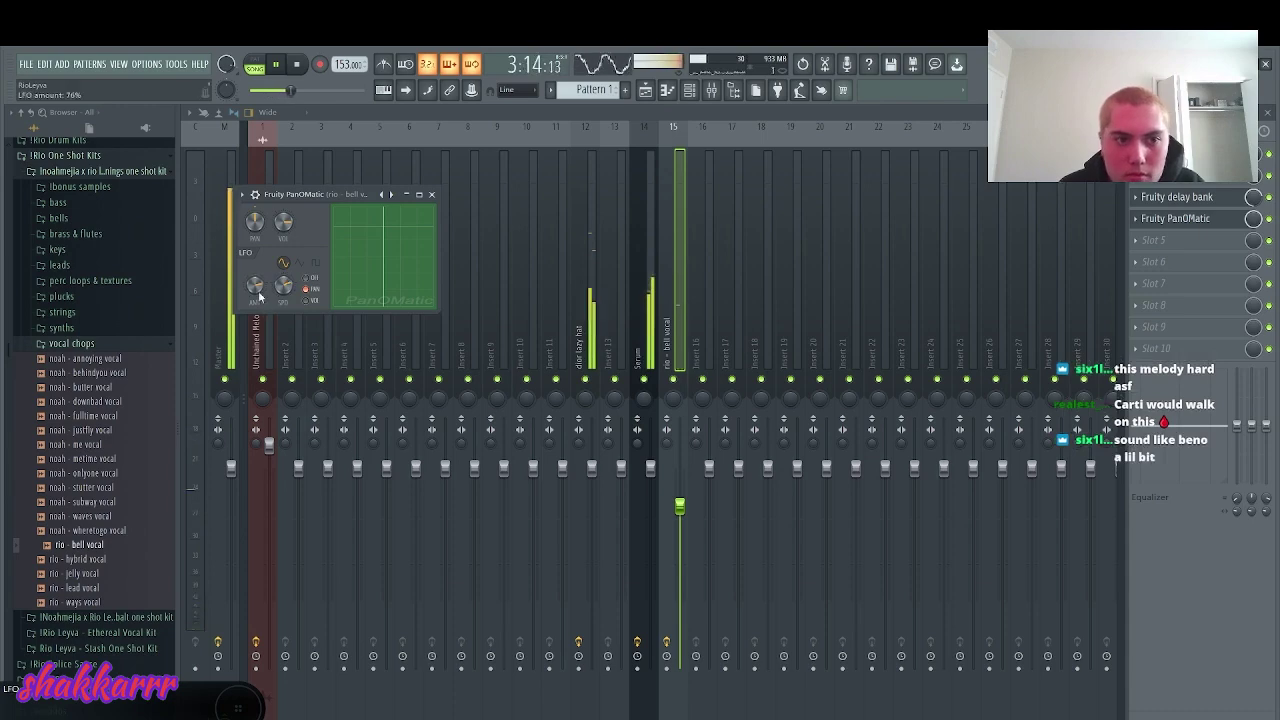
- Close the mixer and piano roll, show the channel rack and collapse the !Rio One Shot Kits folder in the browser
{"action": "left_click", "coordinate": [1269, 112]}
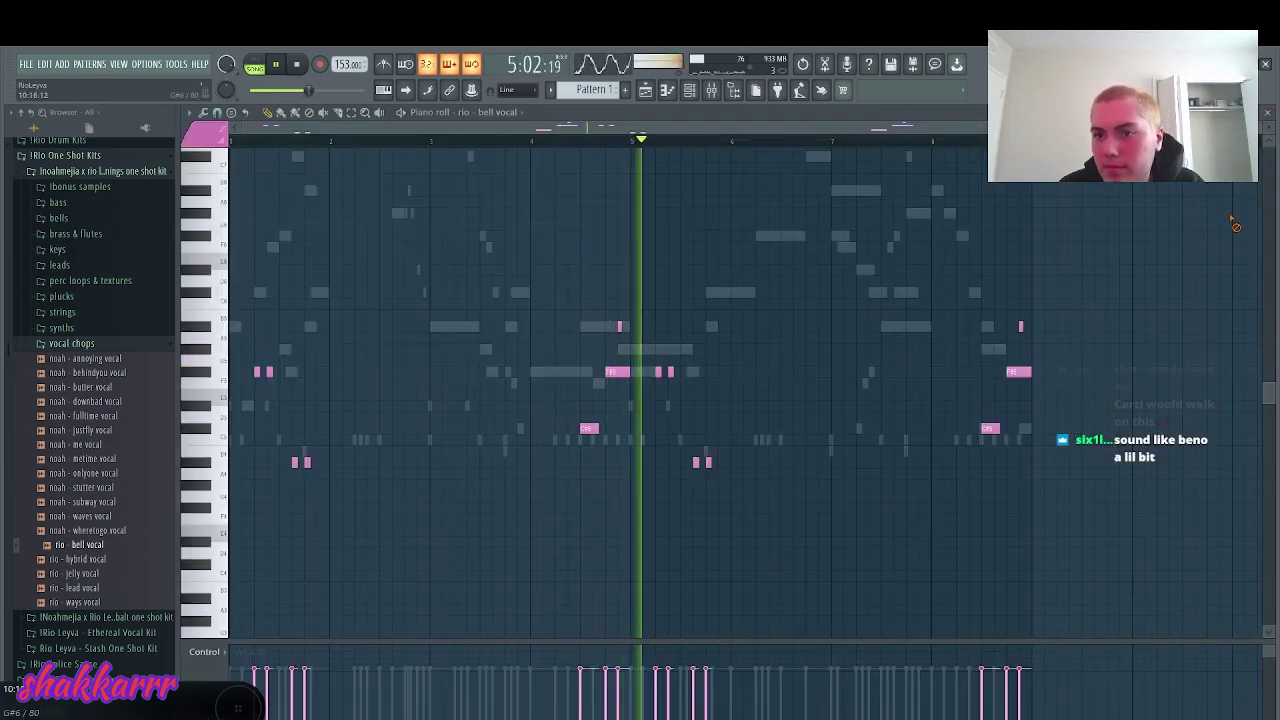
{"action": "left_click", "coordinate": [1269, 112]}
{"action": "left_click", "coordinate": [1197, 284]}
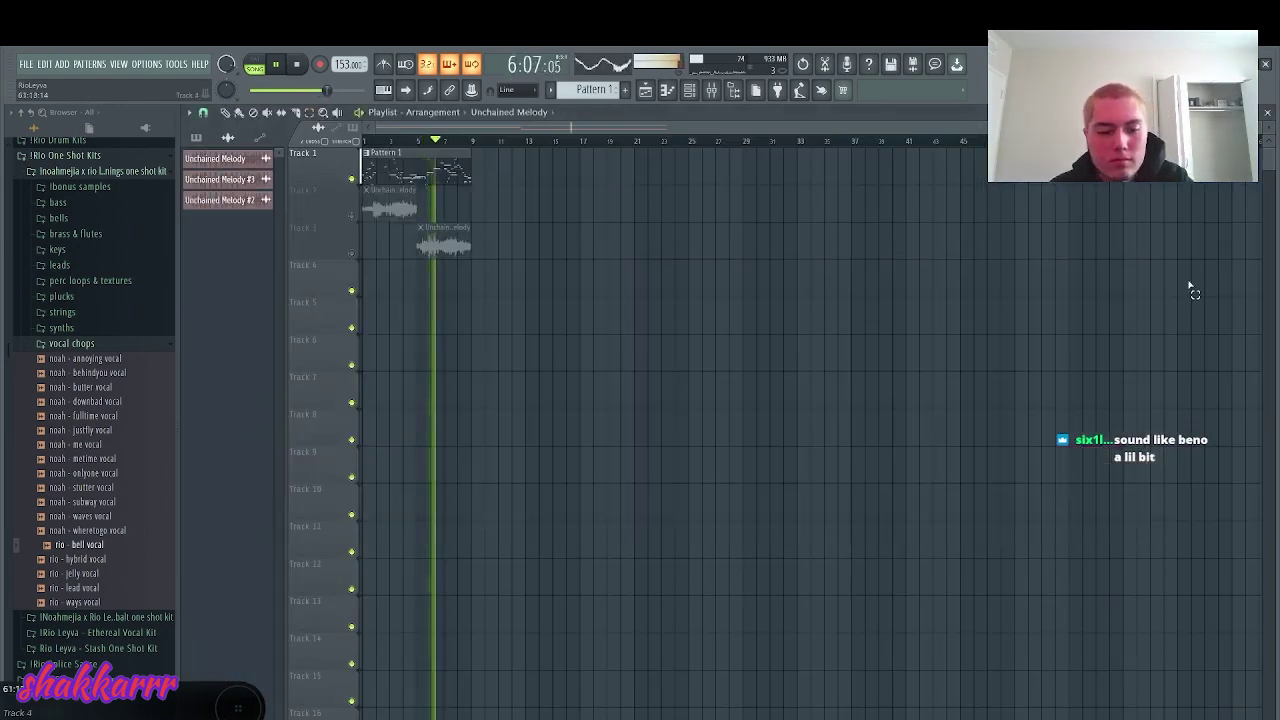
{"action": "key", "text": "F6"}
{"action": "left_click", "coordinate": [67, 344]}
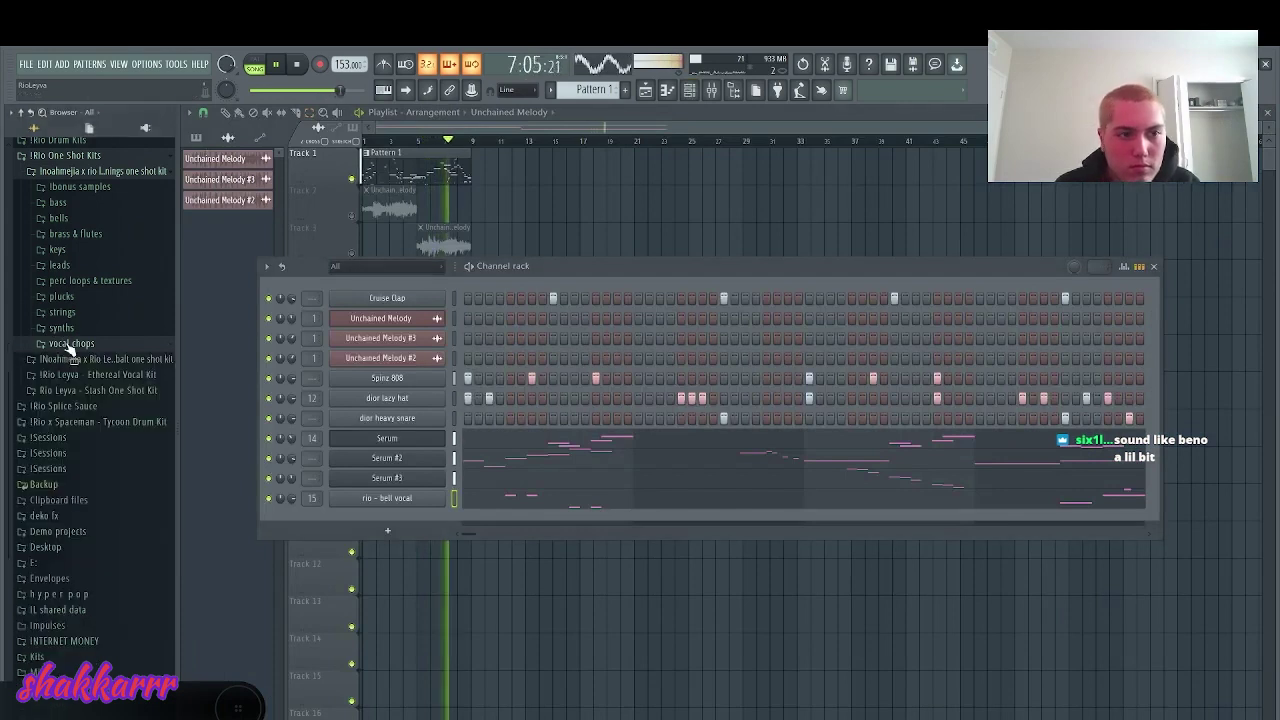
{"action": "left_click", "coordinate": [60, 155]}
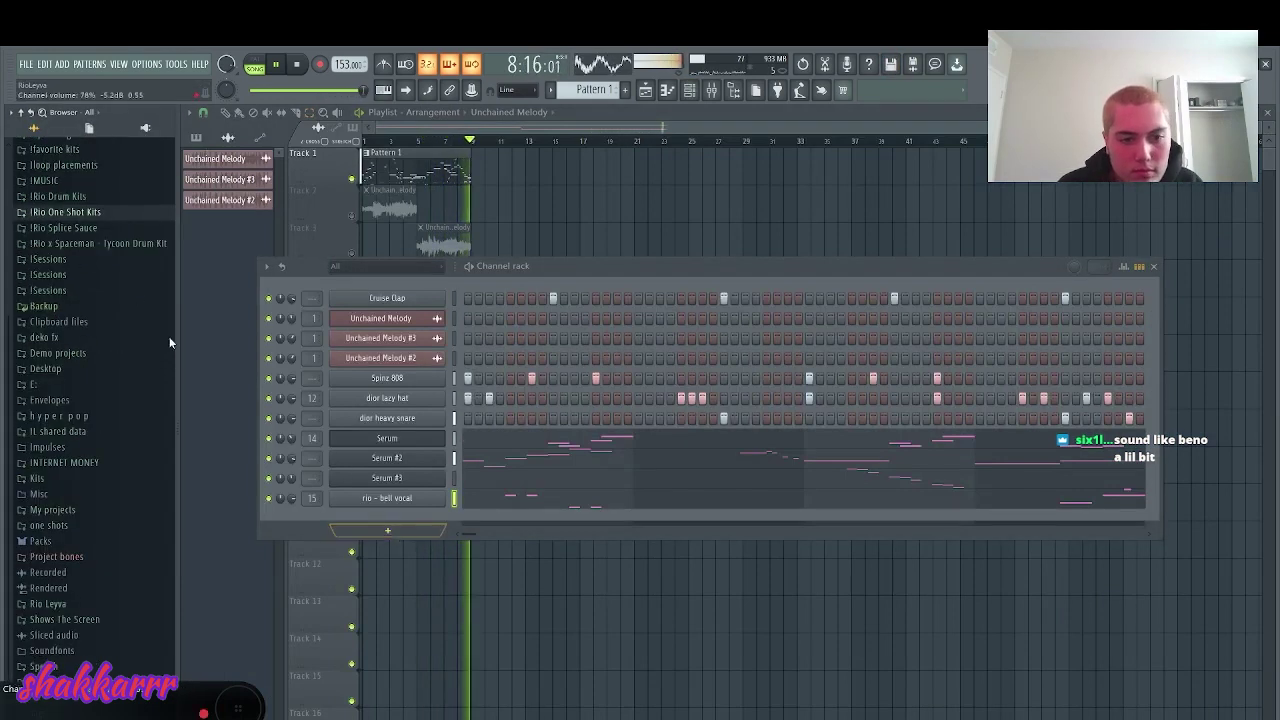
{"action": "scroll", "coordinate": [70, 320], "scroll_direction": "up", "scroll_amount": 5}
{"action": "left_click", "coordinate": [387, 530]}
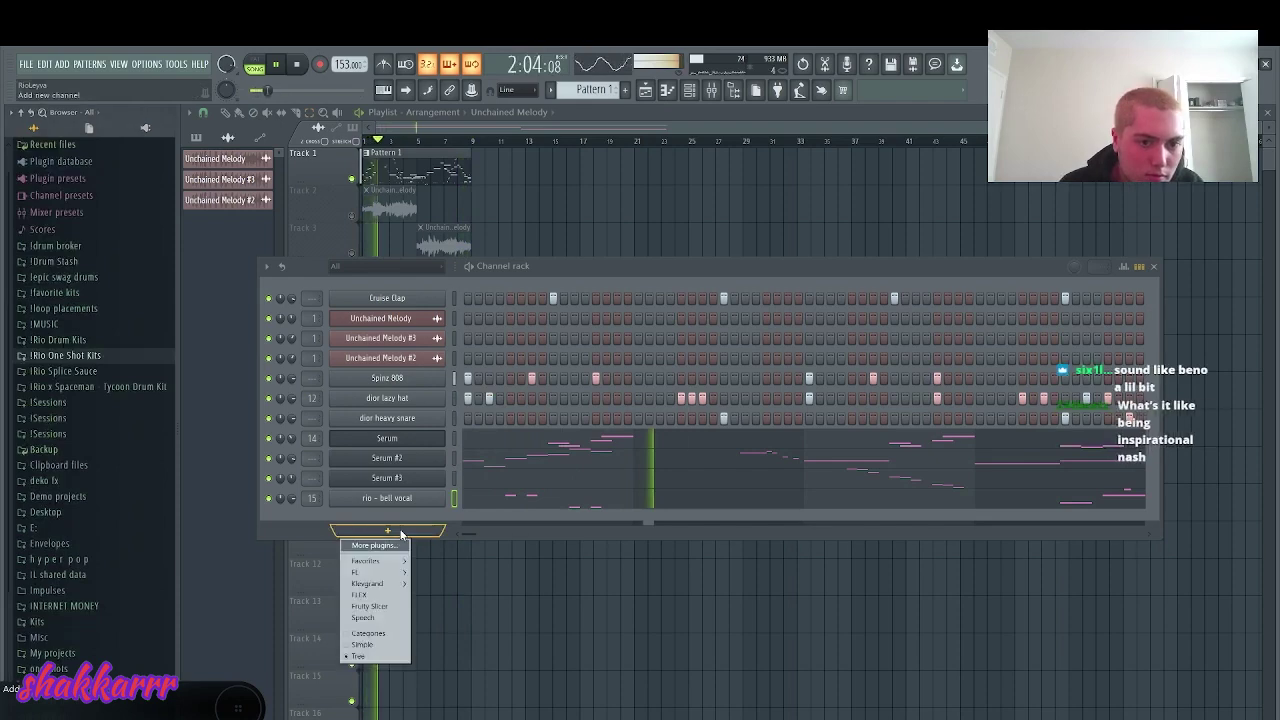
{"action": "mouse_move", "coordinate": [398, 562]}
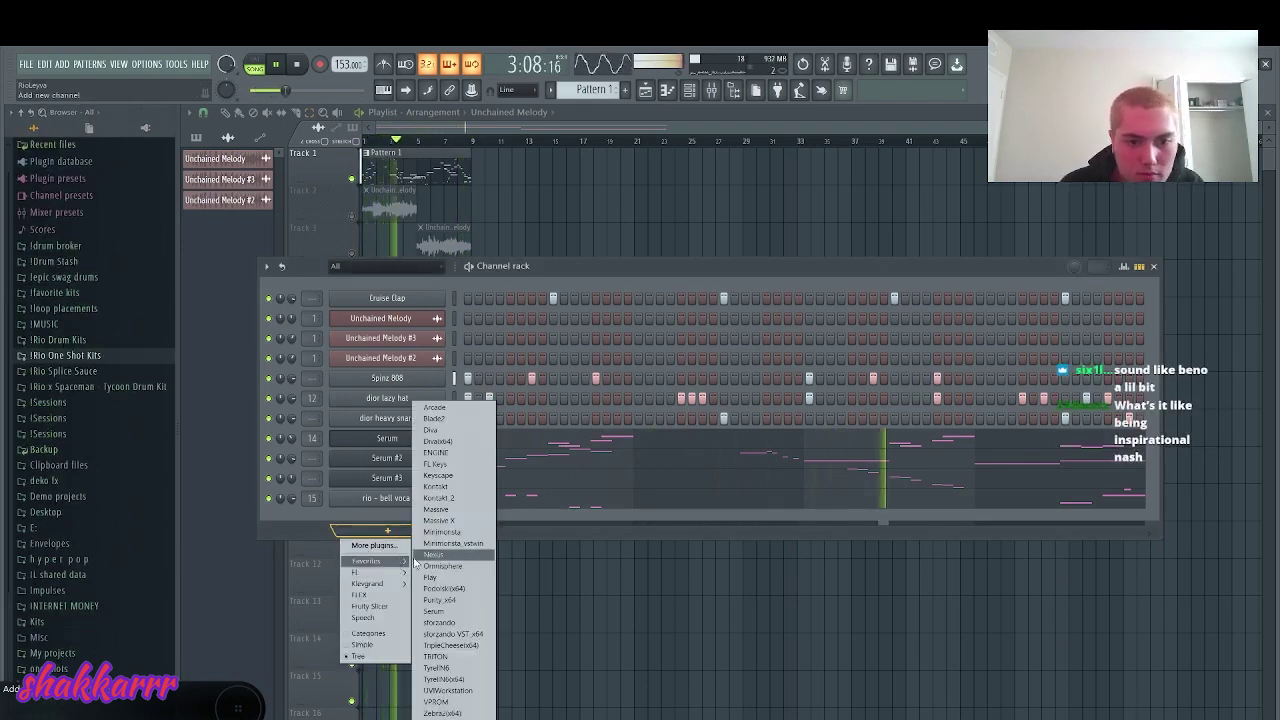
{"action": "left_click", "coordinate": [316, 525]}
- Stop playback, add a new Serum channel and load LD Baby Lead [NK] from Analog Dreams - Vintage Presets
{"action": "key", "text": "space"}
{"action": "left_click", "coordinate": [382, 533]}
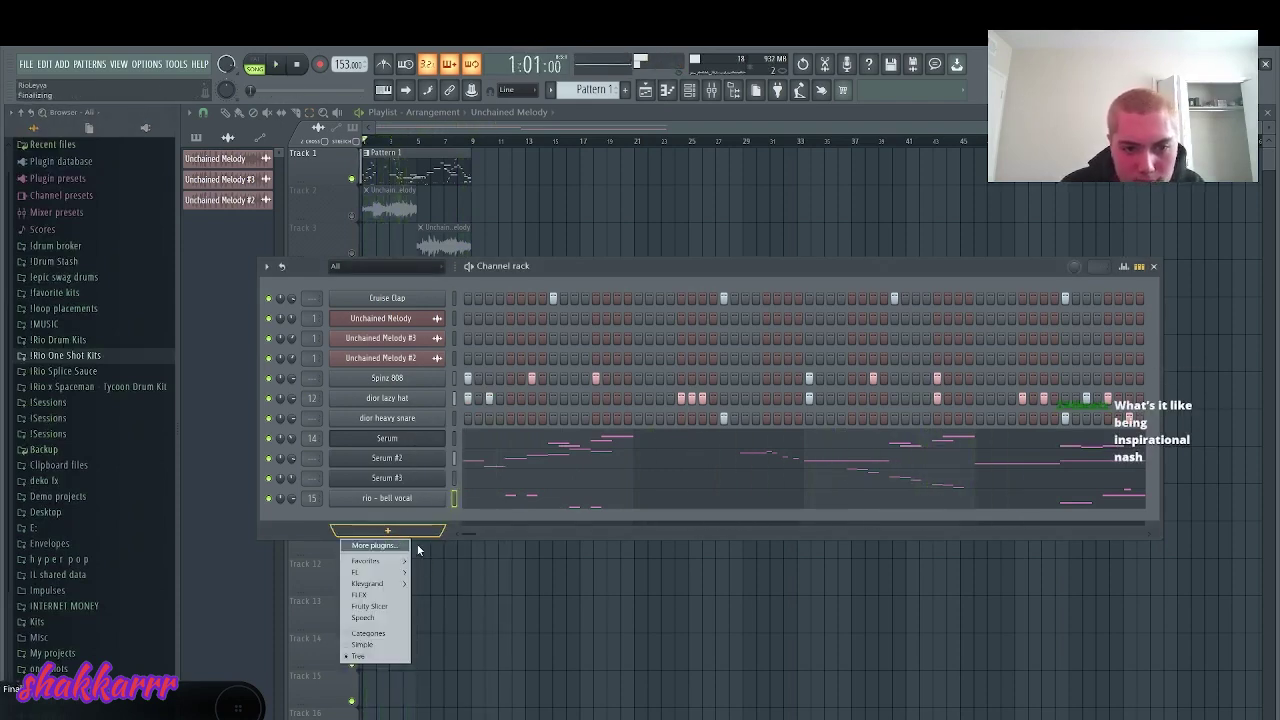
{"action": "mouse_move", "coordinate": [397, 564]}
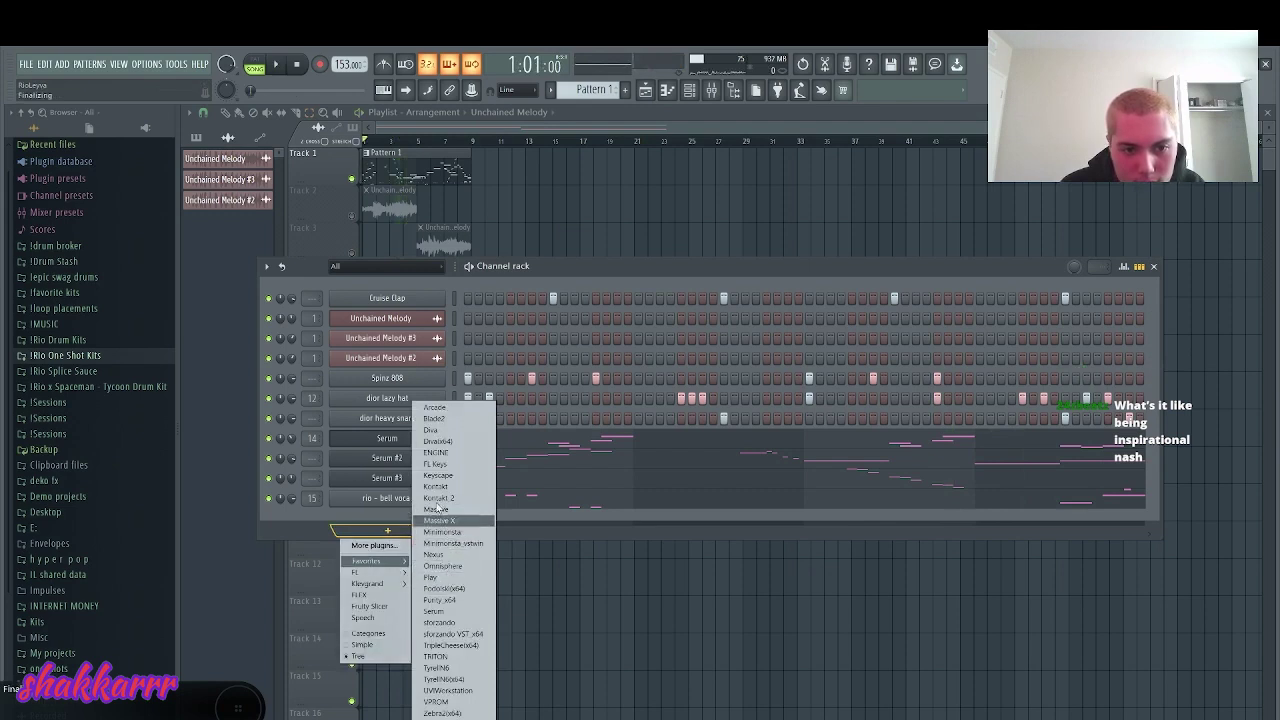
{"action": "left_click", "coordinate": [440, 611]}
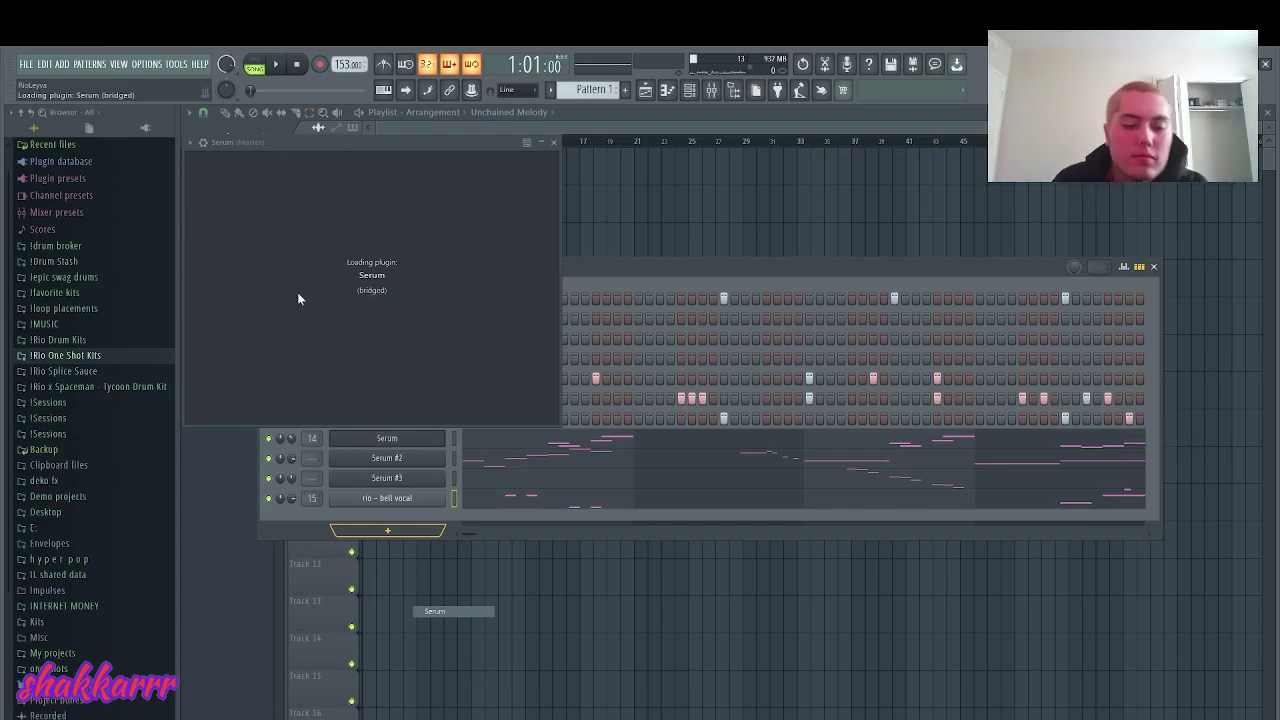
{"action": "left_click", "coordinate": [490, 160]}
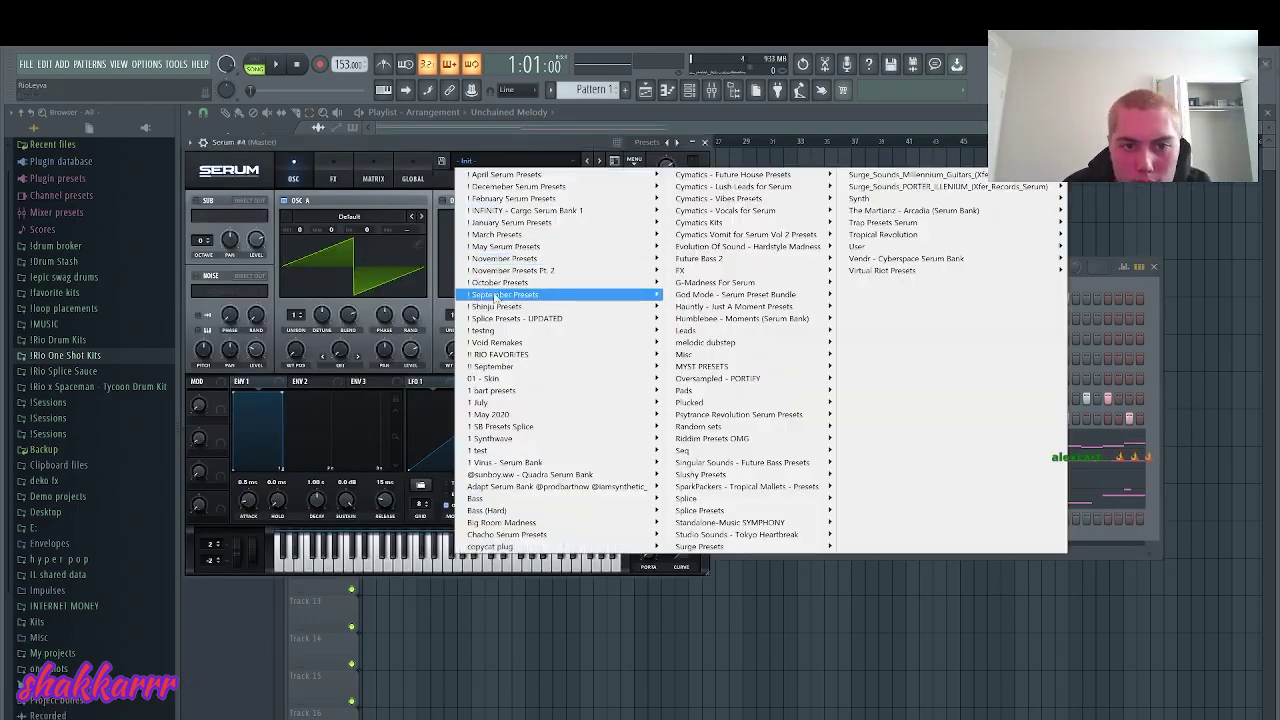
{"action": "mouse_move", "coordinate": [657, 300]}
{"action": "mouse_move", "coordinate": [823, 298]}
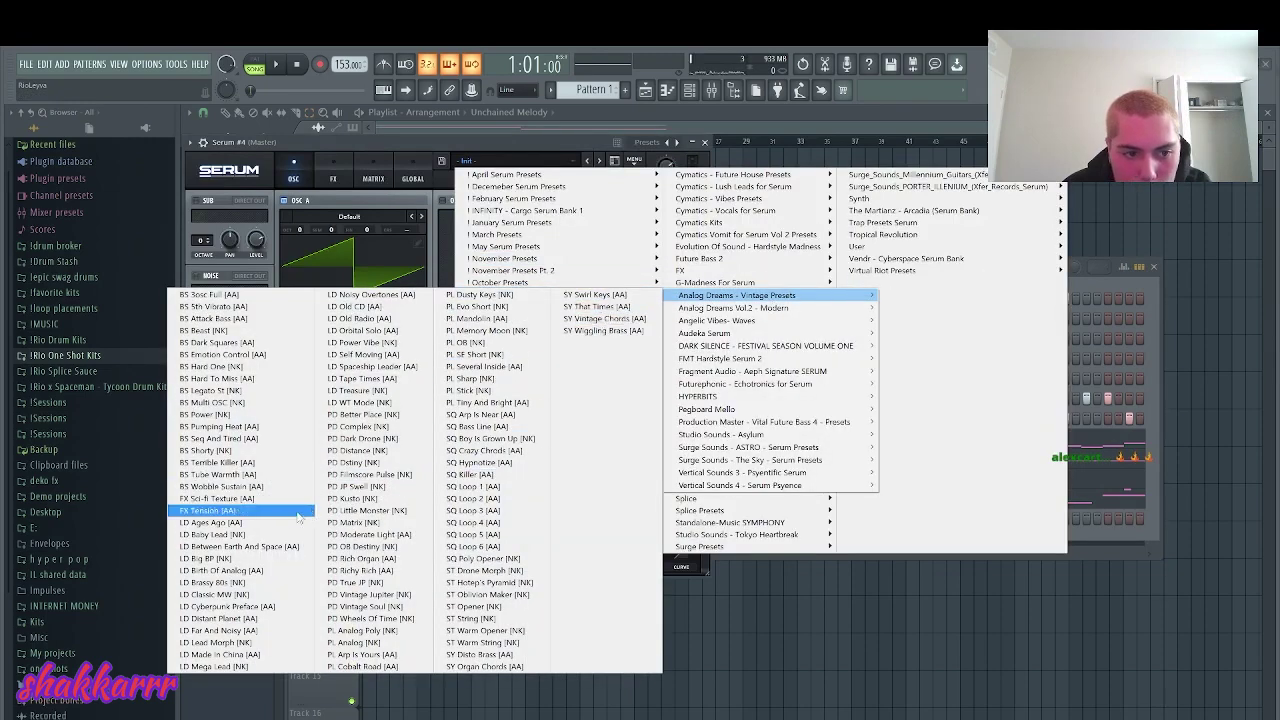
{"action": "left_click", "coordinate": [295, 534]}
- Audition the following lead presets in the new Serum with test notes, advancing to LD Brassy 80s [NK]
{"action": "left_click", "coordinate": [937, 554]}
{"action": "key", "text": "space"}
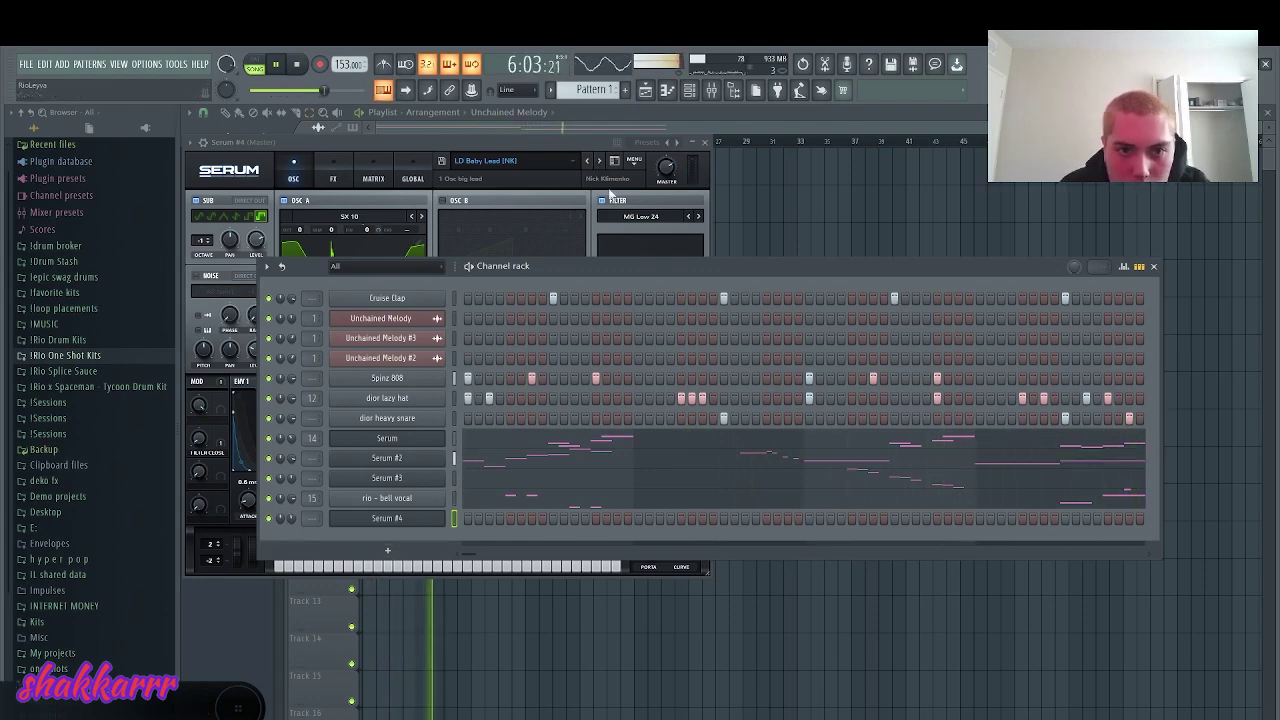
{"action": "left_click", "coordinate": [599, 161]}
{"action": "key", "text": "j"}
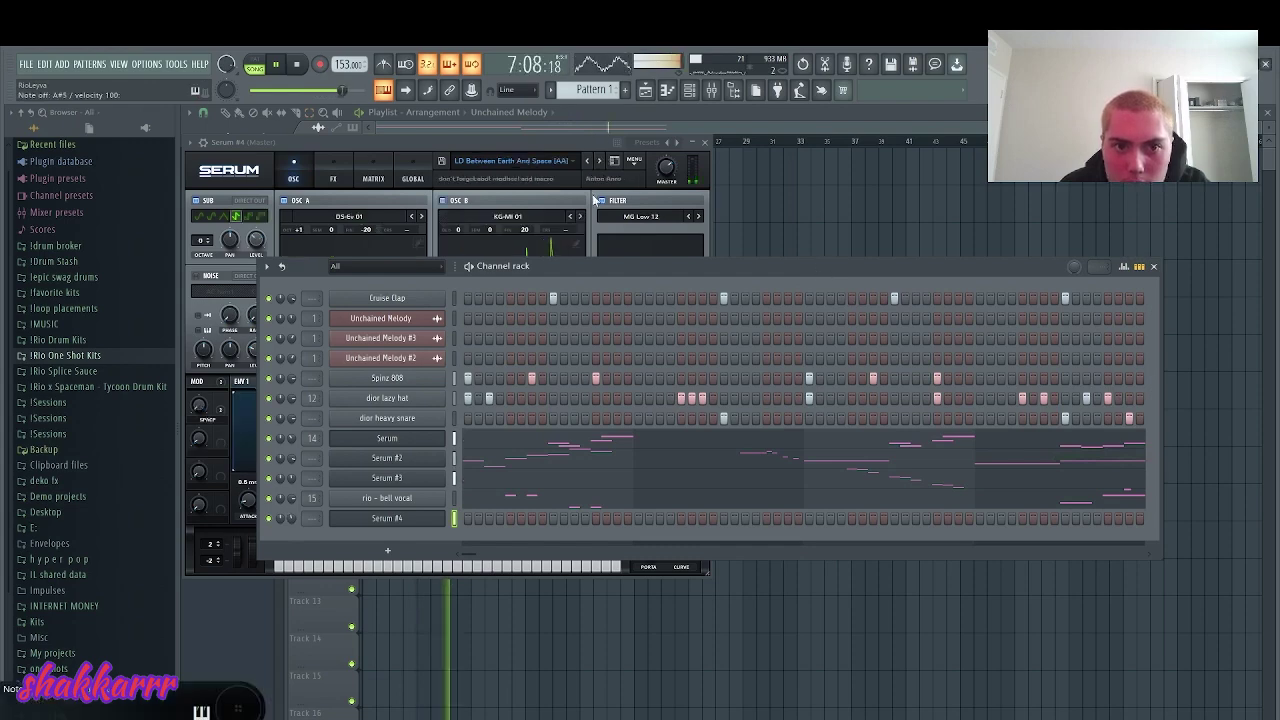
{"action": "key", "text": "space"}
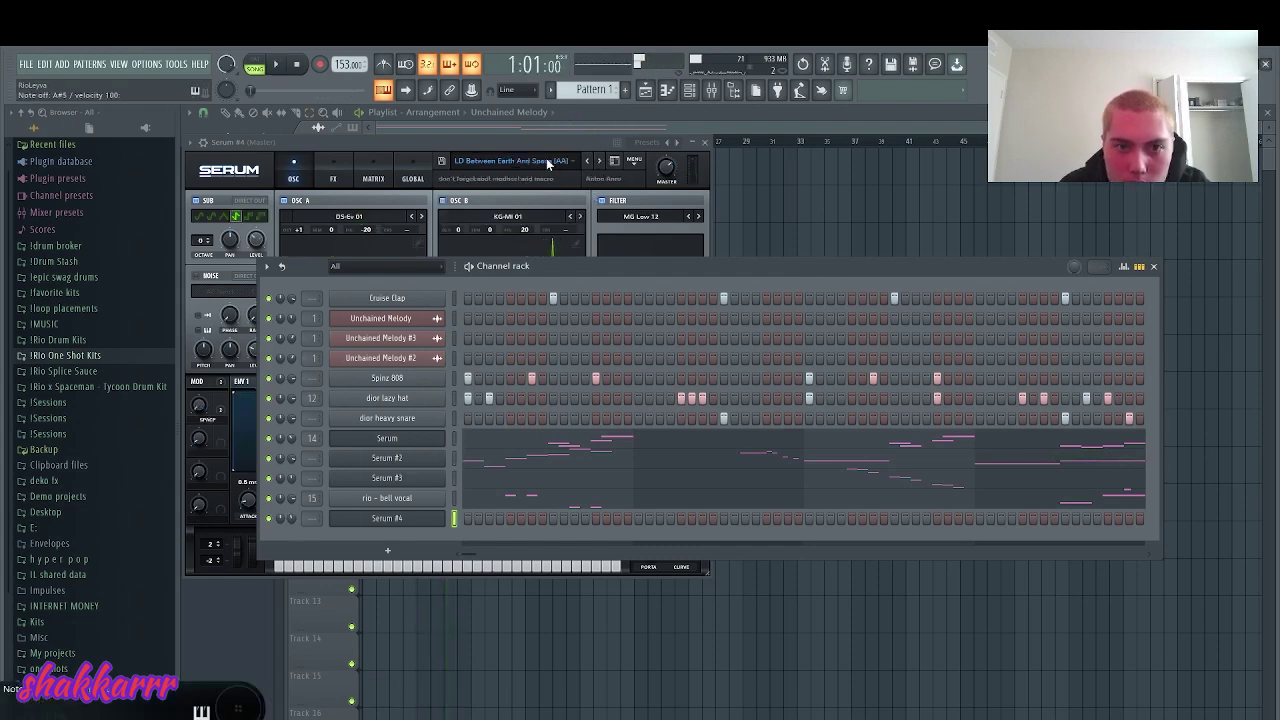
{"action": "left_click", "coordinate": [599, 161]}
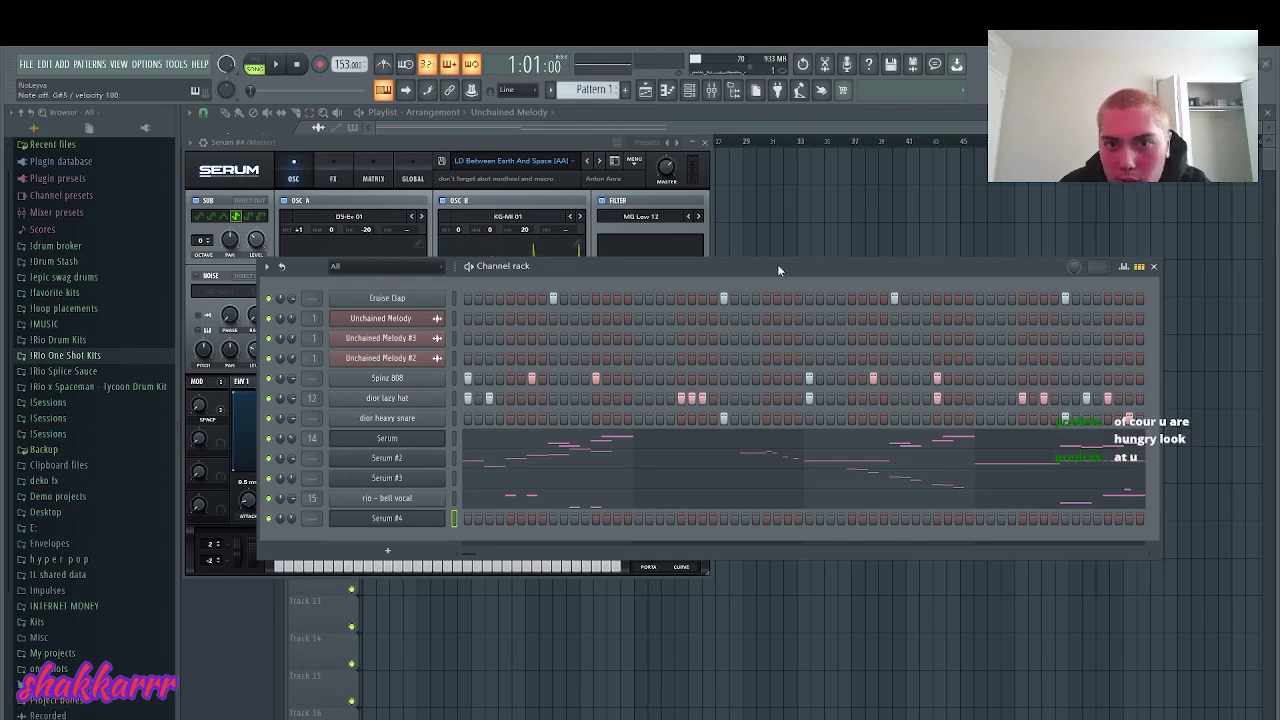
{"action": "left_click", "coordinate": [615, 161]}
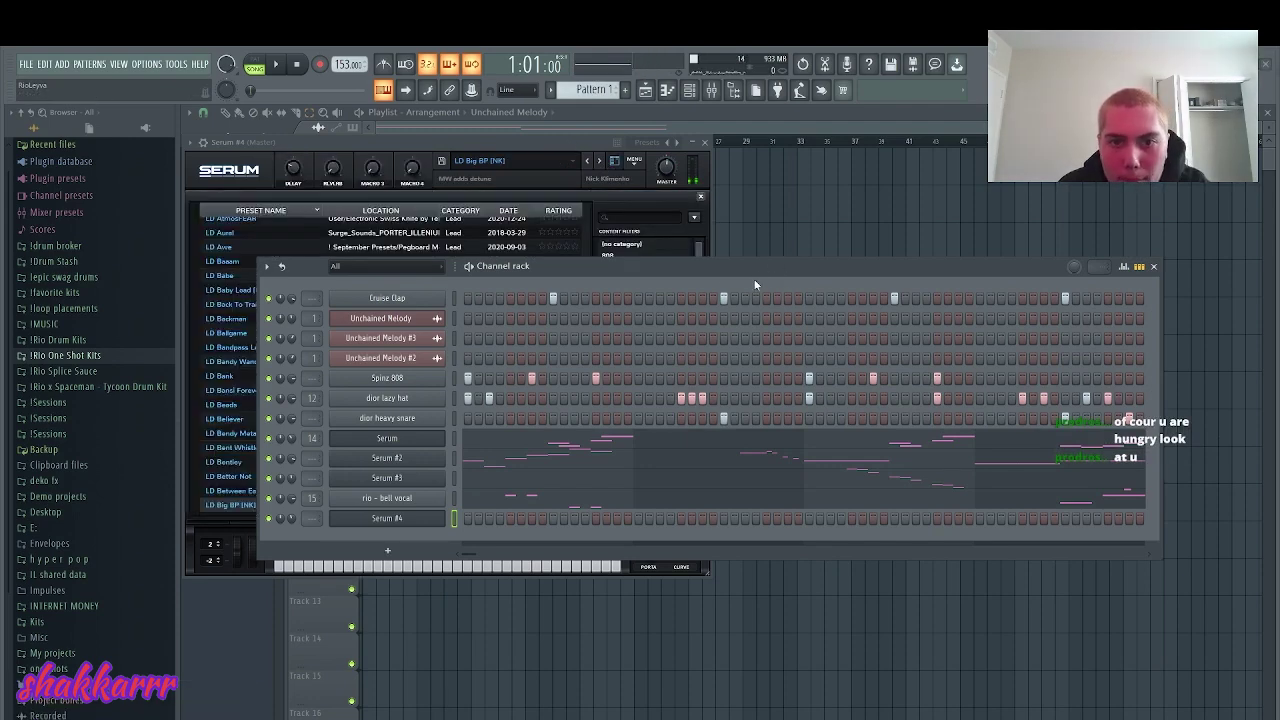
{"action": "key", "text": "h"}
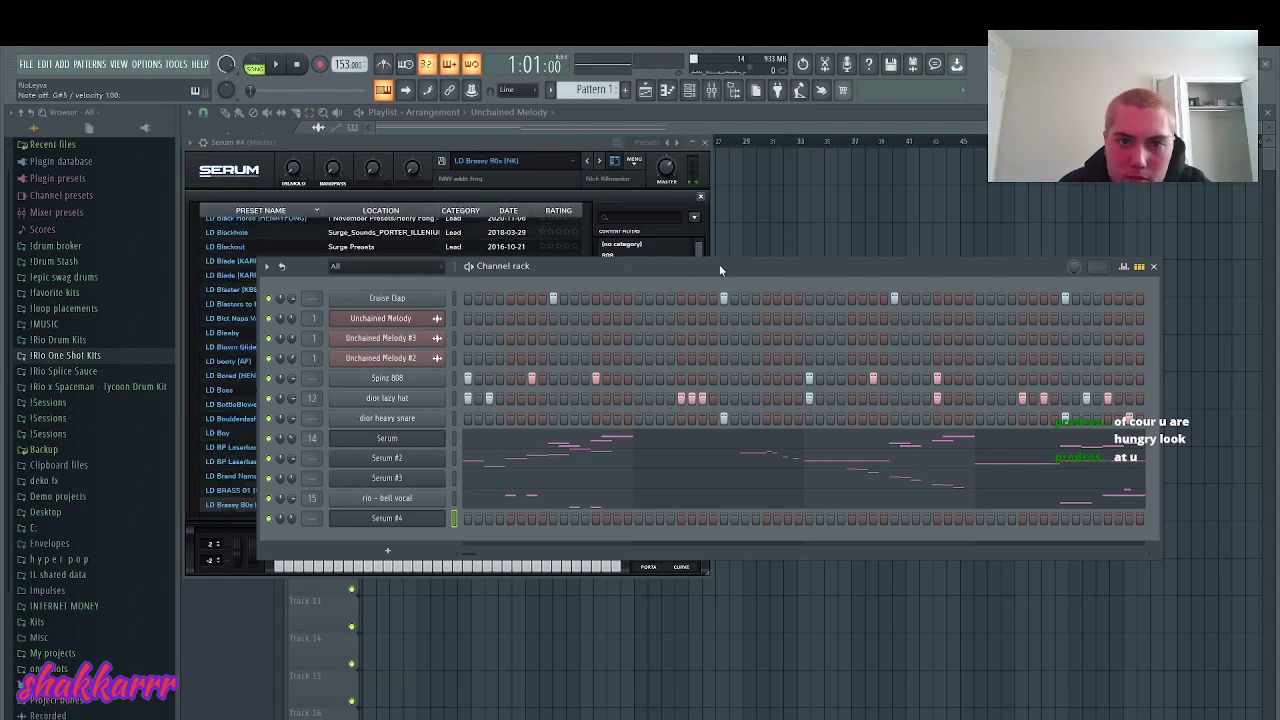
{"action": "key", "text": "h"}
- Open the piano roll of Serum #4 and play the beat against its empty grid, then stop playback
{"action": "right_click", "coordinate": [407, 514]}
{"action": "left_click", "coordinate": [480, 519]}
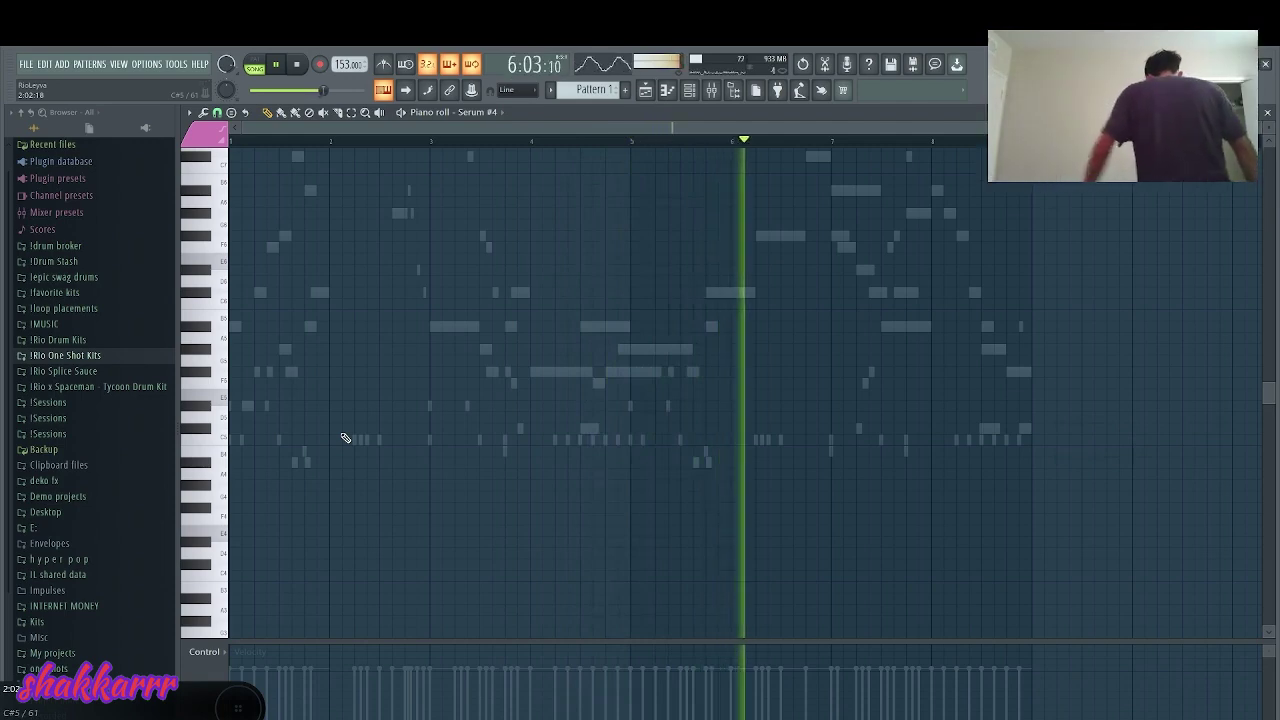
{"action": "key", "text": "space"}
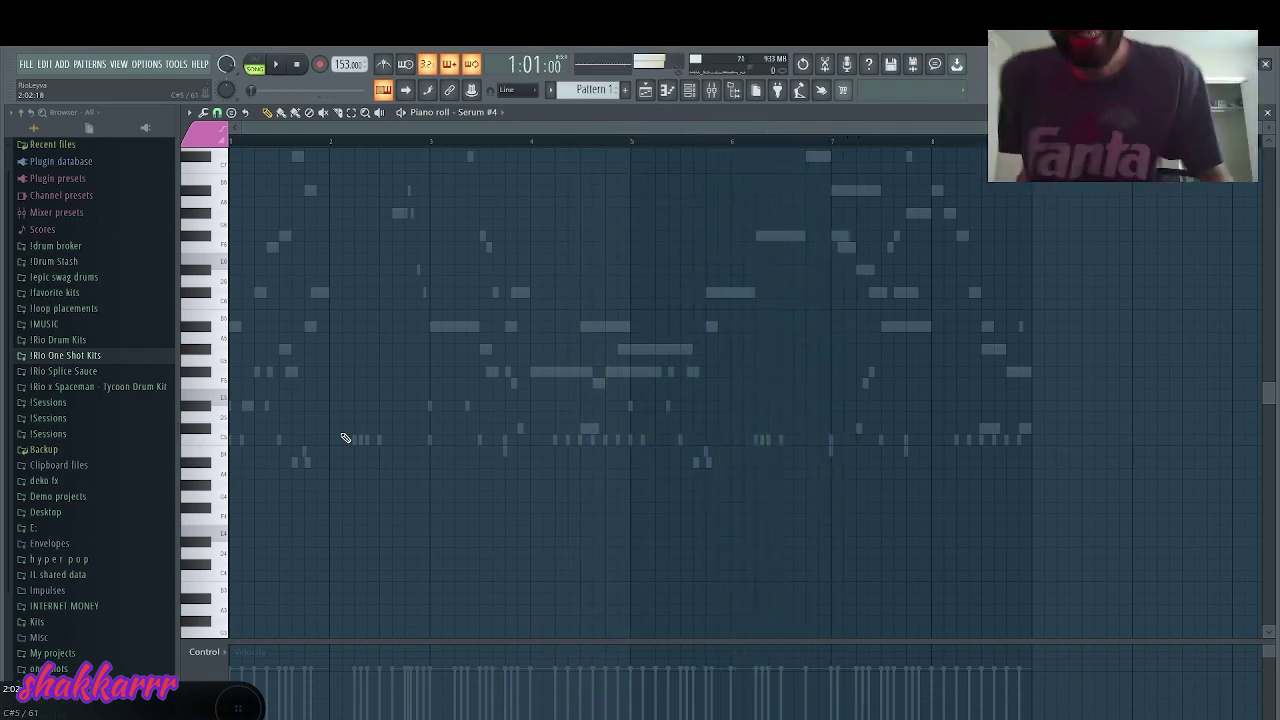
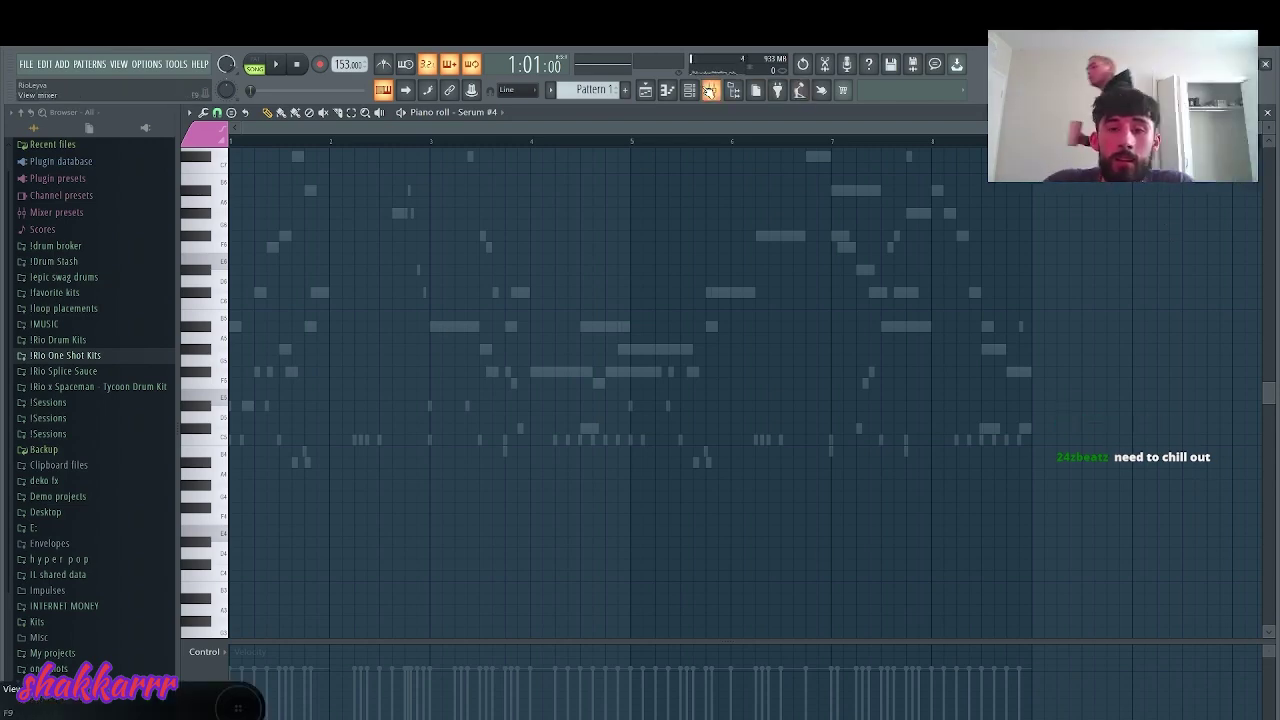
- Bring up the playlist with taller tracks and set its snapping to none
{"action": "left_click", "coordinate": [688, 91]}
{"action": "left_click", "coordinate": [645, 90]}
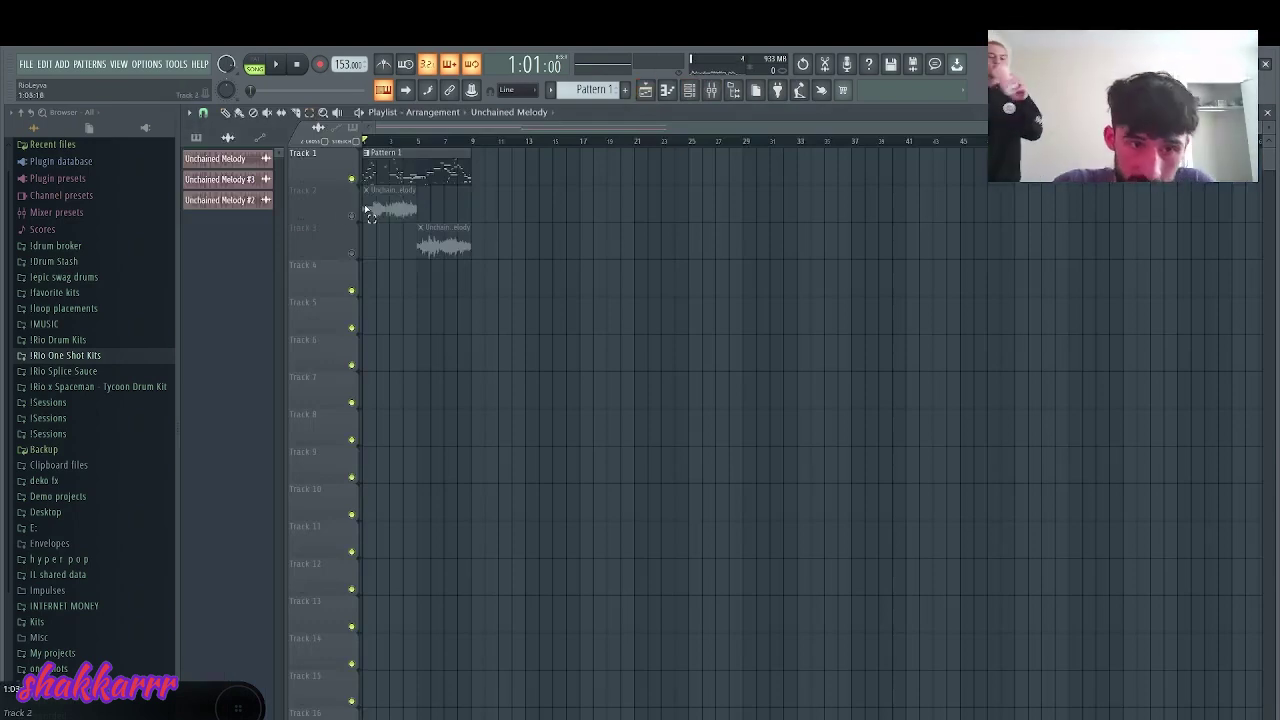
{"action": "scroll", "coordinate": [347, 213], "scroll_direction": "up", "scroll_amount": 2}
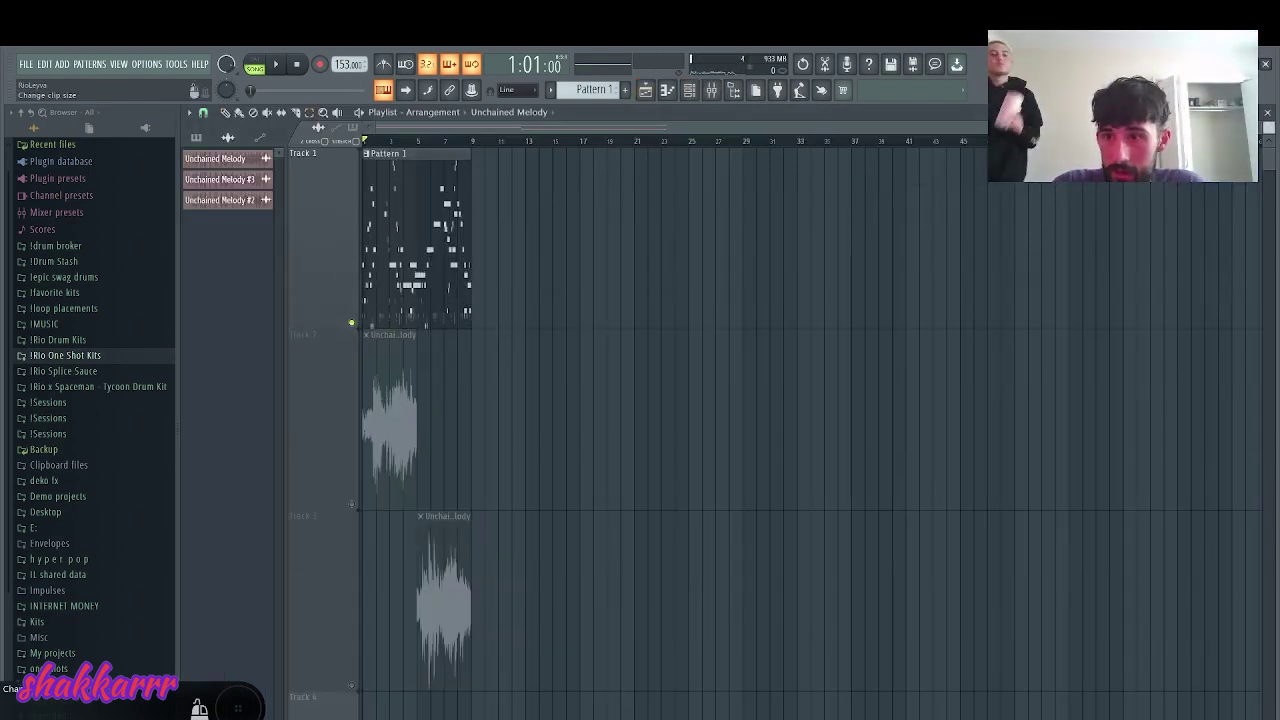
{"action": "scroll", "coordinate": [345, 480], "scroll_direction": "down", "scroll_amount": 4}
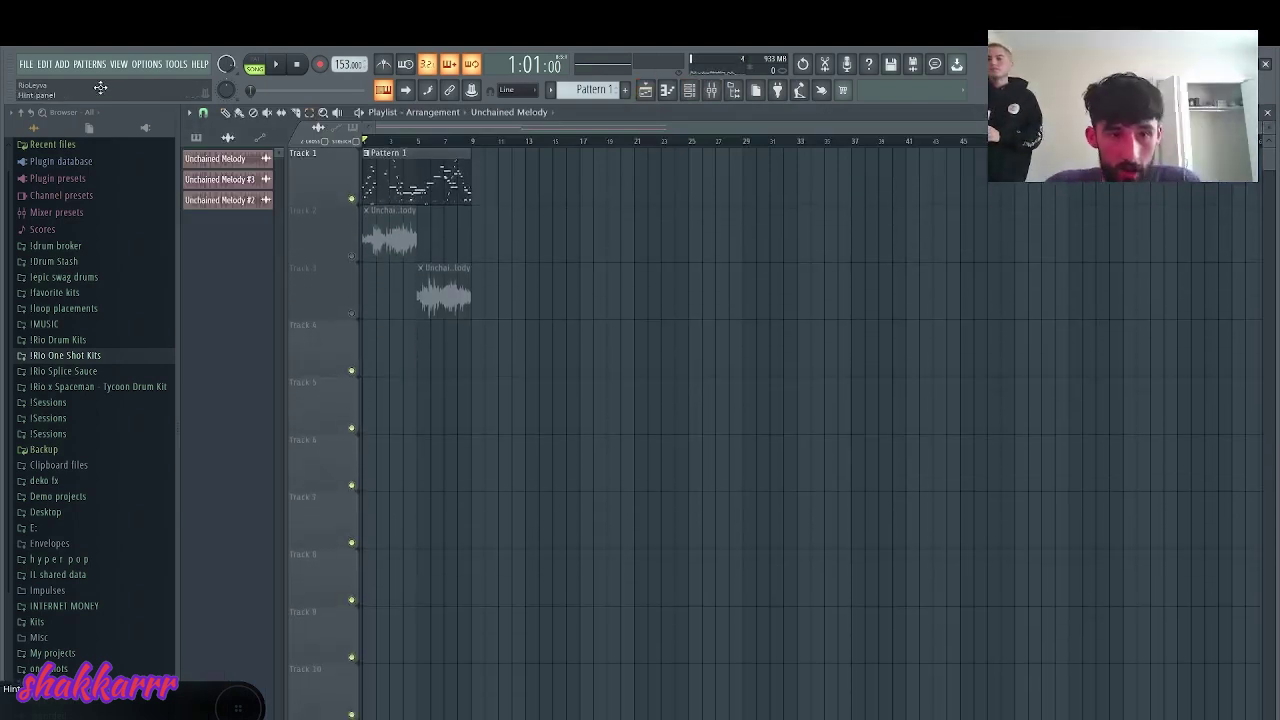
{"action": "left_click", "coordinate": [202, 113]}
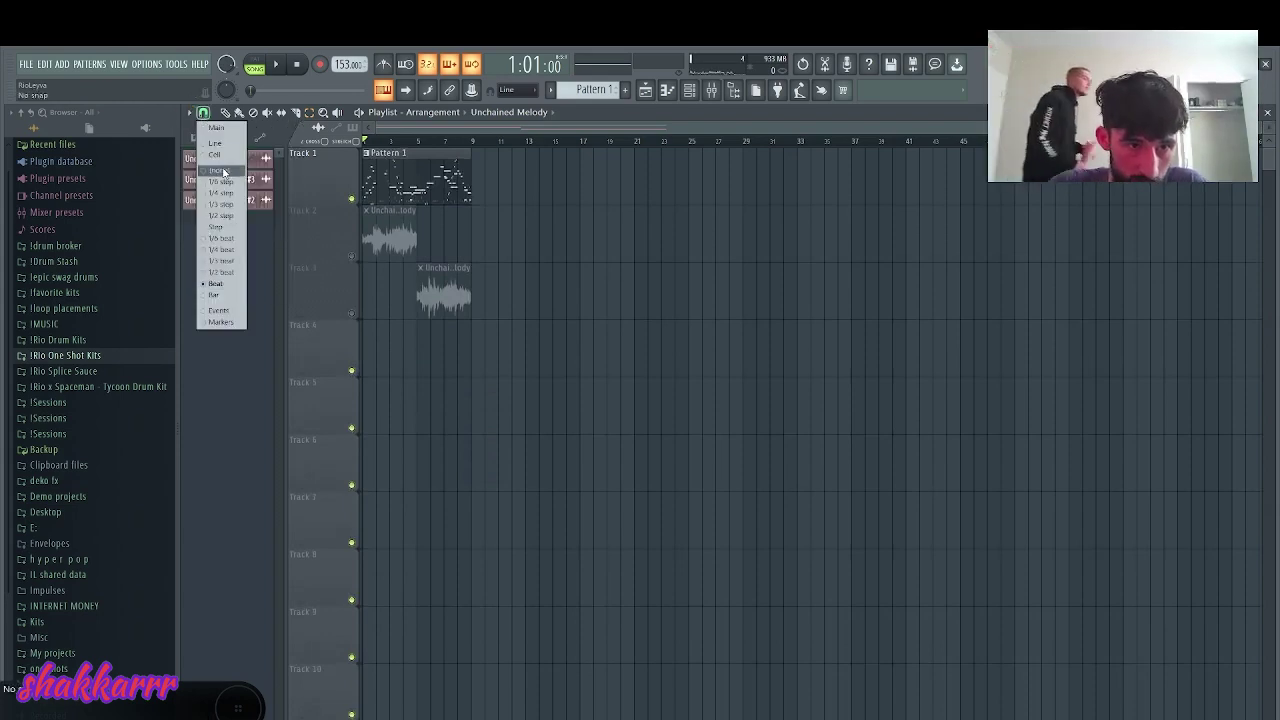
{"action": "left_click", "coordinate": [223, 171]}
- Solo Track 2 and play its Unchained Melody clip from the start, enlarged across the timeline
{"action": "left_click", "coordinate": [351, 255], "text": "ctrl"}
{"action": "key", "text": "space"}
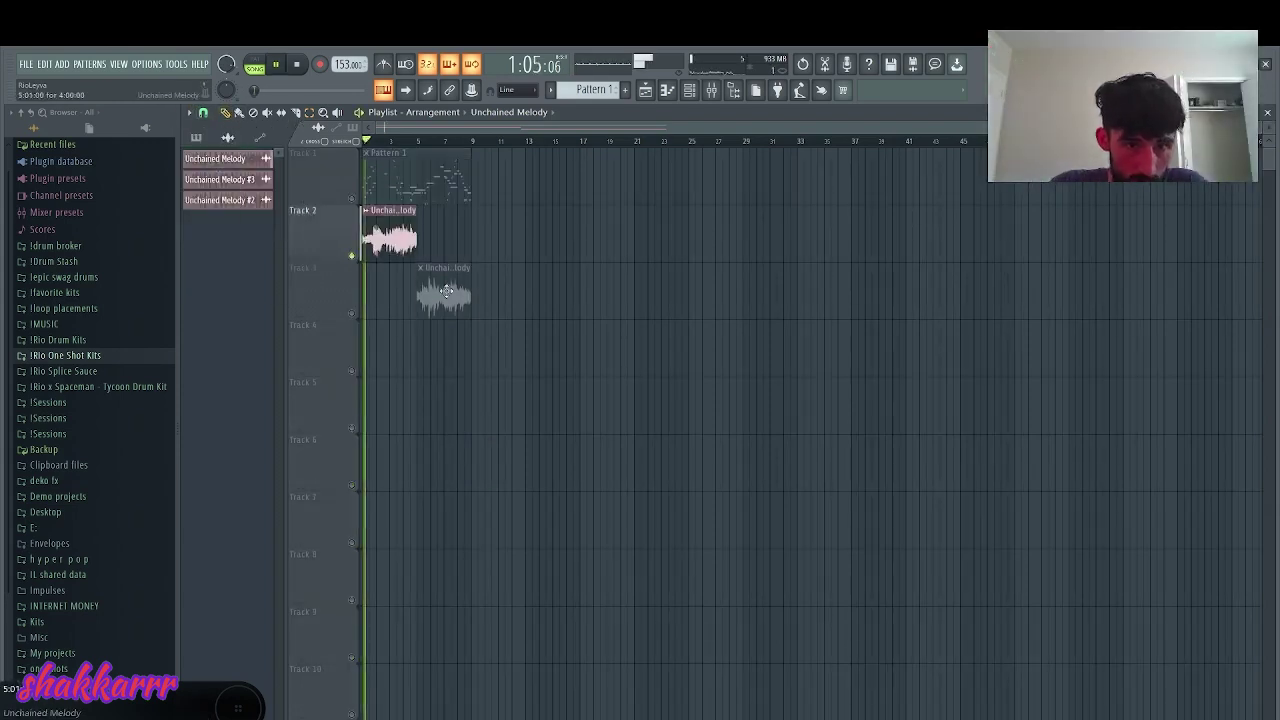
{"action": "left_click_drag", "start_coordinate": [1250, 128], "coordinate": [736, 176]}
{"action": "key", "text": "space"}
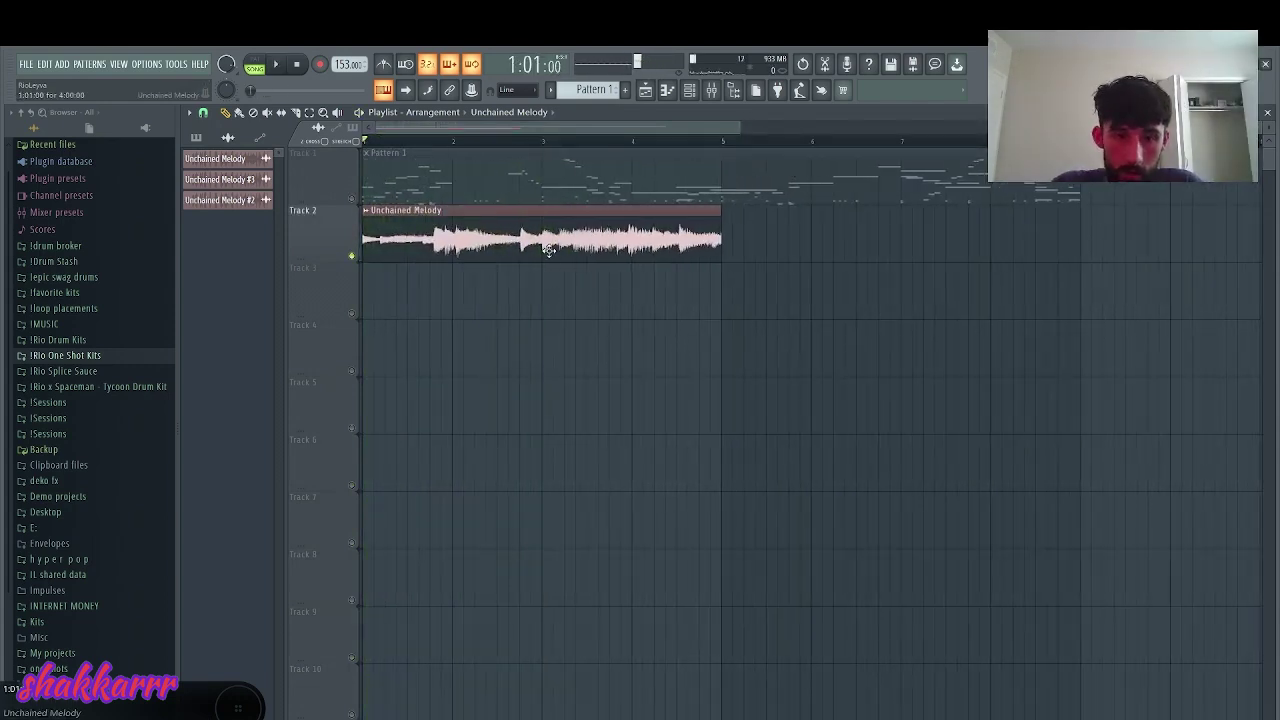
{"action": "key", "text": "space"}
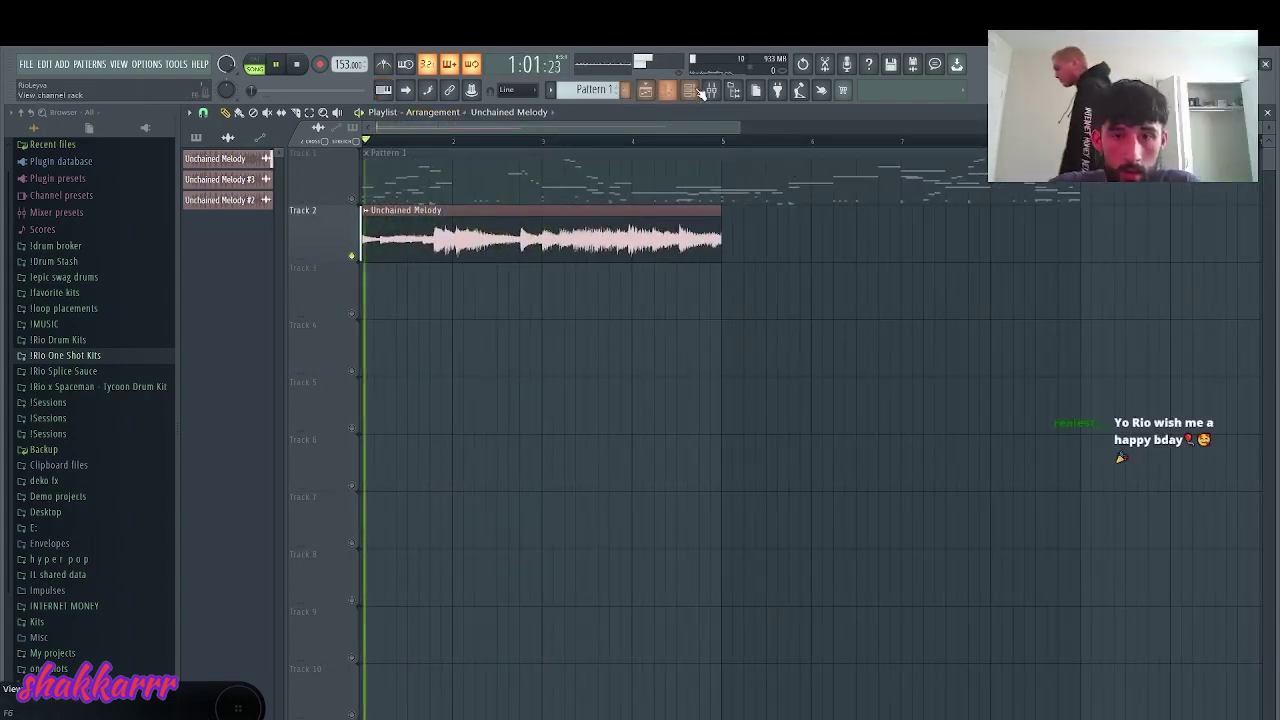
- Extend the Unchained Melody clip on Track 2 to the start of bar 9 and replay it from the beginning
{"action": "left_click_drag", "start_coordinate": [721, 244], "coordinate": [1077, 258]}
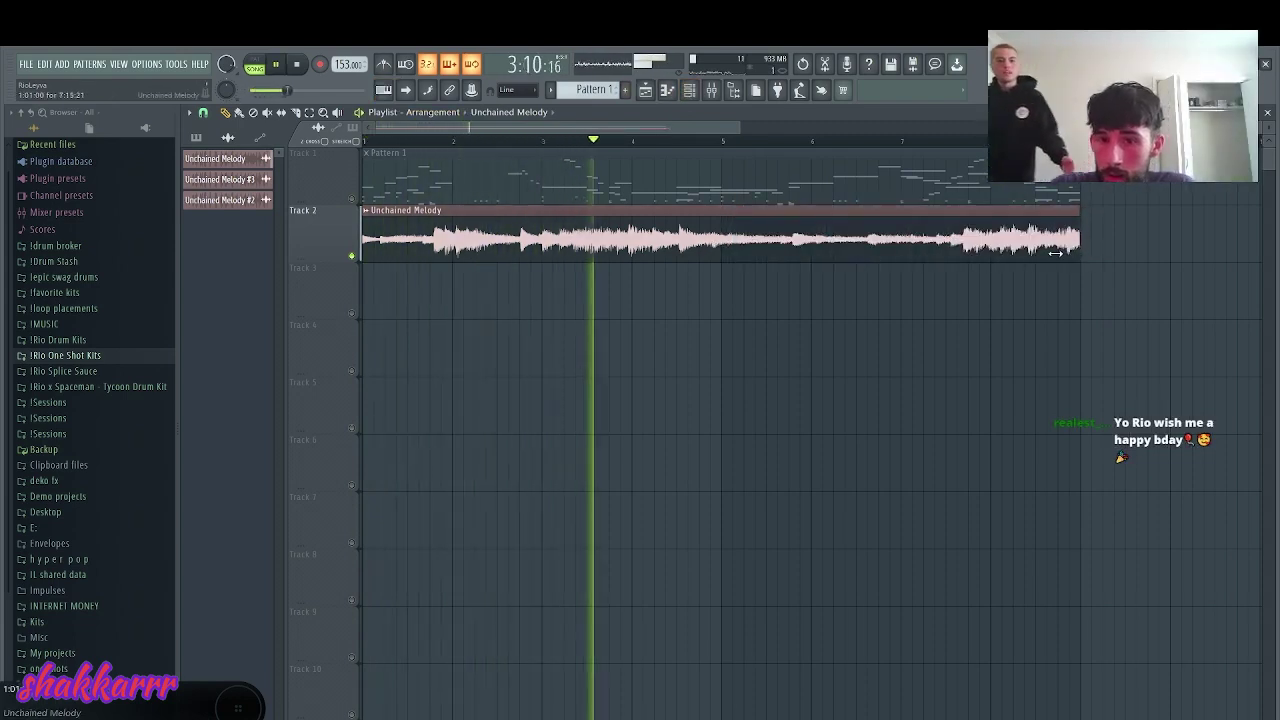
{"action": "key", "text": "space"}
{"action": "key", "text": "space"}
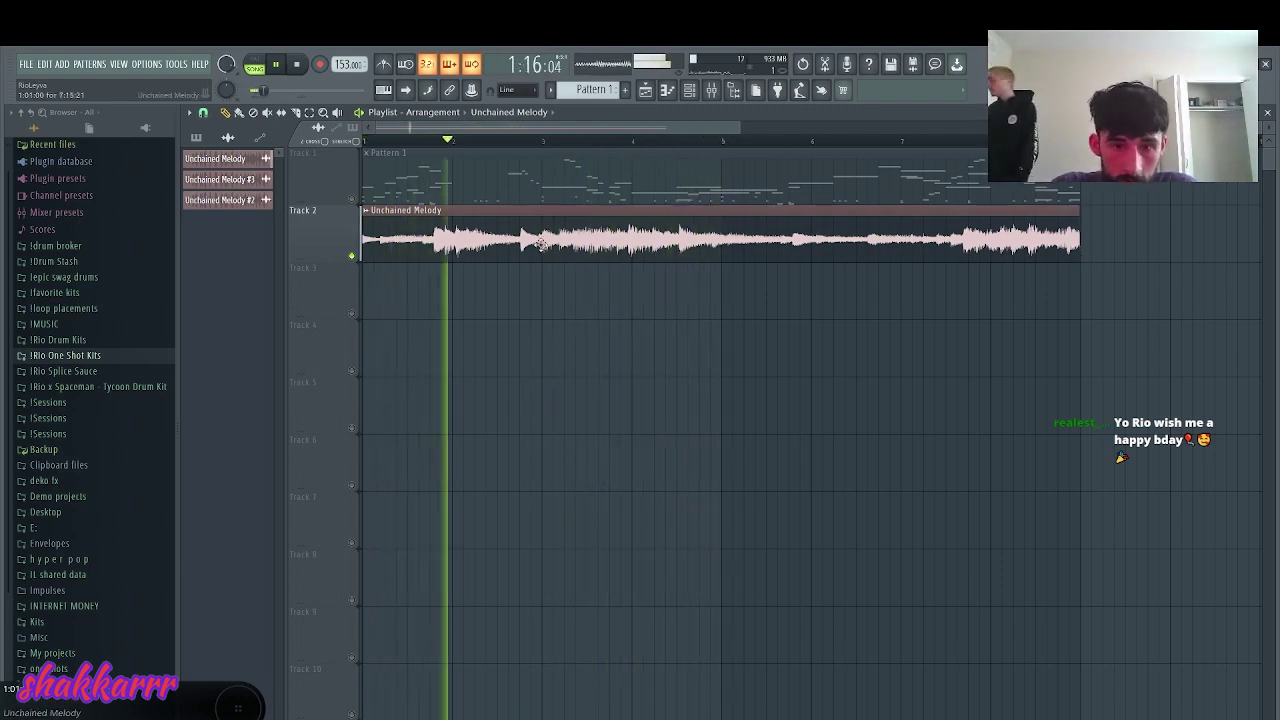
- Stop playback, split the Unchained Melody clip at bar 3 and make the second piece unique
{"action": "key", "text": "space"}
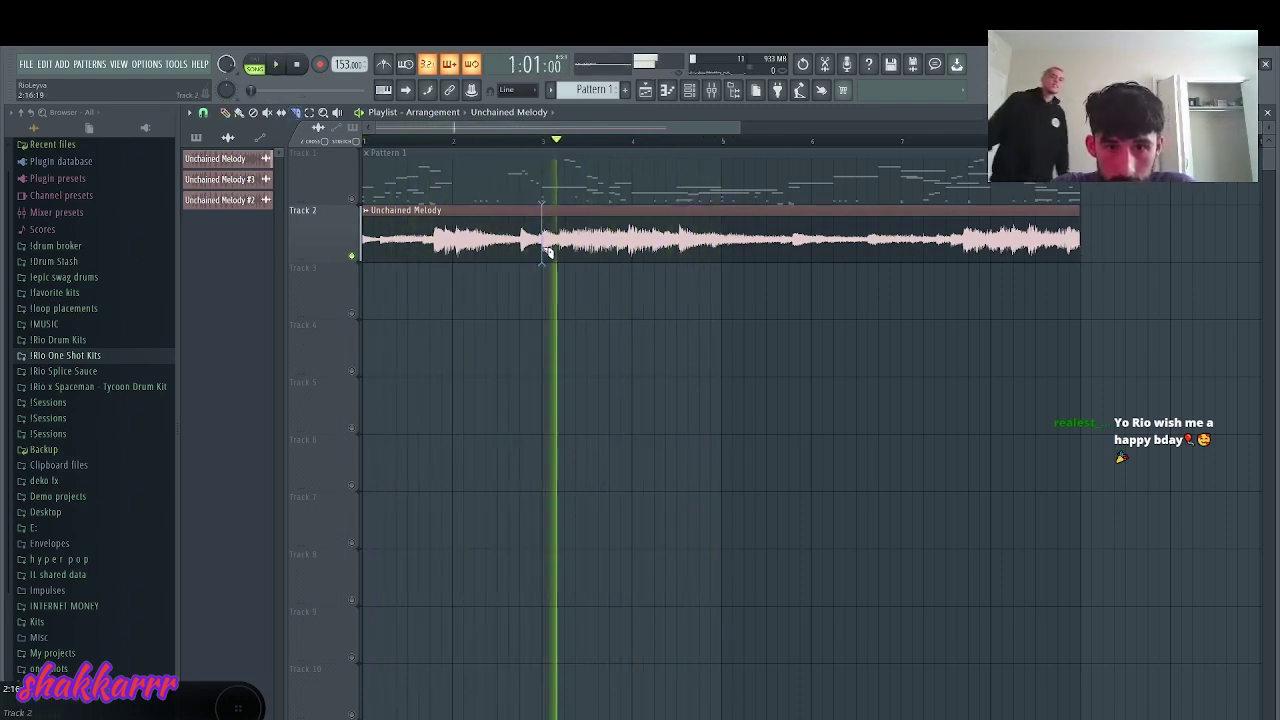
{"action": "left_click", "coordinate": [546, 214]}
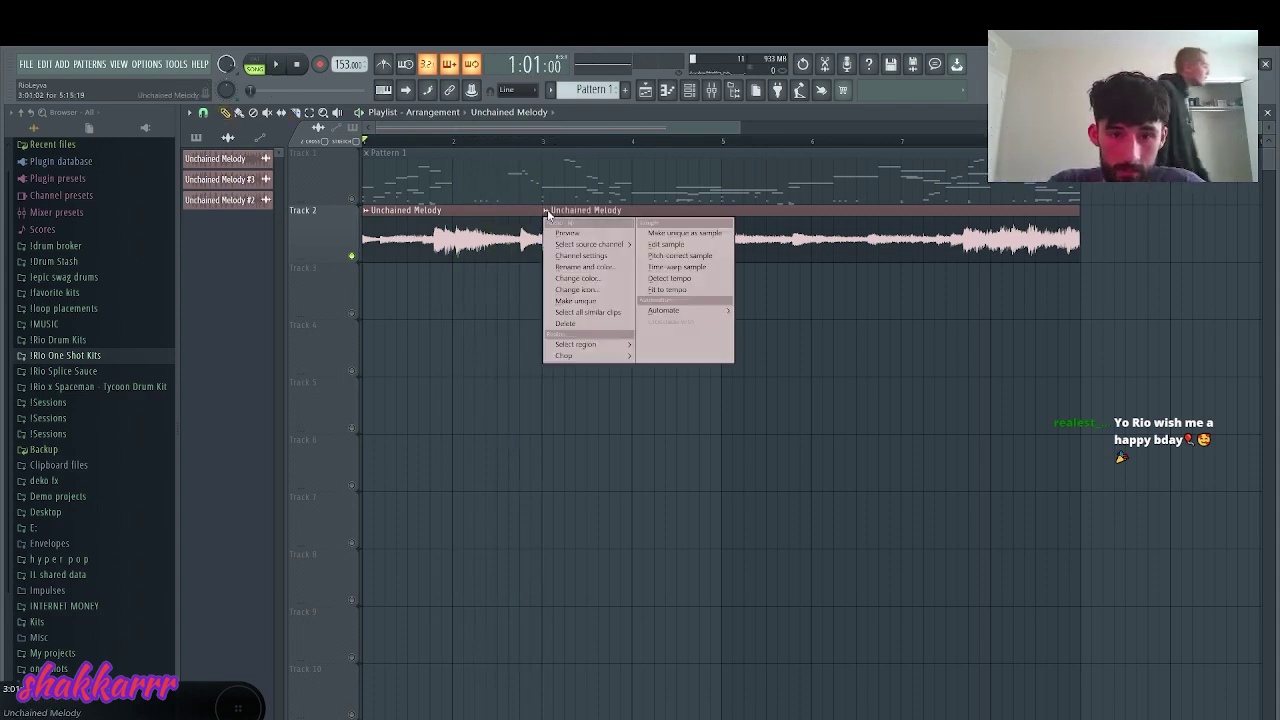
{"action": "left_click", "coordinate": [575, 298]}
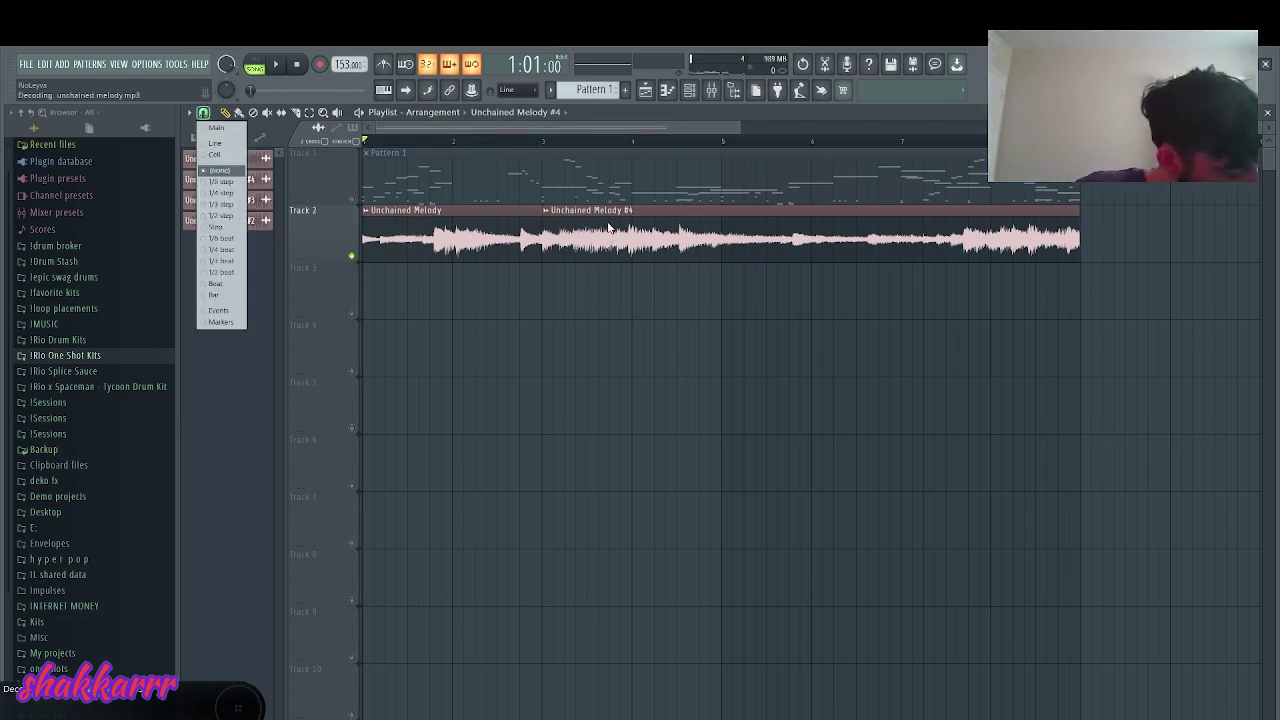
- Split Unchained Melody #4 just before bar 5, move the remainder to bar 5 and stretch the first piece to meet it
{"action": "key", "text": "space"}
{"action": "left_click", "coordinate": [718, 254]}
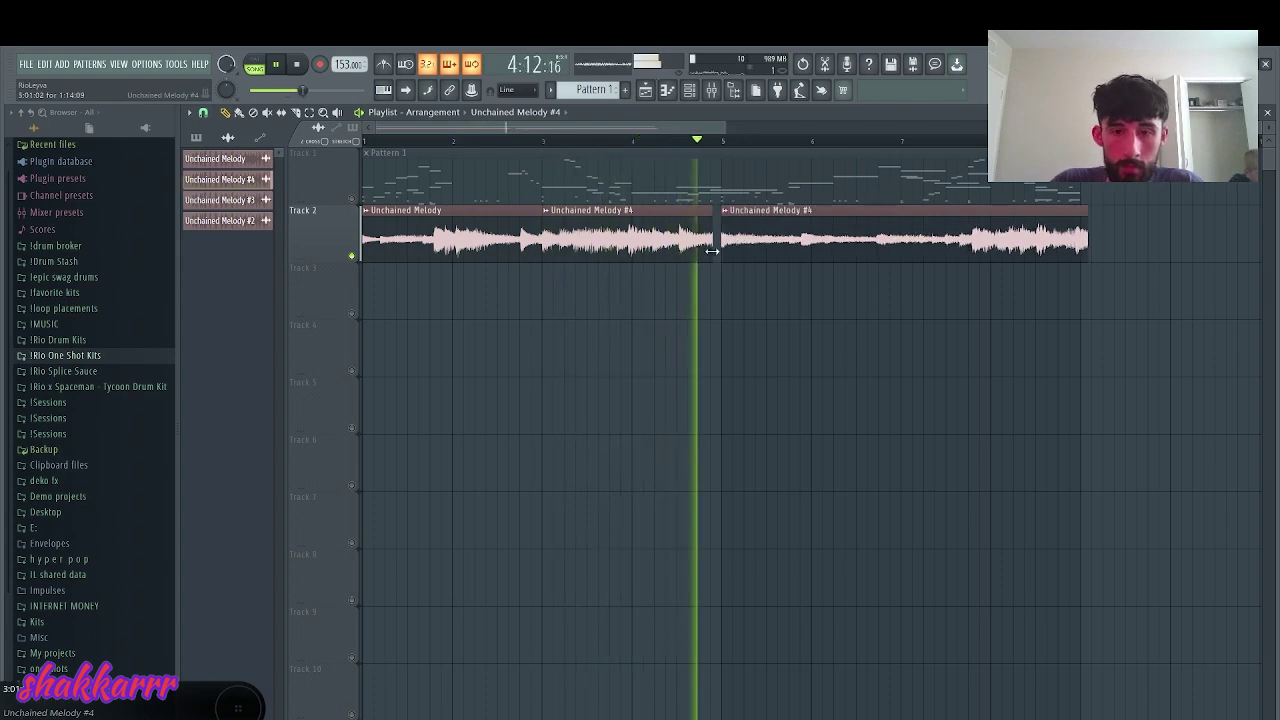
{"action": "key", "text": "space"}
{"action": "key", "text": "space"}
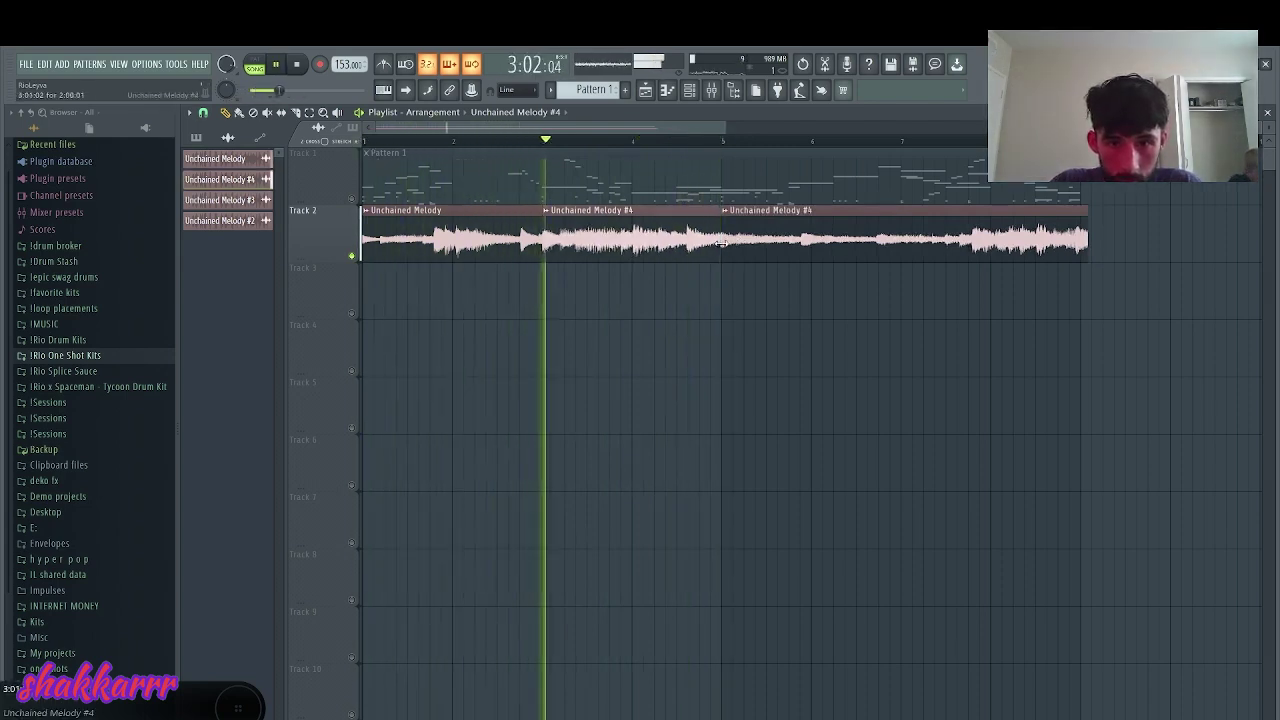
{"action": "left_click_drag", "start_coordinate": [721, 243], "coordinate": [726, 242]}
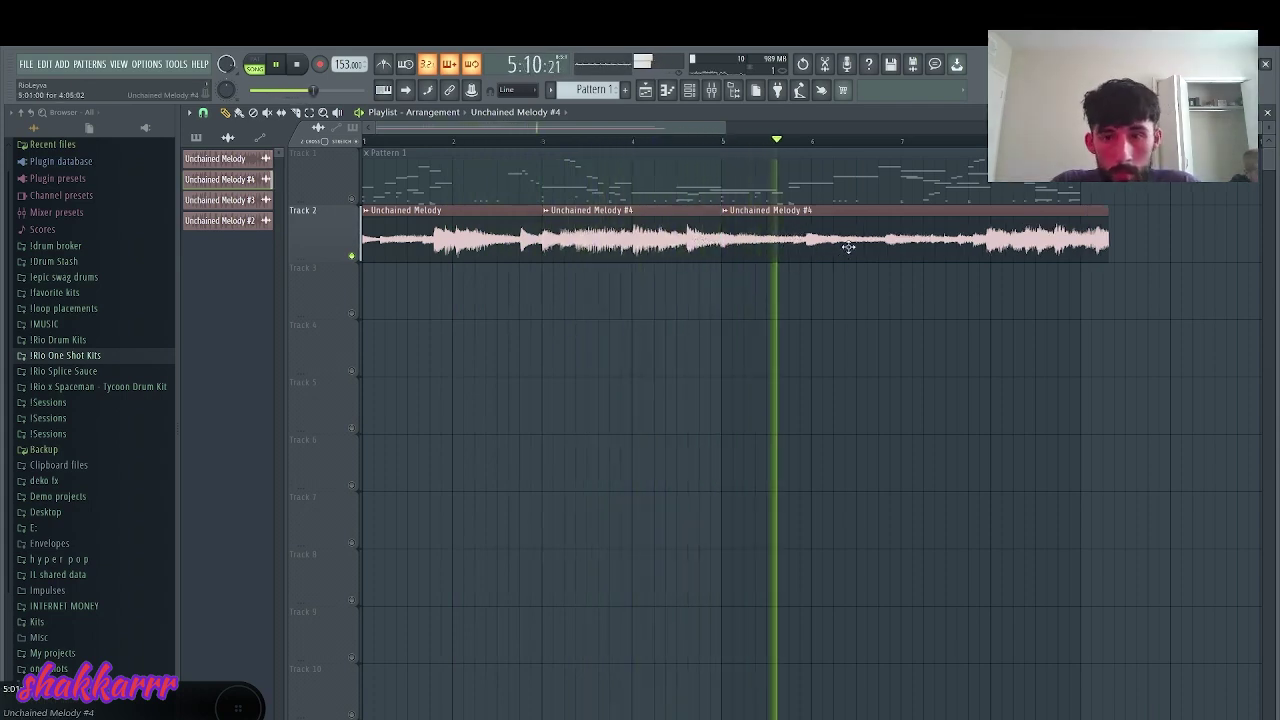
- Split the clip starting at bar 5 just before bar 7, trim off its tail, and shift the final piece to bar 7
{"action": "key", "text": "c"}
{"action": "left_click", "coordinate": [886, 252]}
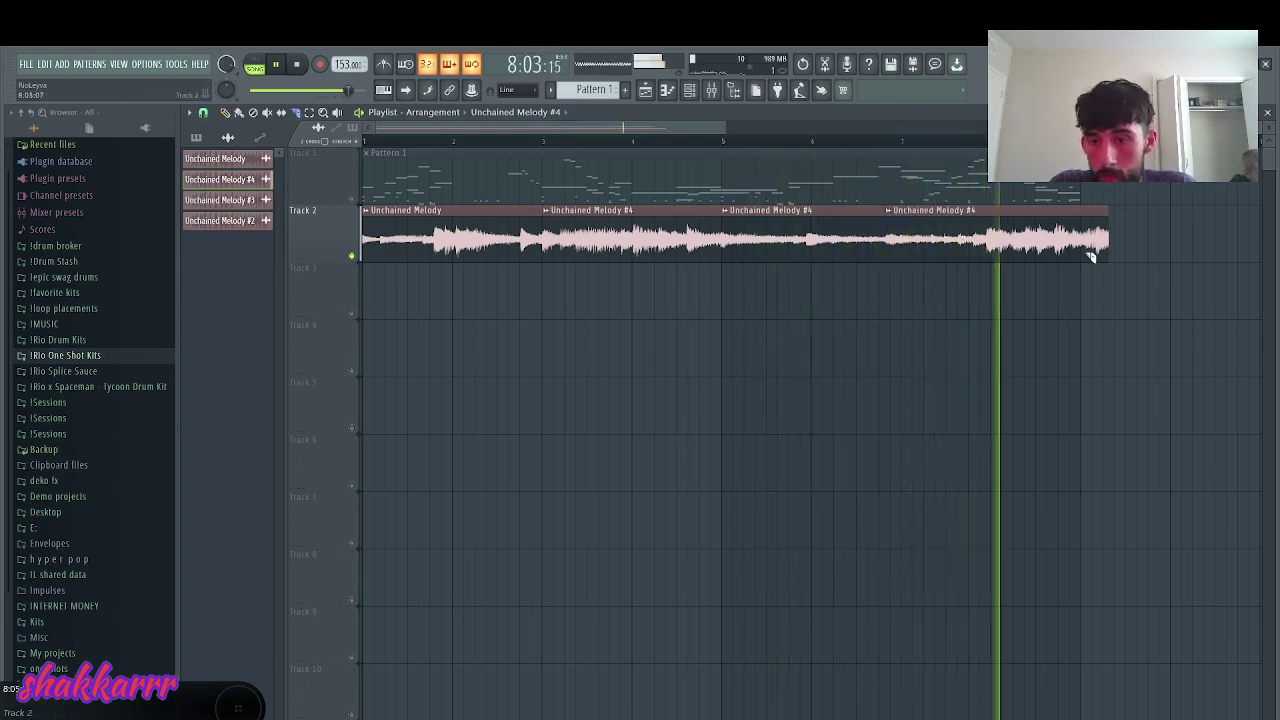
{"action": "left_click", "coordinate": [1059, 247]}
{"action": "key", "text": "p"}
{"action": "right_click", "coordinate": [1070, 246]}
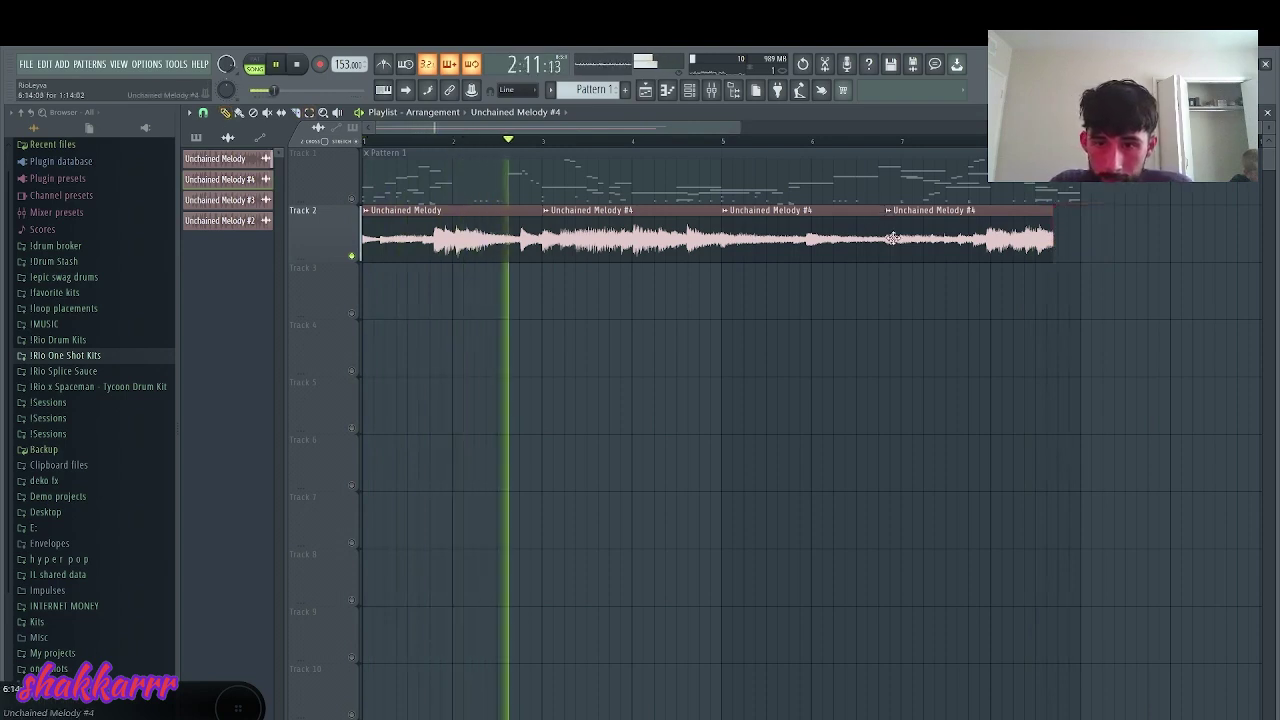
{"action": "left_click_drag", "start_coordinate": [906, 236], "coordinate": [921, 229]}
{"action": "key", "text": "space"}
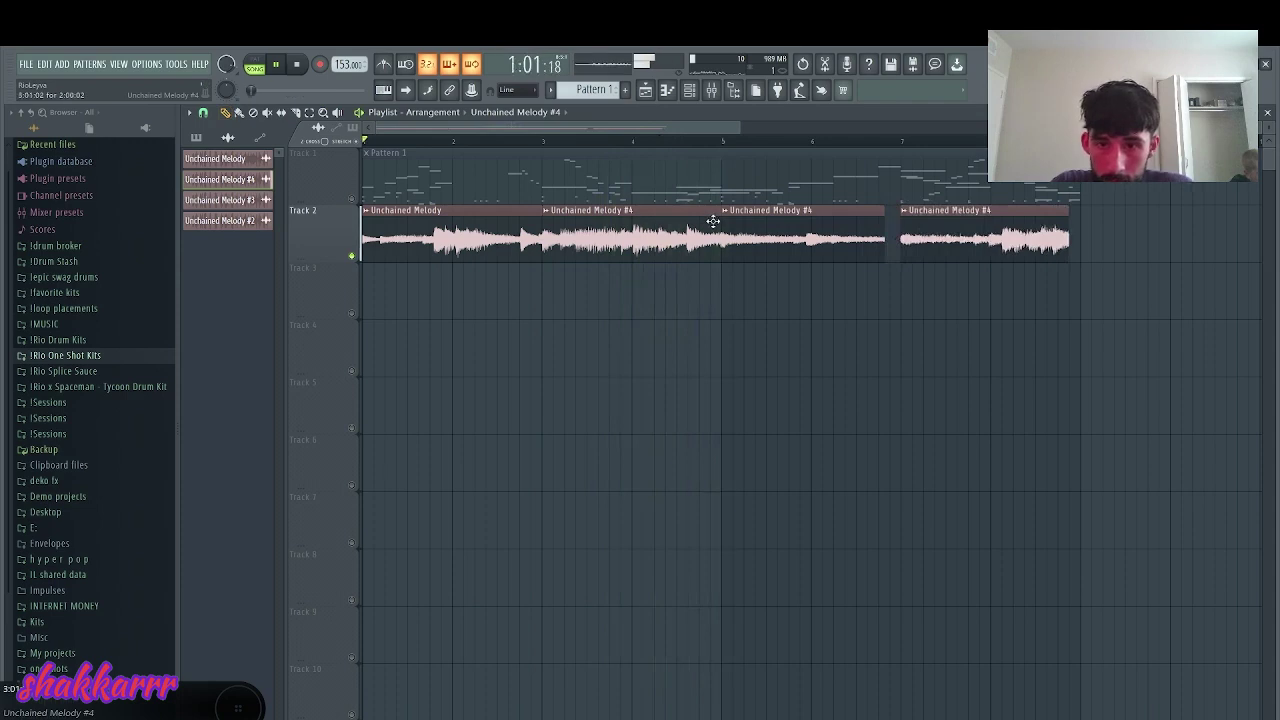
- Make the Unchained Melody piece at bar 5 unique and stretch its end to bar 7
{"action": "key", "text": "space"}
{"action": "left_click", "coordinate": [725, 212]}
{"action": "left_click", "coordinate": [801, 301]}
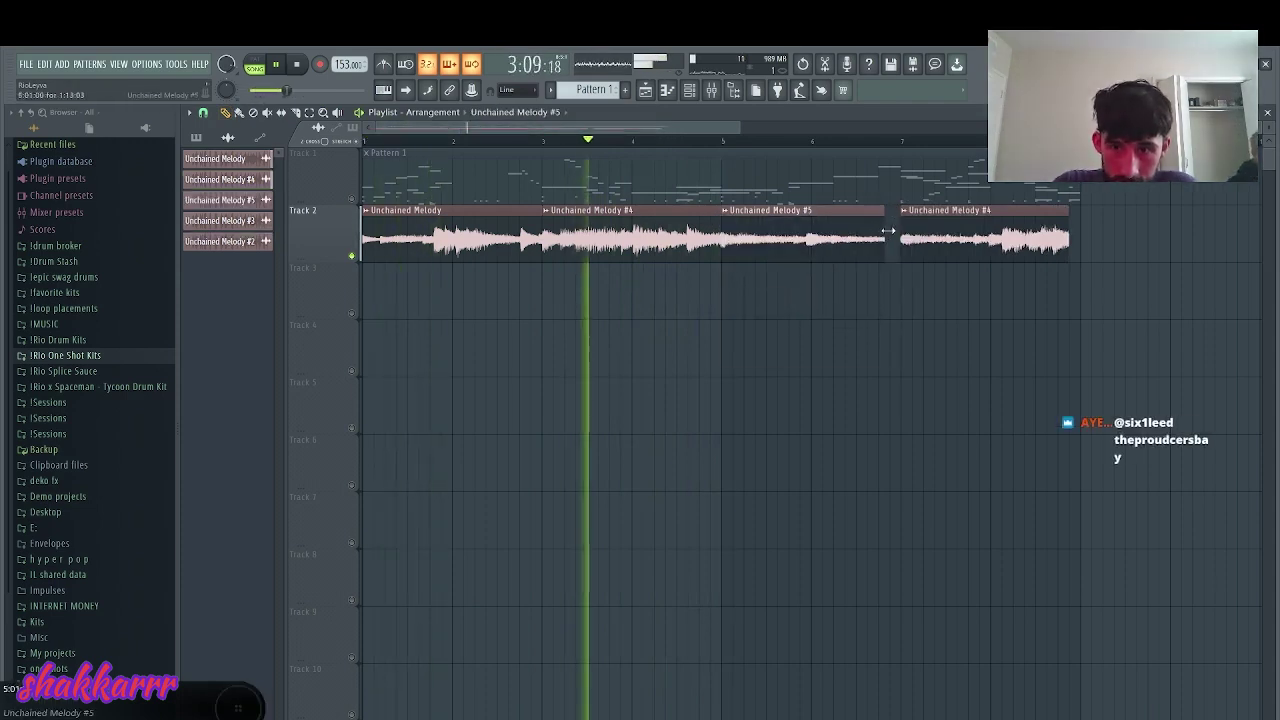
{"action": "left_click_drag", "start_coordinate": [884, 233], "coordinate": [899, 228]}
- Make the Unchained Melody piece at bar 7 unique and stretch its end to bar 9
{"action": "left_click", "coordinate": [901, 212]}
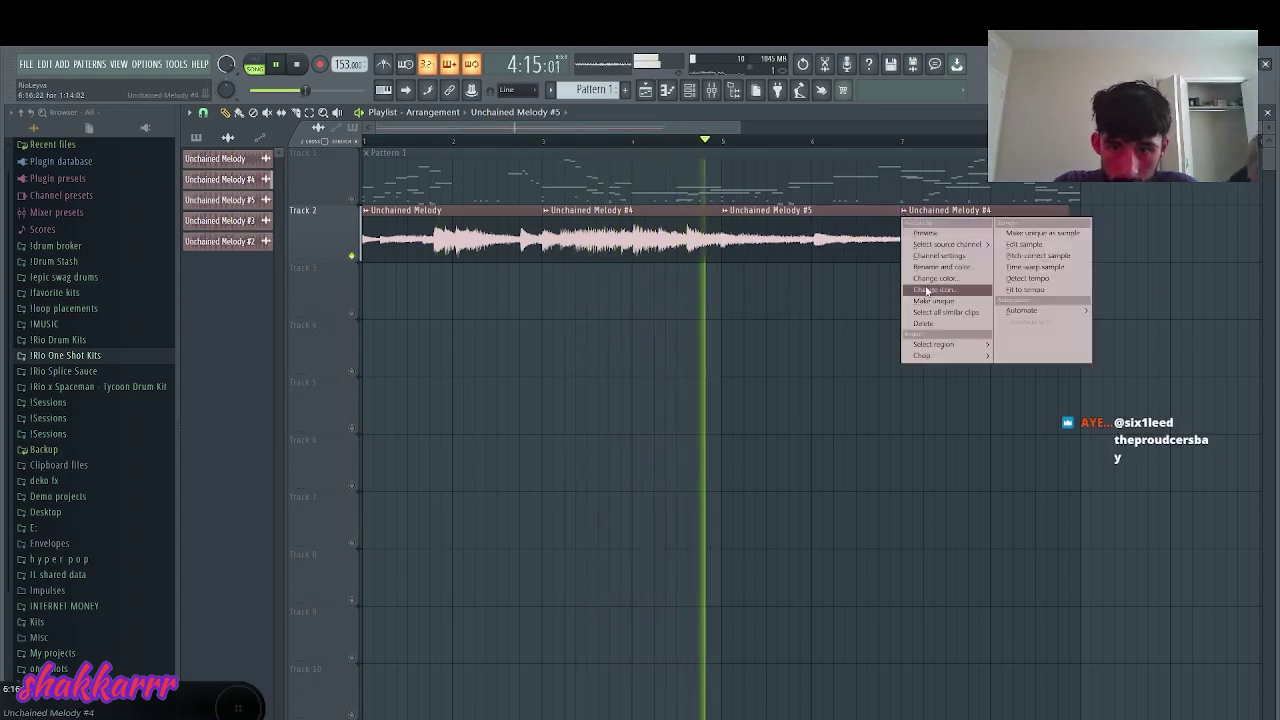
{"action": "left_click", "coordinate": [950, 302]}
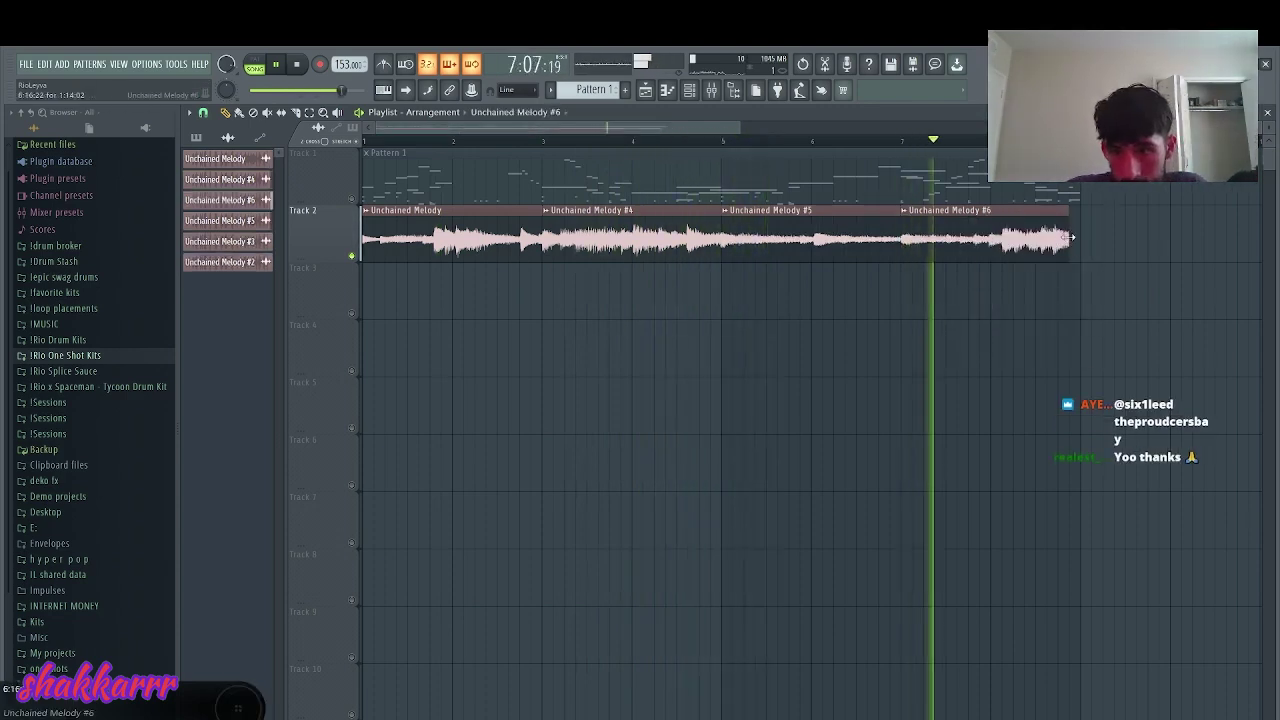
{"action": "left_click_drag", "start_coordinate": [1063, 236], "coordinate": [1080, 233]}
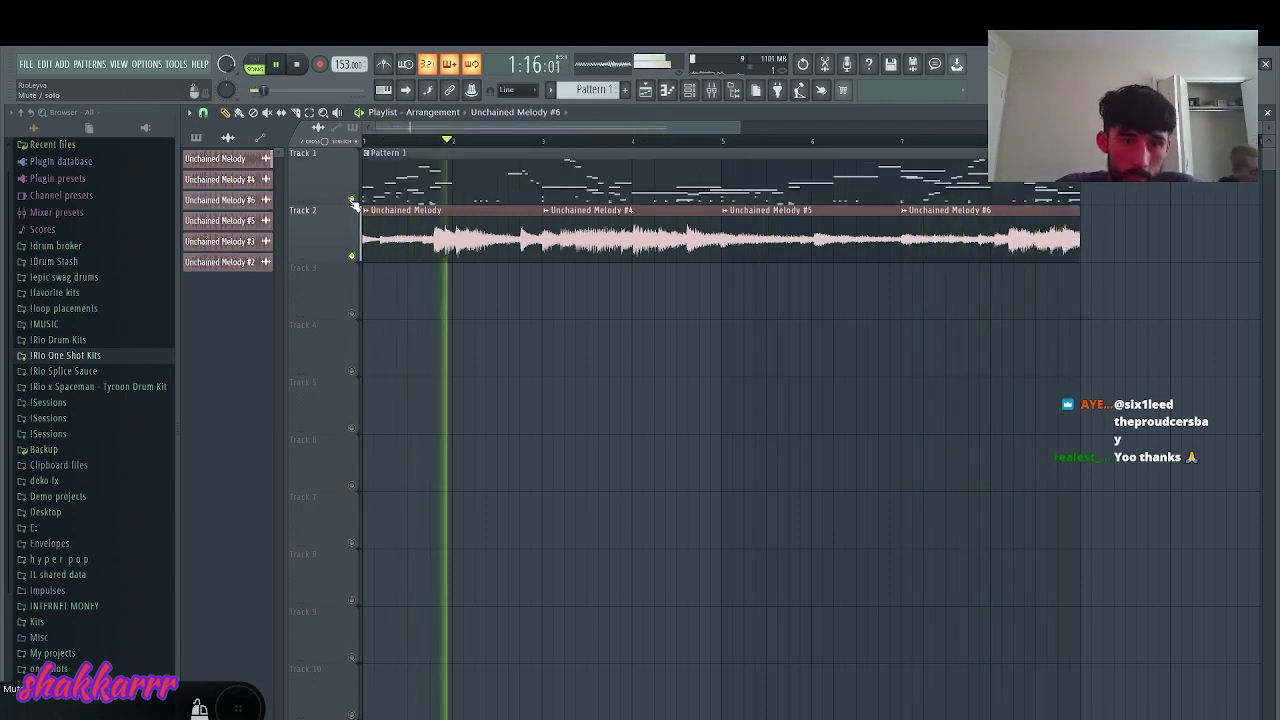
- Play the sample with Track 1 unmuted and open Fruity parametric EQ 2 on the Unchained Melody mixer track
{"action": "key", "text": "F6"}
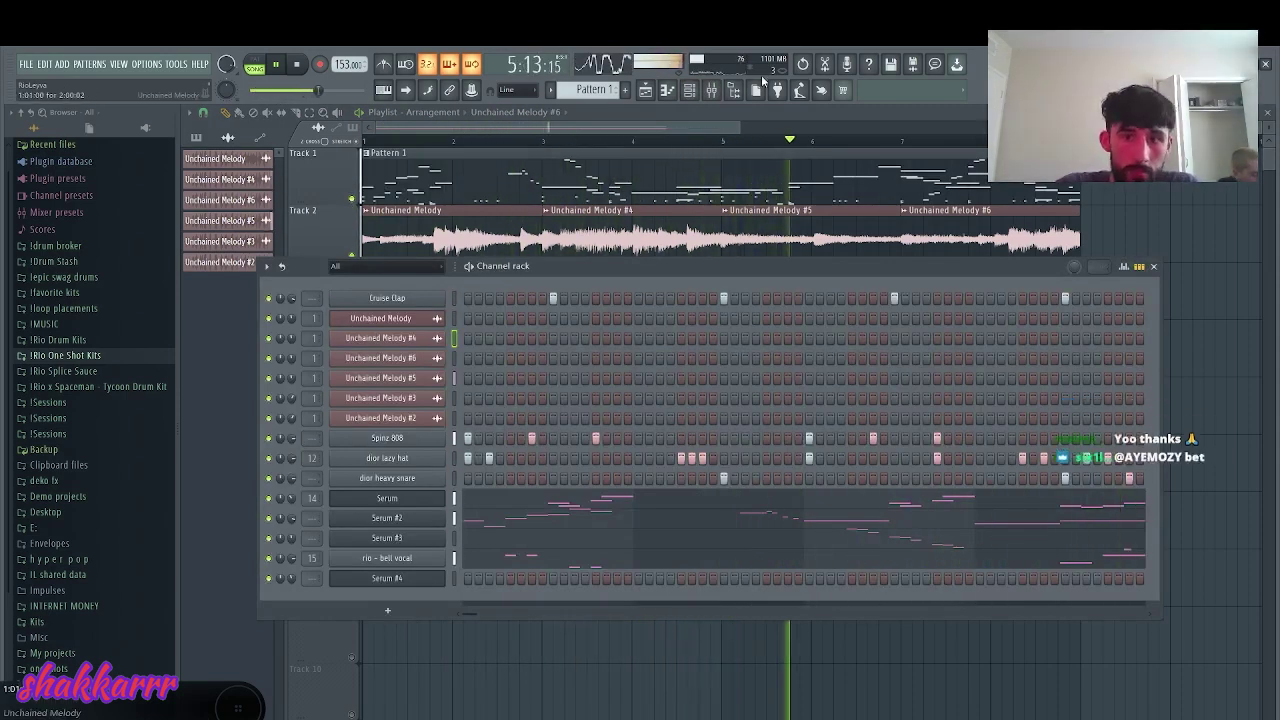
{"action": "key", "text": "F9"}
{"action": "left_click", "coordinate": [267, 322]}
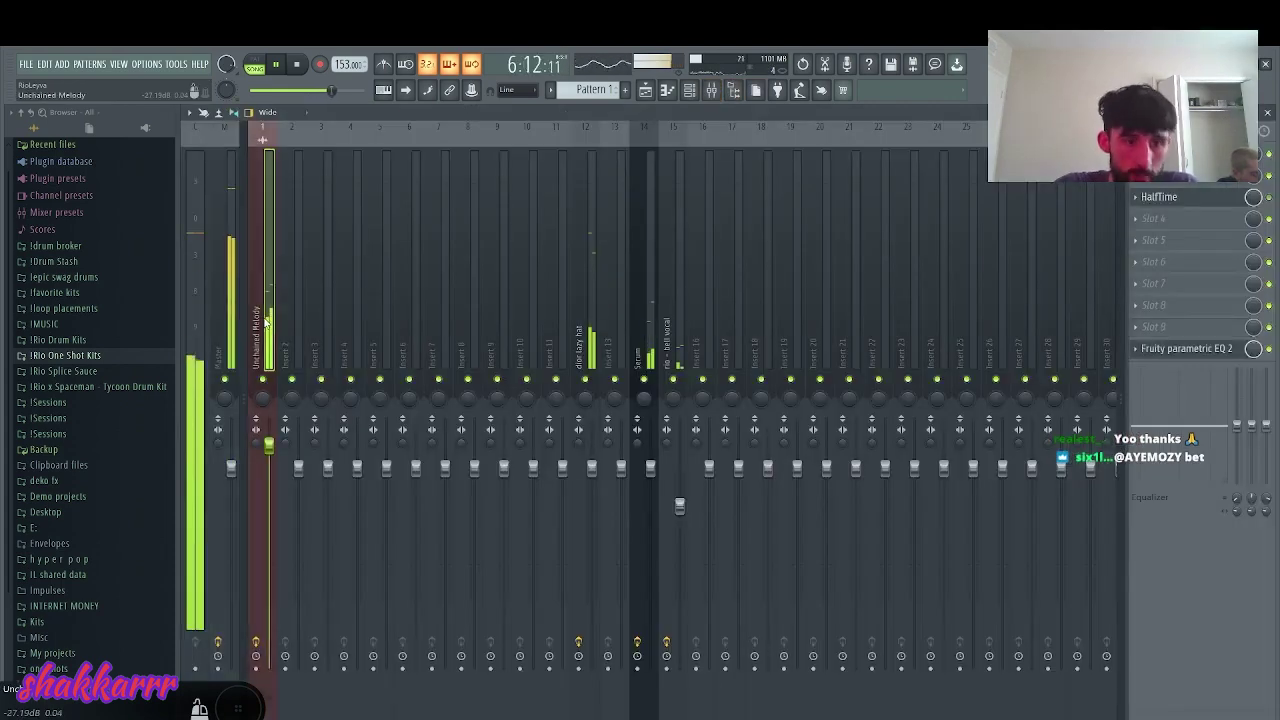
{"action": "left_click", "coordinate": [1224, 352]}
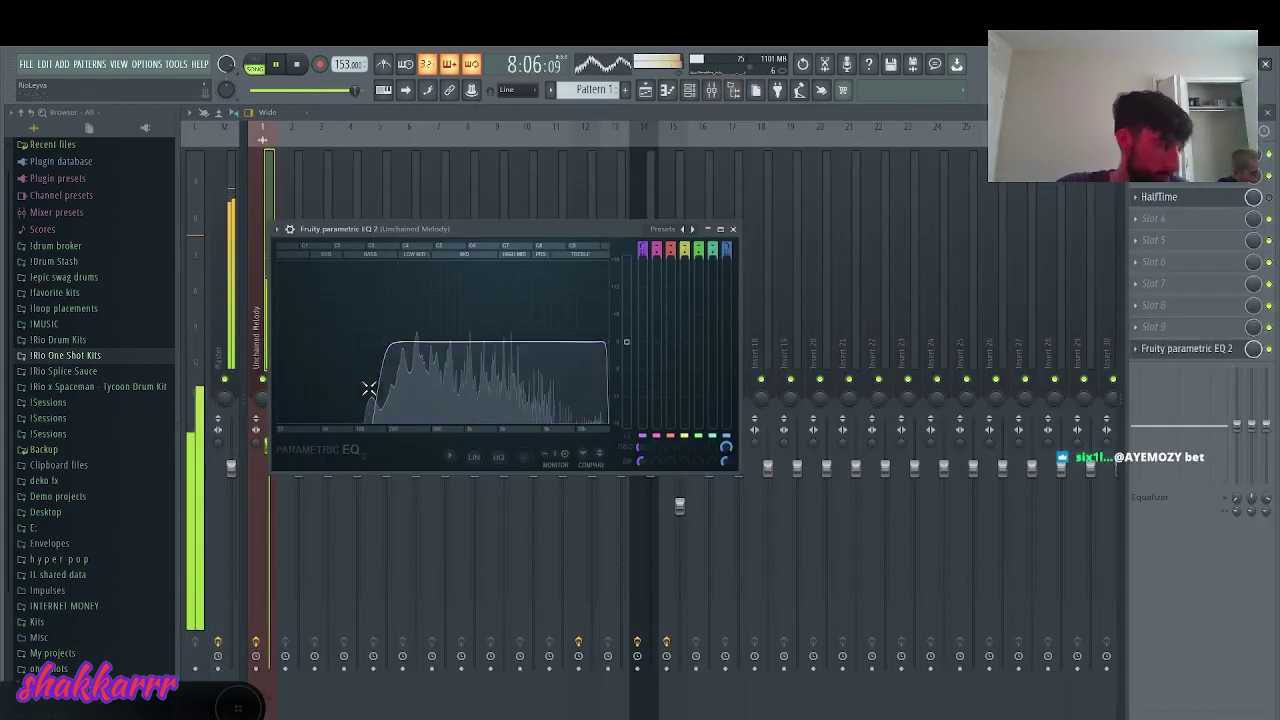
- Load SoundShifter Pitch Stereo in slot 4 of the Master and set its transposition to -4 semitones
{"action": "left_click", "coordinate": [231, 258]}
{"action": "left_click", "coordinate": [1155, 218]}
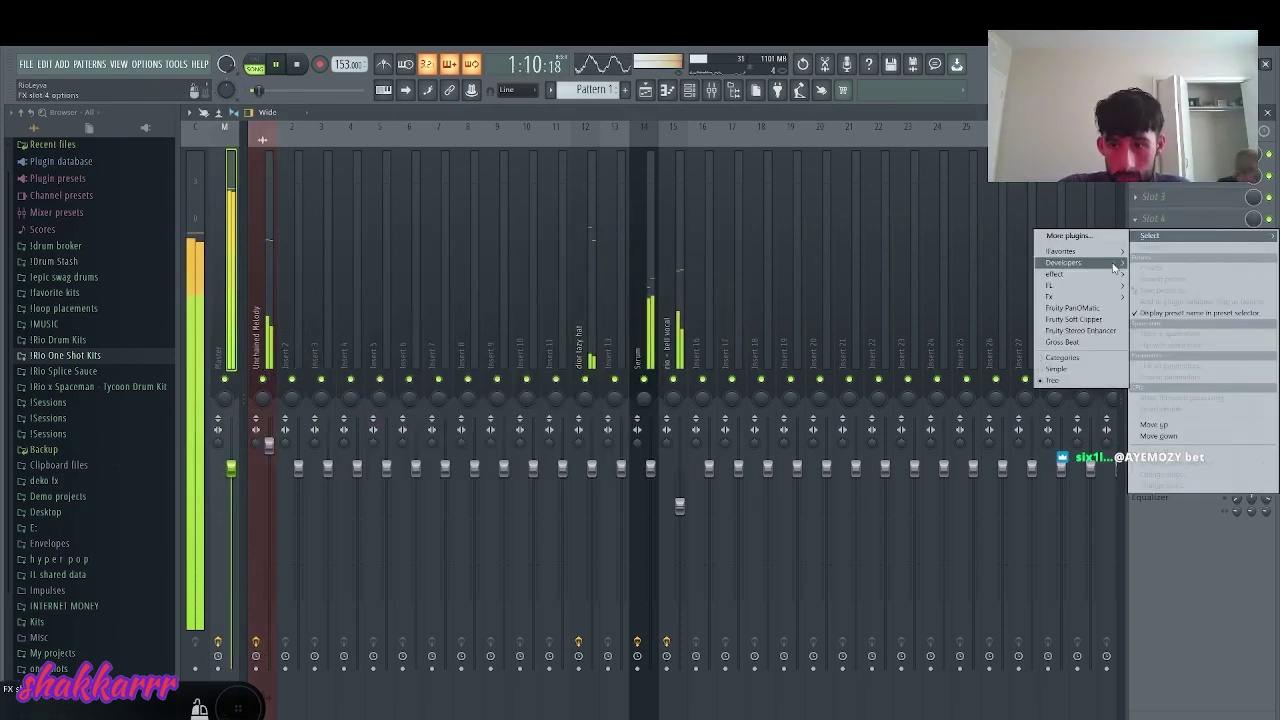
{"action": "mouse_move", "coordinate": [1060, 251]}
{"action": "left_click", "coordinate": [945, 534]}
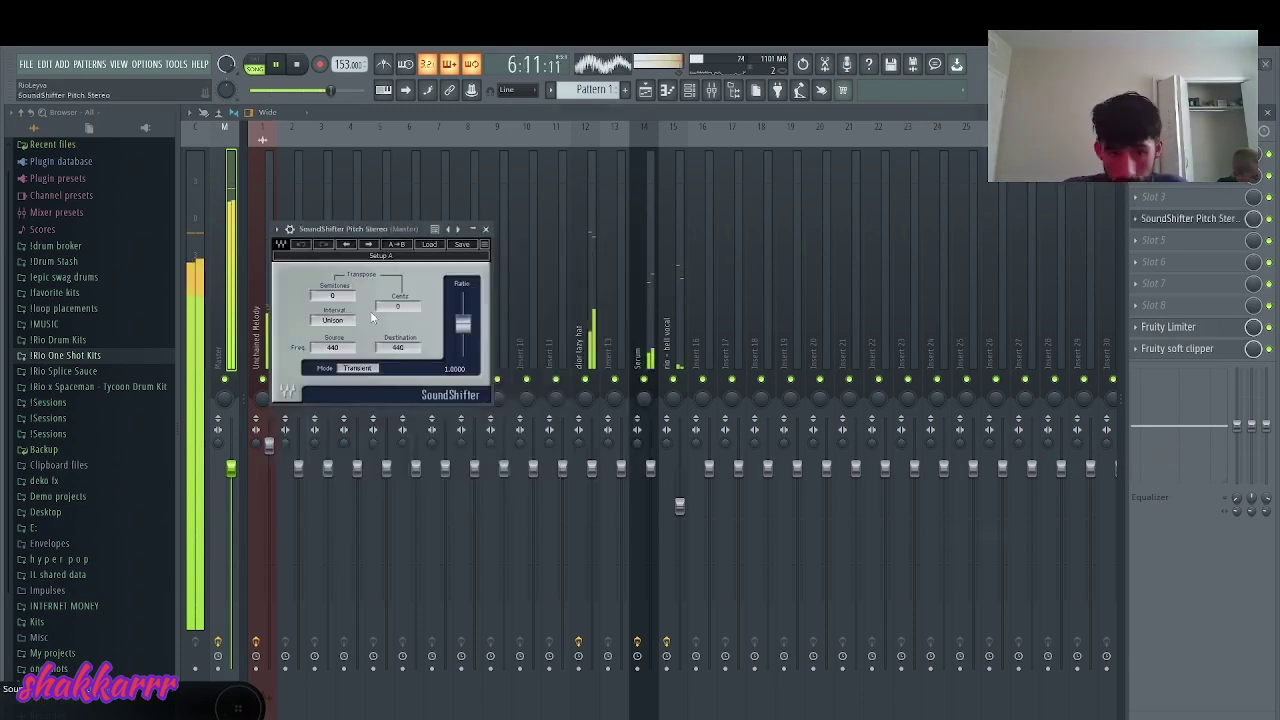
{"action": "left_click_drag", "start_coordinate": [331, 296], "coordinate": [331, 306]}
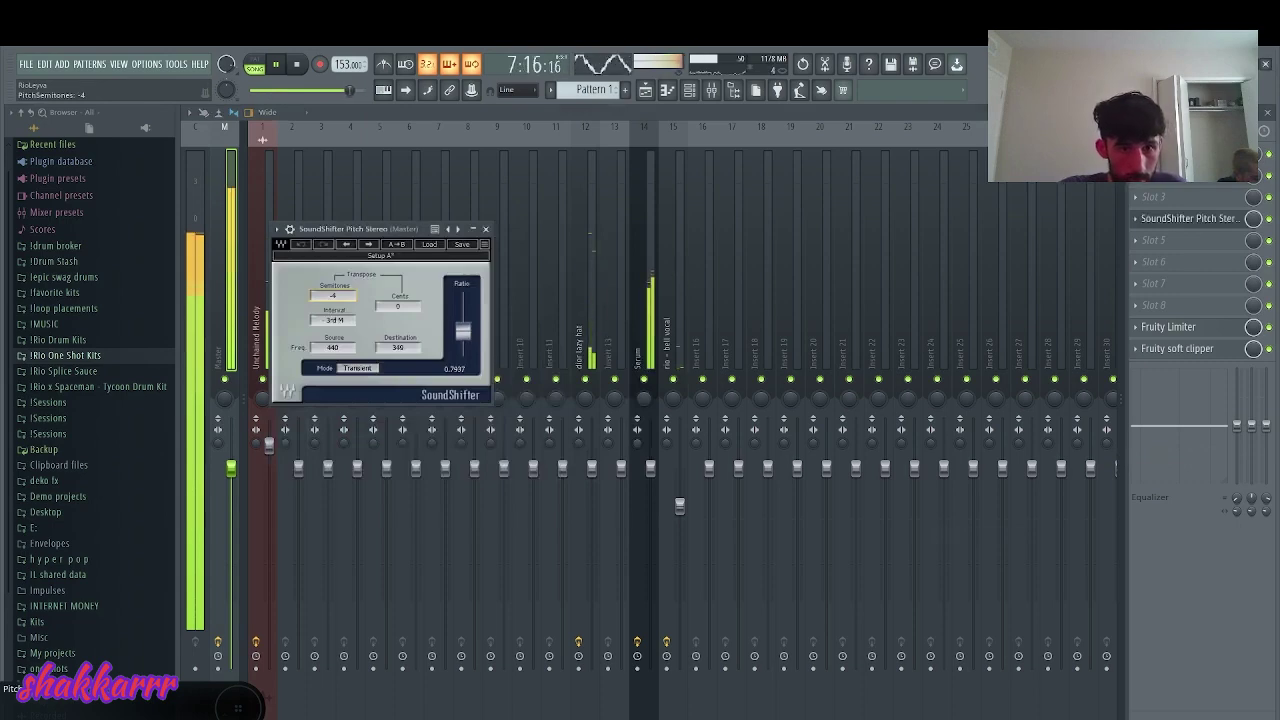
- Bypass HalfTime on the Unchained Melody mixer track and SoundShifter on the Master, with playback stopped
{"action": "left_click", "coordinate": [589, 181]}
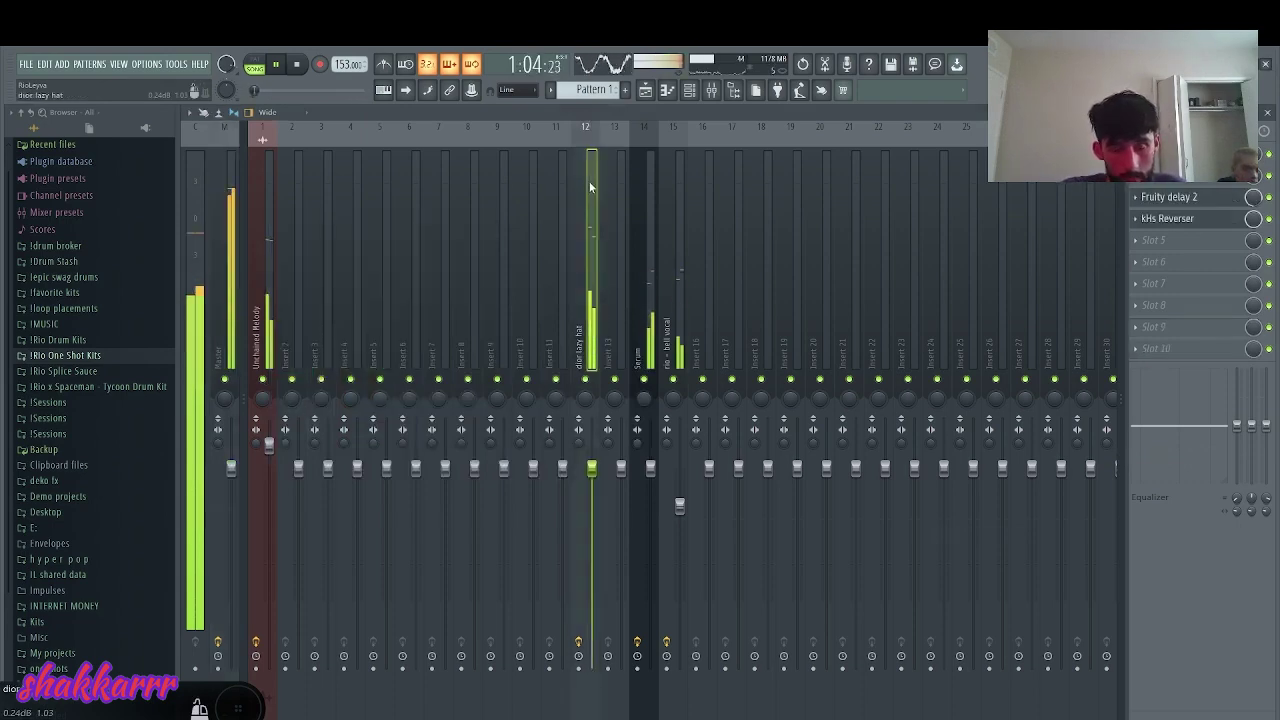
{"action": "left_click", "coordinate": [690, 90]}
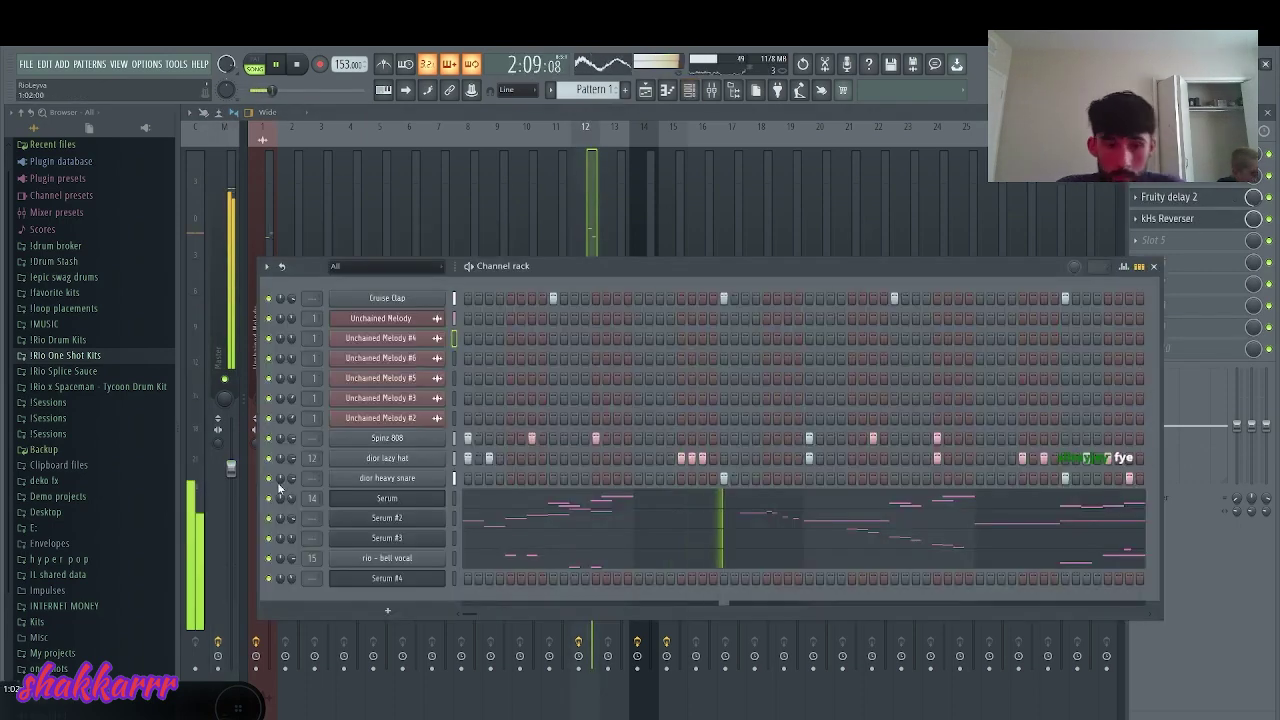
{"action": "left_click", "coordinate": [265, 443]}
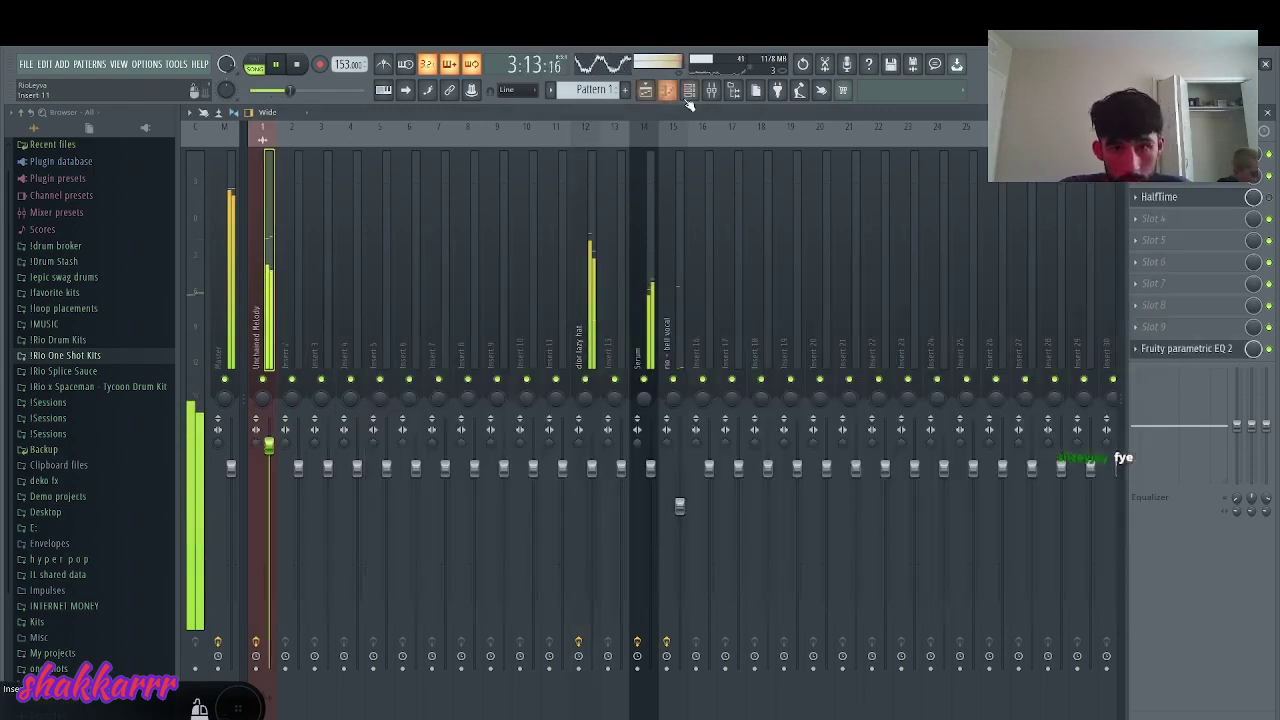
{"action": "key", "text": "space"}
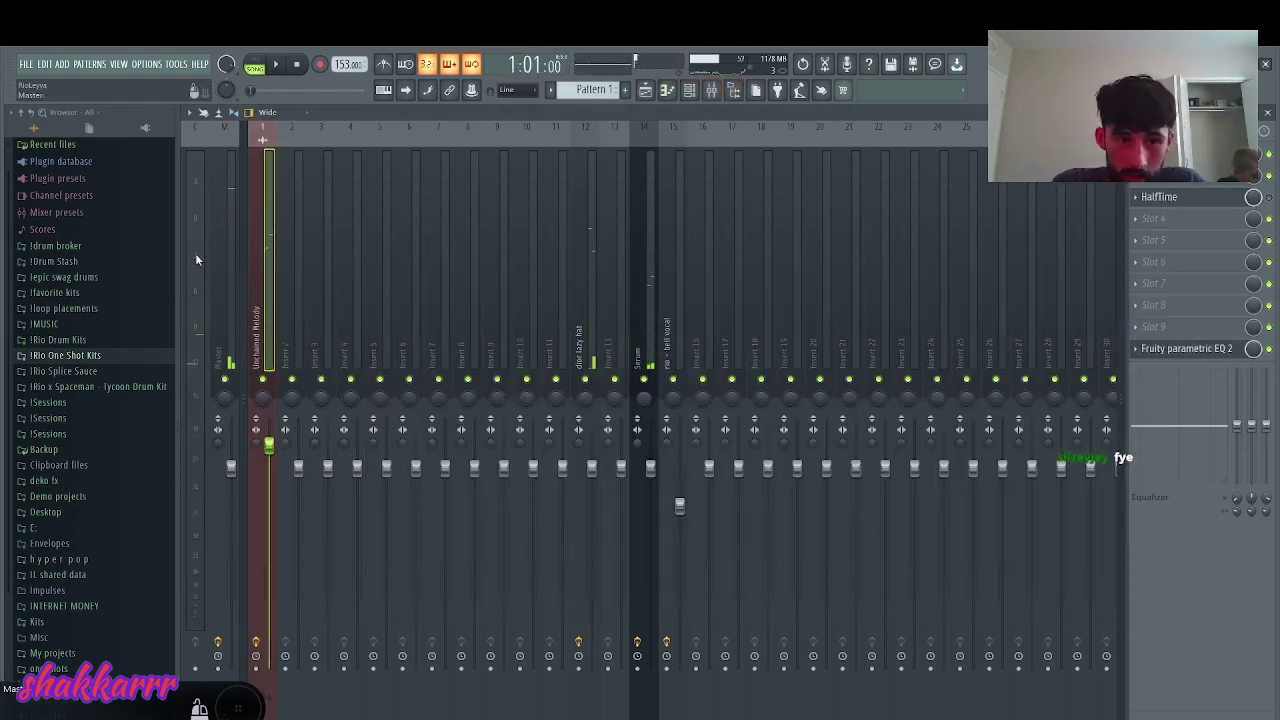
{"action": "left_click", "coordinate": [222, 278]}
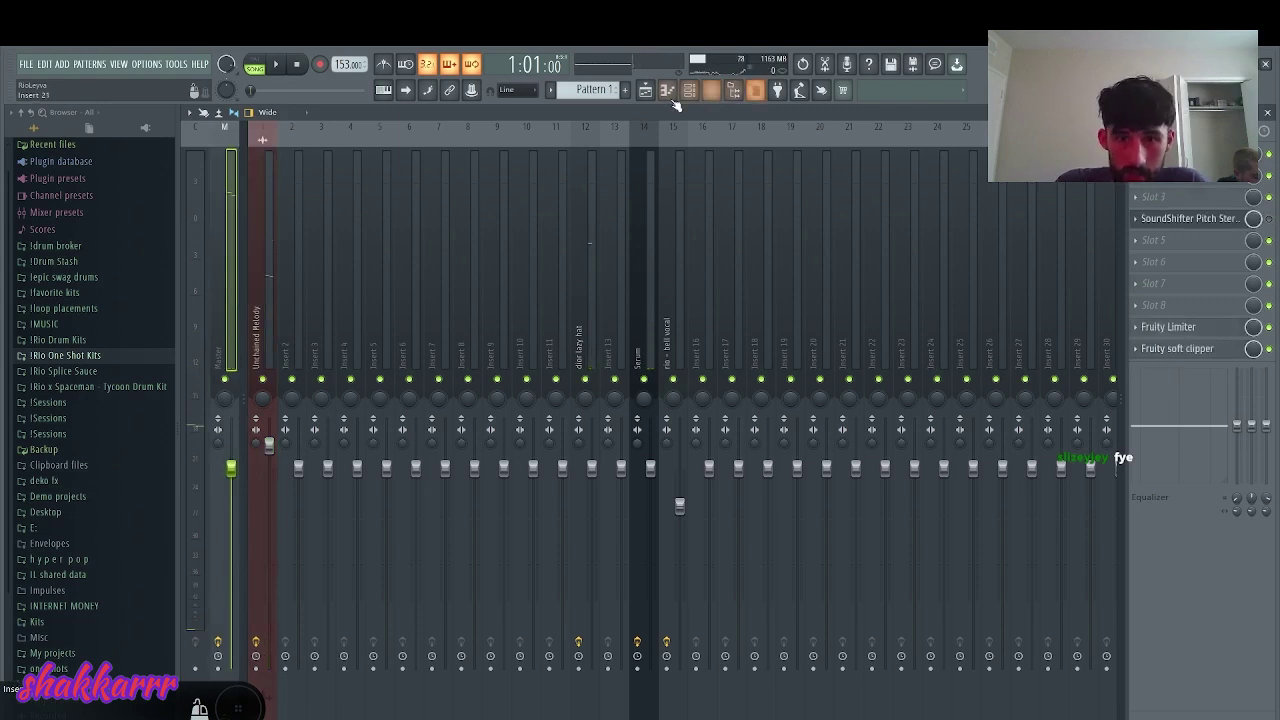
- Mute the Serum and bell vocal channels and clone the Spinz 808 channel, pasting its notes into the clone
{"action": "left_click", "coordinate": [690, 90]}
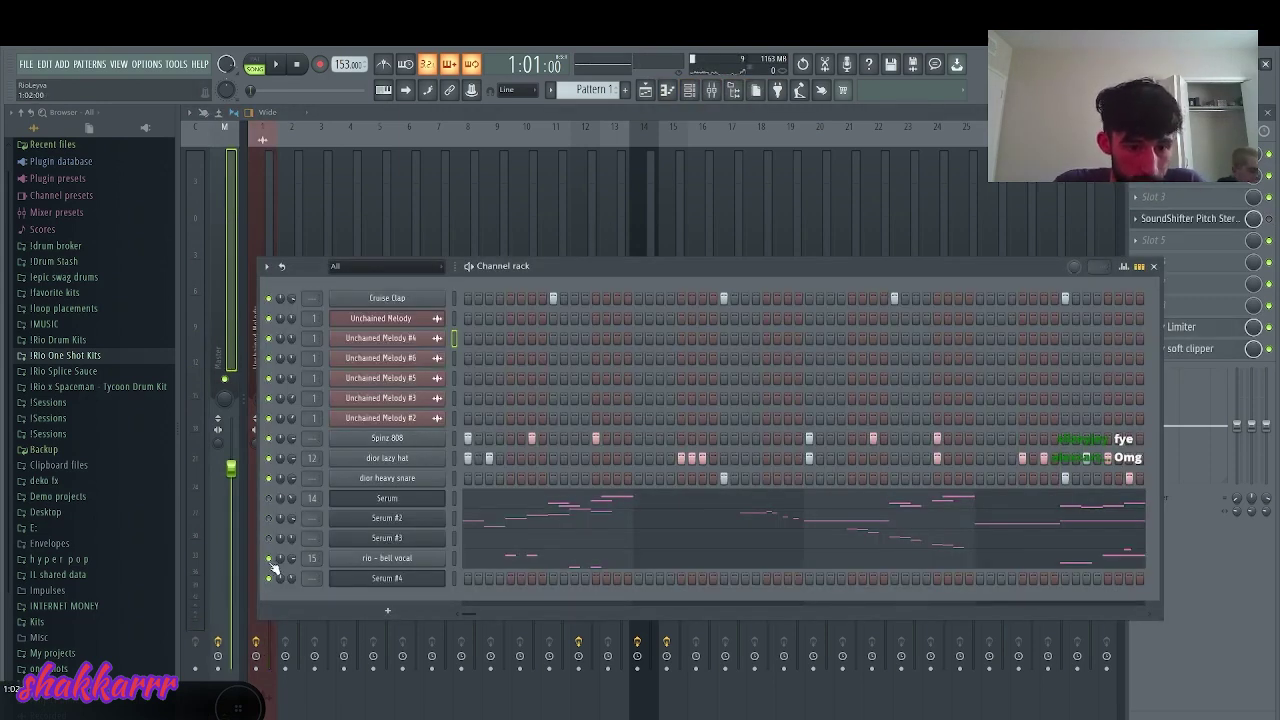
{"action": "right_click", "coordinate": [405, 440]}
{"action": "left_click", "coordinate": [490, 552]}
{"action": "left_click", "coordinate": [456, 461]}
{"action": "key", "text": "ctrl+v"}
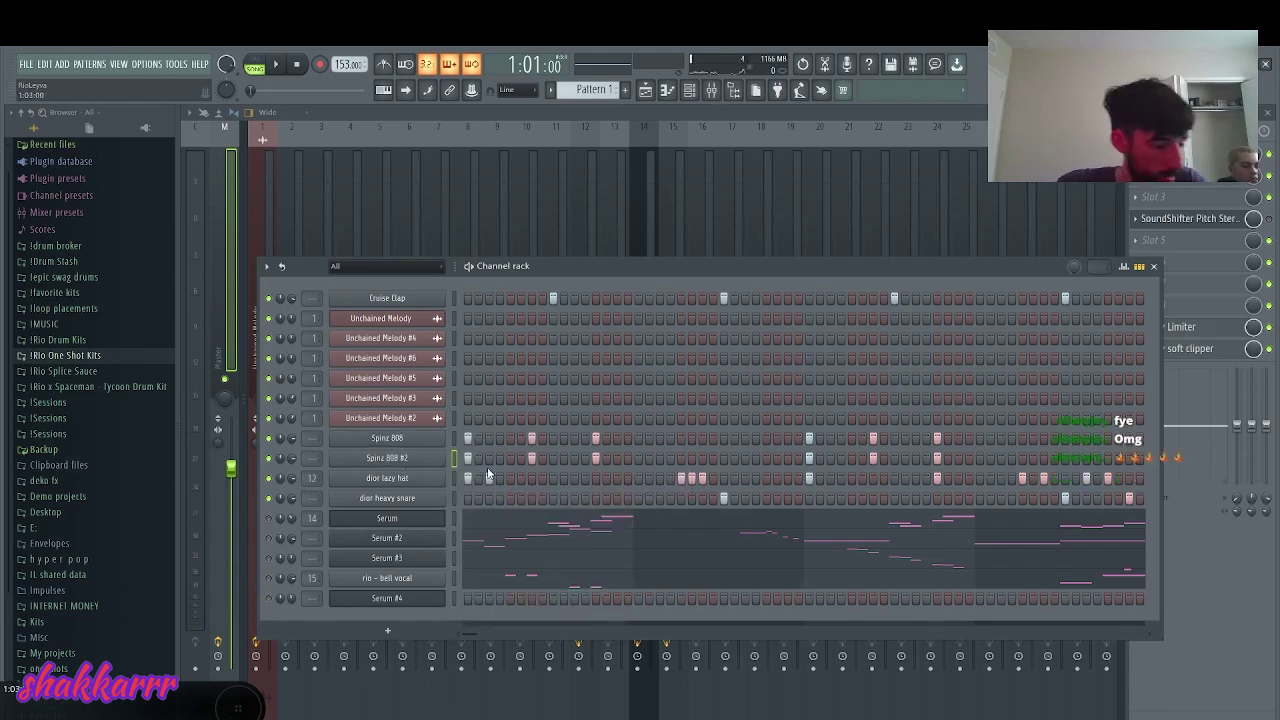
- Open the piano roll of Spinz 808 #2, raise its first two notes to F#5 and play the pattern
{"action": "key", "text": "space"}
{"action": "right_click", "coordinate": [462, 457]}
{"action": "left_click", "coordinate": [468, 455]}
{"action": "key", "text": "space"}
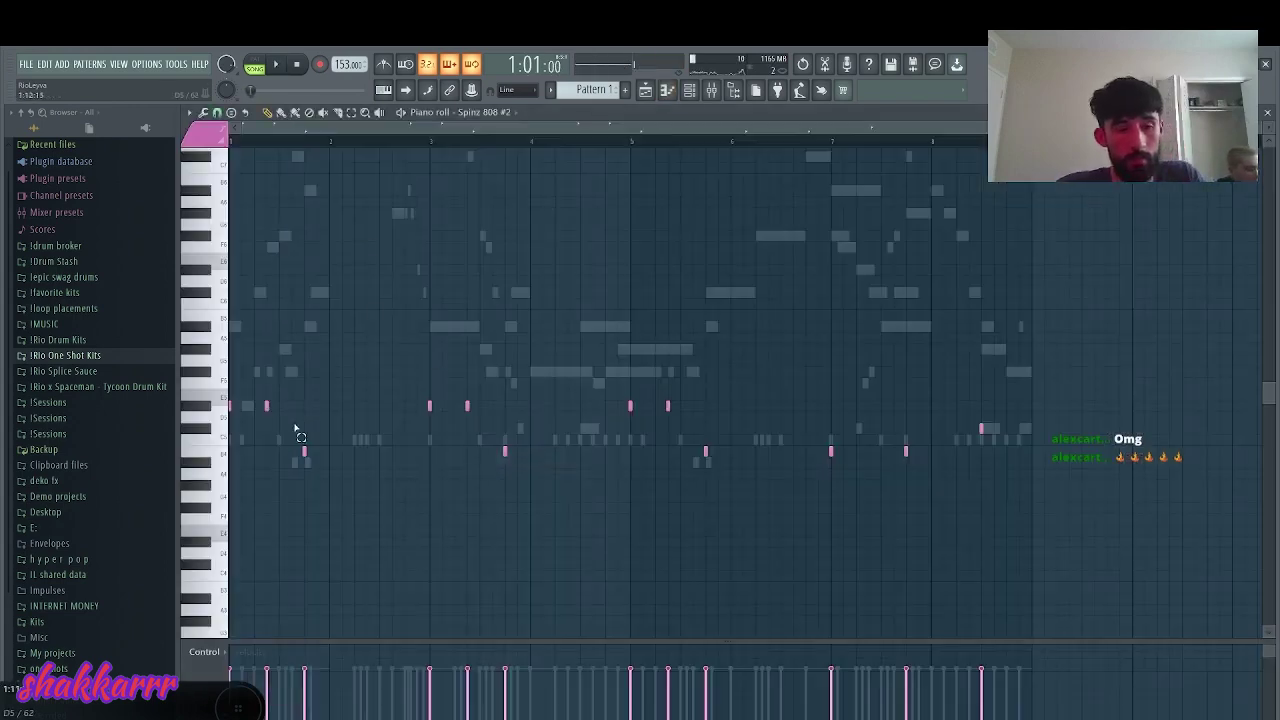
{"action": "key", "text": "space"}
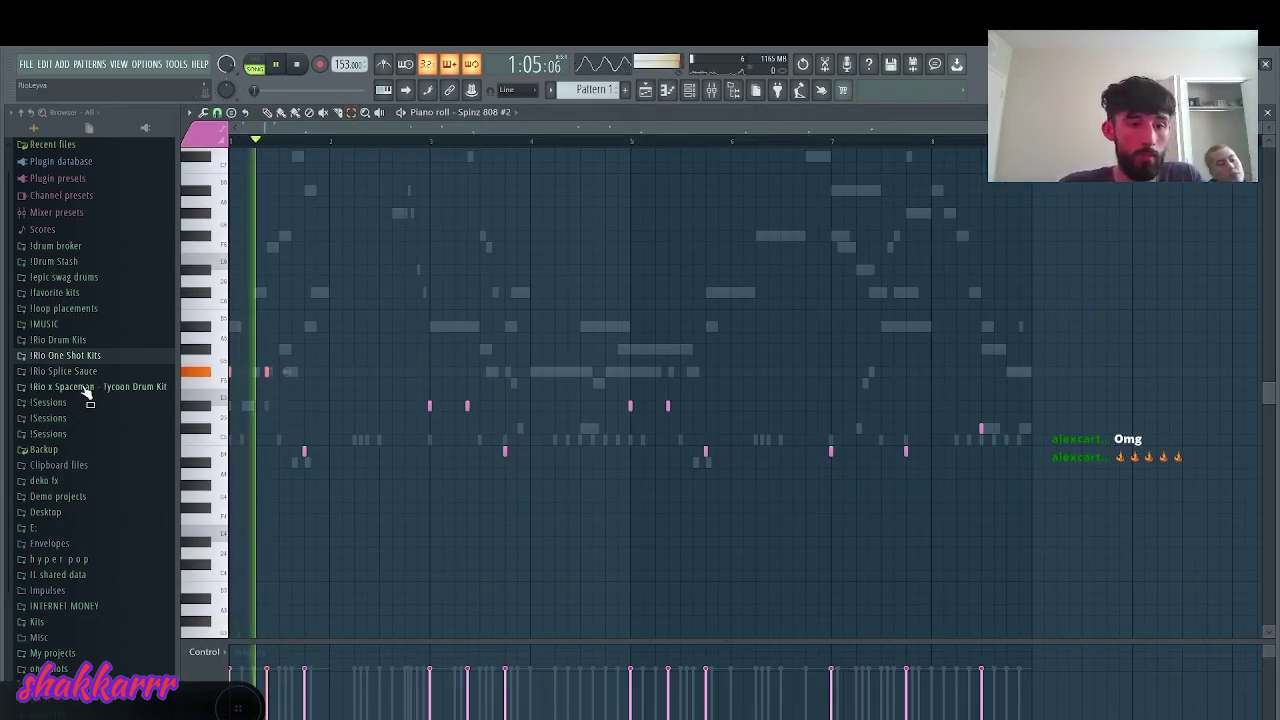
- Delete the second and third 808 notes in bar 1 and place an F#5 note at 2:05 during playback
{"action": "key", "text": "space"}
{"action": "key", "text": "space"}
{"action": "left_click_drag", "start_coordinate": [325, 476], "coordinate": [256, 350]}
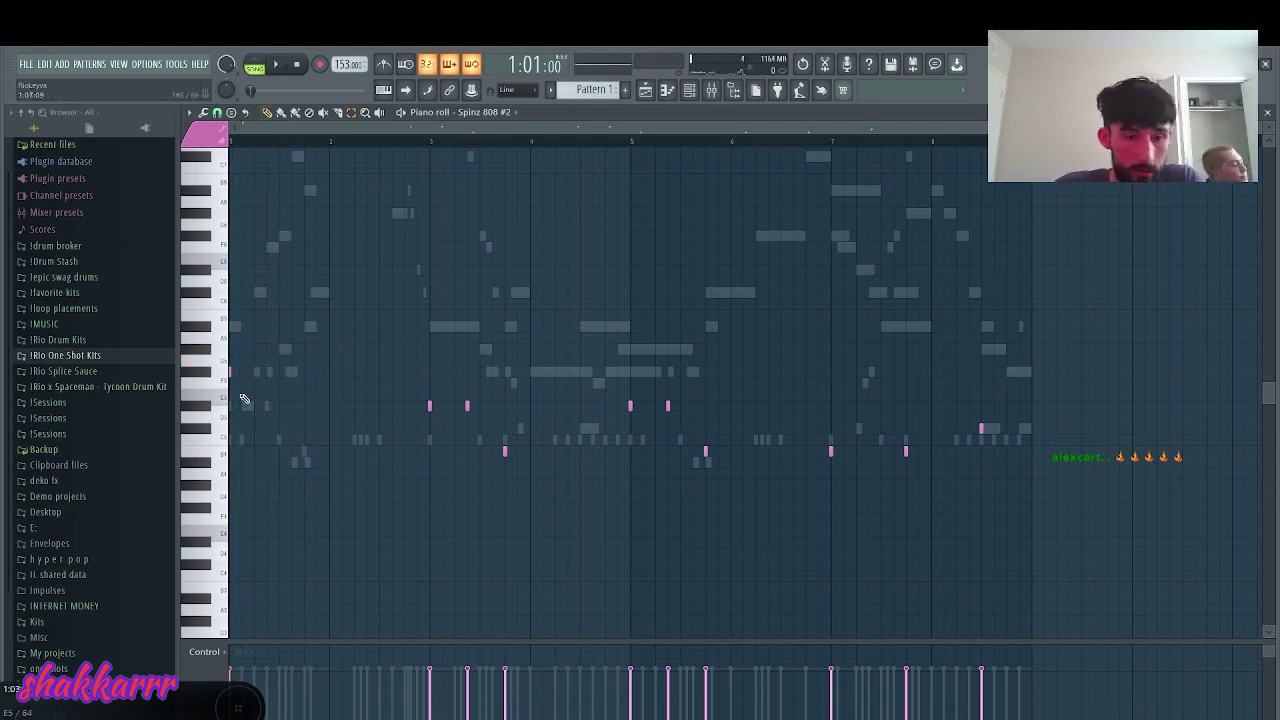
{"action": "key", "text": "space"}
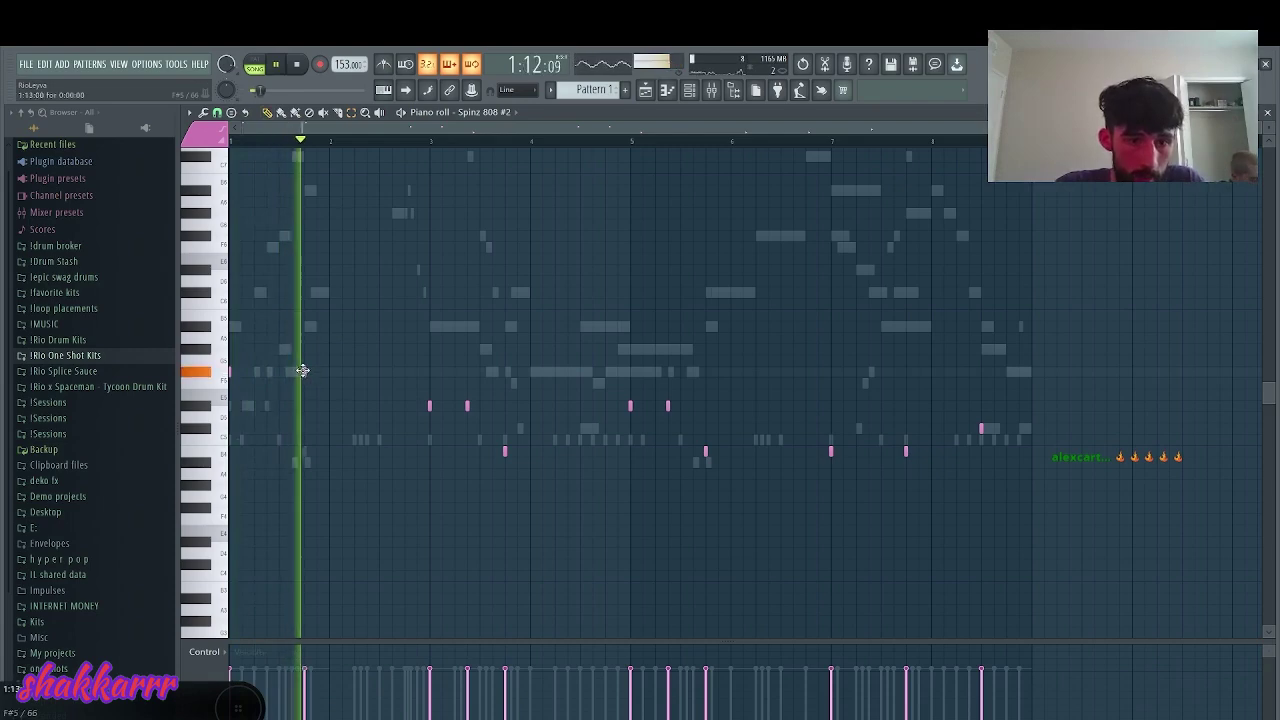
{"action": "left_click", "coordinate": [357, 374]}
- Delete the last 808 note in bar 3 and add a D#5 note at 4:05
{"action": "right_click", "coordinate": [466, 407]}
{"action": "left_click", "coordinate": [467, 407]}
{"action": "right_click", "coordinate": [506, 452]}
{"action": "left_click", "coordinate": [556, 407]}
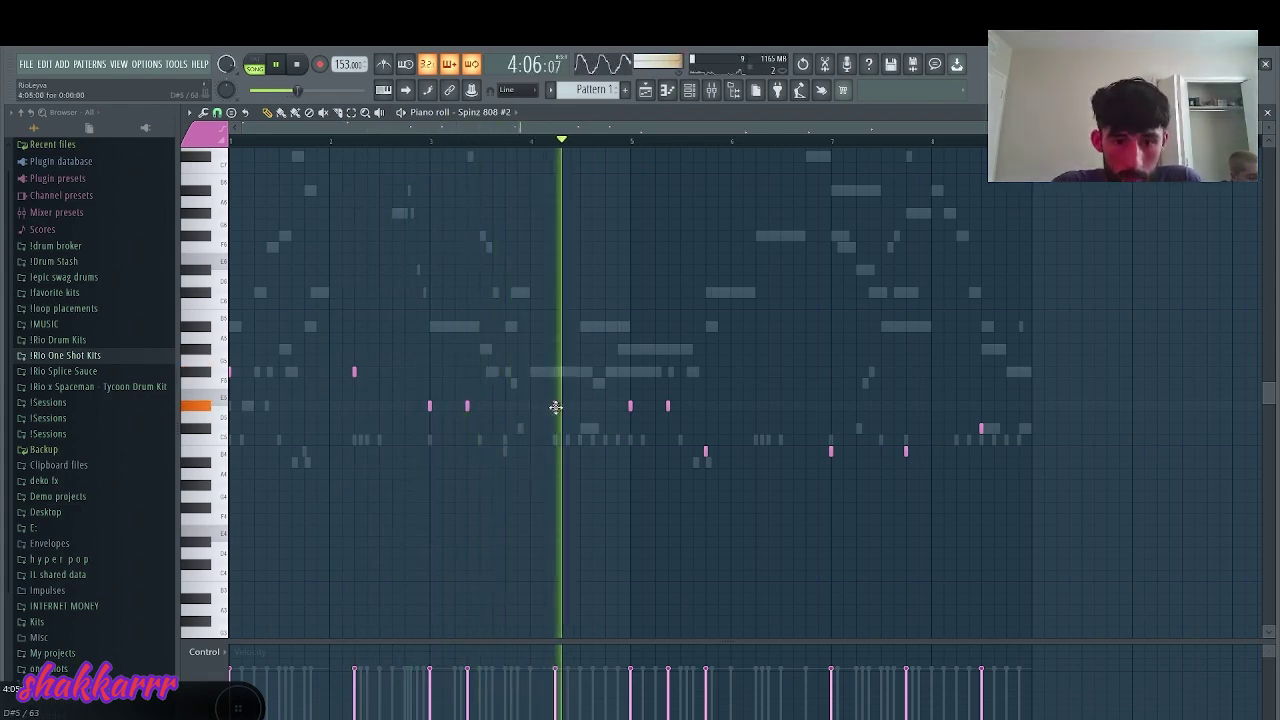
- Delete the two D#5 notes in bar 5, add an F#5 note at 2:07 and restart playback
{"action": "right_click", "coordinate": [668, 407]}
{"action": "right_click", "coordinate": [631, 407]}
{"action": "key", "text": "space"}
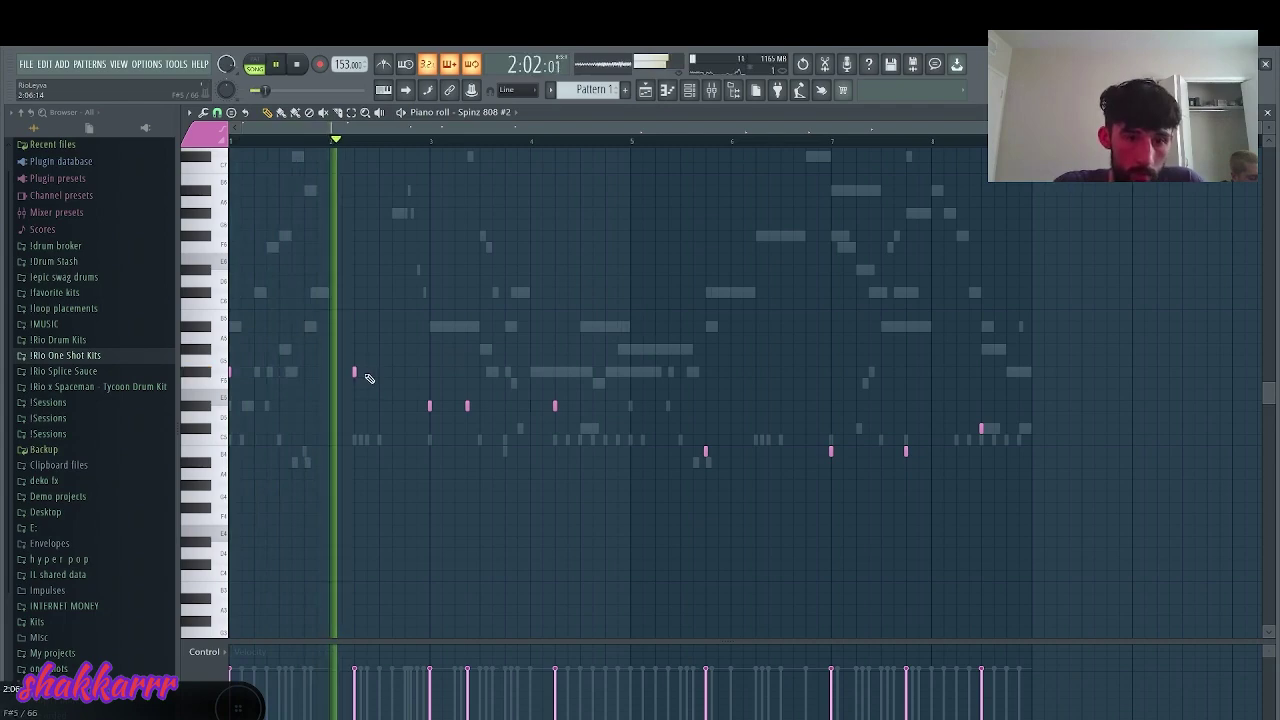
{"action": "key", "text": "space"}
{"action": "key", "text": "space"}
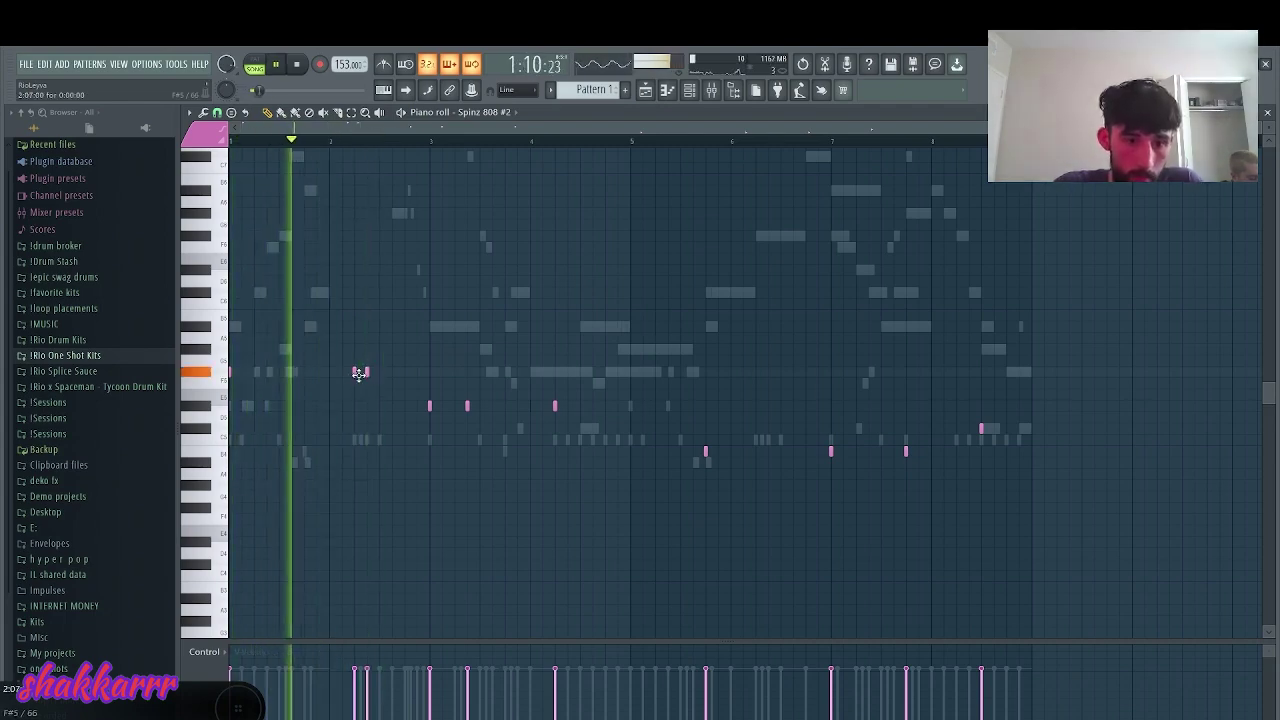
- Add a low-velocity F#5 note at 2:03 in the 808 pattern and delete the F#5 note at 2:07
{"action": "left_click", "coordinate": [217, 112]}
{"action": "left_click", "coordinate": [245, 173]}
{"action": "left_click", "coordinate": [342, 372]}
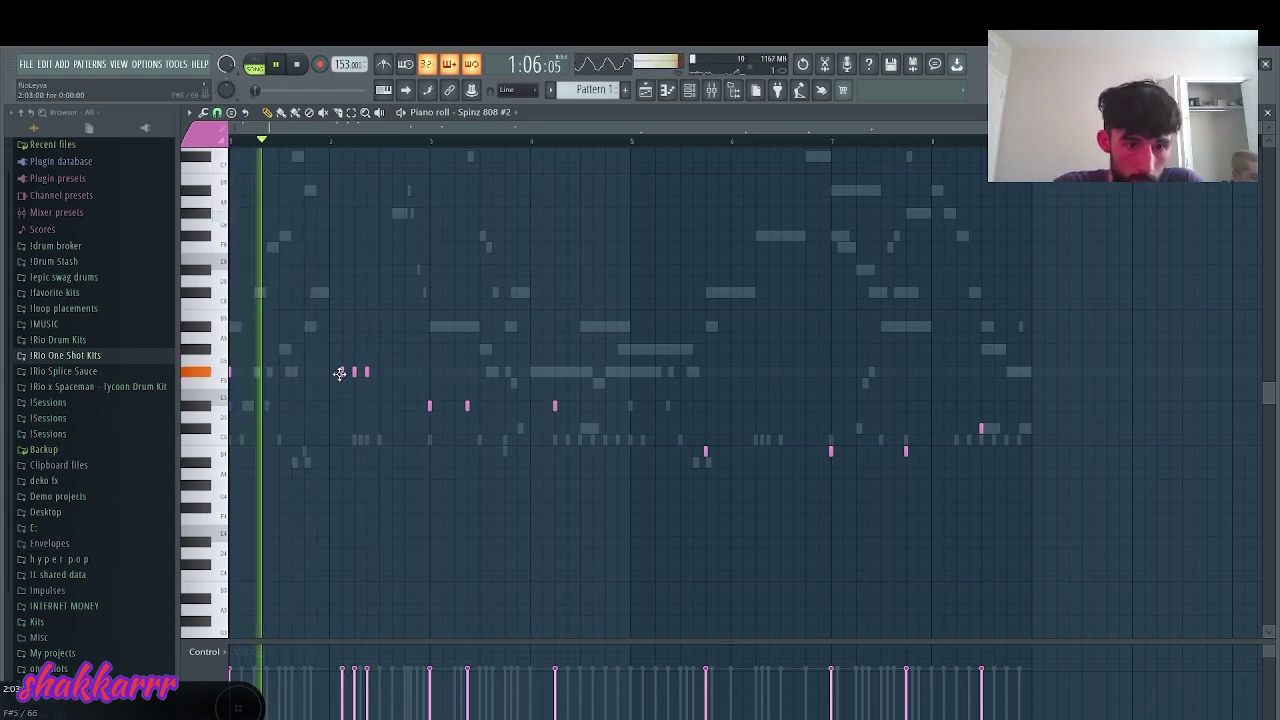
{"action": "right_click", "coordinate": [367, 374]}
{"action": "left_click", "coordinate": [343, 711]}
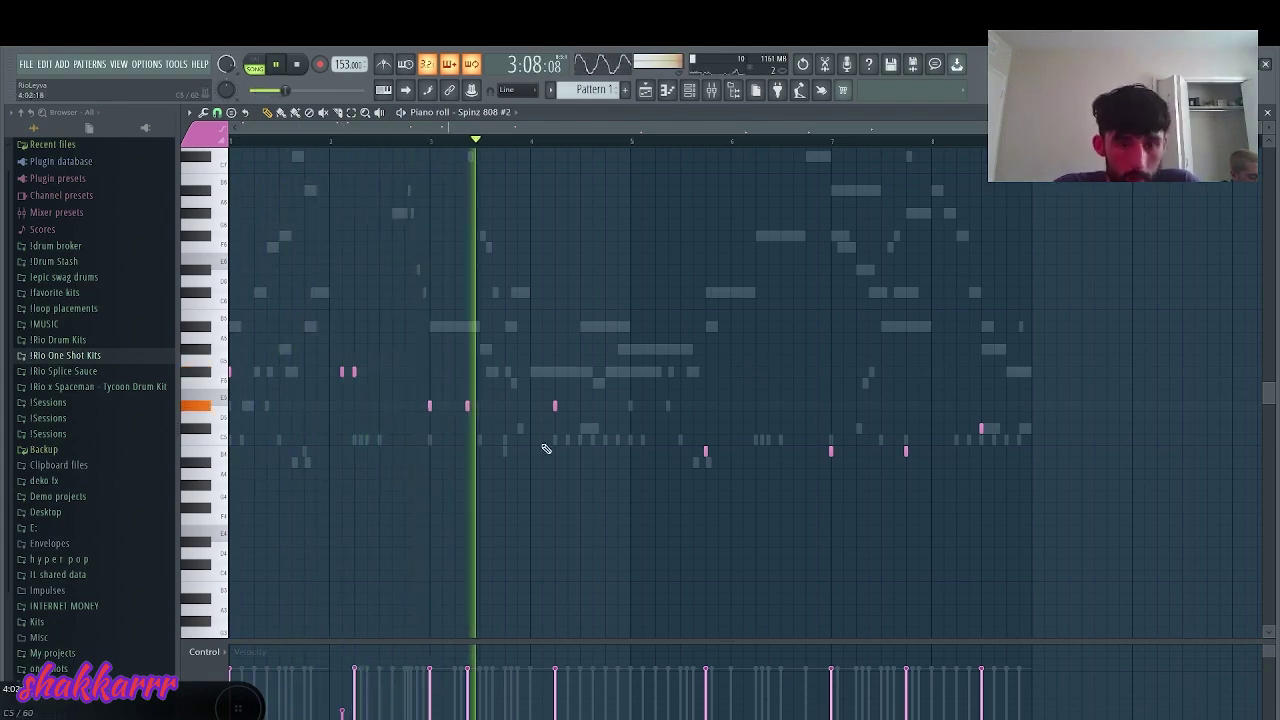
- Delete the D#5 note at 3:07, then add a rapid run of D#5 notes from 4:05 to 4:07 and another D#5 at 4:11
{"action": "right_click", "coordinate": [467, 406]}
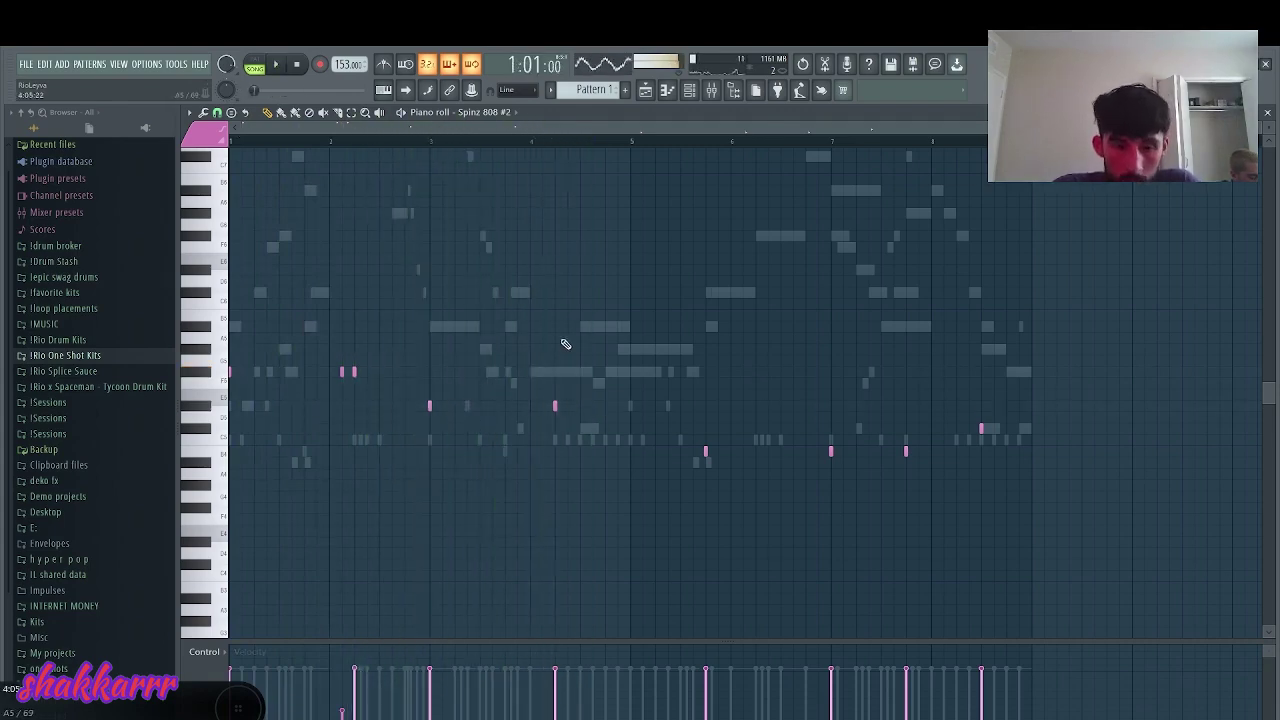
{"action": "left_click", "coordinate": [562, 408]}
{"action": "left_click_drag", "start_coordinate": [563, 413], "coordinate": [567, 405]}
{"action": "left_click", "coordinate": [558, 397]}
{"action": "right_click", "coordinate": [557, 395]}
{"action": "key", "text": "space"}
{"action": "key", "text": "space"}
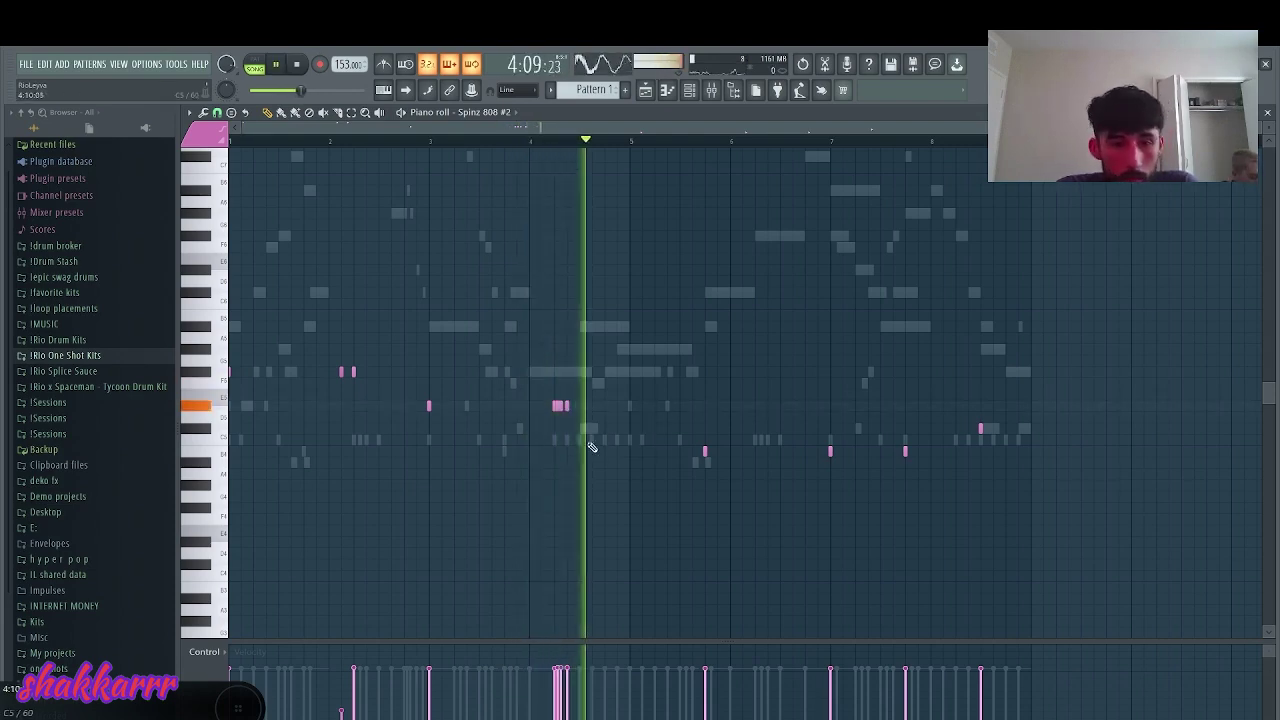
{"action": "left_click", "coordinate": [592, 405]}
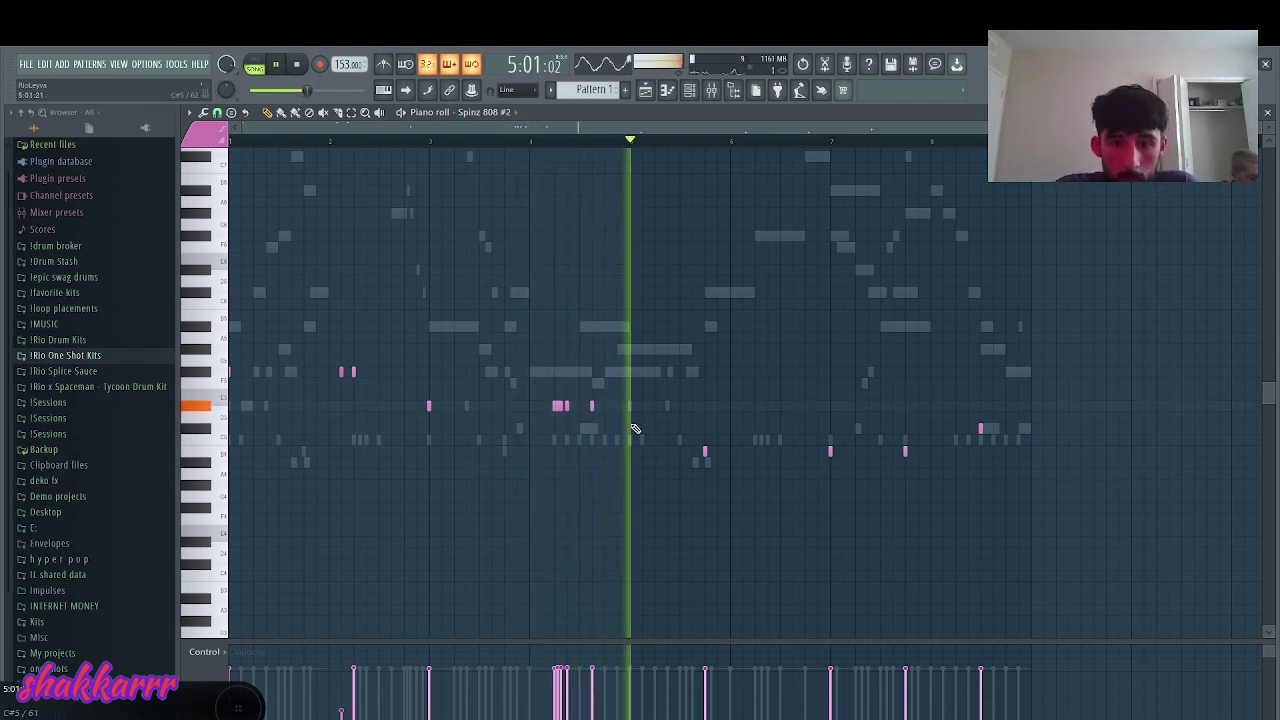
- Delete the B4 note at 5:13 and audition different pitches for a new 808 note at 5:01, settling on G#5
{"action": "key", "text": "space"}
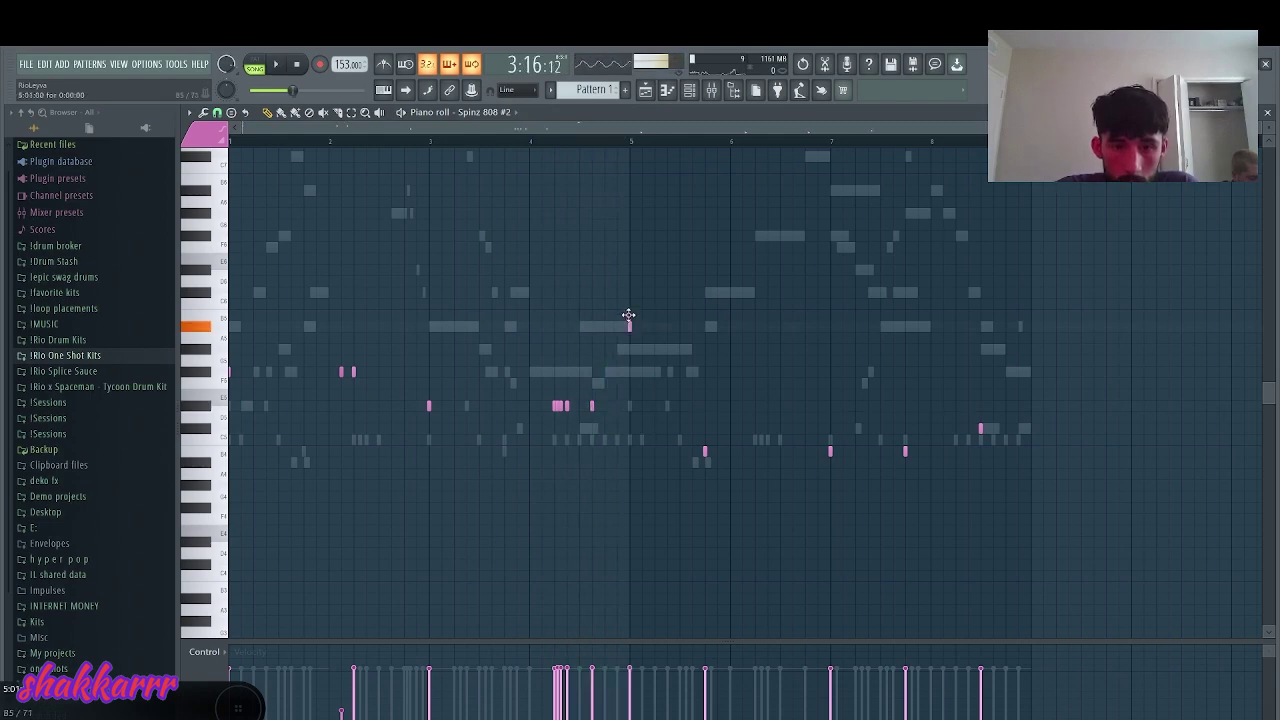
{"action": "left_click_drag", "start_coordinate": [628, 330], "coordinate": [631, 314]}
{"action": "key", "text": "space"}
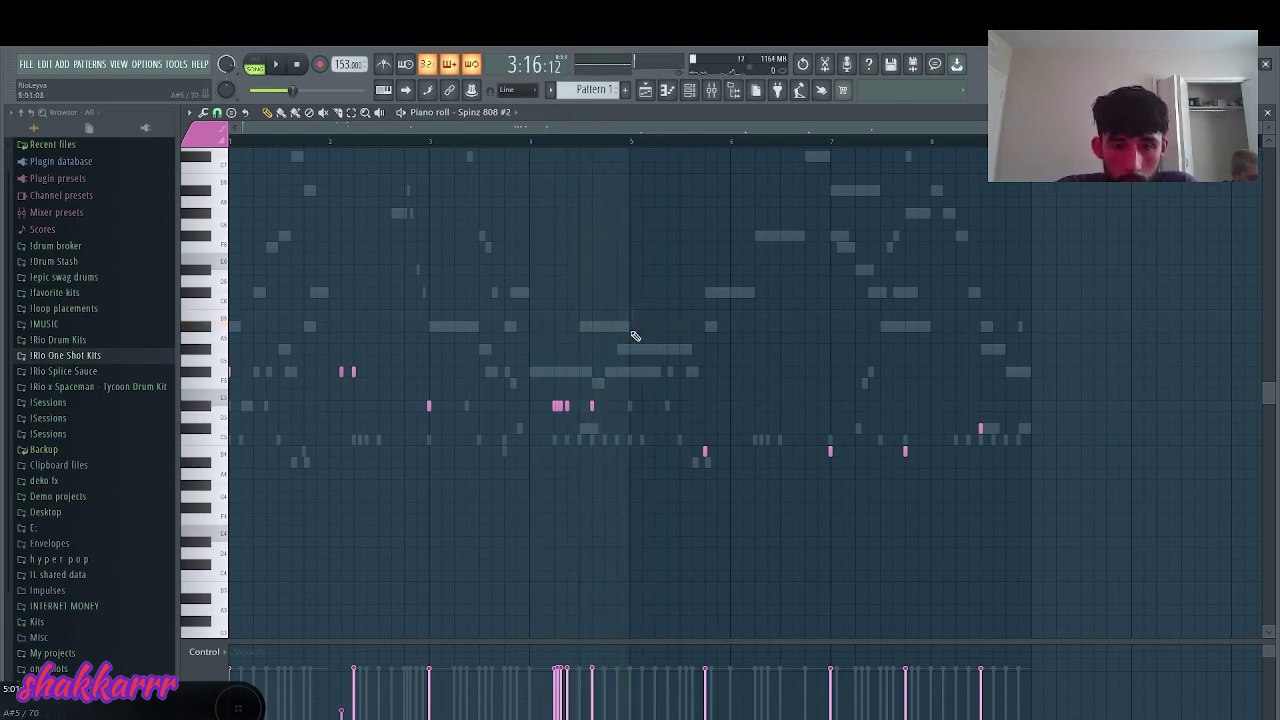
{"action": "right_click", "coordinate": [705, 451]}
{"action": "key", "text": "space"}
{"action": "left_click_drag", "start_coordinate": [629, 349], "coordinate": [628, 371]}
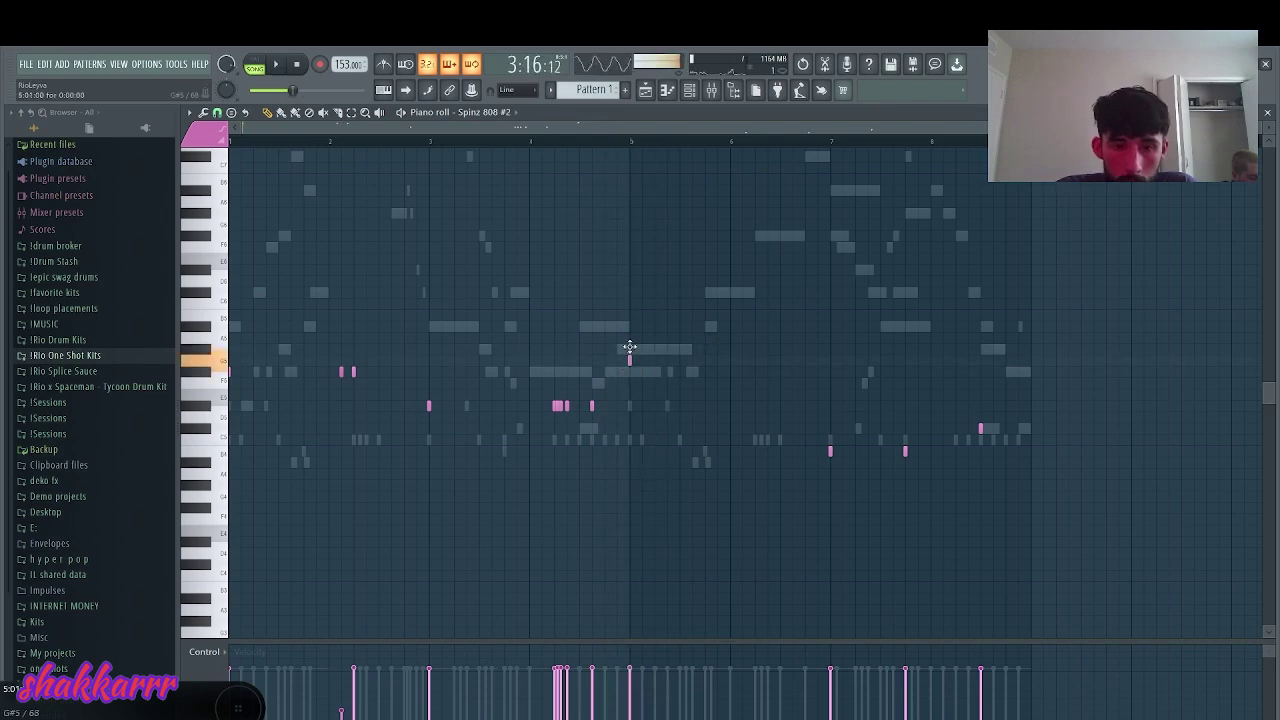
{"action": "right_click", "coordinate": [630, 362]}
{"action": "key", "text": "space"}
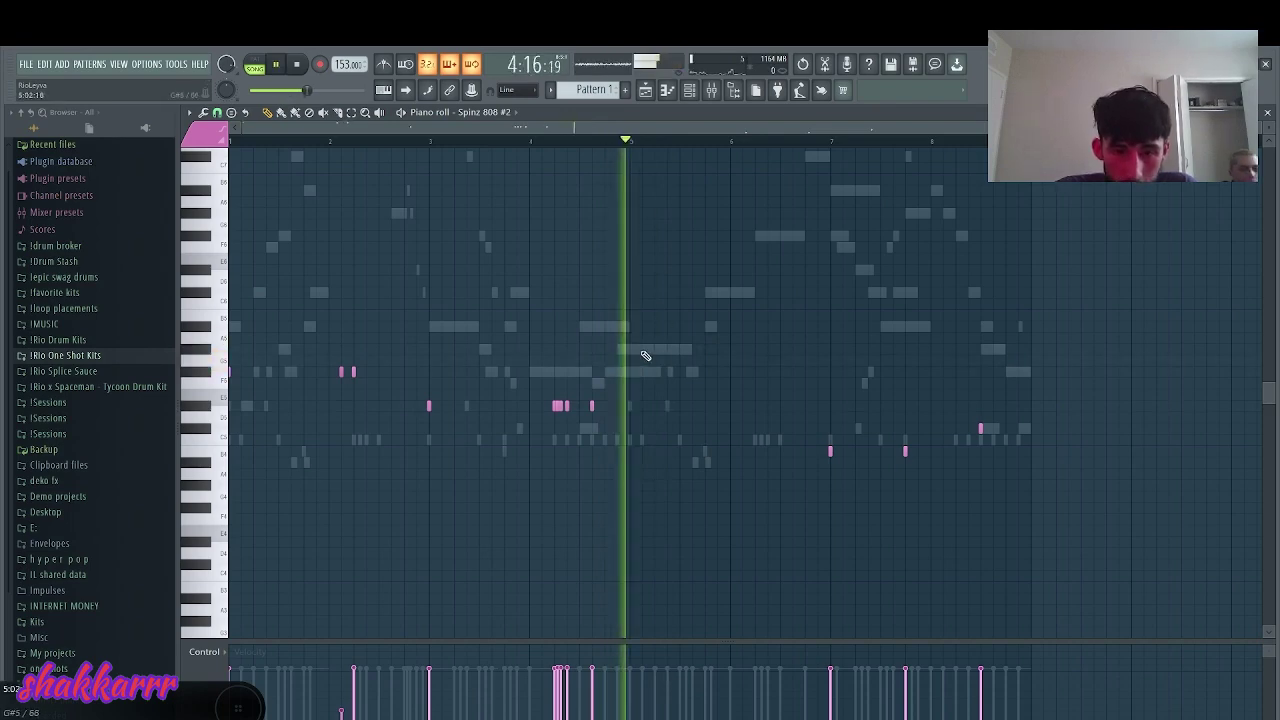
{"action": "key", "text": "space"}
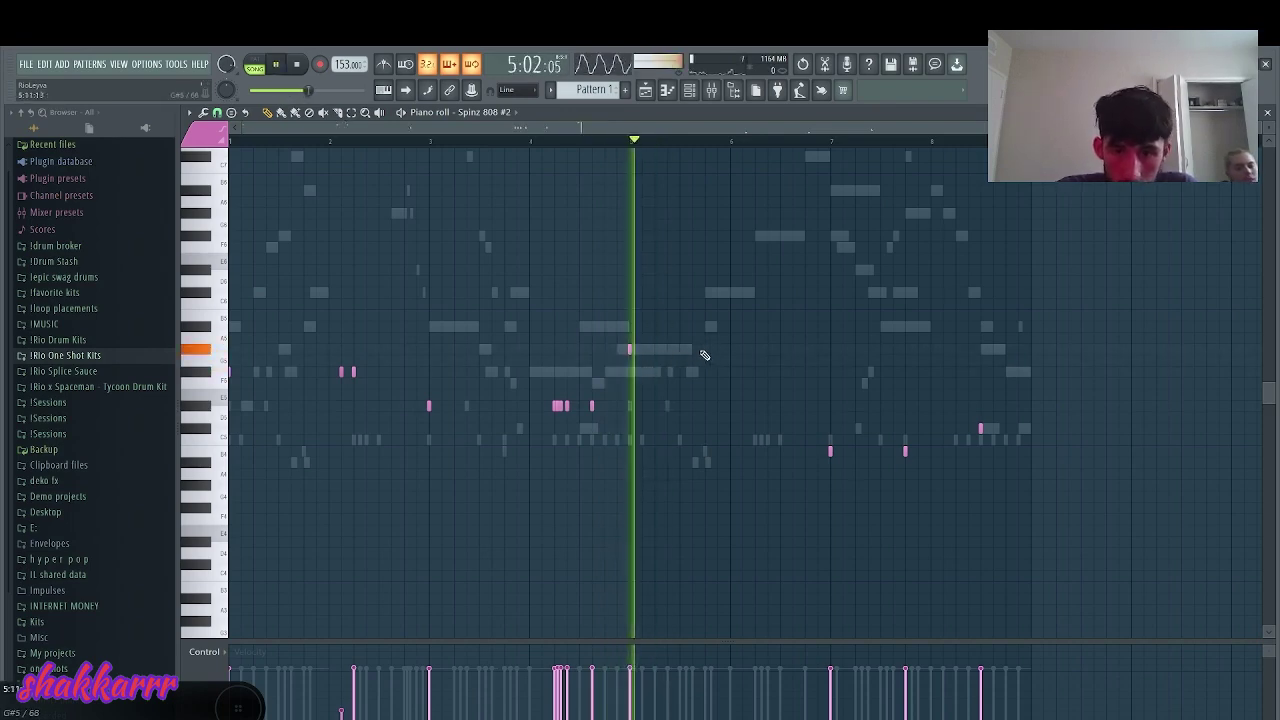
- Add a G#5 note at 6:05 and delete the B4 note at 7:01
{"action": "left_click", "coordinate": [755, 349]}
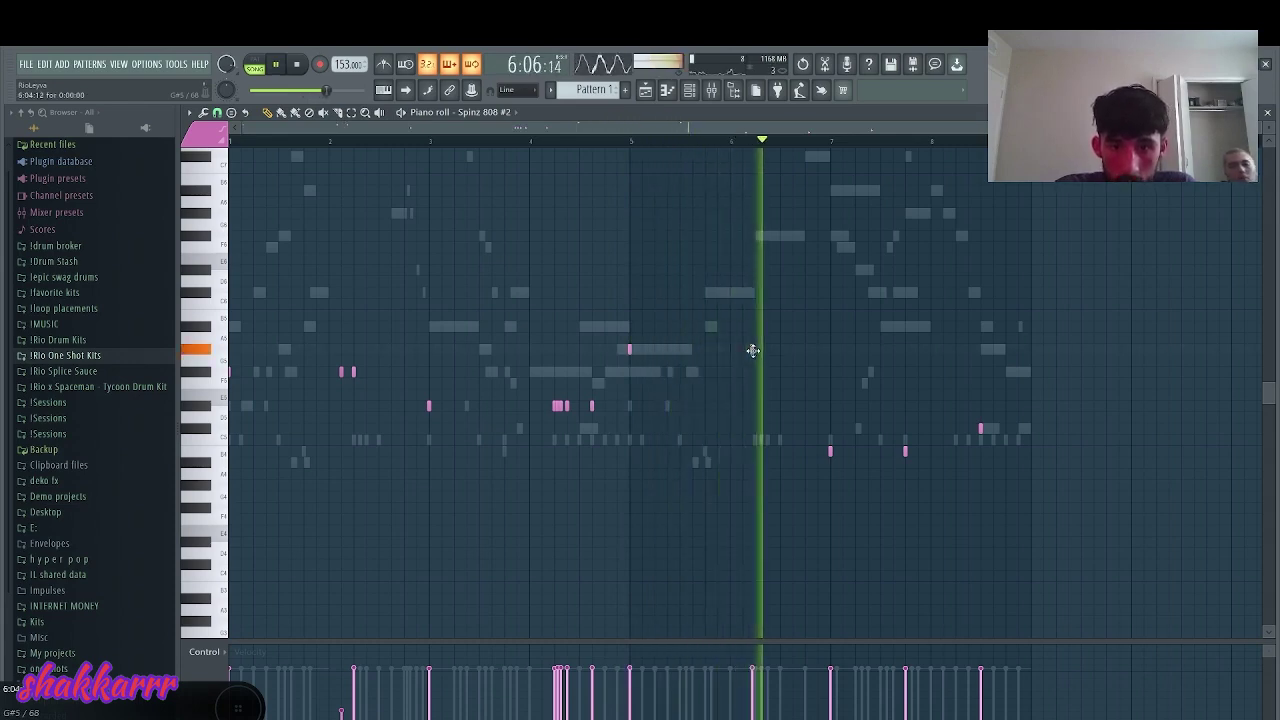
{"action": "key", "text": "space"}
{"action": "right_click", "coordinate": [830, 451]}
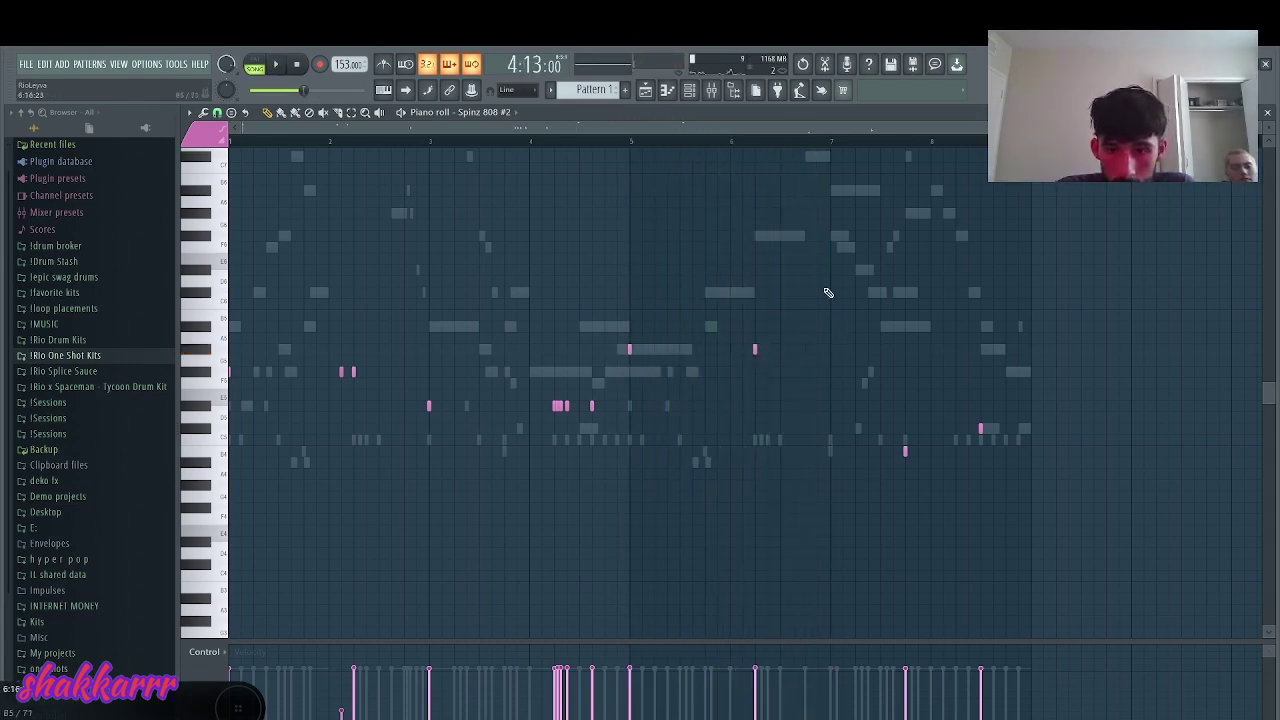
- Place C#5 808 notes at 7:01, 8:05 and 8:15, and delete the B4 note at 7:13
{"action": "key", "text": "space"}
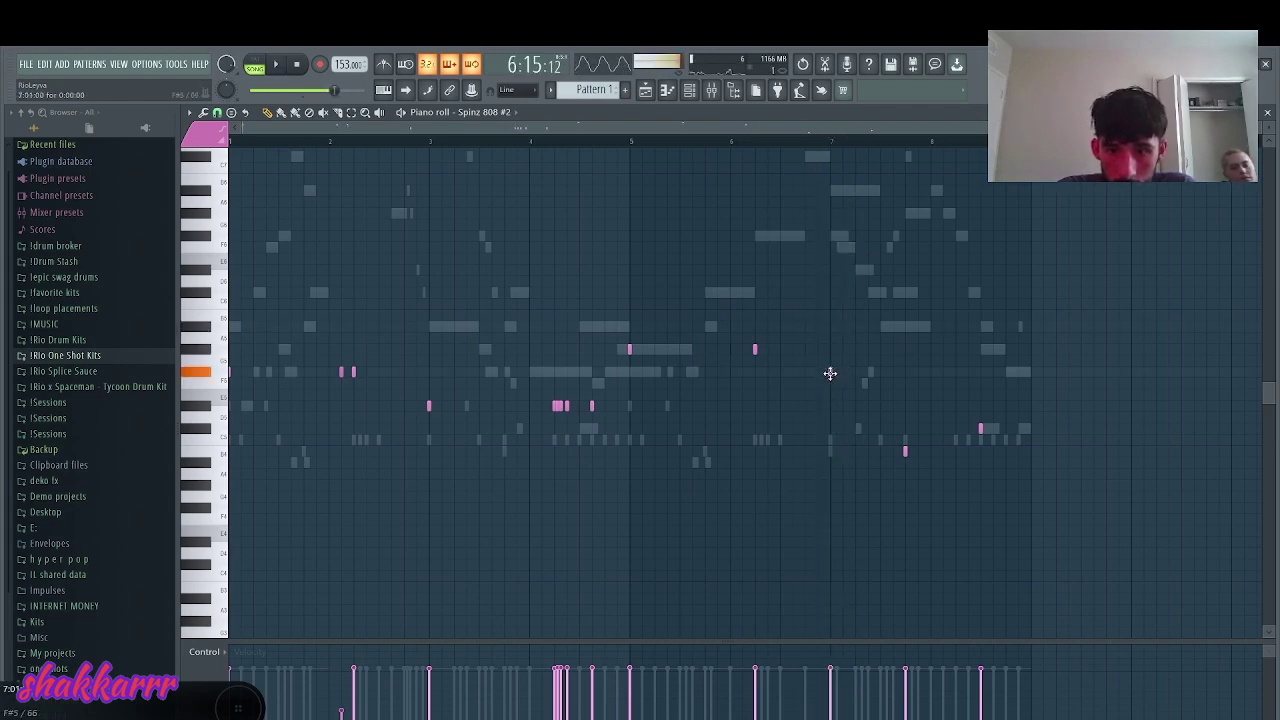
{"action": "key", "text": "space"}
{"action": "key", "text": "space"}
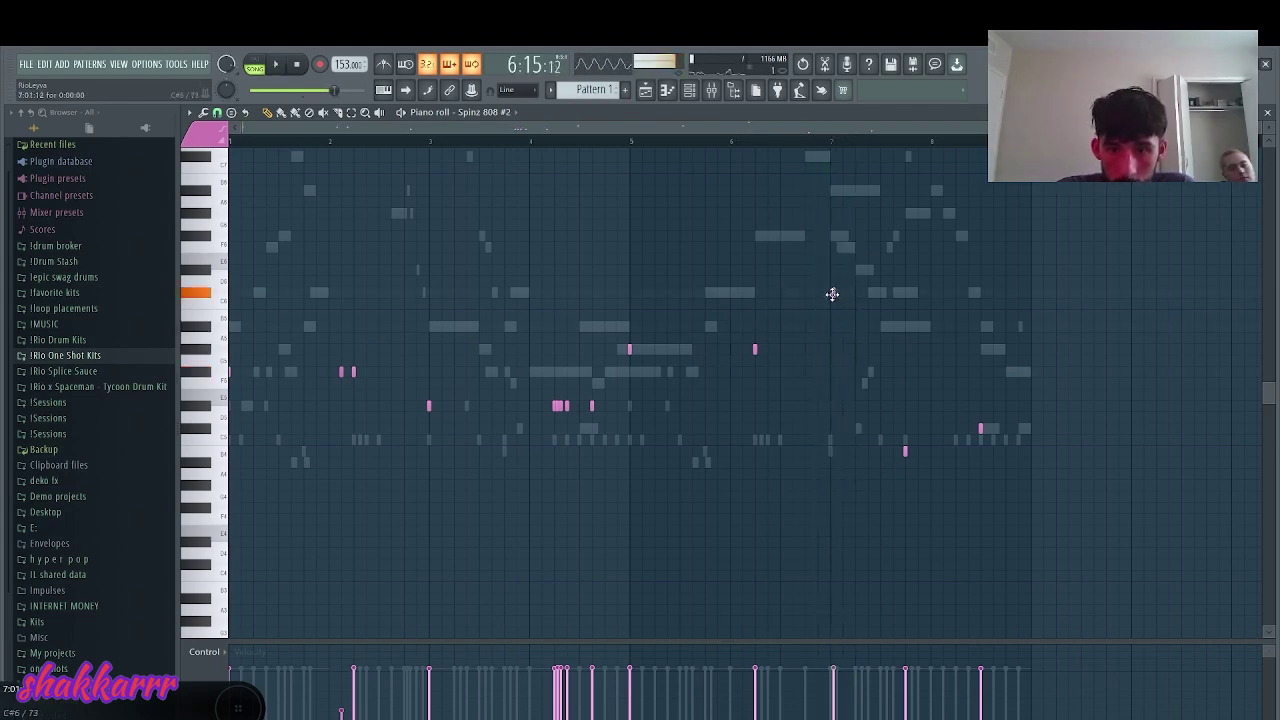
{"action": "key", "text": "space"}
{"action": "left_click_drag", "start_coordinate": [853, 320], "coordinate": [802, 268]}
{"action": "key", "text": "ctrl+Down"}
{"action": "key", "text": "space"}
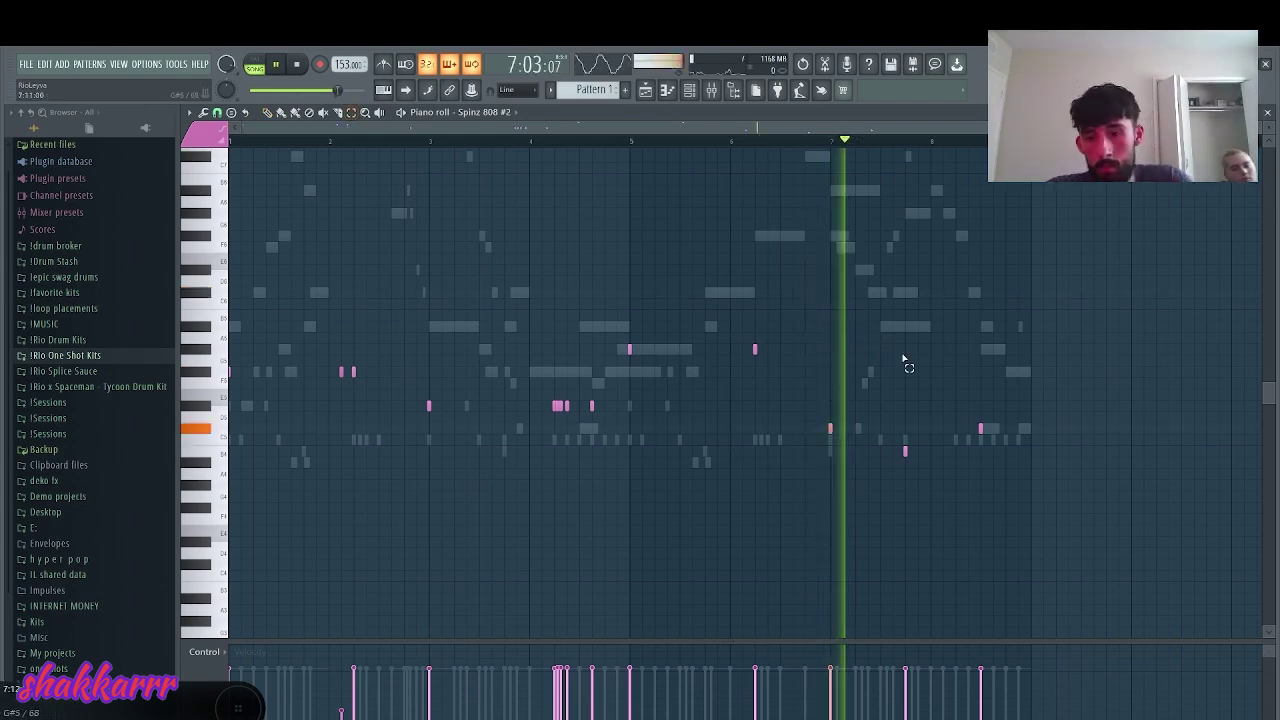
{"action": "left_click", "coordinate": [958, 430]}
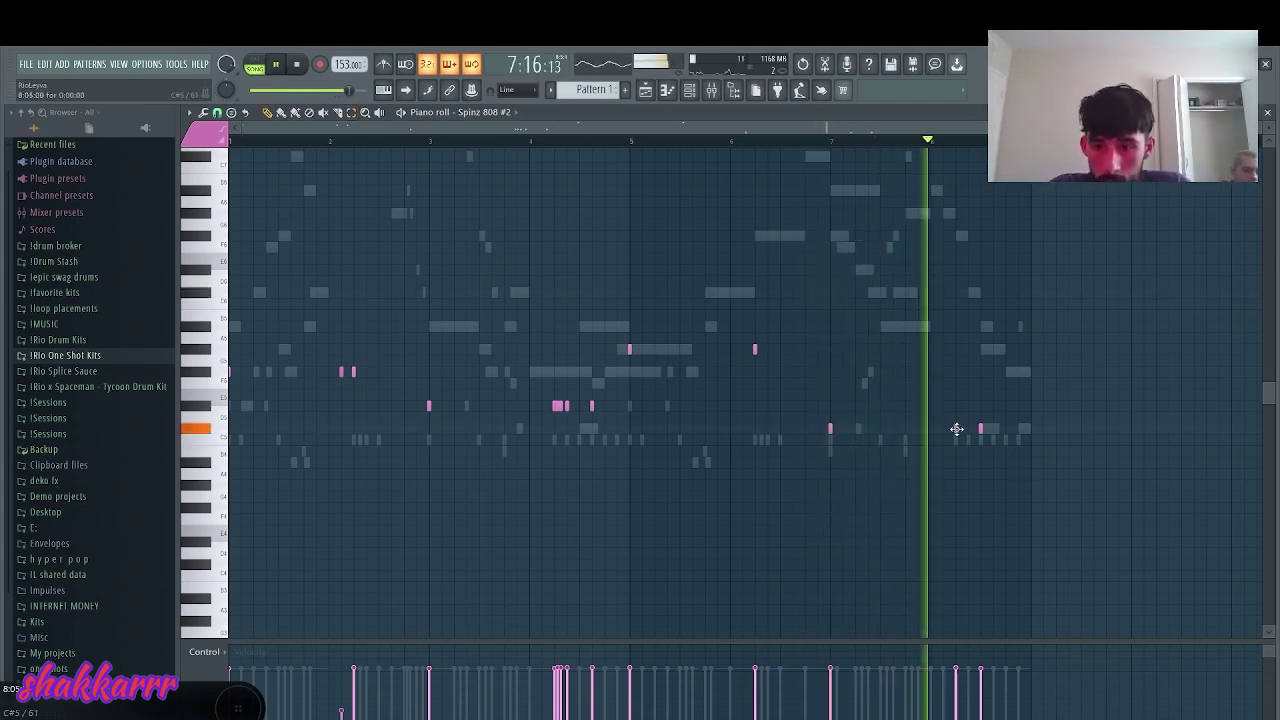
{"action": "left_click", "coordinate": [1020, 430]}
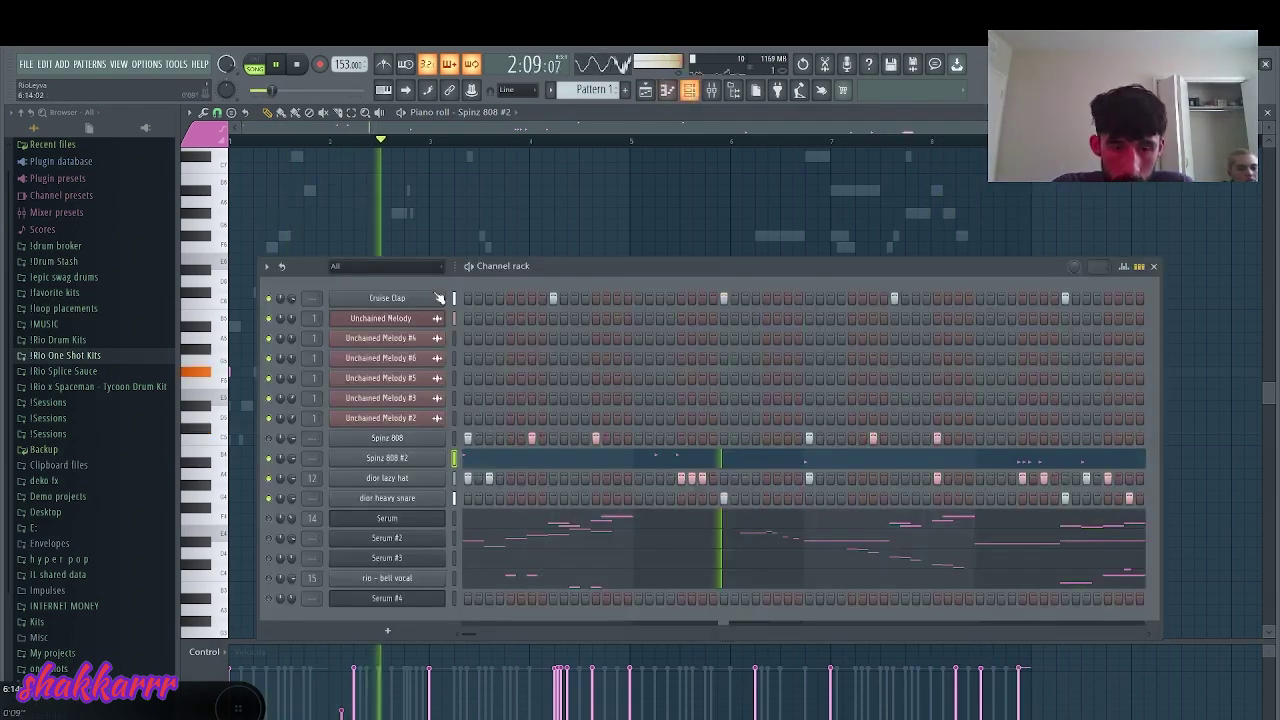
- Set the Unchained Melody mixer track's volume to 100% and open its Fruity parametric EQ 2
{"action": "key", "text": "F6"}
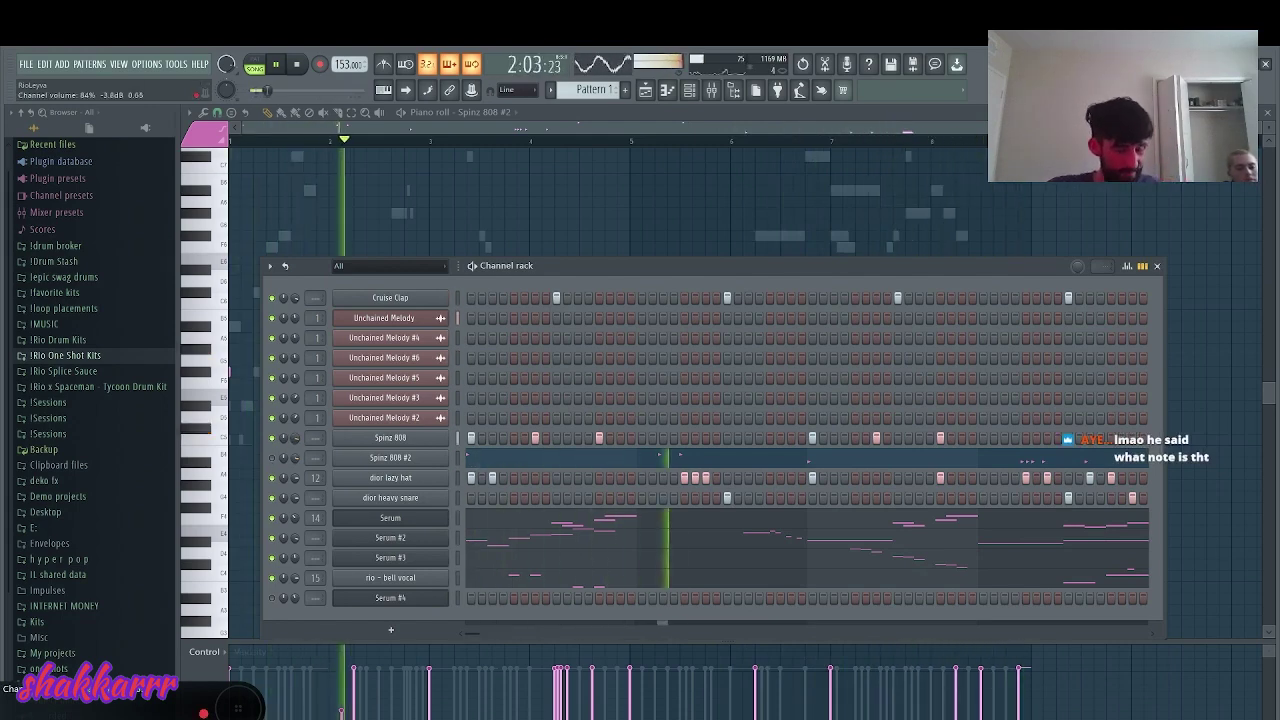
{"action": "left_click", "coordinate": [711, 90]}
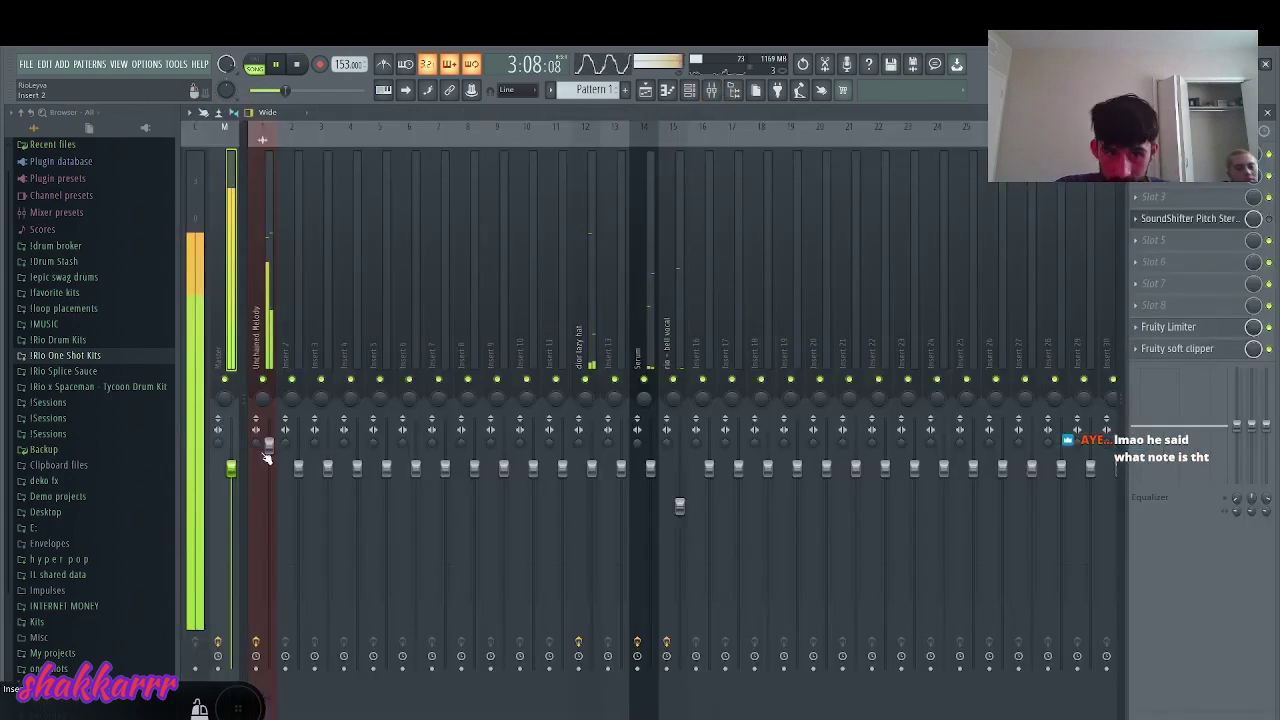
{"action": "left_click", "coordinate": [269, 464]}
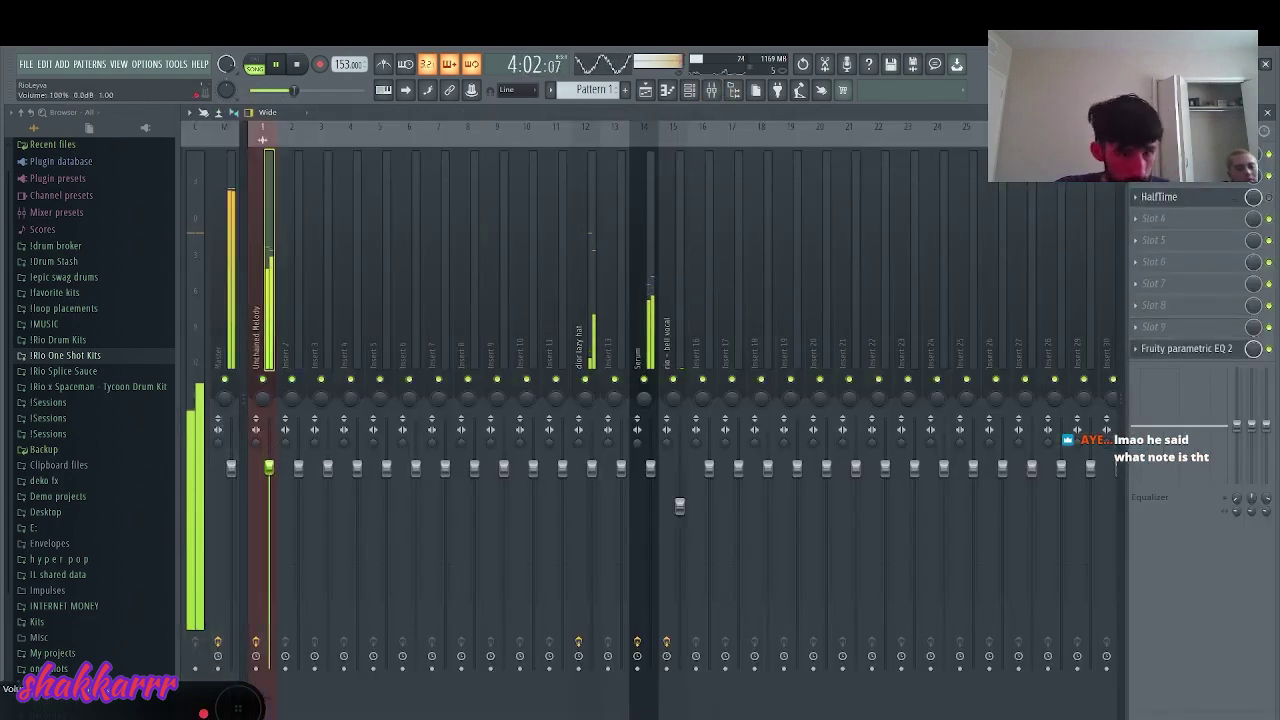
{"action": "left_click", "coordinate": [1187, 349]}
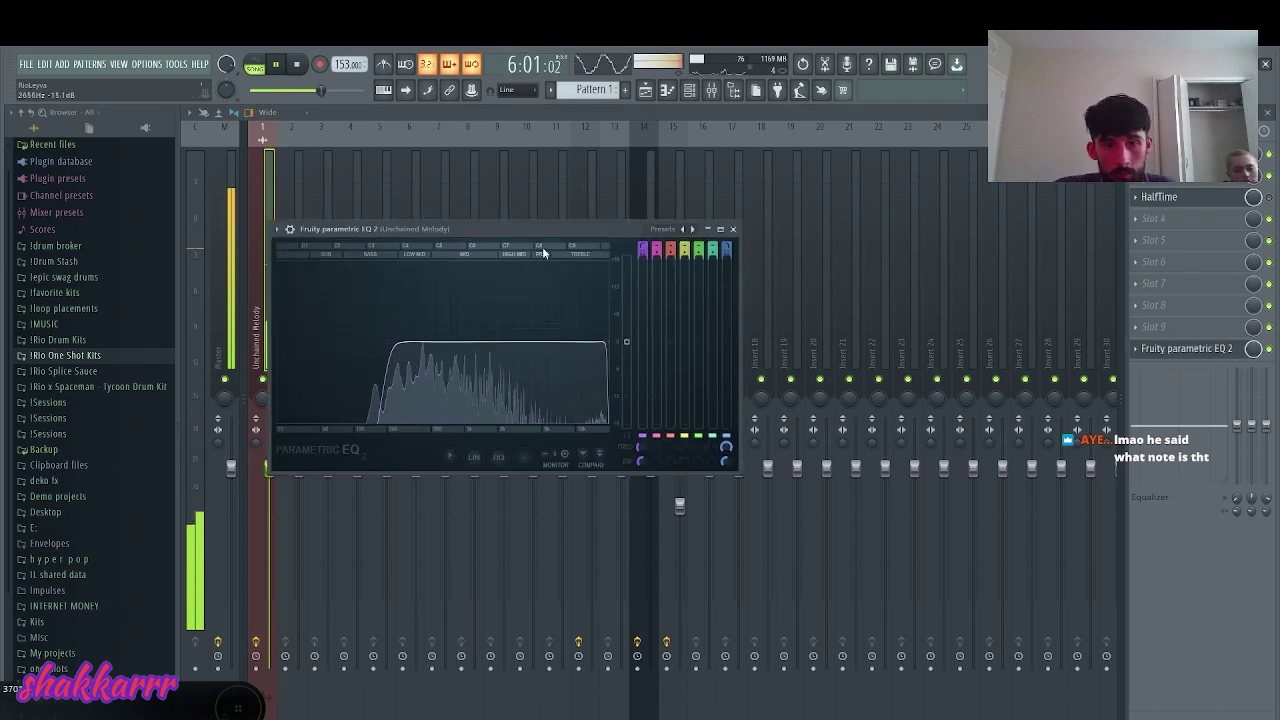
- Split Pattern 1 by channel and delete the original Pattern 1 clip from playlist track 1
{"action": "left_click", "coordinate": [655, 98]}
{"action": "left_click", "coordinate": [590, 89]}
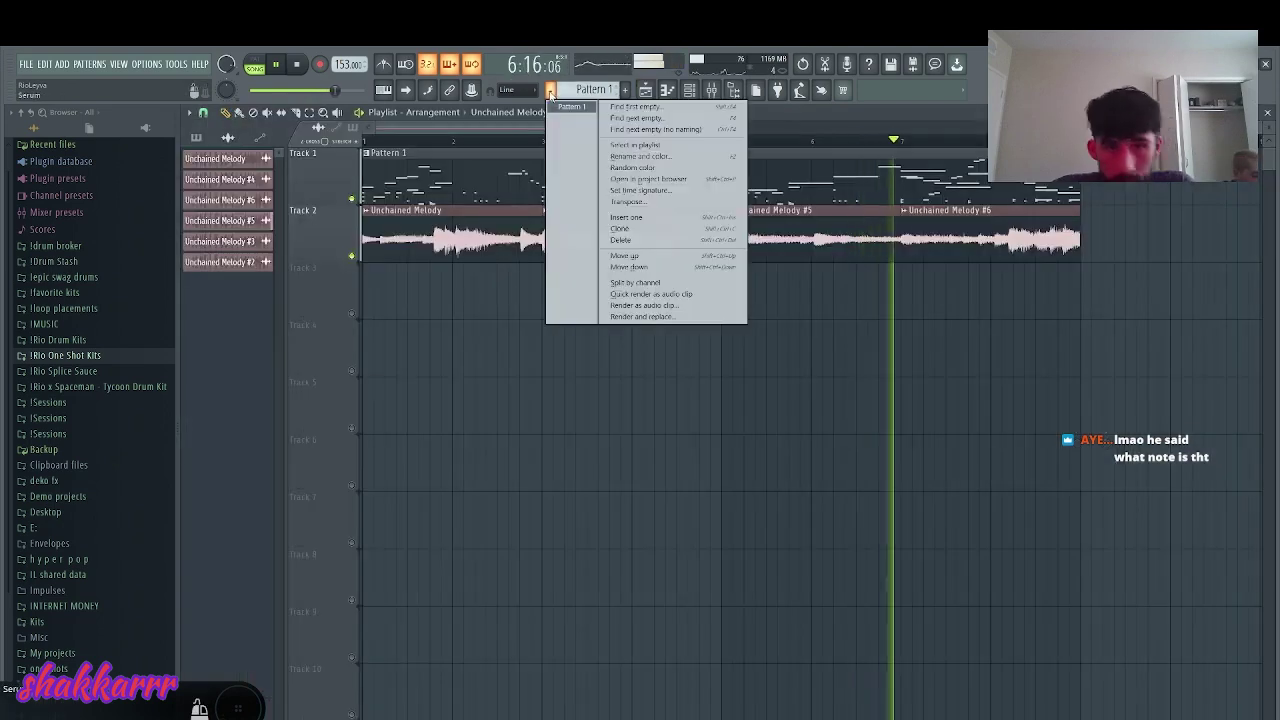
{"action": "left_click", "coordinate": [652, 283]}
{"action": "key", "text": "space"}
{"action": "double_click", "coordinate": [336, 181]}
{"action": "key", "text": "Delete"}
- Place all the split channel patterns at bar 1 on track 3 and the tracks below, using Bar snapping
{"action": "left_click", "coordinate": [240, 160]}
{"action": "left_click_drag", "start_coordinate": [238, 329], "coordinate": [378, 293]}
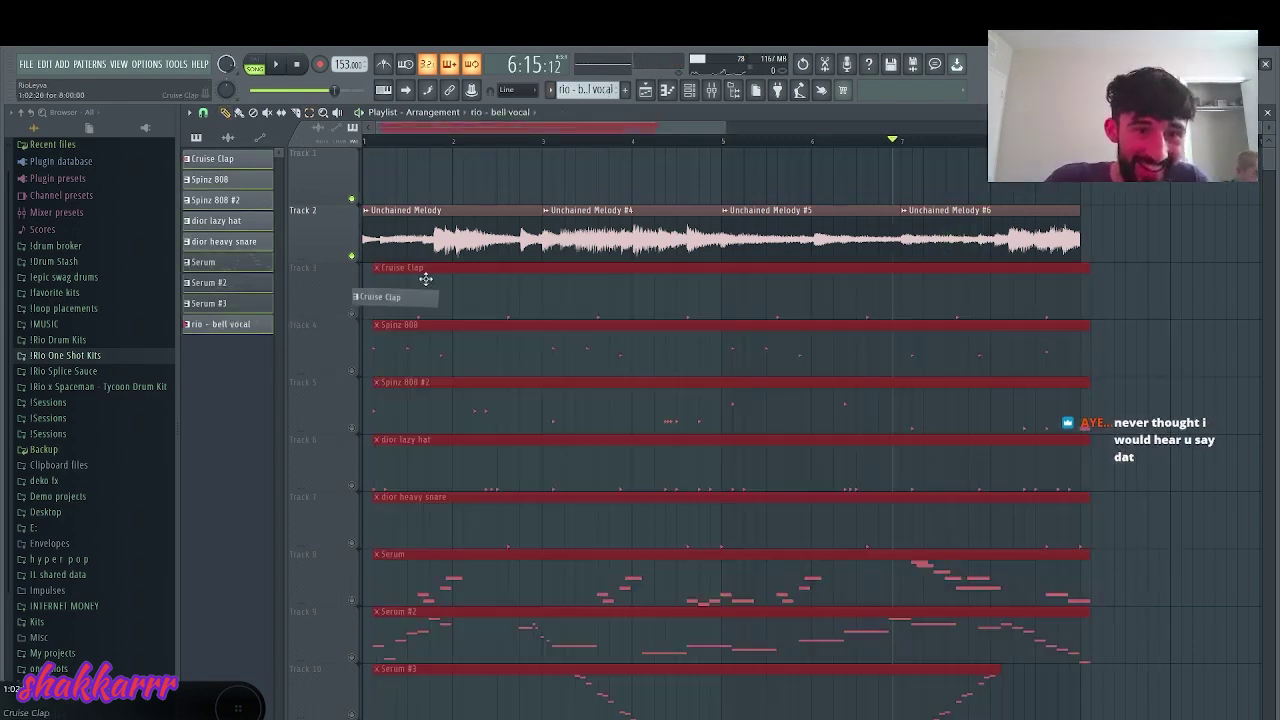
{"action": "left_click", "coordinate": [203, 112]}
{"action": "left_click", "coordinate": [225, 296]}
{"action": "scroll", "coordinate": [734, 126], "scroll_direction": "down", "scroll_amount": 3}
{"action": "right_click", "coordinate": [352, 257]}
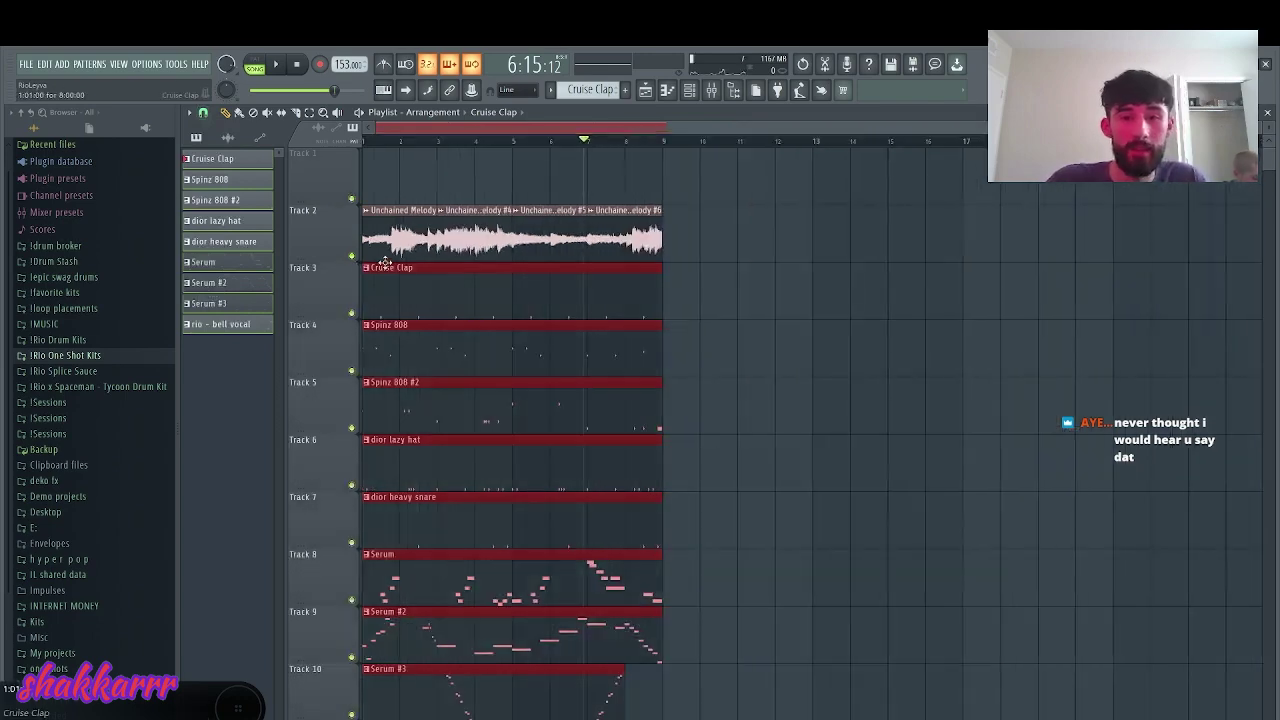
- Reduce the playlist track height, select the whole eight-bar arrangement and duplicate it six times after itself
{"action": "left_click_drag", "start_coordinate": [1273, 128], "coordinate": [1273, 158]}
{"action": "left_click_drag", "start_coordinate": [668, 596], "coordinate": [350, 205]}
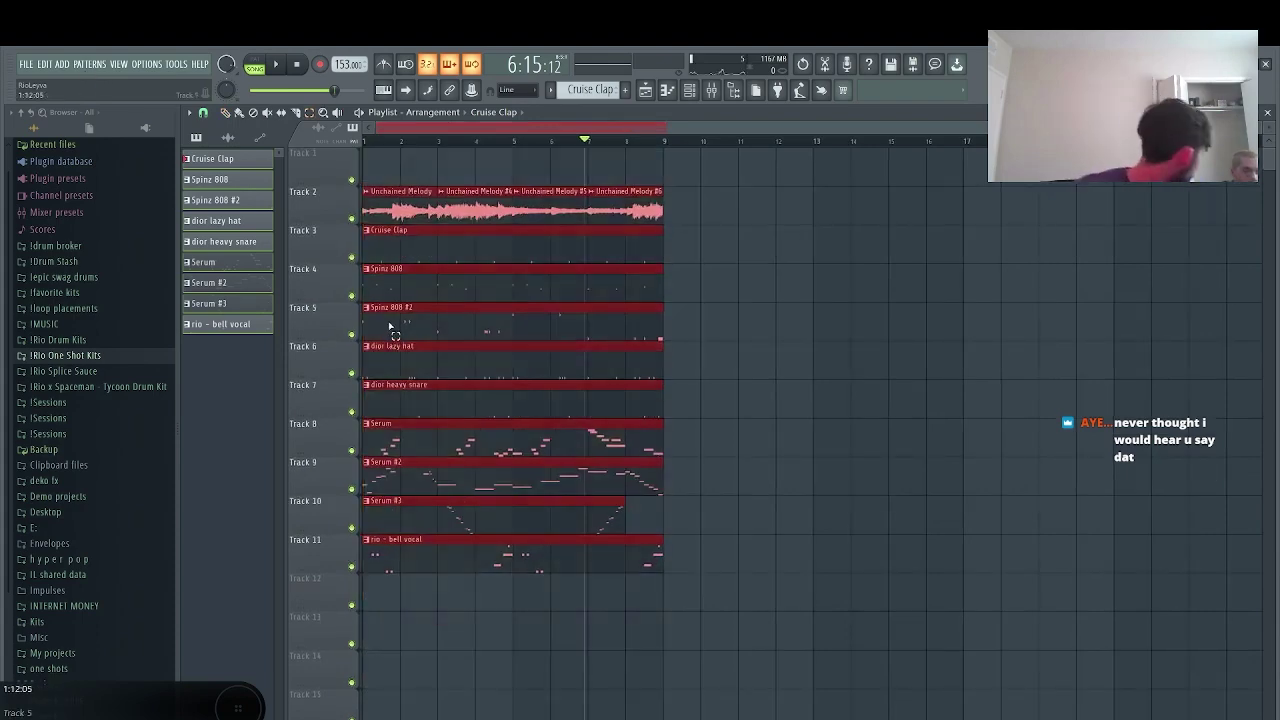
{"action": "key", "text": "ctrl+b"}
{"action": "key", "text": "ctrl+b"}
{"action": "key", "text": "ctrl+b"}
{"action": "key", "text": "ctrl+b"}
{"action": "key", "text": "ctrl+b"}
{"action": "key", "text": "ctrl+b"}
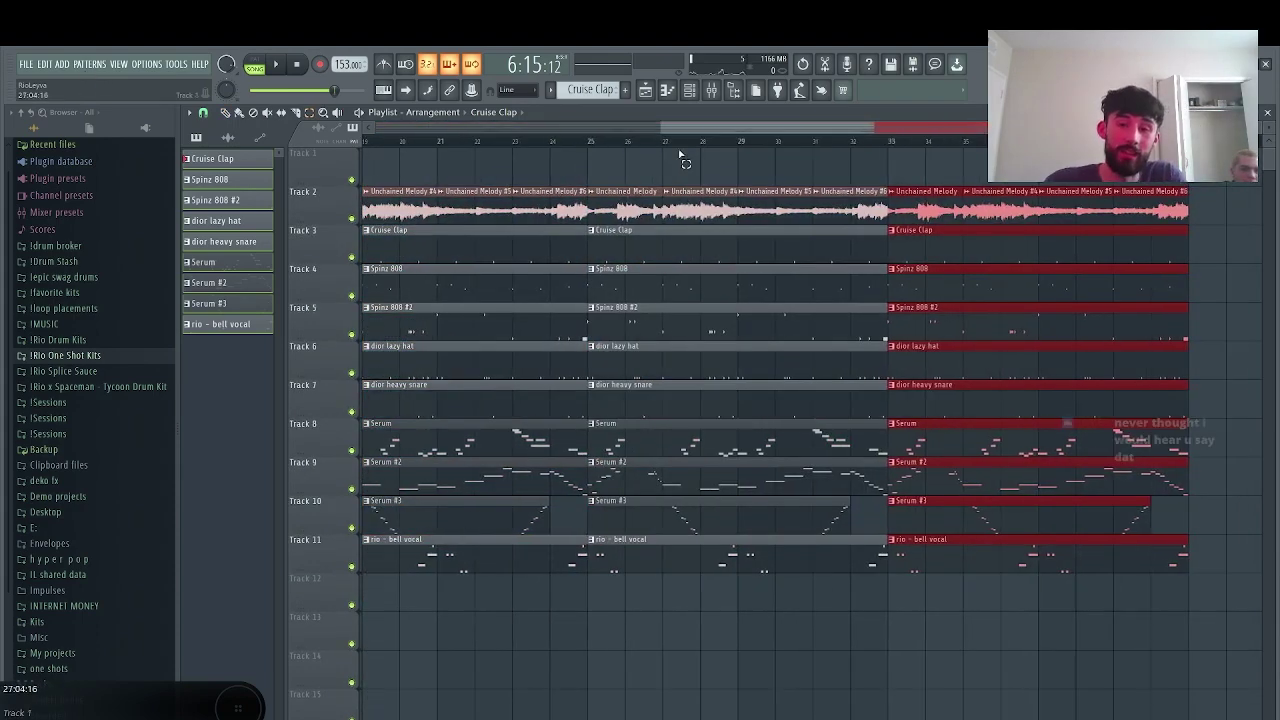
- Delete the drum and melody clips on tracks 3 to 11 in the first eight bars, keeping only the sample as intro
{"action": "left_click_drag", "start_coordinate": [793, 125], "coordinate": [157, 234]}
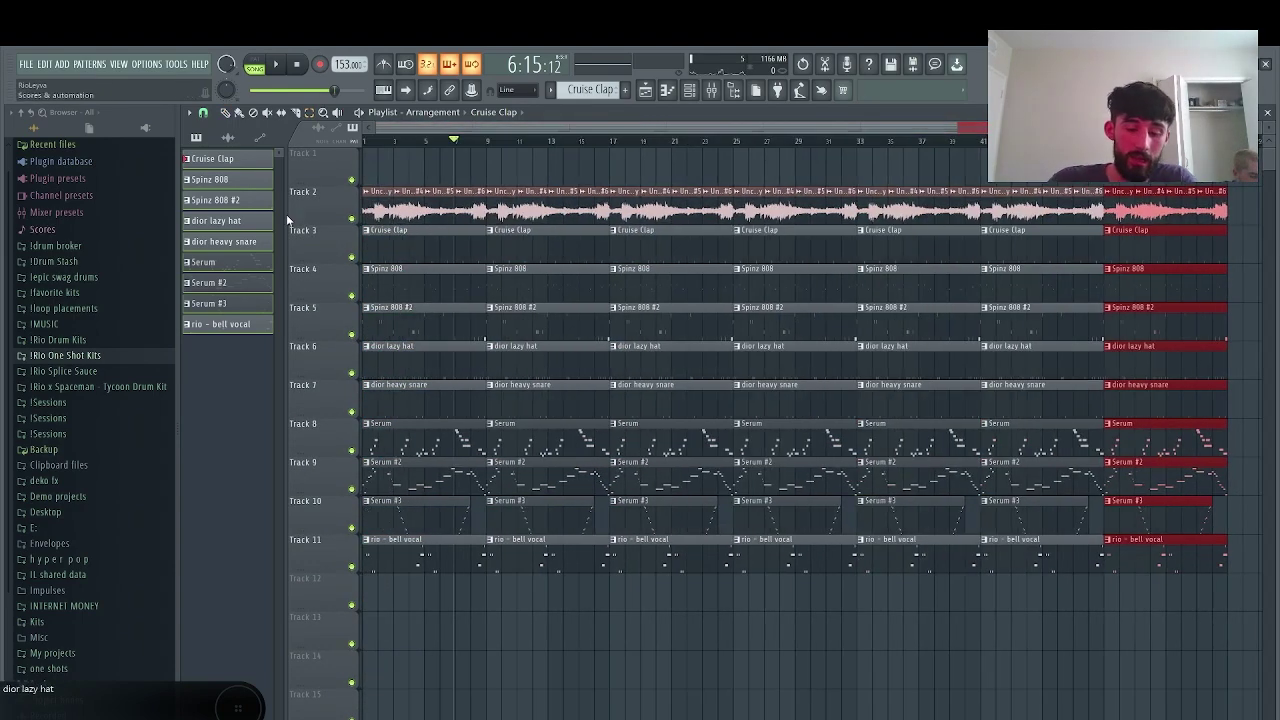
{"action": "left_click_drag", "start_coordinate": [443, 610], "coordinate": [366, 226]}
{"action": "key", "text": "Delete"}
- Create mix level automation clips for HalfTime and Fruity parametric EQ 2 on the Unchained Melody mixer track and show them in the playlist
{"action": "left_click", "coordinate": [711, 90]}
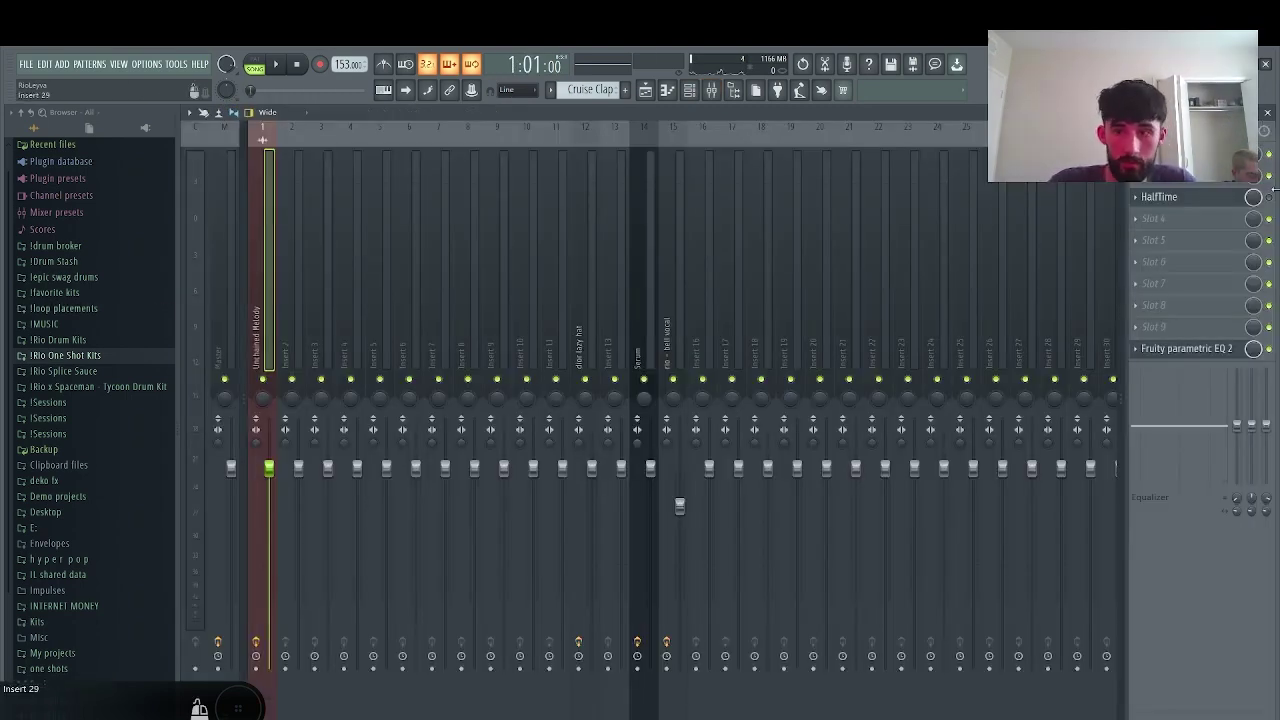
{"action": "right_click", "coordinate": [1253, 197]}
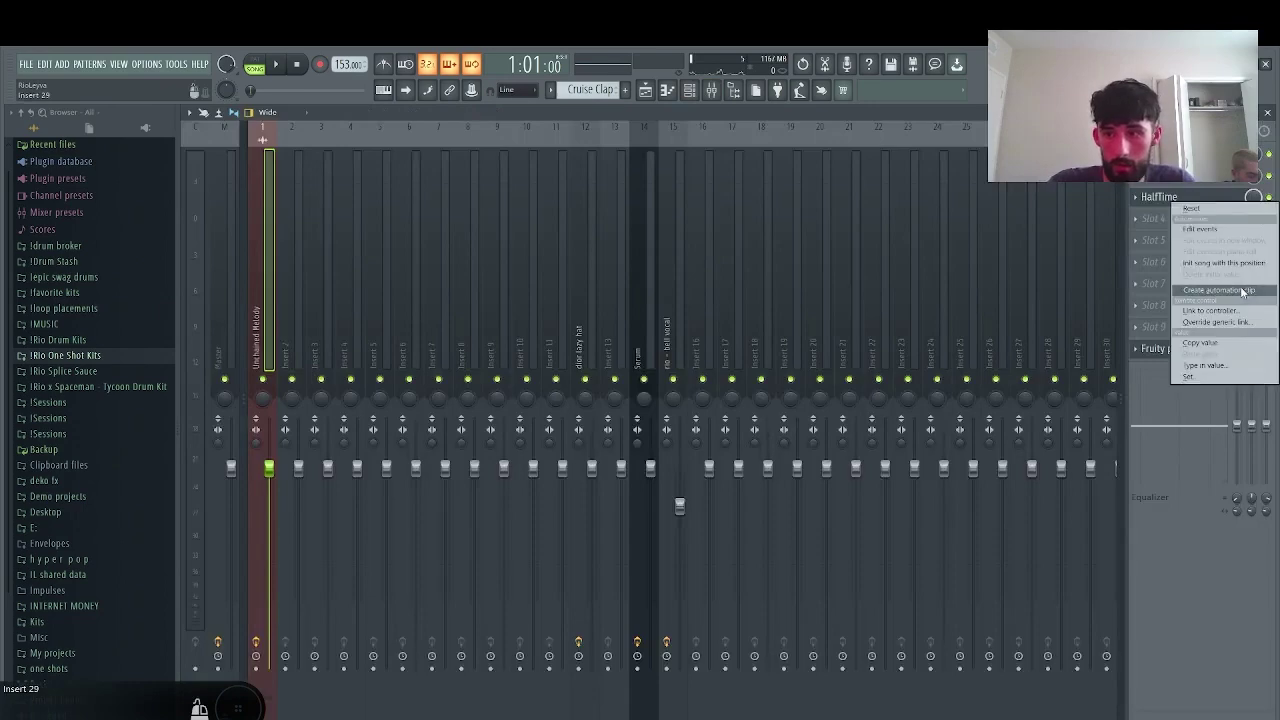
{"action": "left_click", "coordinate": [1243, 291]}
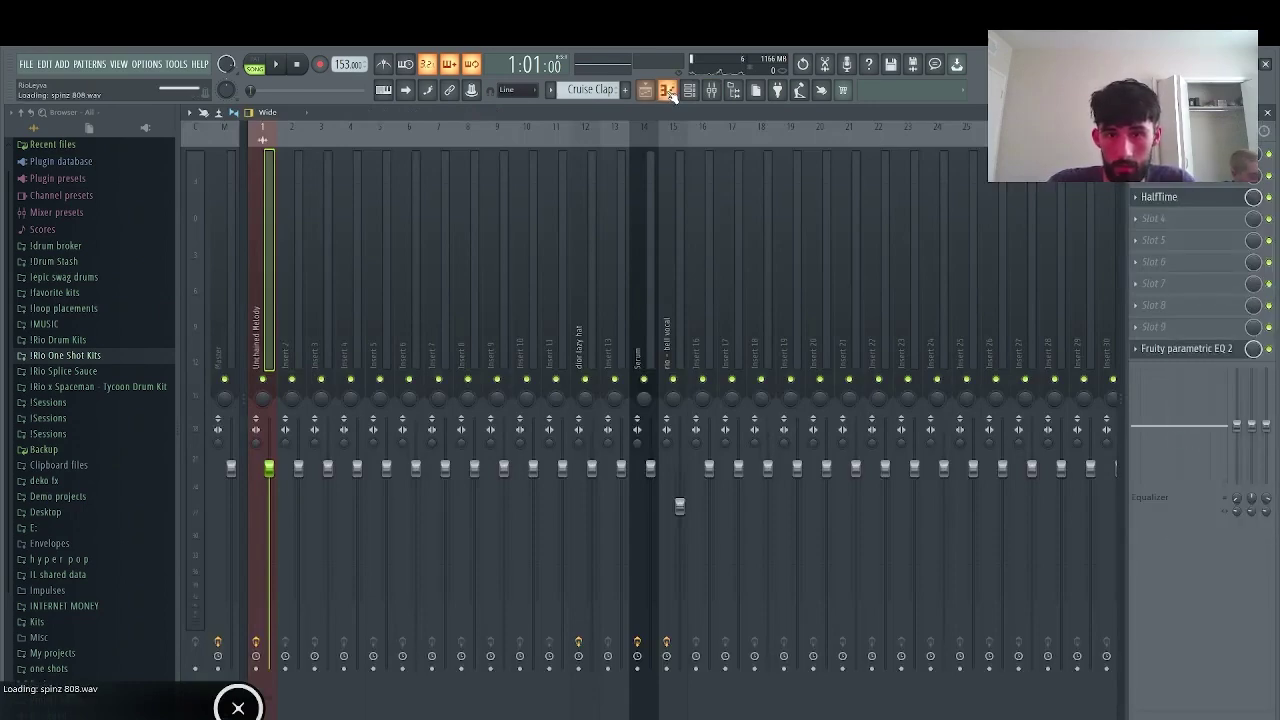
{"action": "left_click", "coordinate": [645, 90]}
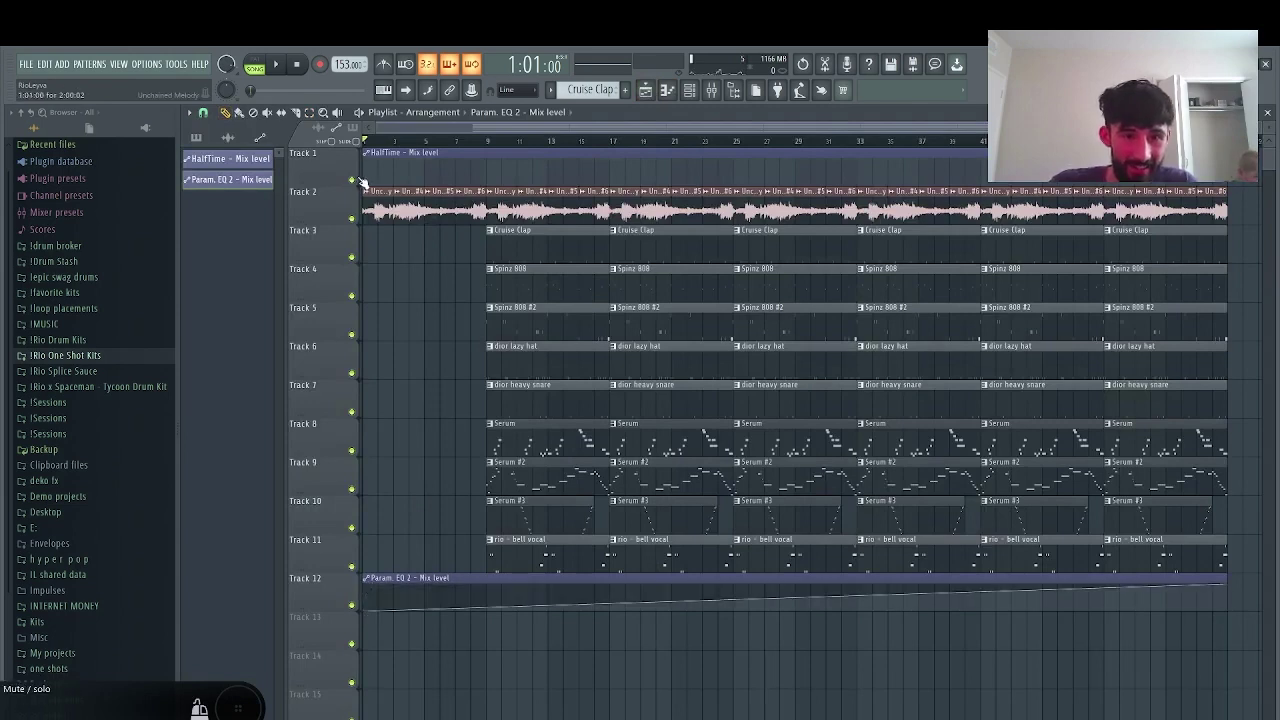
- Shape the HalfTime and Param. EQ 2 mix level automation to change abruptly at bar 9, and set the playlist snap to Bar
{"action": "key", "text": "space"}
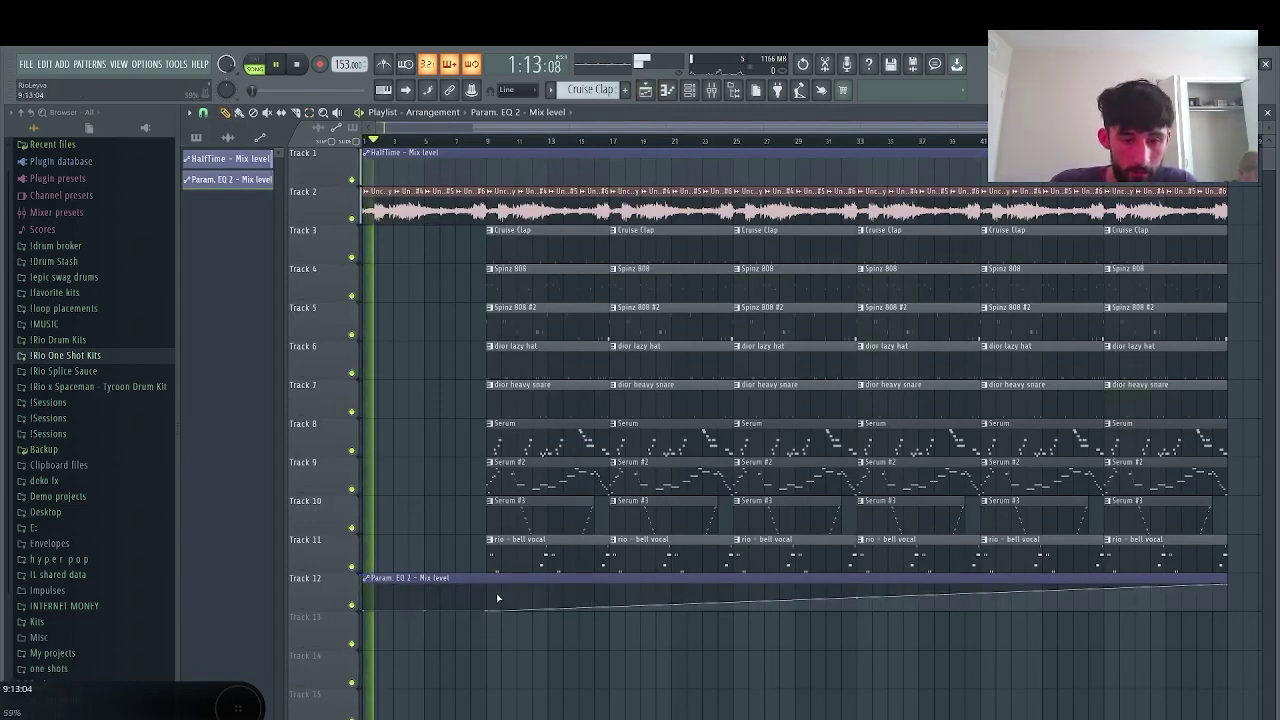
{"action": "key", "text": "space"}
{"action": "left_click_drag", "start_coordinate": [364, 160], "coordinate": [364, 187]}
{"action": "key", "text": "space"}
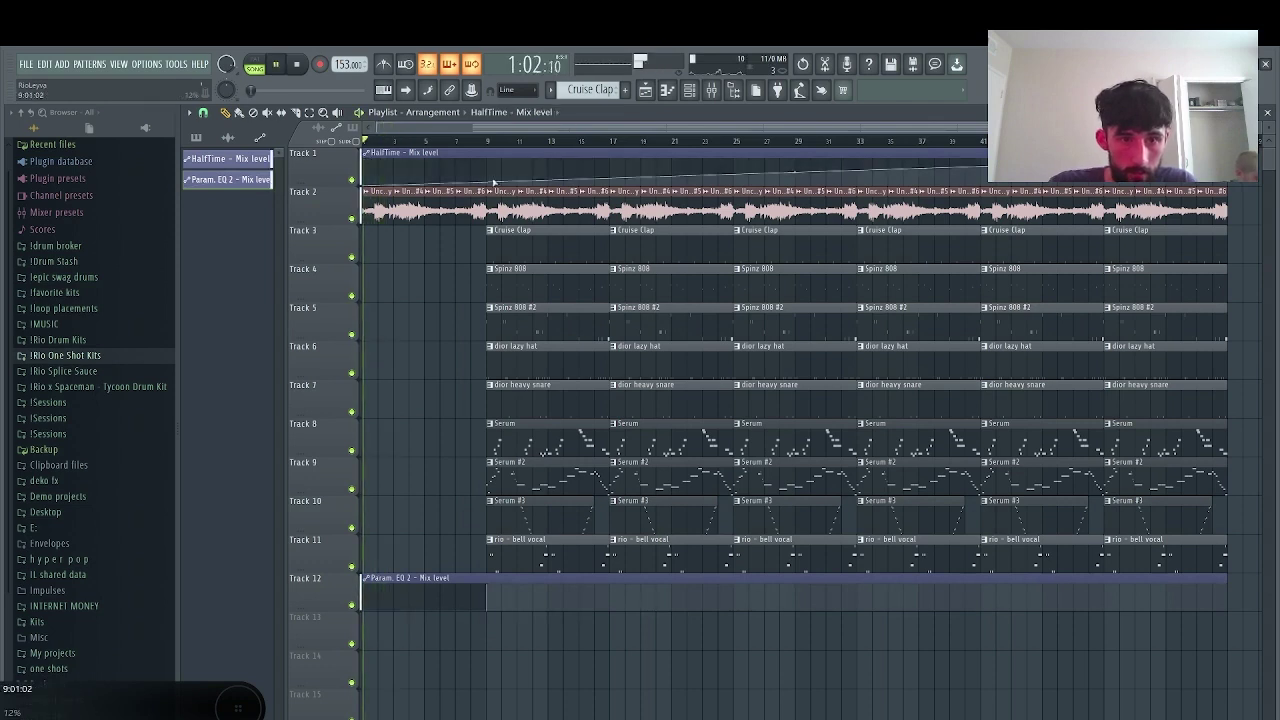
{"action": "left_click_drag", "start_coordinate": [489, 180], "coordinate": [468, 113]}
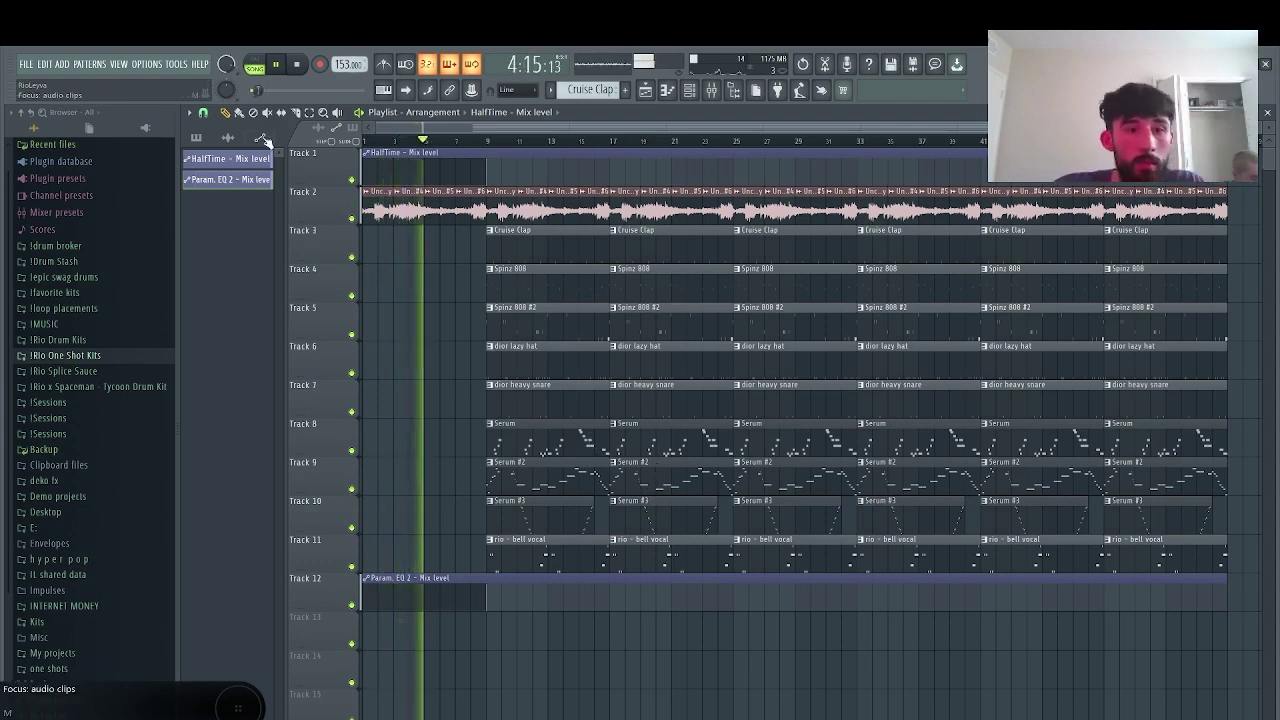
{"action": "left_click", "coordinate": [204, 113]}
{"action": "left_click", "coordinate": [229, 296]}
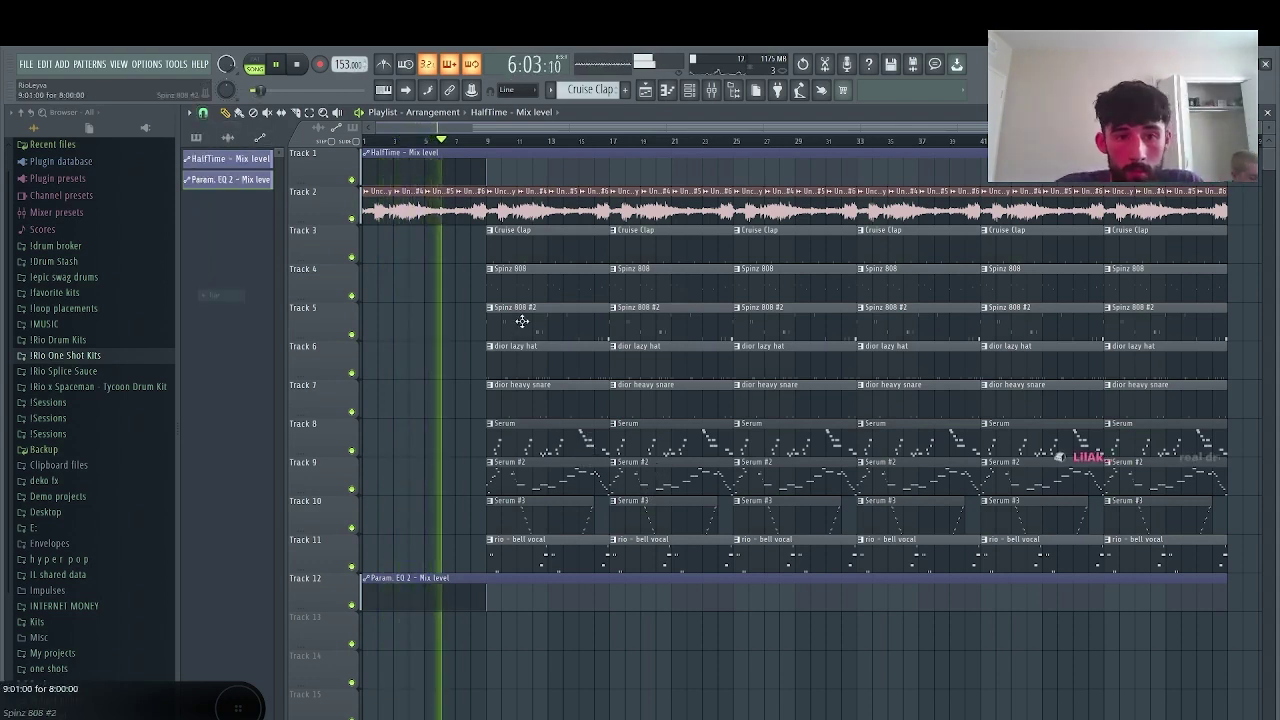
- Delete Spinz 808 #2 from bars 9 to 16 and cut the Spinz 808 clip there so it starts at bar 11
{"action": "left_click", "coordinate": [523, 298]}
{"action": "key", "text": "e"}
{"action": "left_click", "coordinate": [503, 286]}
{"action": "key", "text": "Delete"}
{"action": "left_click", "coordinate": [509, 325]}
{"action": "key", "text": "Delete"}
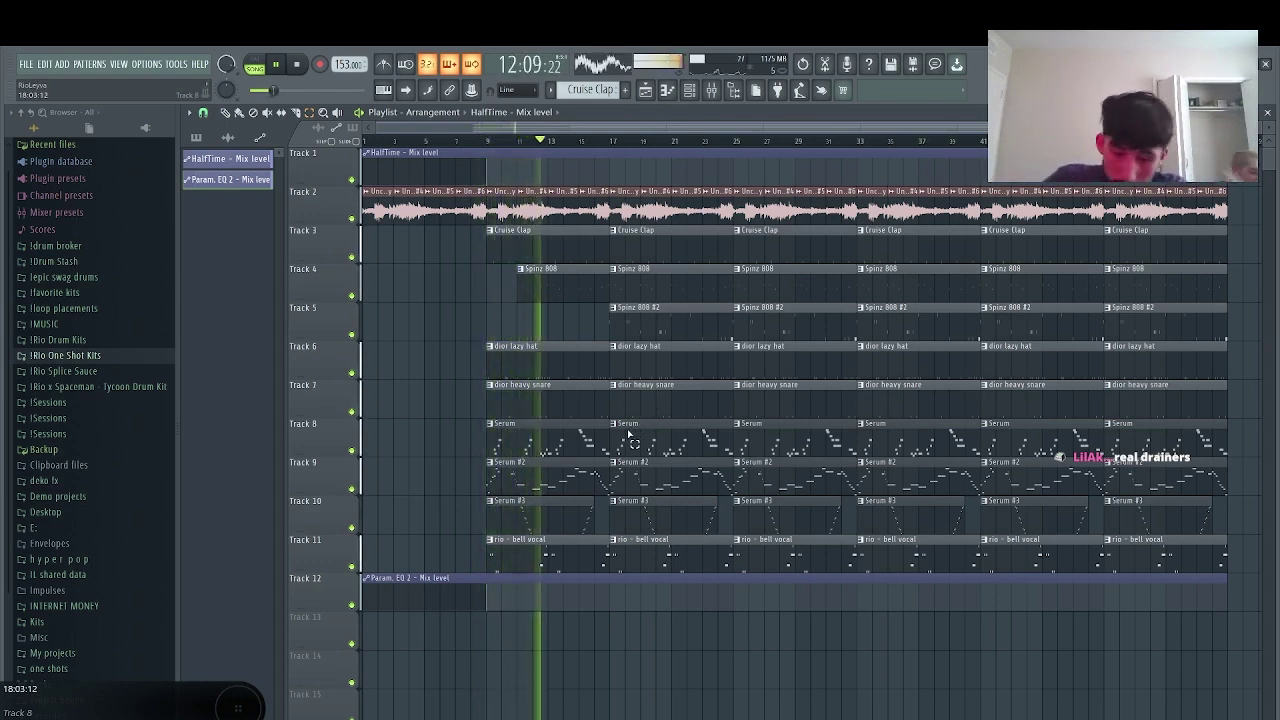
- Move the HalfTime automation point to bar 17 and delete the Unchained Melody sample clips in bars 9 to 16
{"action": "key", "text": "space"}
{"action": "key", "text": "space"}
{"action": "left_click_drag", "start_coordinate": [489, 161], "coordinate": [627, 201]}
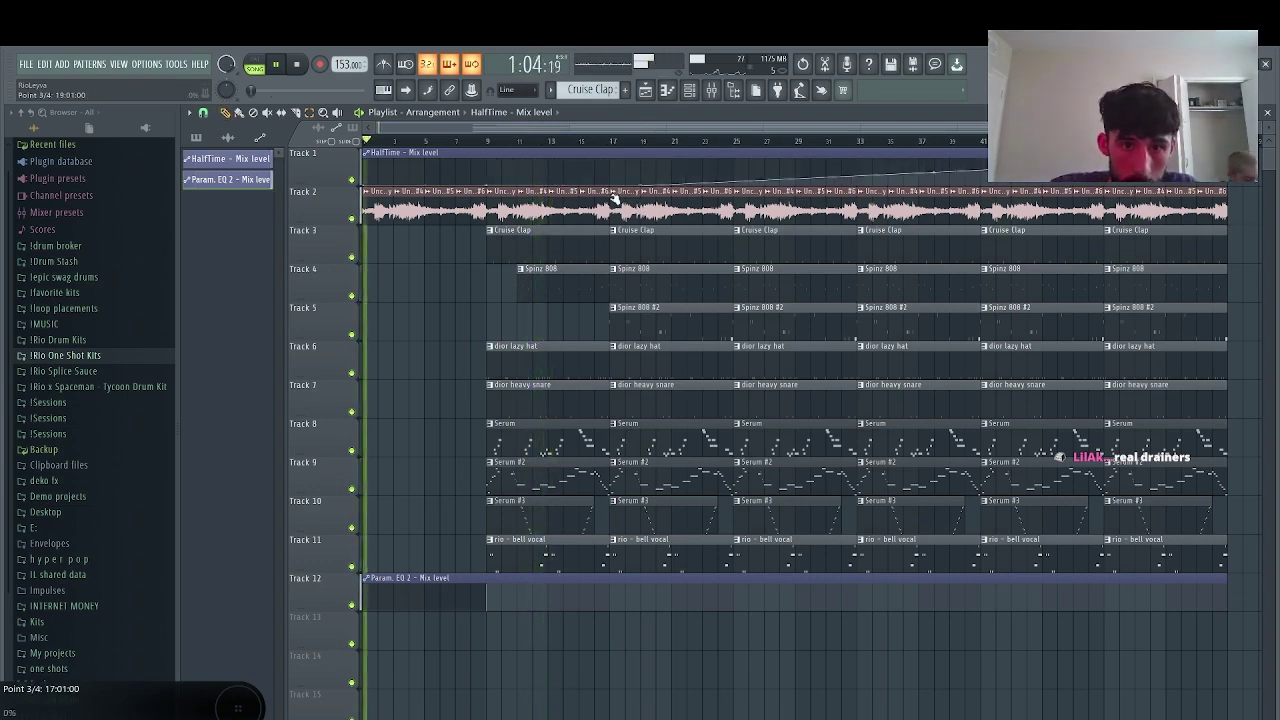
{"action": "left_click_drag", "start_coordinate": [504, 192], "coordinate": [607, 217]}
{"action": "key", "text": "Delete"}
- Extend the start of the first Spinz 808 clip back to just after bar 9, changing the playlist snap for it
{"action": "left_click_drag", "start_coordinate": [520, 289], "coordinate": [487, 289]}
{"action": "left_click", "coordinate": [202, 115]}
{"action": "left_click", "coordinate": [222, 274]}
{"action": "left_click_drag", "start_coordinate": [488, 292], "coordinate": [490, 293]}
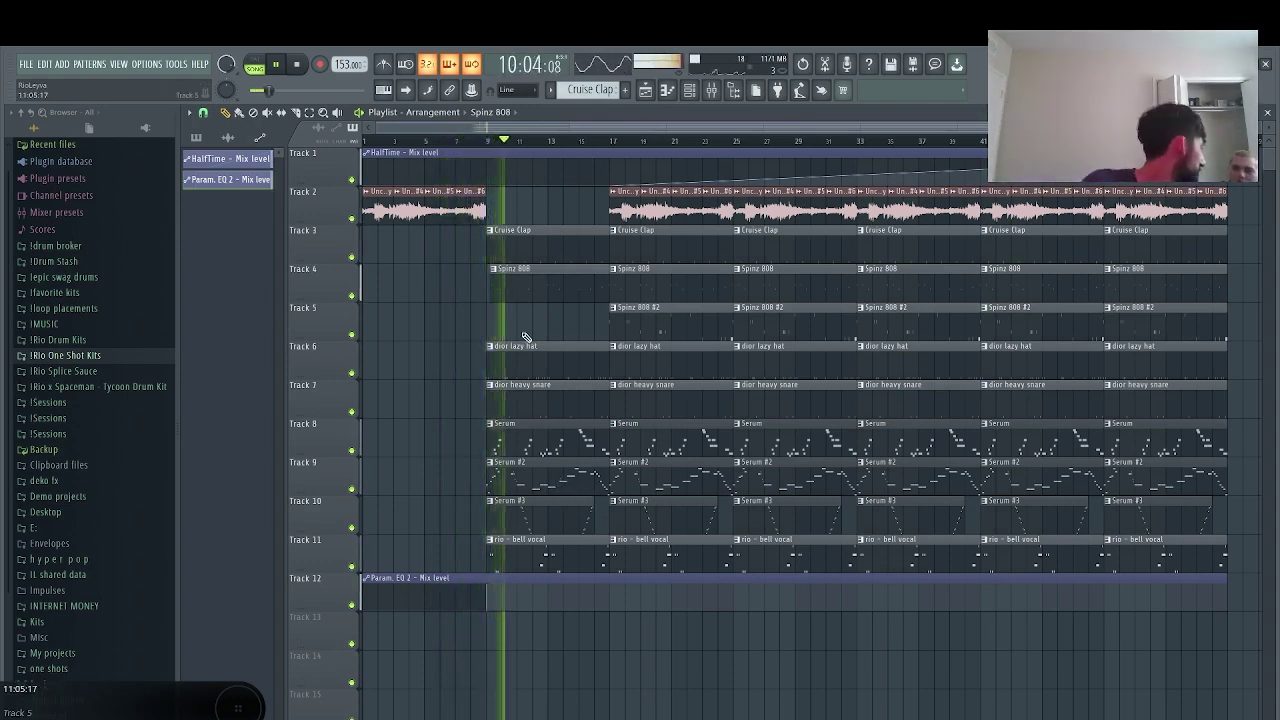
- Delete Serum #3 in bars 9 to 16 and Spinz 808 #2 in bars 17 to 24, and move the HalfTime automation change to bar 25
{"action": "right_click", "coordinate": [557, 507]}
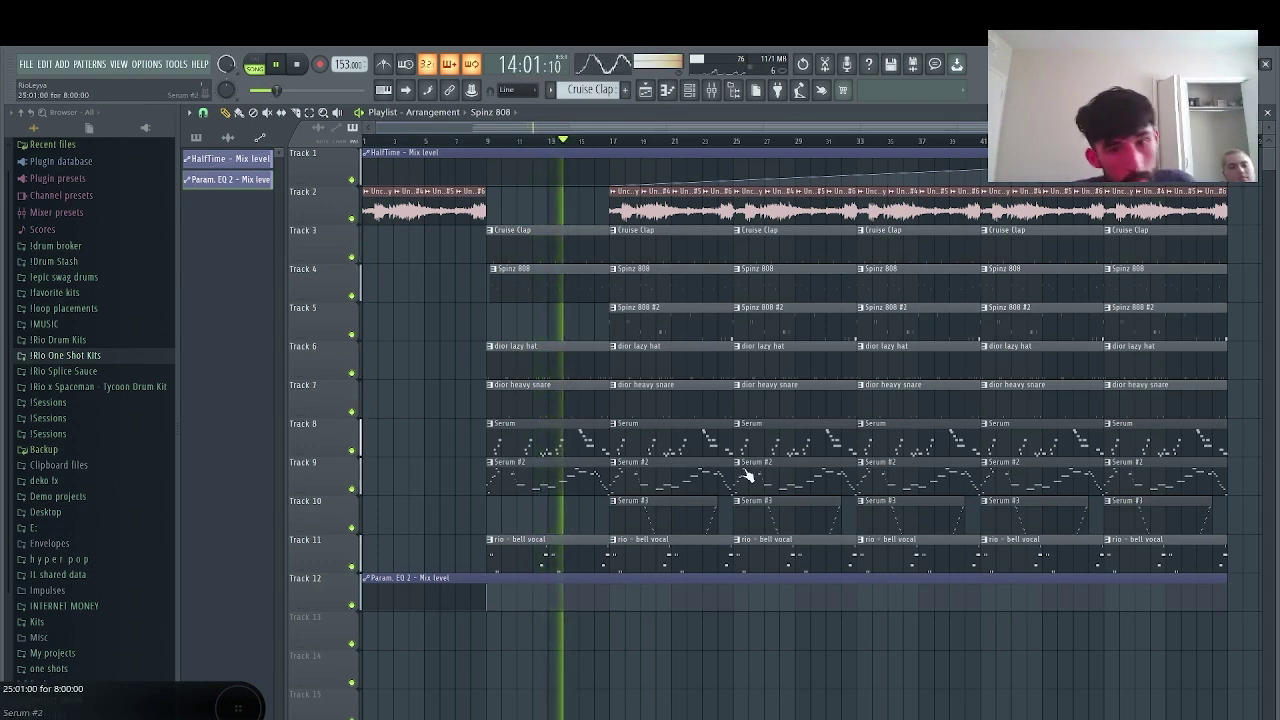
{"action": "right_click", "coordinate": [691, 328]}
{"action": "right_click", "coordinate": [737, 185]}
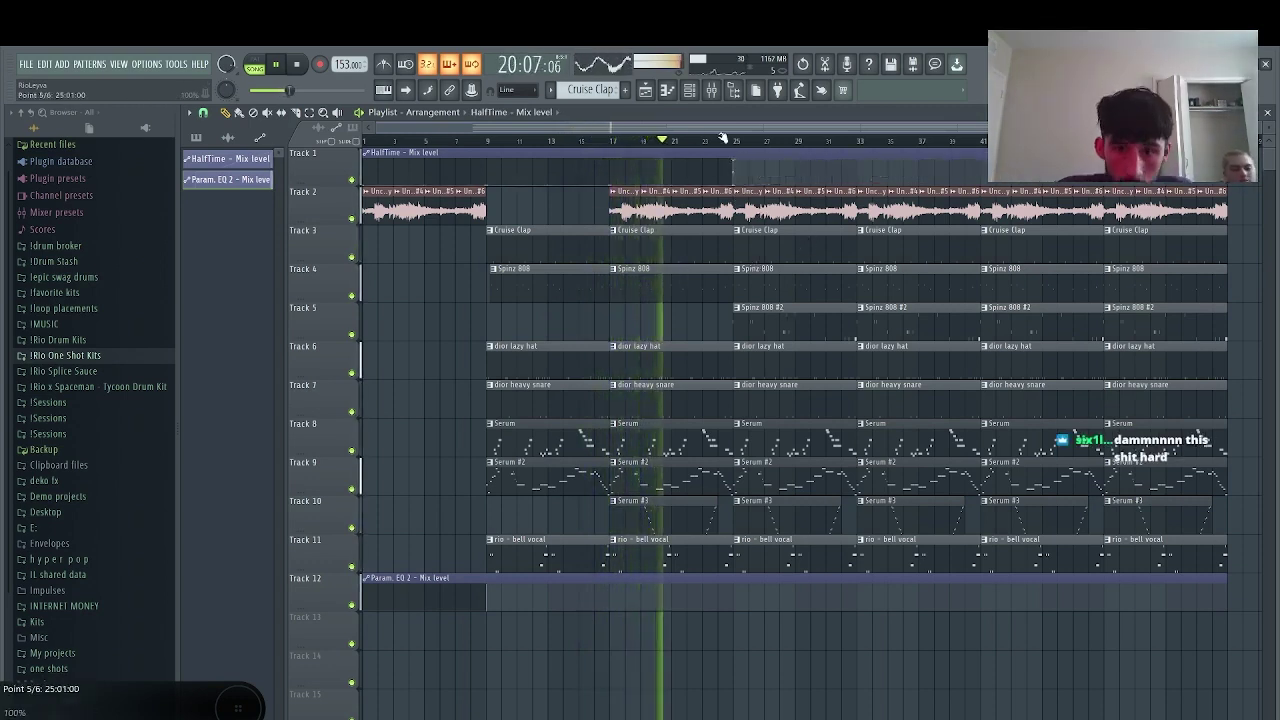
- In bars 25 to 32, delete the Spinz 808, Serum and Serum #2 clips and trim Spinz 808 #2 to start at bar 27
{"action": "right_click", "coordinate": [742, 288]}
{"action": "left_click_drag", "start_coordinate": [740, 314], "coordinate": [767, 308]}
{"action": "right_click", "coordinate": [786, 450]}
{"action": "right_click", "coordinate": [791, 477]}
{"action": "left_click", "coordinate": [741, 580]}
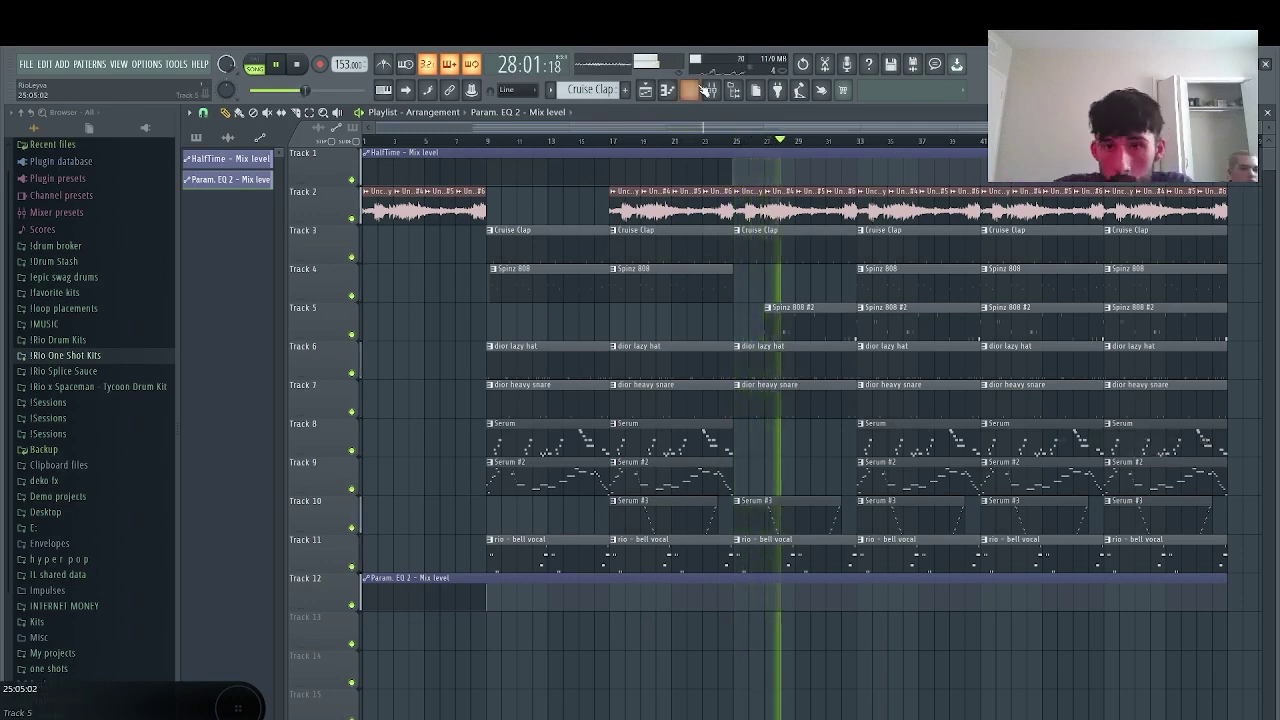
- Remove the trimmed Spinz 808 #2 clip at bar 27 and replay the arrangement from bar 23
{"action": "key", "text": "F6"}
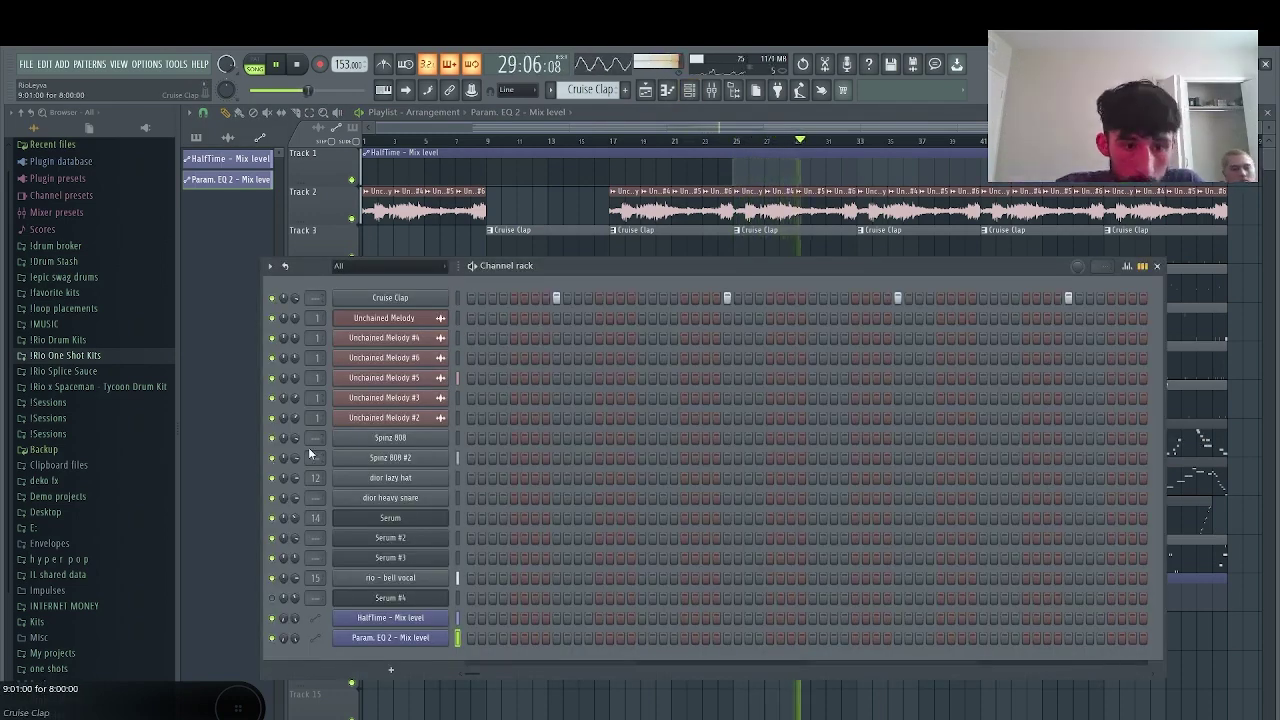
{"action": "key", "text": "space"}
{"action": "key", "text": "F6"}
{"action": "left_click", "coordinate": [708, 145]}
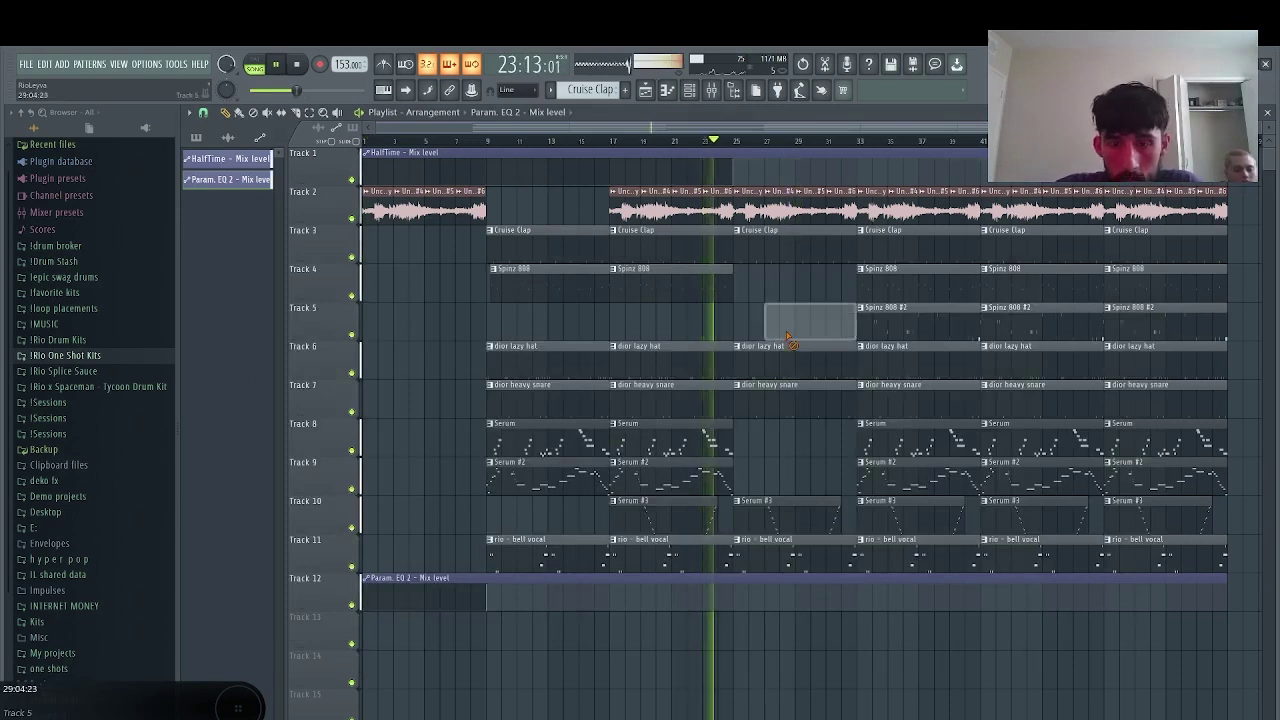
{"action": "left_click", "coordinate": [707, 143]}
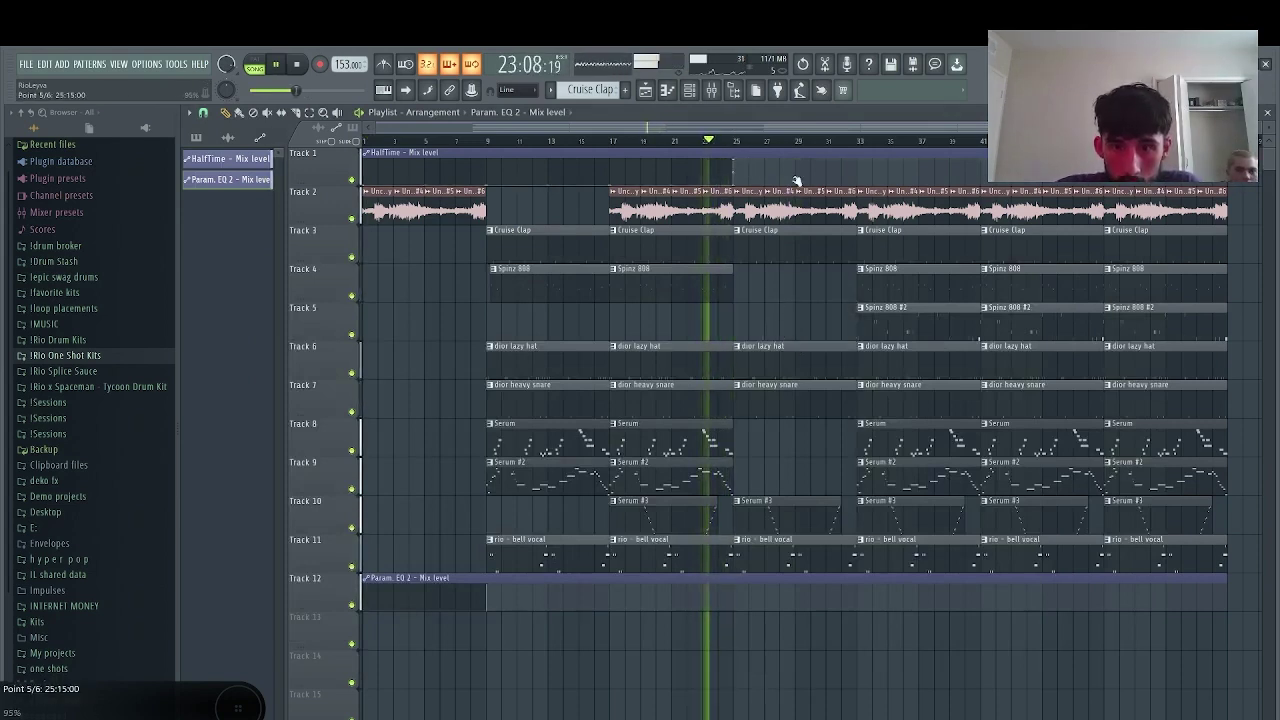
- Move the HalfTime automation change to bar 33 and delete the Serum #3 and bell vocal clips in bars 25 to 32
{"action": "left_click_drag", "start_coordinate": [735, 159], "coordinate": [857, 208]}
{"action": "right_click", "coordinate": [797, 531]}
{"action": "right_click", "coordinate": [795, 556]}
- Place a Spinz 808 clip in bars 25 to 32, cut off its beginning so it starts at bar 27, and replay the transition
{"action": "left_click", "coordinate": [742, 286]}
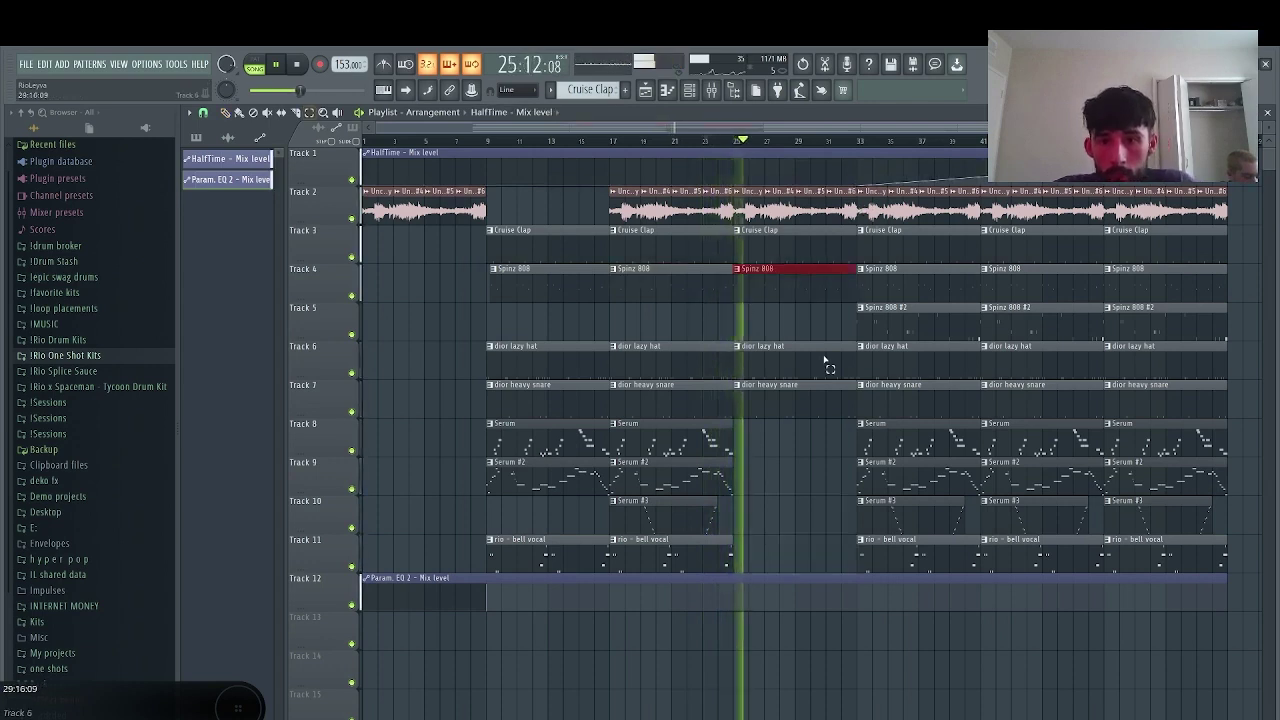
{"action": "left_click", "coordinate": [765, 290]}
{"action": "key", "text": "p"}
{"action": "right_click", "coordinate": [756, 290]}
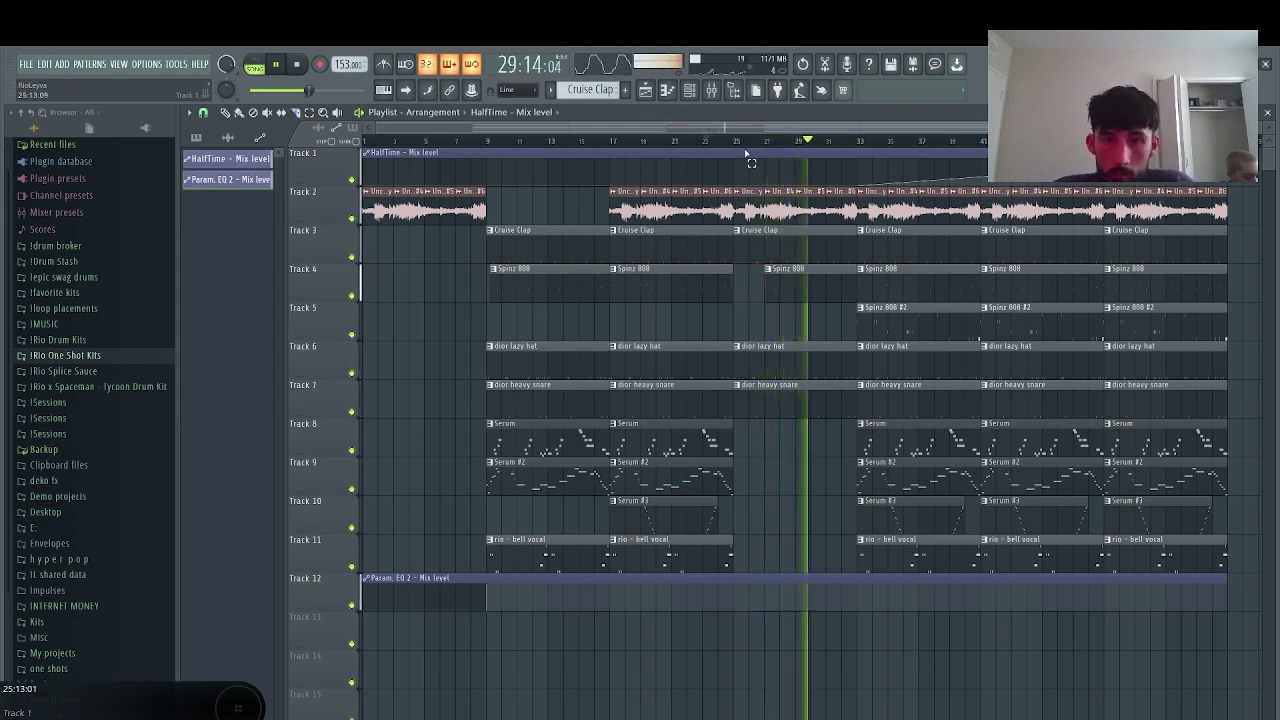
{"action": "left_click", "coordinate": [728, 145]}
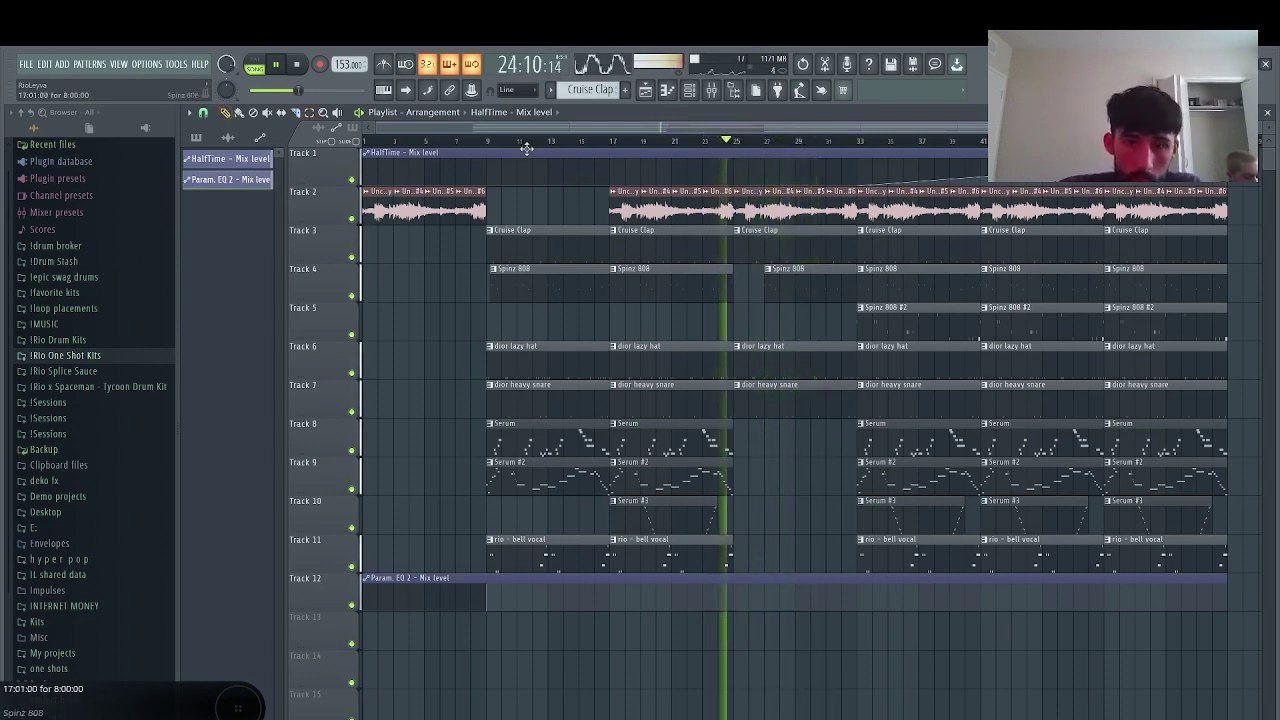
- Make the HalfTime automation change abruptly at bar 33 and delete the Unchained Melody clips in bars 33 to 40
{"action": "left_click", "coordinate": [203, 112]}
{"action": "left_click", "coordinate": [226, 285]}
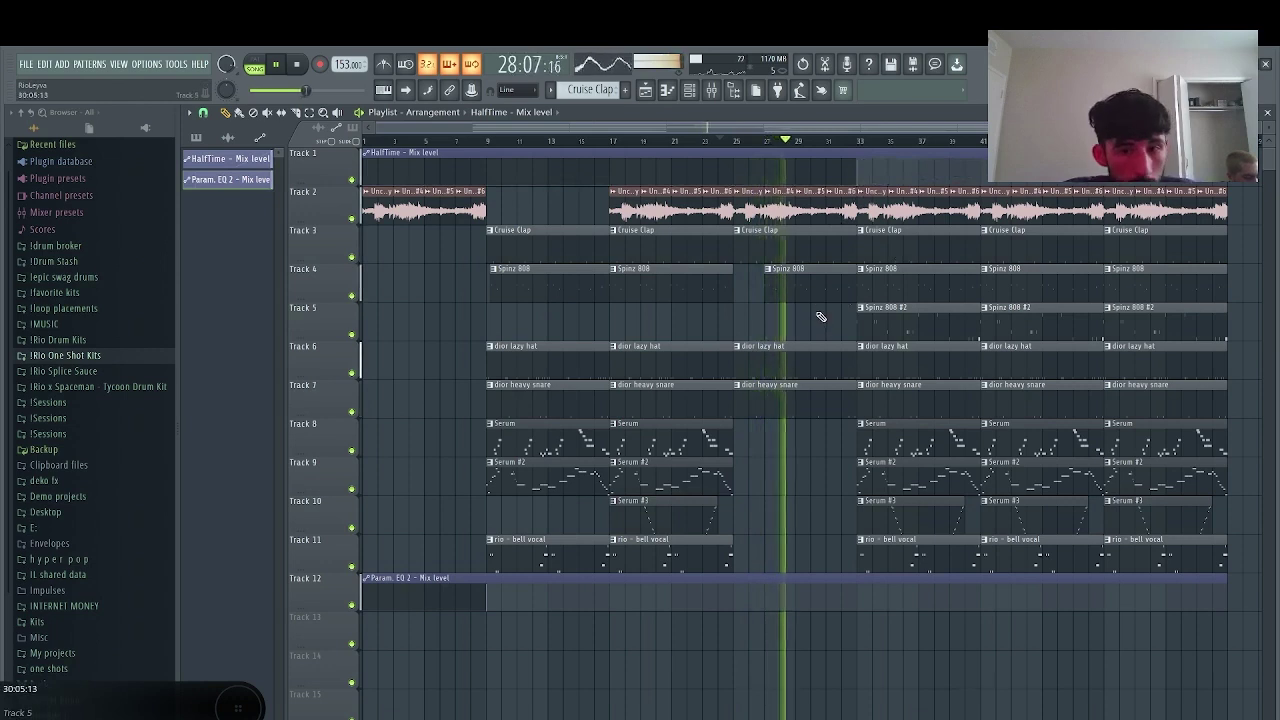
{"action": "left_click_drag", "start_coordinate": [795, 210], "coordinate": [741, 213]}
{"action": "key", "text": "ctrl+b"}
{"action": "left_click_drag", "start_coordinate": [968, 208], "coordinate": [873, 219]}
{"action": "key", "text": "Delete"}
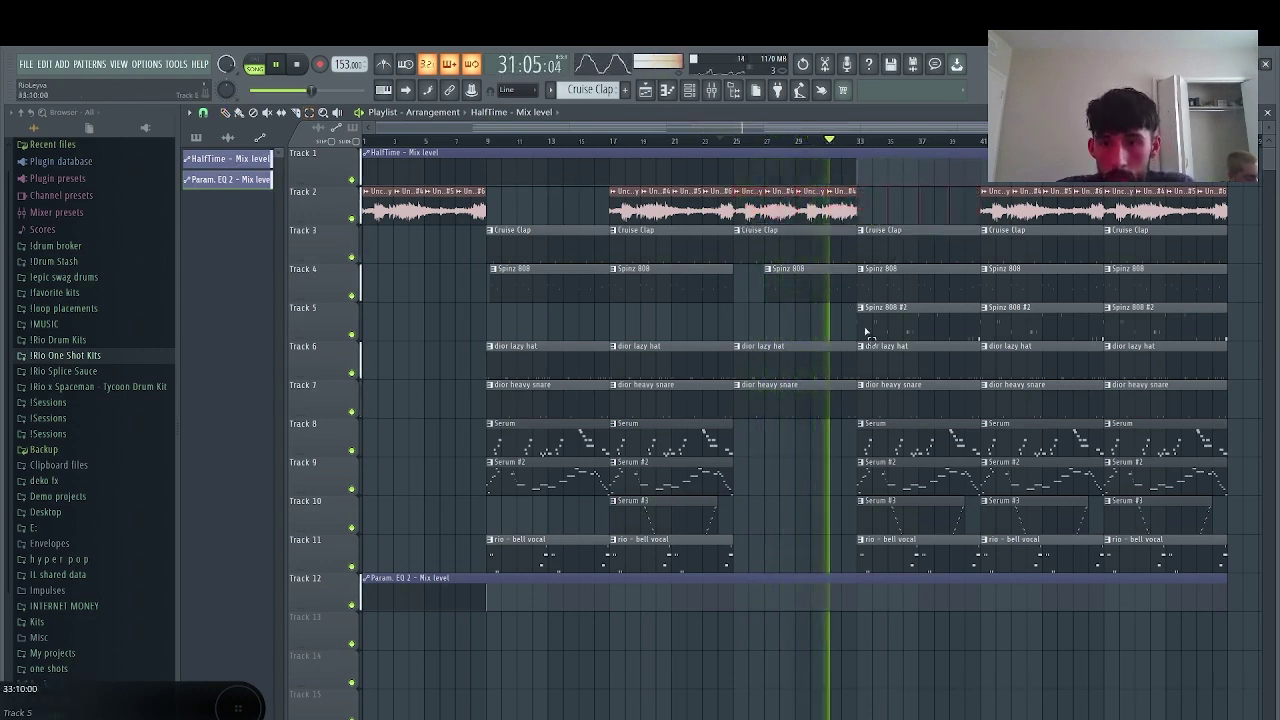
- In bars 33 to 40, cut off the beginning of the Cruise Clap clip to start just after bar 34 and delete Spinz 808 #2
{"action": "right_click", "coordinate": [878, 251]}
{"action": "key", "text": "e"}
{"action": "key", "text": "space"}
{"action": "key", "text": "space"}
{"action": "key", "text": "space"}
{"action": "key", "text": "Delete"}
{"action": "key", "text": "space"}
{"action": "key", "text": "c"}
- Cut away everything from bar 41 onward on all tracks and delete the Serum clip in bars 33 to 40
{"action": "left_click_drag", "start_coordinate": [981, 568], "coordinate": [985, 183]}
{"action": "key", "text": "e"}
{"action": "key", "text": "Delete"}
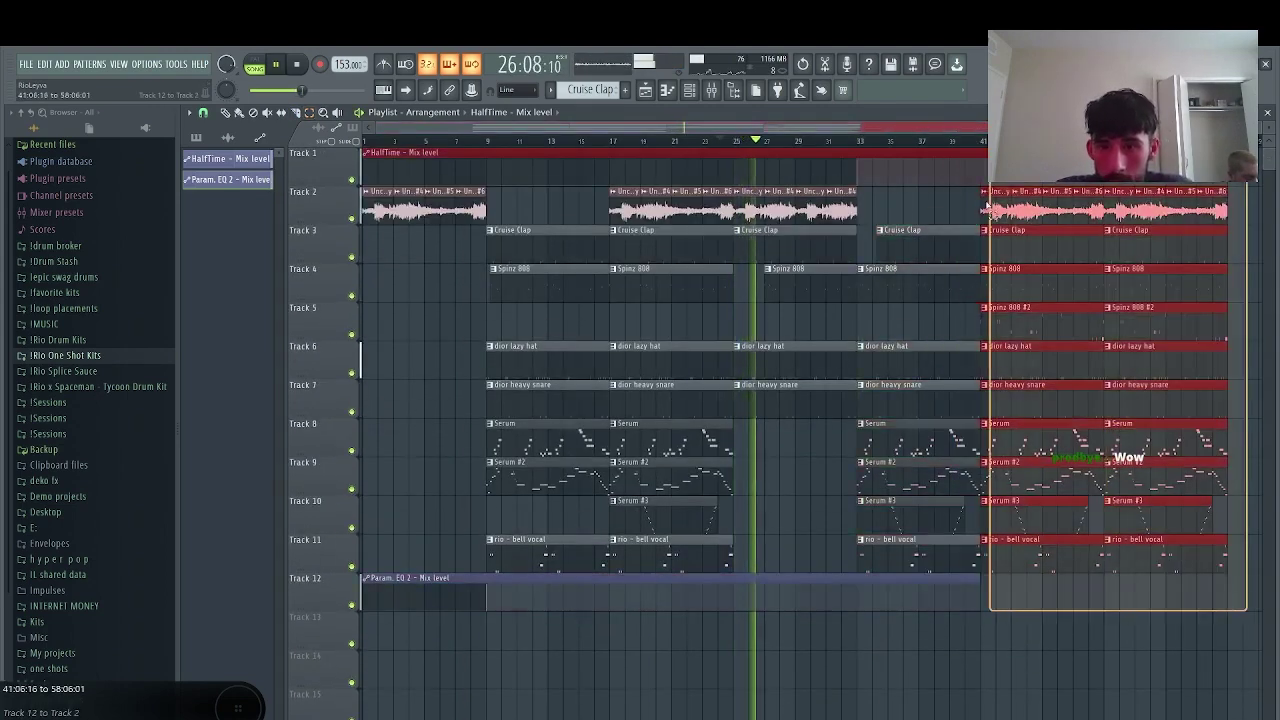
{"action": "key", "text": "Delete"}
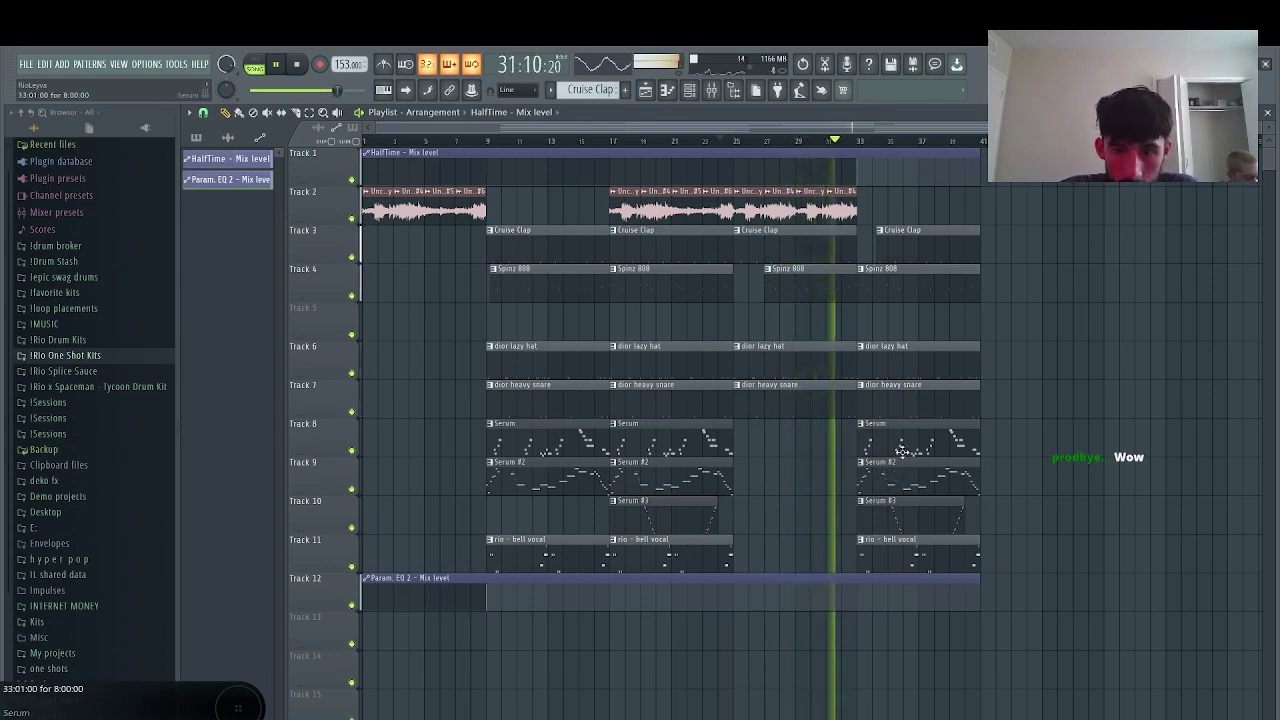
{"action": "right_click", "coordinate": [885, 440]}
- Lengthen the last note of the Spinz 808 pattern in the piano roll and return to the playlist
{"action": "double_click", "coordinate": [706, 280]}
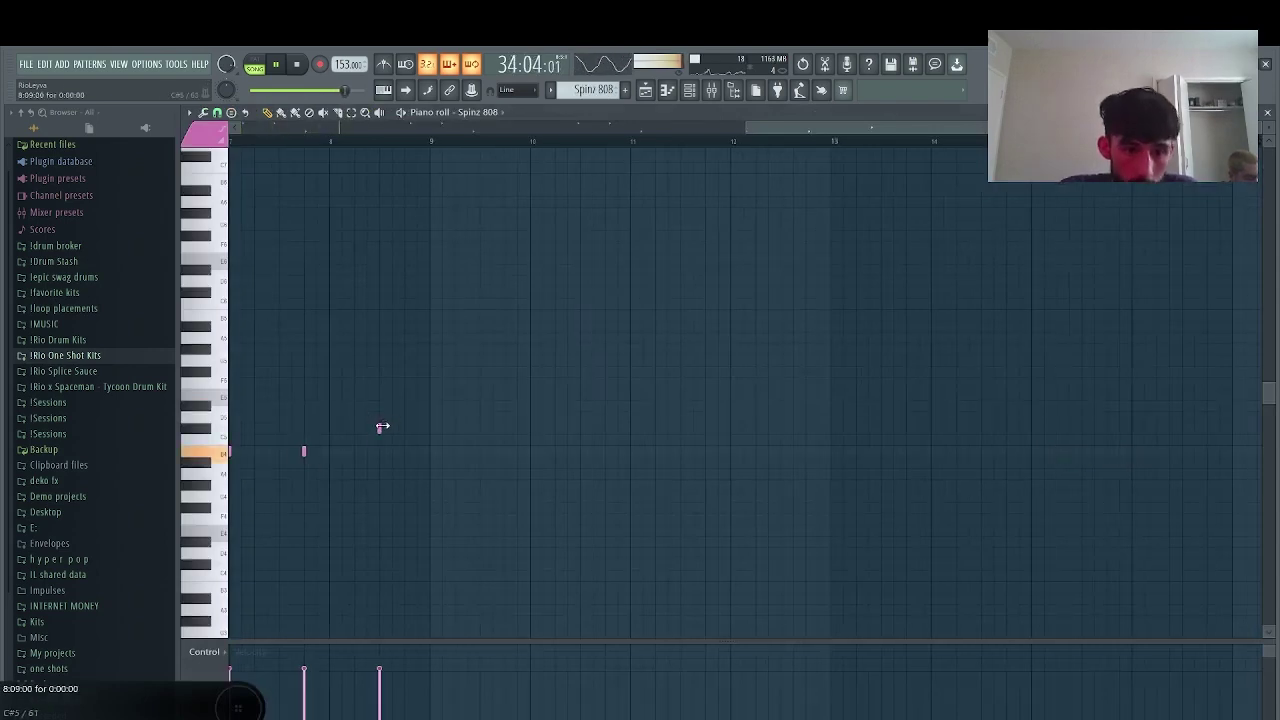
{"action": "left_click", "coordinate": [646, 91]}
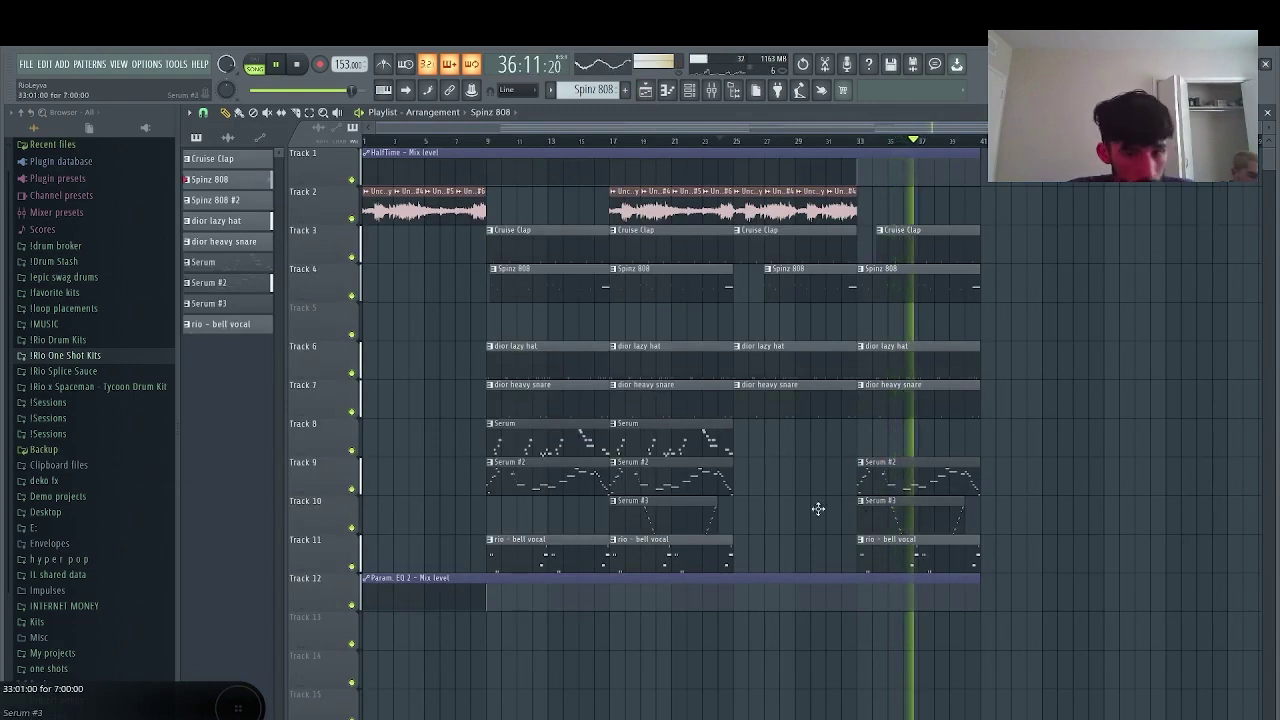
- Try copies of the Serum and Serum #2 clips in bars 25 to 32, removing each again
{"action": "left_click_drag", "start_coordinate": [663, 439], "coordinate": [791, 425]}
{"action": "left_click", "coordinate": [734, 140]}
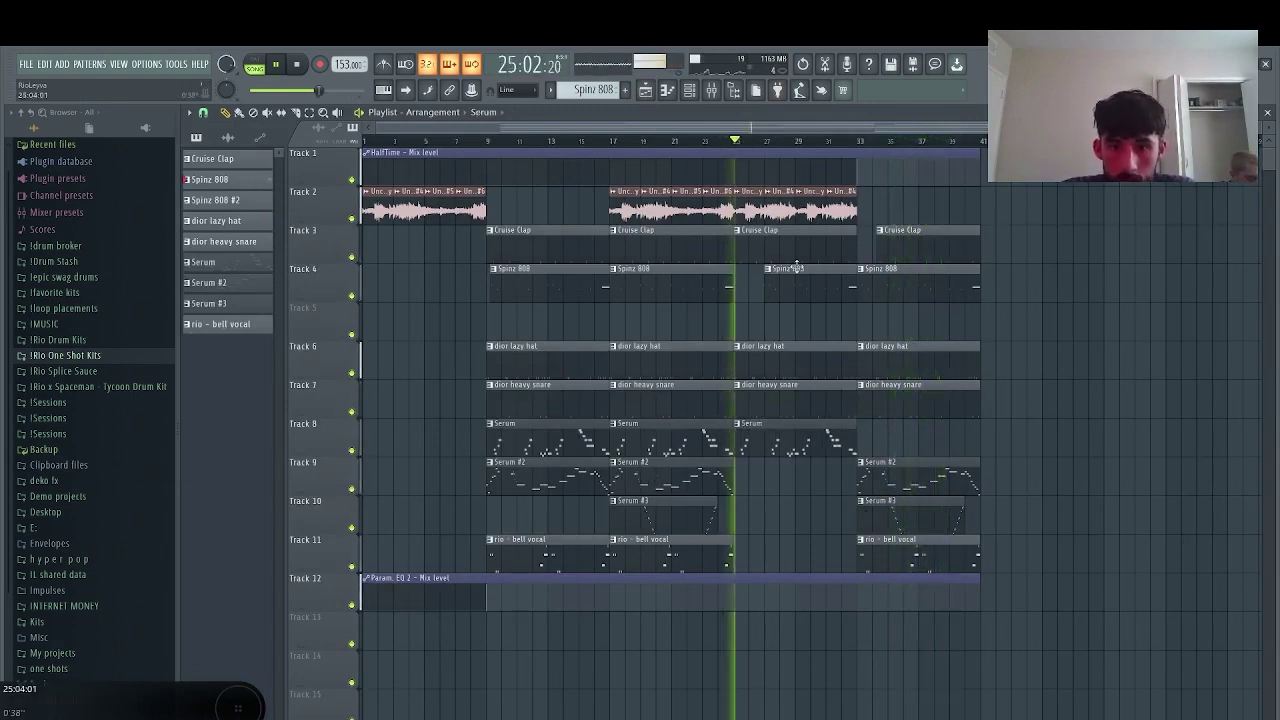
{"action": "right_click", "coordinate": [768, 448]}
{"action": "left_click", "coordinate": [691, 481], "text": "ctrl"}
{"action": "key", "text": "ctrl+b"}
{"action": "key", "text": "Delete"}
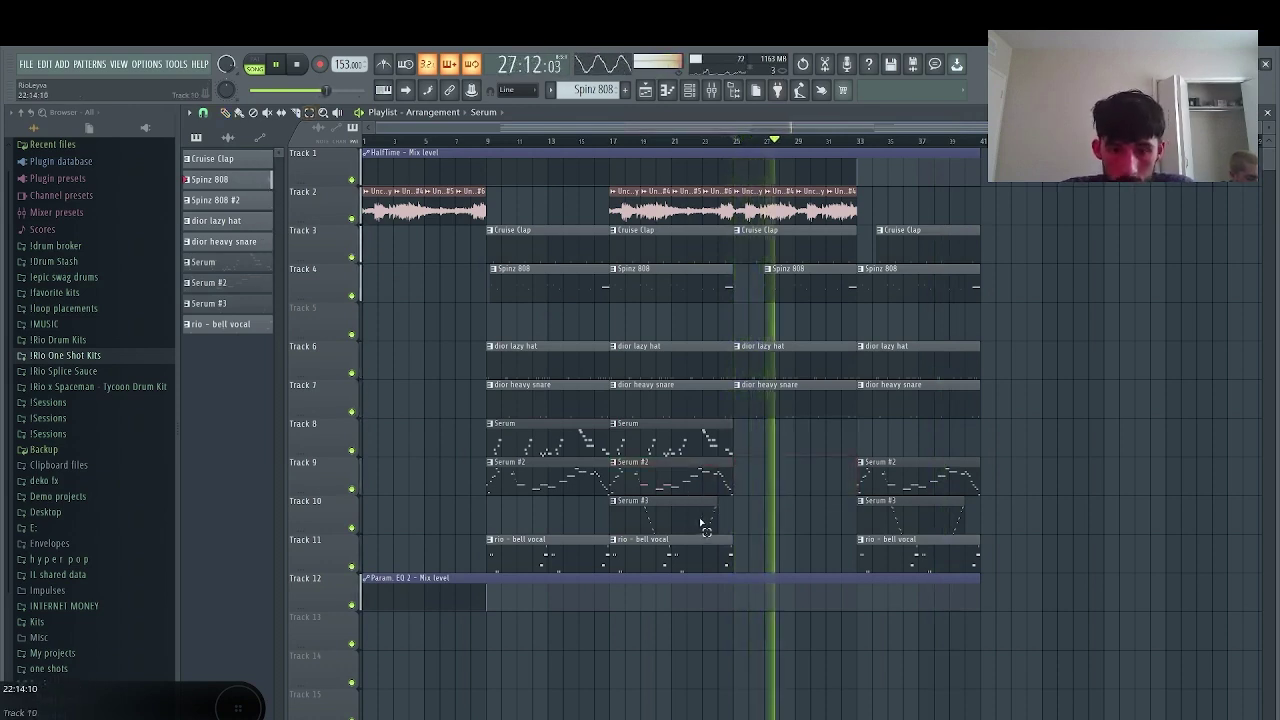
- Copy Serum #3 to bar 25, then replace the Serum #3 clip at bar 33 with a copy of the Serum clip
{"action": "left_click_drag", "start_coordinate": [668, 513], "coordinate": [776, 504]}
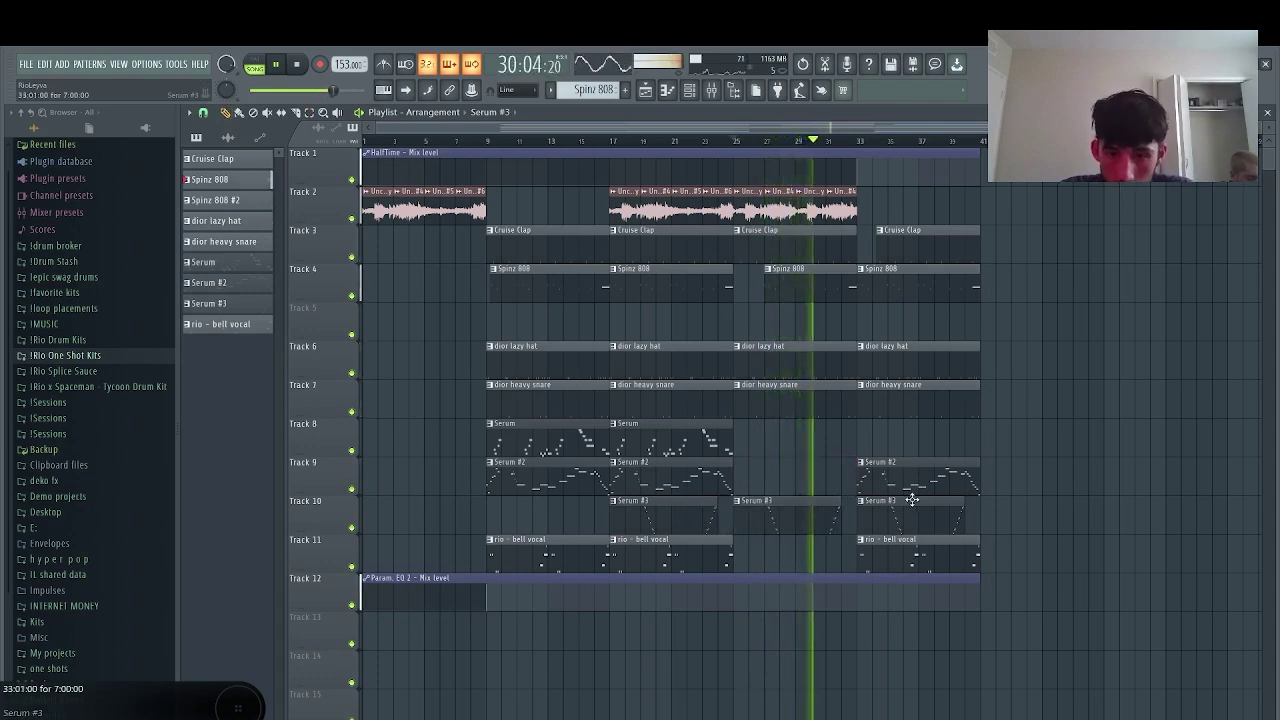
{"action": "right_click", "coordinate": [897, 505]}
{"action": "left_click_drag", "start_coordinate": [690, 432], "coordinate": [886, 446]}
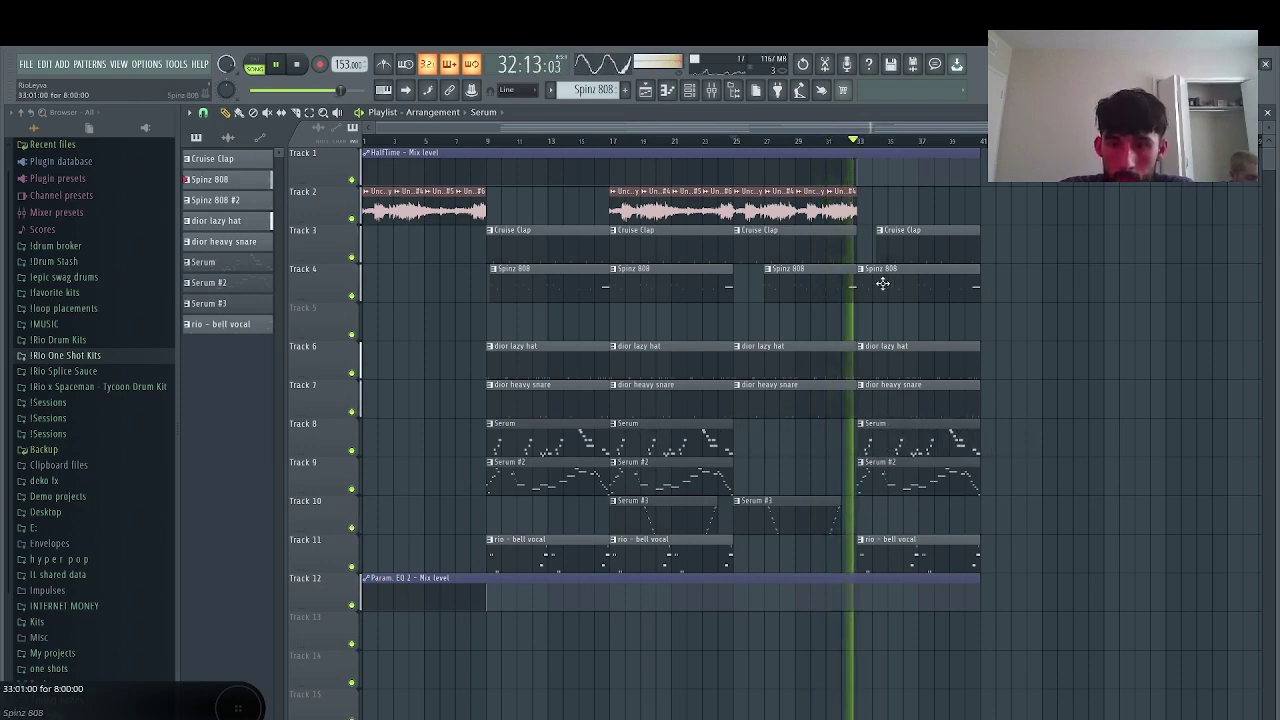
- Slice the dior lazy hat clip in bars 33 to 40 and keep only the part starting at bar 37
{"action": "key", "text": "c"}
{"action": "left_click", "coordinate": [884, 366]}
{"action": "key", "text": "p"}
{"action": "right_click", "coordinate": [876, 368]}
{"action": "left_click_drag", "start_coordinate": [887, 361], "coordinate": [924, 361]}
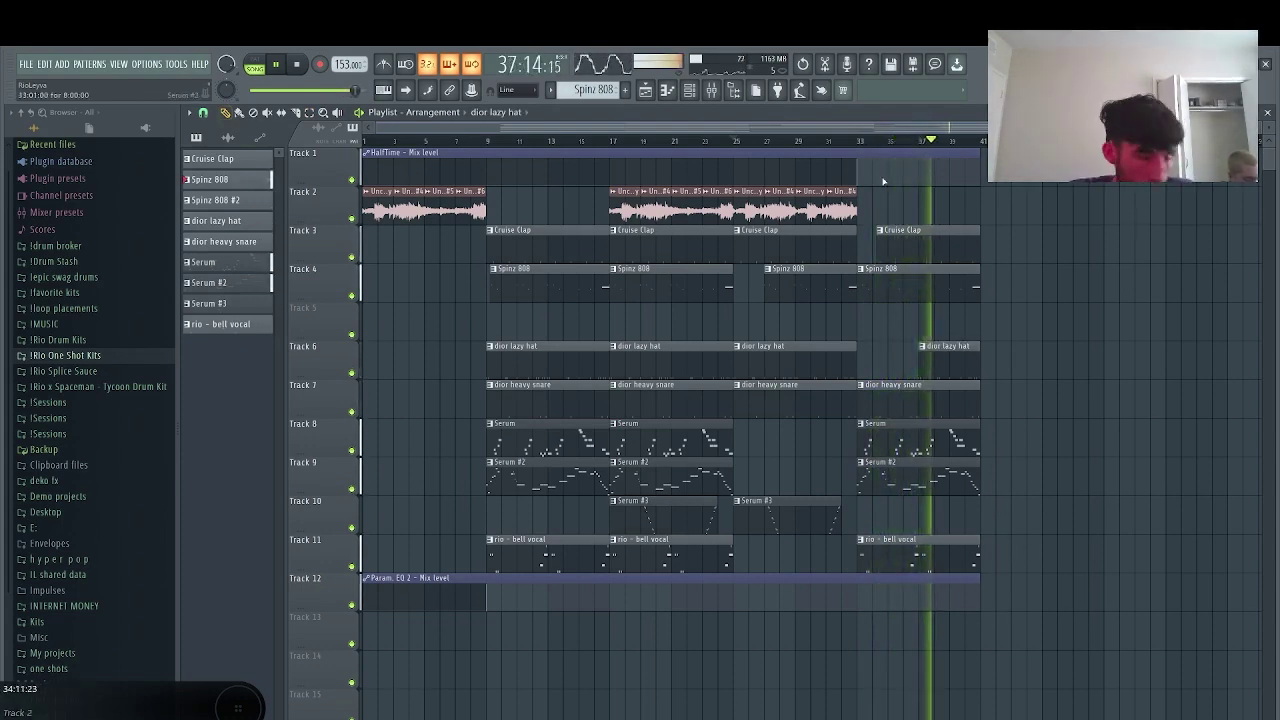
- Select the whole 40-bar arrangement and duplicate it twice so it extends through bar 120
{"action": "left_click", "coordinate": [691, 92]}
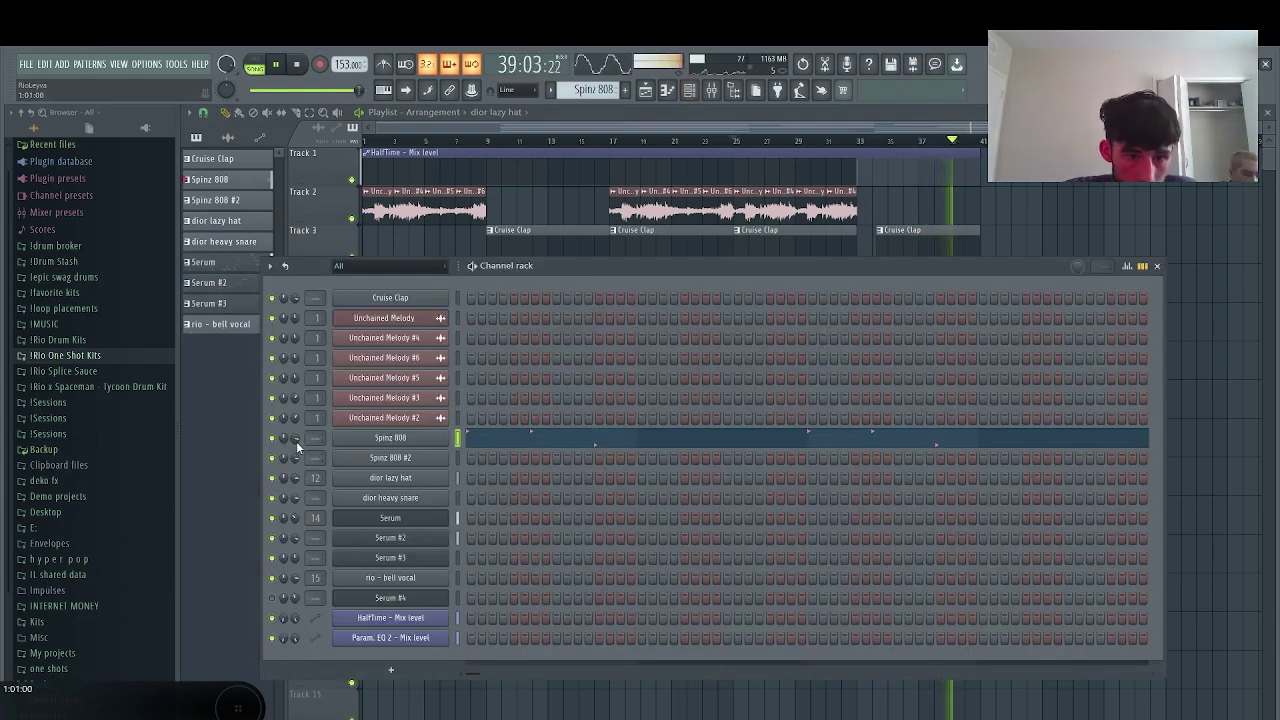
{"action": "left_click", "coordinate": [786, 124]}
{"action": "left_click_drag", "start_coordinate": [999, 643], "coordinate": [35, 53]}
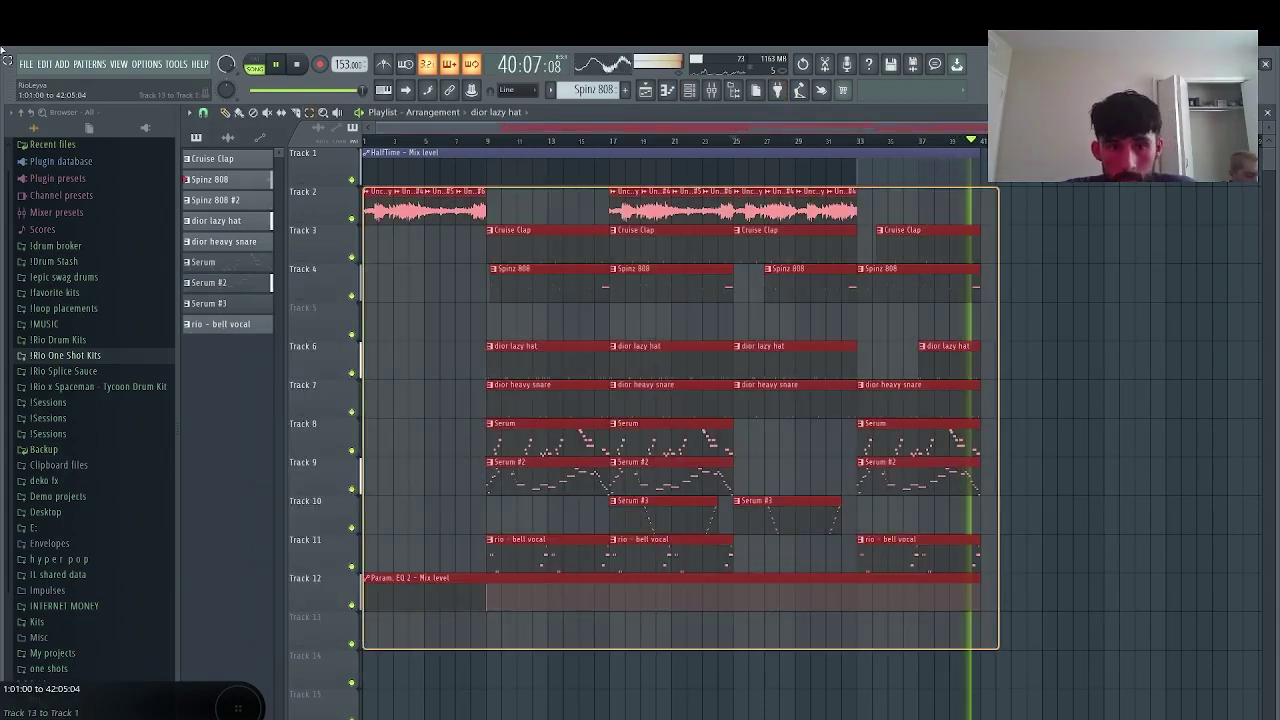
{"action": "key", "text": "ctrl+b"}
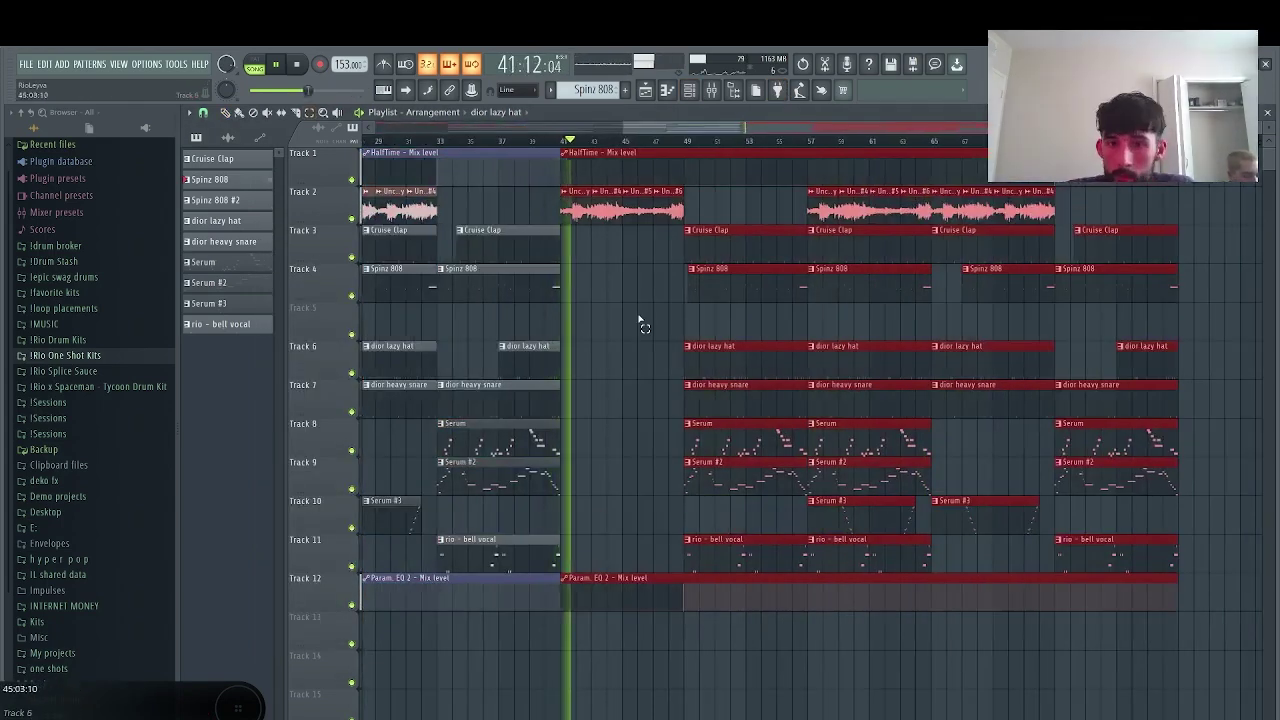
{"action": "left_click", "coordinate": [655, 252]}
{"action": "left_click_drag", "start_coordinate": [1187, 626], "coordinate": [1180, 142]}
{"action": "key", "text": "ctrl+b"}
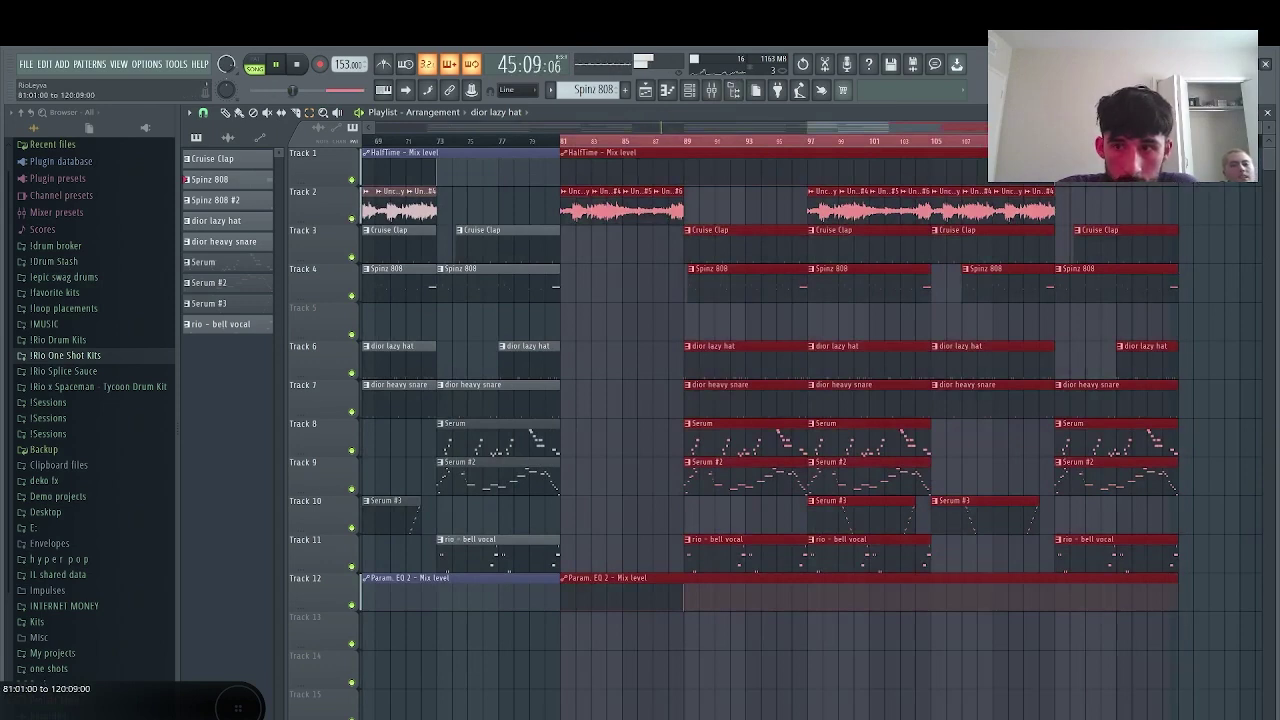
- Stop playback, change the playlist snap and set the time selection to bars 105 through 120
{"action": "key", "text": "space"}
{"action": "left_click_drag", "start_coordinate": [929, 144], "coordinate": [1082, 144]}
{"action": "left_click", "coordinate": [201, 114]}
{"action": "left_click", "coordinate": [220, 302]}
{"action": "left_click", "coordinate": [967, 145]}
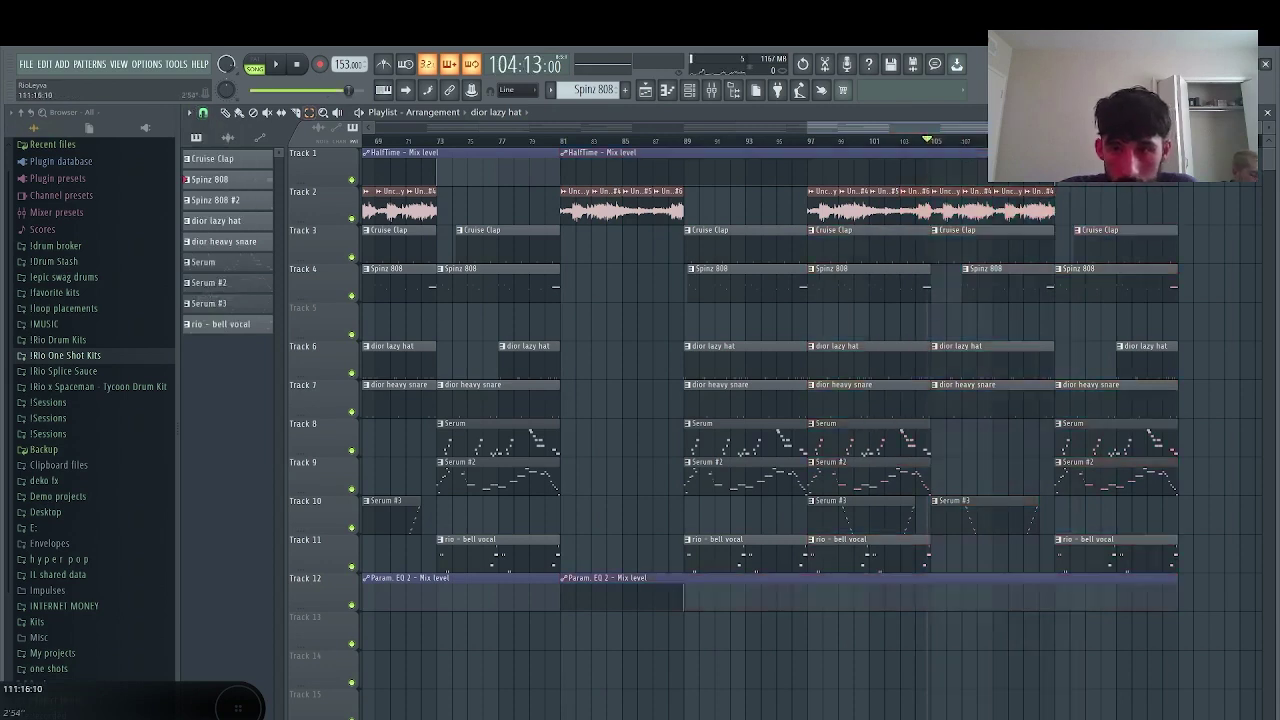
{"action": "left_click_drag", "start_coordinate": [1055, 142], "coordinate": [1207, 142]}
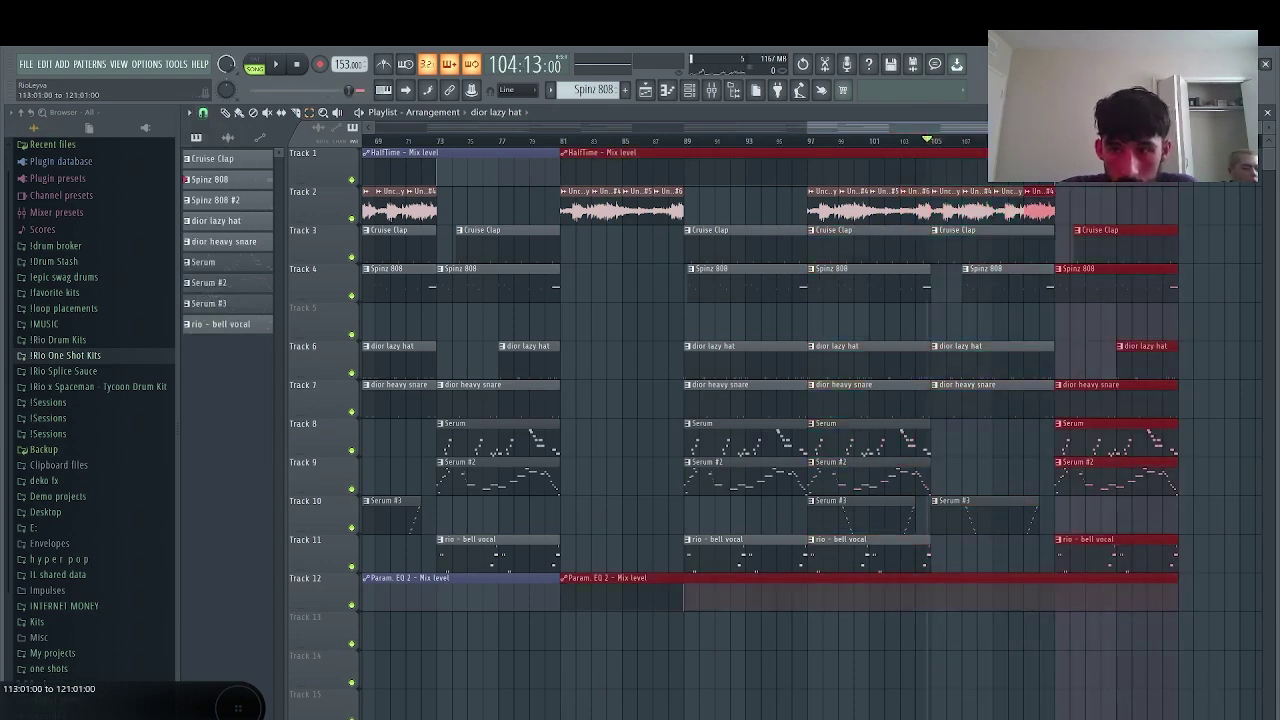
{"action": "left_click_drag", "start_coordinate": [932, 145], "coordinate": [1178, 142]}
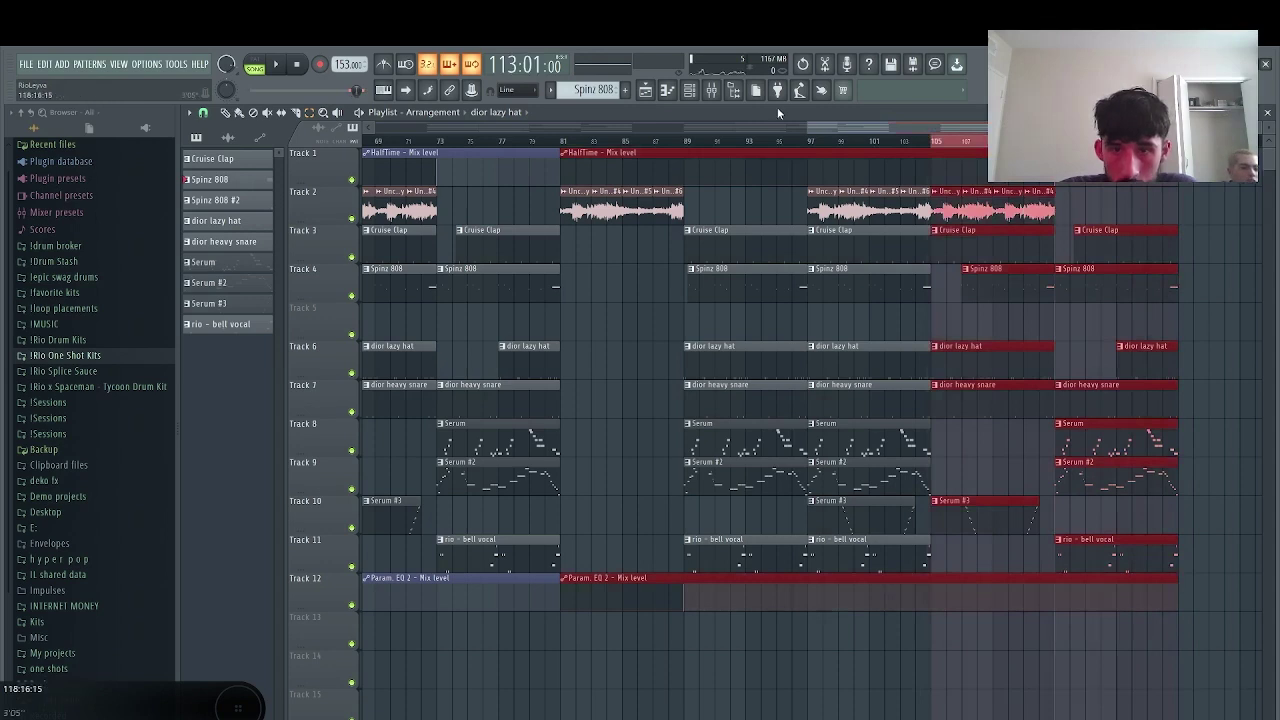
- Render the master mixer track for the selected 16 bars to a 32-bit float stereo audio clip
{"action": "left_click", "coordinate": [711, 90]}
{"action": "left_click", "coordinate": [226, 669]}
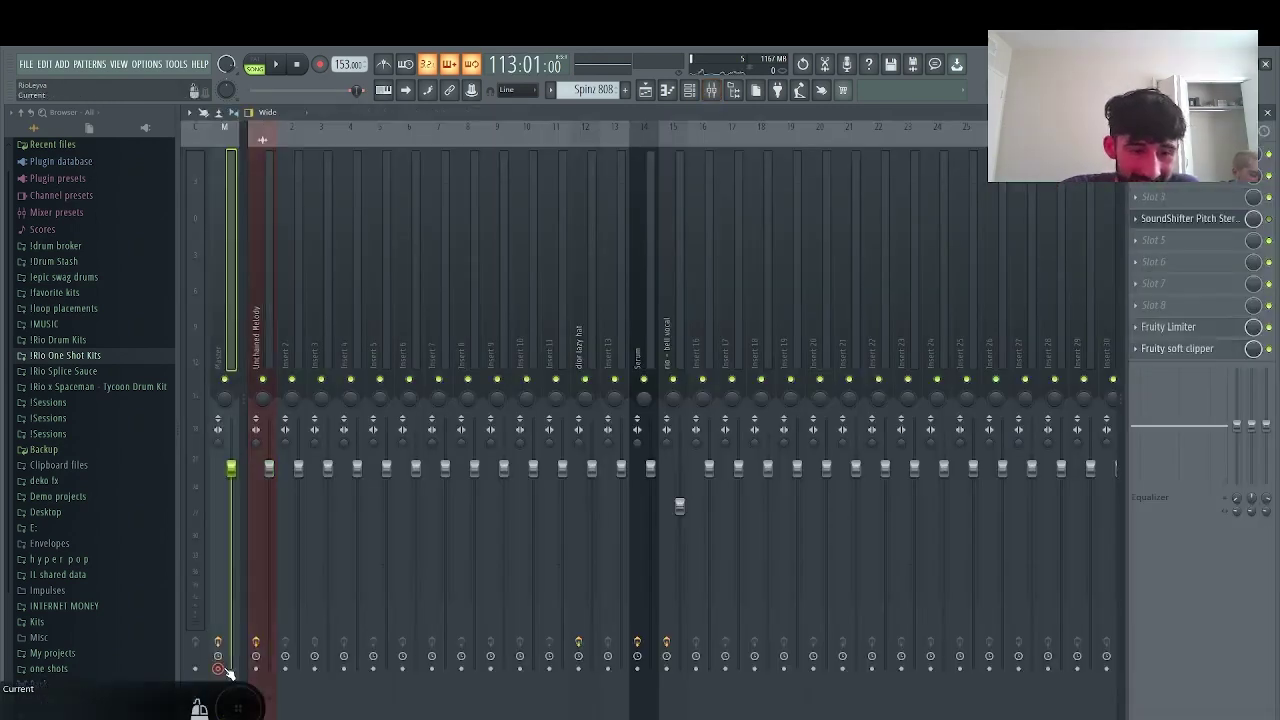
{"action": "key", "text": "alt+r"}
{"action": "left_click", "coordinate": [731, 519]}
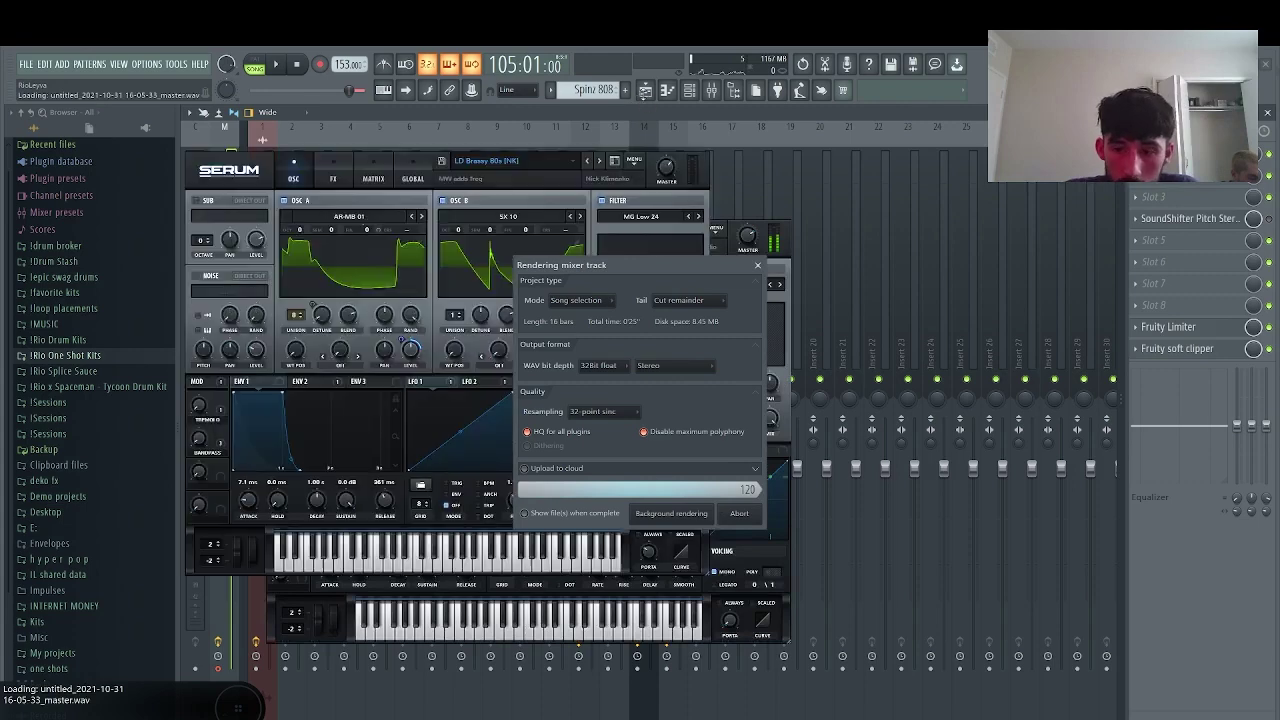
- Clear the selection and delete the original clips from bar 105 onward, keeping only the rendered master audio clip there
{"action": "left_click", "coordinate": [645, 90]}
{"action": "key", "text": "ctrl+d"}
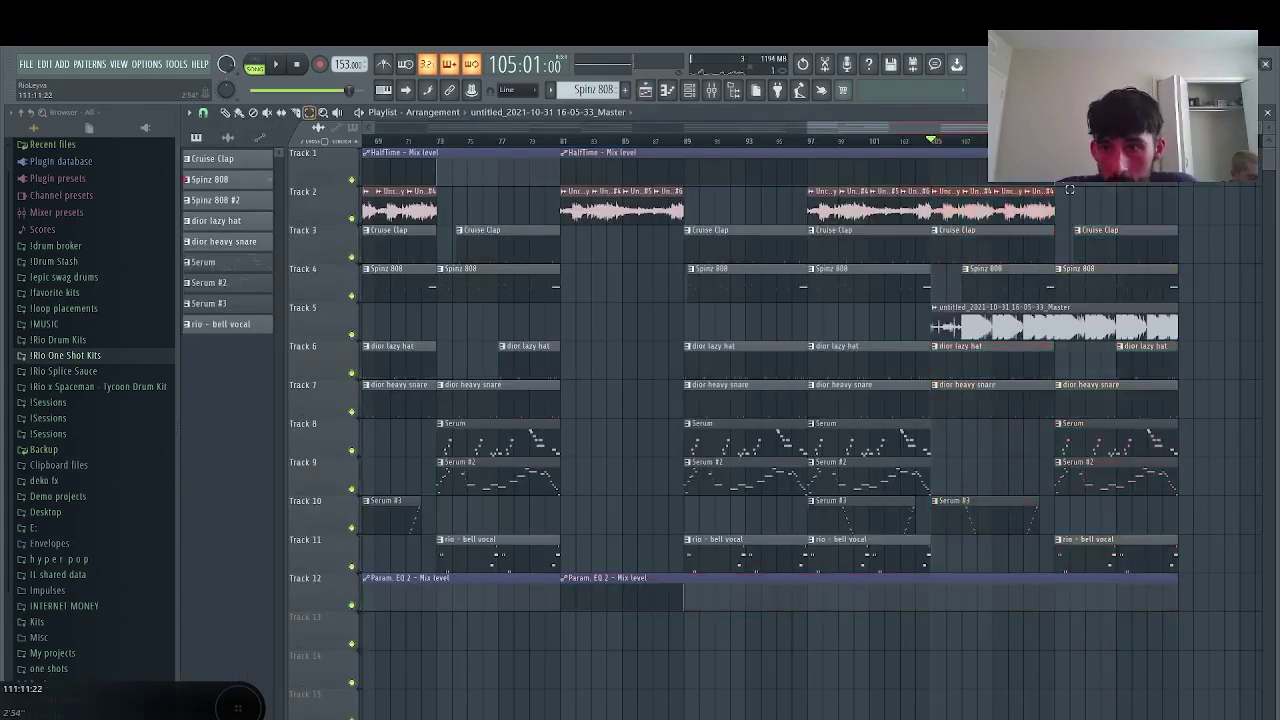
{"action": "left_click_drag", "start_coordinate": [1183, 292], "coordinate": [935, 185]}
{"action": "key", "text": "Delete"}
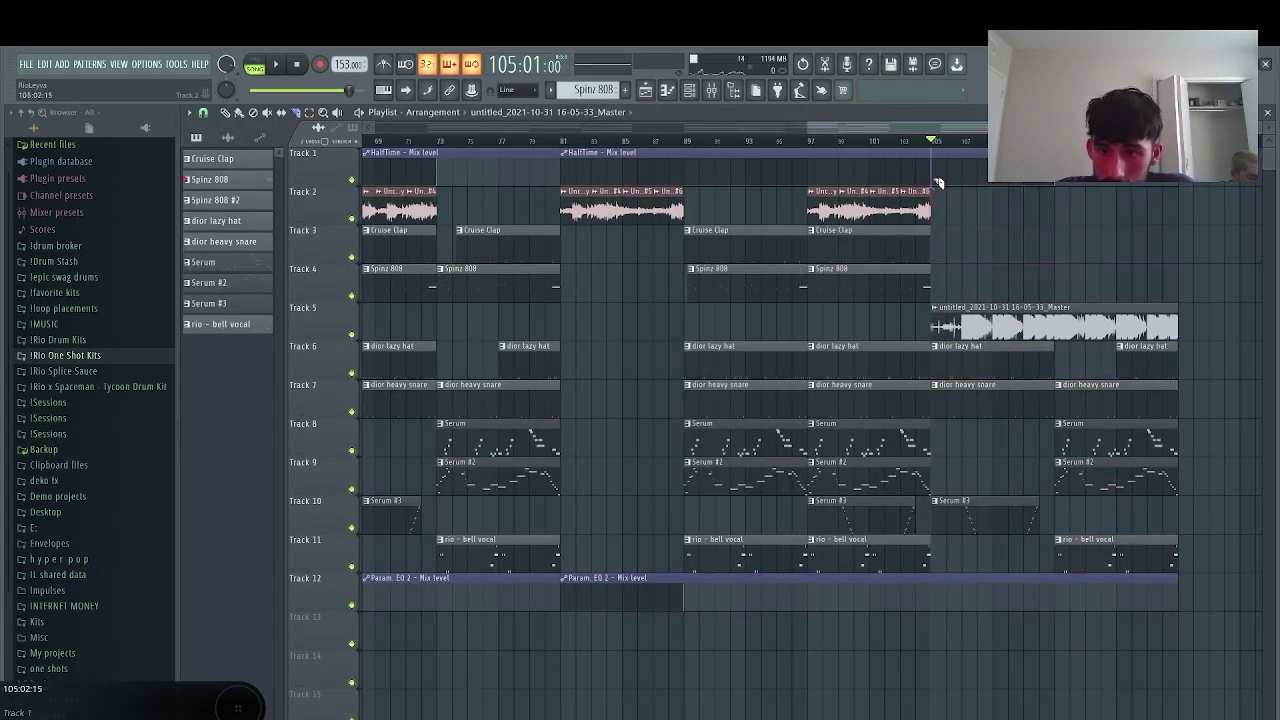
{"action": "left_click_drag", "start_coordinate": [1158, 622], "coordinate": [924, 352]}
{"action": "key", "text": "Delete"}
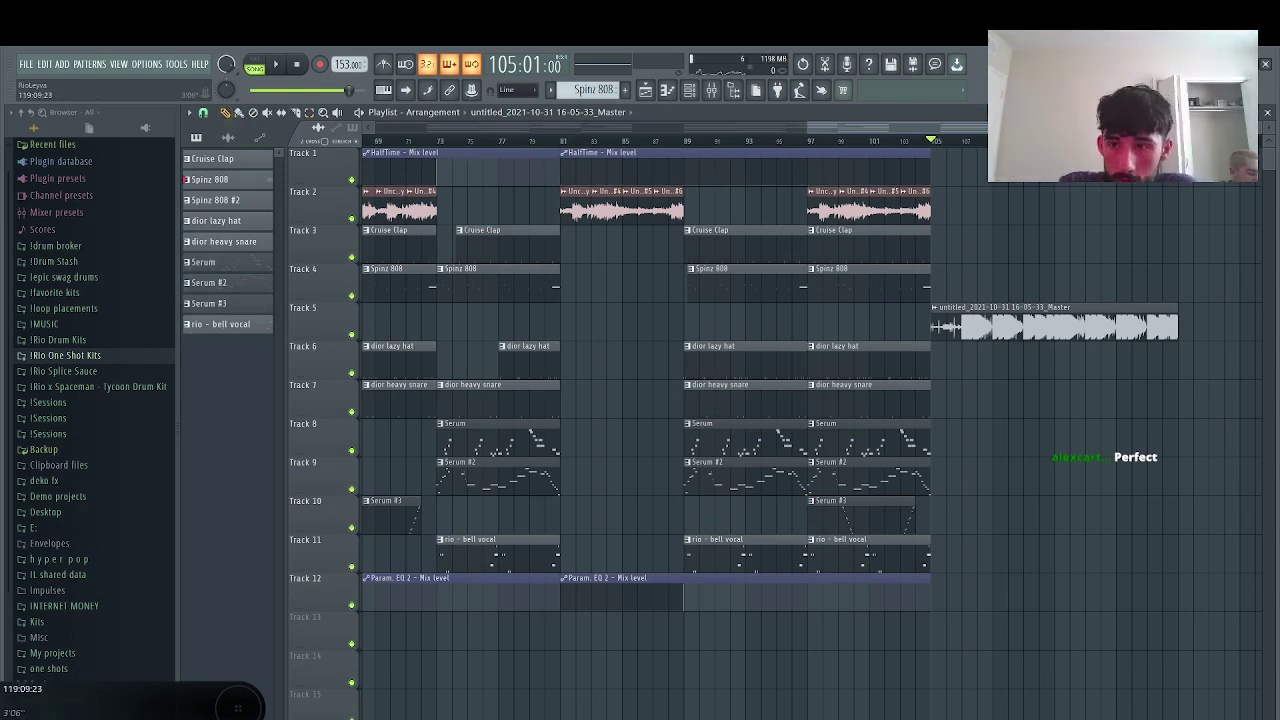
- Stretch the rendered master clip at bar 105 to 20 bars, play it and adjust its channel volume
{"action": "scroll", "coordinate": [1154, 338], "scroll_direction": "down", "scroll_amount": 1}
{"action": "left_click_drag", "start_coordinate": [1017, 324], "coordinate": [1065, 324]}
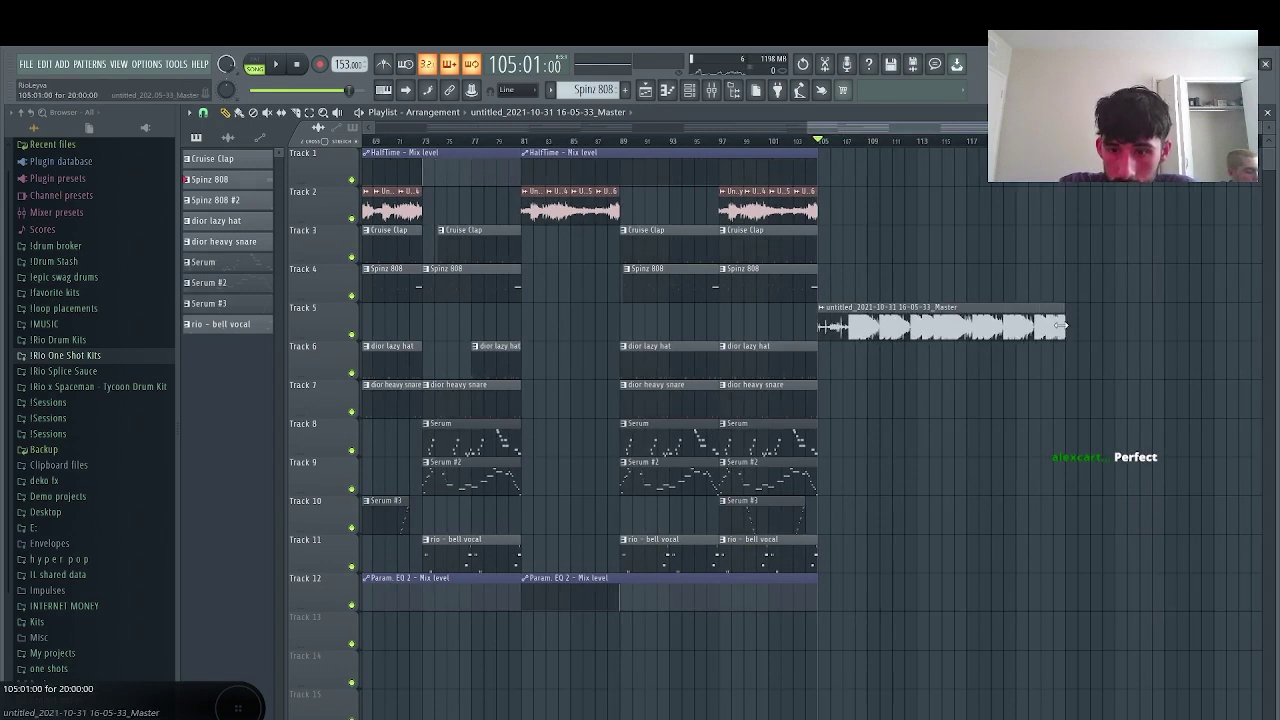
{"action": "double_click", "coordinate": [1040, 326]}
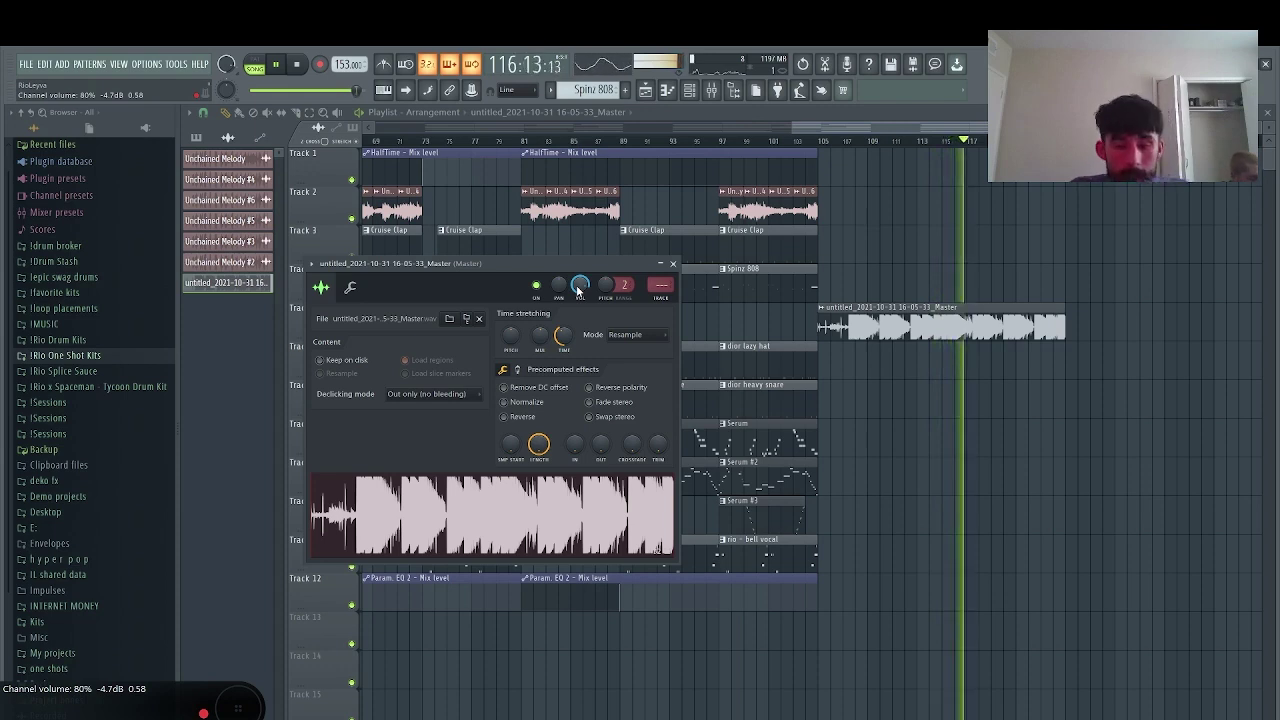
{"action": "left_click_drag", "start_coordinate": [577, 290], "coordinate": [577, 303]}
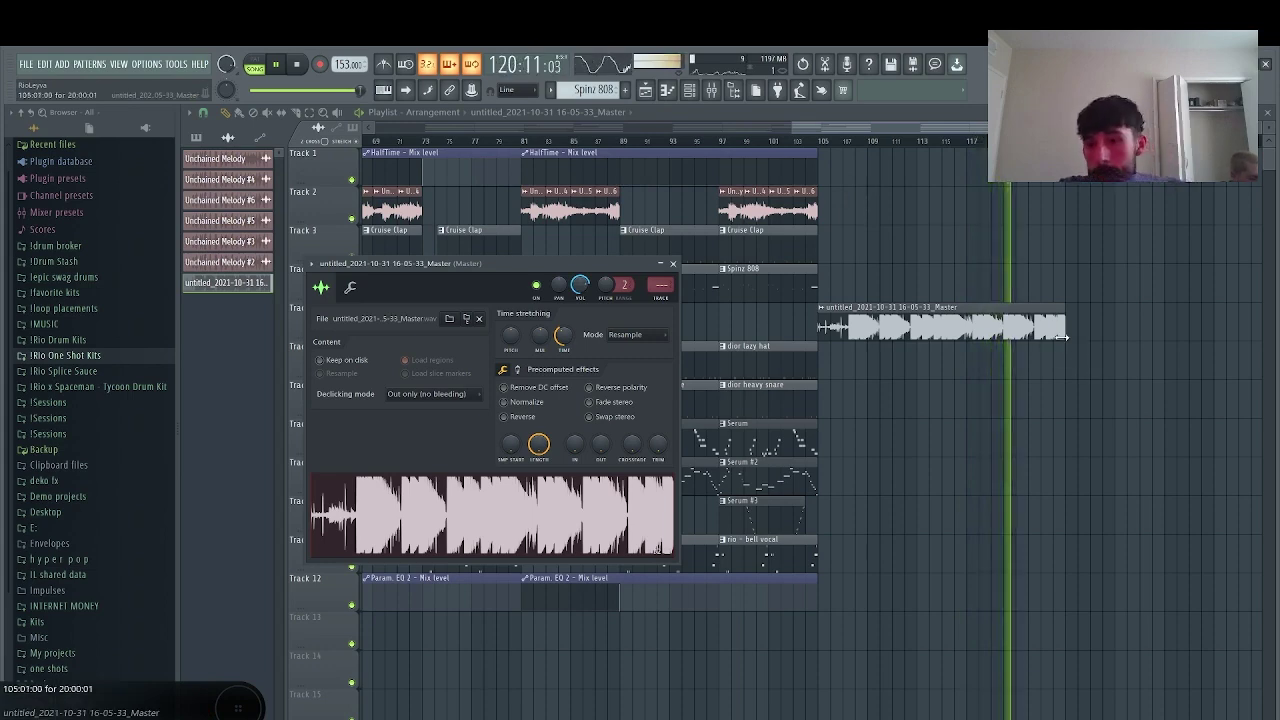
- Stop playback and delete the stretched master clip from bar 105 onward
{"action": "left_click_drag", "start_coordinate": [1062, 334], "coordinate": [1057, 334]}
{"action": "key", "text": "space"}
{"action": "right_click", "coordinate": [1024, 327]}
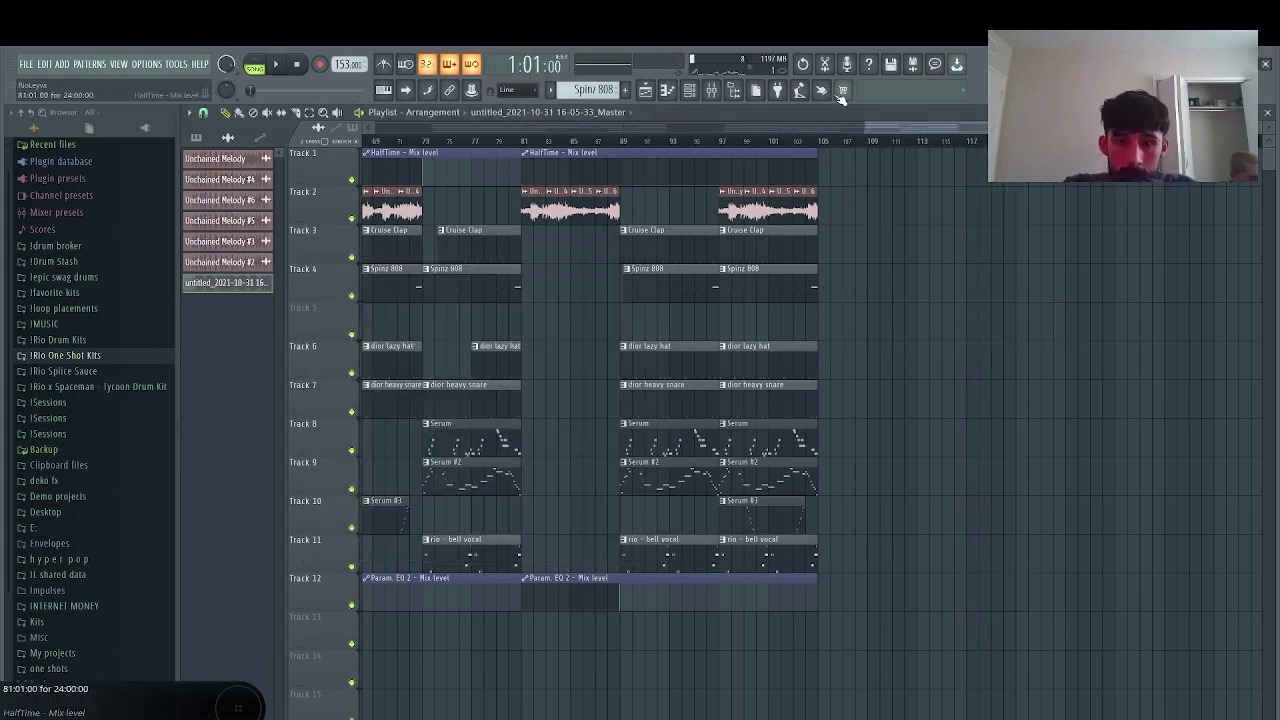
- Select bars 41 through 80 of the arrangement and render the master mixer track for them to an audio clip
{"action": "left_click_drag", "start_coordinate": [869, 129], "coordinate": [422, 165]}
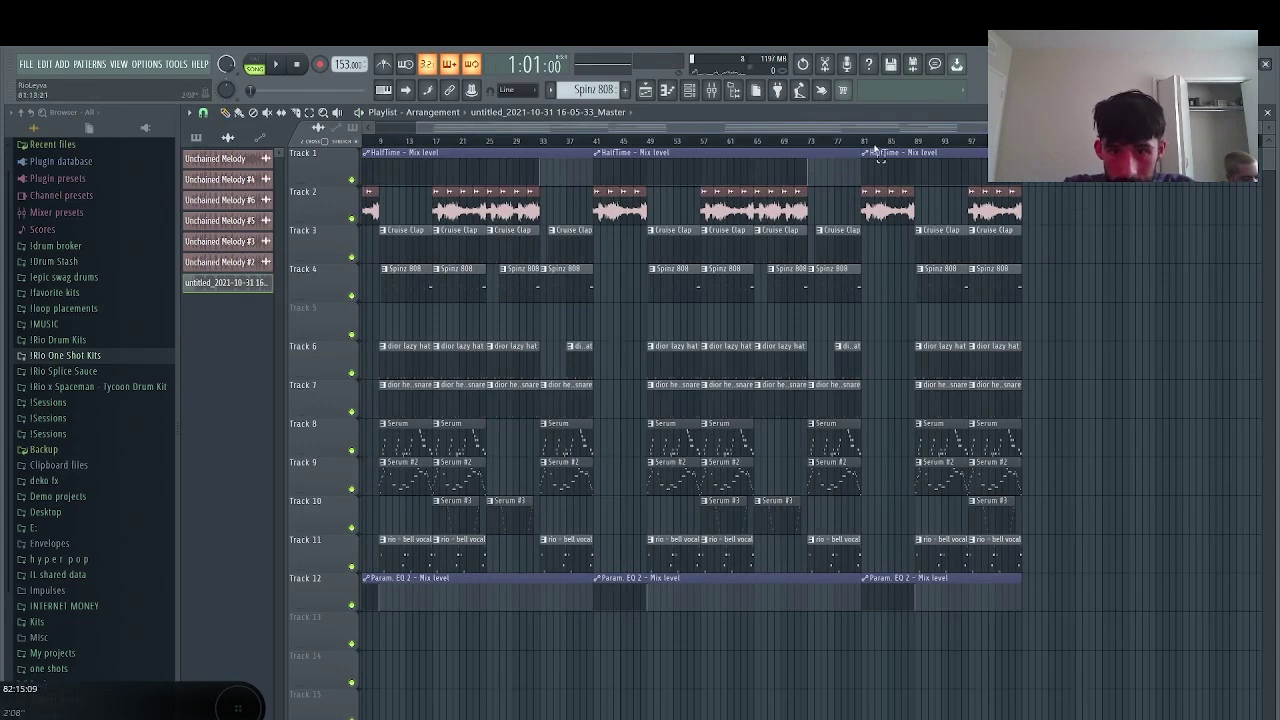
{"action": "left_click_drag", "start_coordinate": [865, 150], "coordinate": [598, 173]}
{"action": "left_click", "coordinate": [713, 89]}
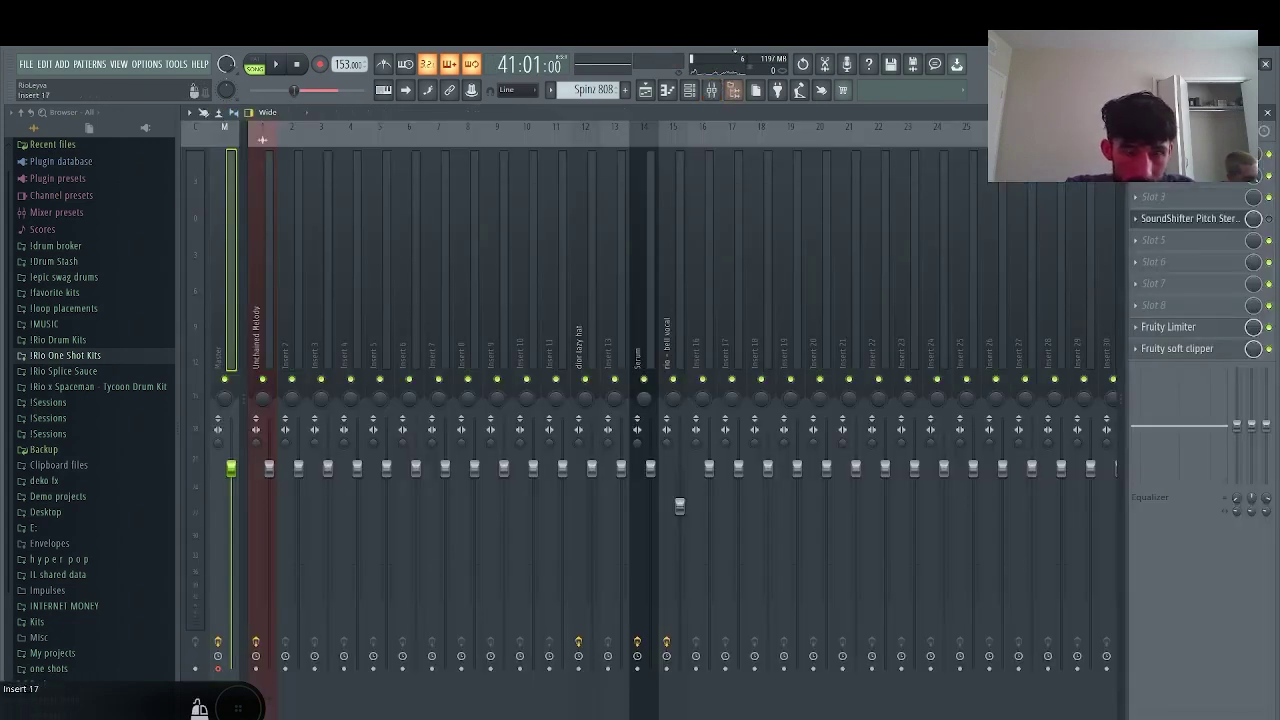
{"action": "key", "text": "alt+r"}
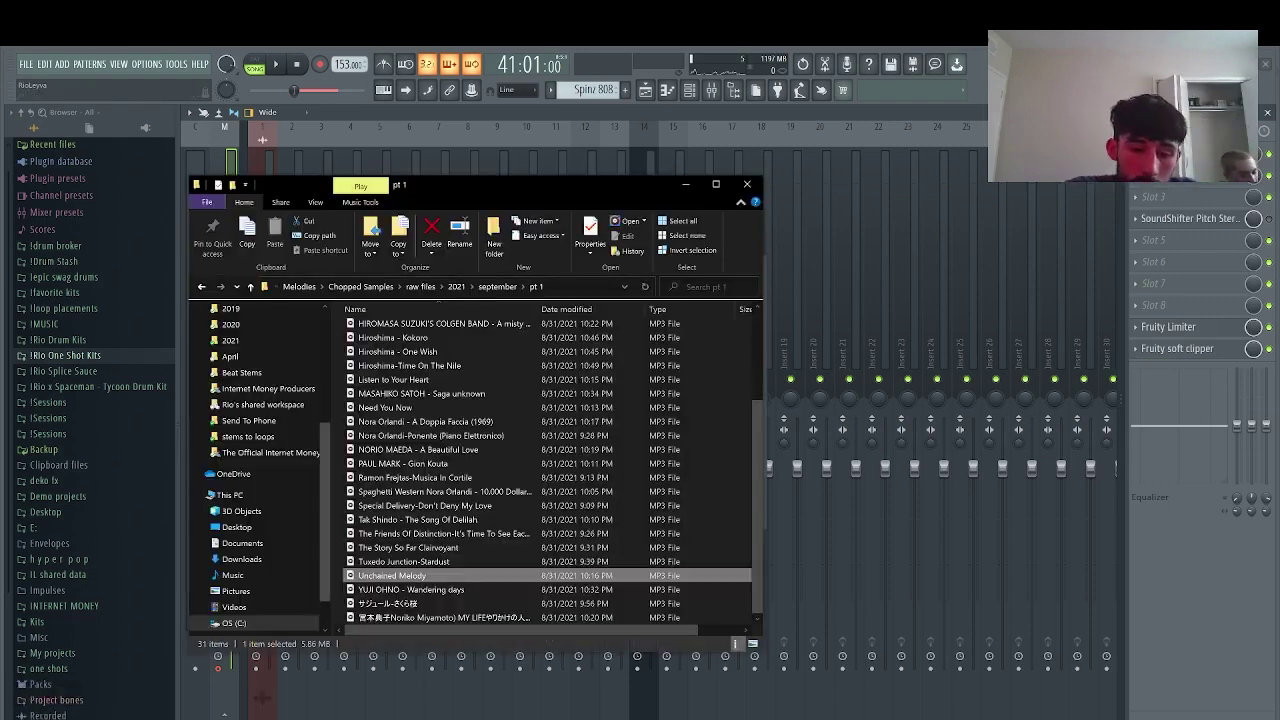
- Switch to File Explorer, open the MP3s folder and play the "Flying 136 BPM (Sample)" beat
{"action": "left_click", "coordinate": [240, 416]}
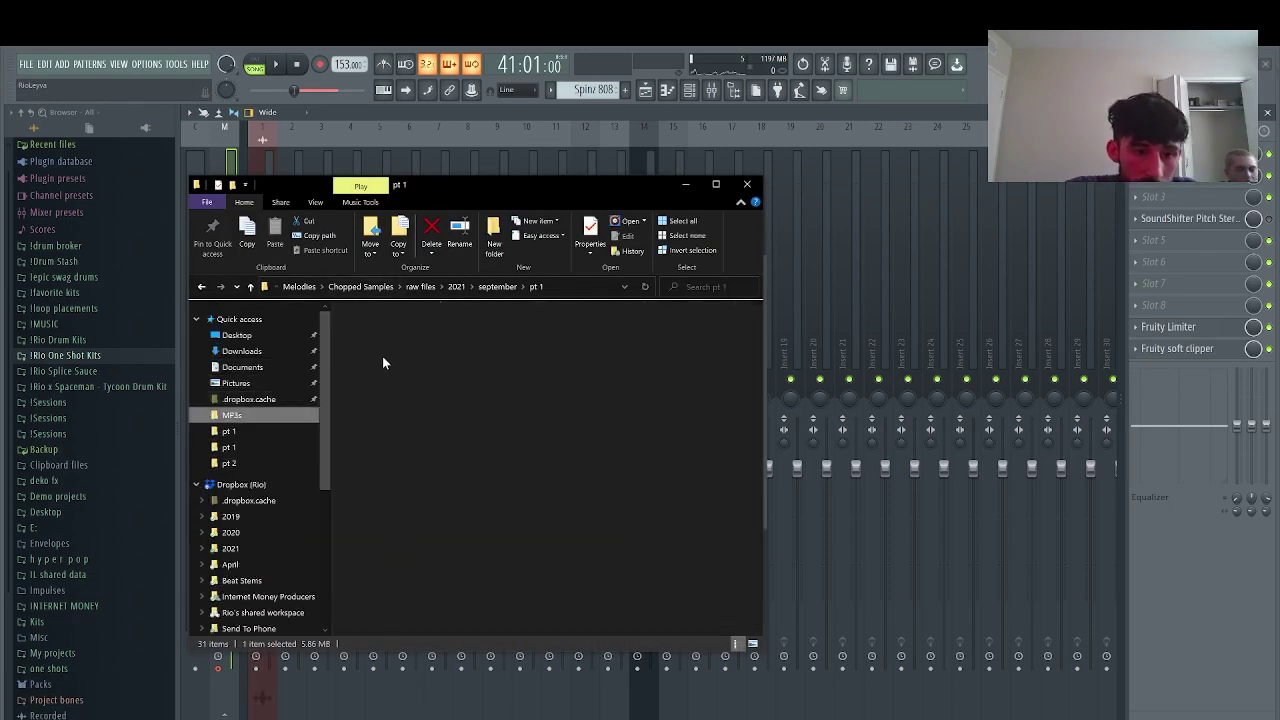
{"action": "left_click", "coordinate": [432, 332]}
{"action": "double_click", "coordinate": [432, 334]}
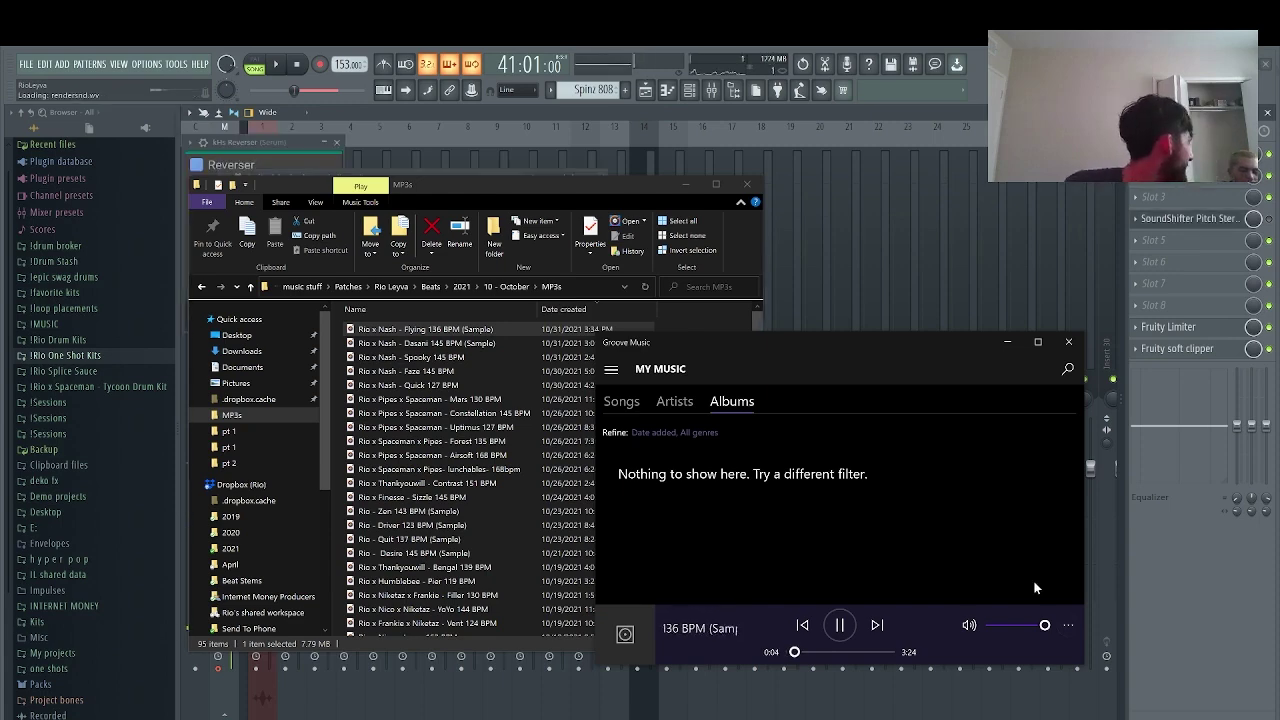
- Return to the playlist, set the snap to Bar and move the new 40-bar master clip to bar 105
{"action": "left_click", "coordinate": [646, 89]}
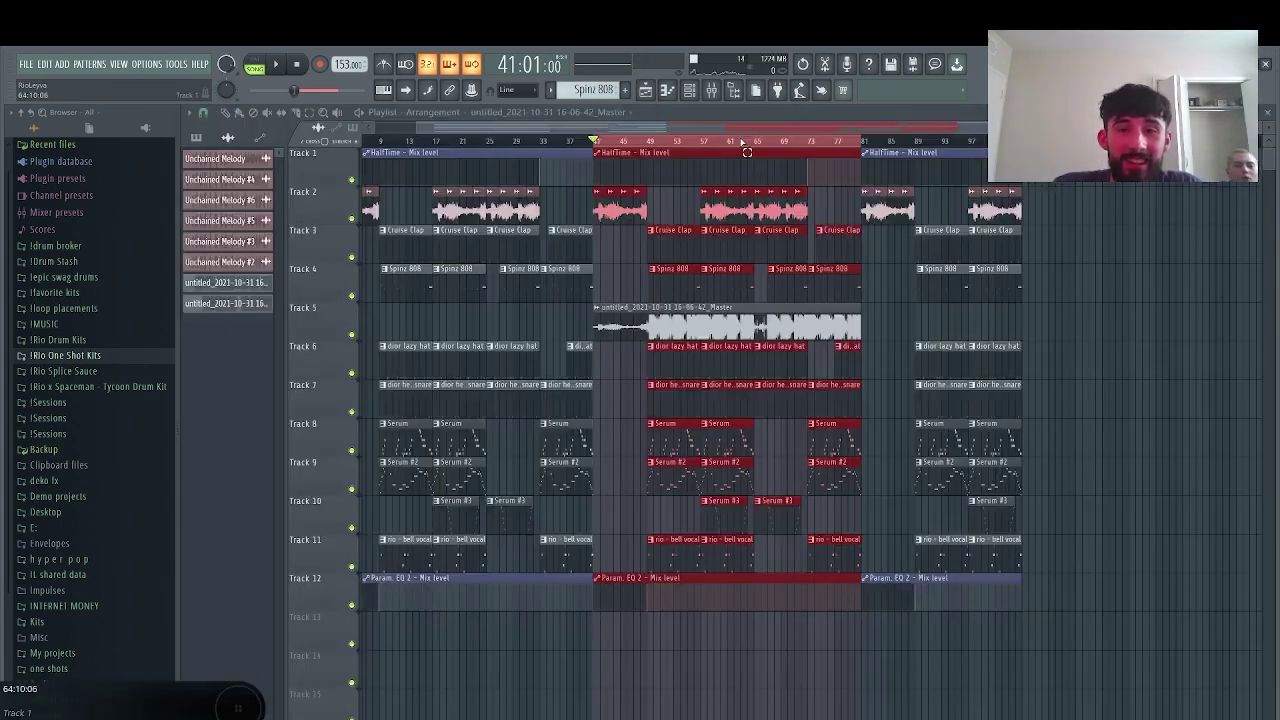
{"action": "left_click", "coordinate": [203, 112]}
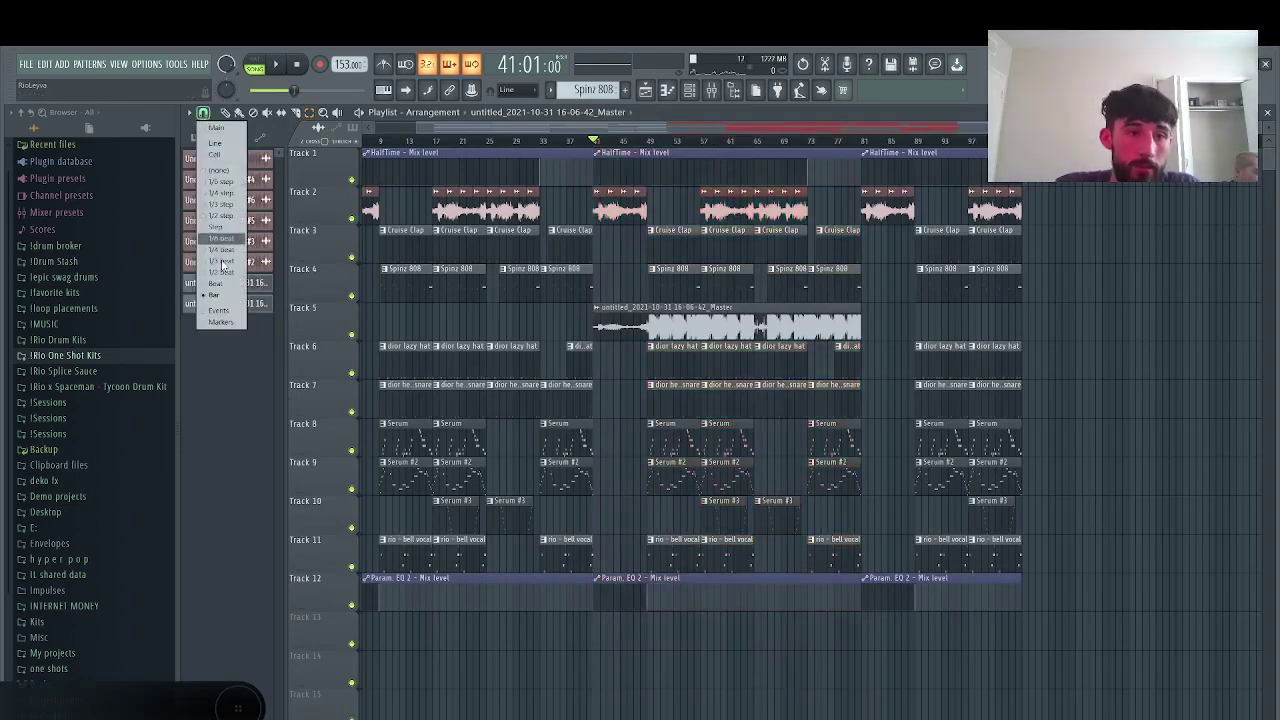
{"action": "left_click", "coordinate": [218, 298]}
{"action": "left_click_drag", "start_coordinate": [645, 326], "coordinate": [1069, 326]}
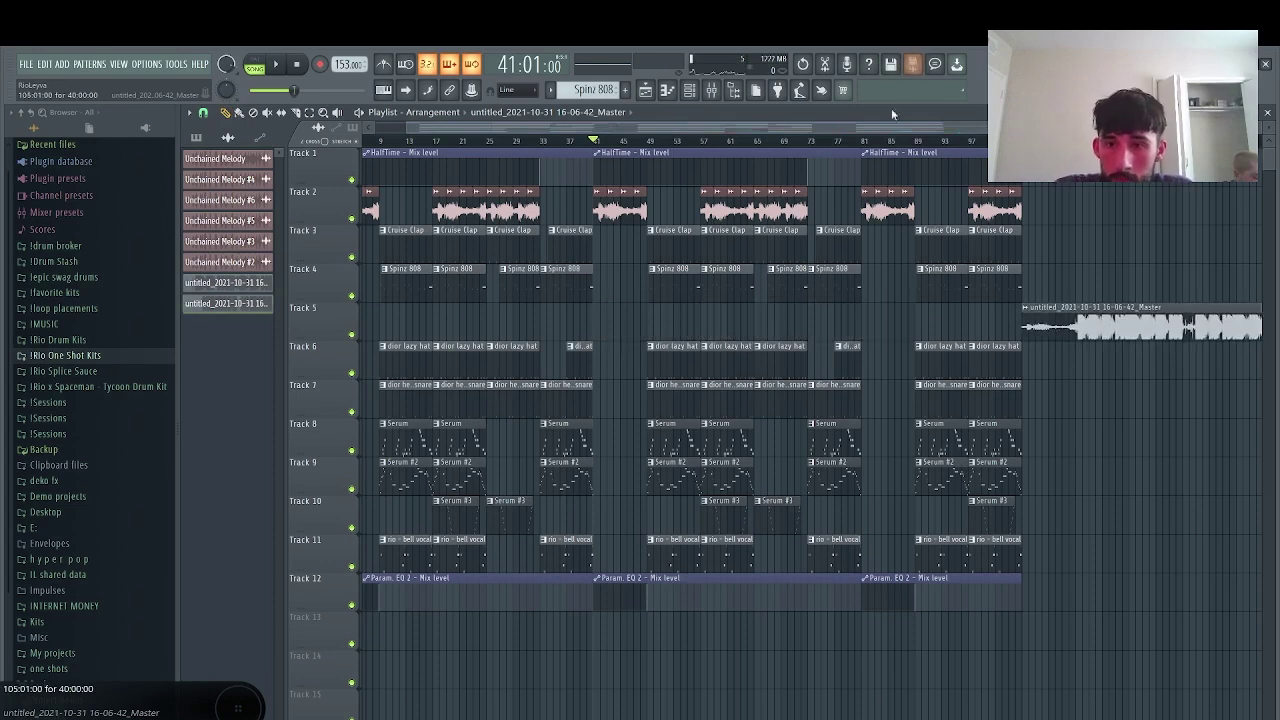
- Select bars 105 through 144 with the master clip and route that clip to mixer insert 10
{"action": "left_click", "coordinate": [864, 127]}
{"action": "left_click_drag", "start_coordinate": [786, 150], "coordinate": [1058, 185]}
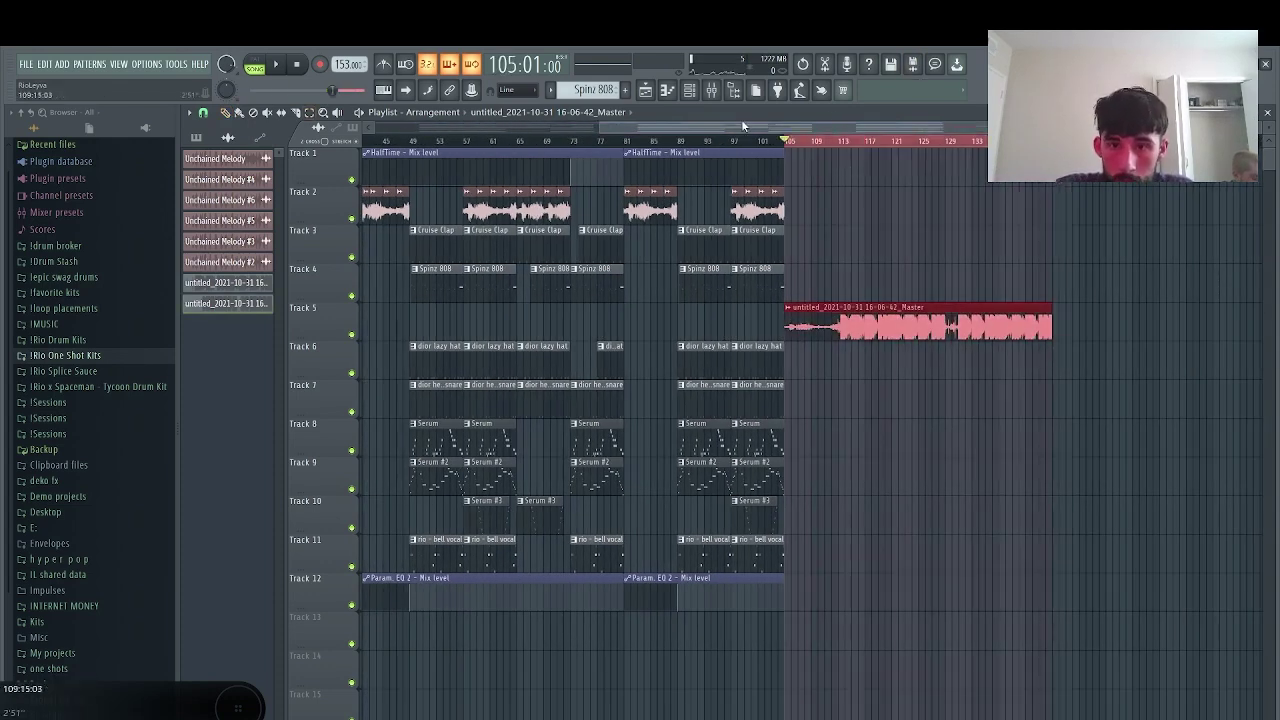
{"action": "left_click", "coordinate": [714, 91]}
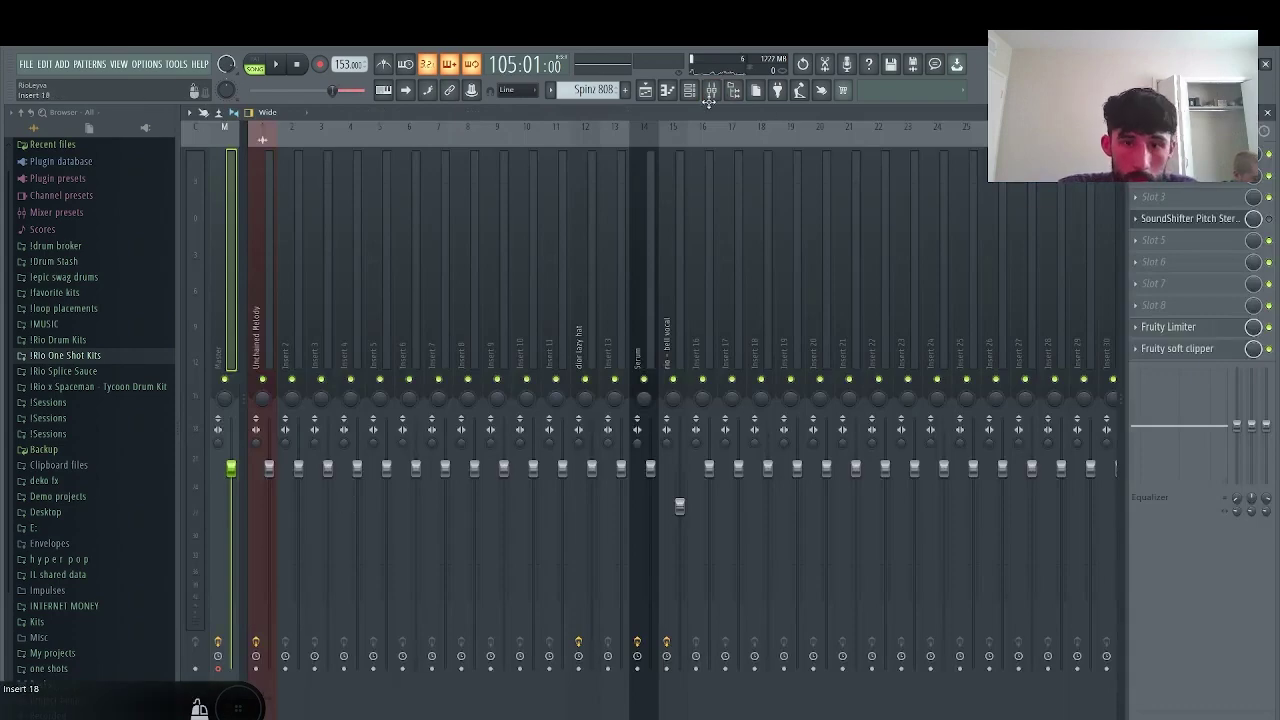
{"action": "left_click", "coordinate": [689, 91]}
{"action": "left_click", "coordinate": [522, 206]}
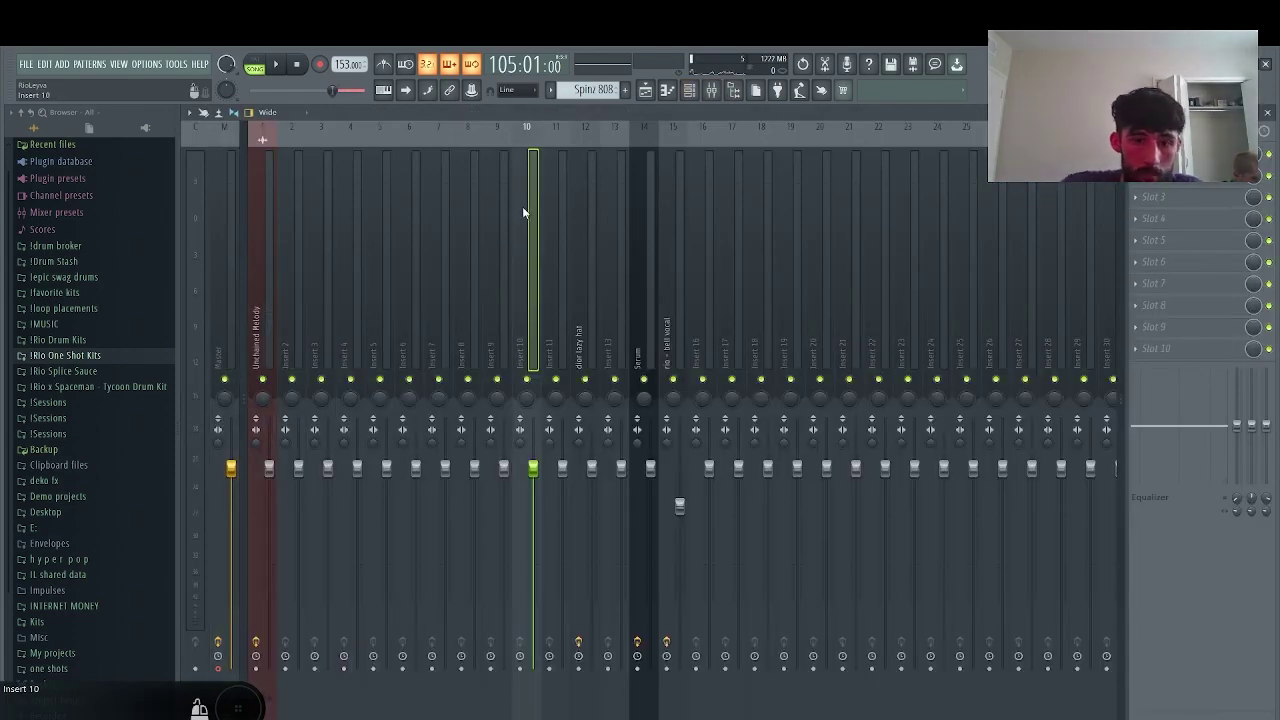
{"action": "key", "text": "ctrl+l"}
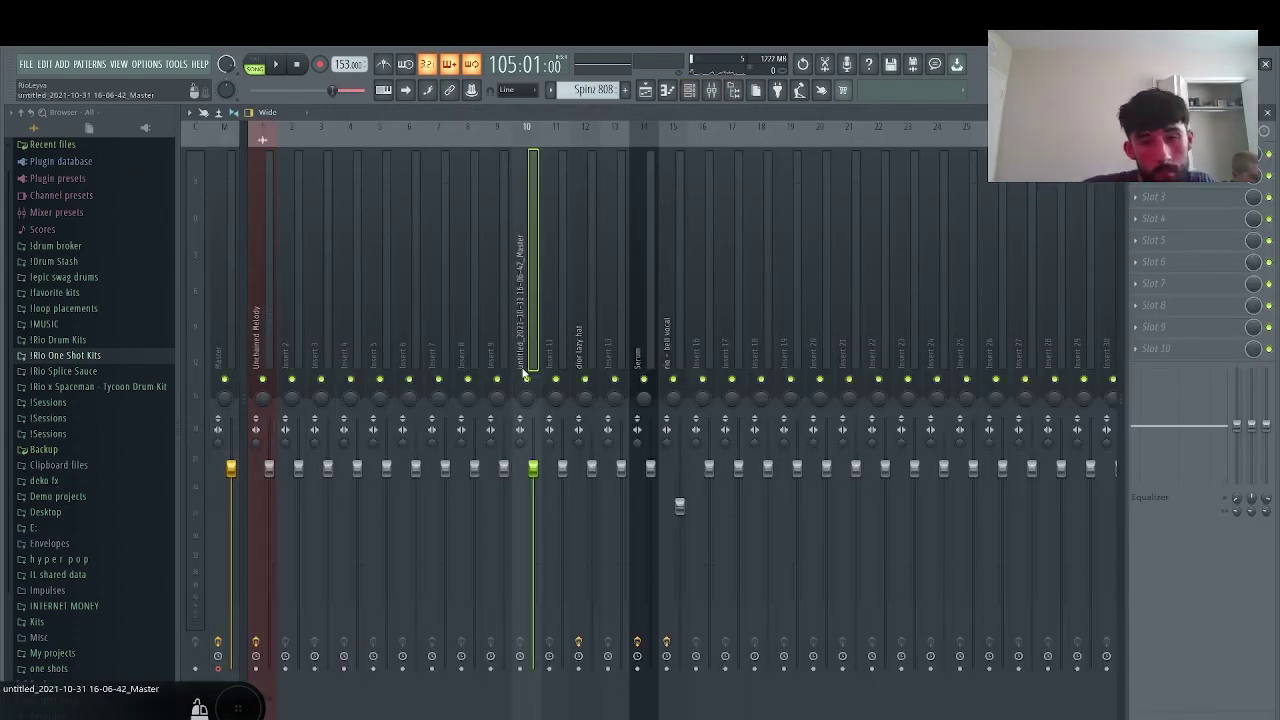
- Load the "master 1" state from master fx onto insert 10 and render the master track for the selected bars to a new clip
{"action": "right_click", "coordinate": [523, 262]}
{"action": "mouse_move", "coordinate": [600, 186]}
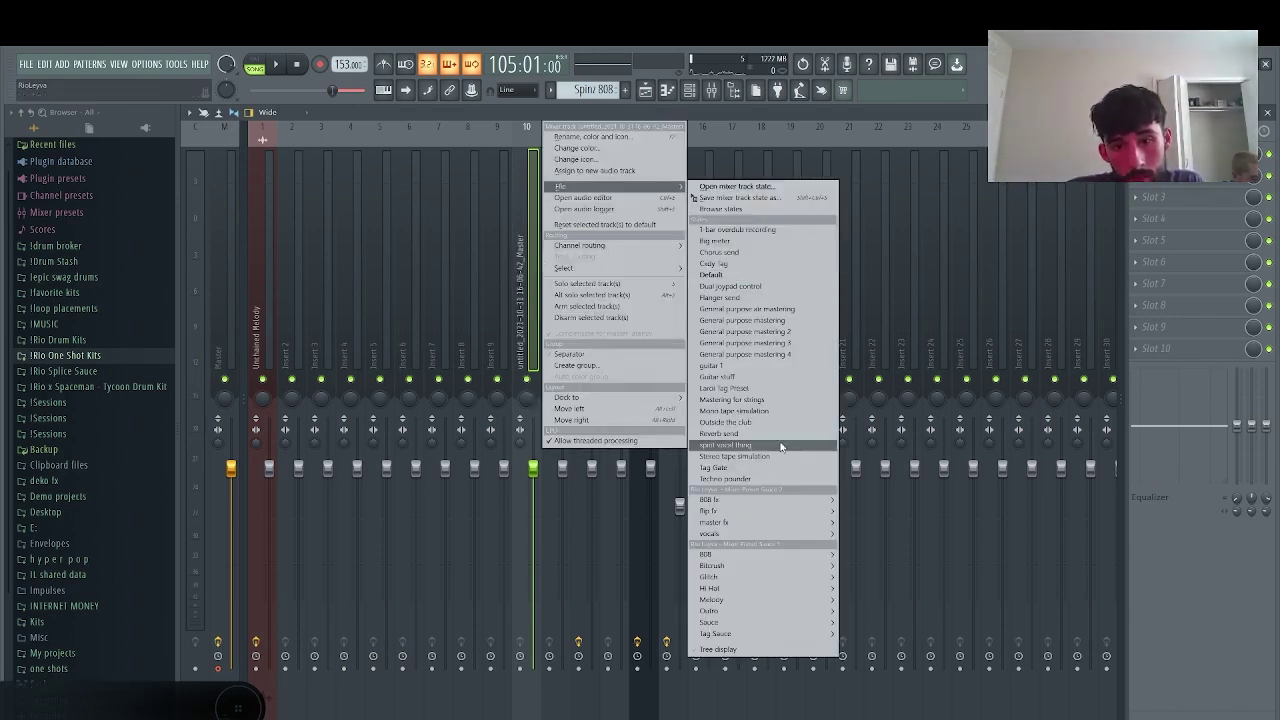
{"action": "mouse_move", "coordinate": [791, 515]}
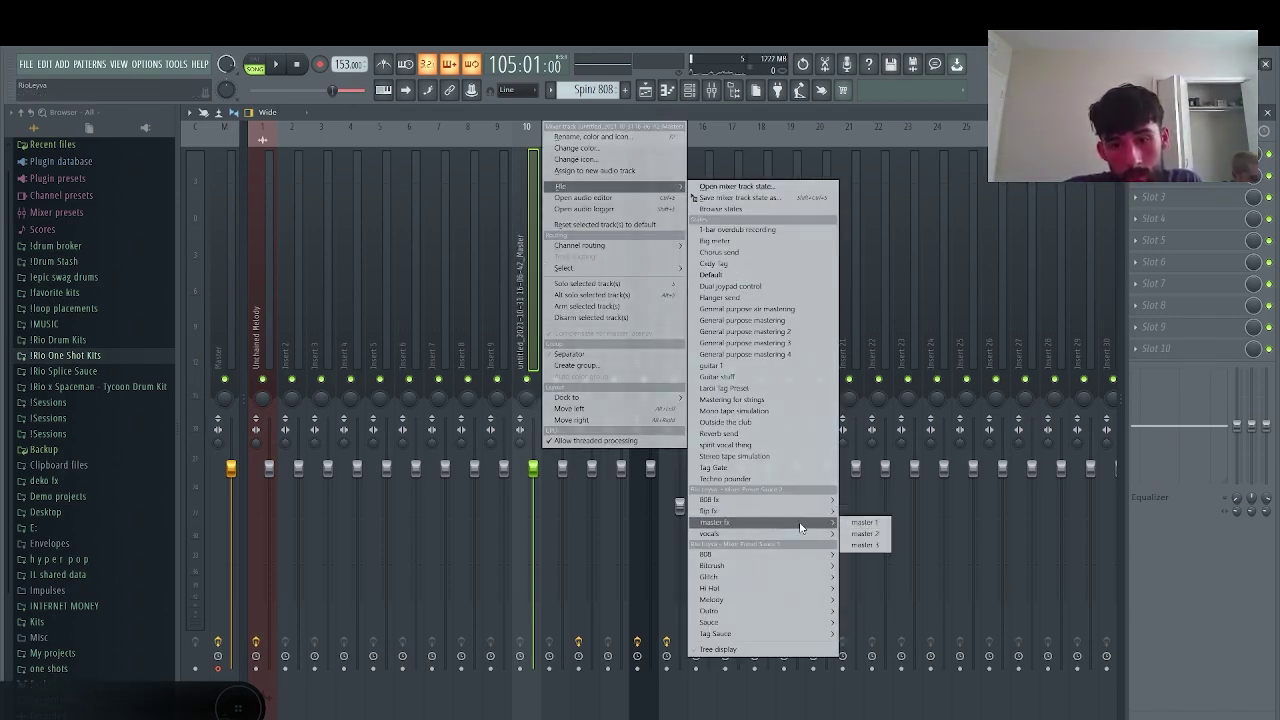
{"action": "left_click", "coordinate": [863, 524]}
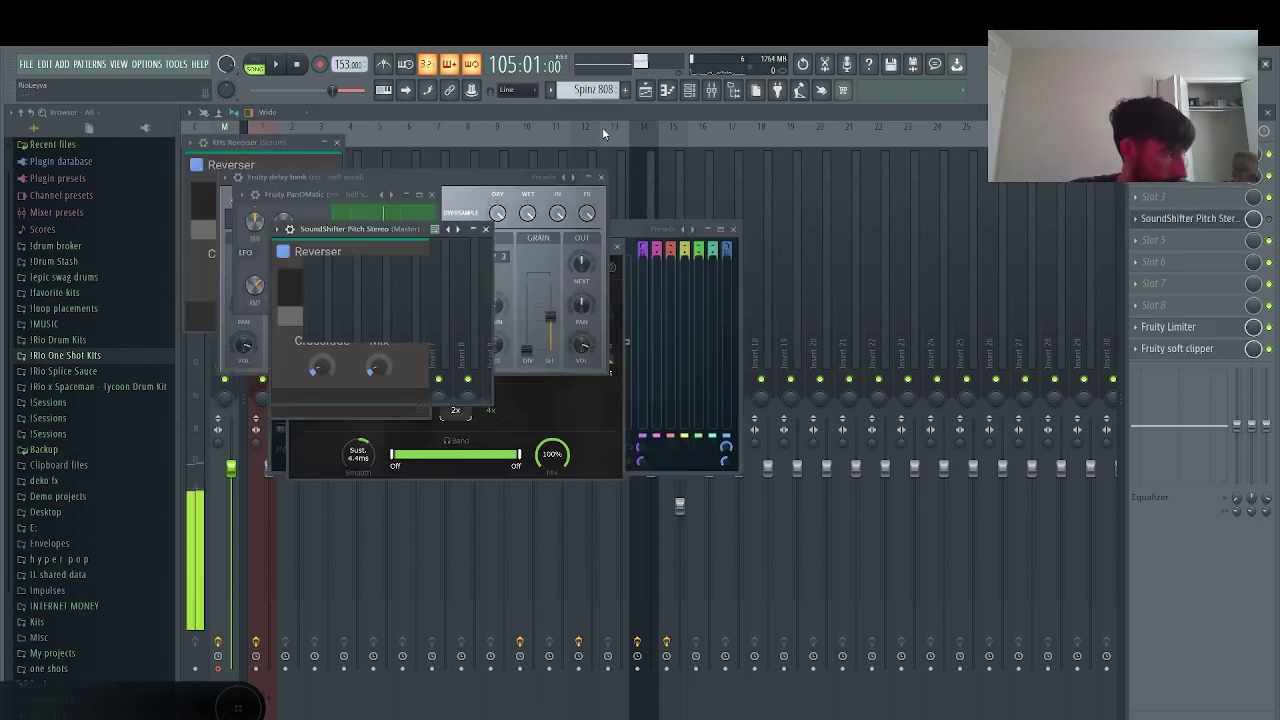
{"action": "left_click", "coordinate": [646, 94]}
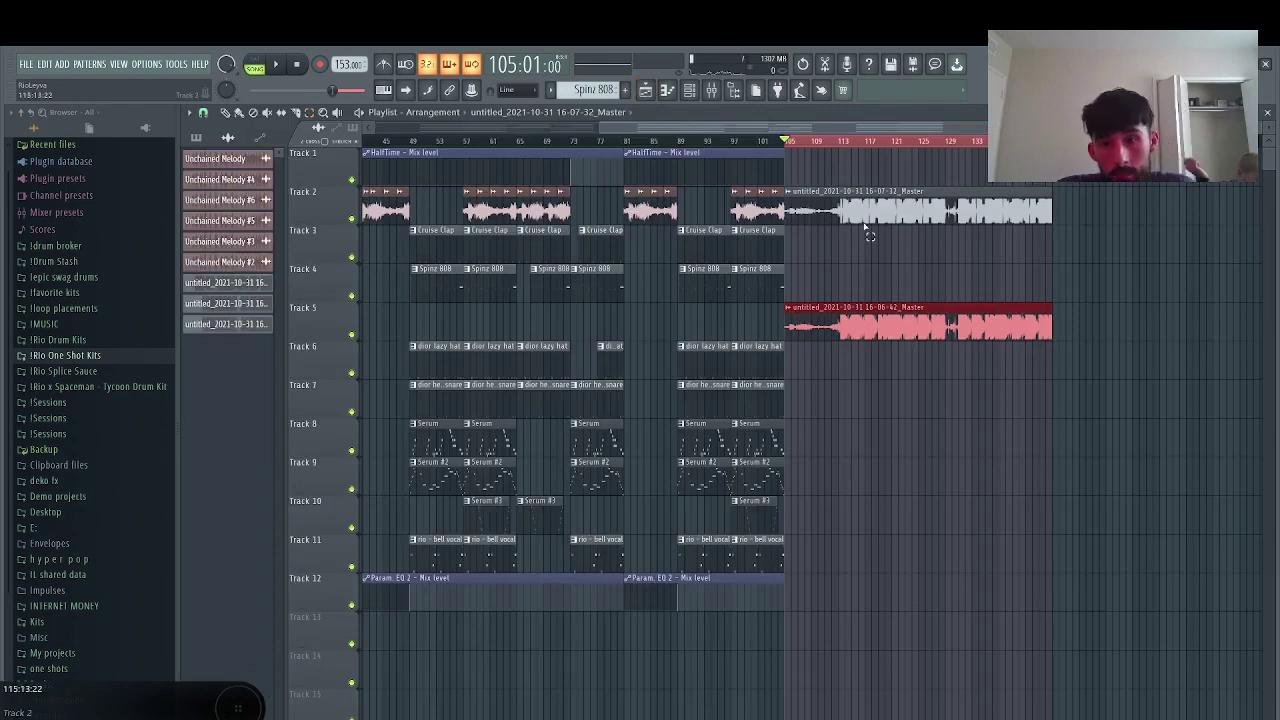
- Delete the unprocessed master clip on Track 5, keeping the newly rendered clip on Track 2
{"action": "left_click_drag", "start_coordinate": [1046, 235], "coordinate": [889, 260]}
{"action": "left_click", "coordinate": [1040, 330]}
{"action": "key", "text": "Delete"}
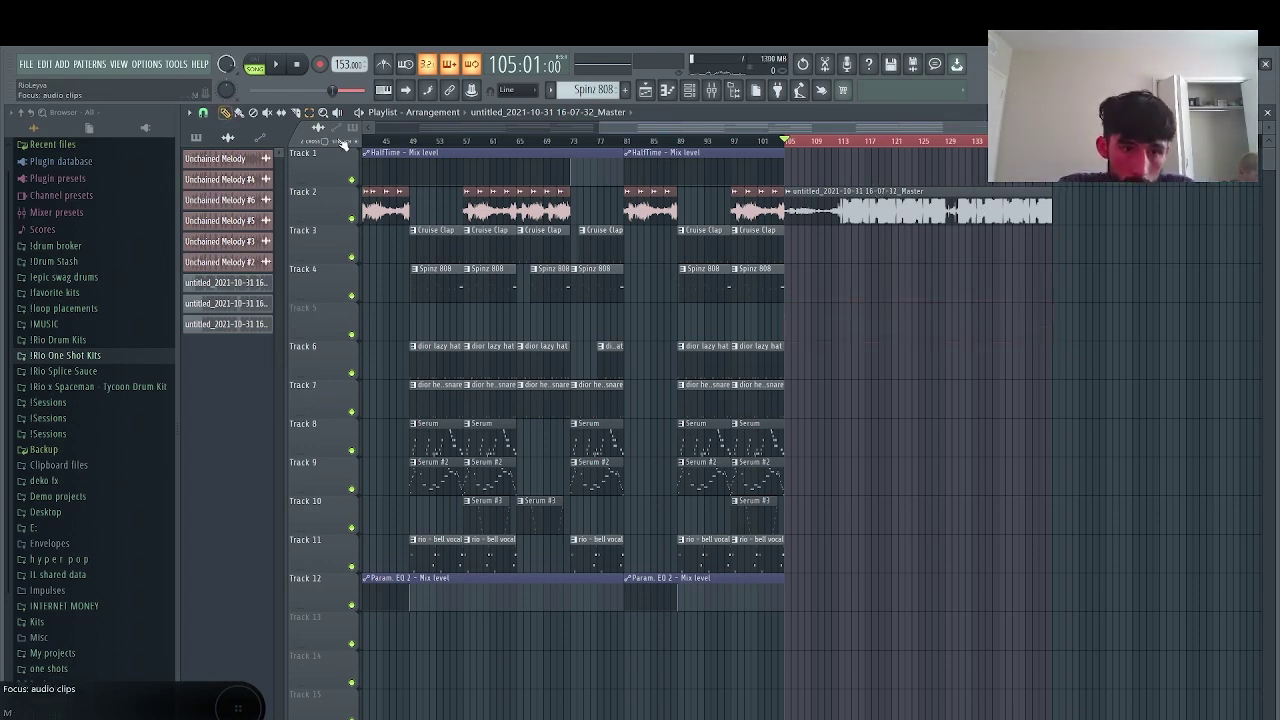
- With the snap on Bar, slice the Track 2 master clip, delete the unwanted slices and move an 8-bar slice to bar 105
{"action": "left_click", "coordinate": [203, 113]}
{"action": "left_click", "coordinate": [226, 296]}
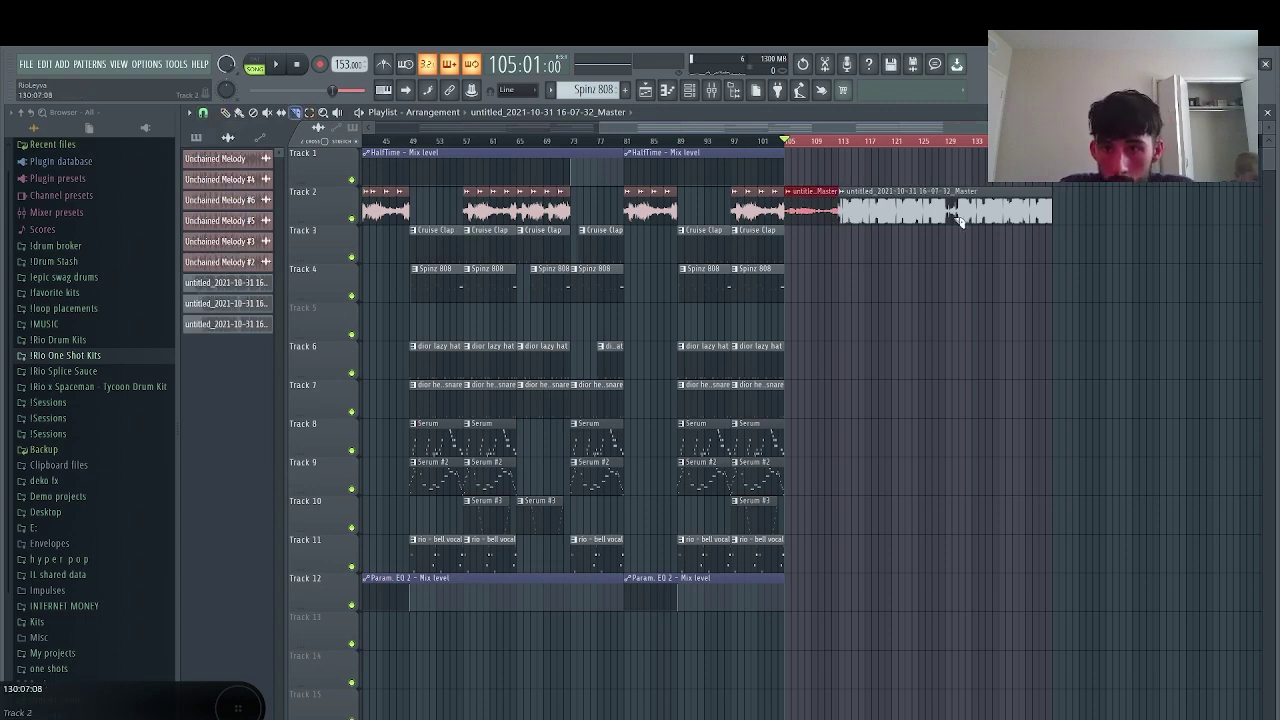
{"action": "left_click_drag", "start_coordinate": [1003, 222], "coordinate": [828, 232]}
{"action": "key", "text": "Delete"}
{"action": "key", "text": "p"}
{"action": "left_click_drag", "start_coordinate": [1022, 207], "coordinate": [796, 208]}
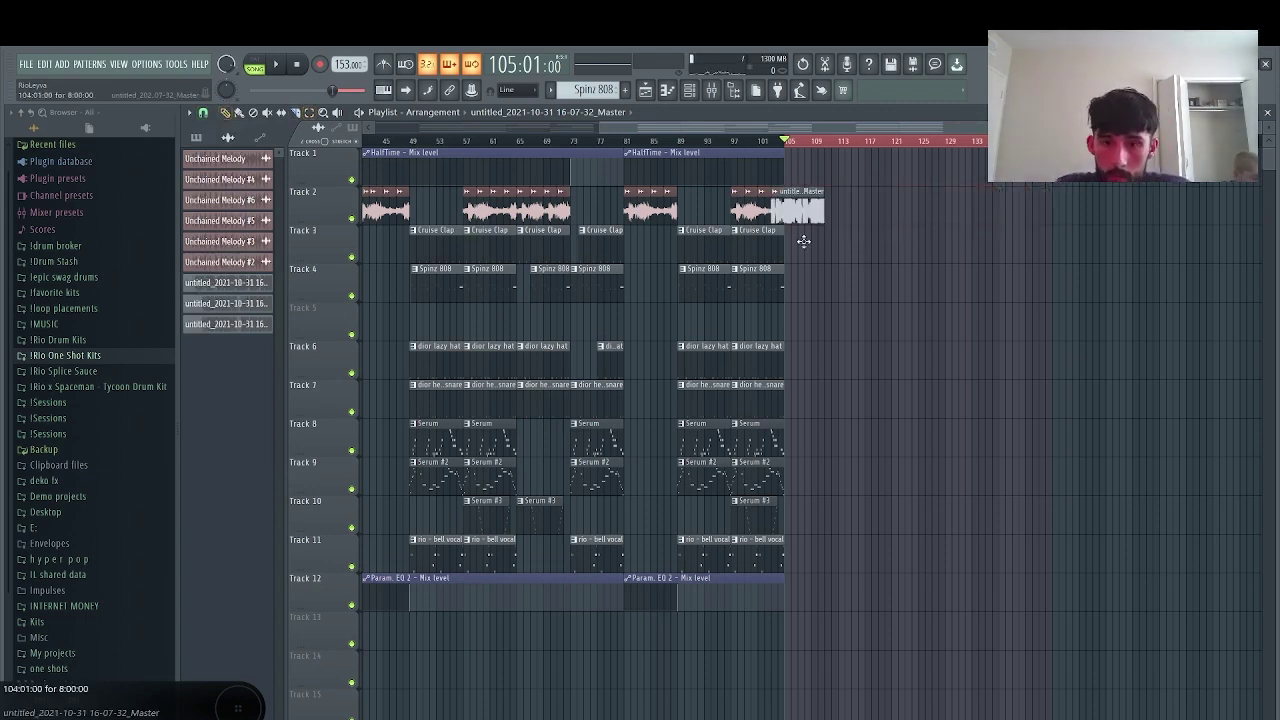
- Stretch the 8-bar master slice to 11 bars, play it and set its channel volume to 65%
{"action": "left_click", "coordinate": [735, 718]}
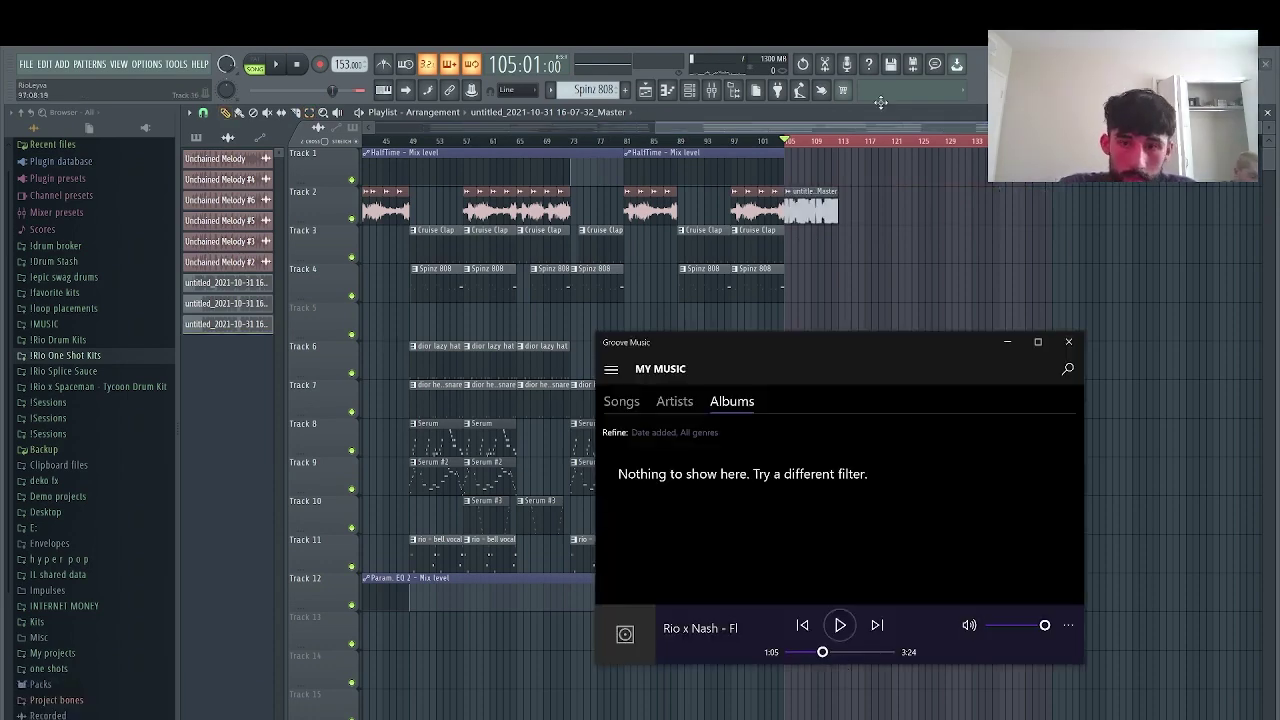
{"action": "left_click", "coordinate": [884, 128]}
{"action": "left_click_drag", "start_coordinate": [838, 214], "coordinate": [858, 213]}
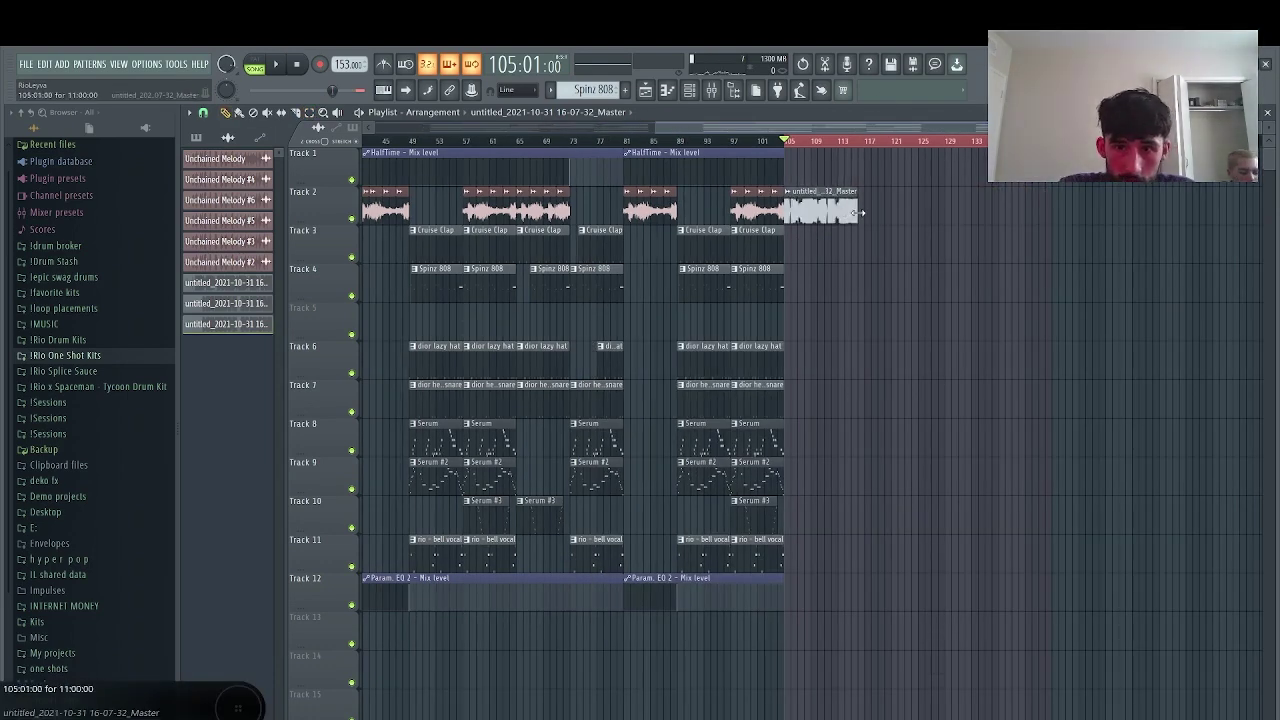
{"action": "key", "text": "space"}
{"action": "double_click", "coordinate": [820, 212]}
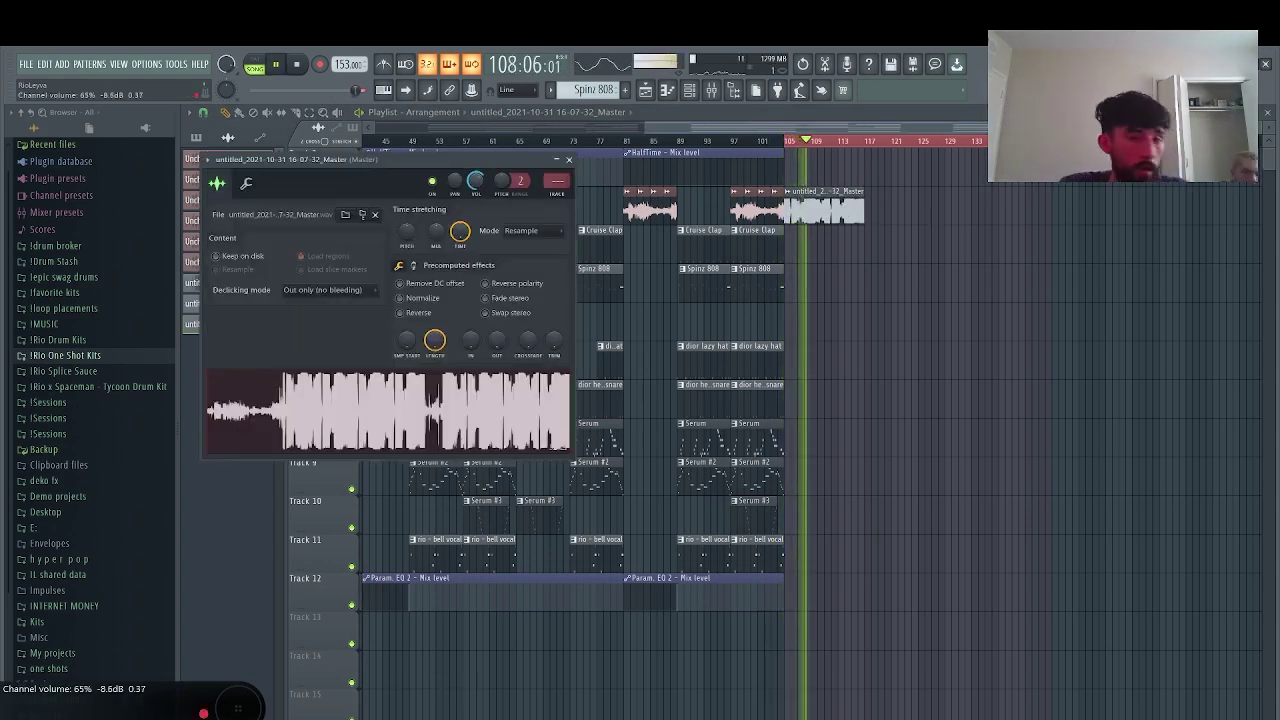
- Clear the time selection, stop playback and shorten the stretched master slice again
{"action": "left_click", "coordinate": [843, 145], "text": "ctrl"}
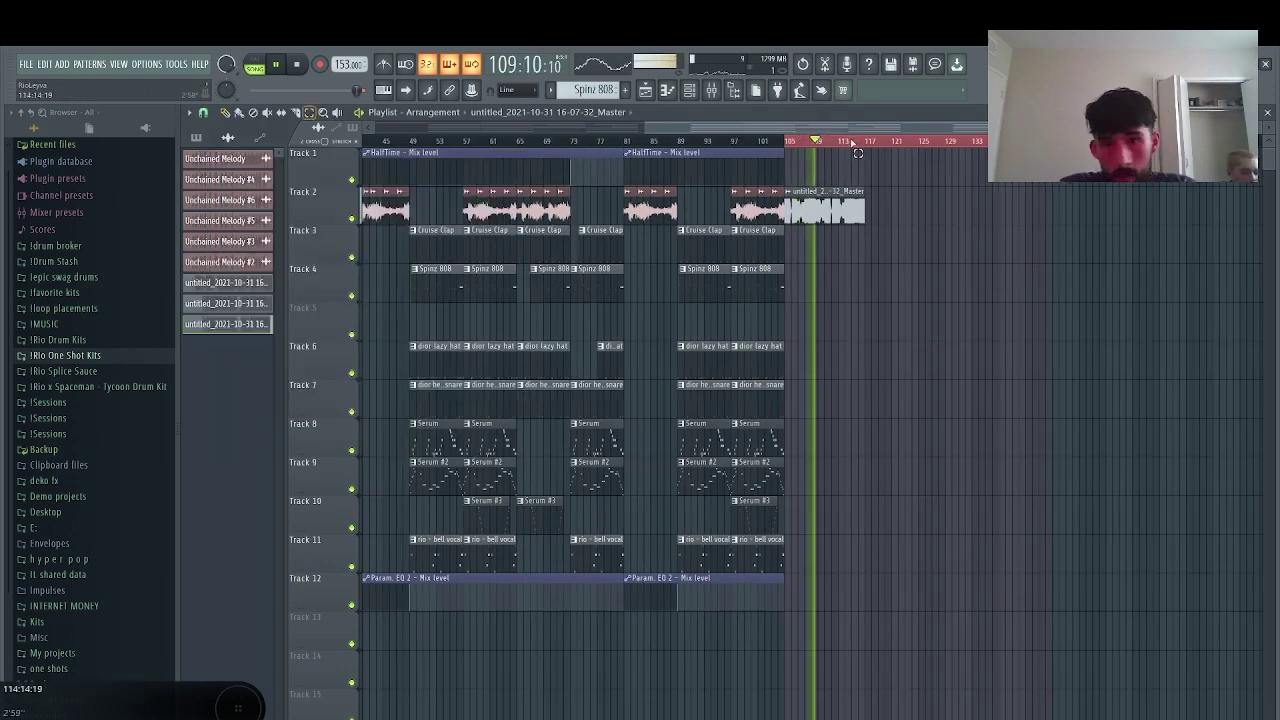
{"action": "left_click", "coordinate": [848, 142], "text": "ctrl"}
{"action": "key", "text": "space"}
{"action": "left_click_drag", "start_coordinate": [861, 217], "coordinate": [808, 217]}
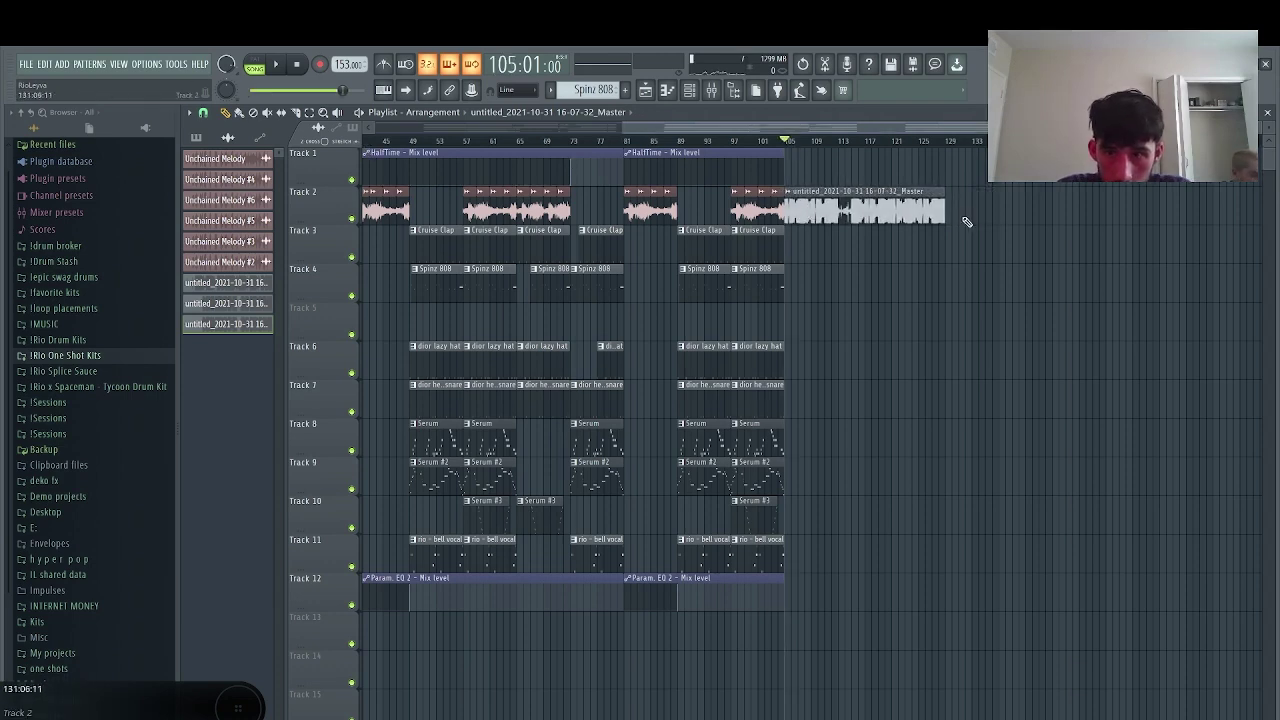
- Stretch the 24-bar master clip at bar 105 to 28 bars, play it and raise its channel volume slightly
{"action": "left_click_drag", "start_coordinate": [943, 214], "coordinate": [970, 214]}
{"action": "key", "text": "space"}
{"action": "double_click", "coordinate": [937, 211]}
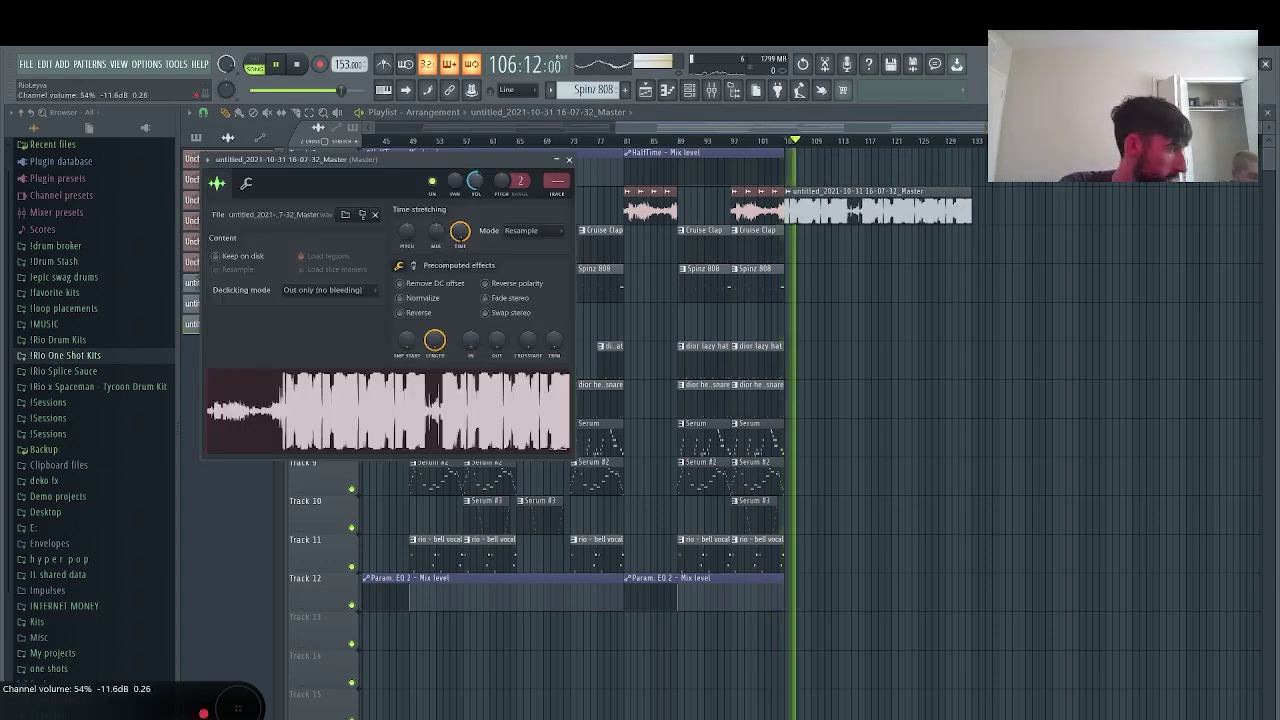
{"action": "left_click_drag", "start_coordinate": [478, 186], "coordinate": [478, 177]}
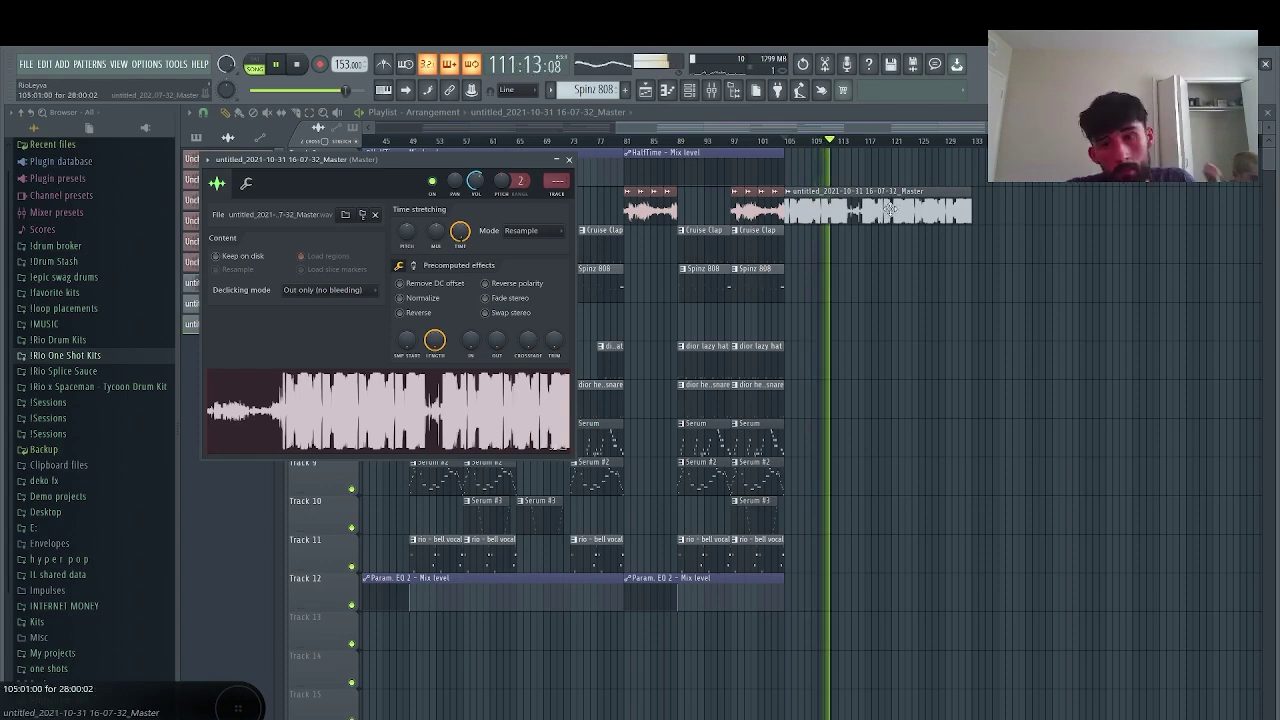
{"action": "left_click", "coordinate": [569, 160]}
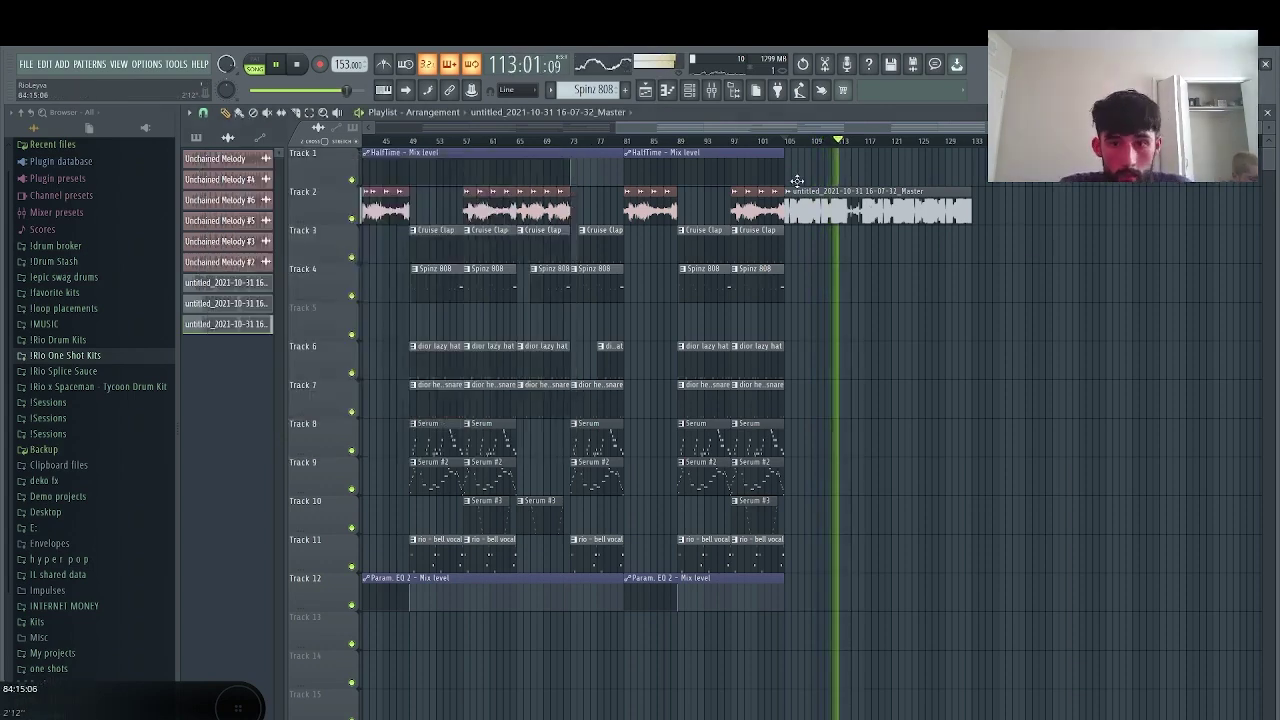
- Set the stretched master clip's channel volume to 60%, listen to the section and stop playback
{"action": "double_click", "coordinate": [857, 204]}
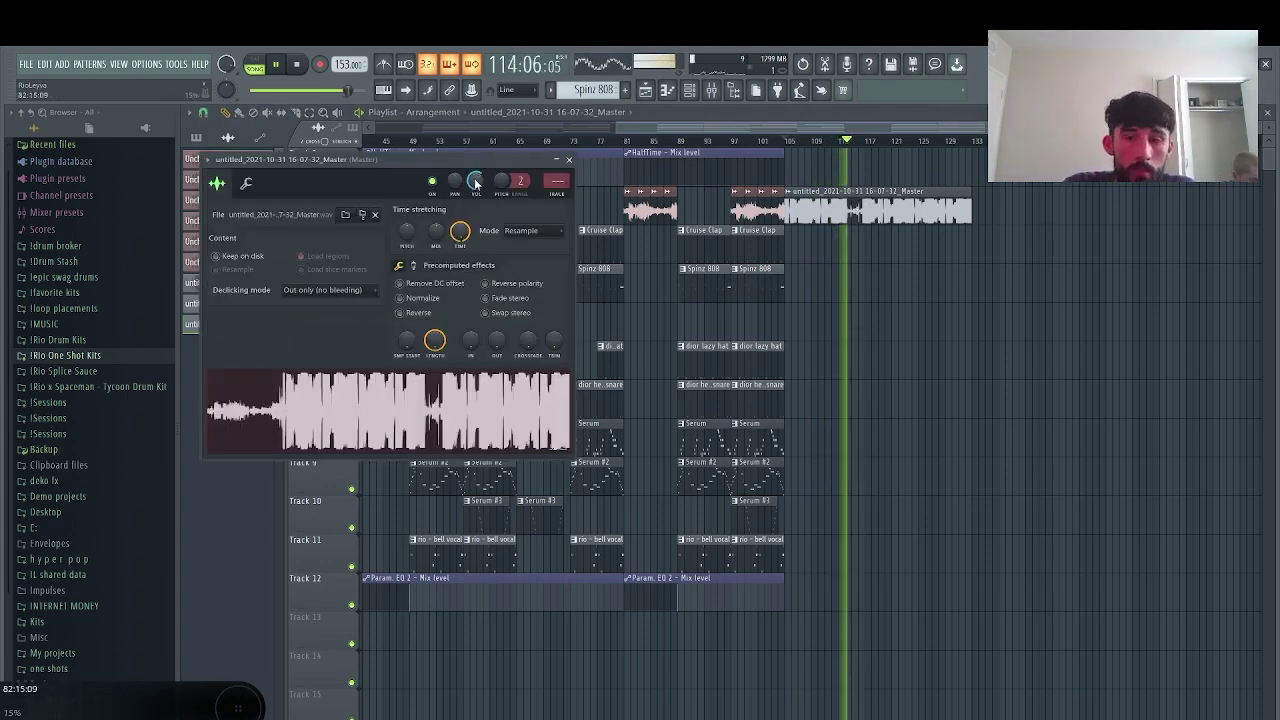
{"action": "left_click_drag", "start_coordinate": [476, 182], "coordinate": [476, 169]}
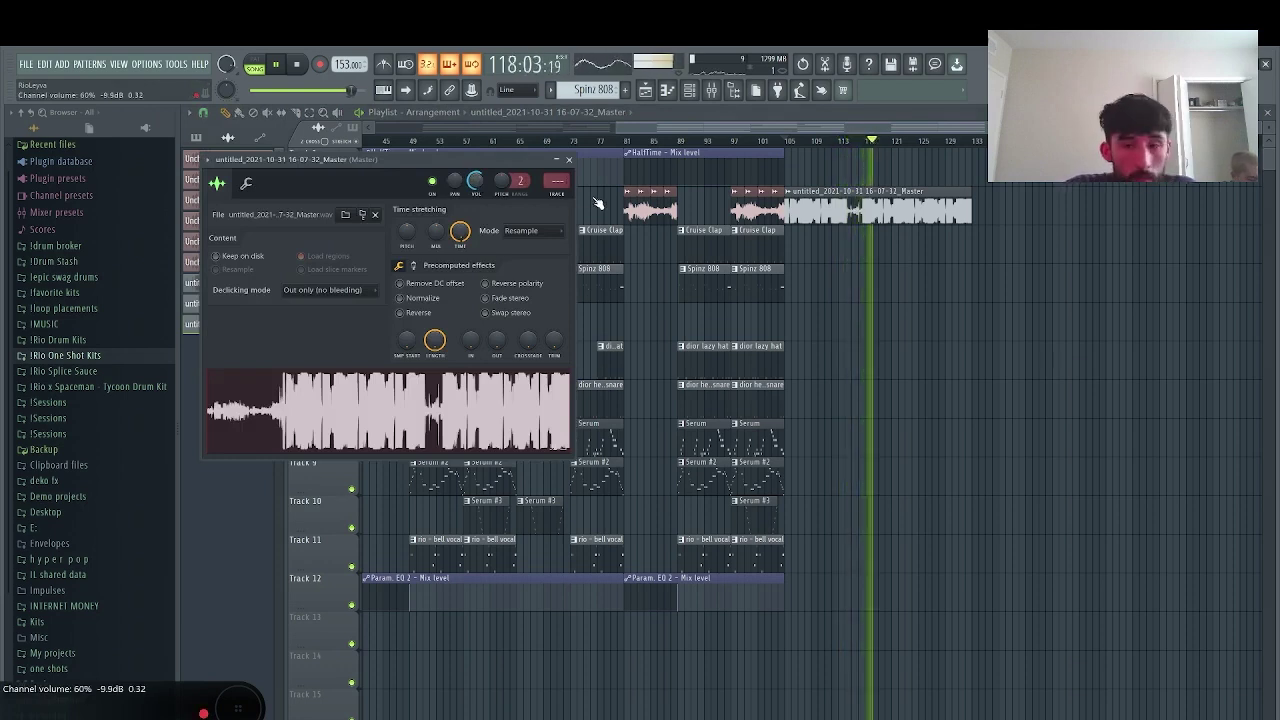
{"action": "key", "text": "Escape"}
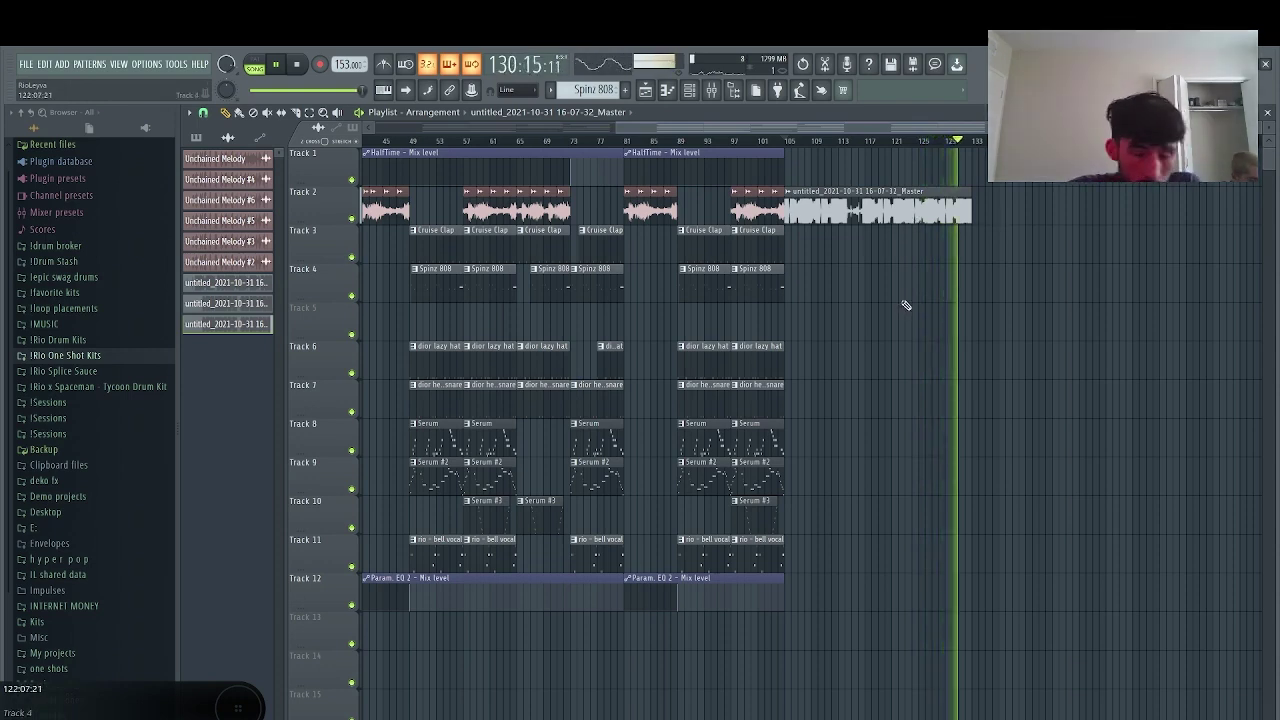
{"action": "key", "text": "space"}
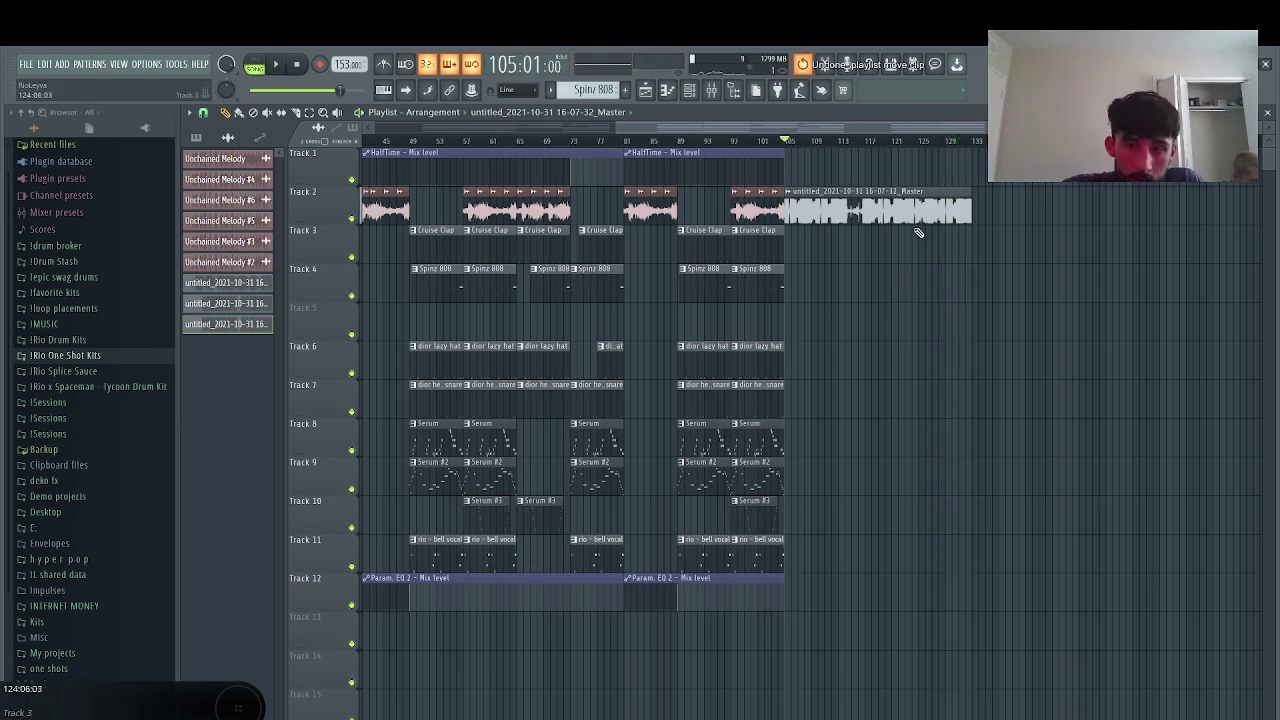
- Undo the slicing and stretching edits step by step to restore the earlier master clip on Track 5 at bar 105
{"action": "key", "text": "ctrl+alt+z"}
{"action": "key", "text": "ctrl+alt+z"}
{"action": "key", "text": "ctrl+alt+z"}
{"action": "key", "text": "ctrl+alt+z"}
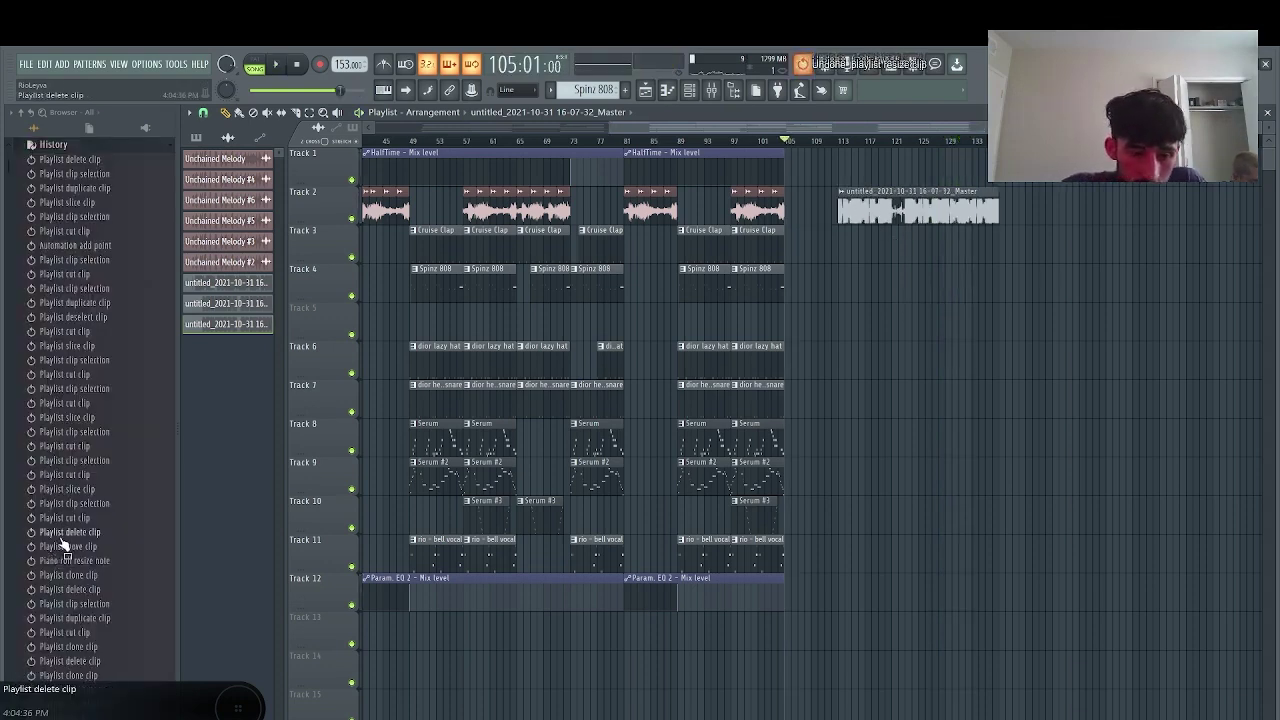
{"action": "key", "text": "ctrl+alt+z"}
{"action": "key", "text": "ctrl+alt+z"}
{"action": "key", "text": "ctrl+alt+z"}
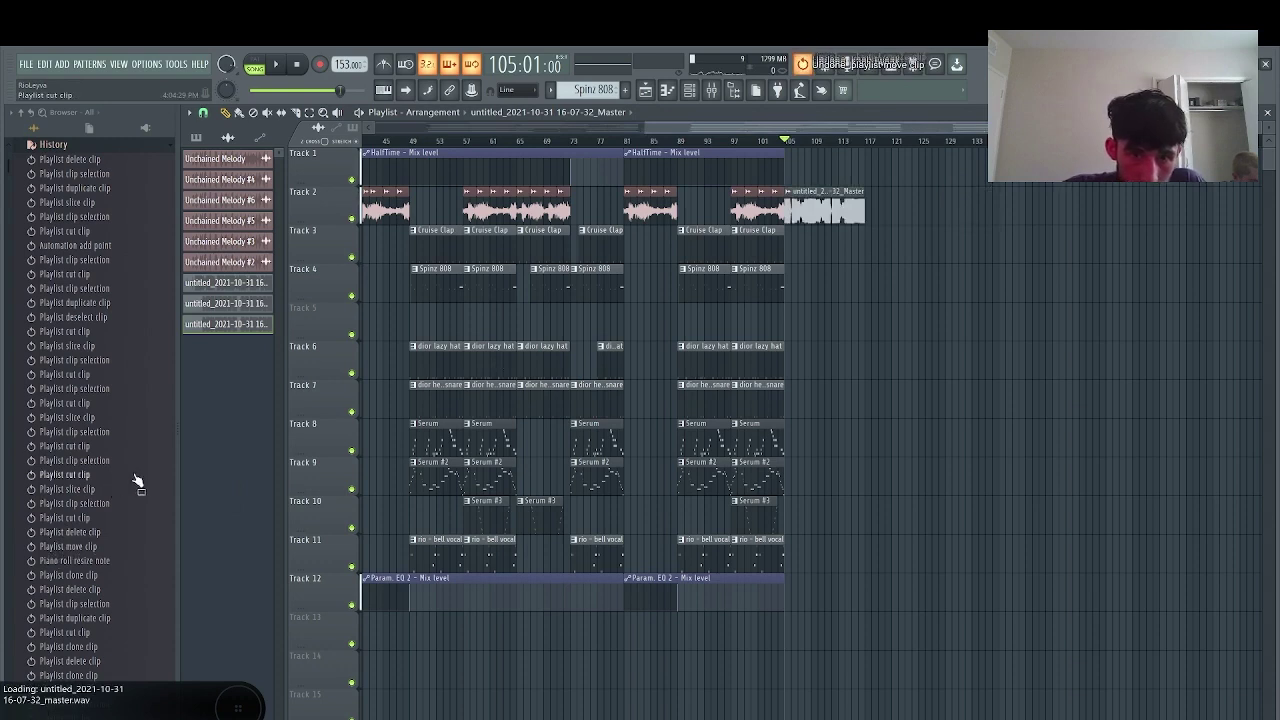
{"action": "key", "text": "ctrl+alt+z"}
{"action": "key", "text": "ctrl+alt+z"}
{"action": "key", "text": "ctrl+alt+z"}
- Play from bar 105 and load a saved mixer track state with Looperator and Effectrix onto insert 10
{"action": "key", "text": "space"}
{"action": "key", "text": "F9"}
{"action": "left_click", "coordinate": [540, 335]}
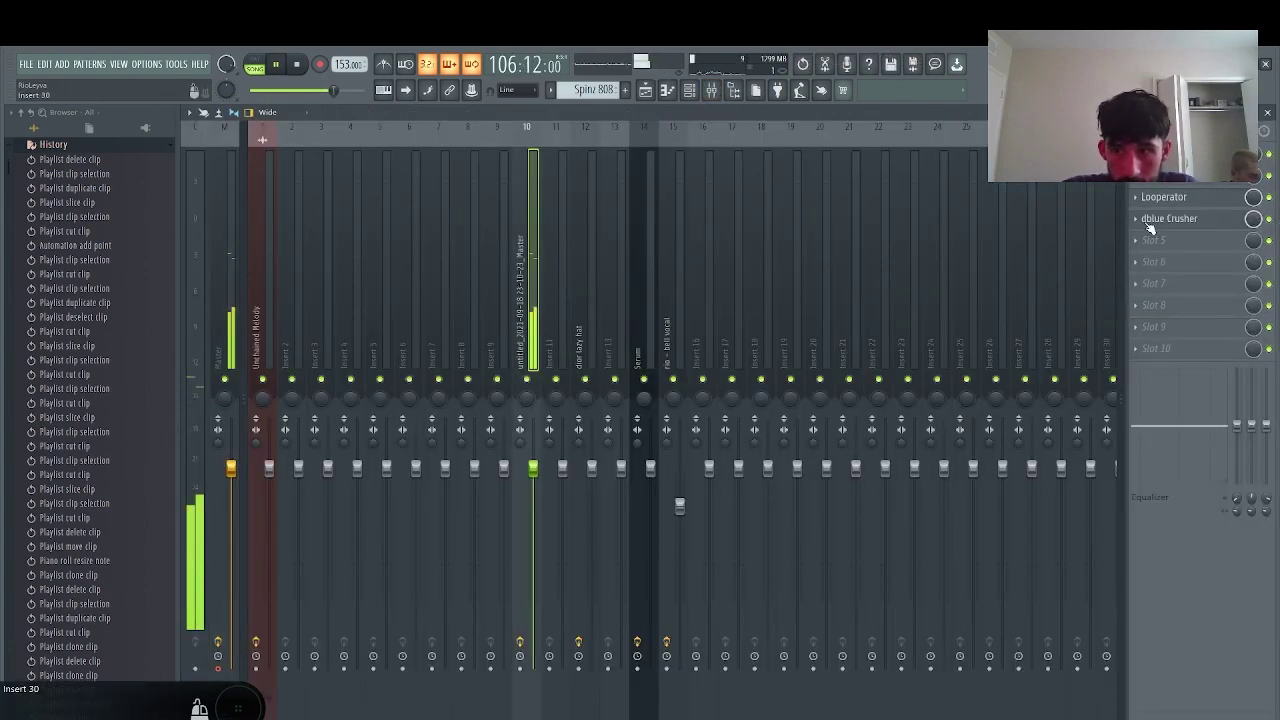
{"action": "right_click", "coordinate": [543, 128]}
{"action": "mouse_move", "coordinate": [658, 193]}
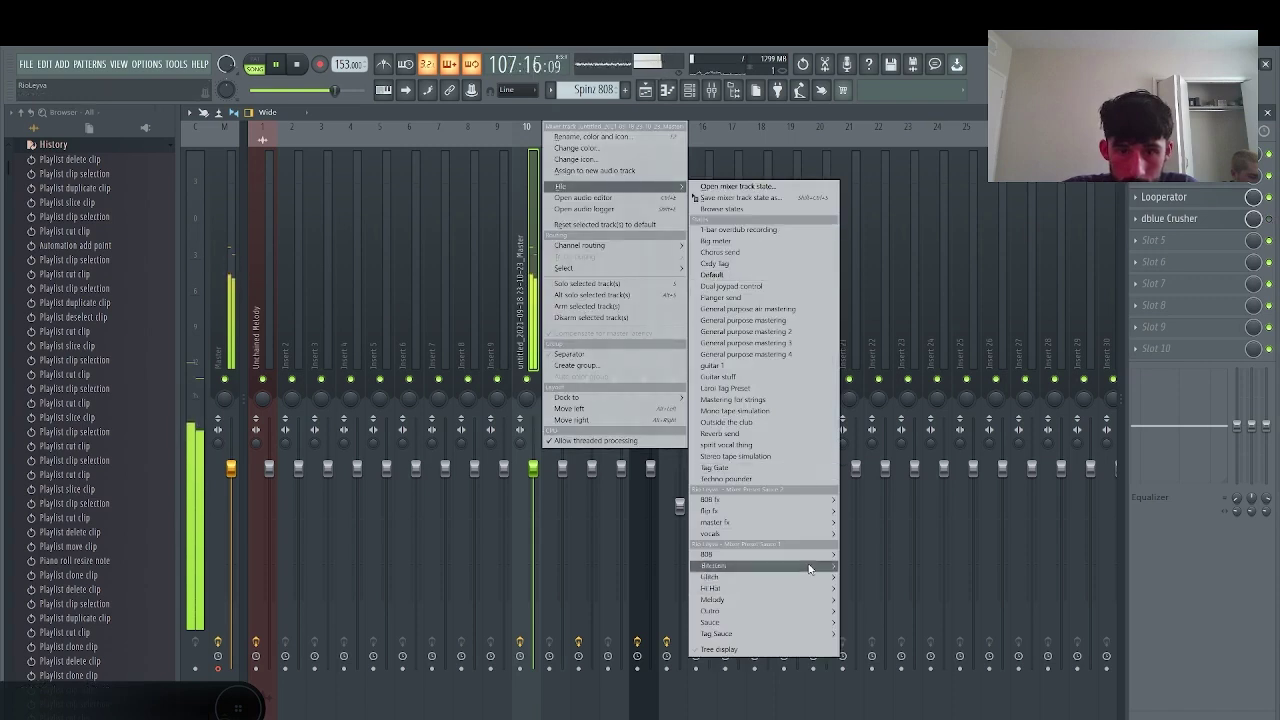
{"action": "mouse_move", "coordinate": [836, 524]}
{"action": "left_click", "coordinate": [866, 546]}
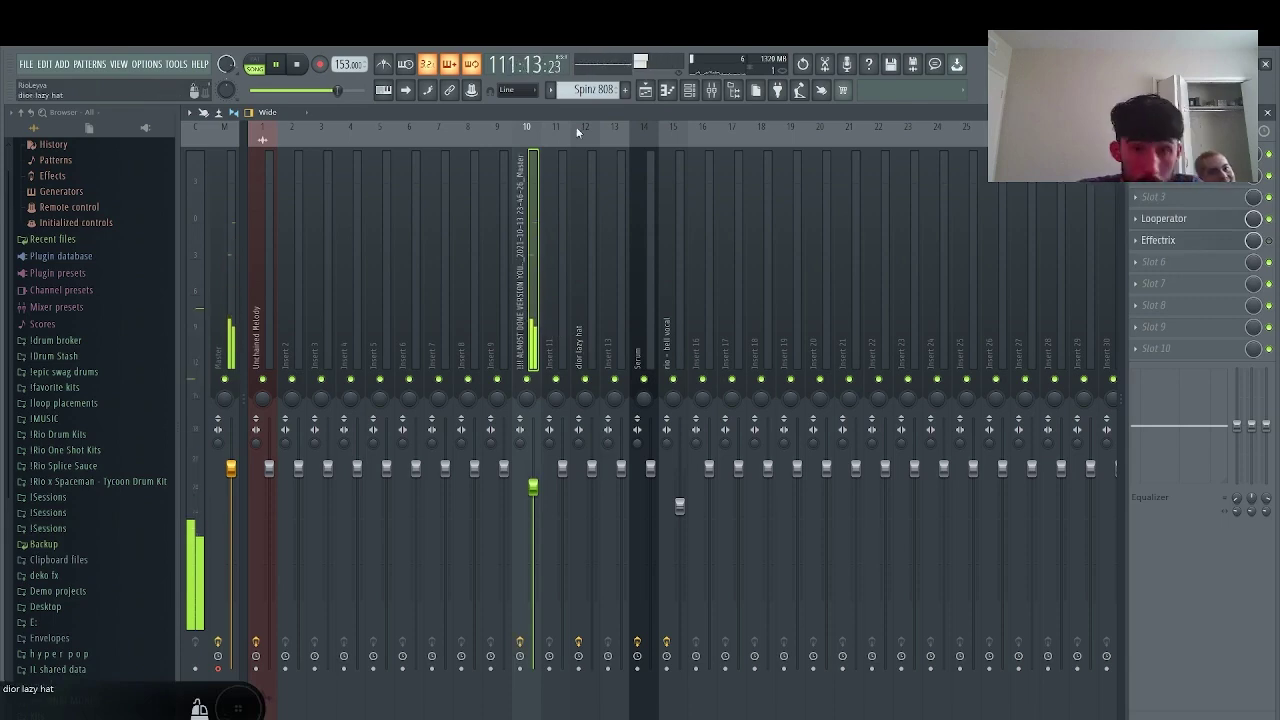
- Raise the channel volume of the master clip on Track 5 slightly
{"action": "key", "text": "F5"}
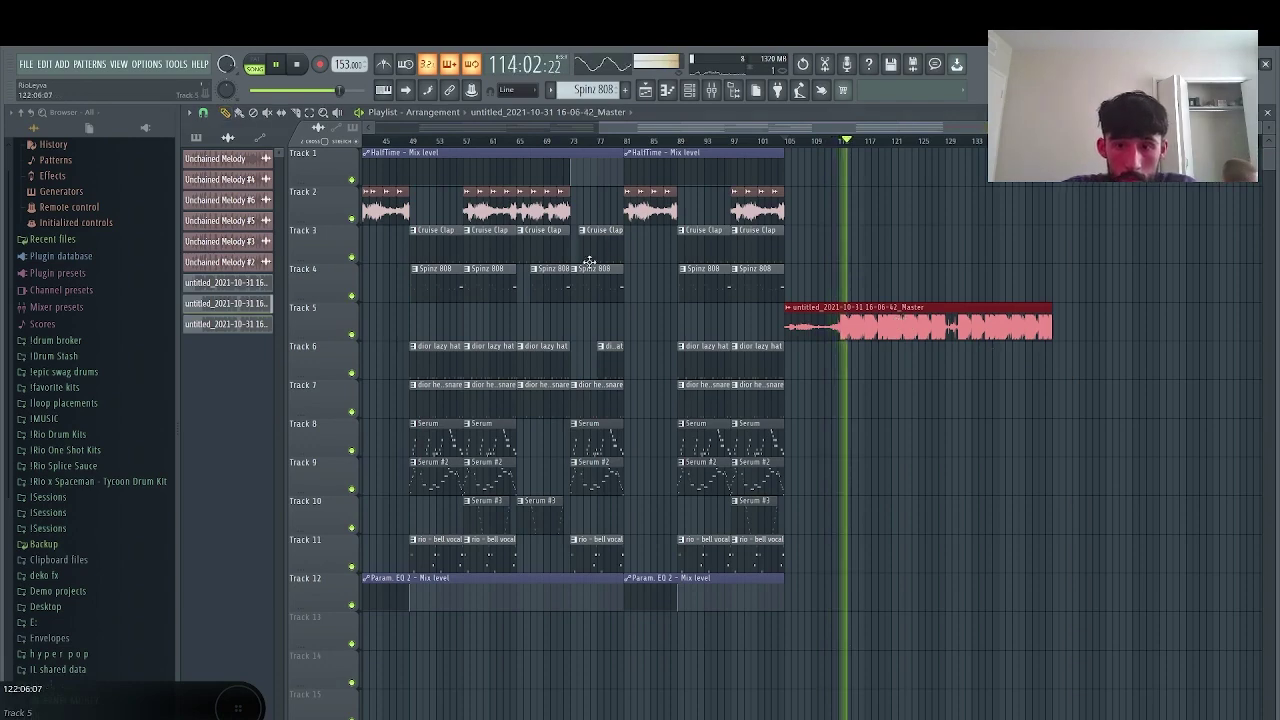
{"action": "double_click", "coordinate": [900, 318]}
{"action": "left_click_drag", "start_coordinate": [458, 163], "coordinate": [458, 155]}
- Check the Effectrix pattern on mixer insert 10, close the plugin and stop playback in the mixer
{"action": "left_click", "coordinate": [711, 91]}
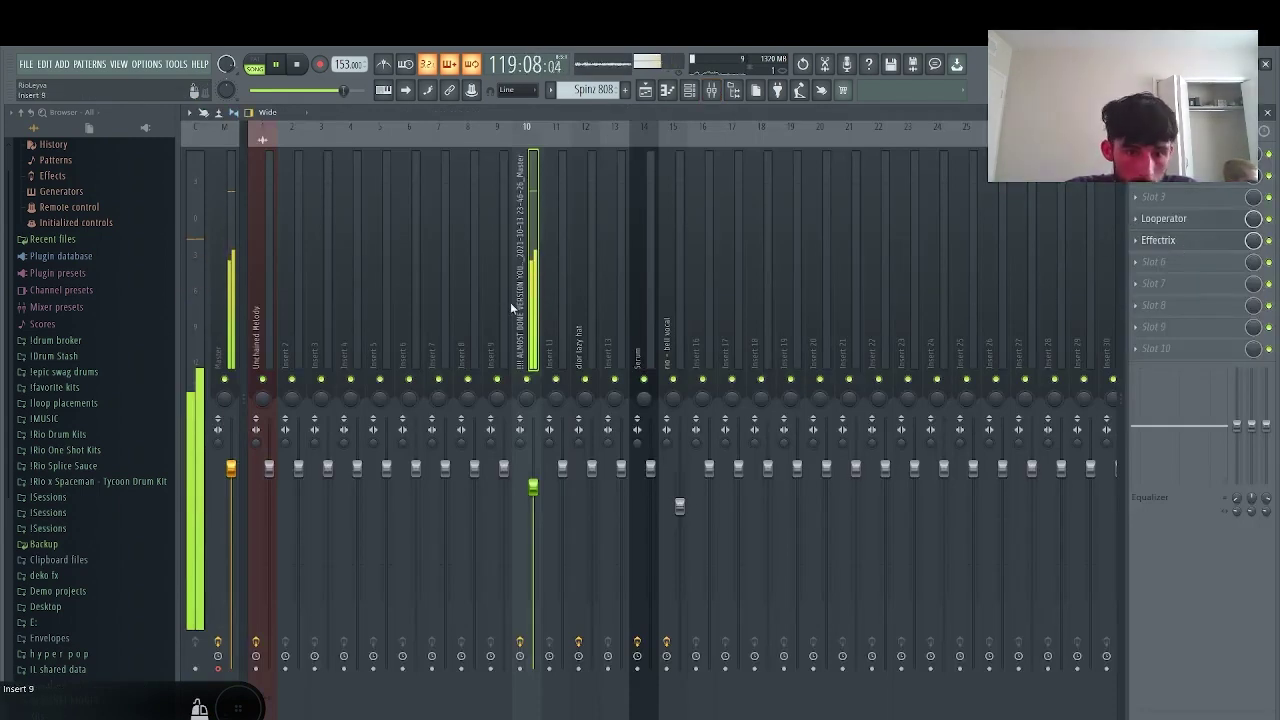
{"action": "left_click", "coordinate": [1212, 242]}
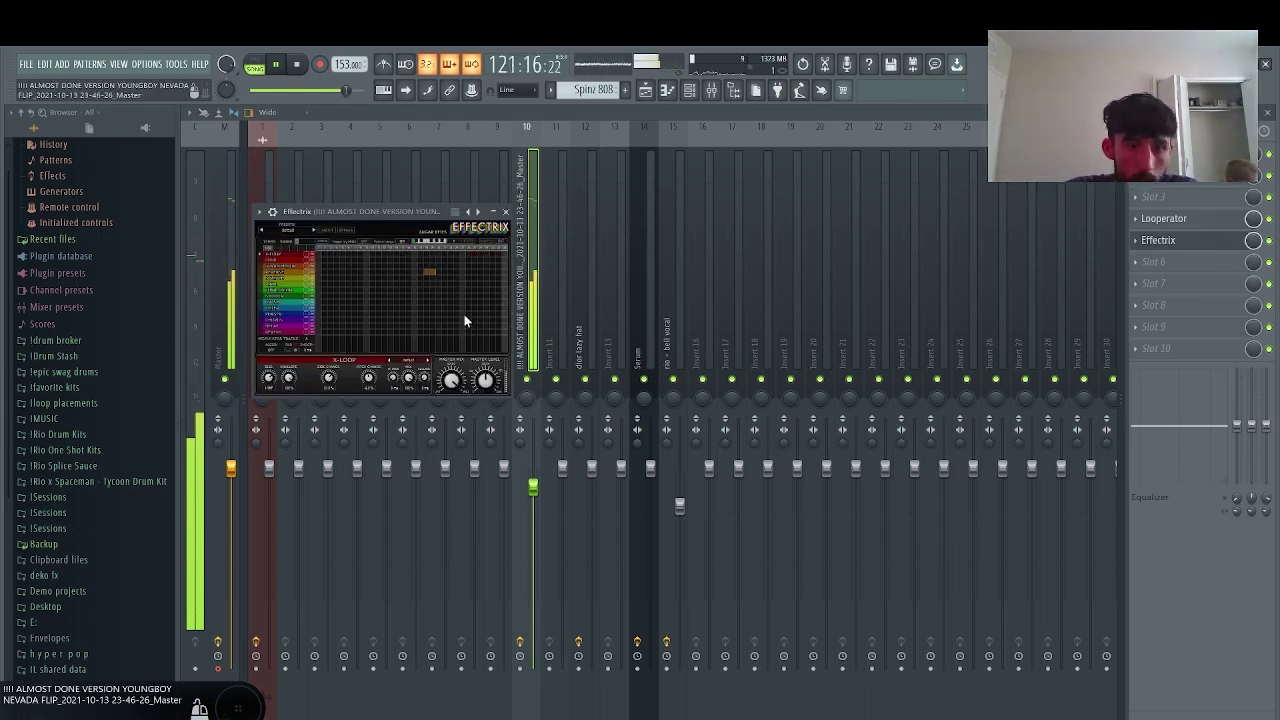
{"action": "left_click", "coordinate": [506, 212]}
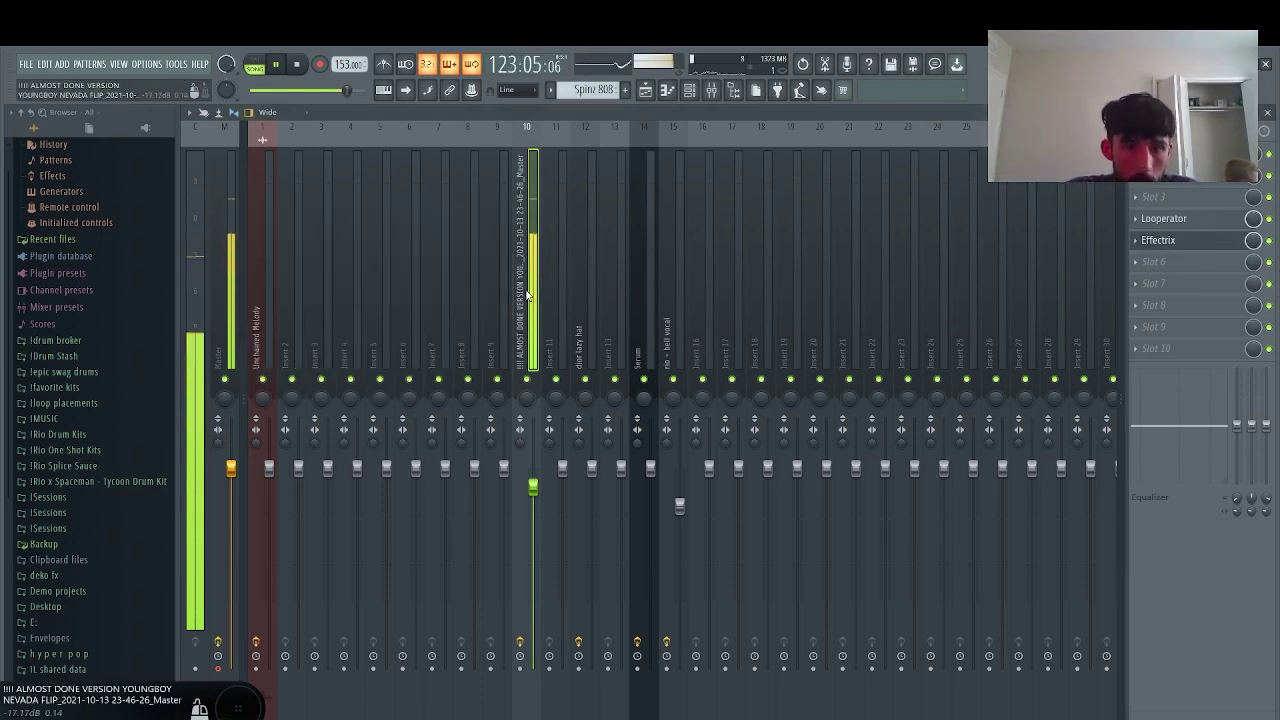
{"action": "left_click", "coordinate": [711, 90]}
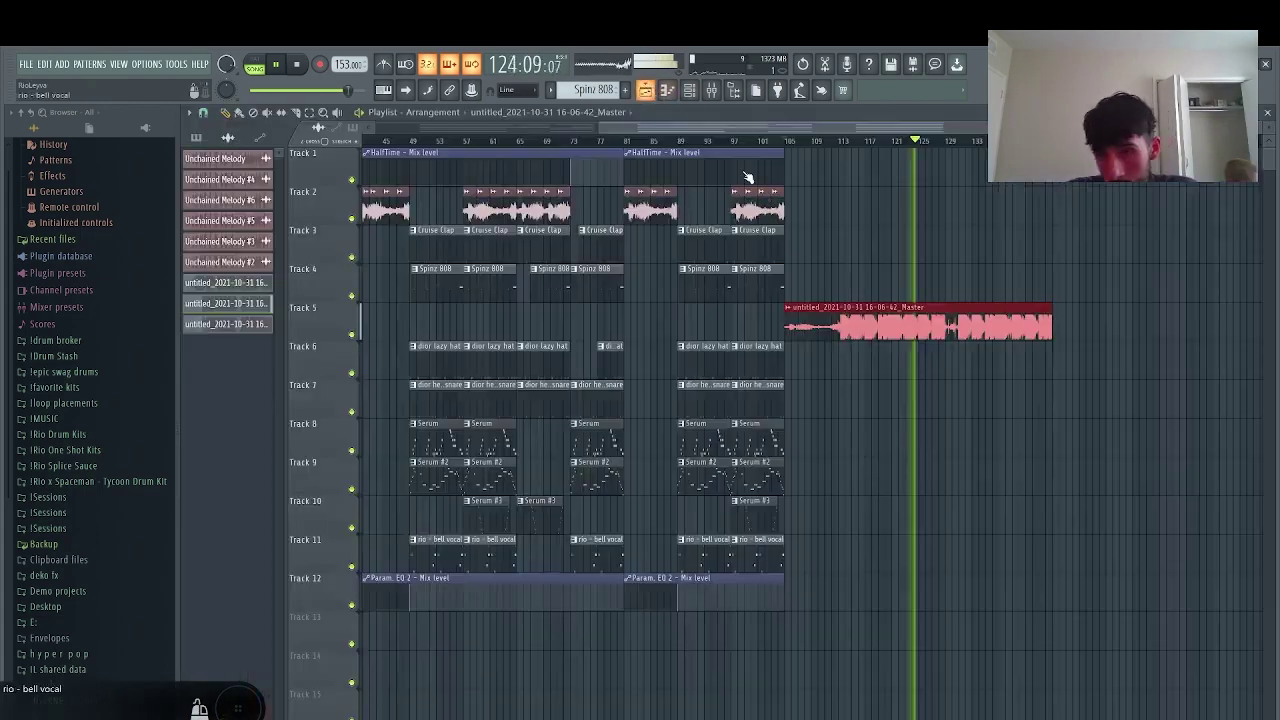
{"action": "left_click", "coordinate": [715, 92]}
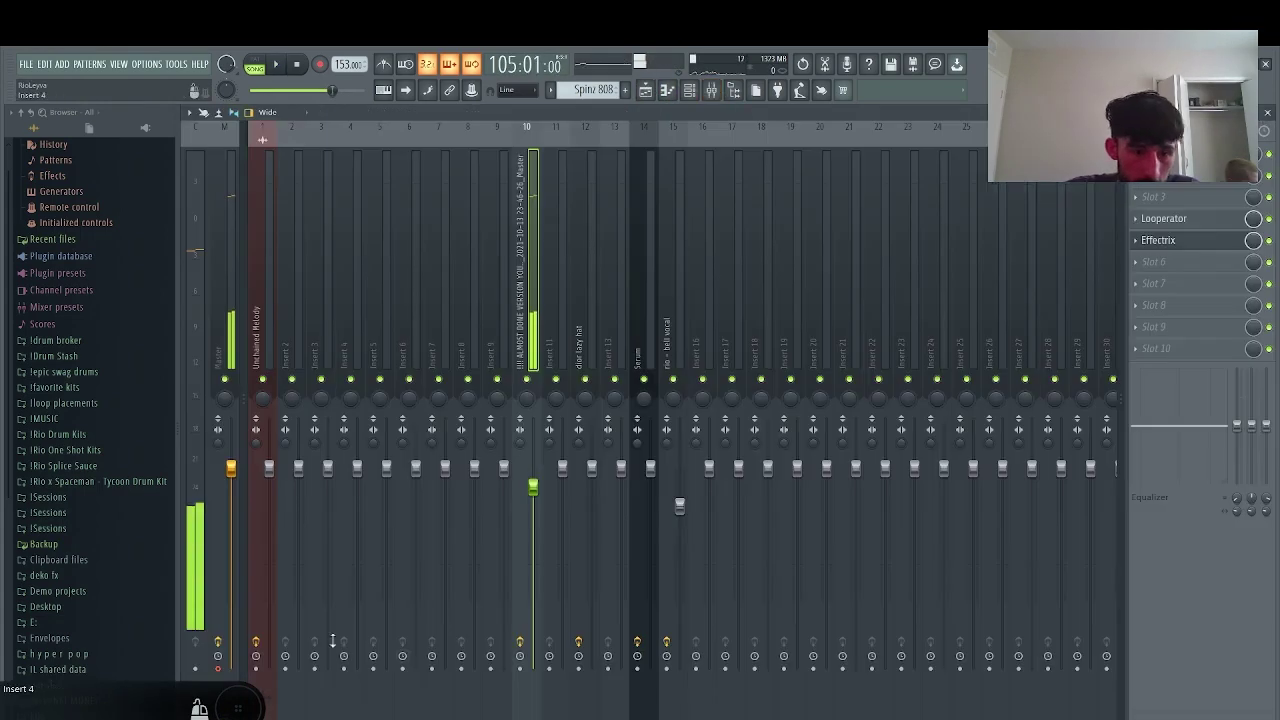
- Render the Master mixer track as a full-song stereo WAV and switch to the MP3s folder in File Explorer
{"action": "key", "text": "alt+r"}
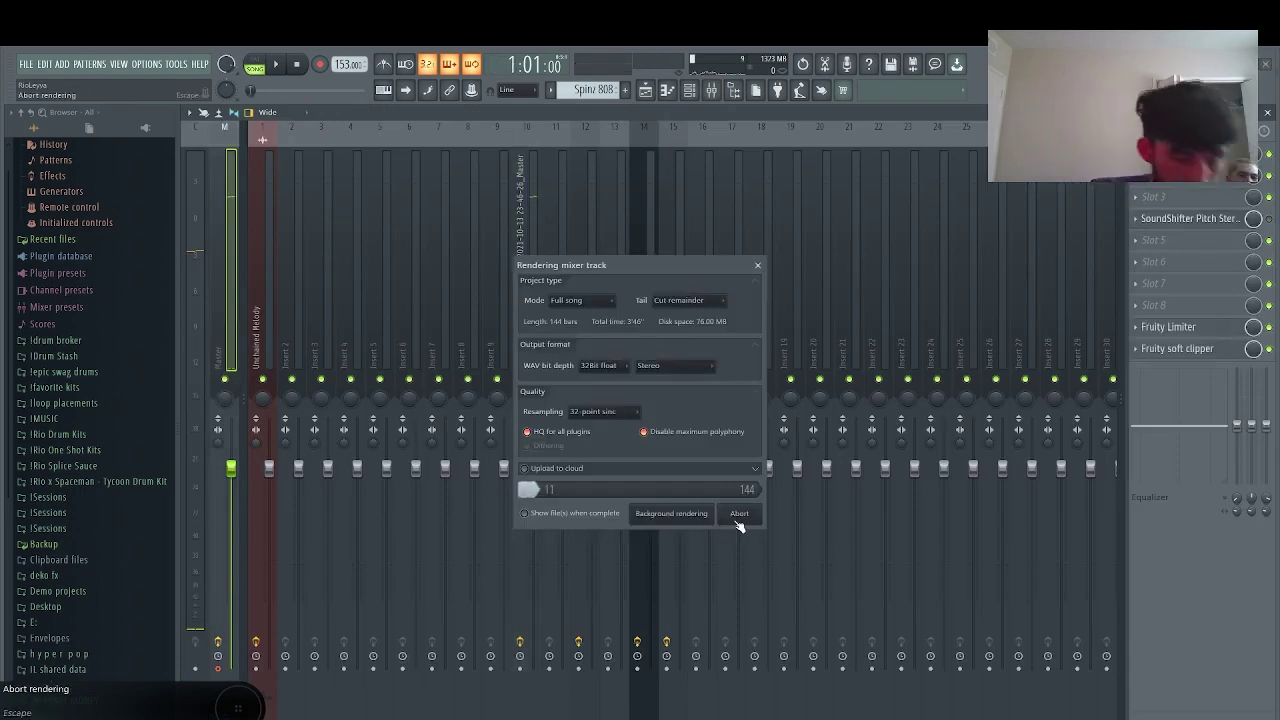
{"action": "left_click", "coordinate": [451, 718]}
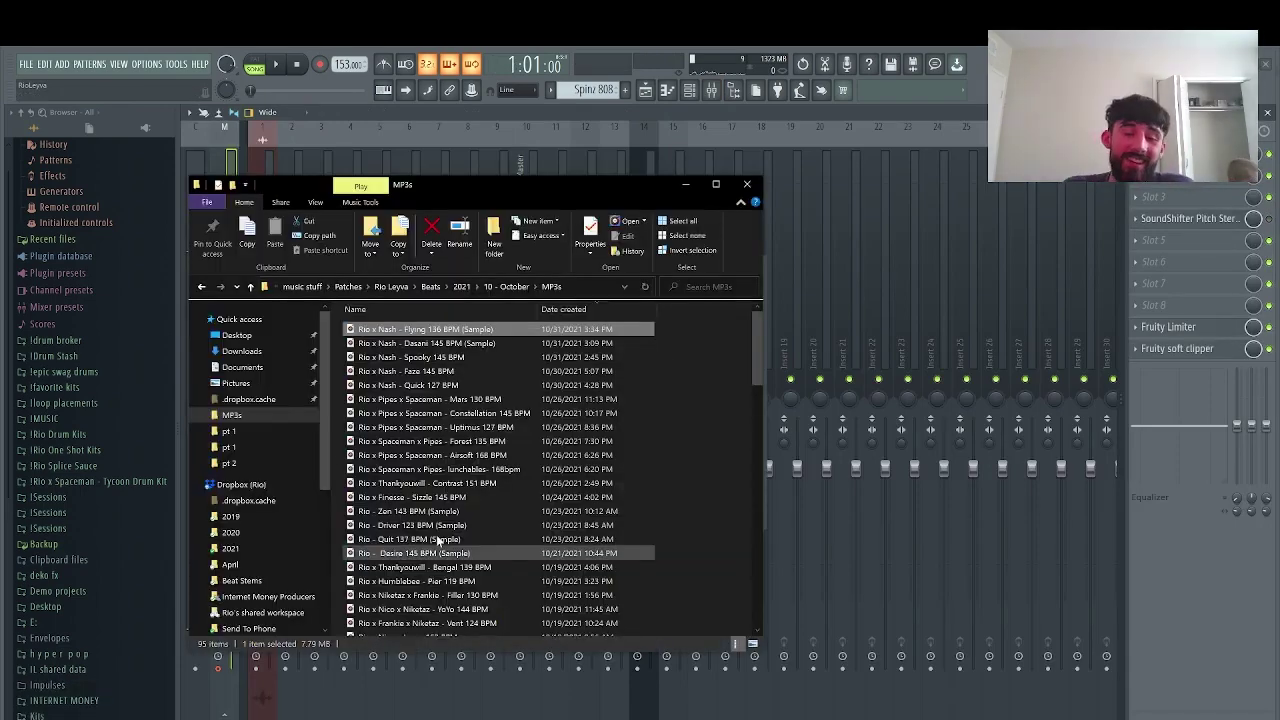